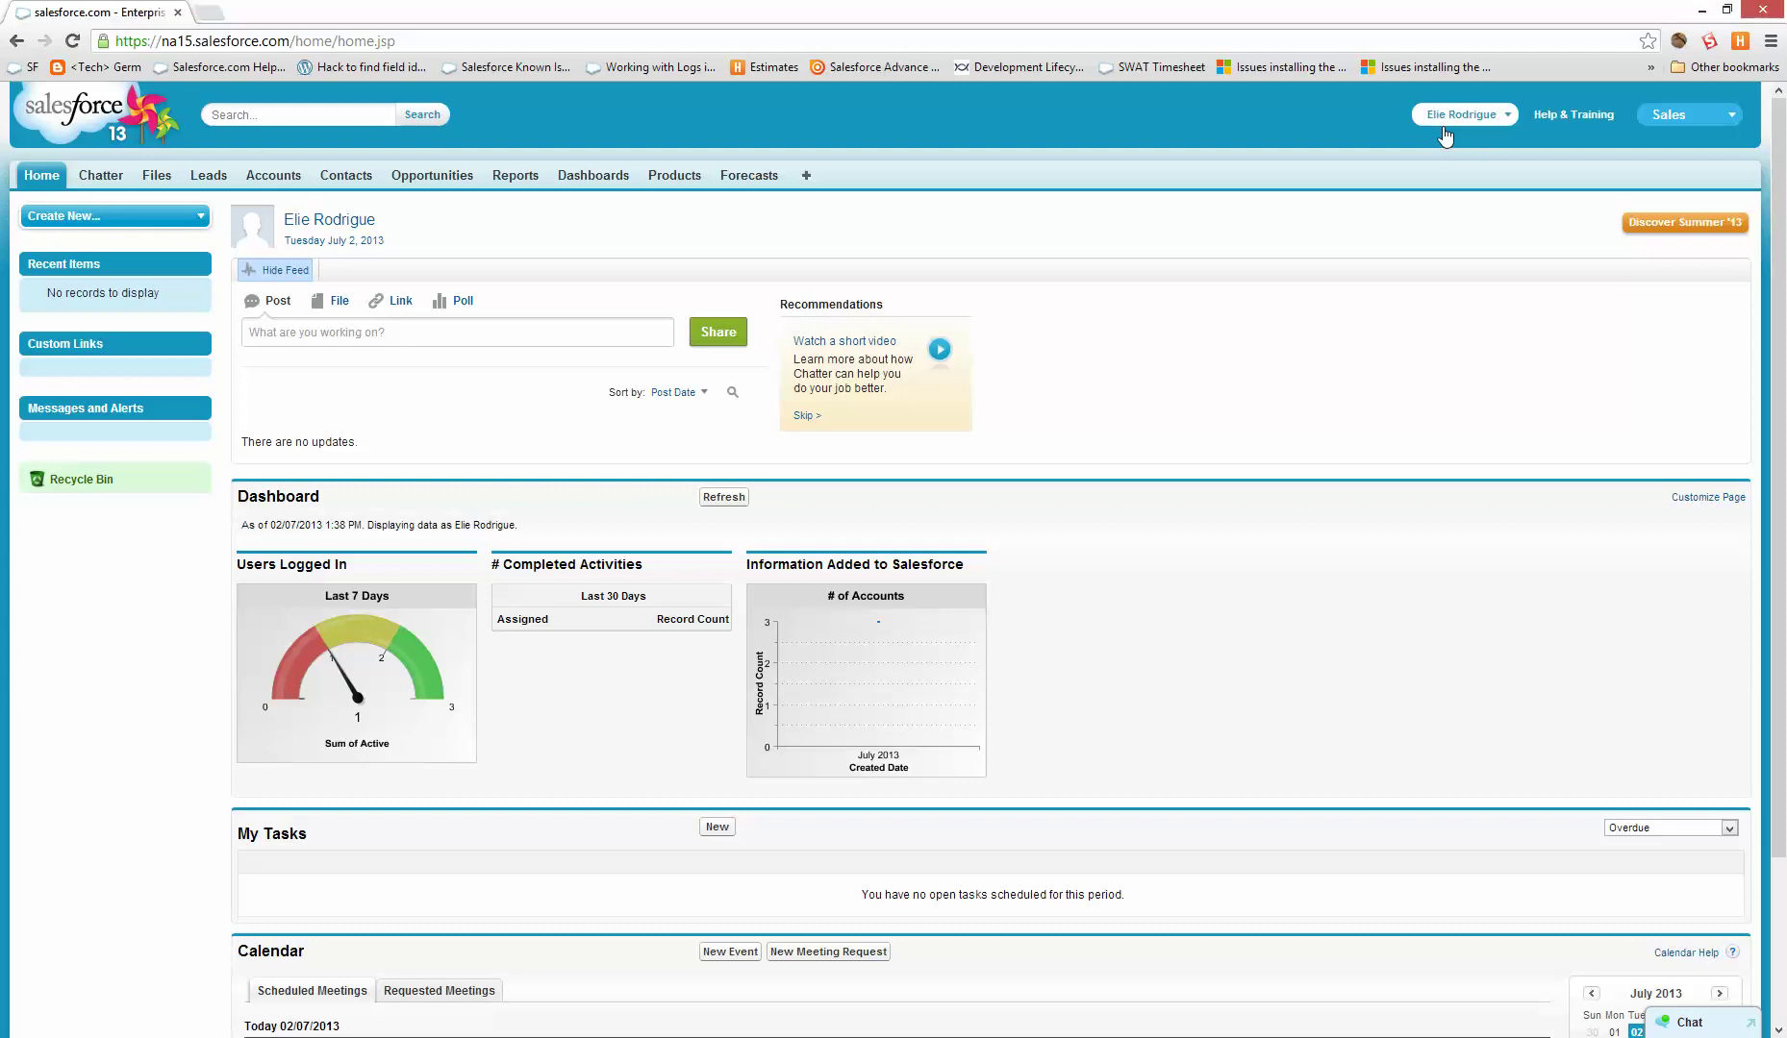
# - Go to Setup from the user name menu to reach the Force.com Home page
pyautogui.click(1460, 114)
pyautogui.click(1414, 177)
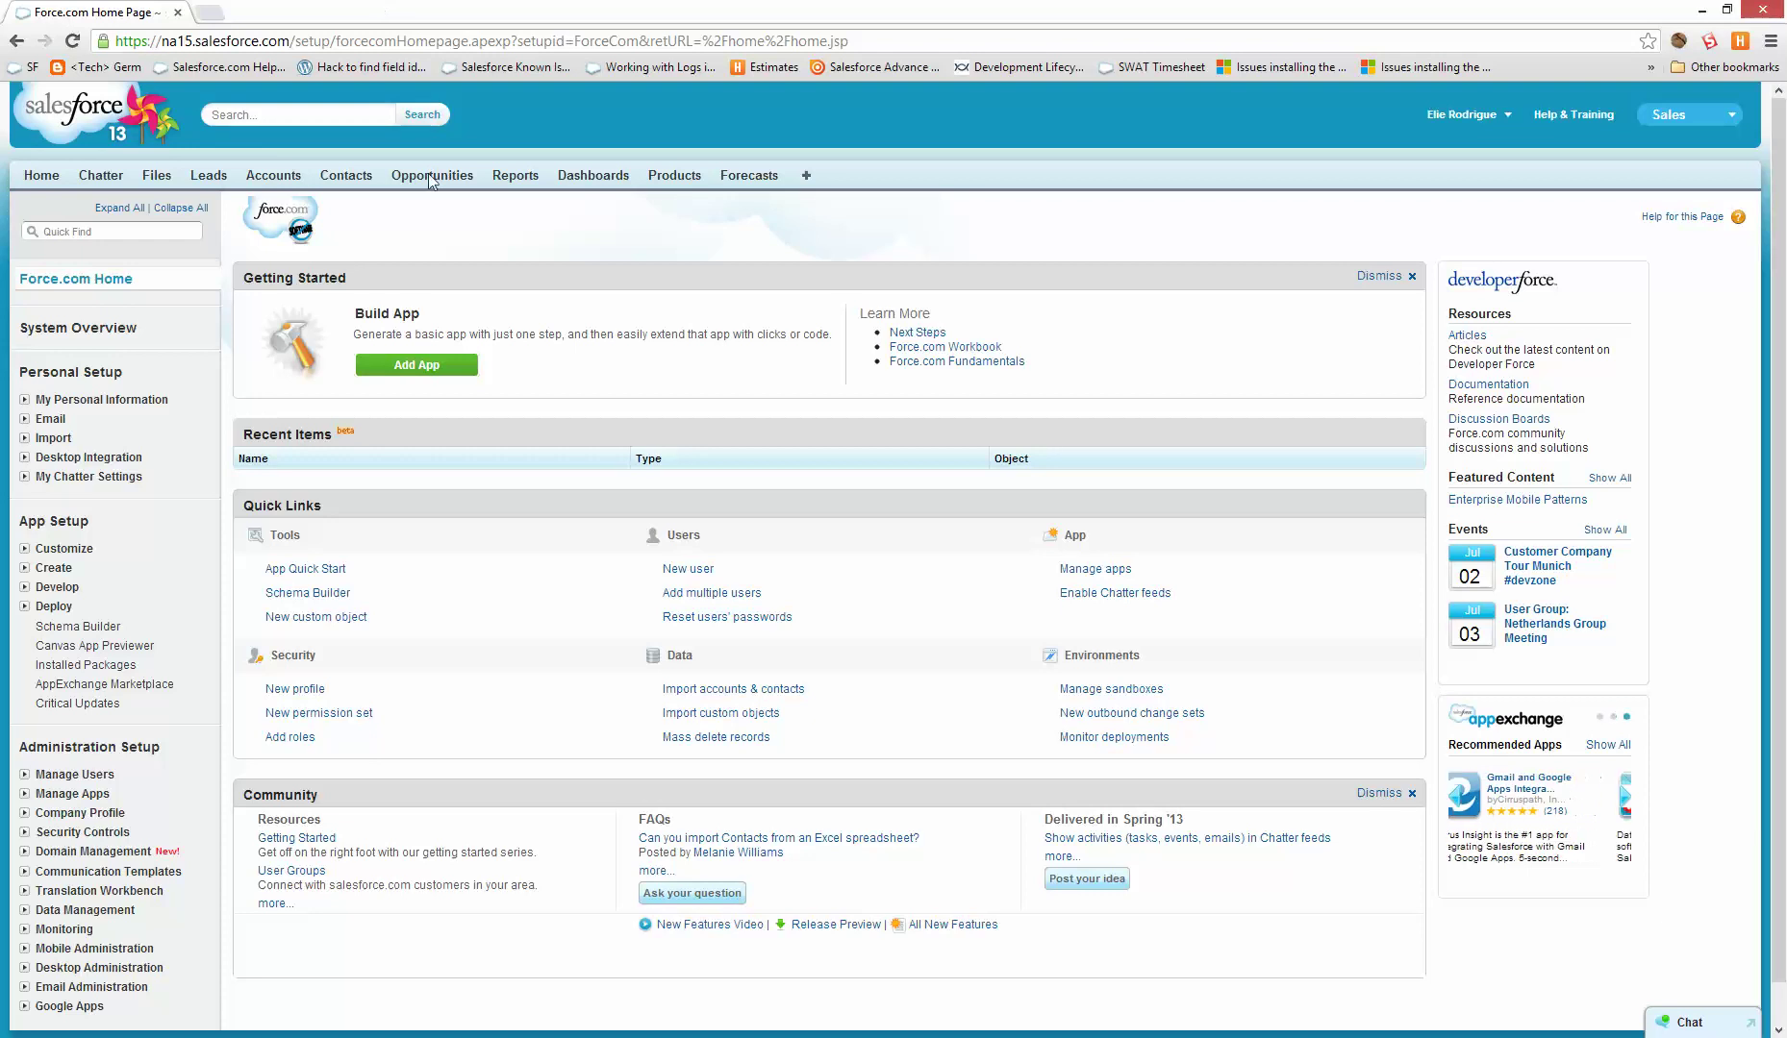
# - Find Sandboxes via Quick Find 'sand' to view the Dev sandbox, then go to Create
pyautogui.scroll(-1, 145, 885)
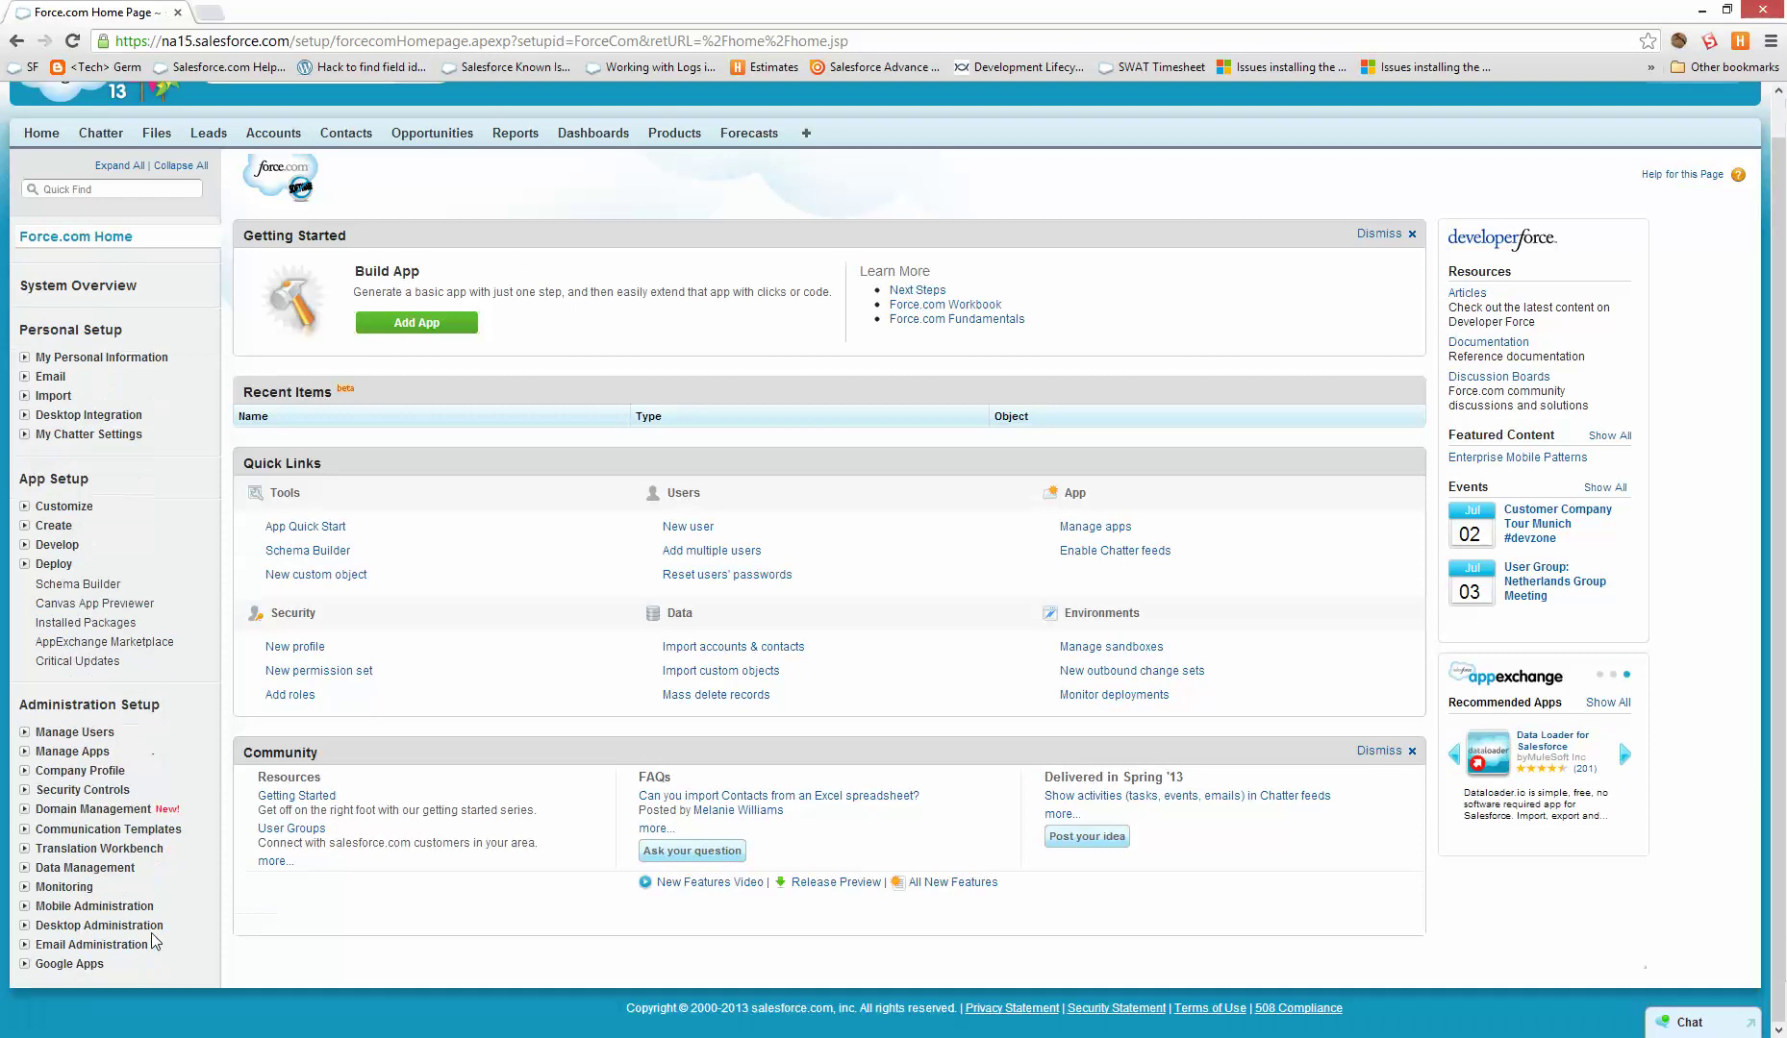
pyautogui.scroll(1, 1084, 329)
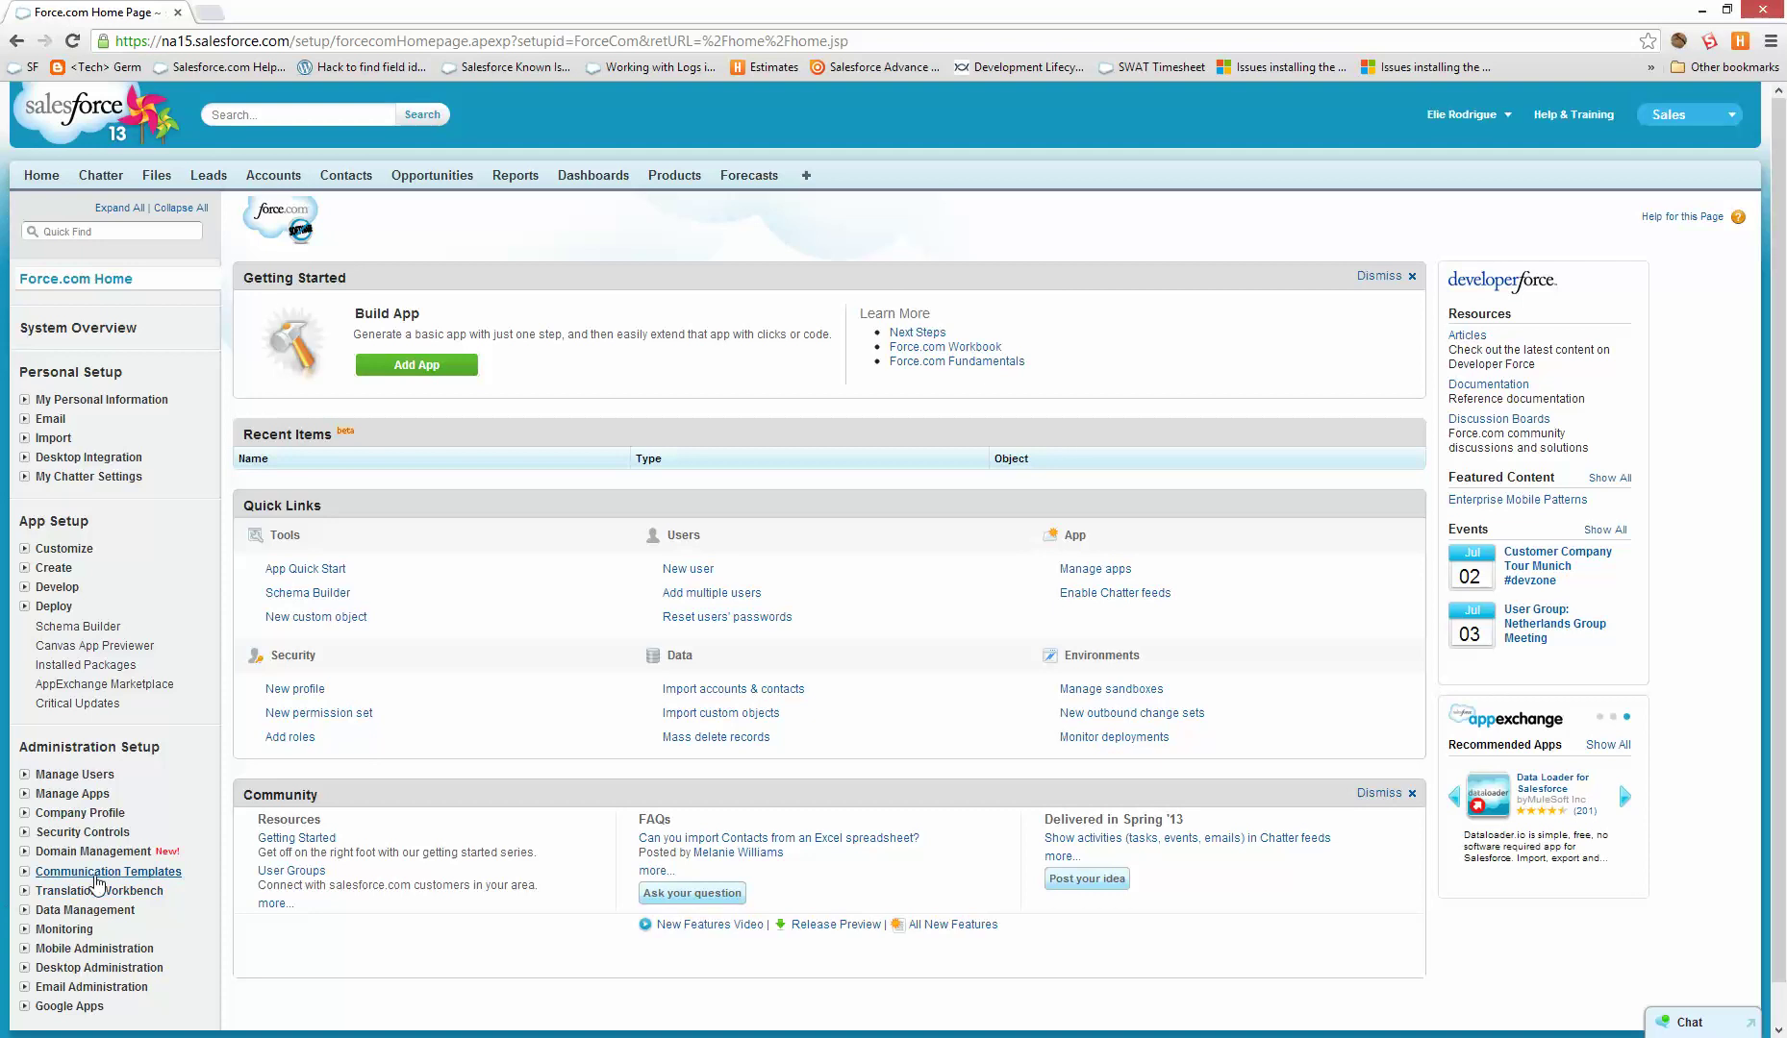
pyautogui.click(106, 232)
pyautogui.write('sand')
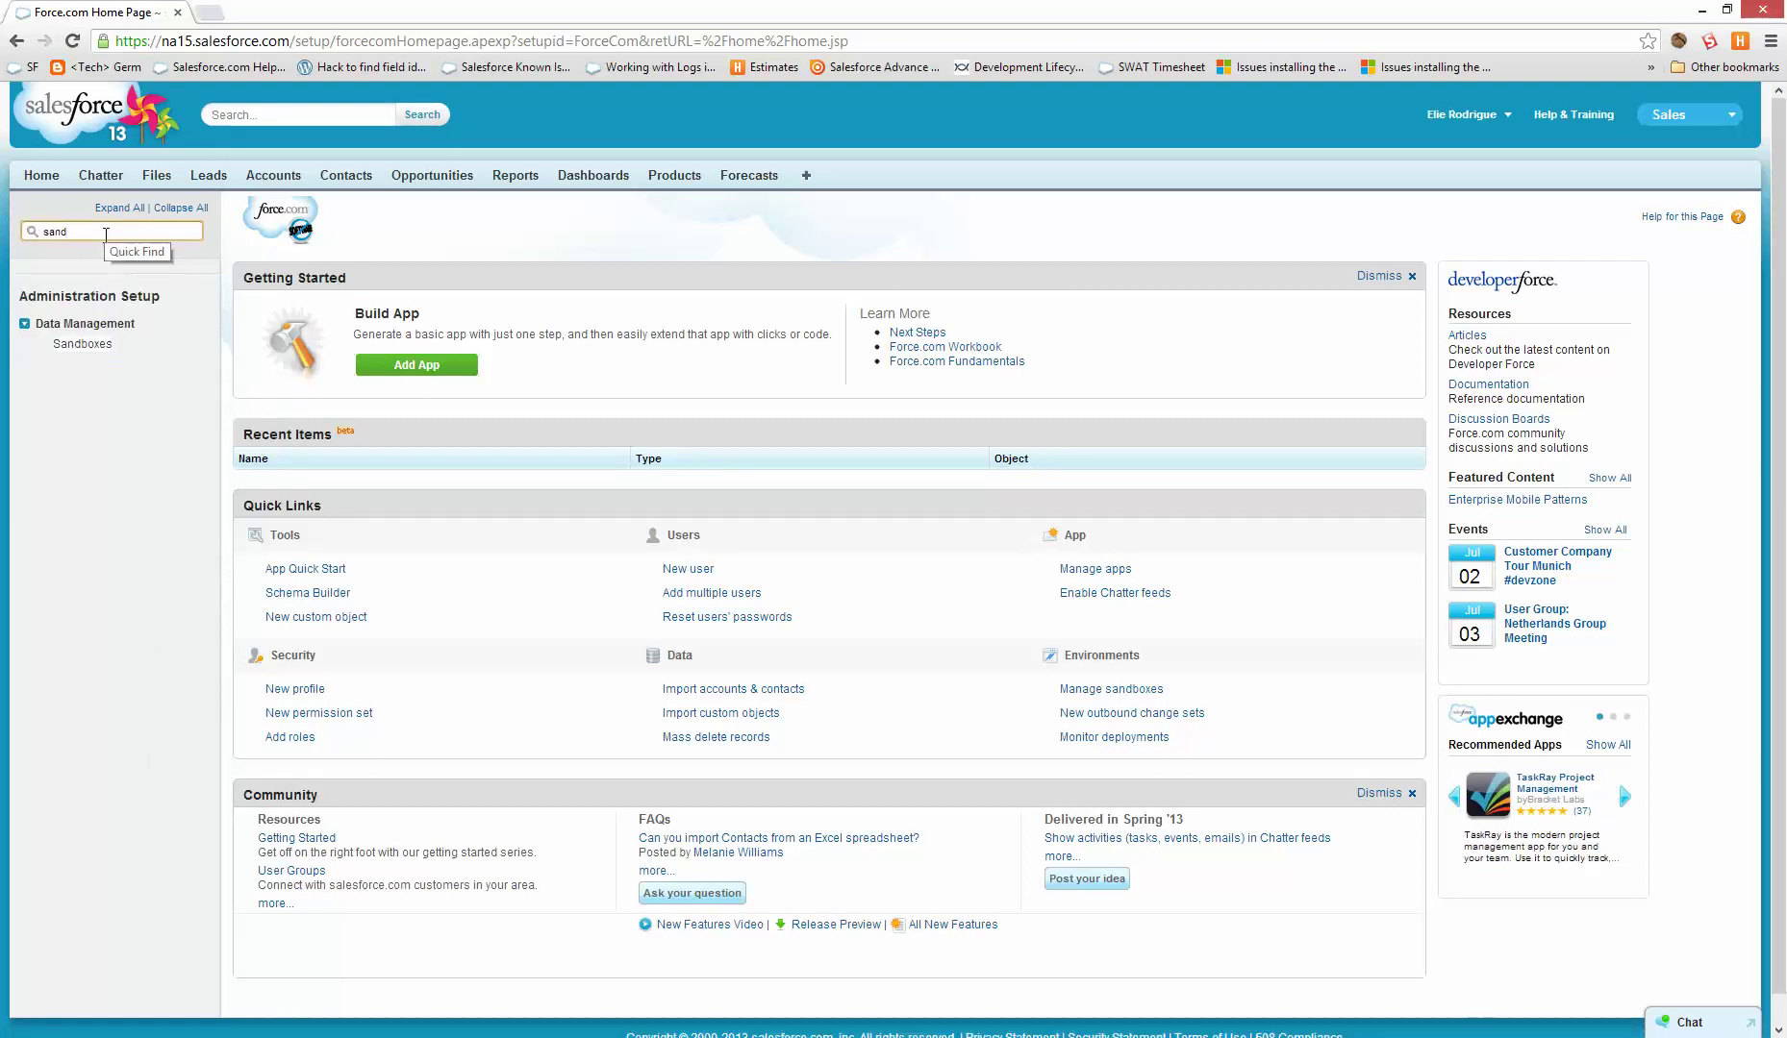
pyautogui.click(83, 344)
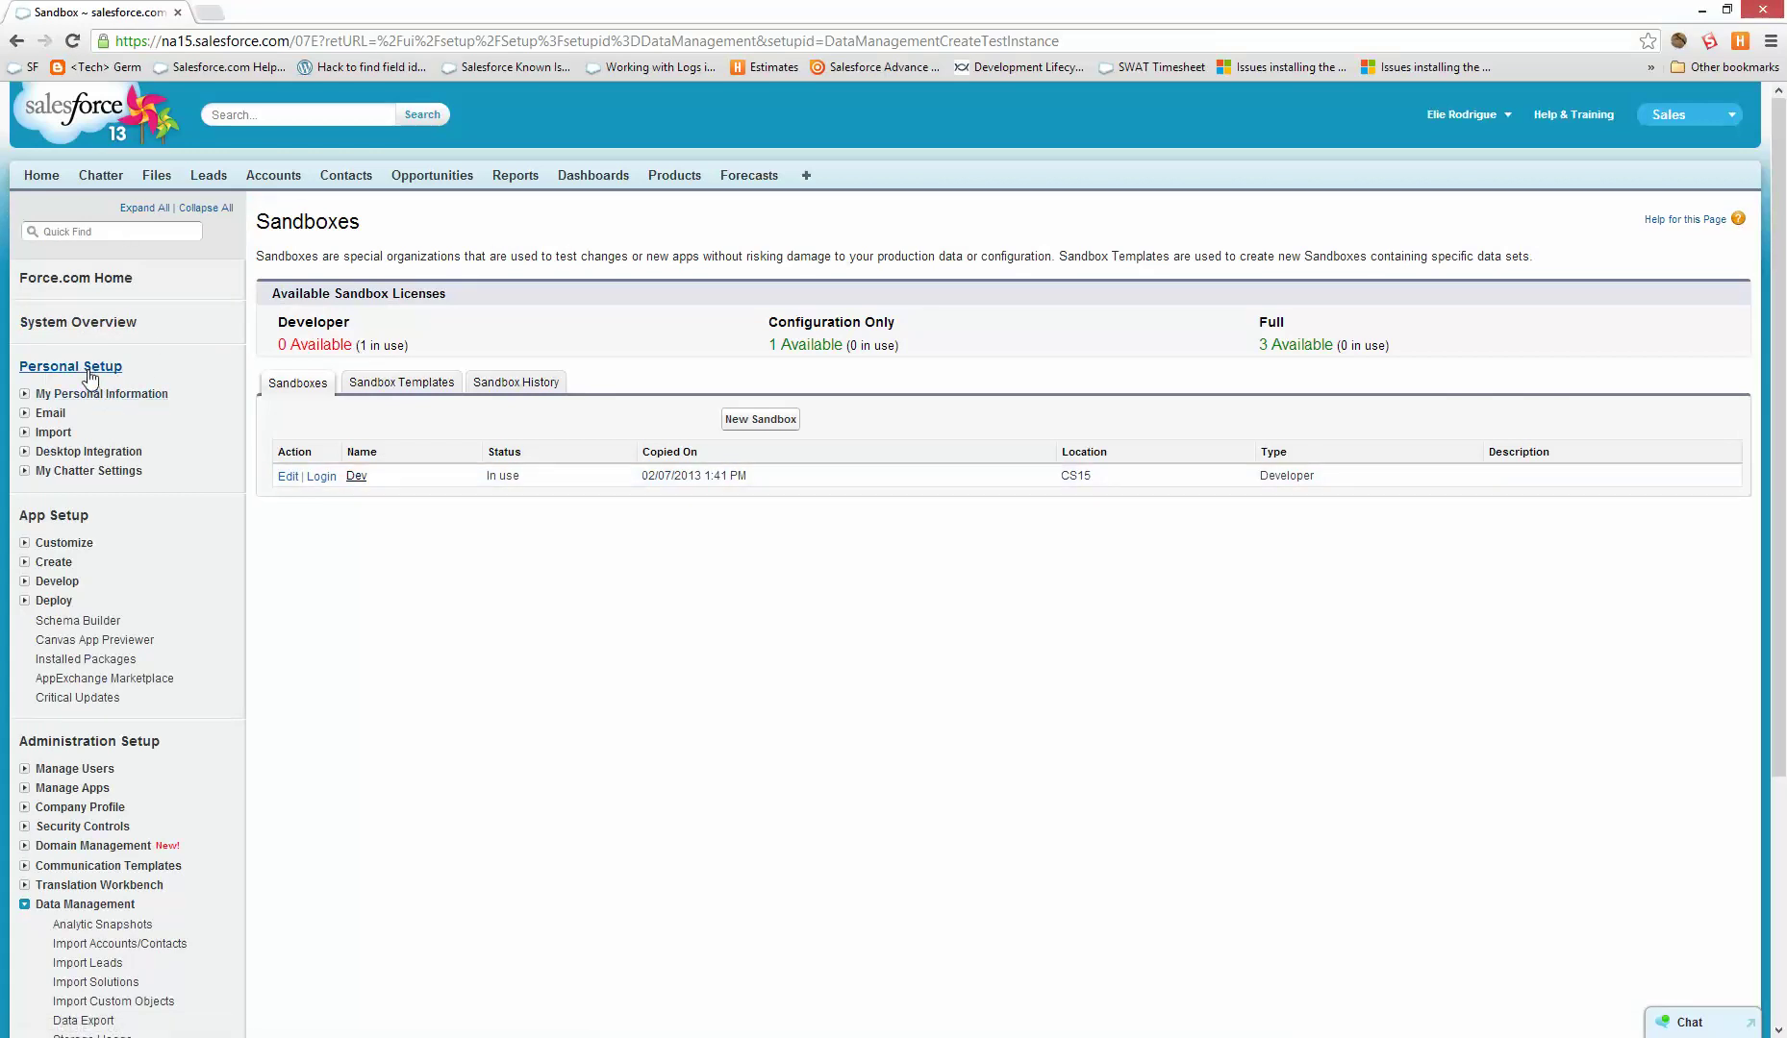
pyautogui.click(60, 562)
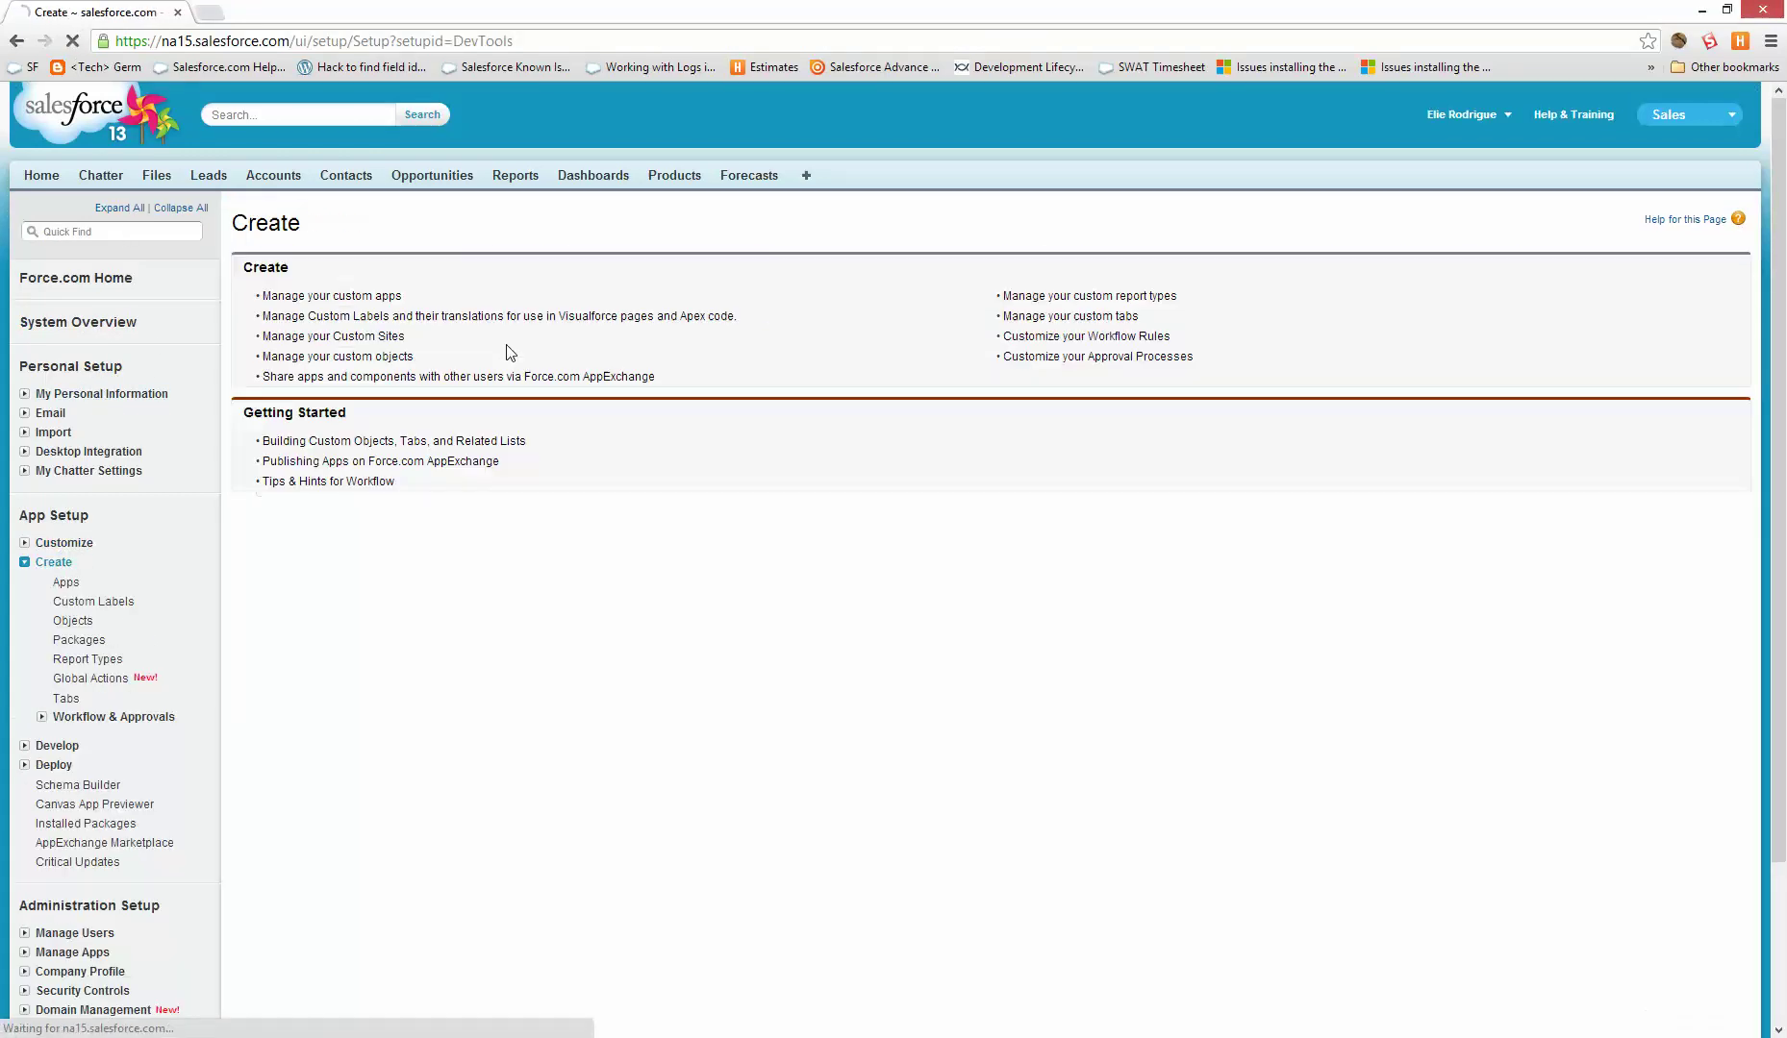
# - Save a new custom object with label MyFirstCustomObject and plural label MyFirstCustomObjects
pyautogui.click(72, 621)
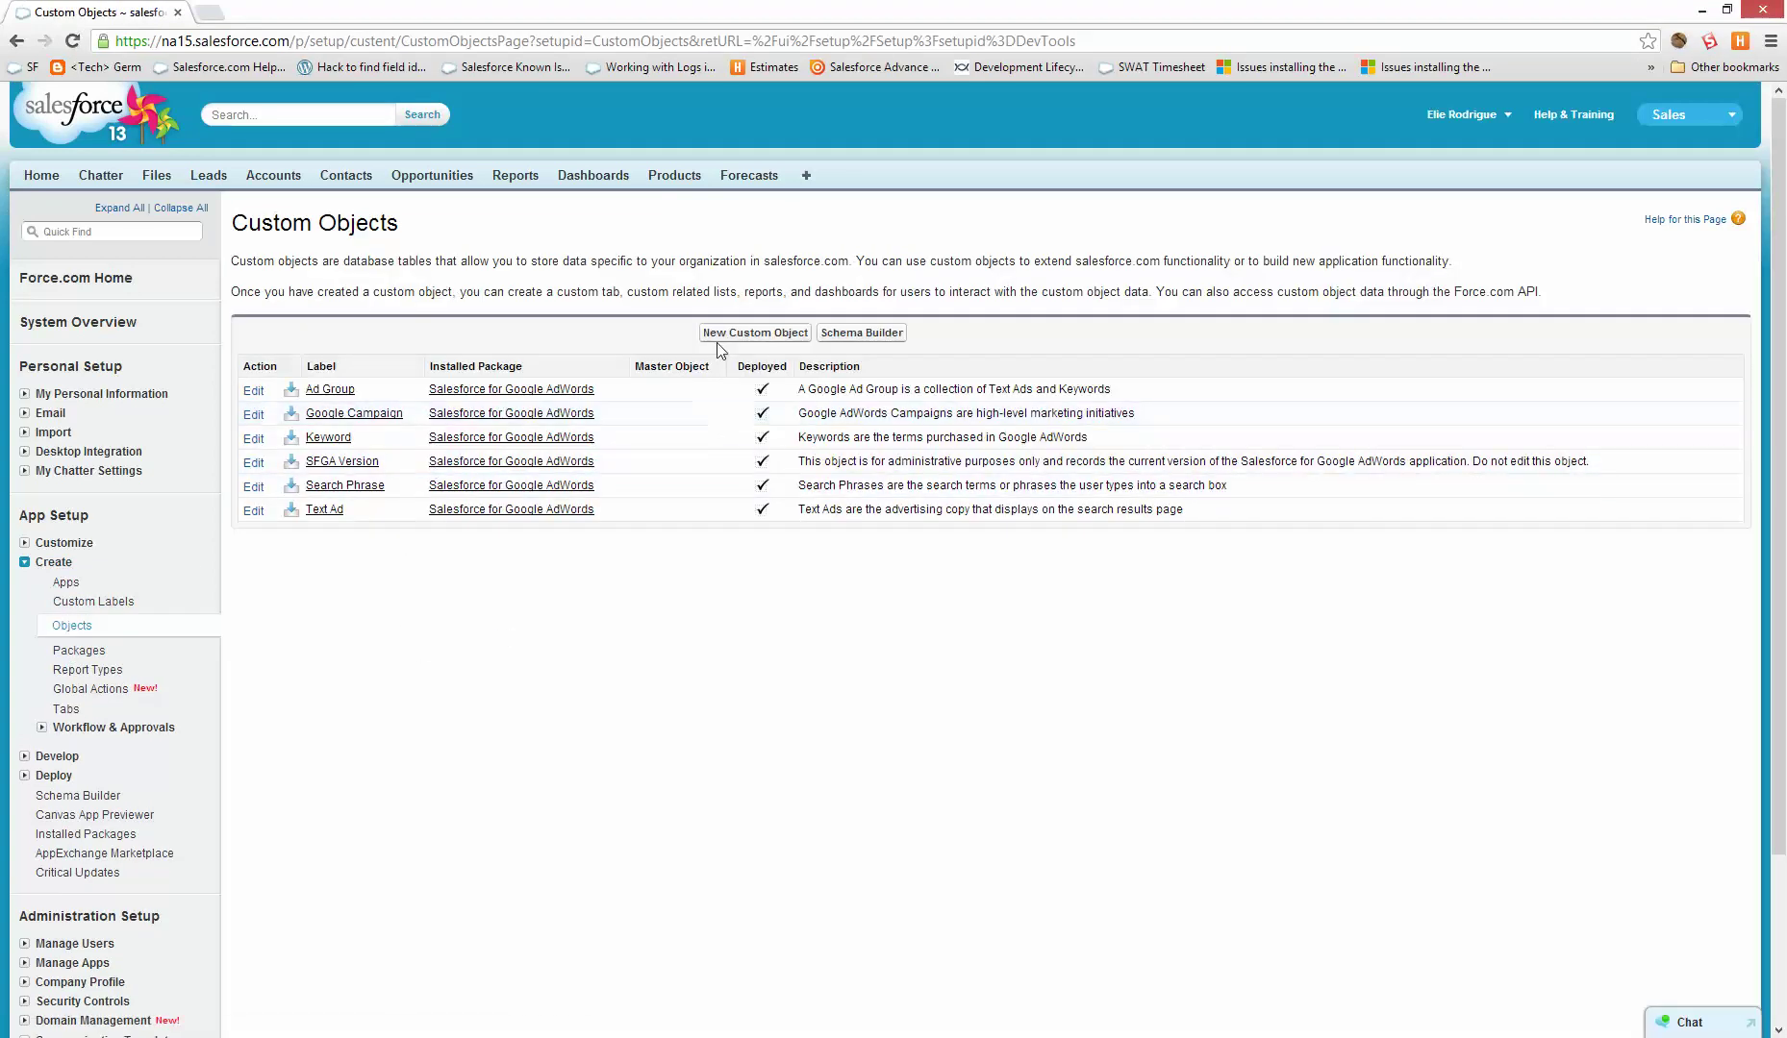
pyautogui.click(723, 333)
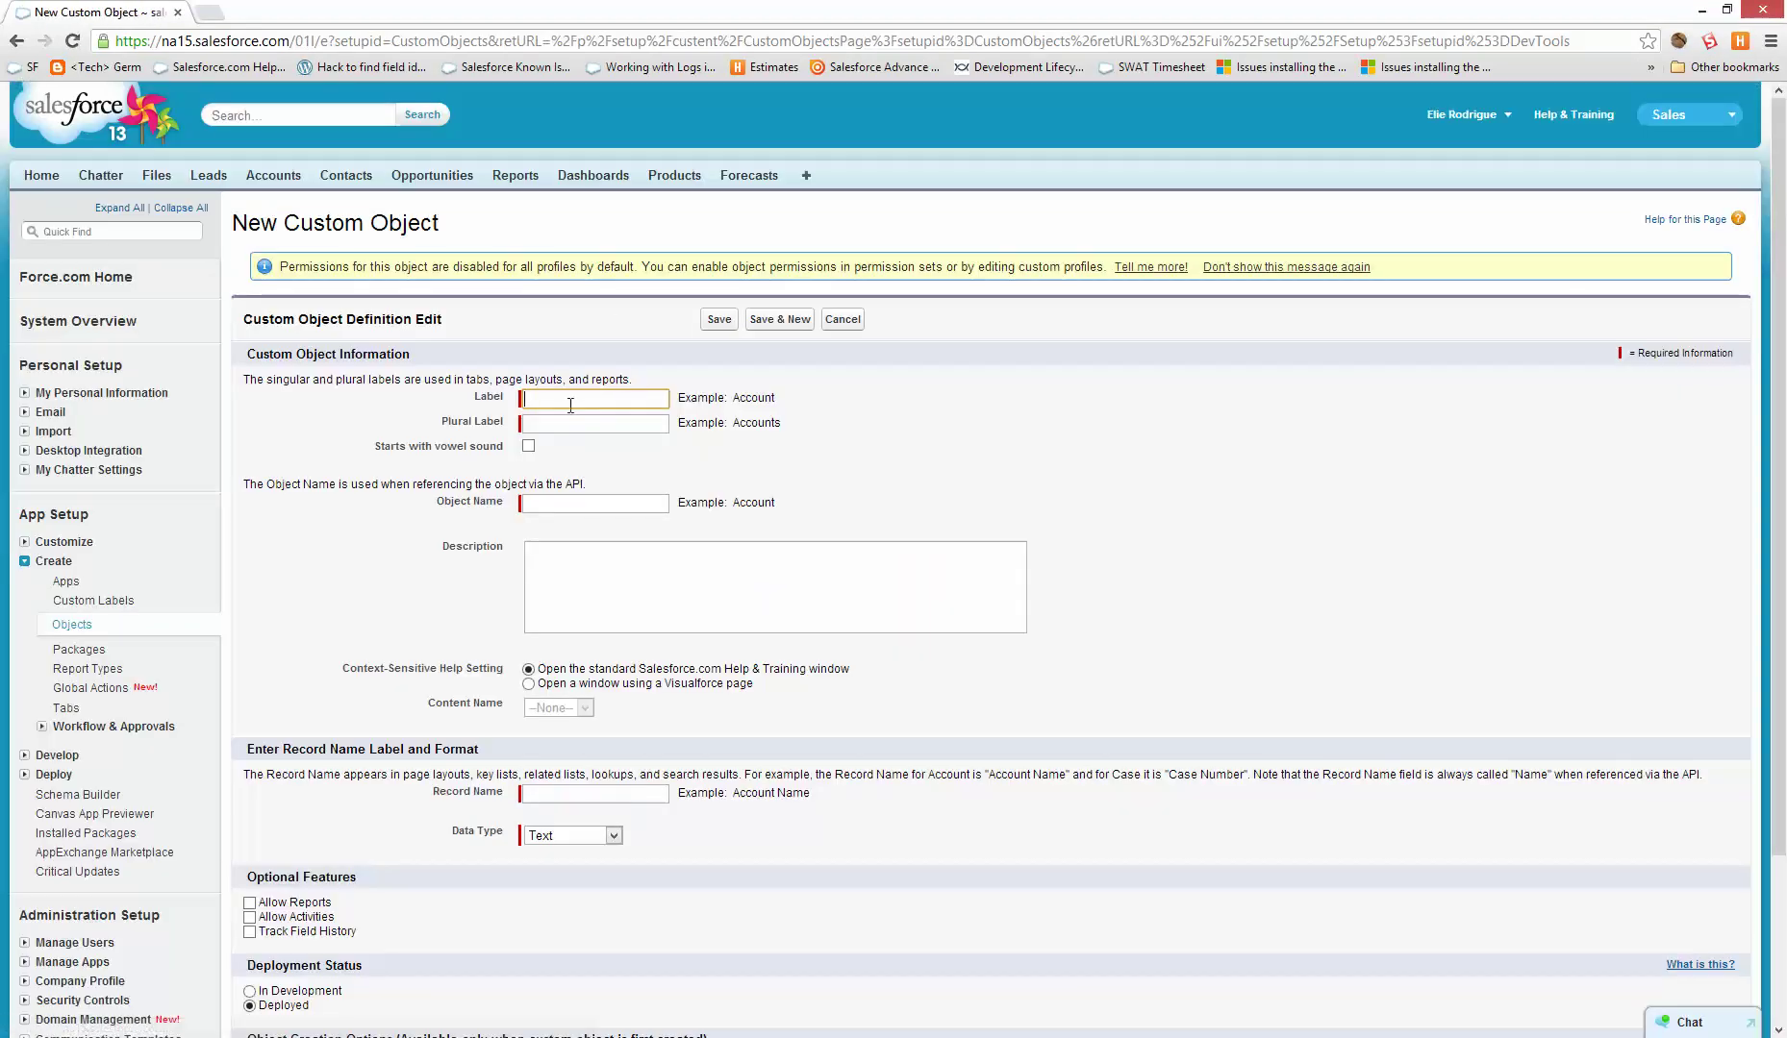
pyautogui.click(571, 399)
pyautogui.write('MyFirstC')
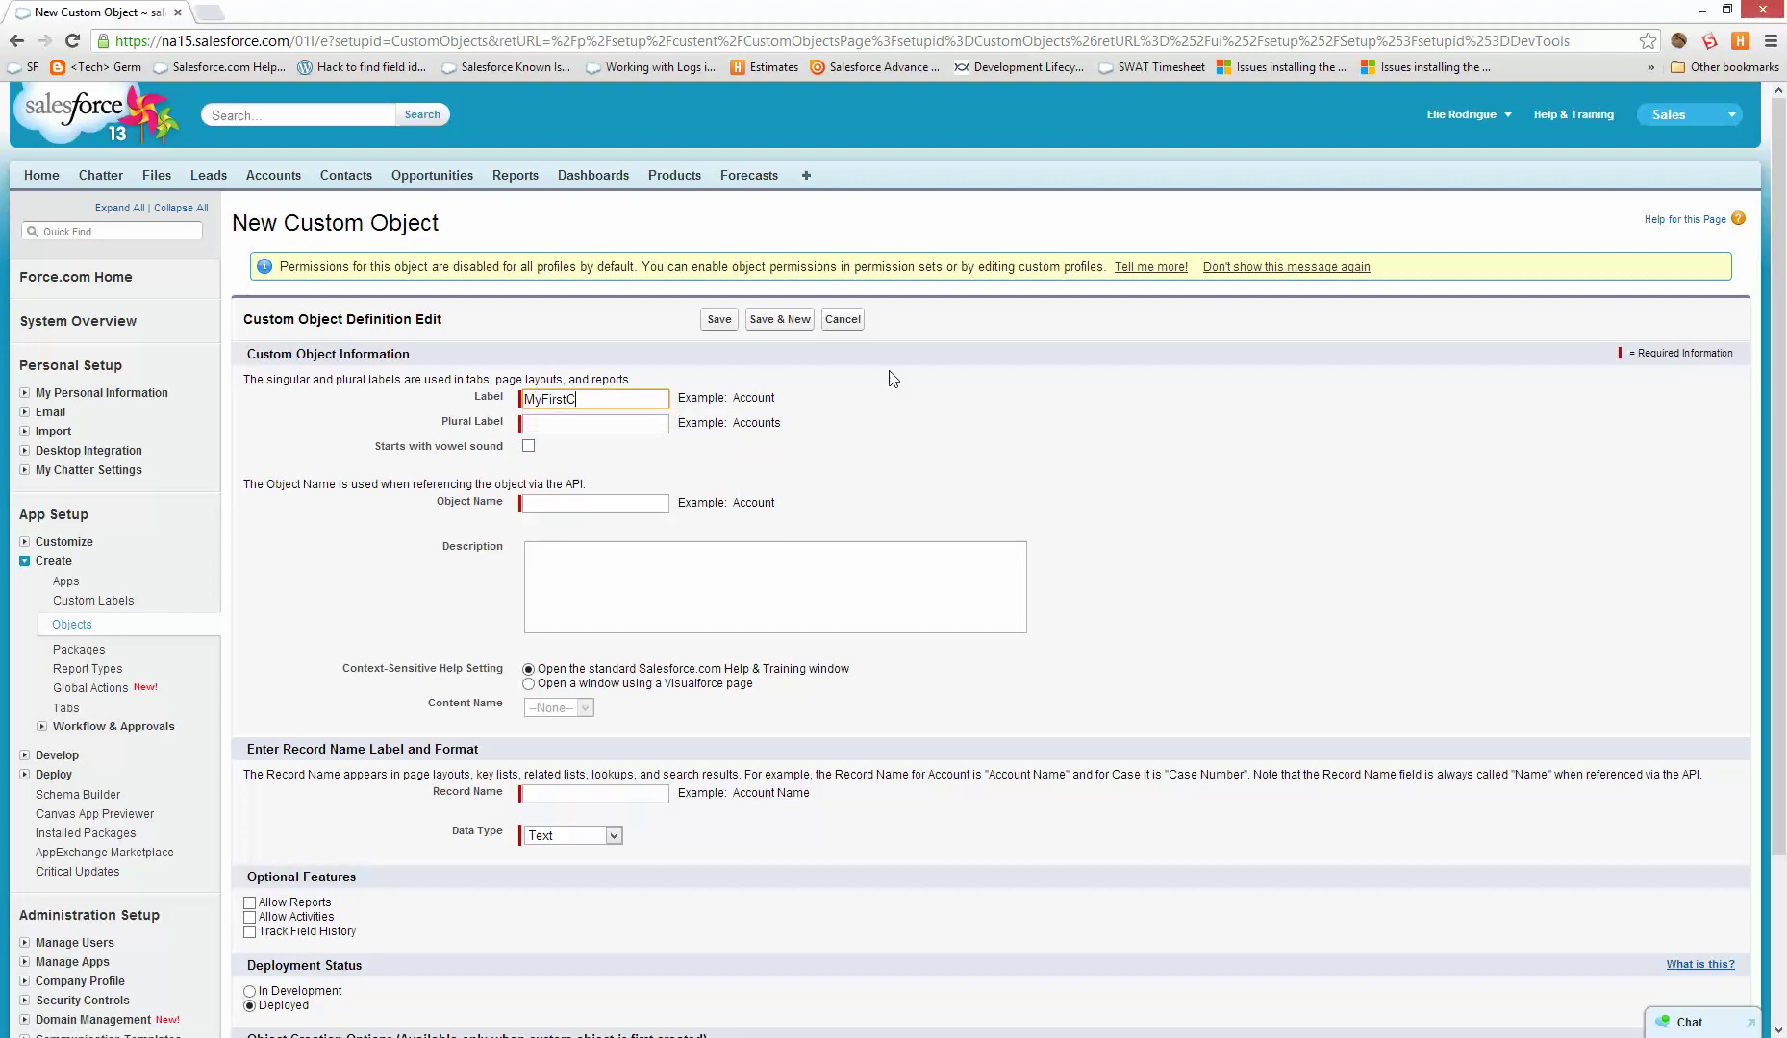
pyautogui.write('ustomObject')
pyautogui.press('Tab')
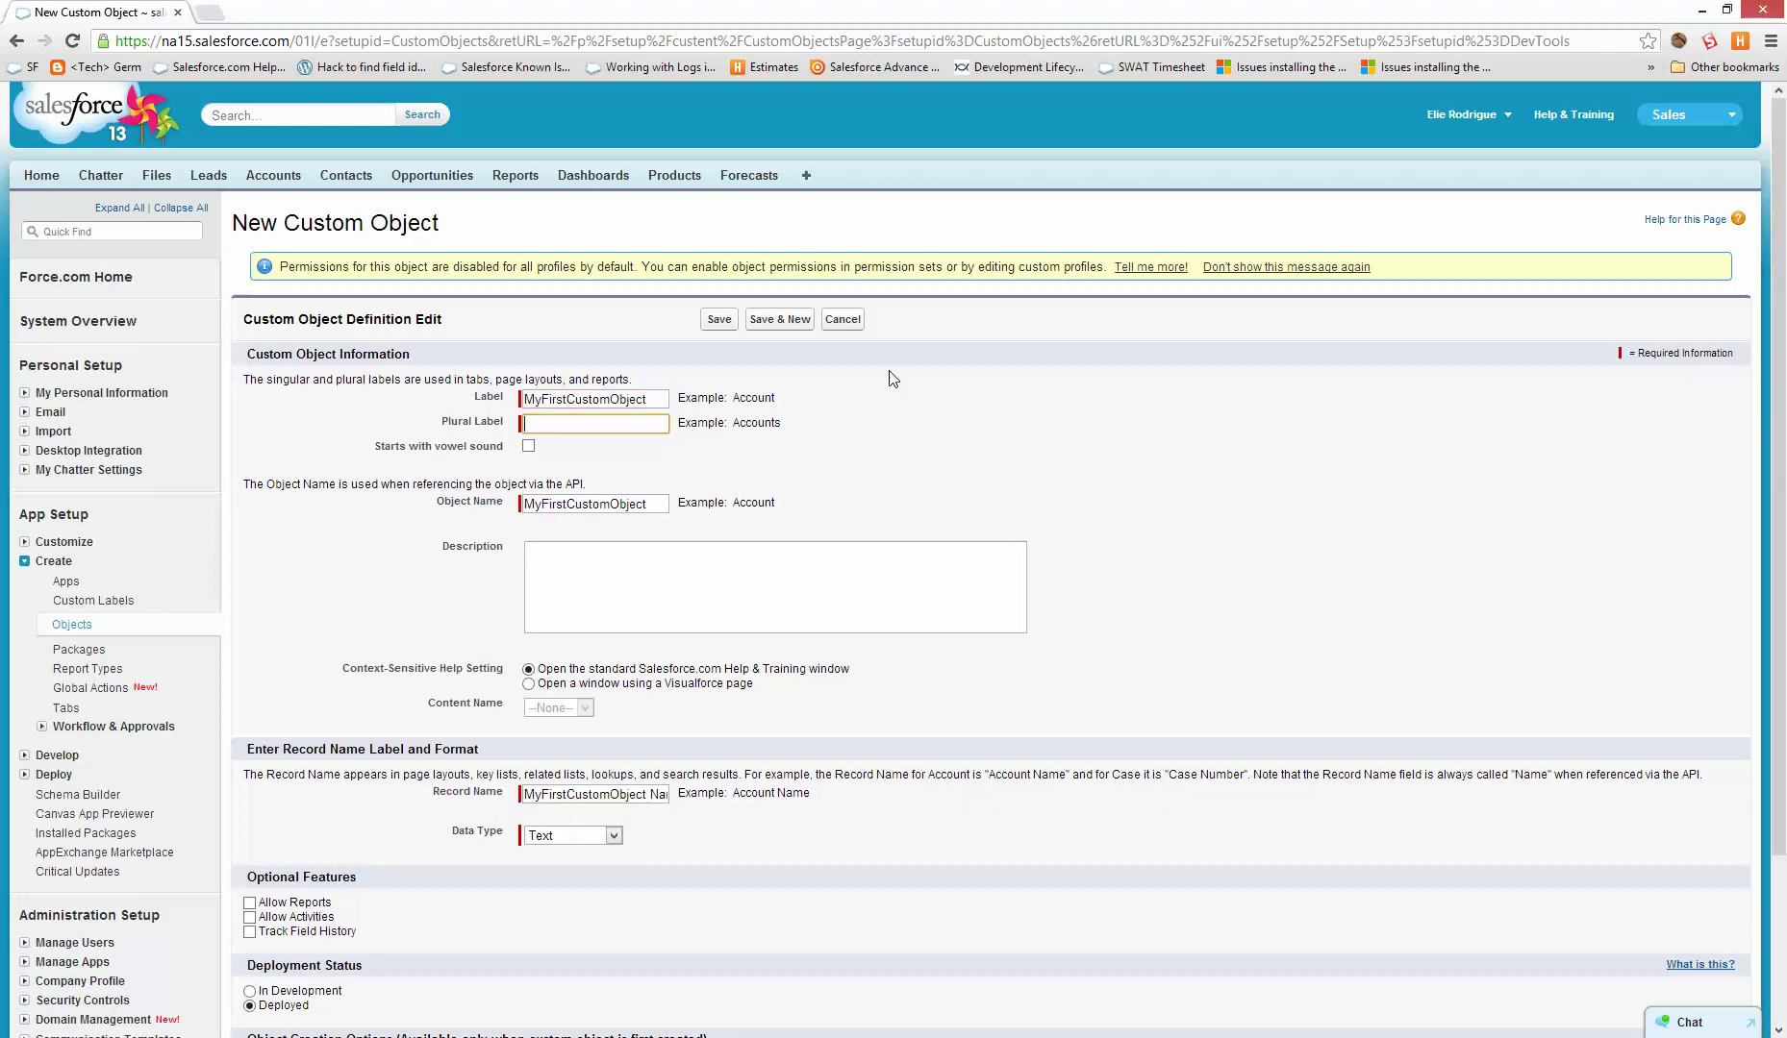
pyautogui.click(569, 424)
pyautogui.doubleClick(645, 399)
pyautogui.hotkey('ctrl', 'c')
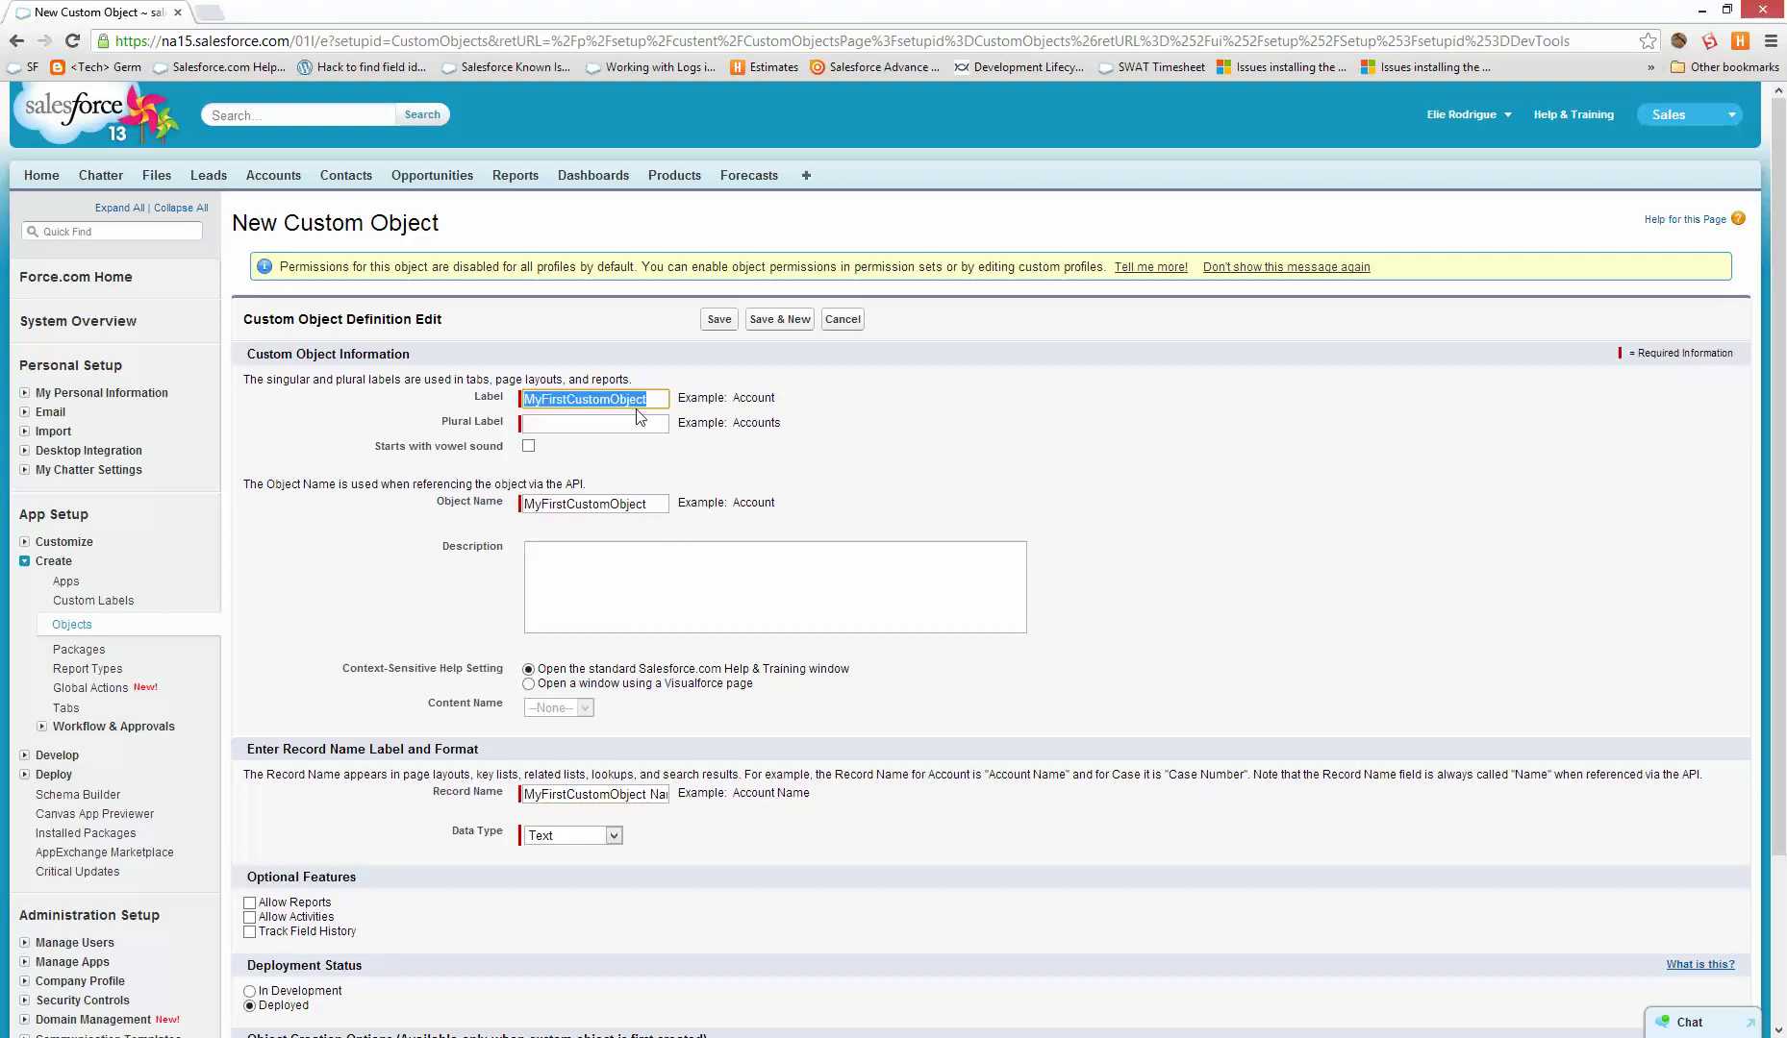
pyautogui.click(654, 428)
pyautogui.hotkey('ctrl', 'v')
pyautogui.click(878, 398)
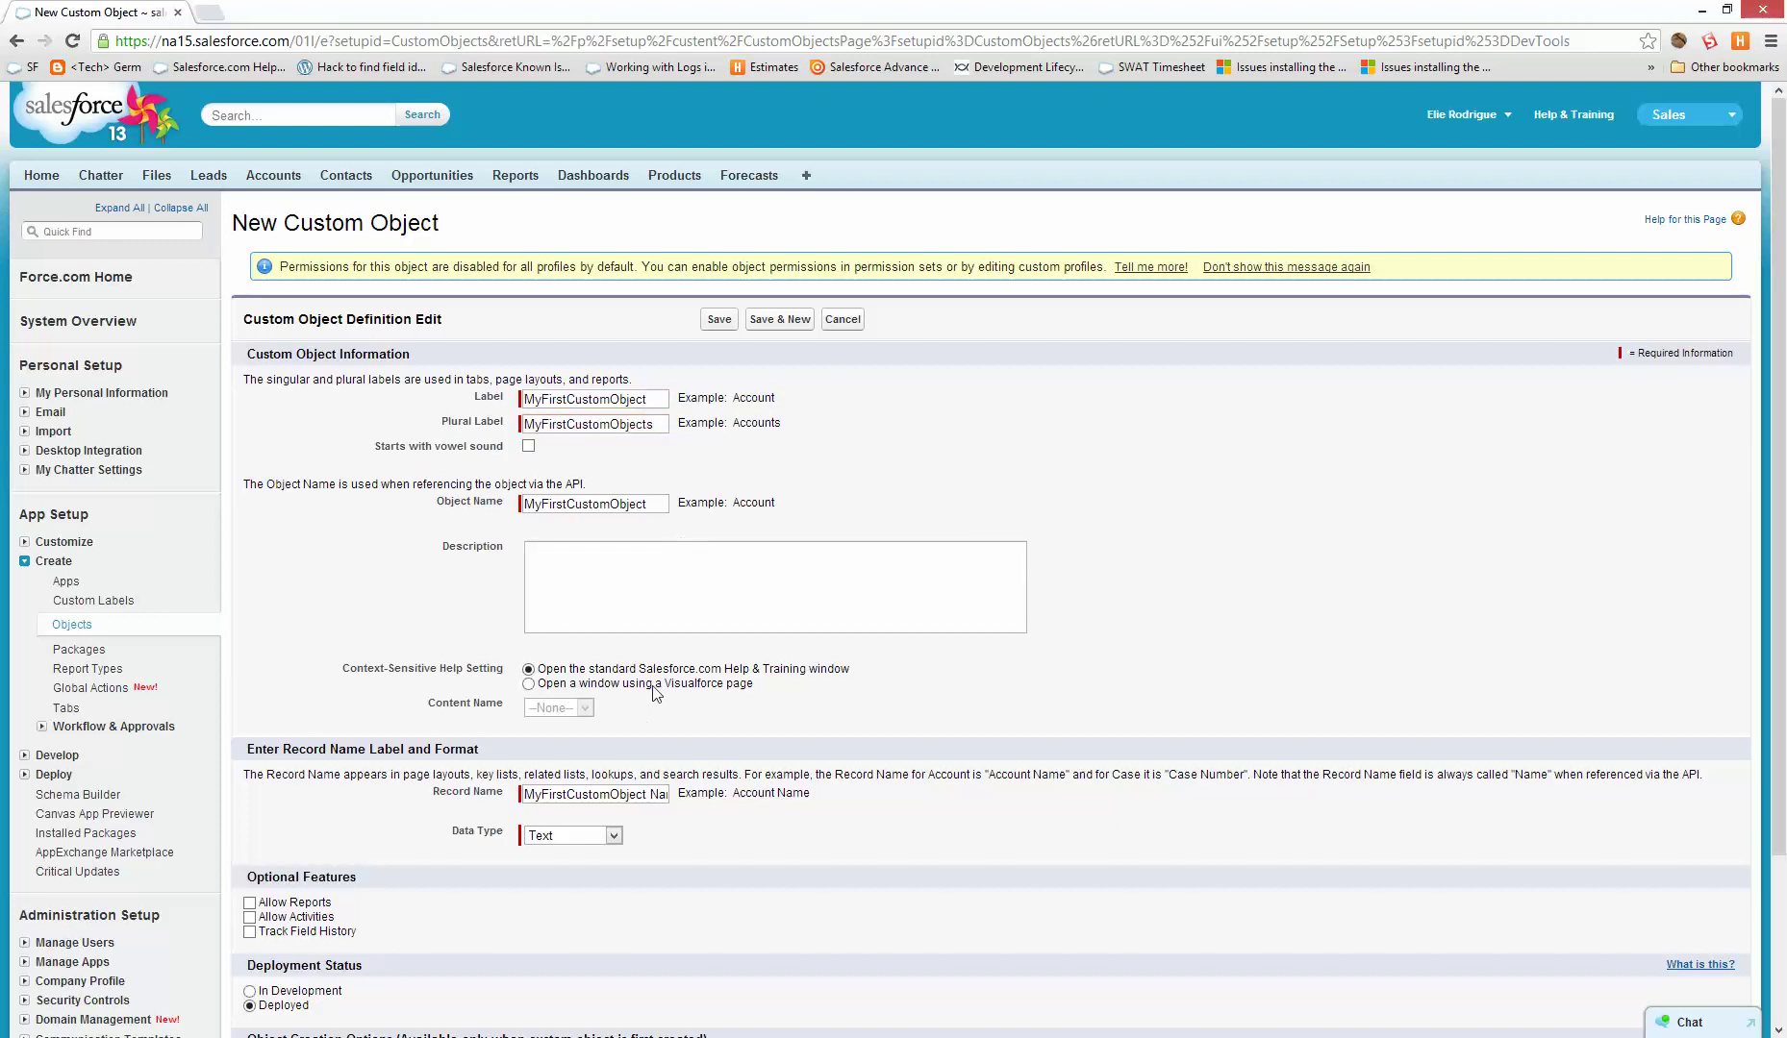
pyautogui.click(723, 321)
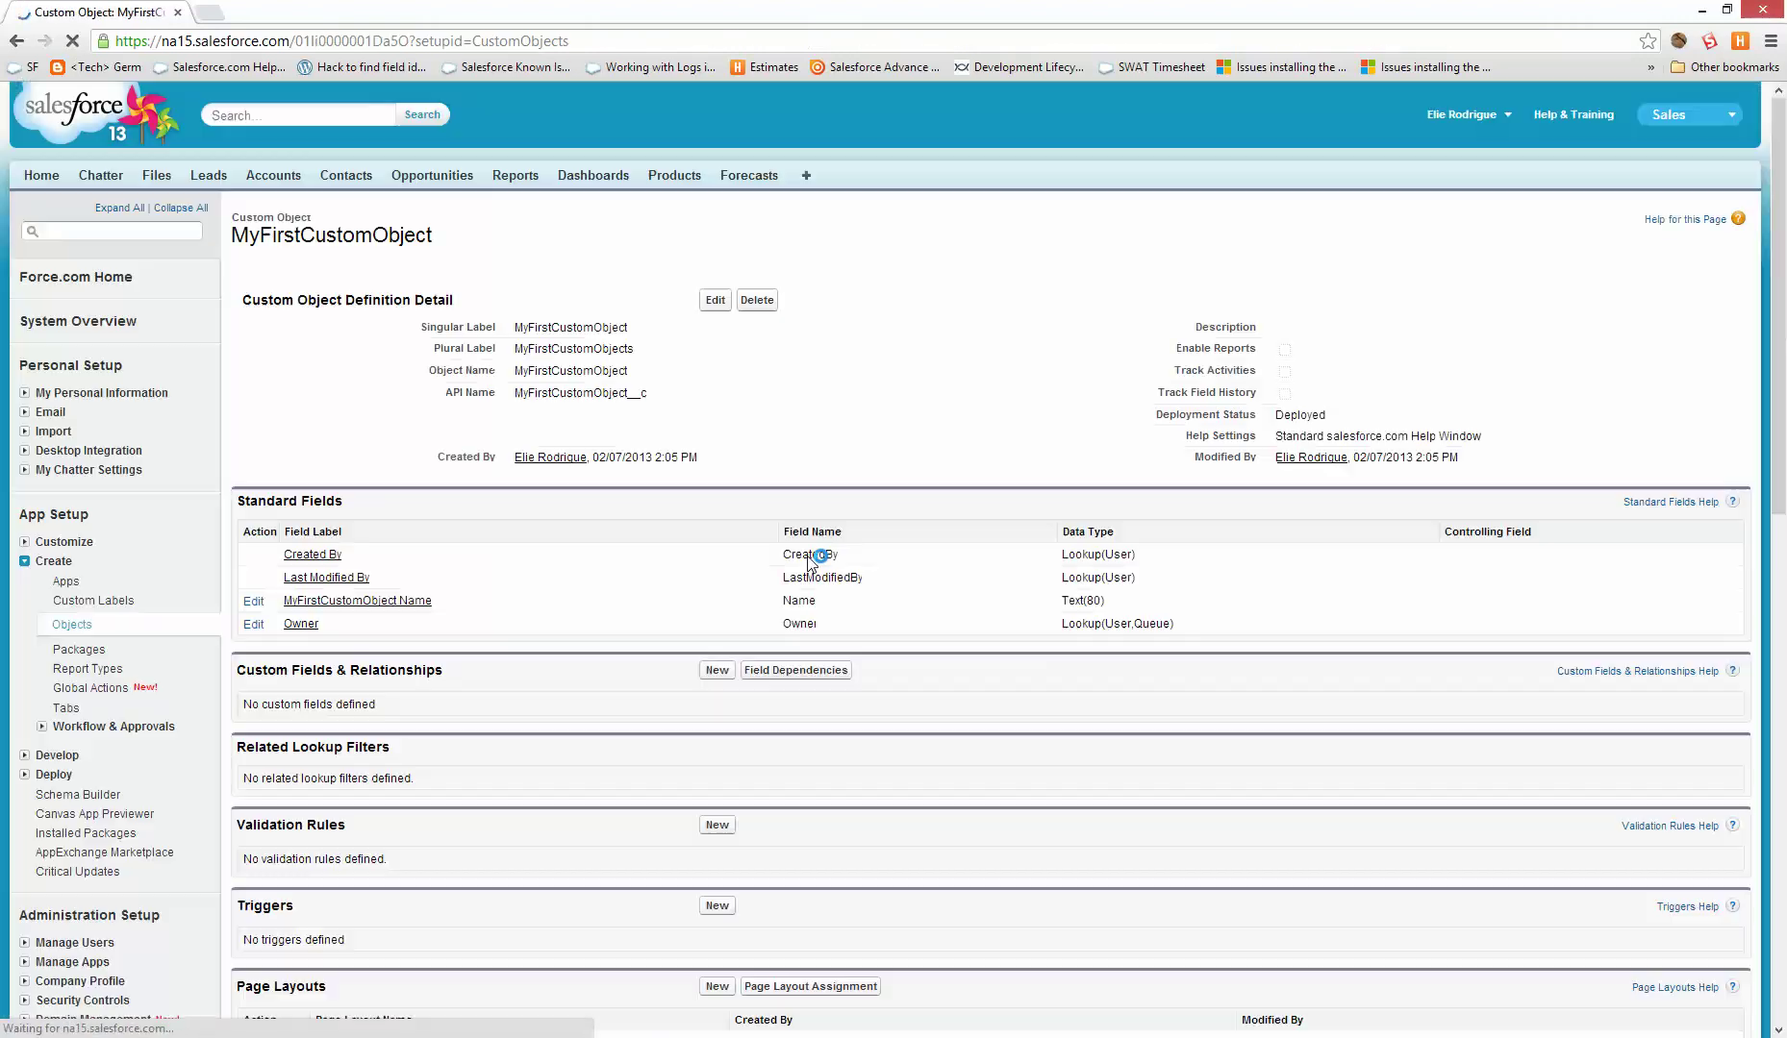
# - Start a new custom field on MyFirstCustomObject using the Text Area type
pyautogui.scroll(-1, 678, 643)
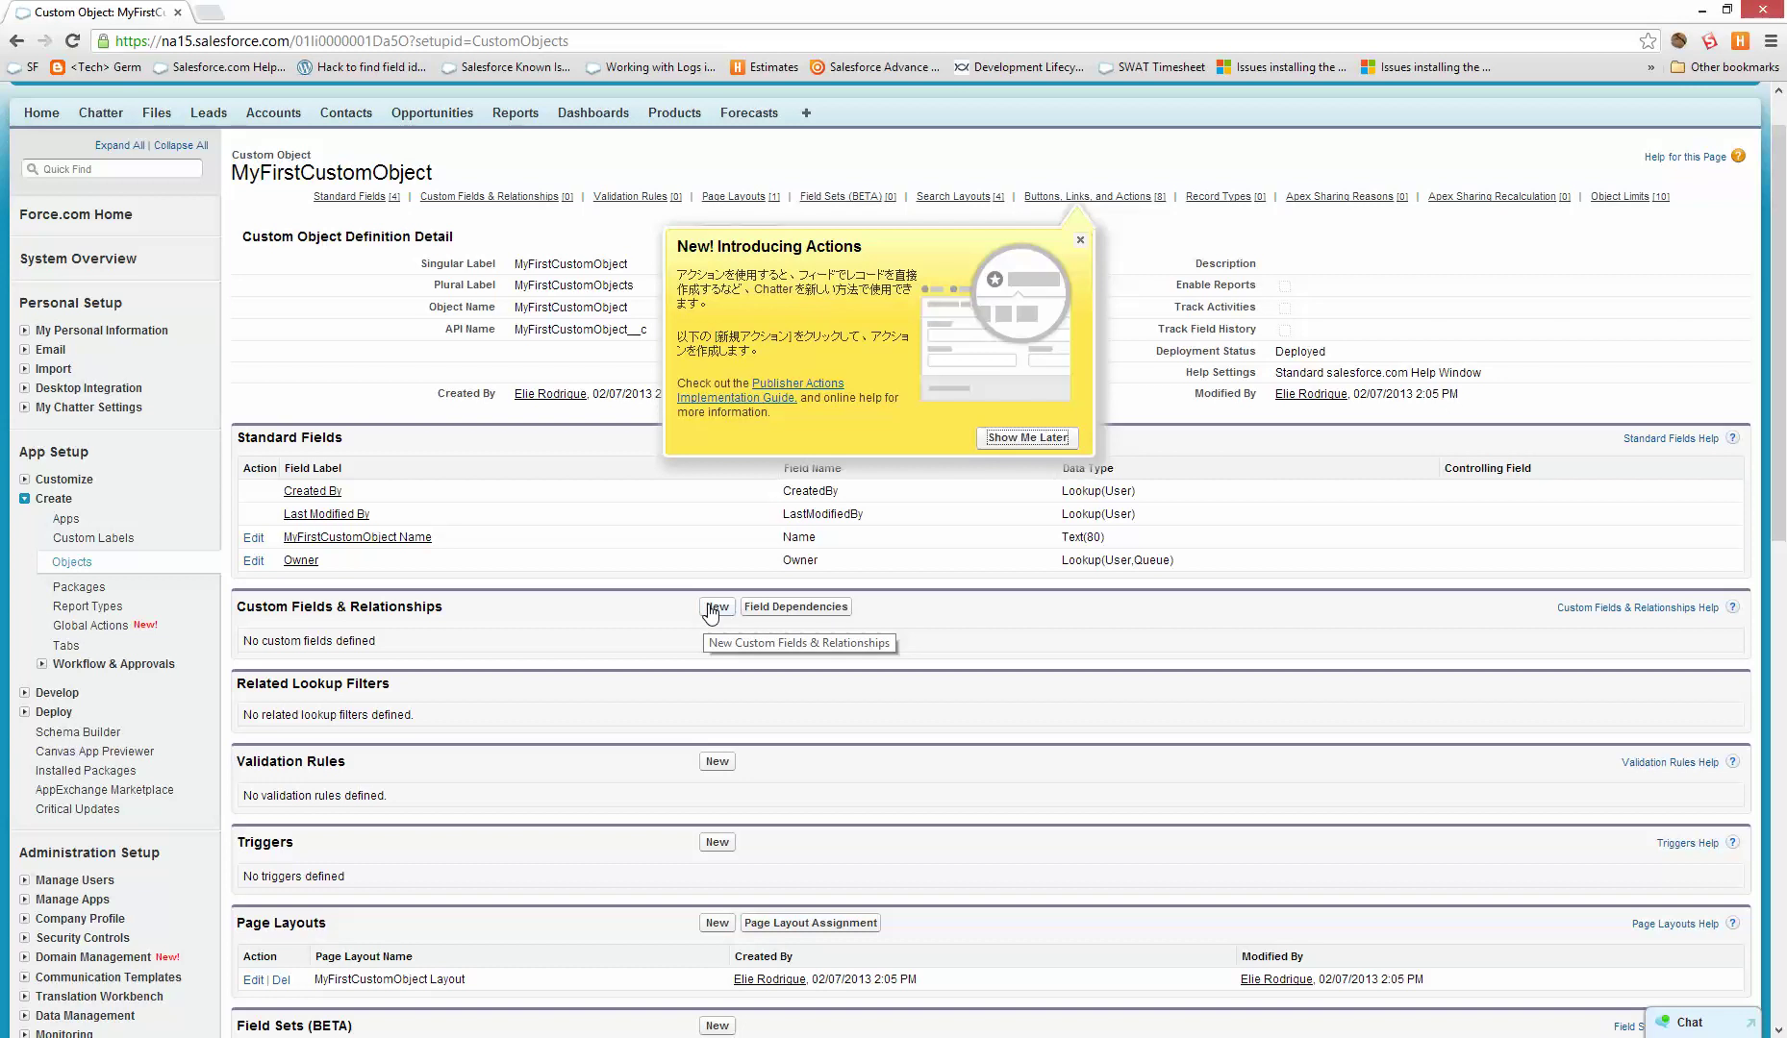
pyautogui.click(713, 607)
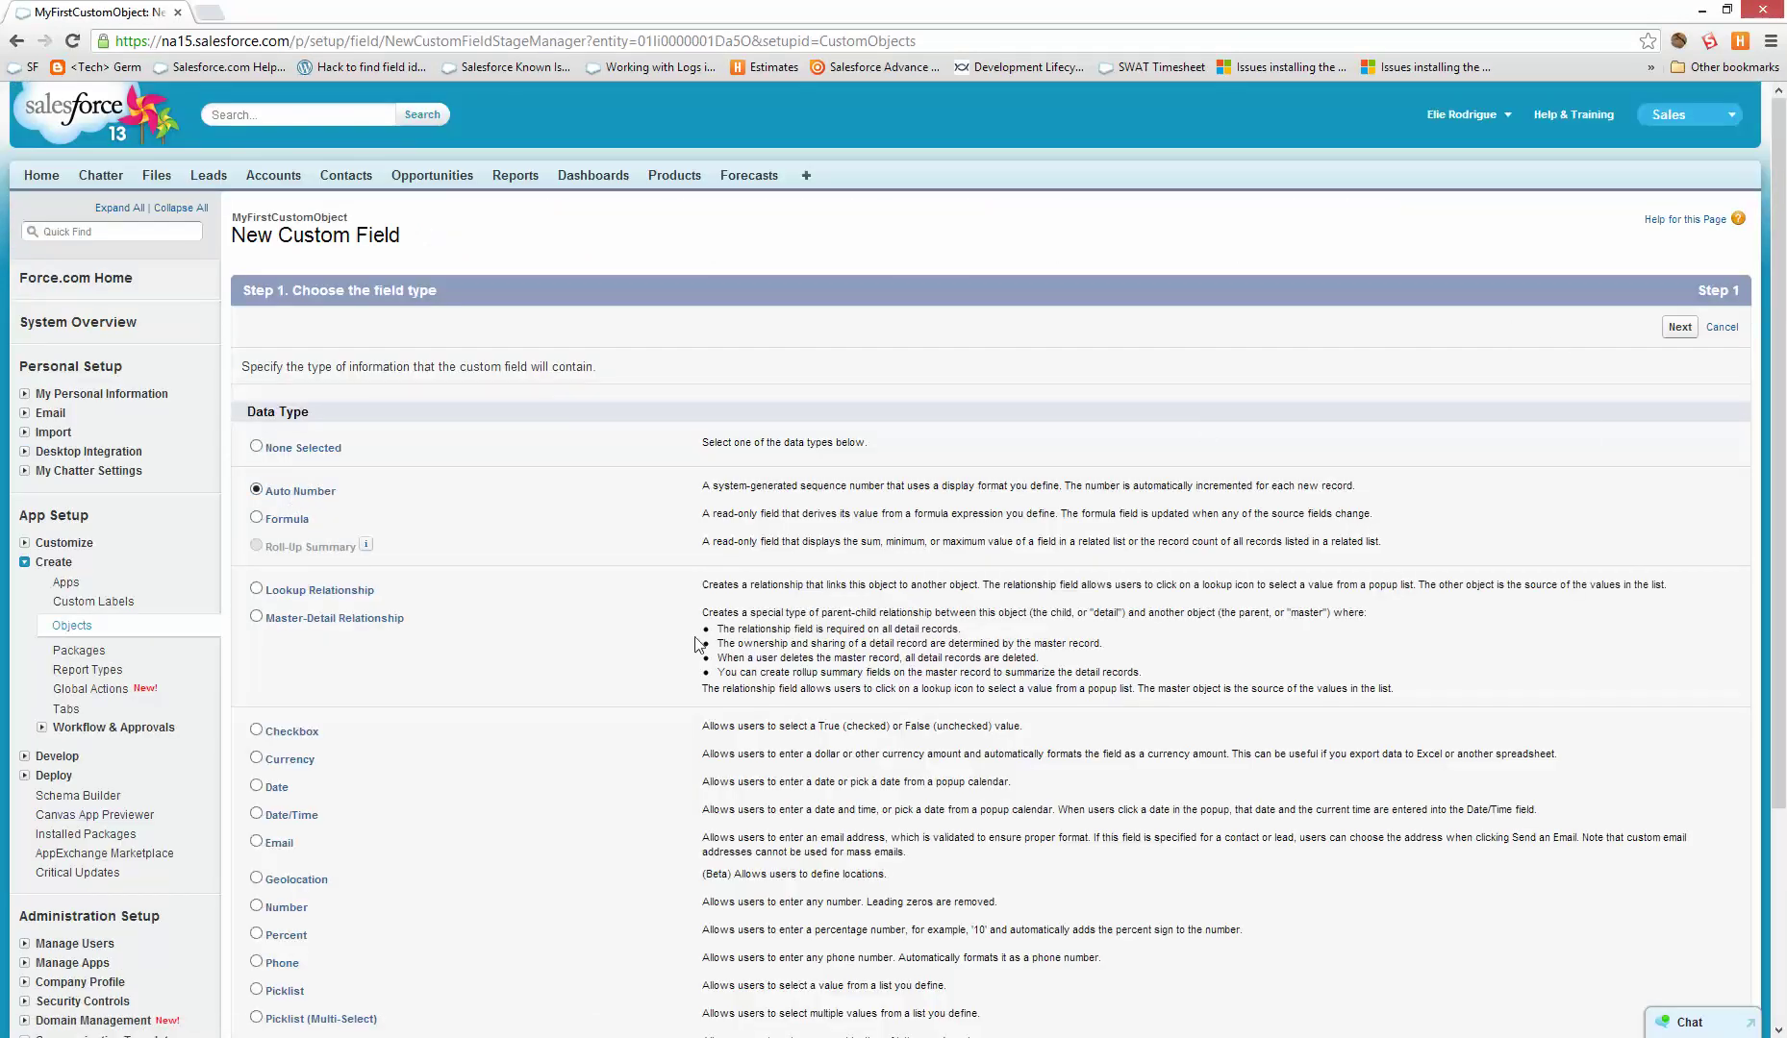
pyautogui.scroll(-3, 471, 846)
pyautogui.doubleClick(276, 788)
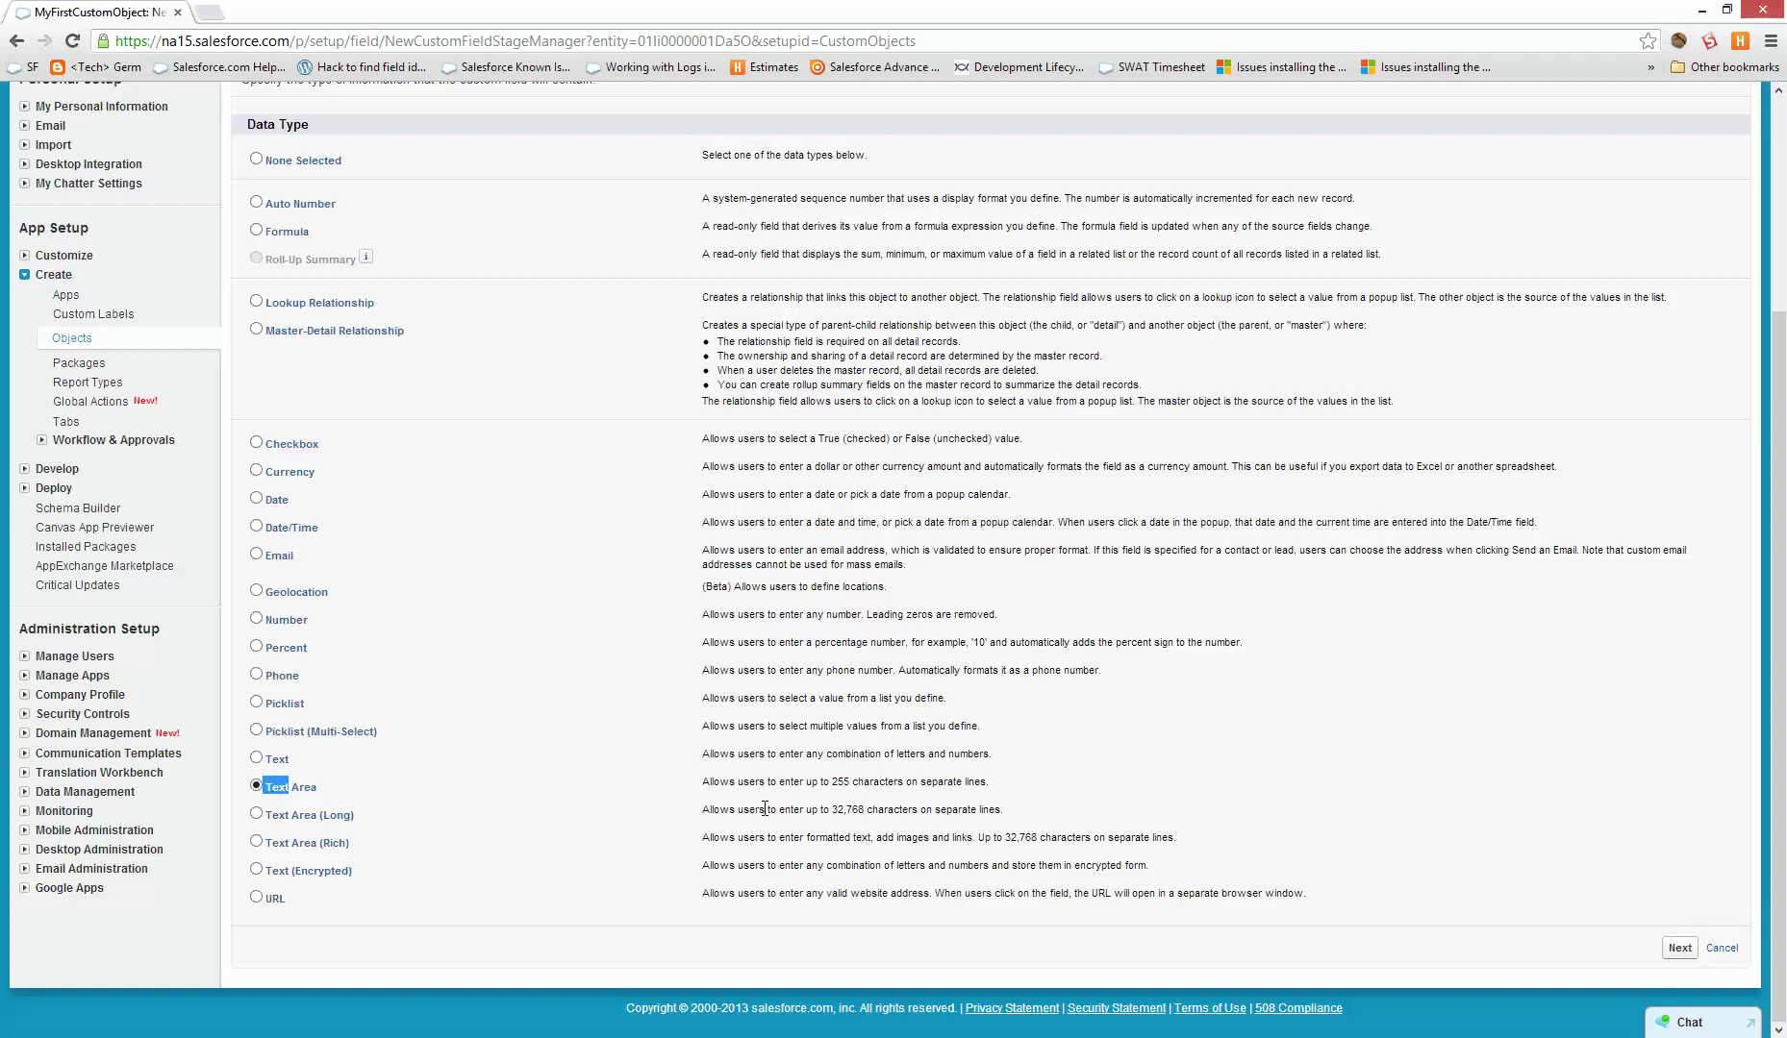
pyautogui.click(1678, 950)
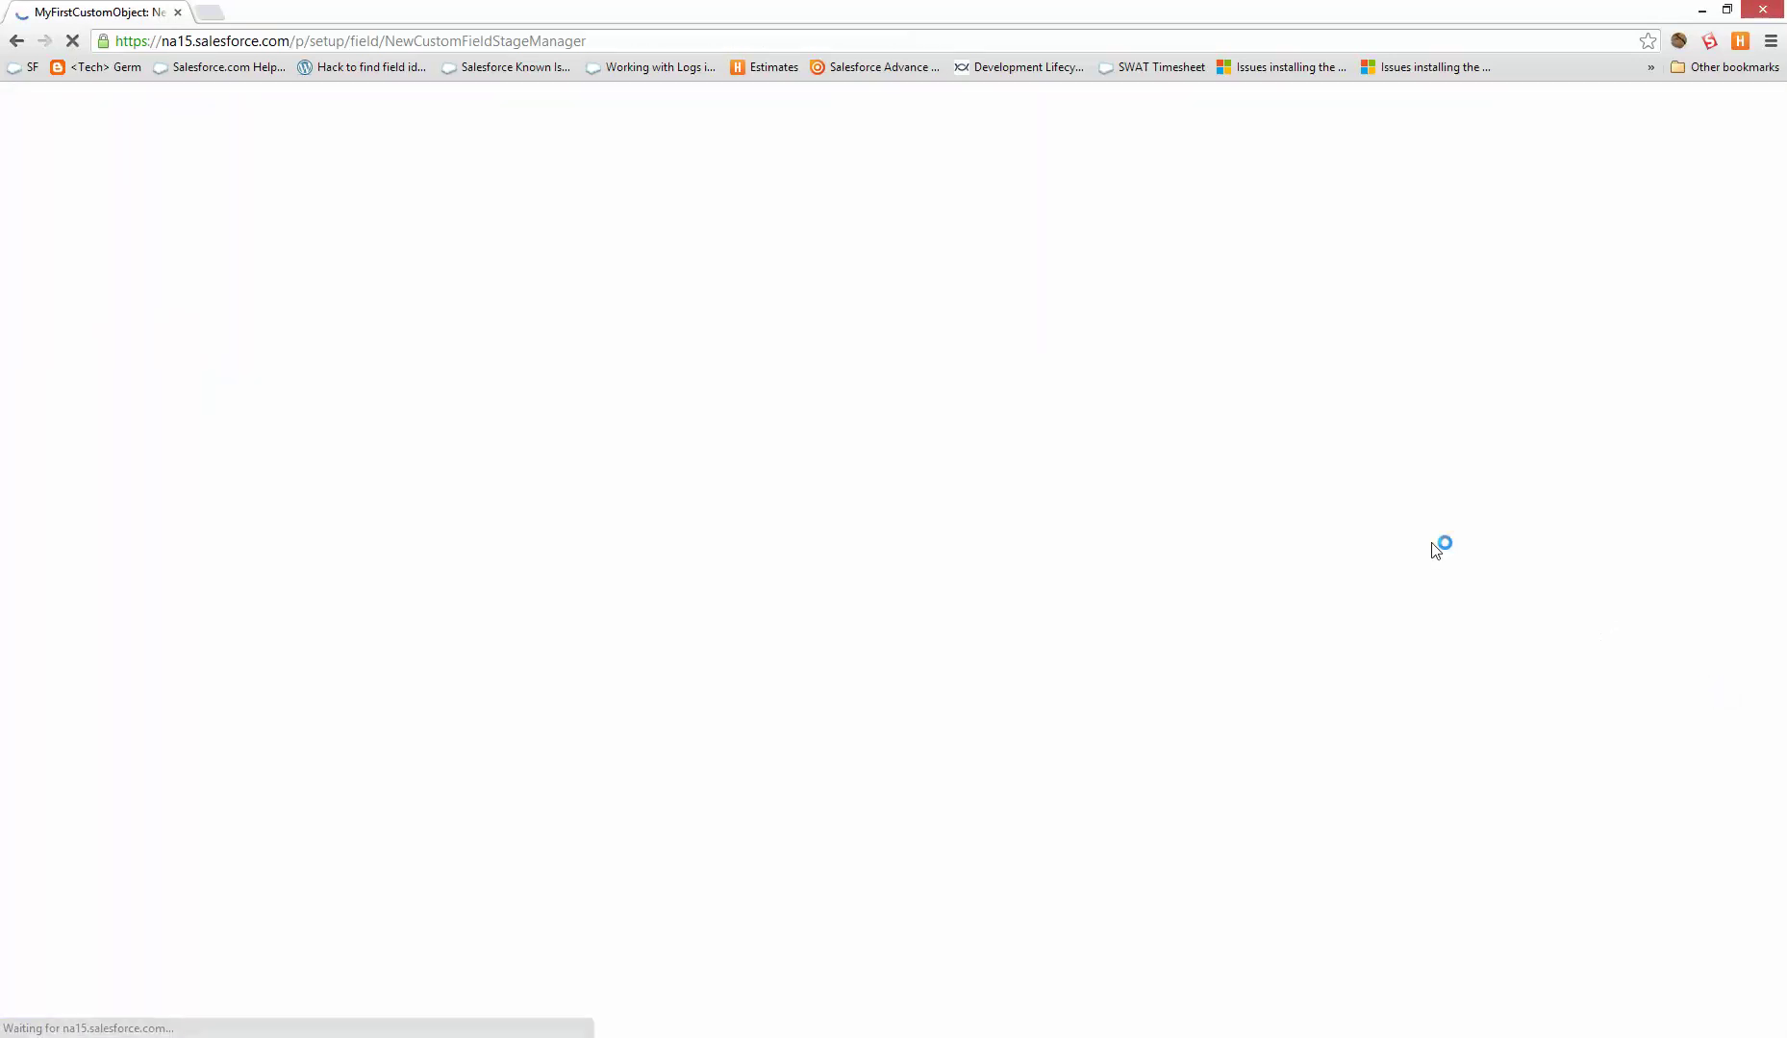
# - Label the field 'My Text Area' and save it with default security and layout
pyautogui.click(628, 362)
pyautogui.write('My ')
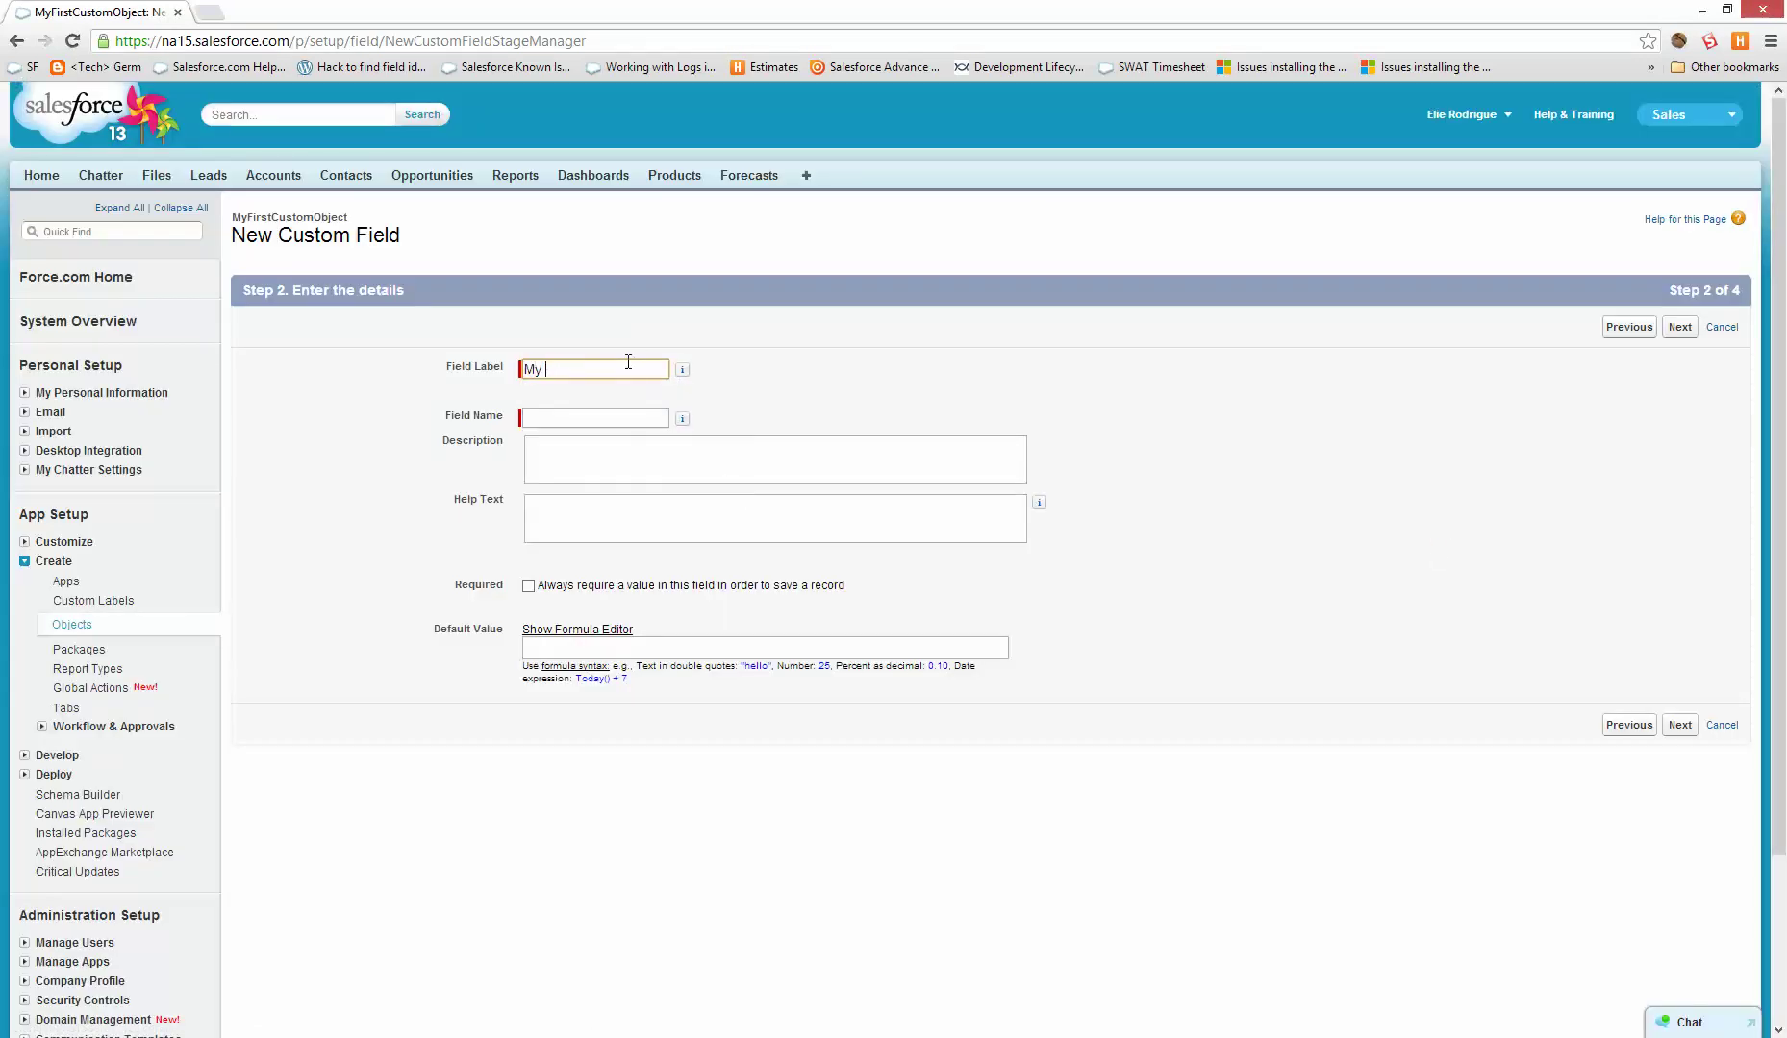
pyautogui.write('Text Area')
pyautogui.press('Return')
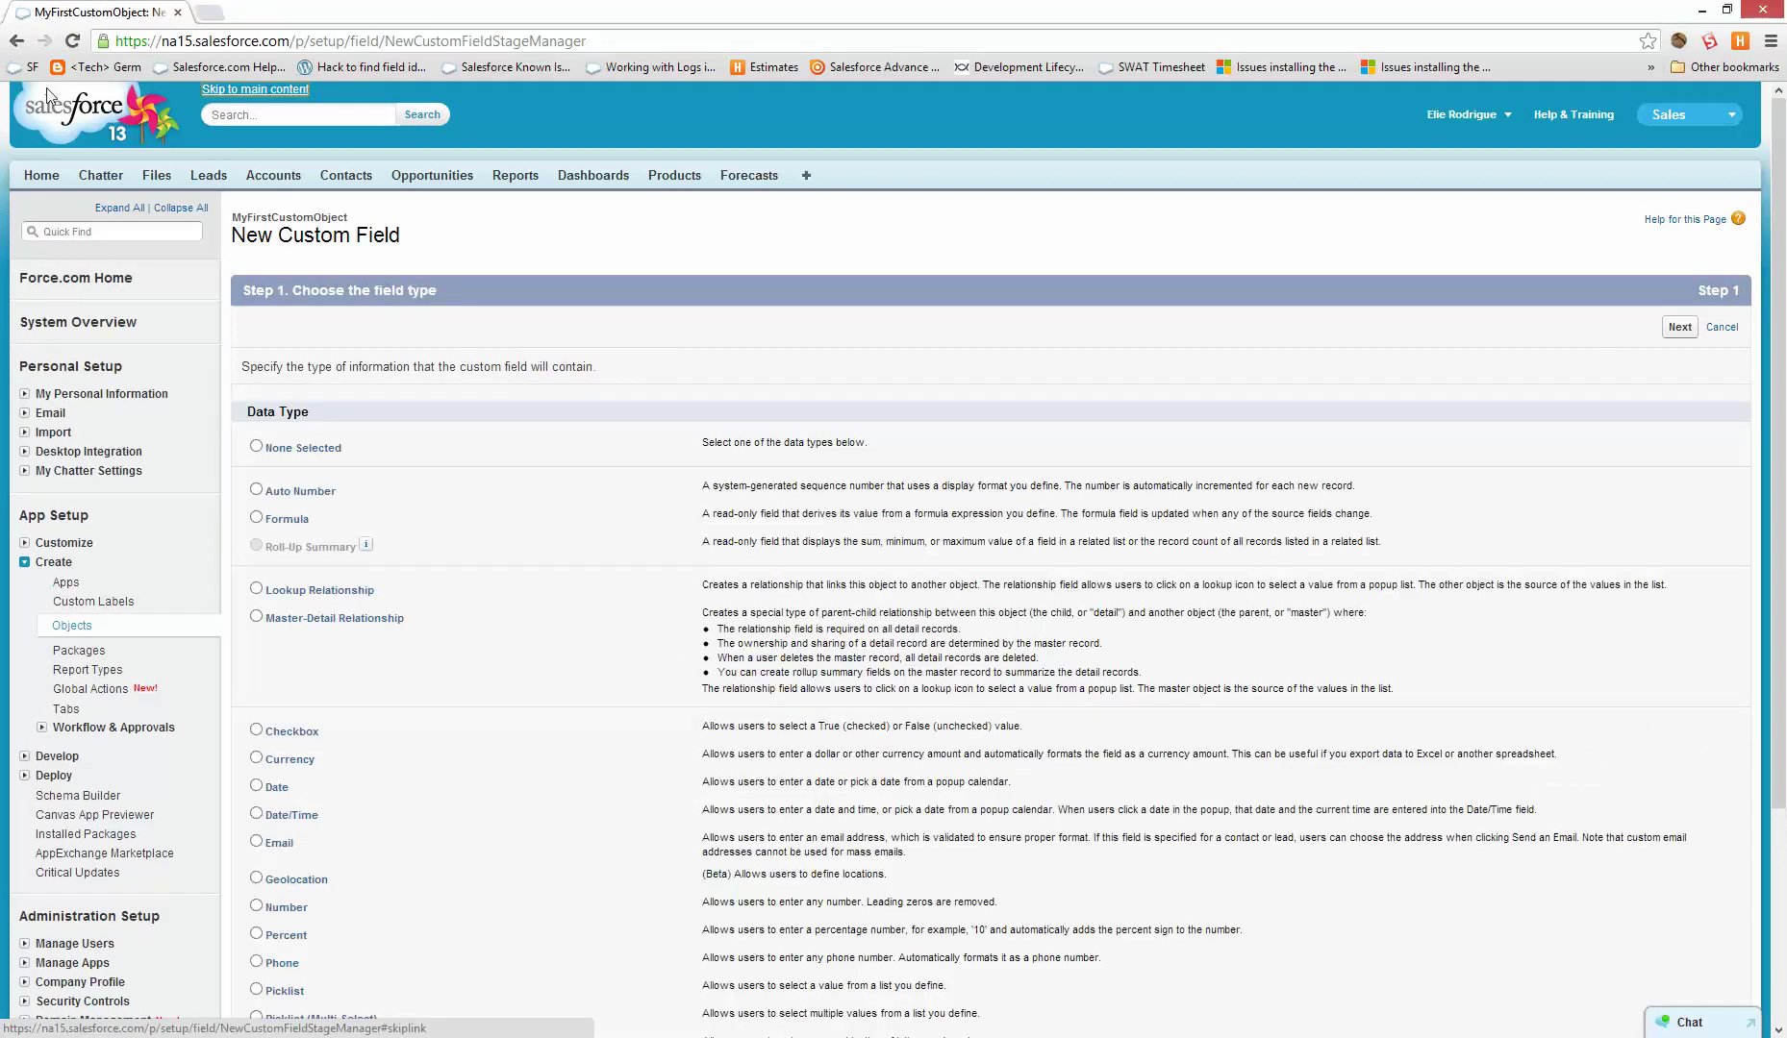
pyautogui.hotkey('alt', 'Left')
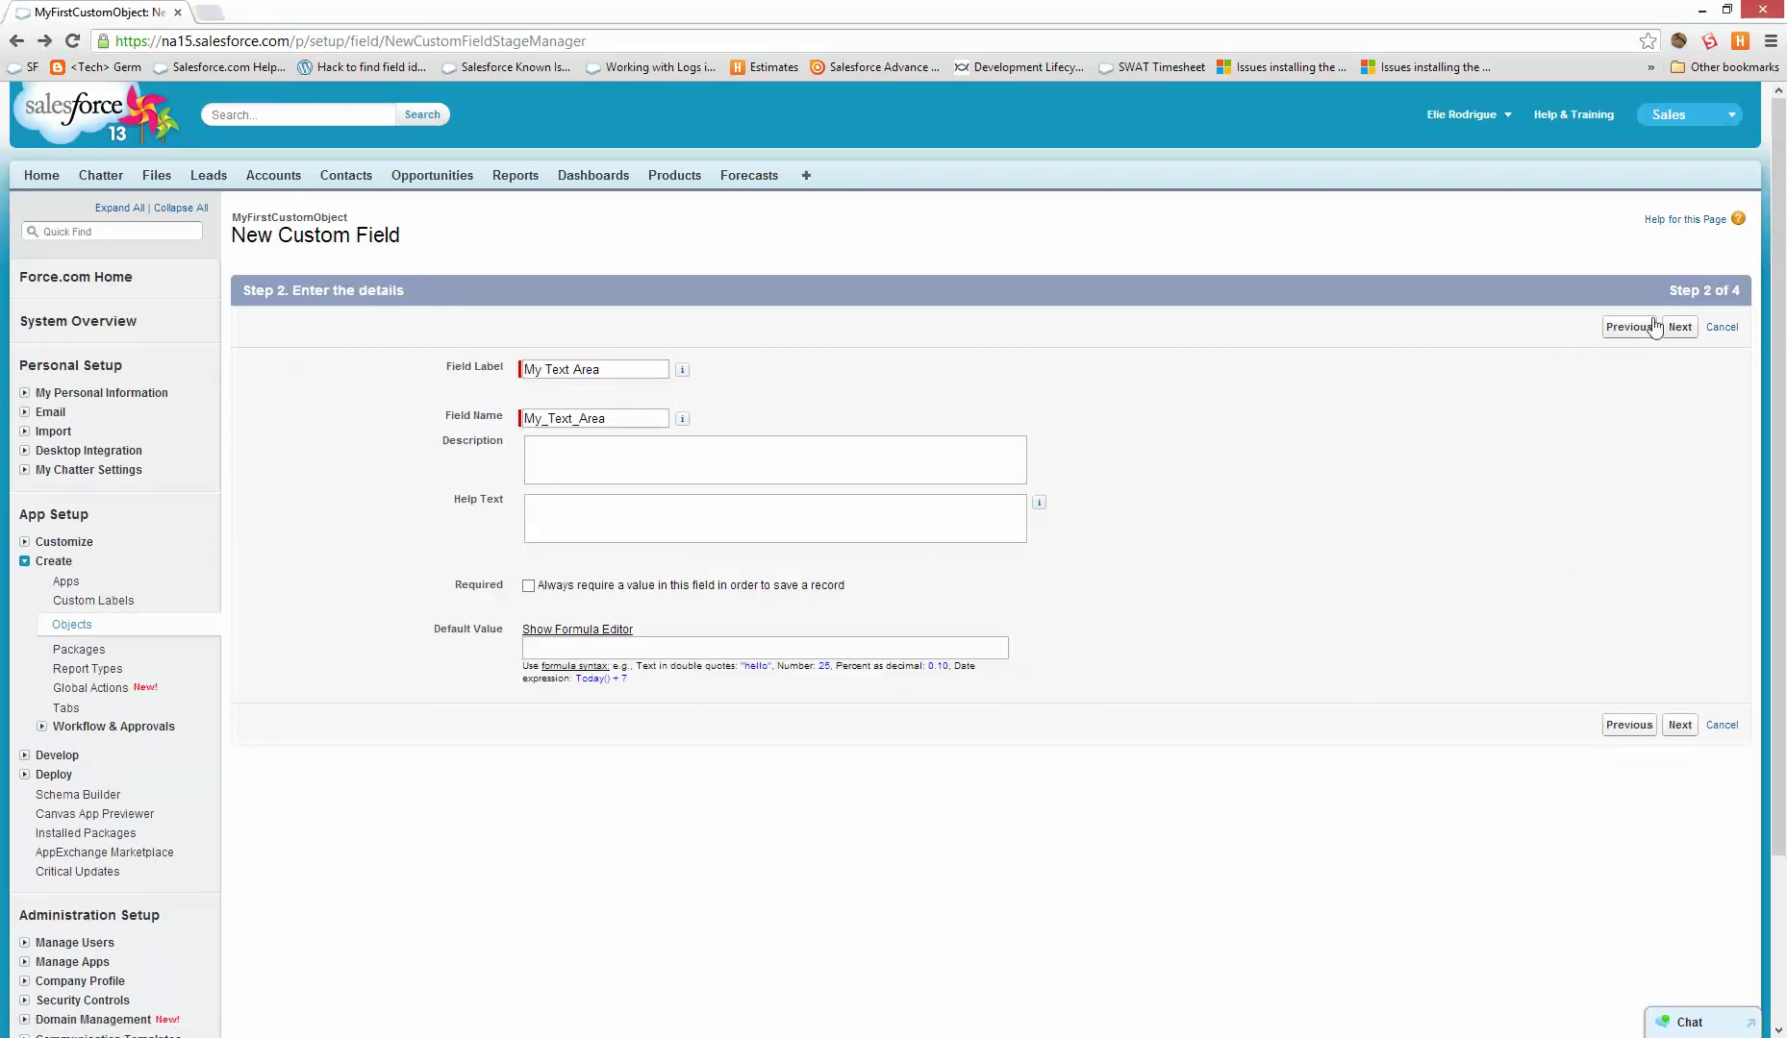
pyautogui.click(1678, 327)
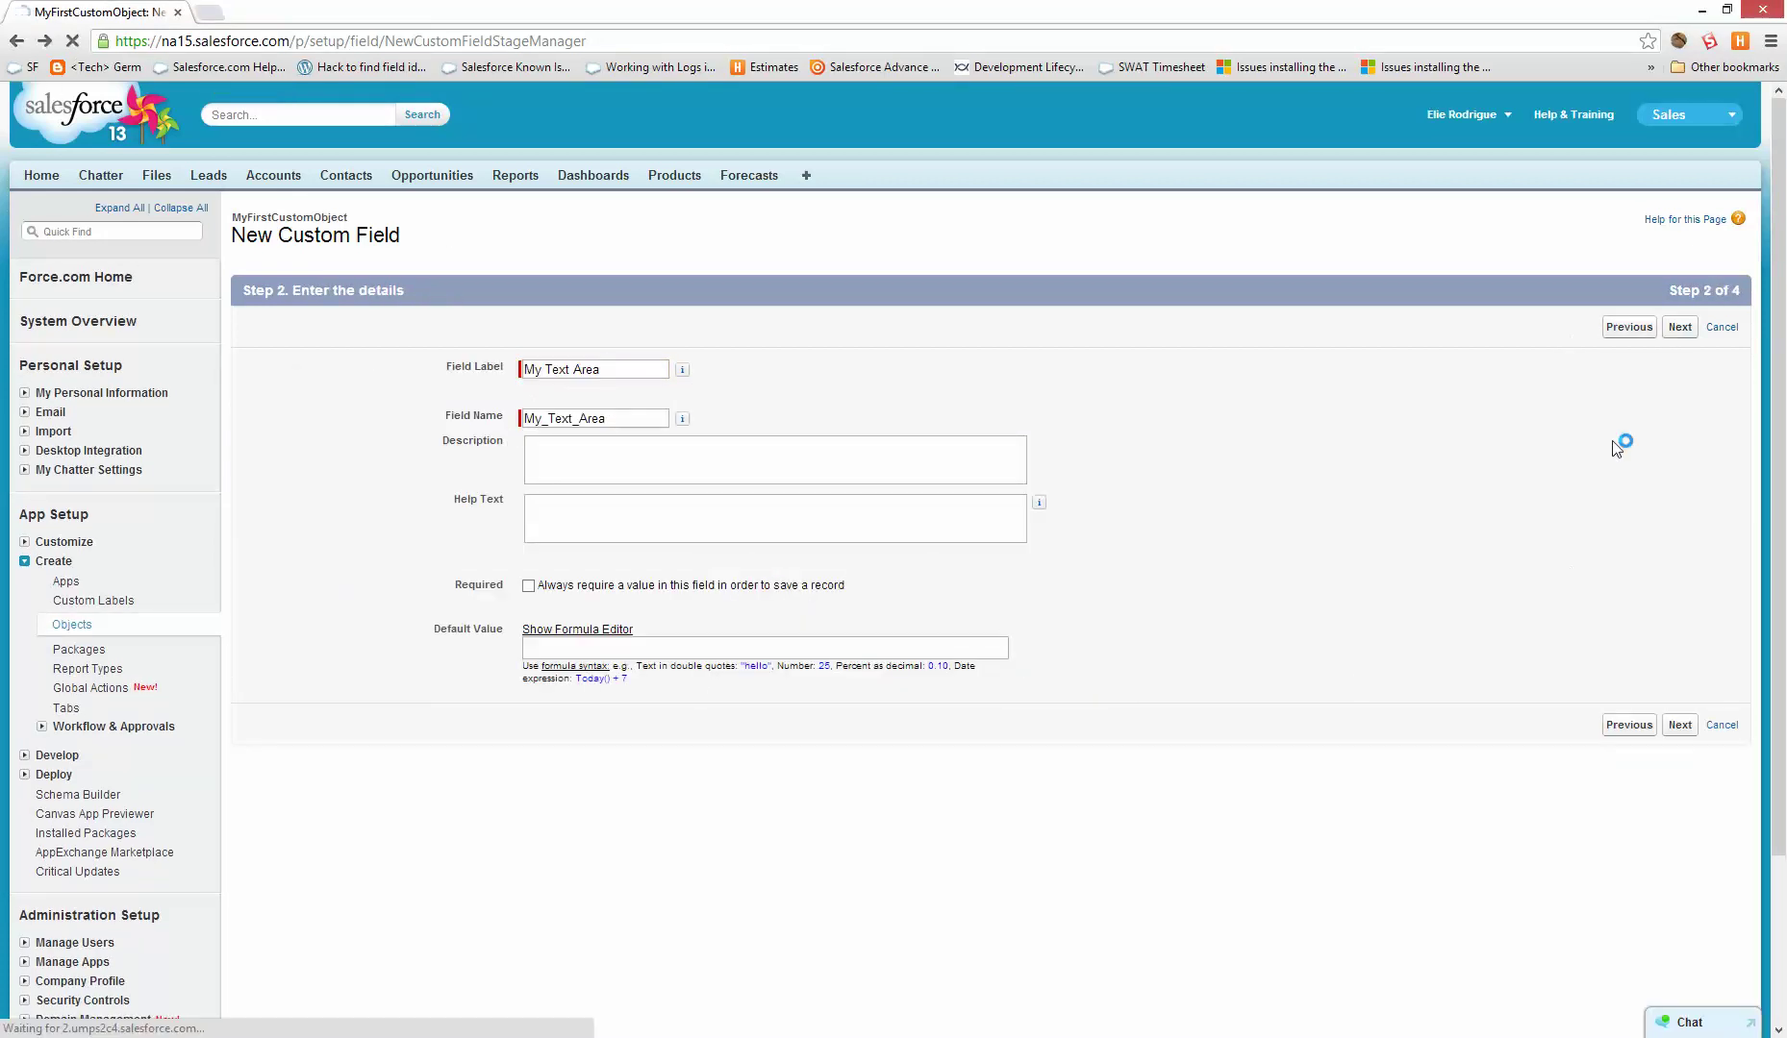
pyautogui.click(1680, 327)
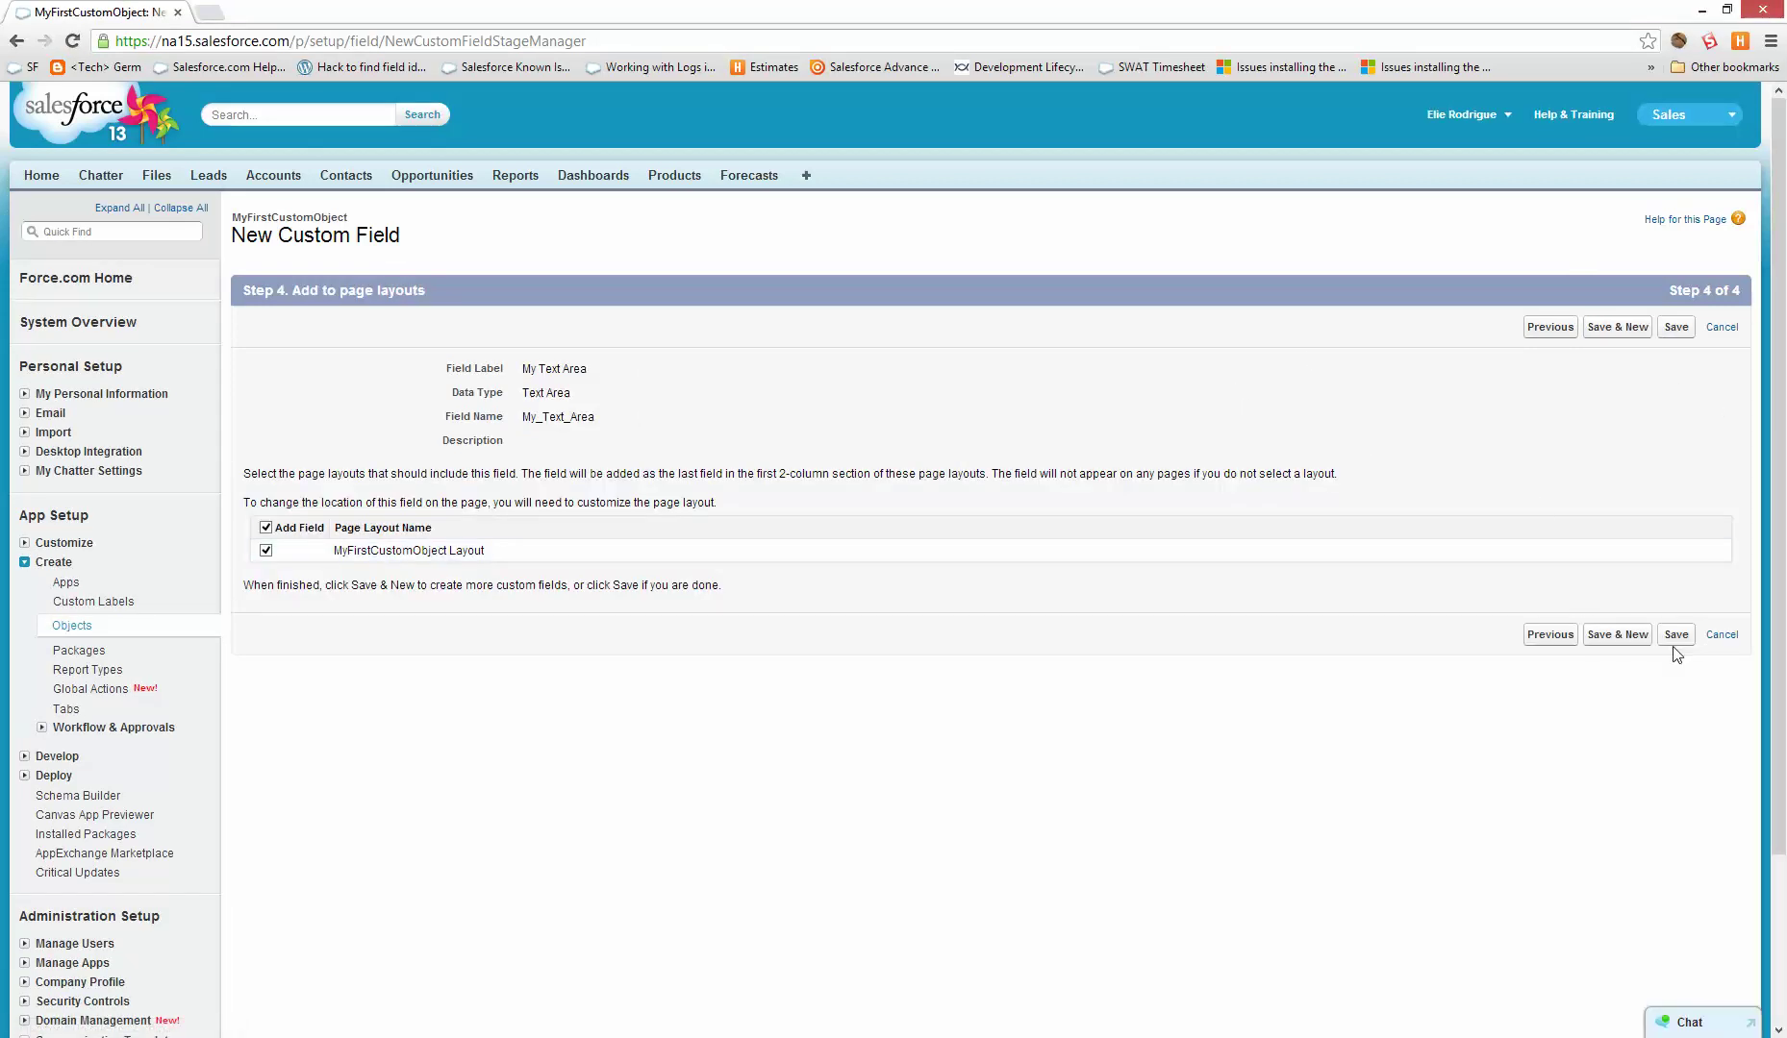
pyautogui.click(1676, 637)
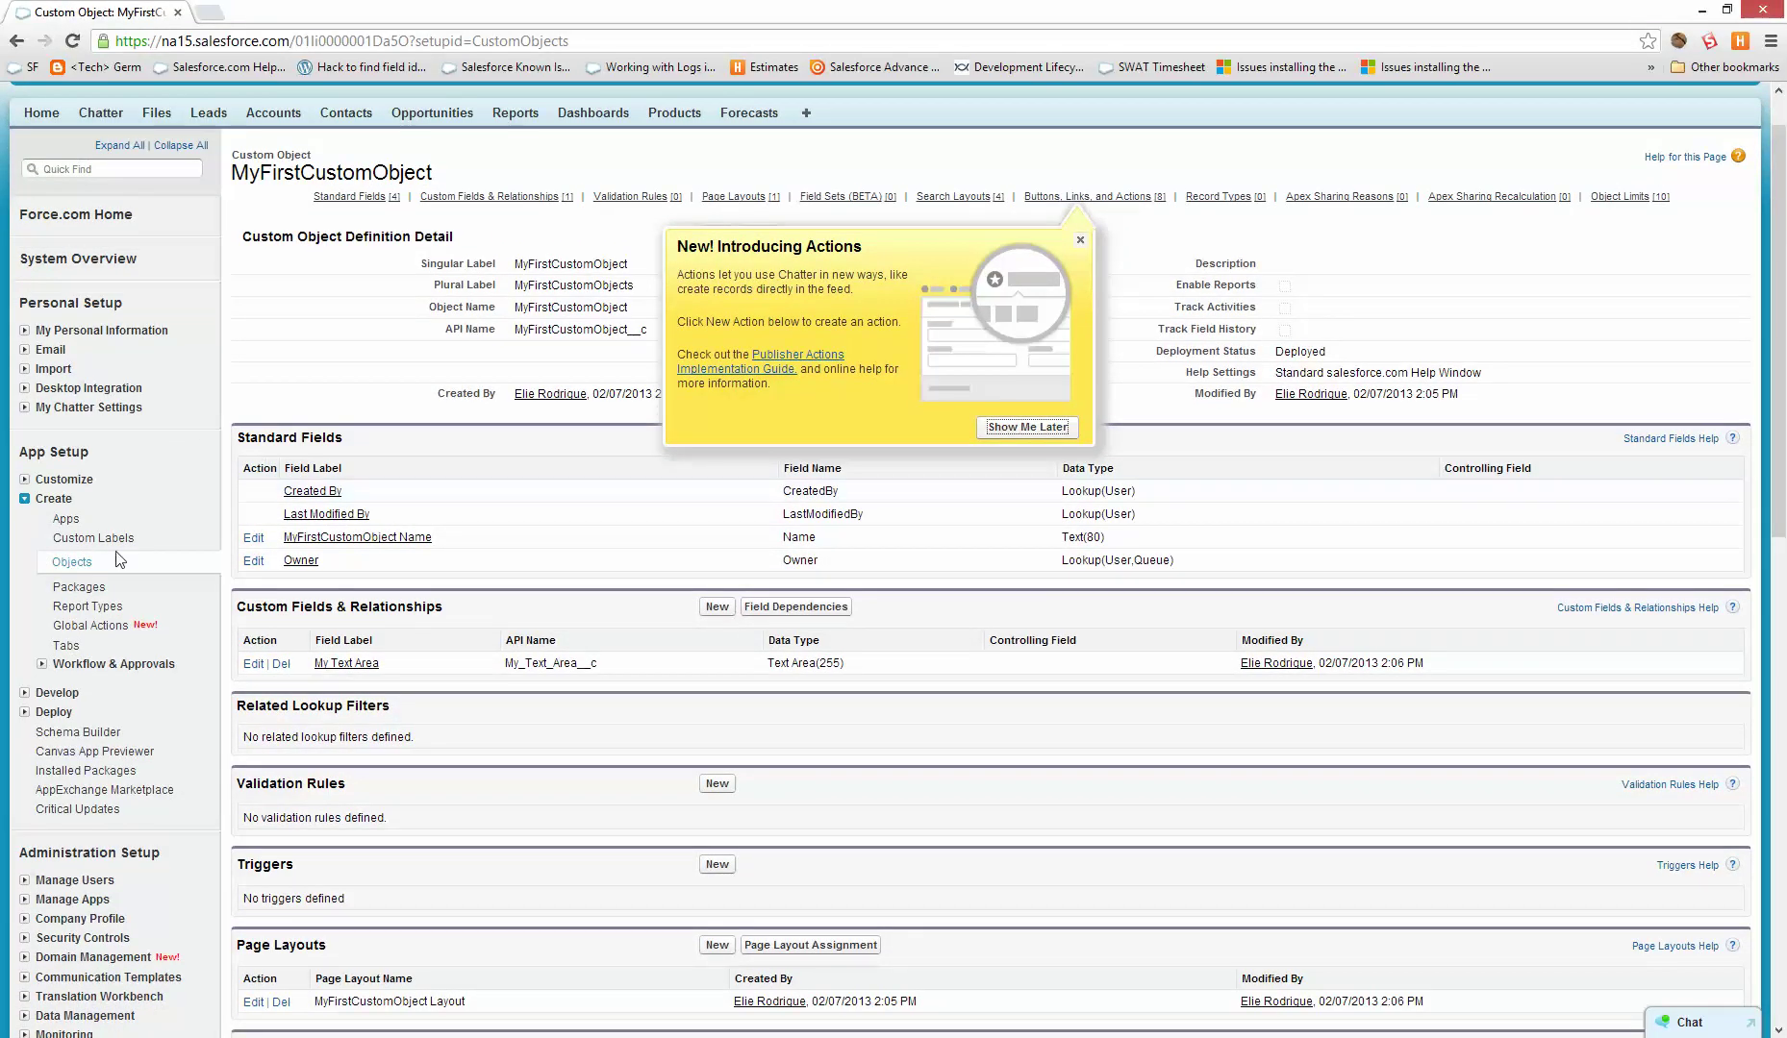
# - Create a Factory-style custom tab for MyFirstCustomObject with default profile and app visibility
pyautogui.click(66, 645)
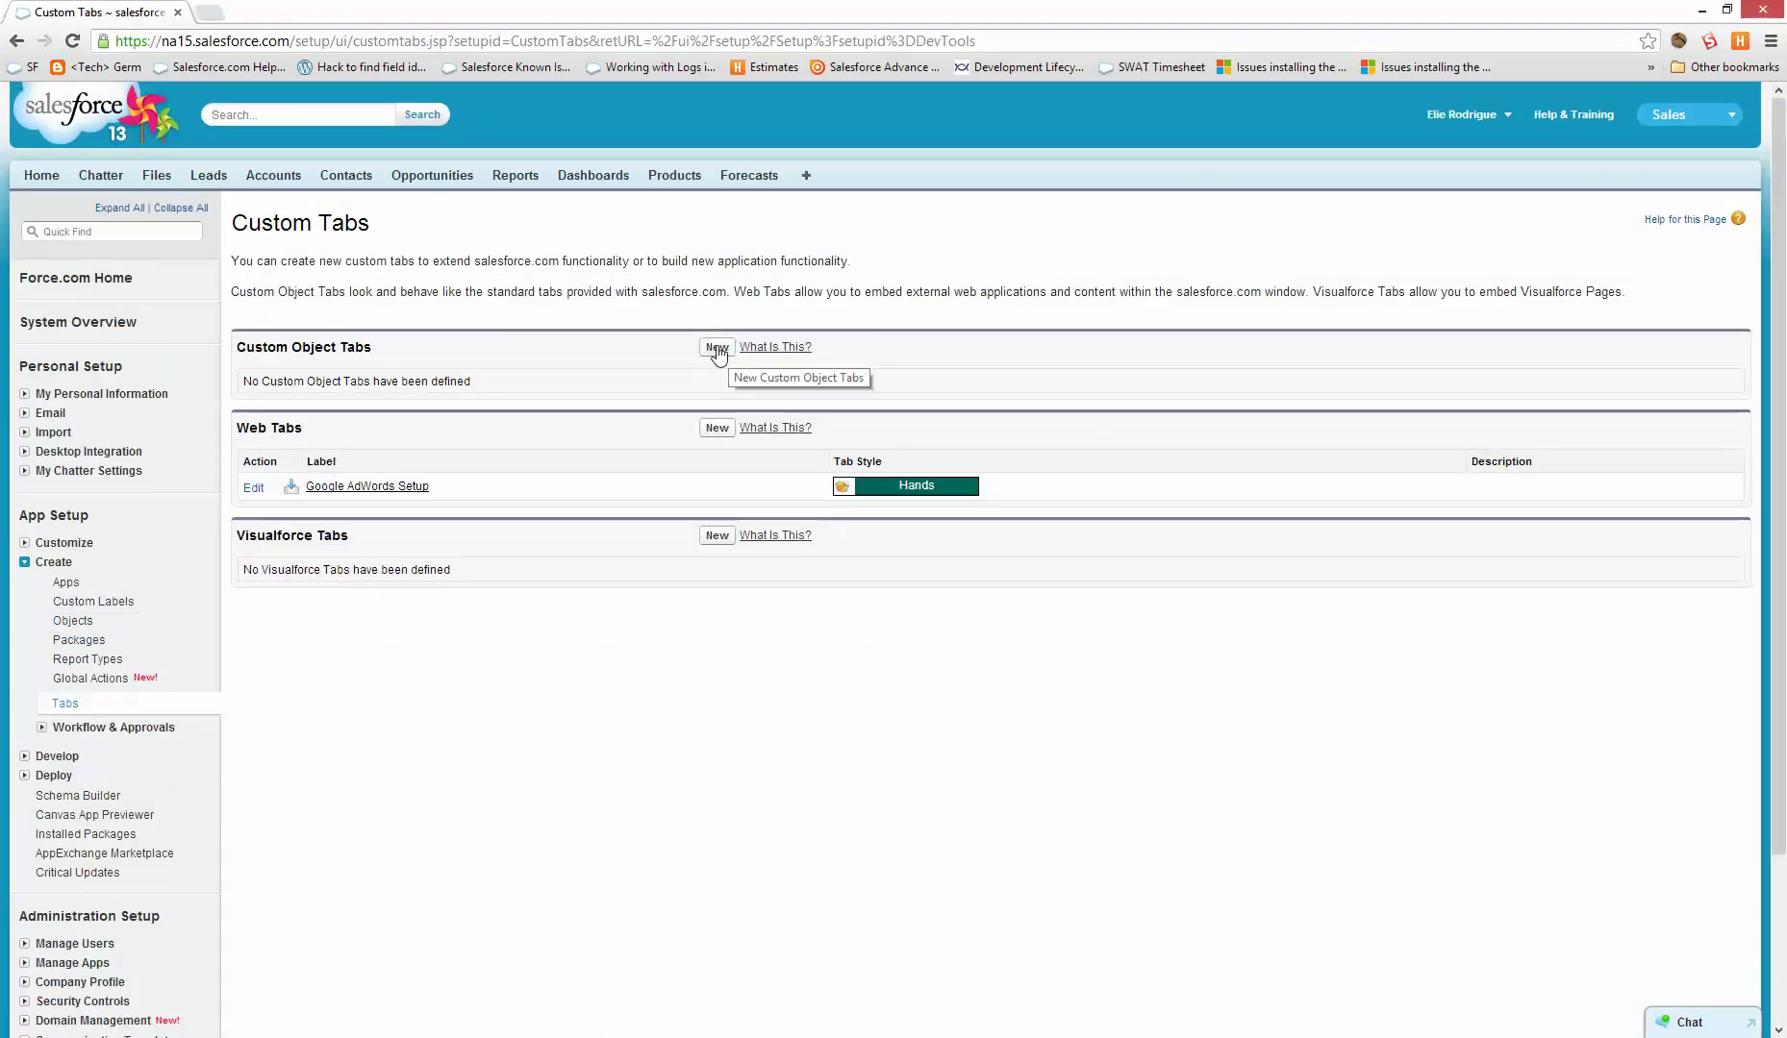
pyautogui.click(717, 347)
pyautogui.click(596, 388)
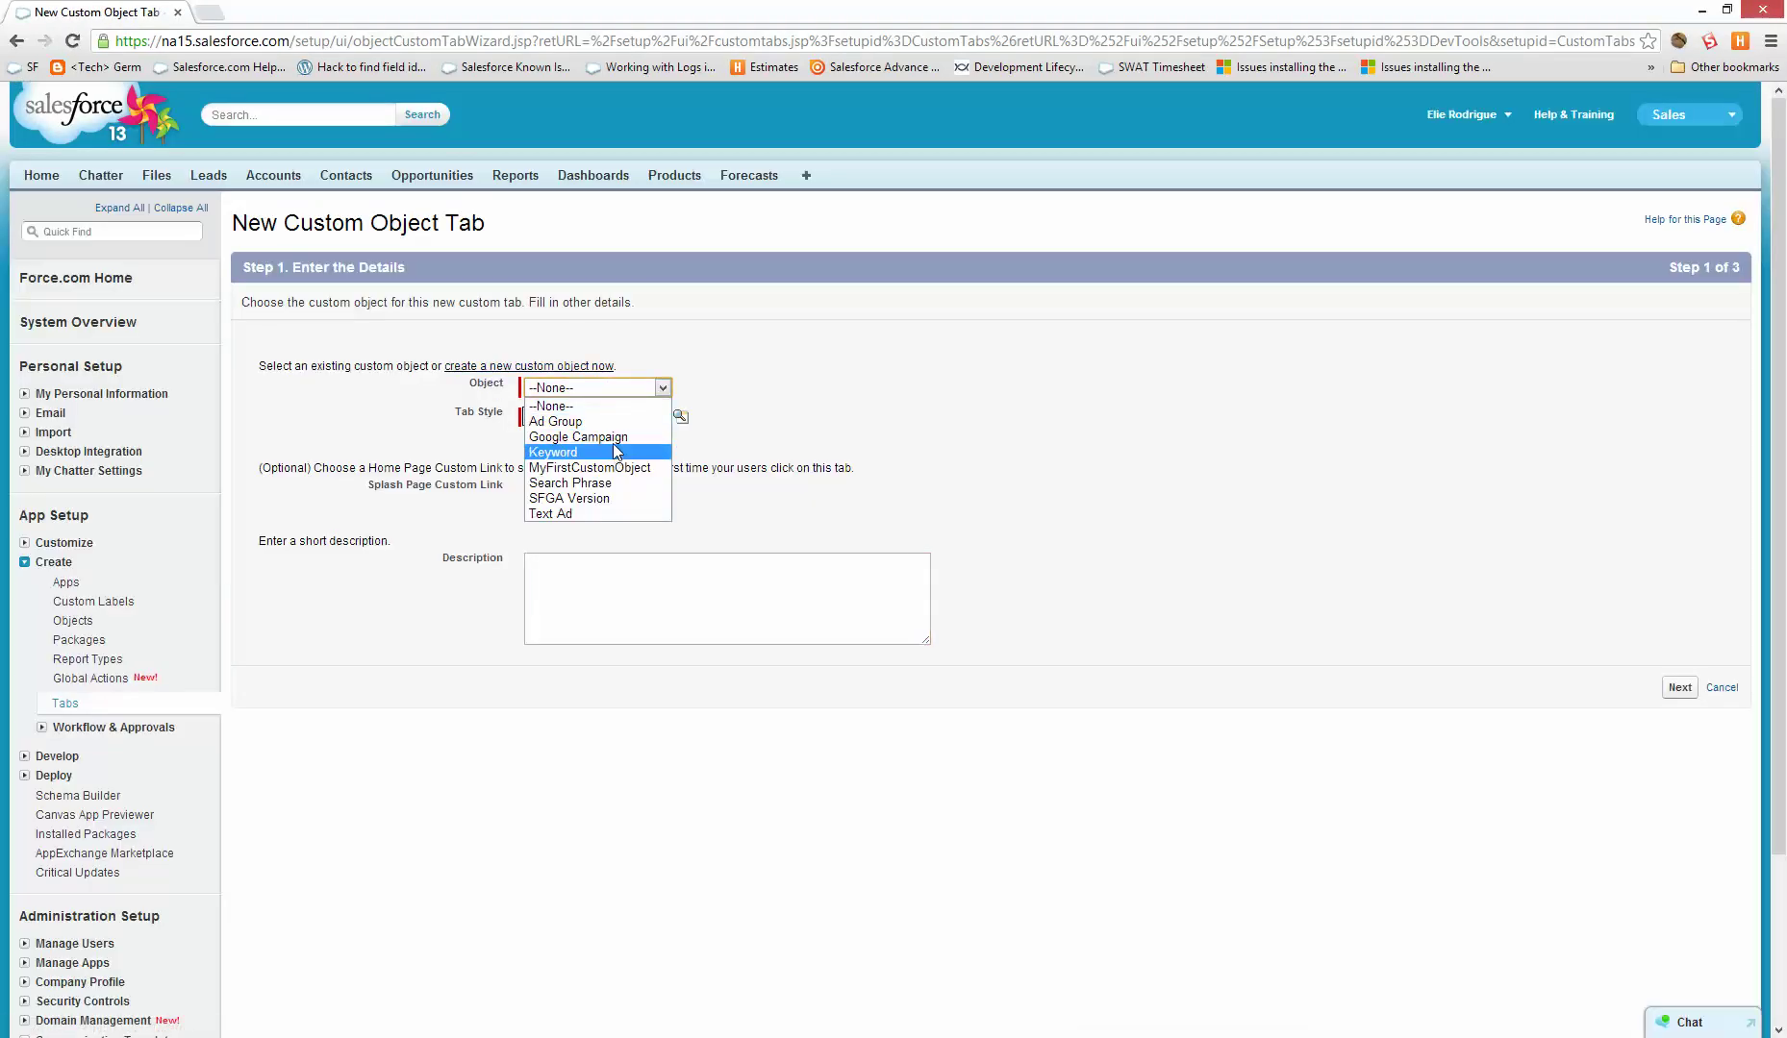
pyautogui.click(609, 468)
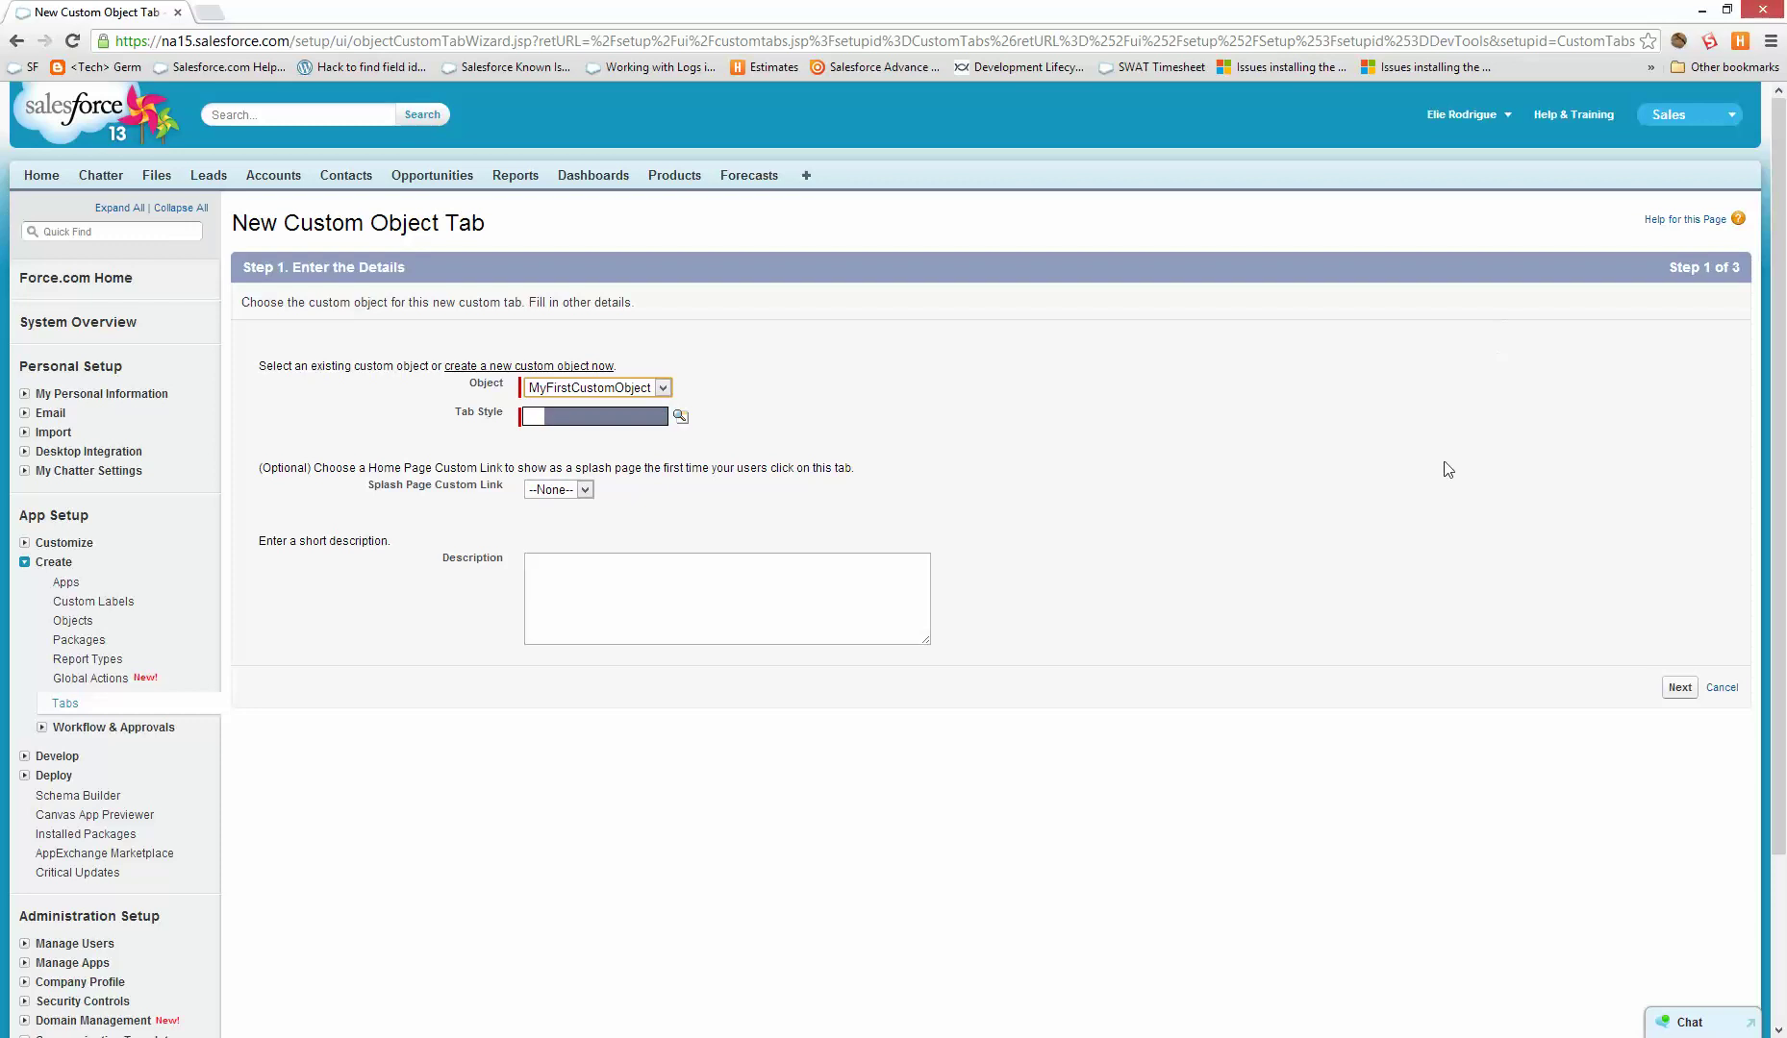
pyautogui.click(563, 419)
pyautogui.click(268, 346)
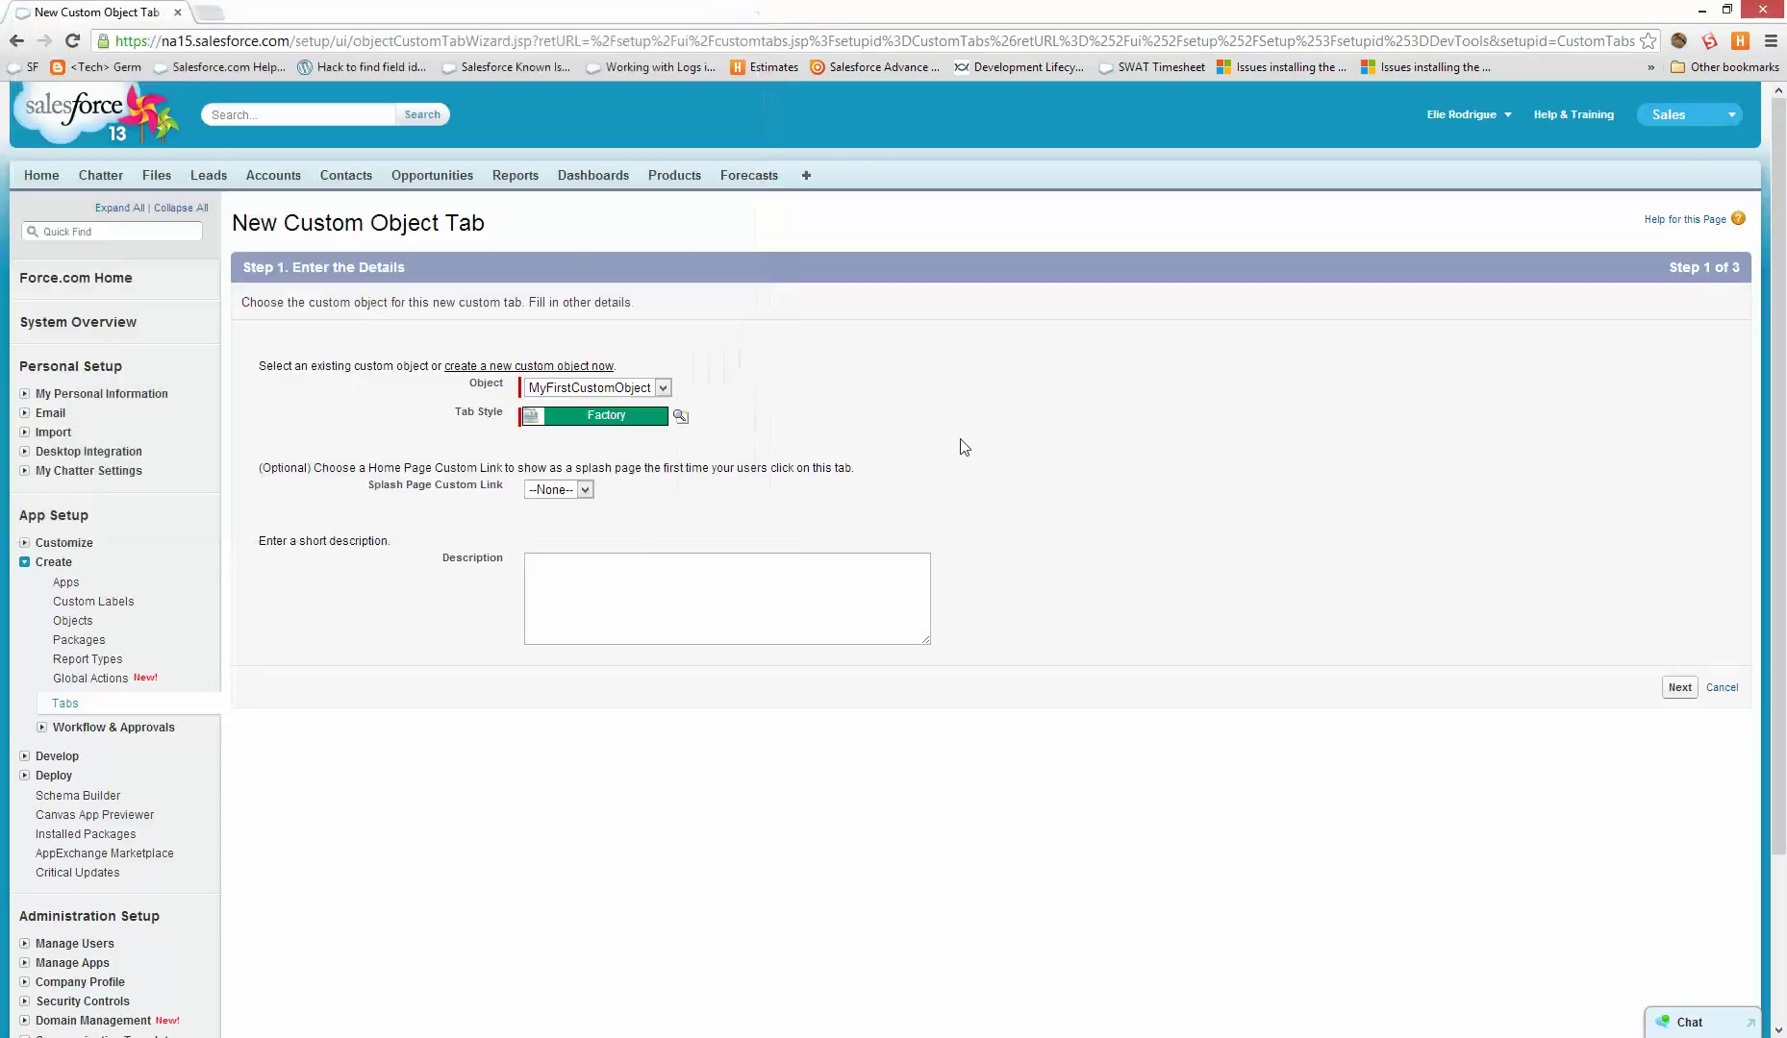
pyautogui.click(1680, 686)
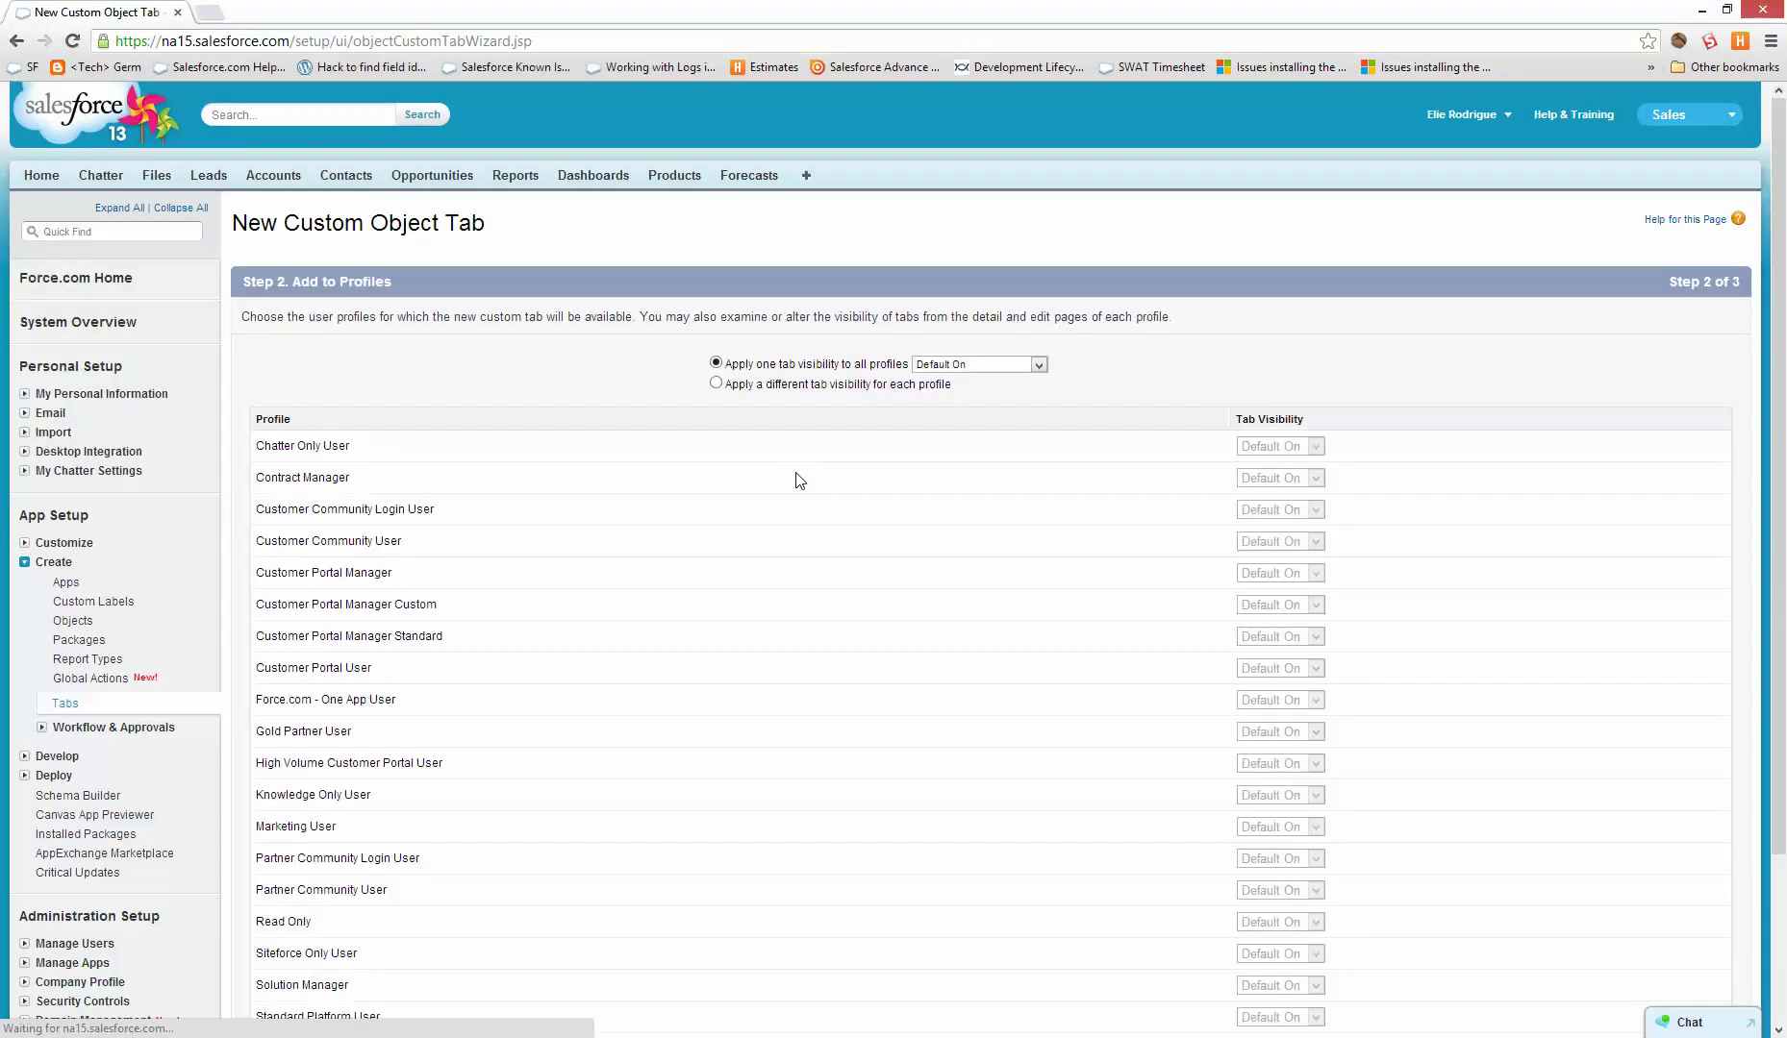
pyautogui.scroll(-2, 1291, 684)
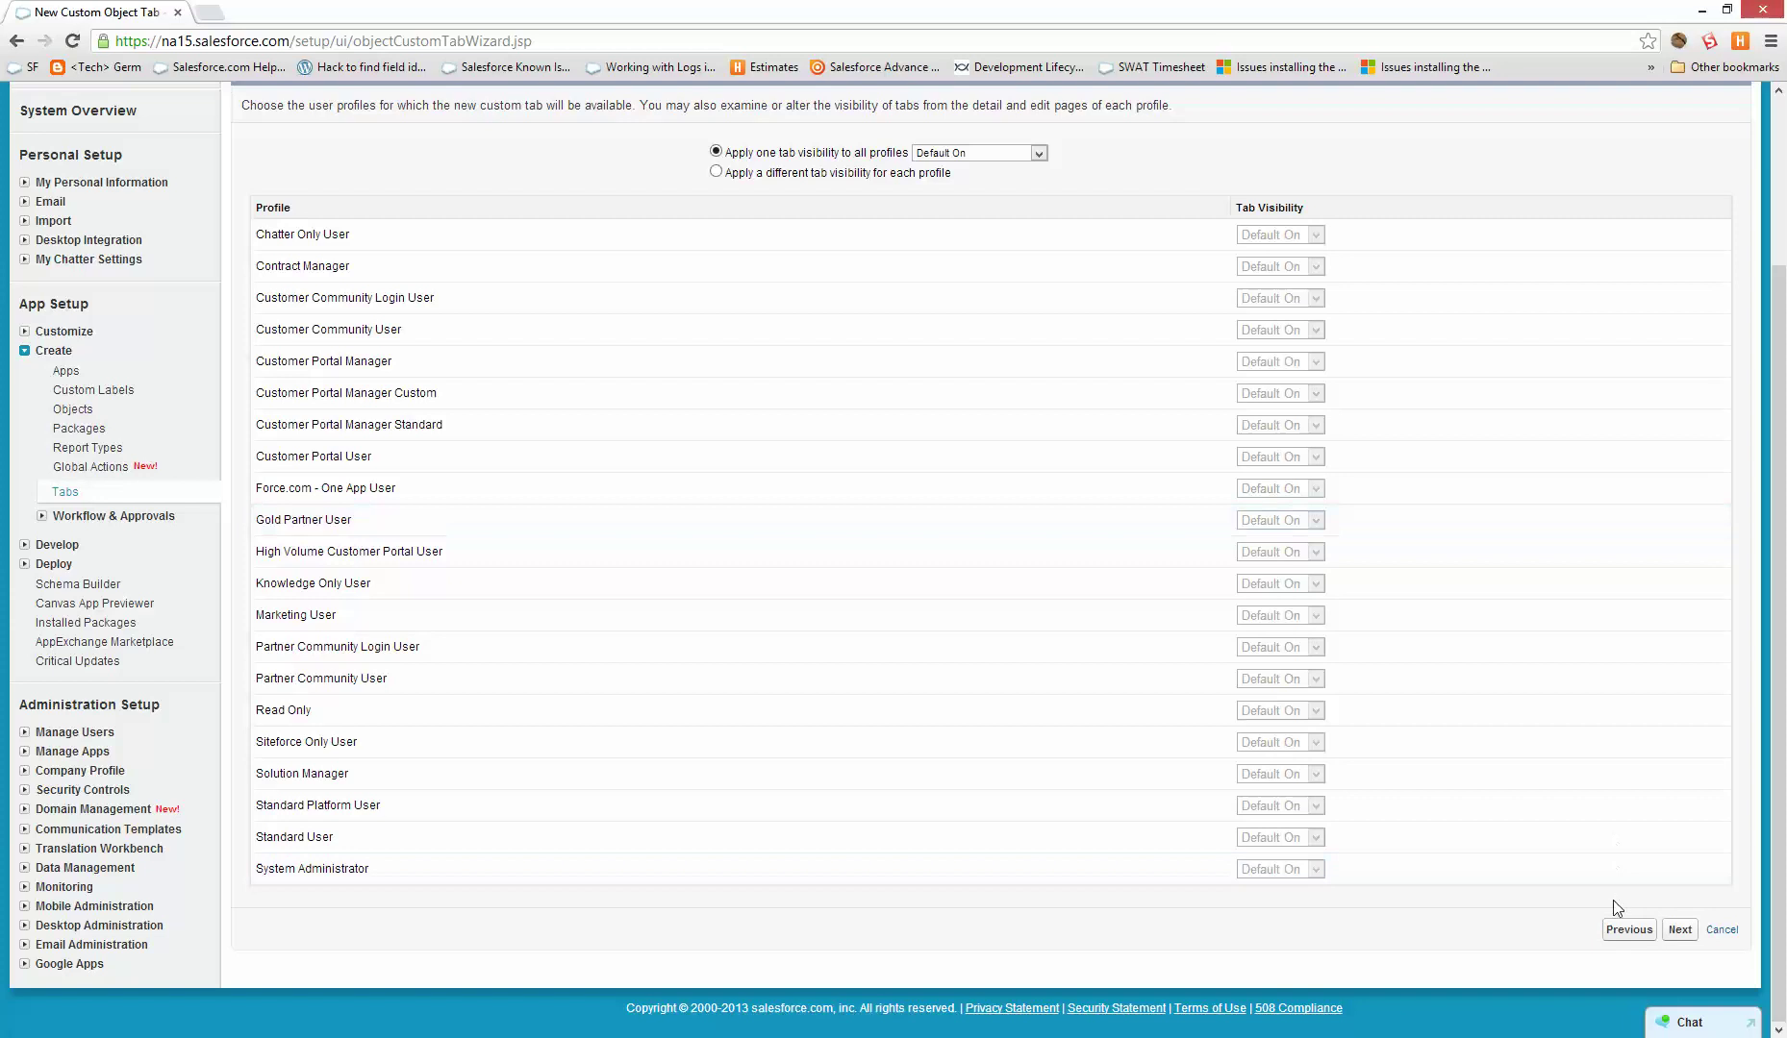
pyautogui.click(1680, 930)
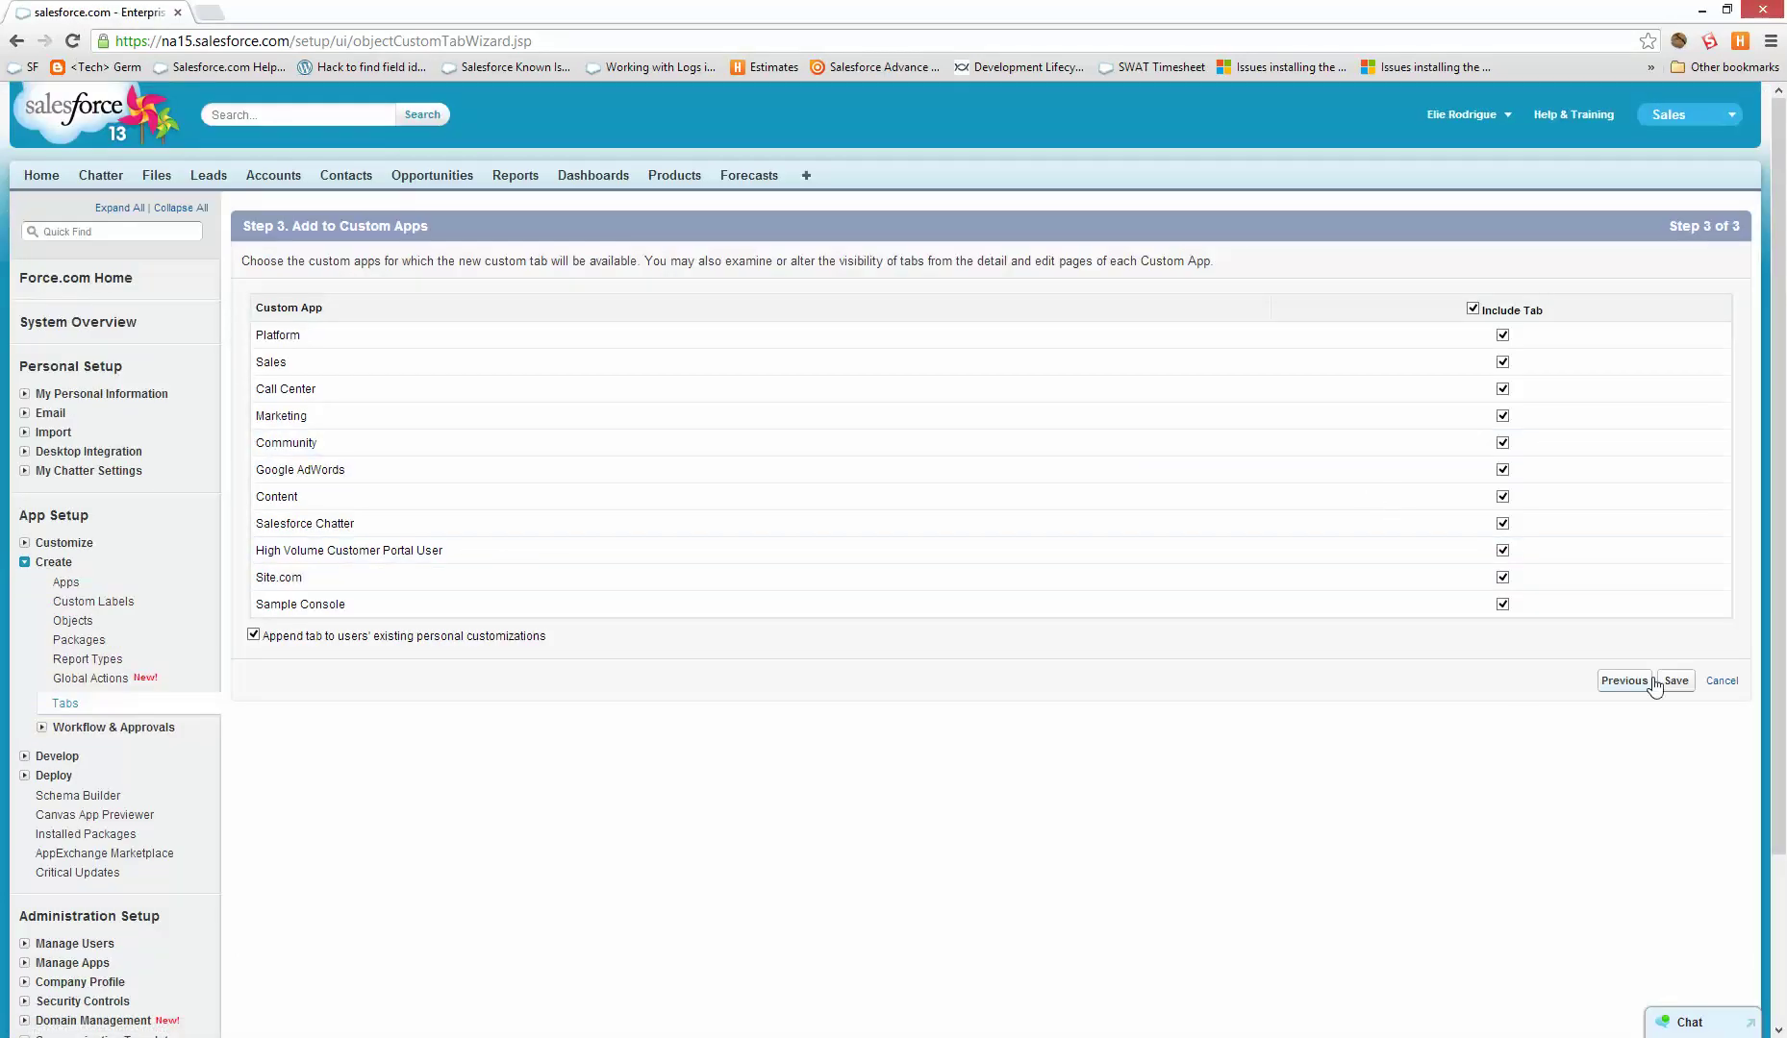
pyautogui.click(1680, 683)
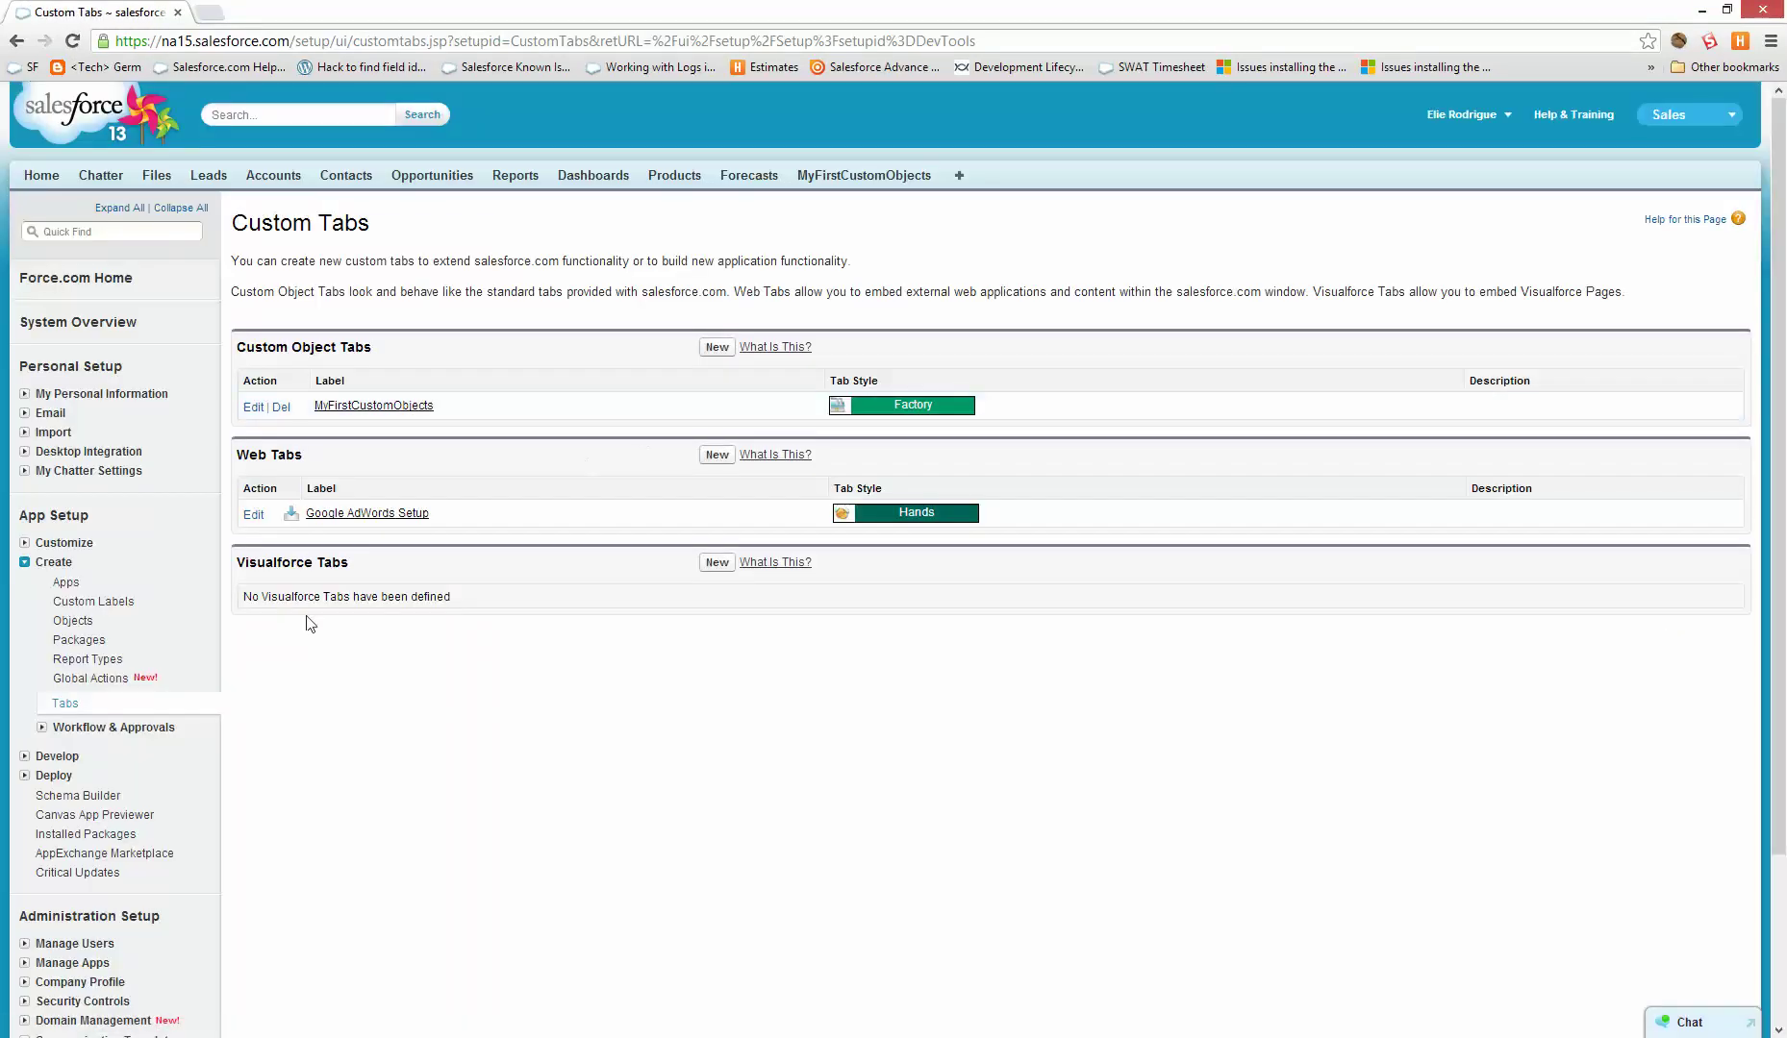
pyautogui.click(127, 729)
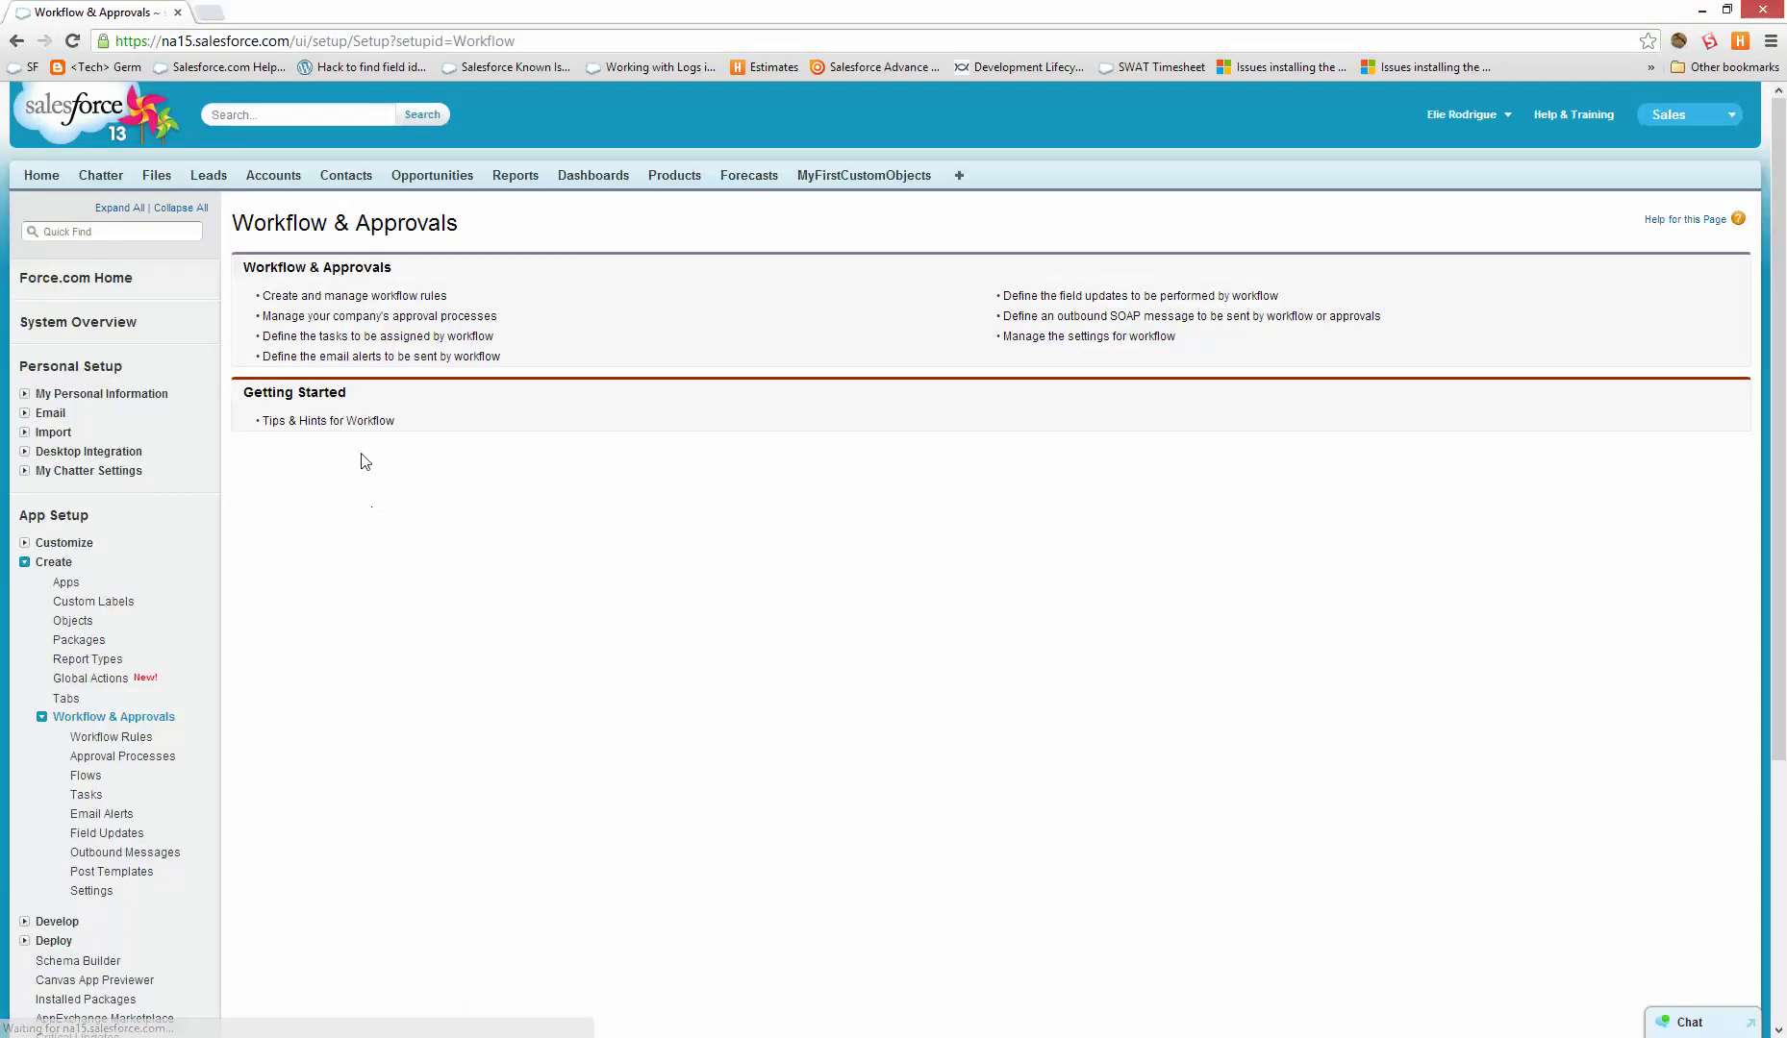
# - Start a new workflow rule on the MyFirstCustomObject object
pyautogui.click(128, 737)
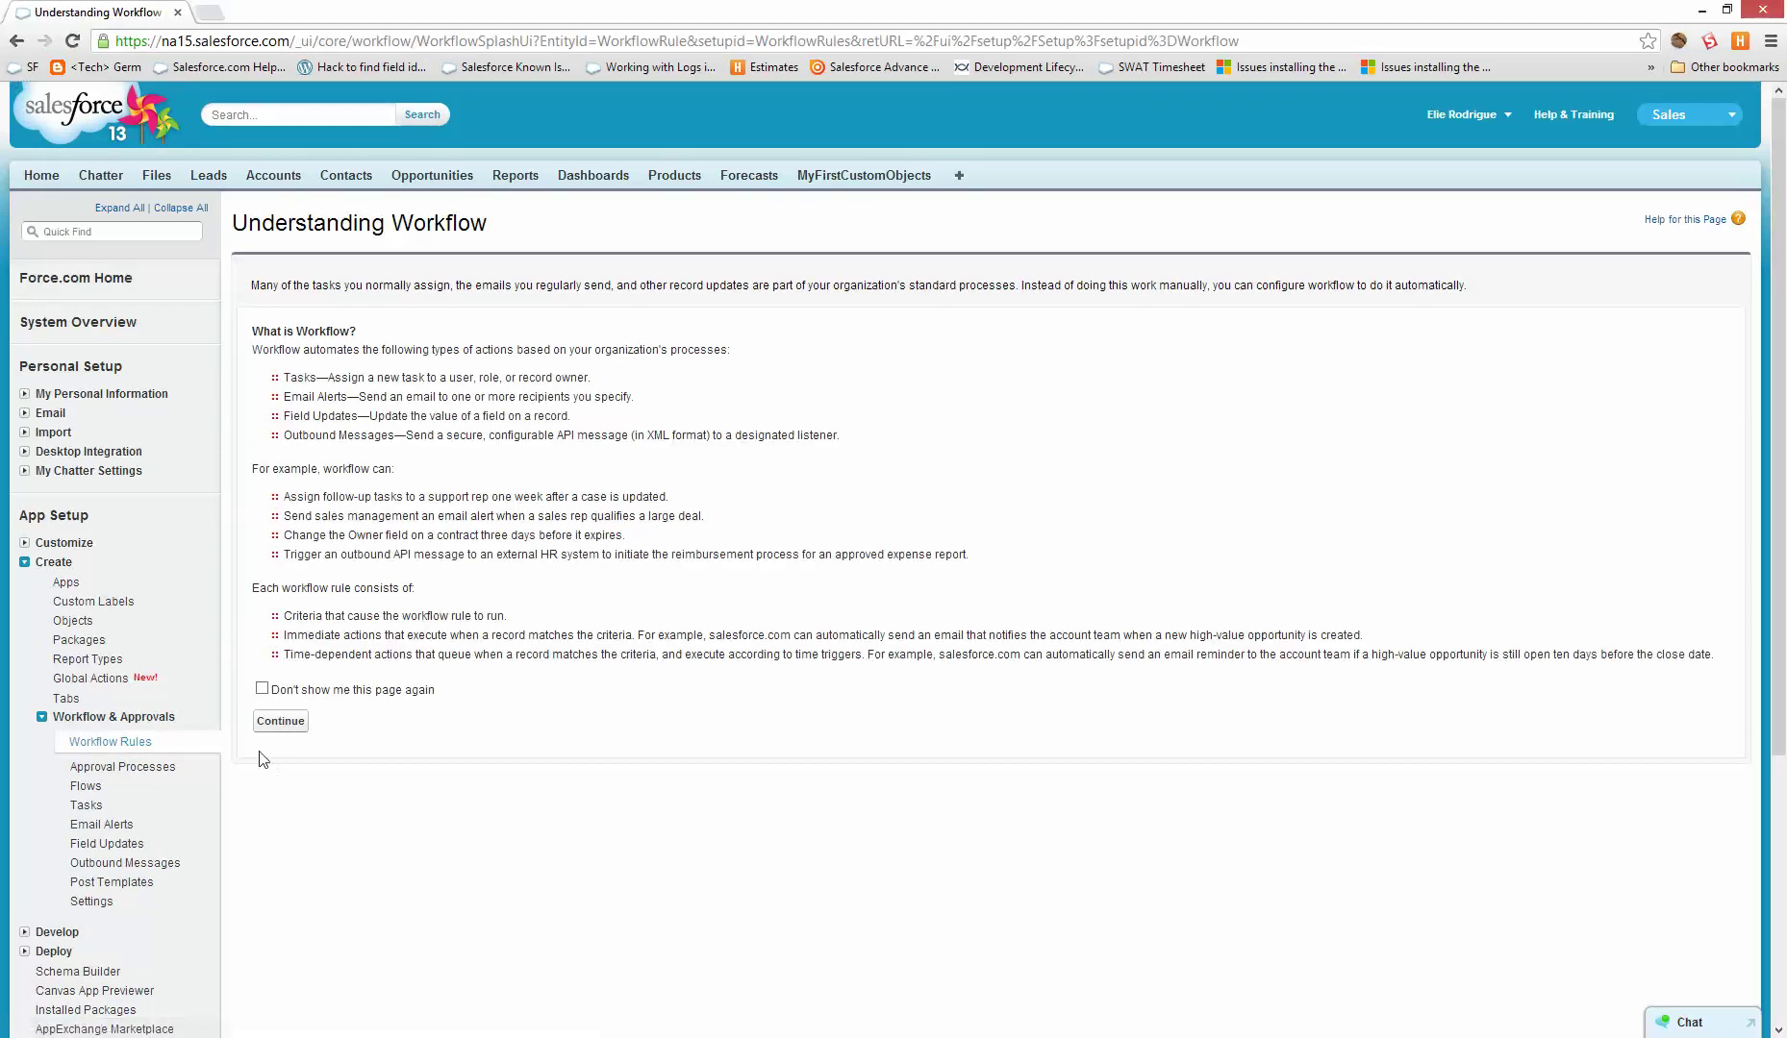
pyautogui.click(279, 721)
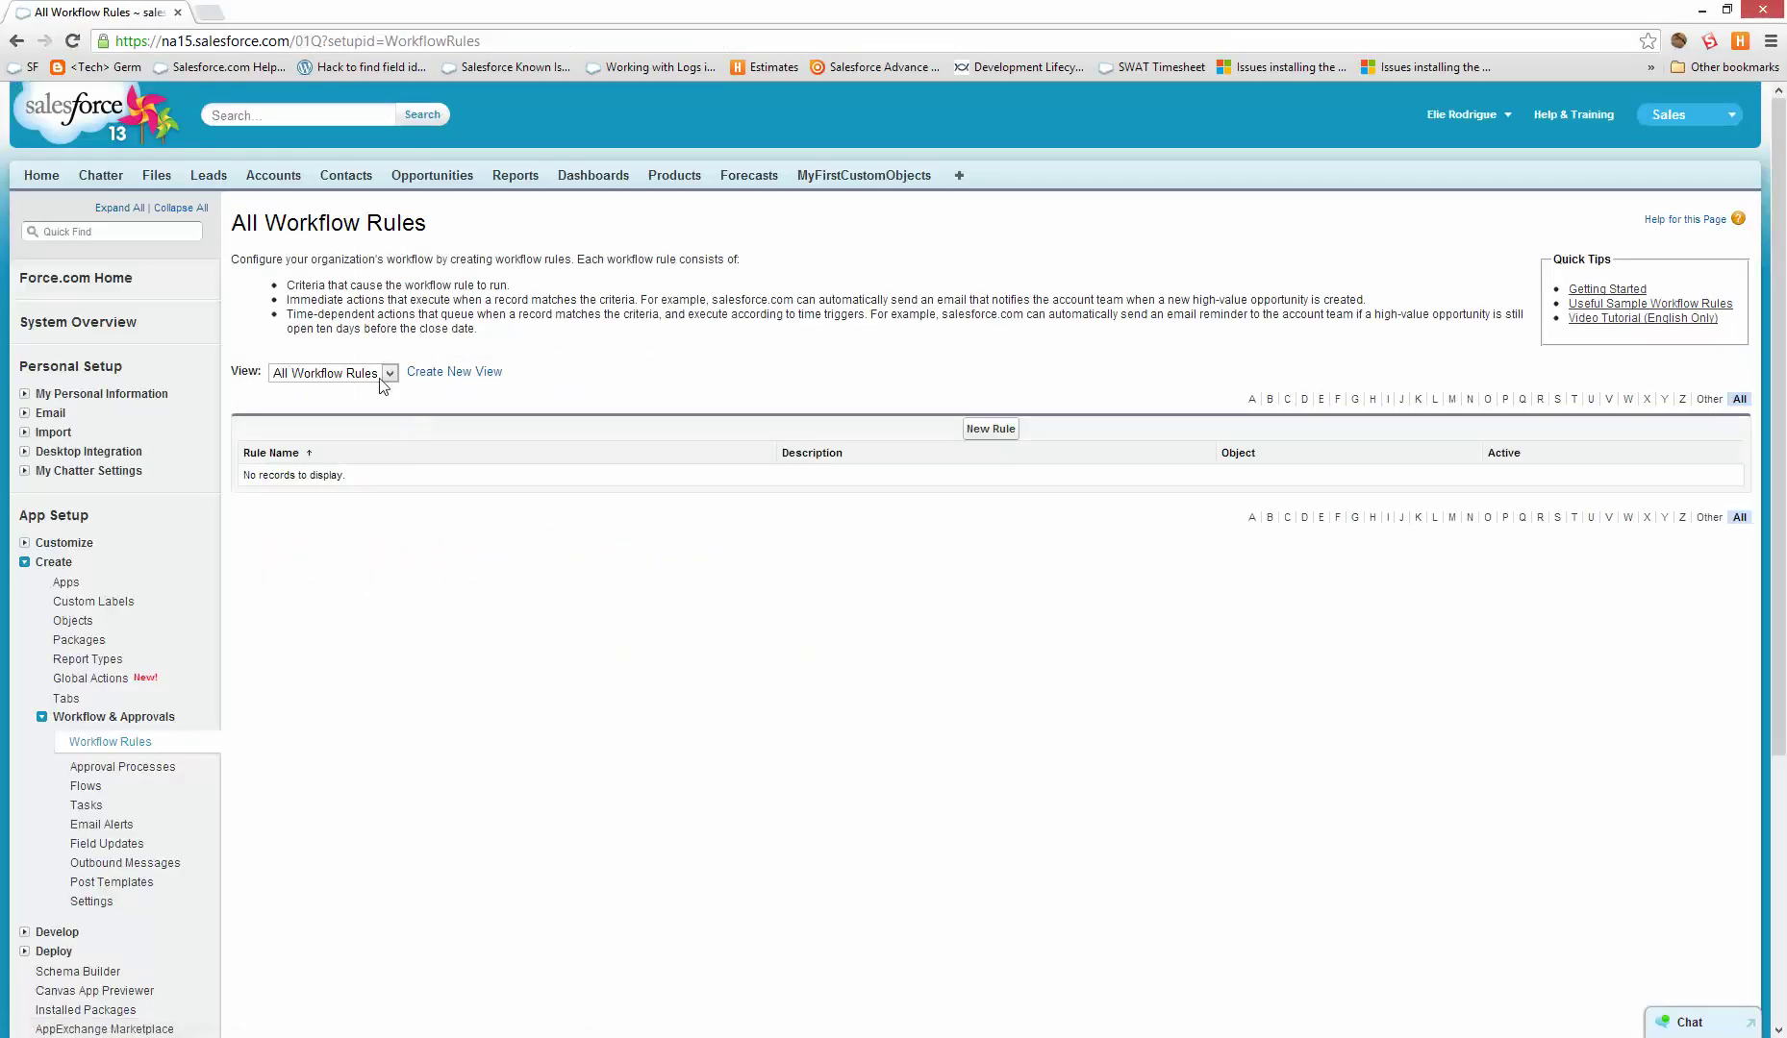
pyautogui.click(1000, 429)
pyautogui.click(577, 408)
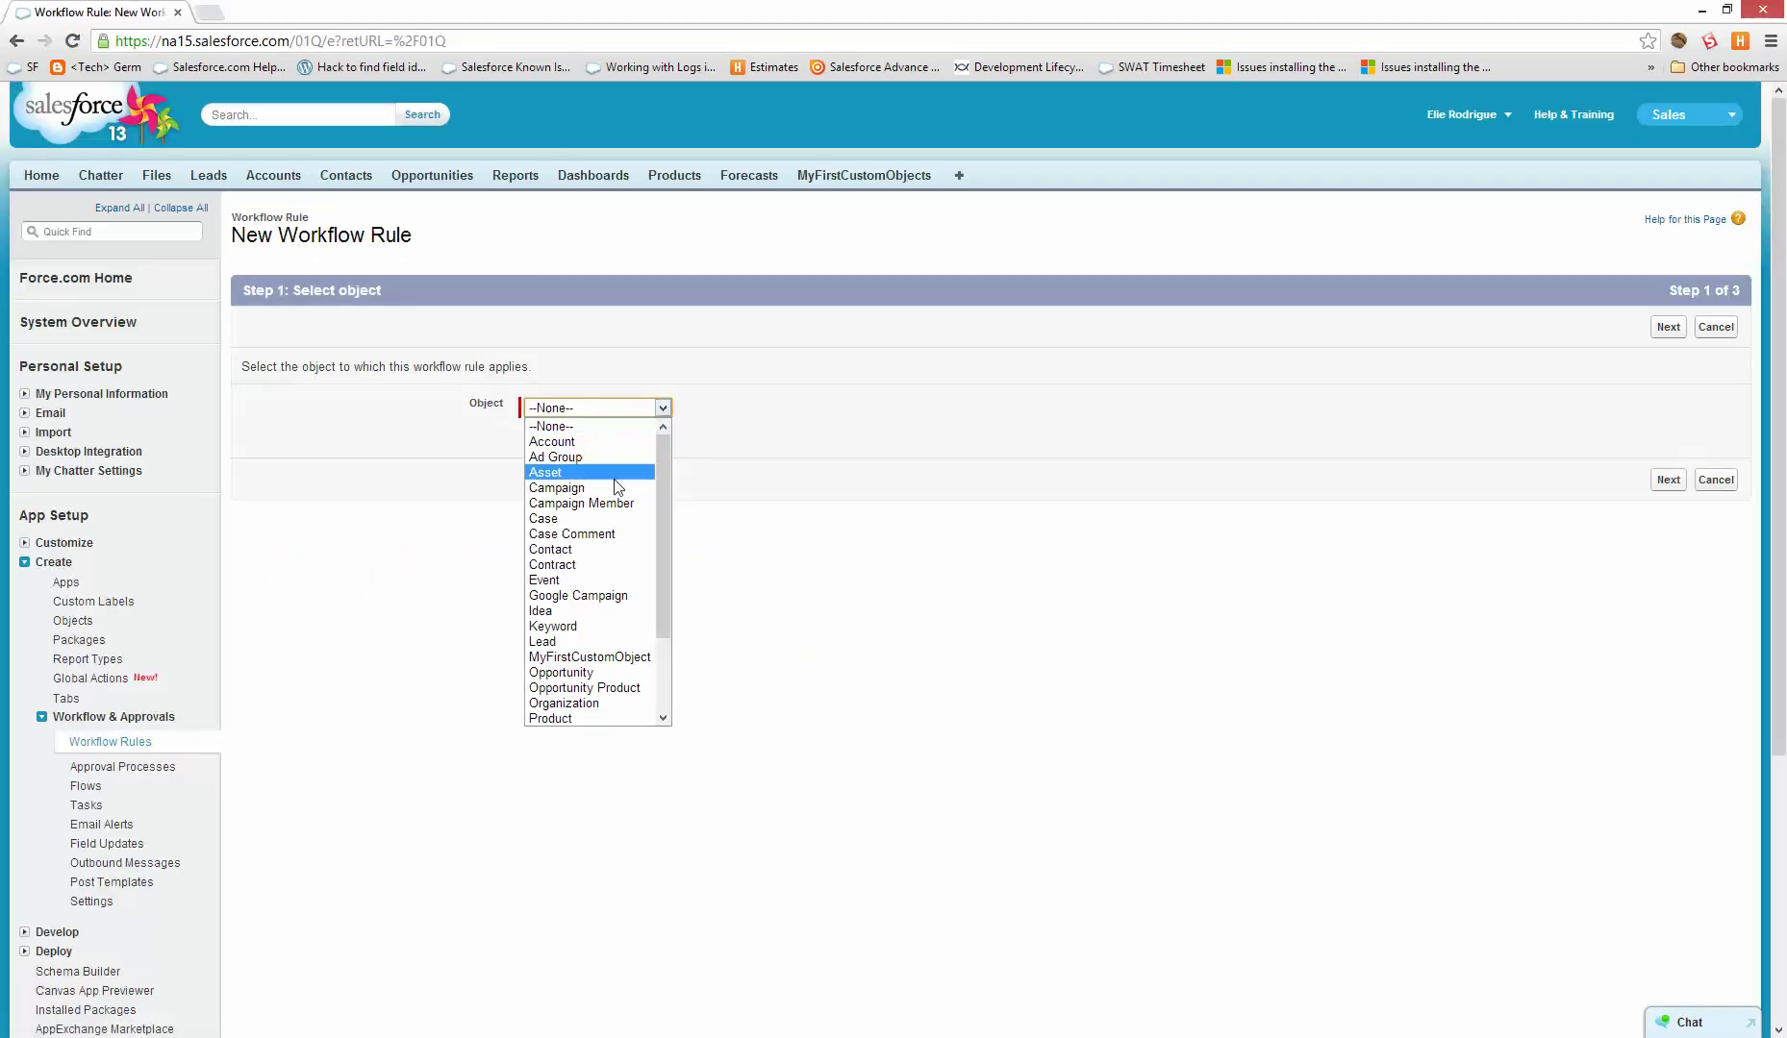
pyautogui.click(633, 658)
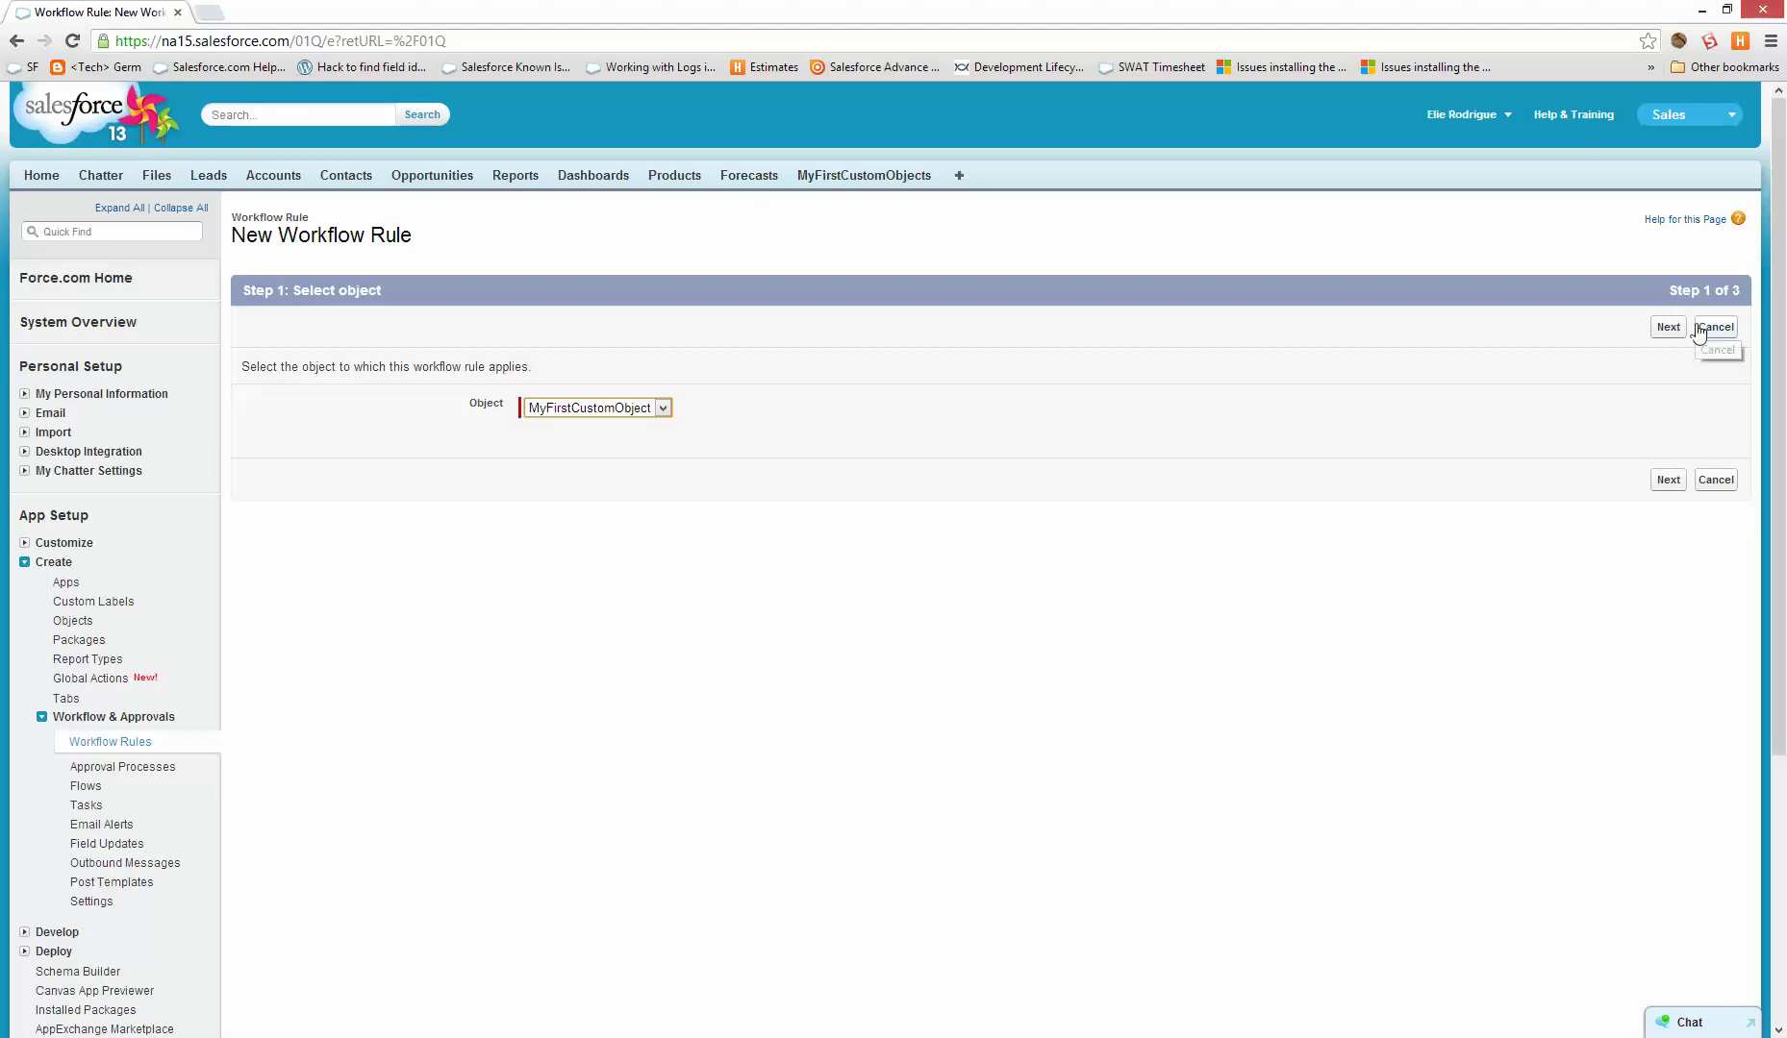
pyautogui.click(1668, 330)
# - Name the rule 'Update Name' with criterion Name equals 123, and save it
pyautogui.click(610, 442)
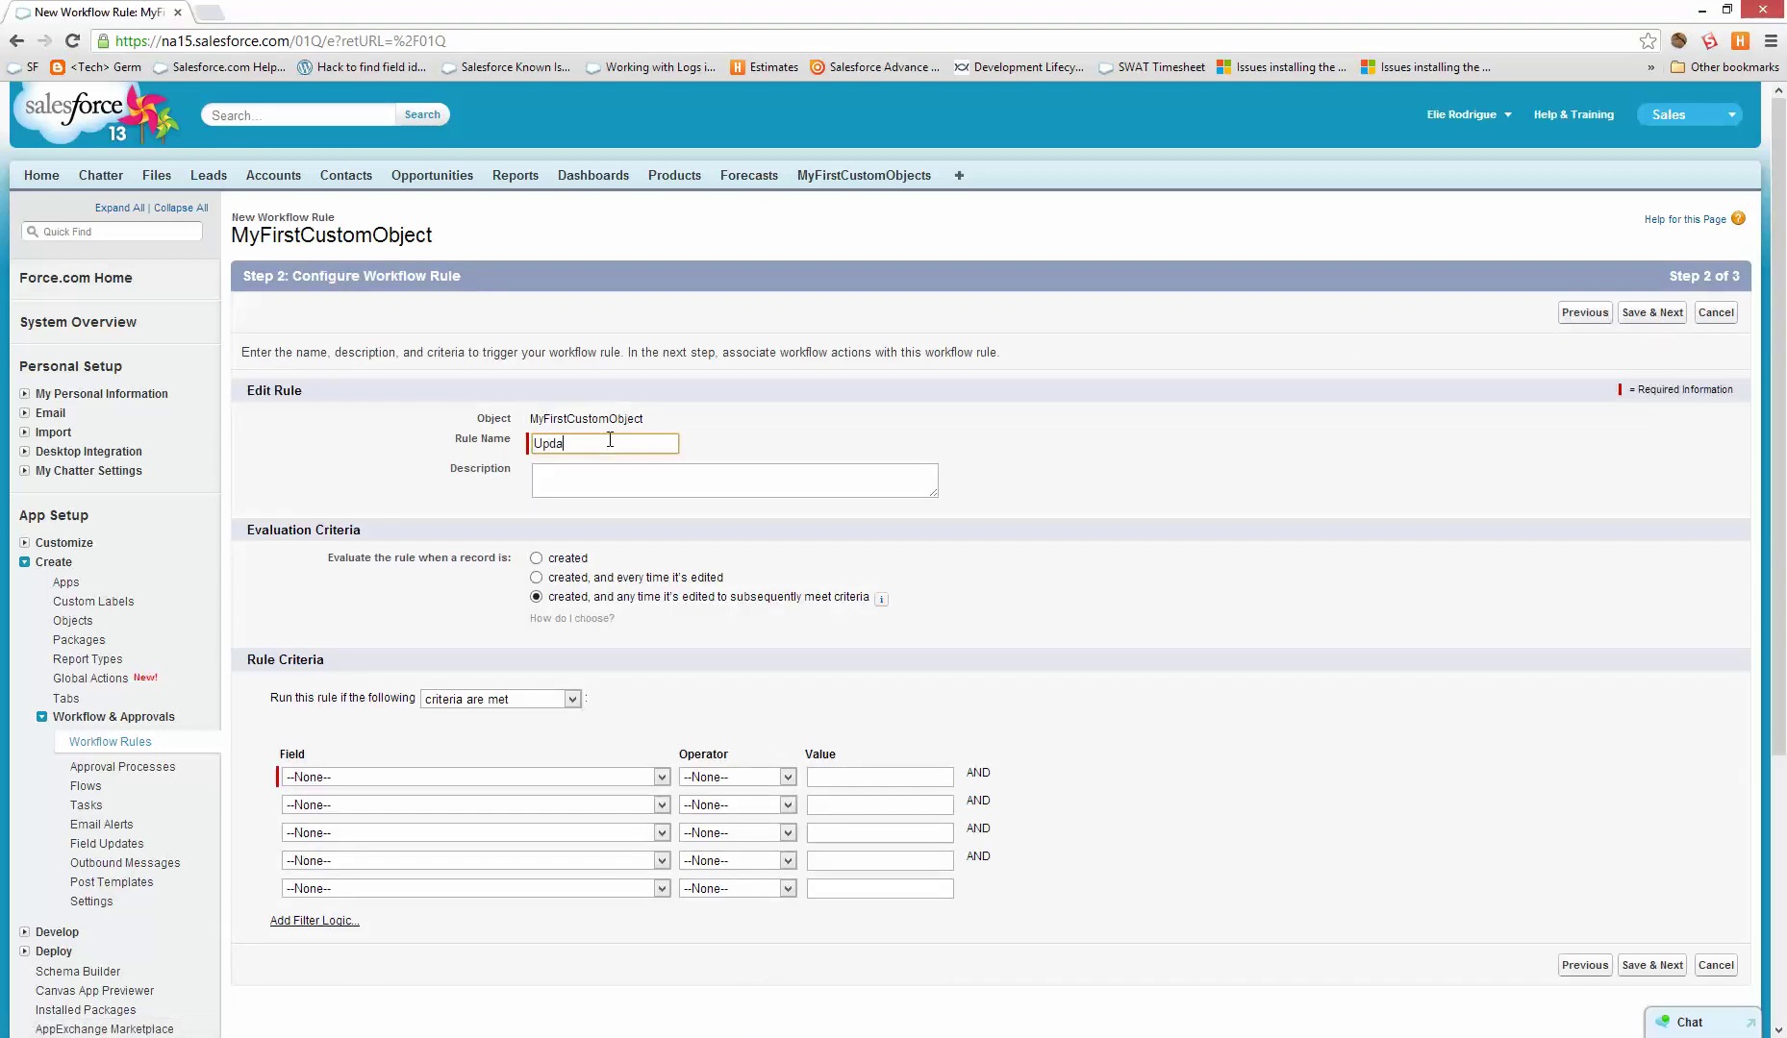
pyautogui.write('Update Name')
pyautogui.press('Tab')
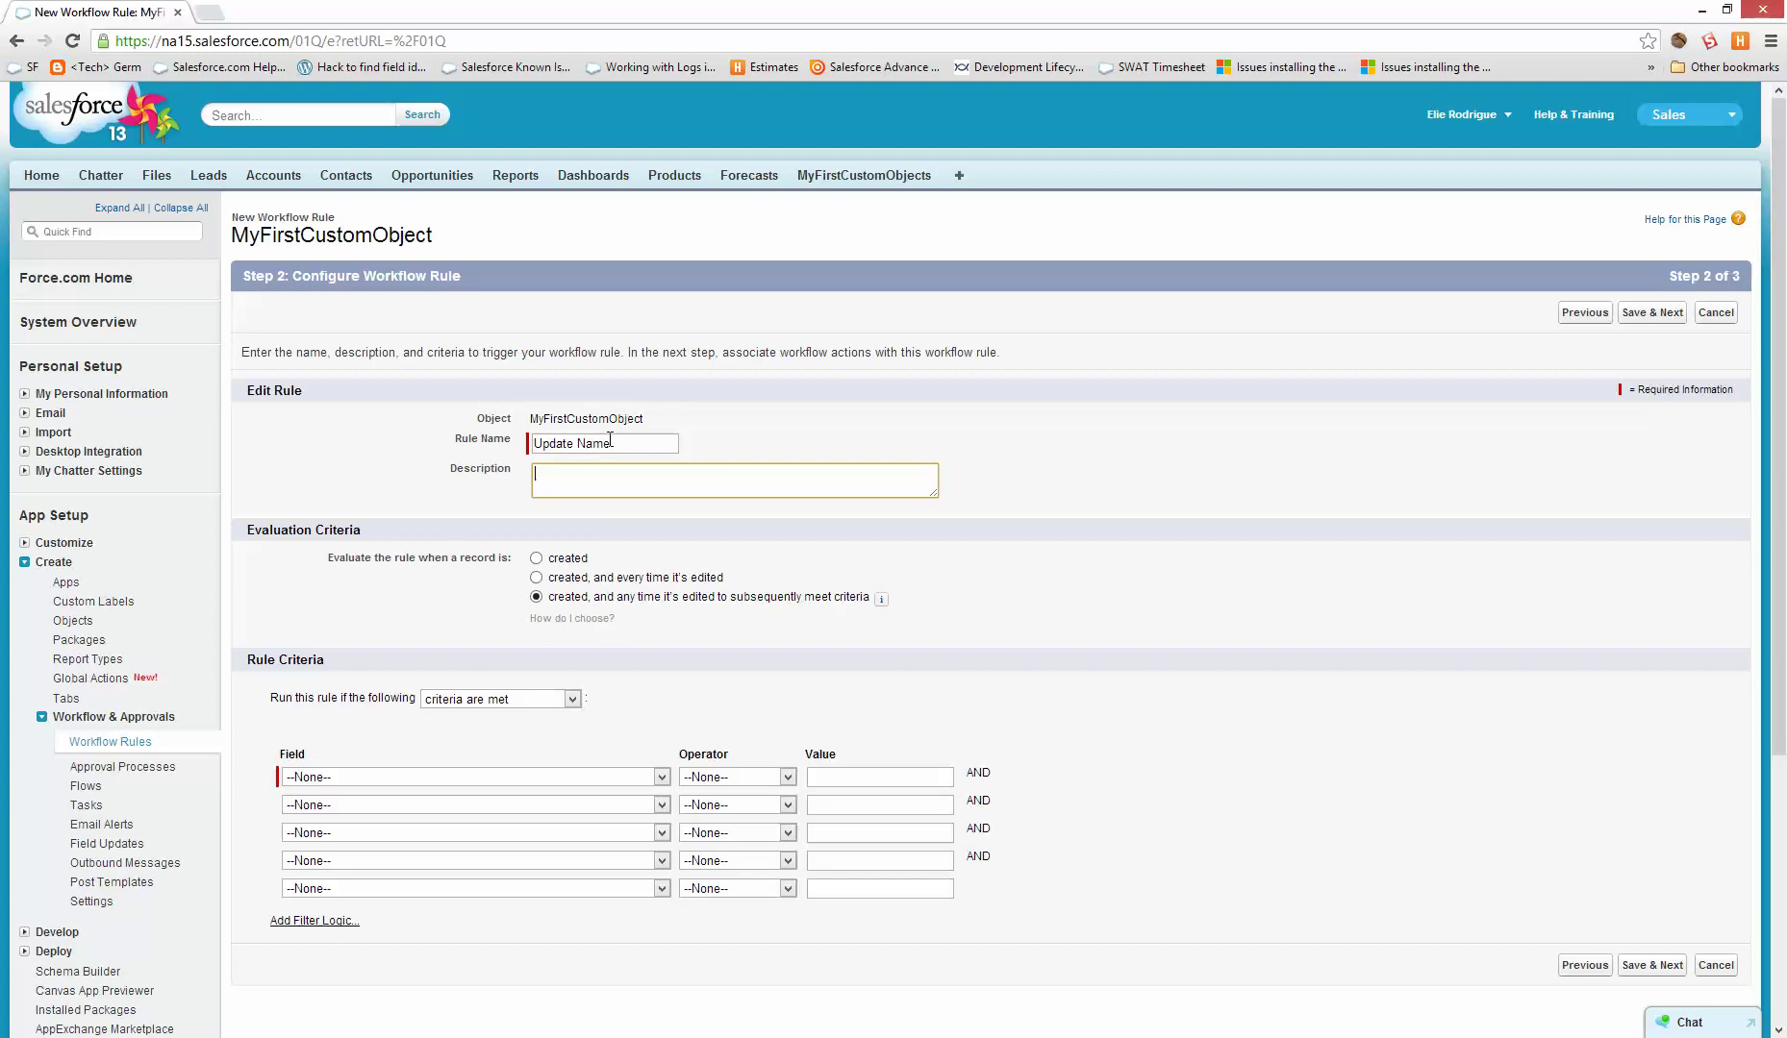
pyautogui.click(417, 766)
pyautogui.click(396, 776)
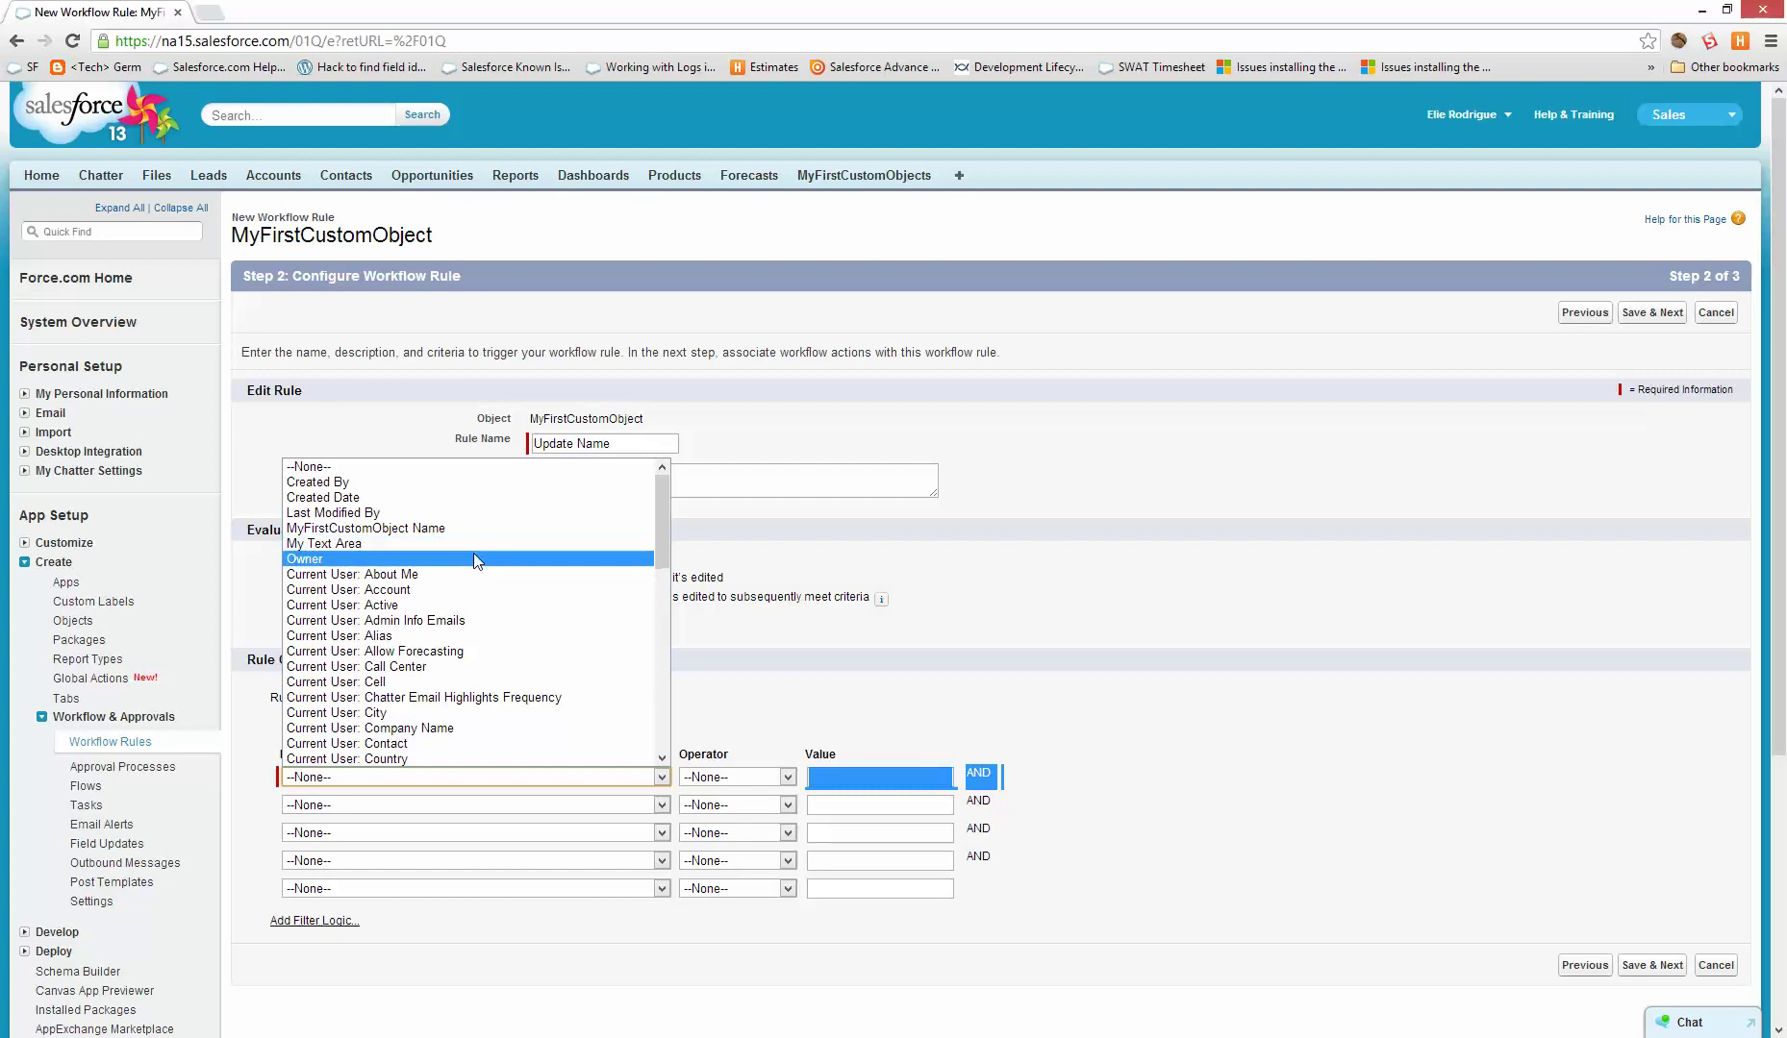
pyautogui.scroll(-12, 471, 577)
pyautogui.scroll(12, 435, 664)
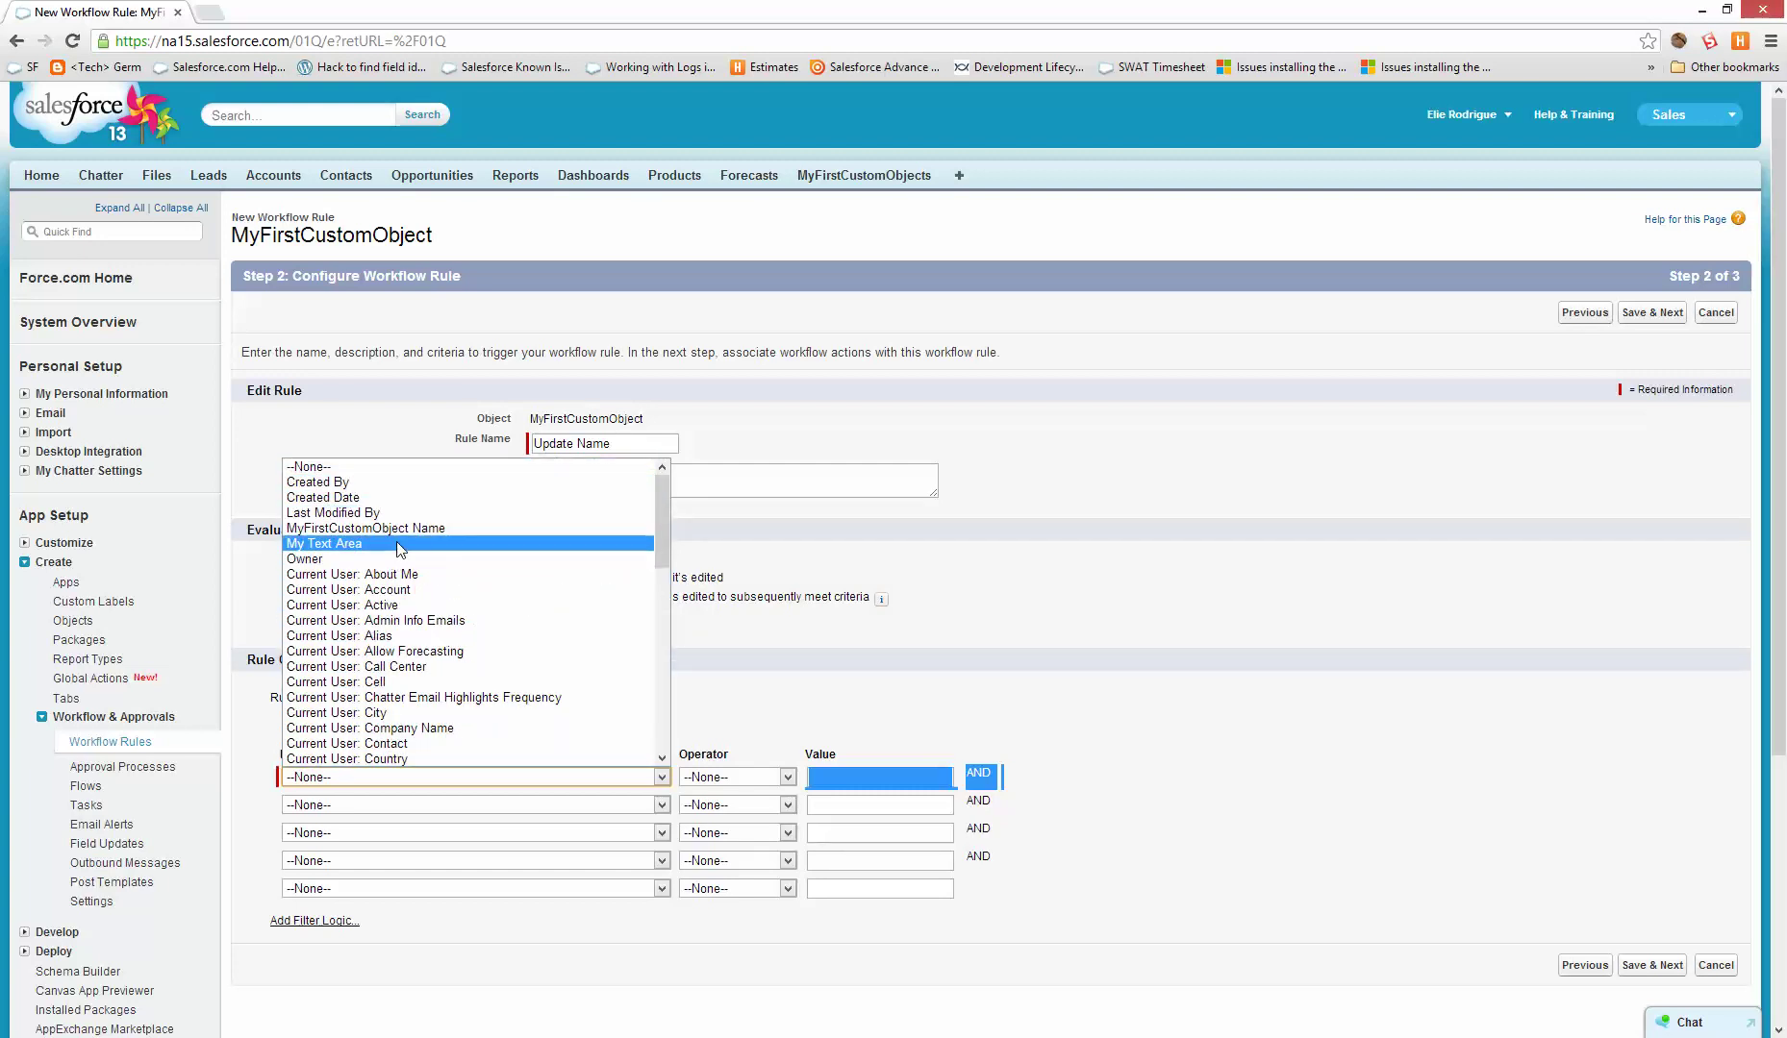
pyautogui.click(398, 531)
pyautogui.click(743, 777)
pyautogui.click(736, 807)
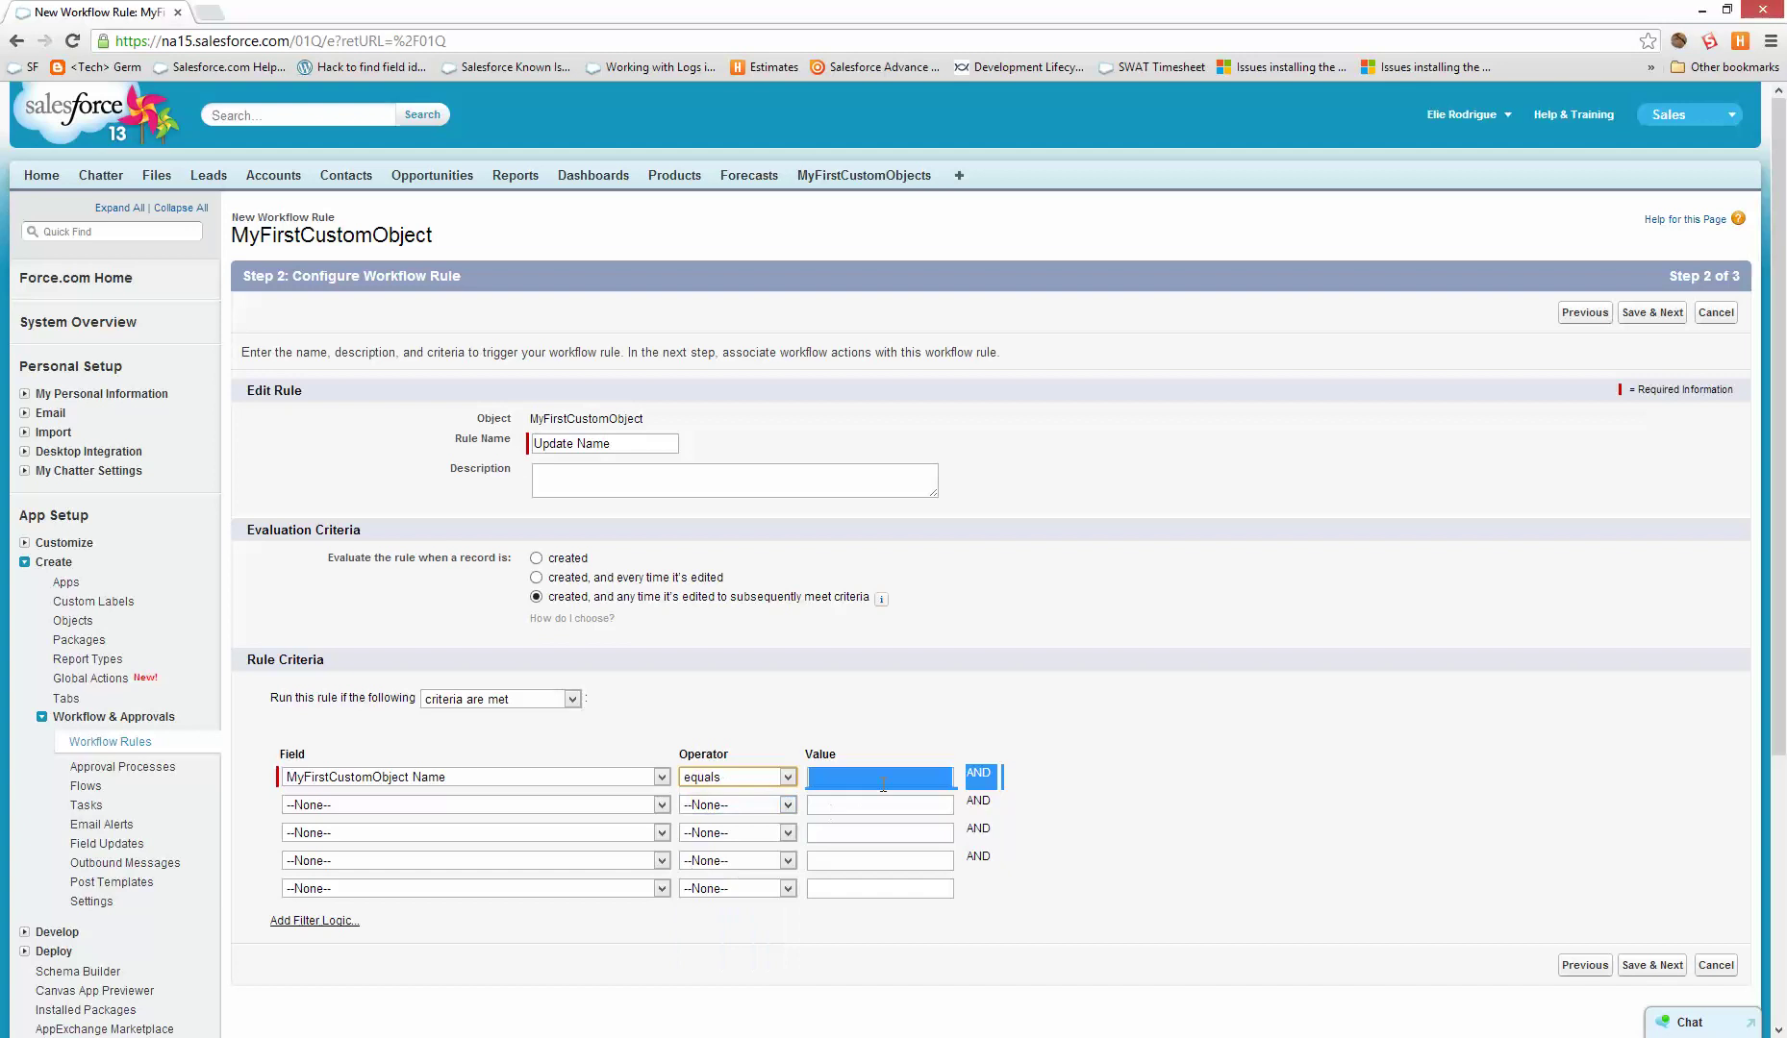
pyautogui.press('Tab')
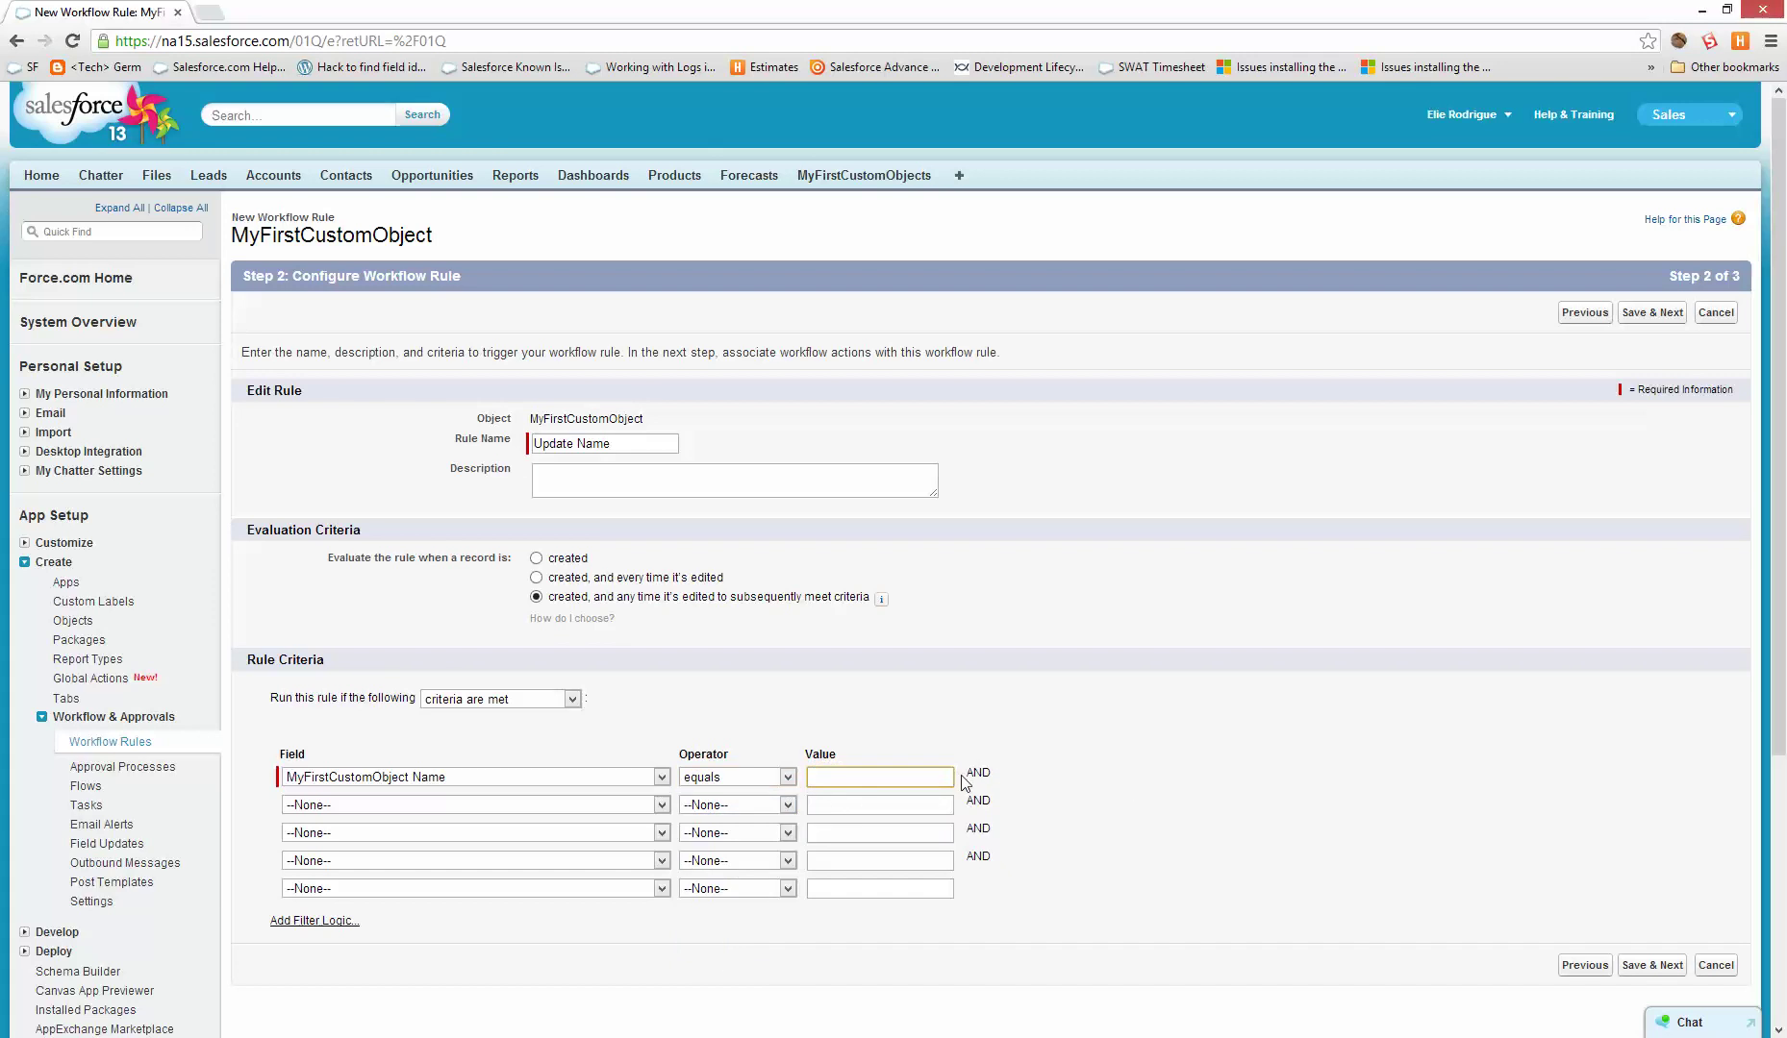
pyautogui.click(1650, 970)
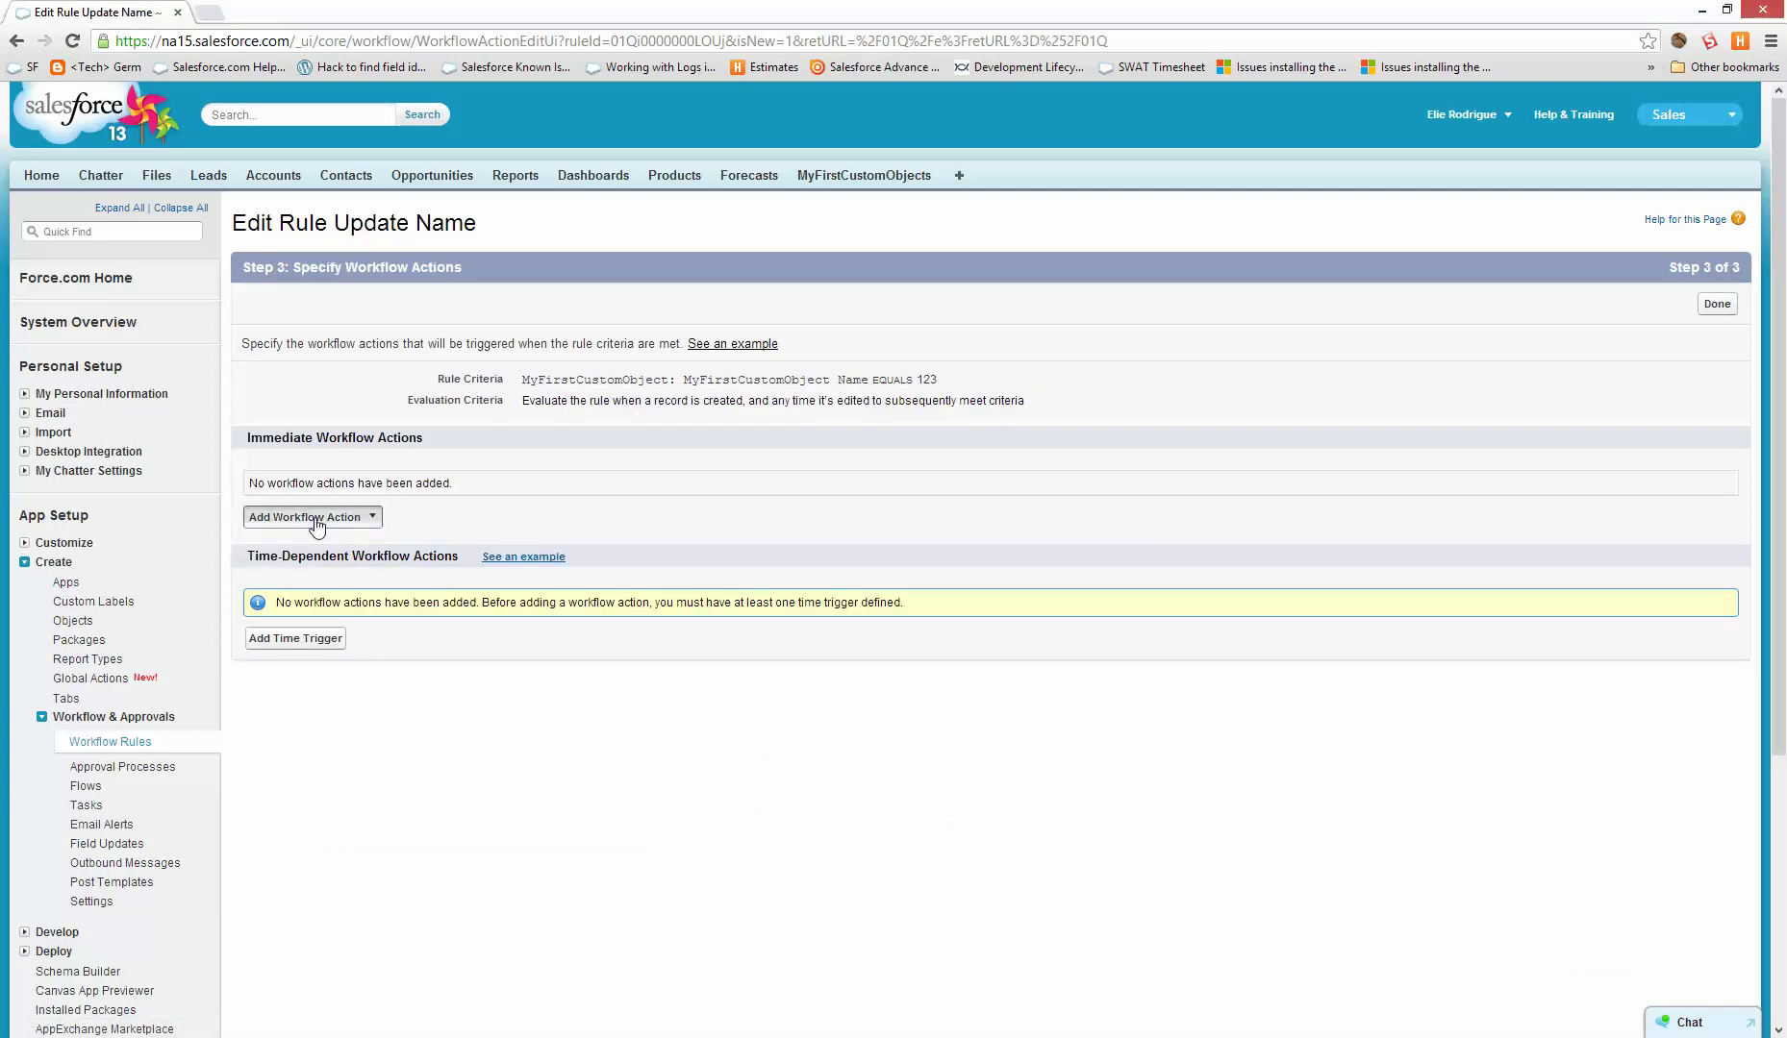
# - Add a new Field Update action and begin naming it Fillout Details
pyautogui.click(313, 518)
pyautogui.click(300, 565)
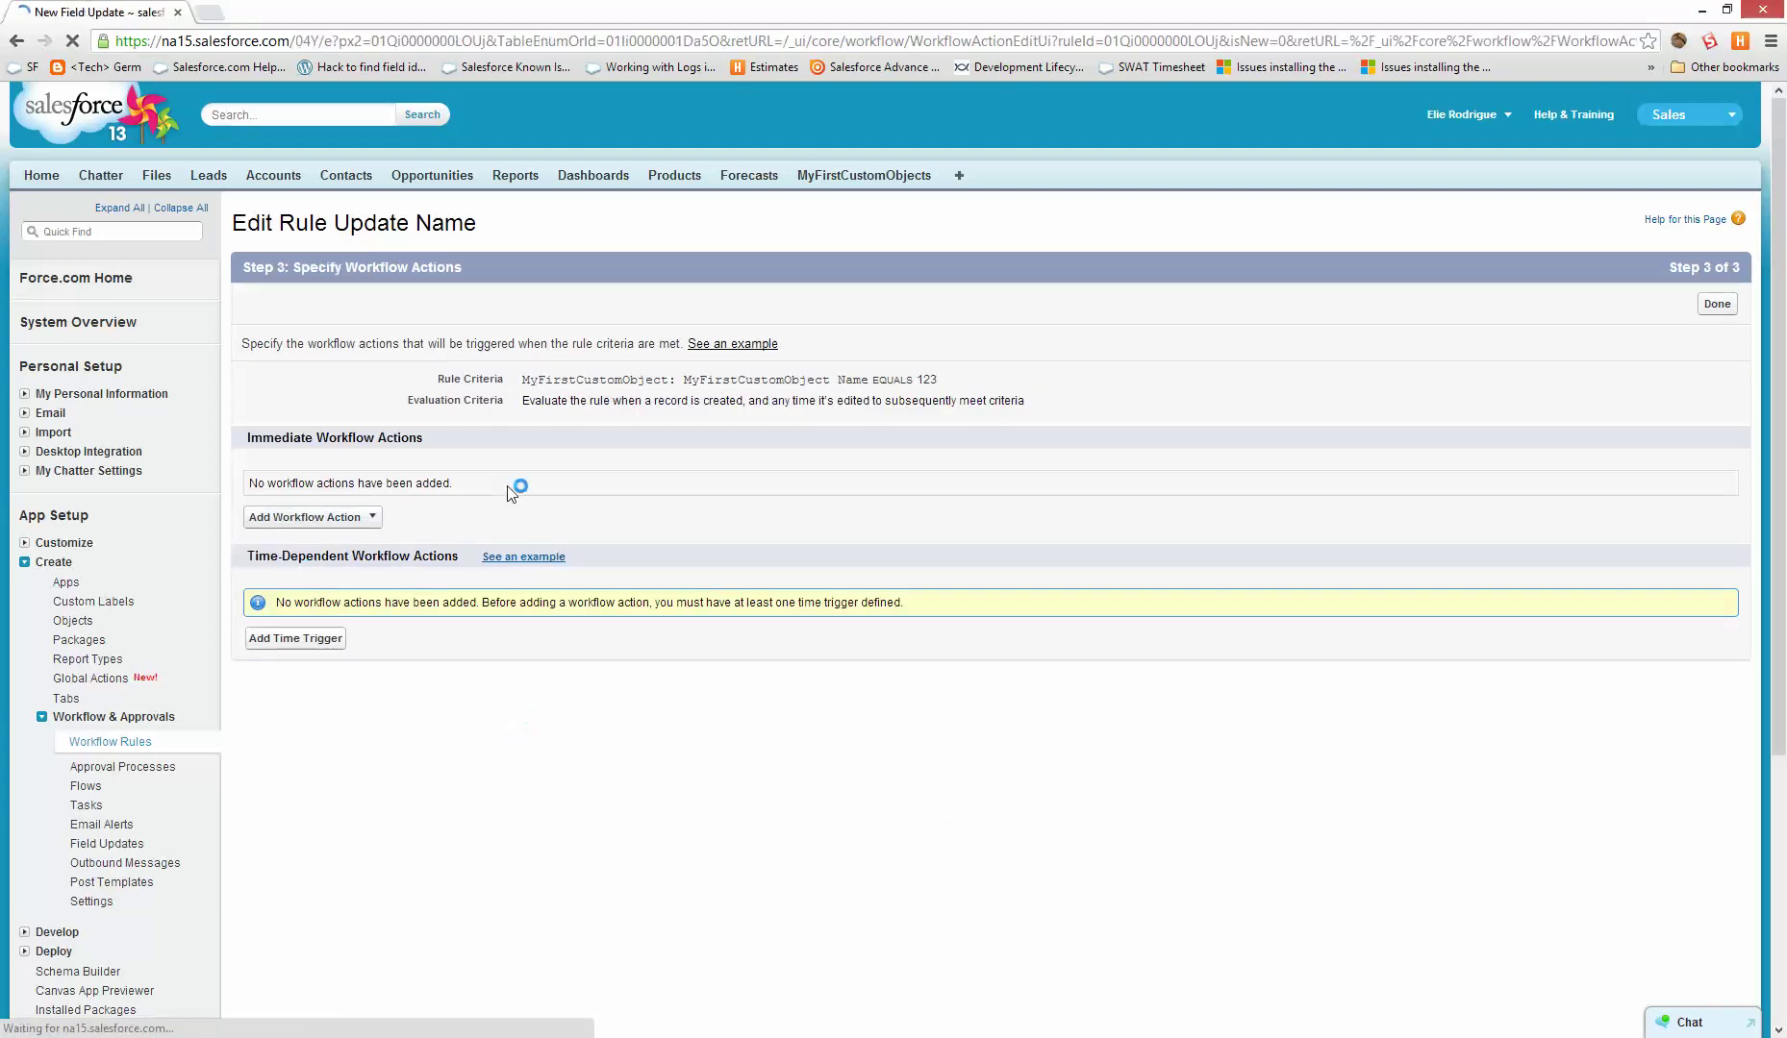
pyautogui.click(583, 378)
pyautogui.write('Fillout Details')
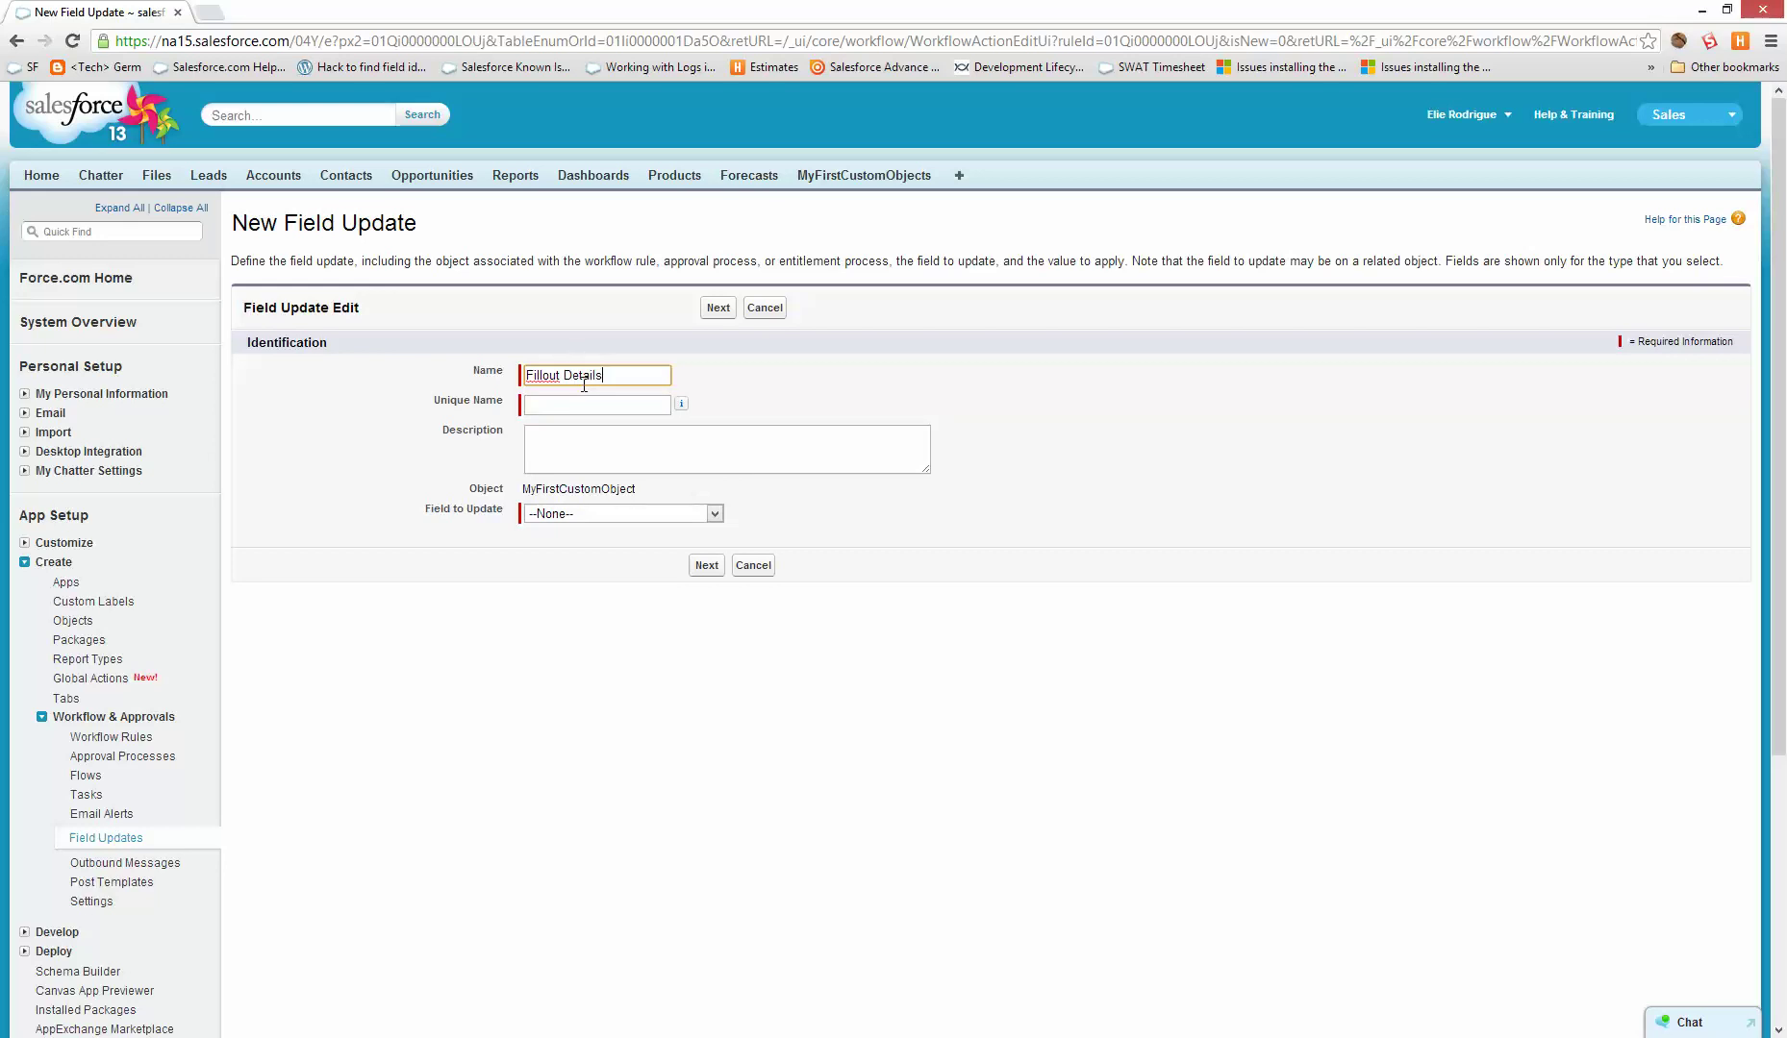
# - Save the Fillout Details field update setting My Text Area via formula "123"
pyautogui.press('Tab')
pyautogui.click(560, 513)
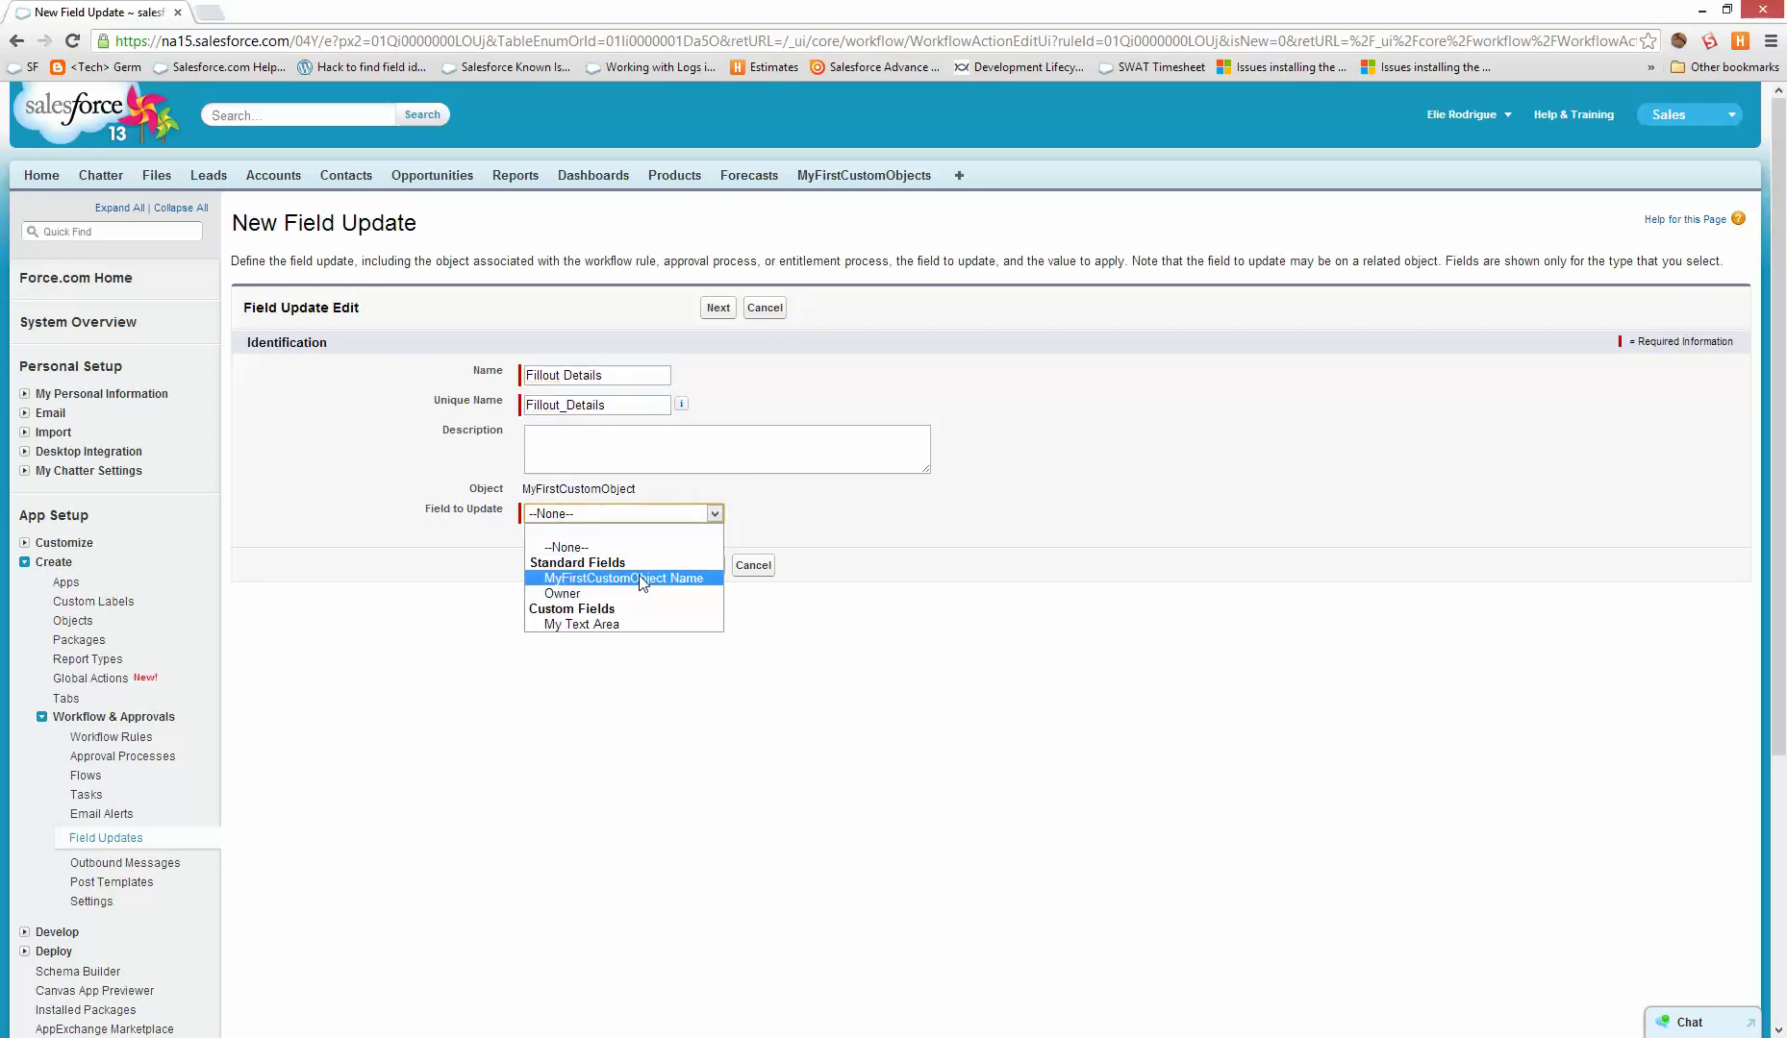
pyautogui.click(611, 623)
pyautogui.click(706, 565)
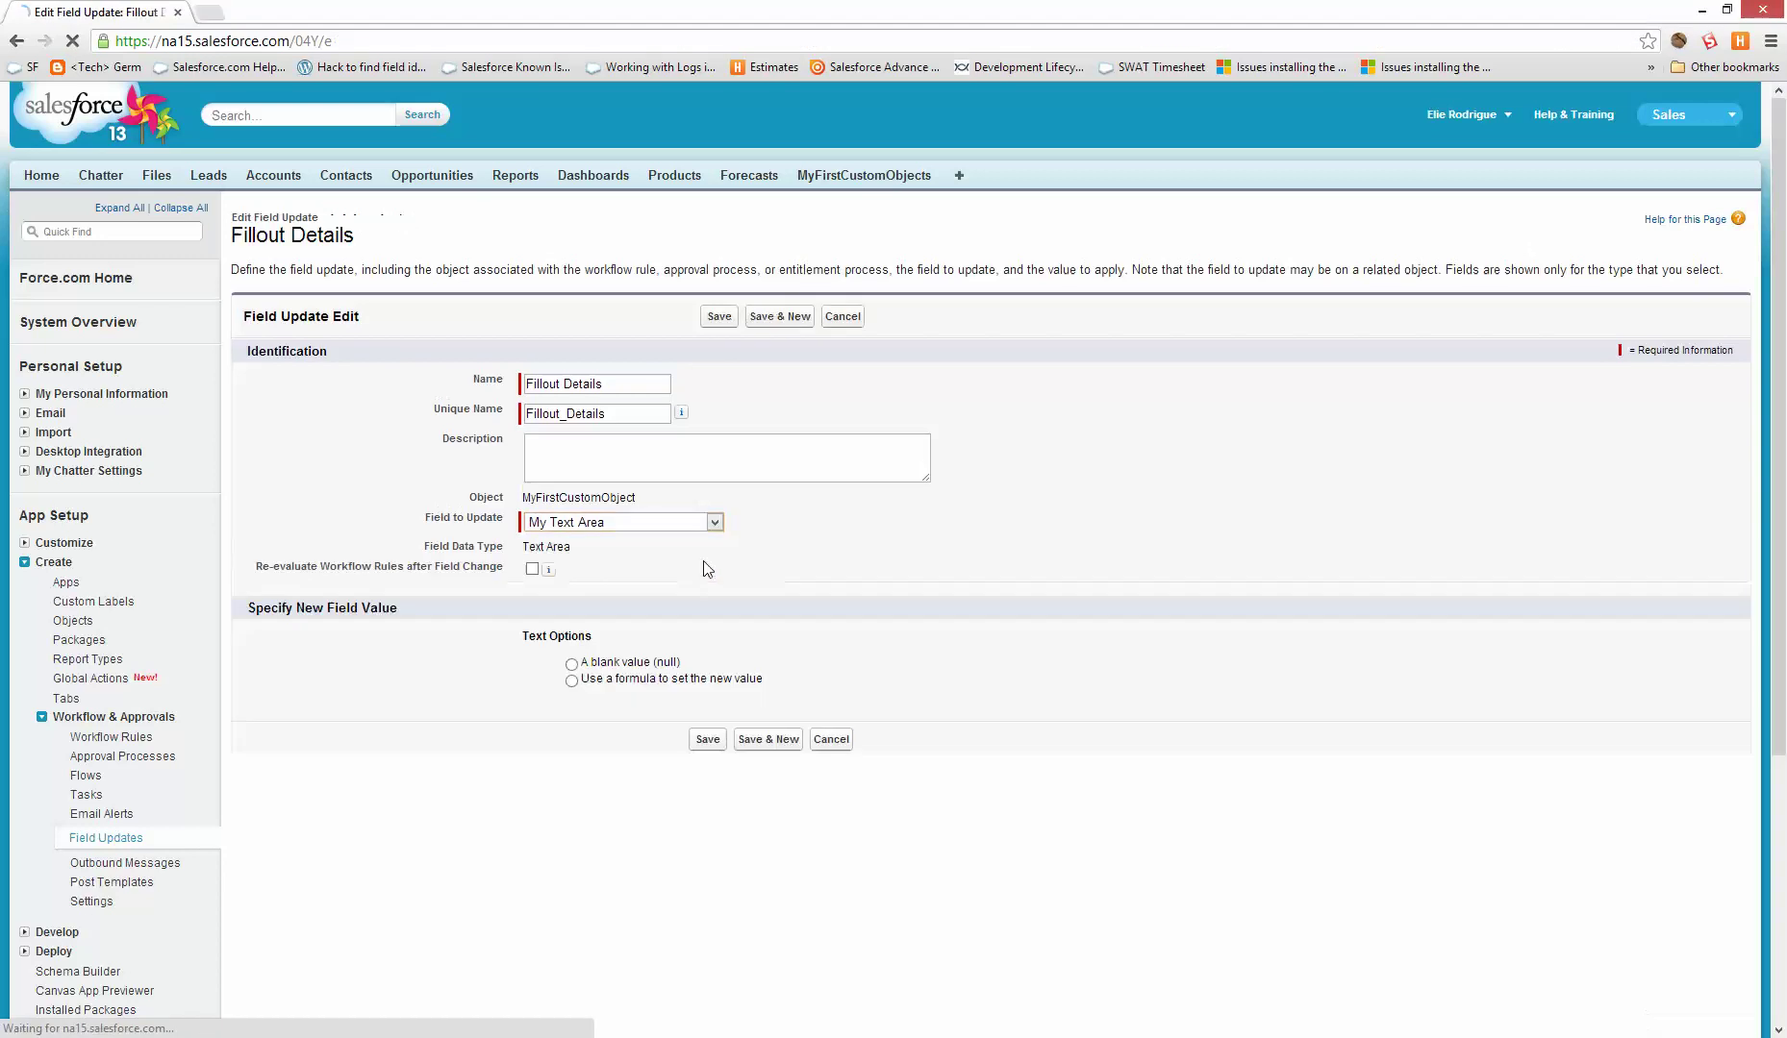
pyautogui.click(612, 683)
pyautogui.click(601, 695)
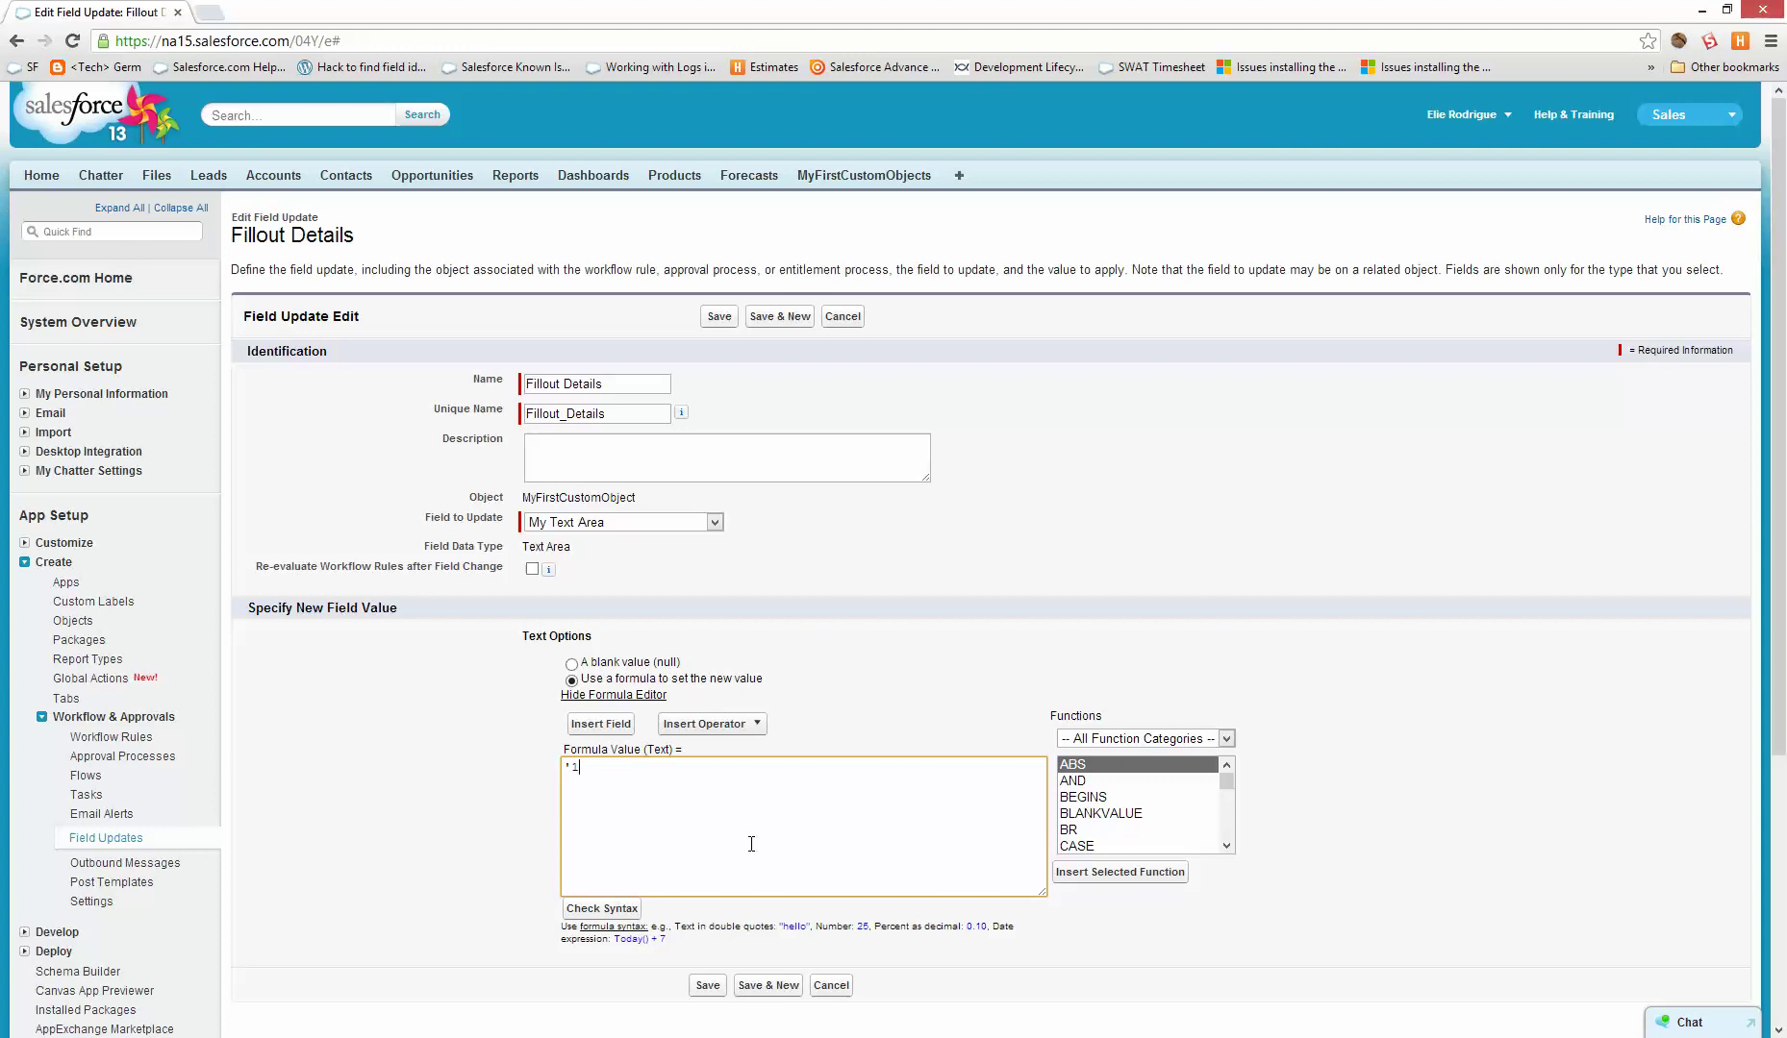
pyautogui.click(708, 986)
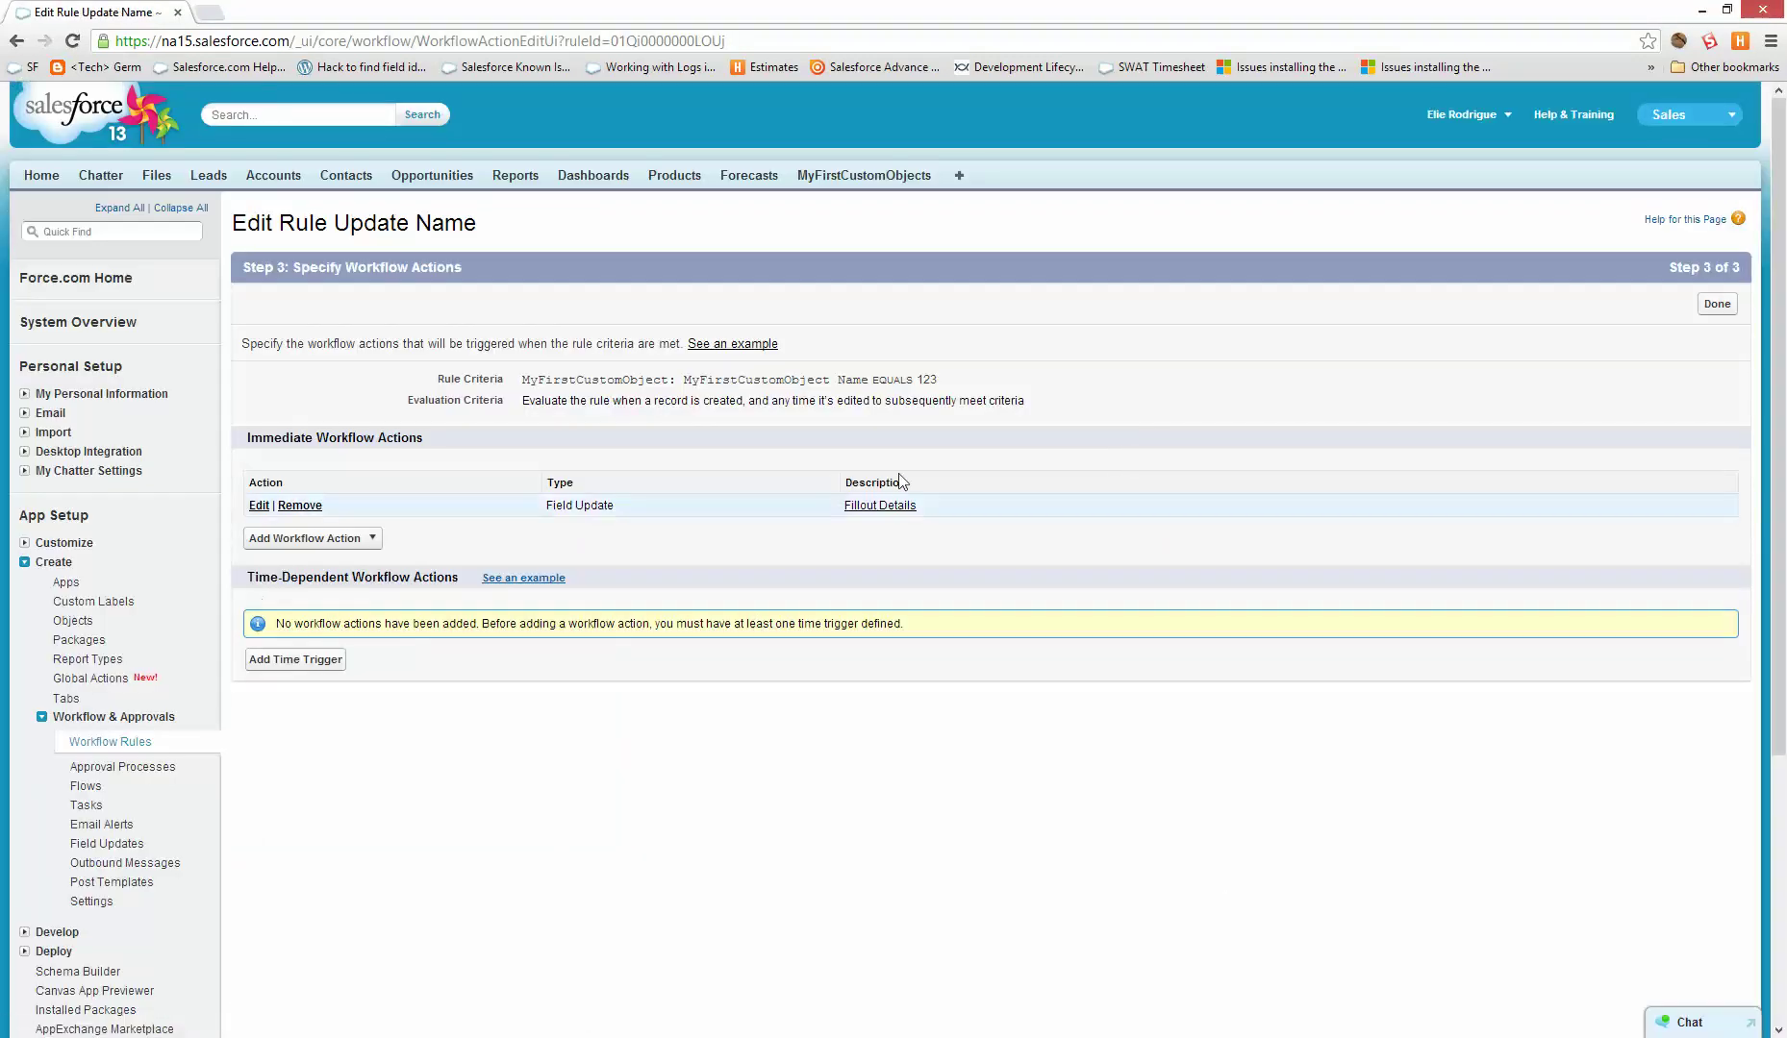
# - Activate the Update Name rule and go to the MyFirstCustomObjects tab
pyautogui.click(1716, 304)
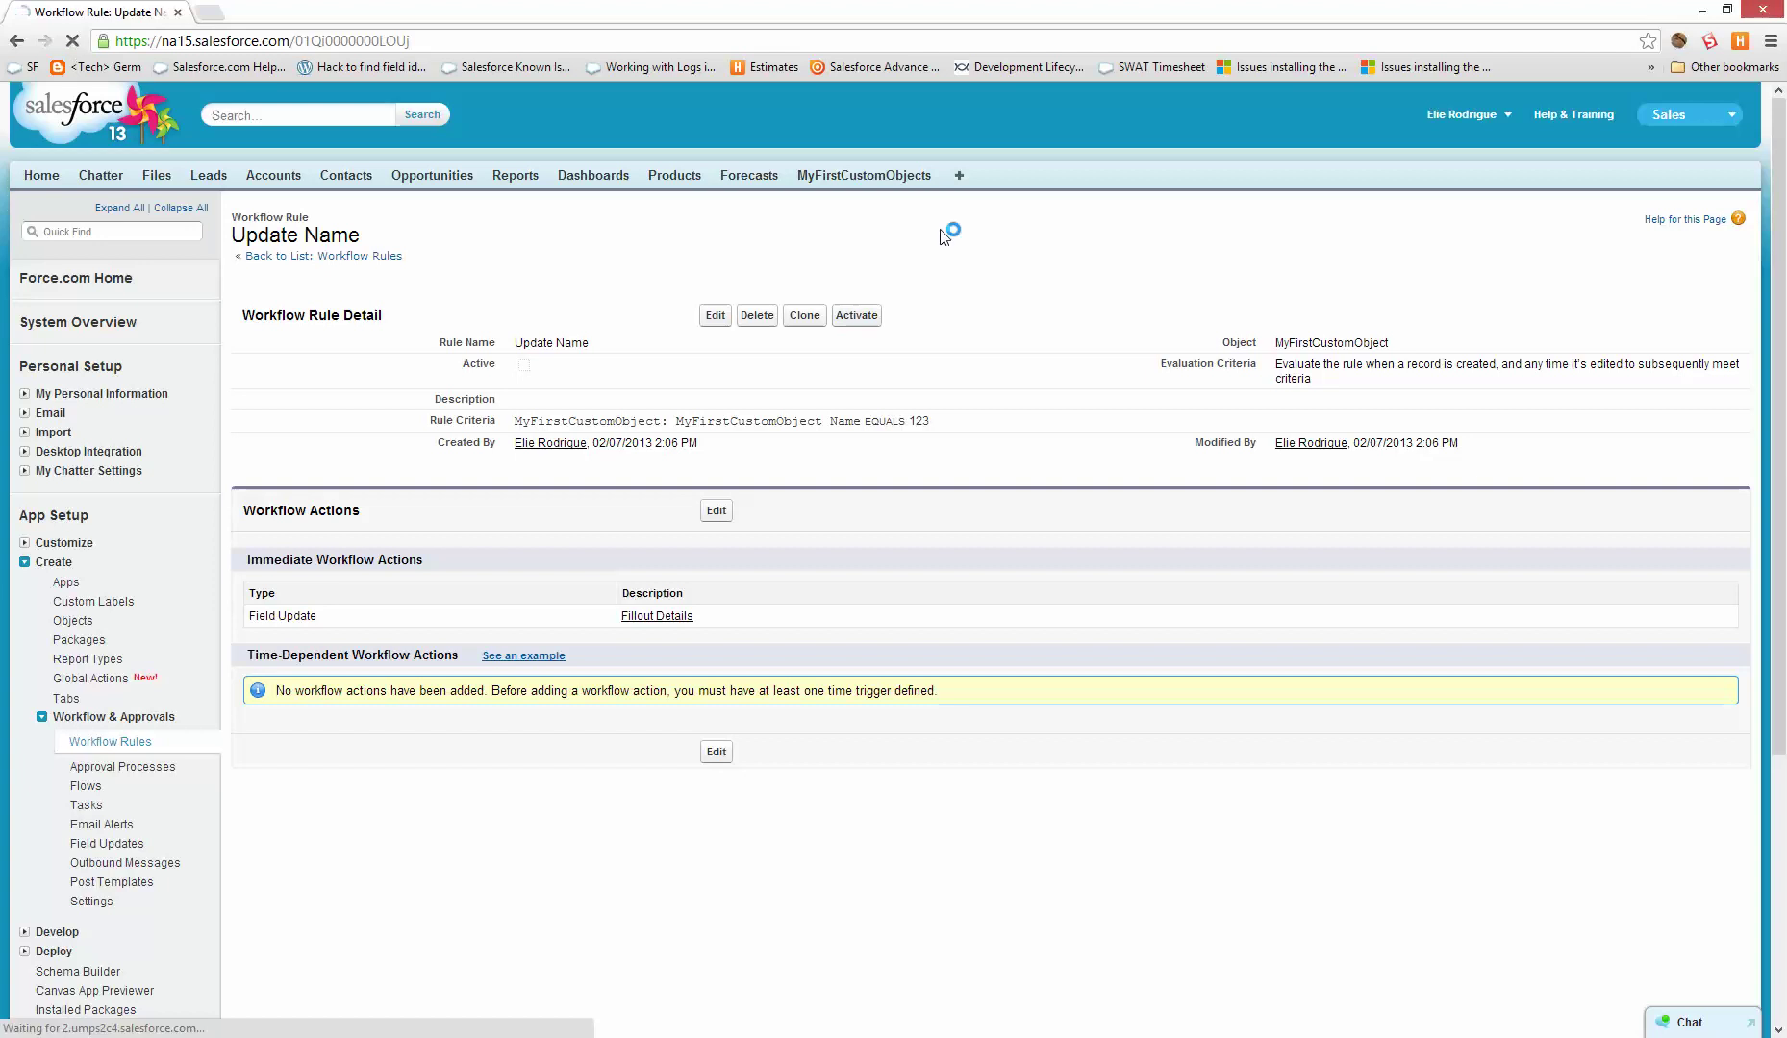
pyautogui.click(856, 315)
pyautogui.click(864, 175)
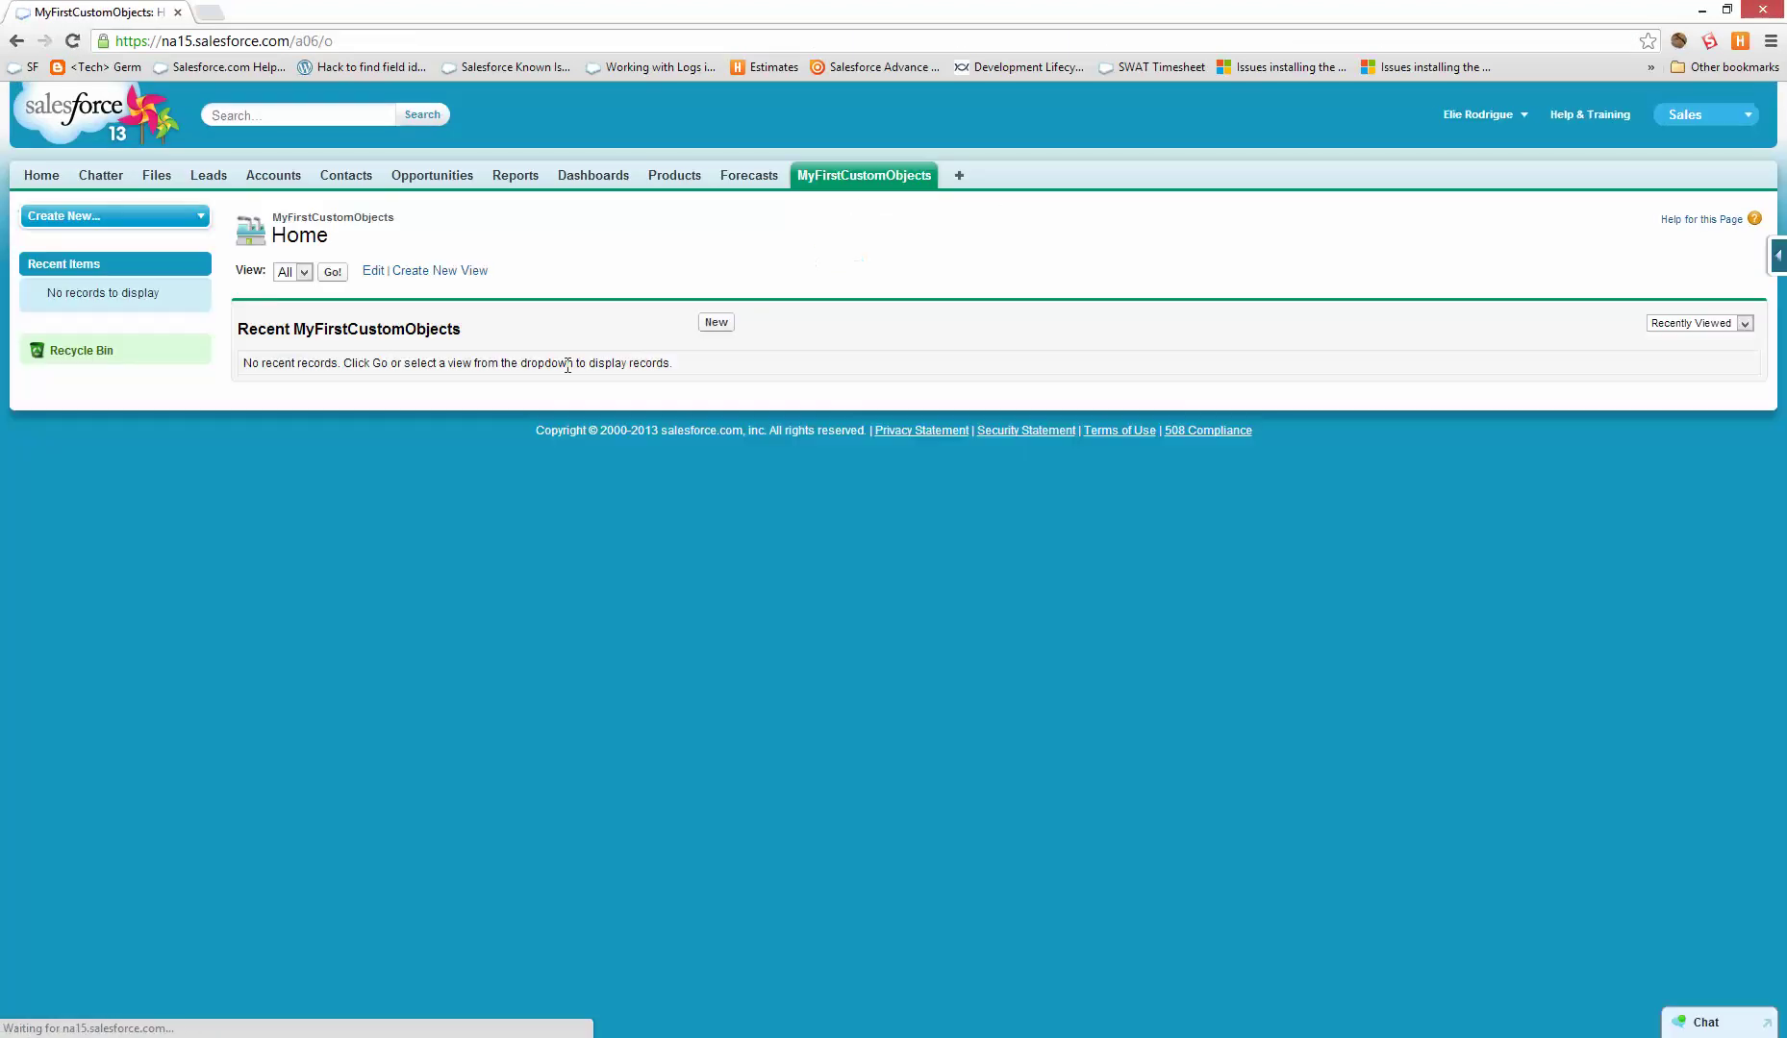
# - Create and save a new MyFirstCustomObject record named 'test'
pyautogui.click(712, 325)
pyautogui.click(585, 348)
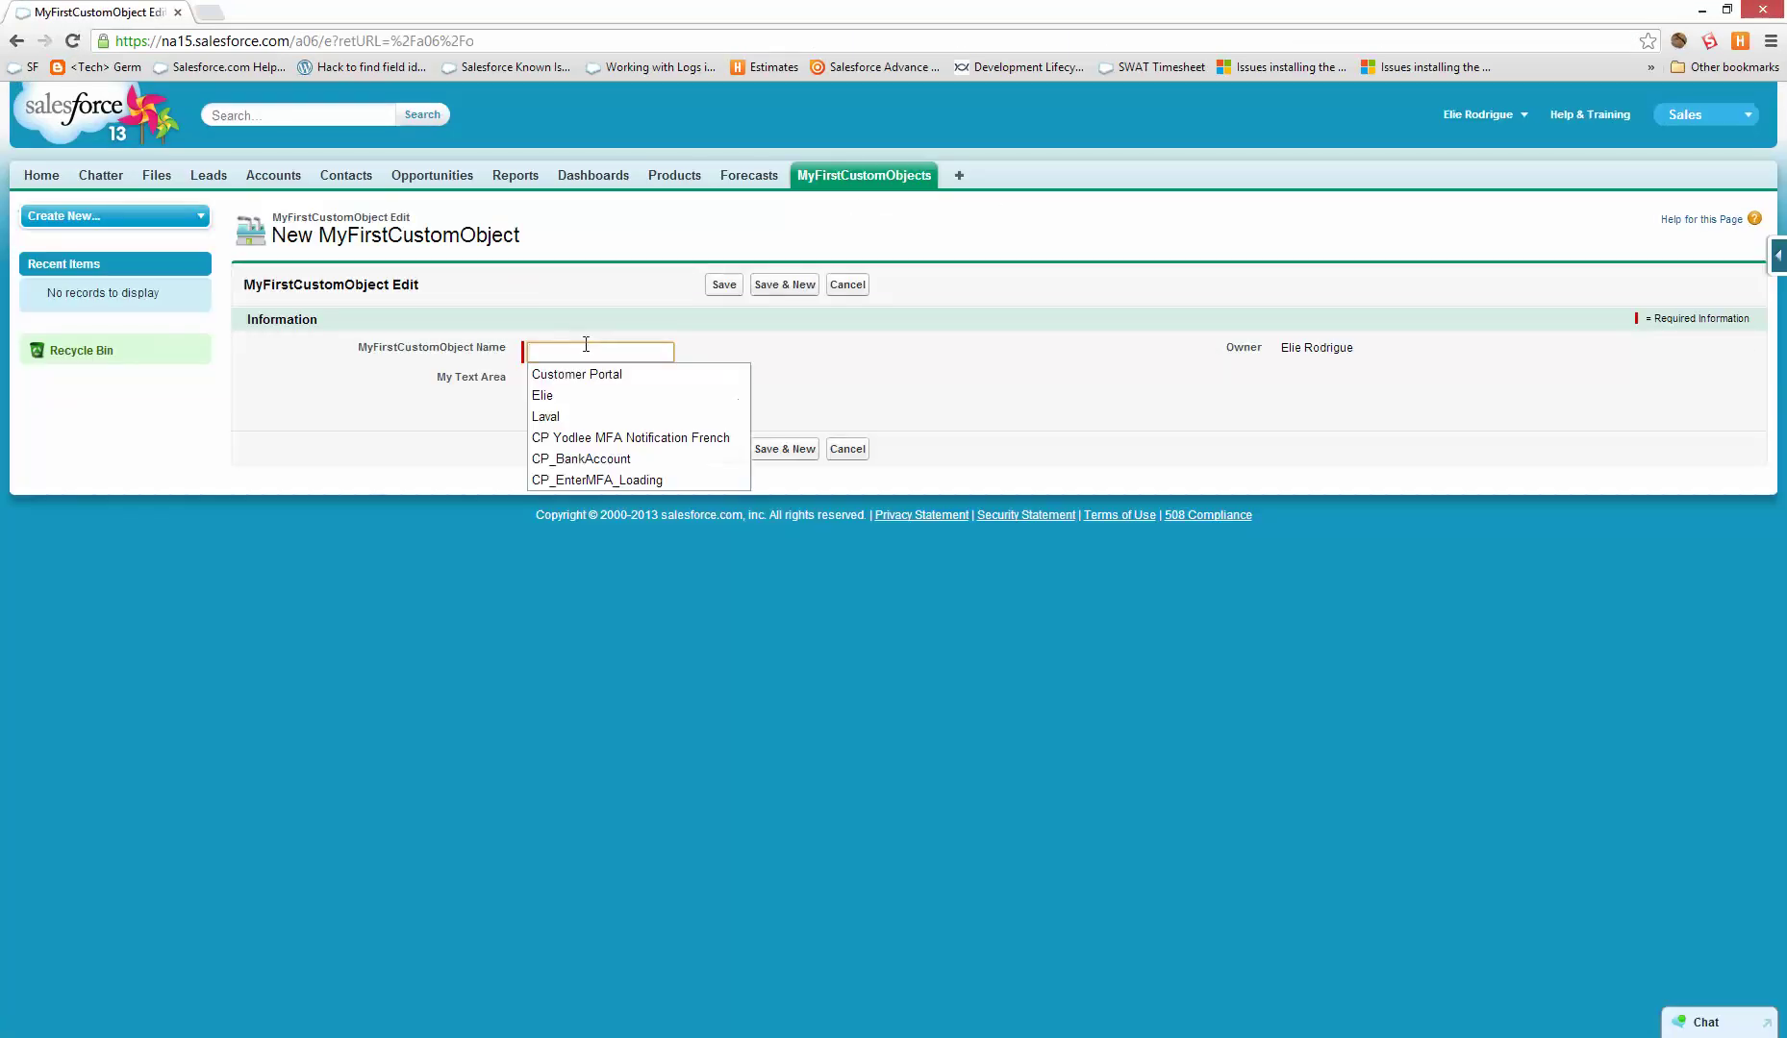
pyautogui.write('test')
pyautogui.click(724, 284)
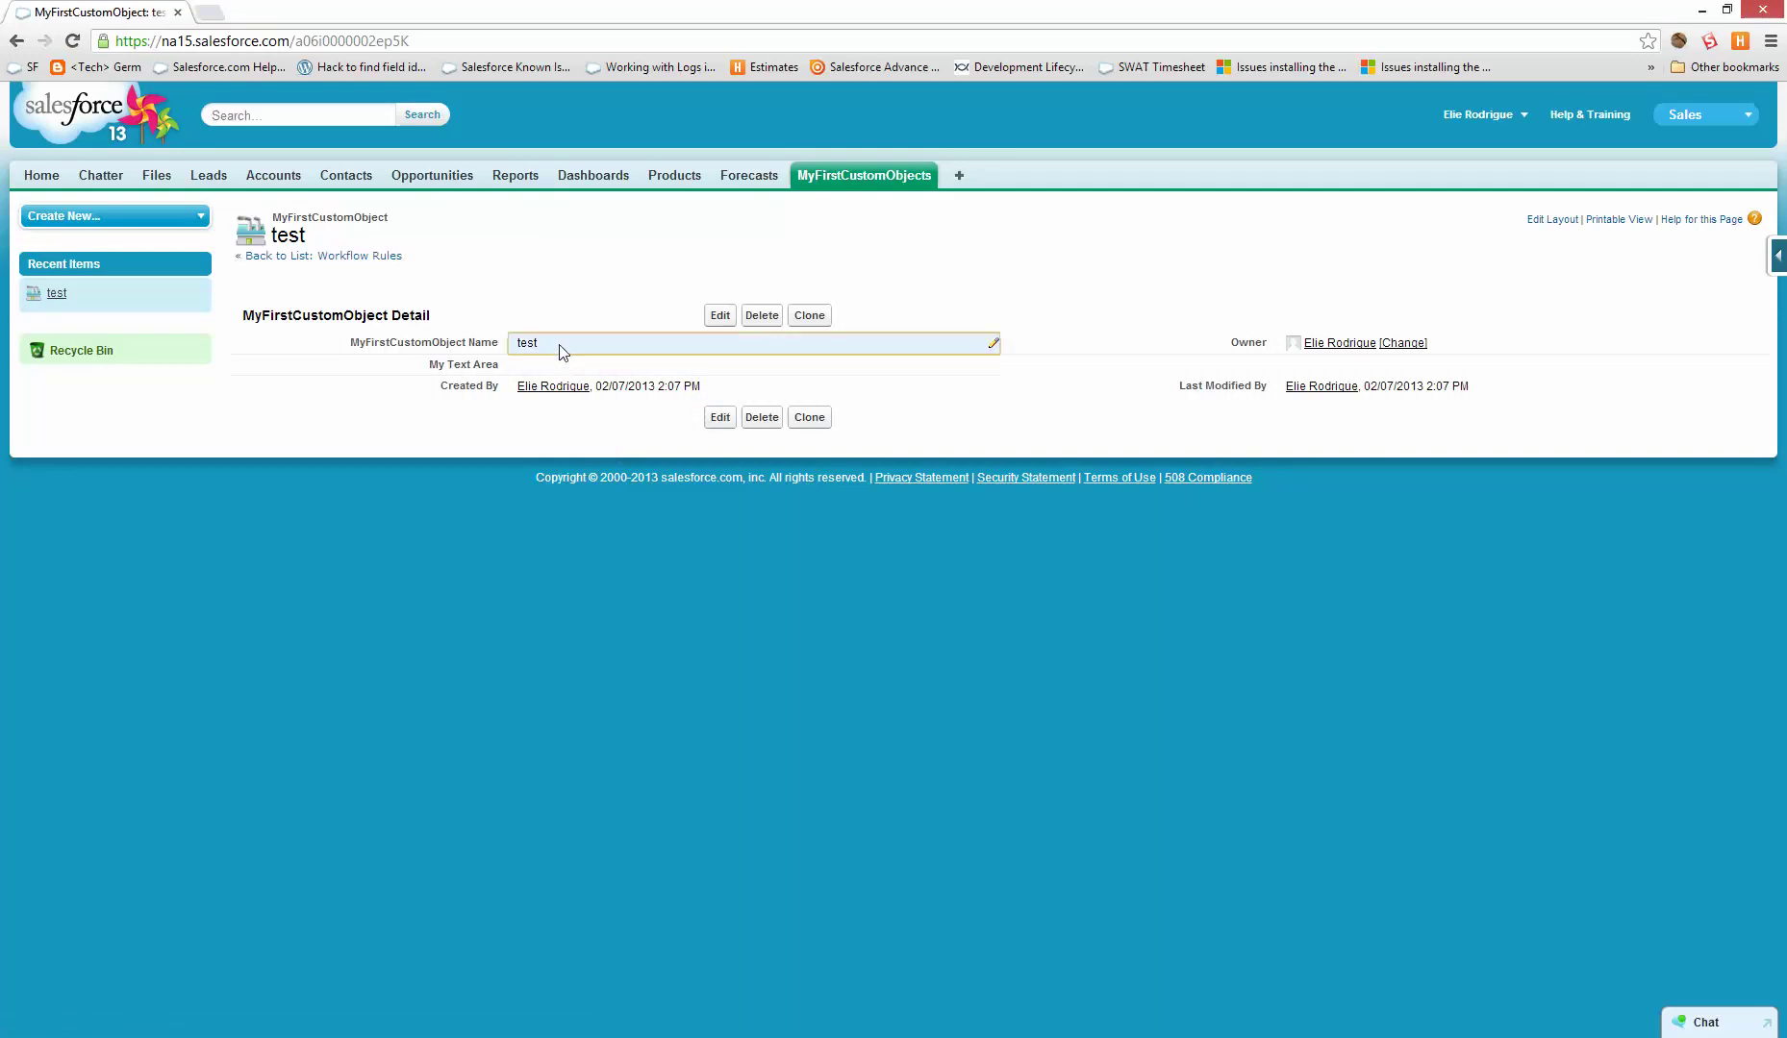
# - Rename the record to 123 inline and save it, then return to Setup
pyautogui.doubleClick(559, 343)
pyautogui.write('123')
pyautogui.click(724, 319)
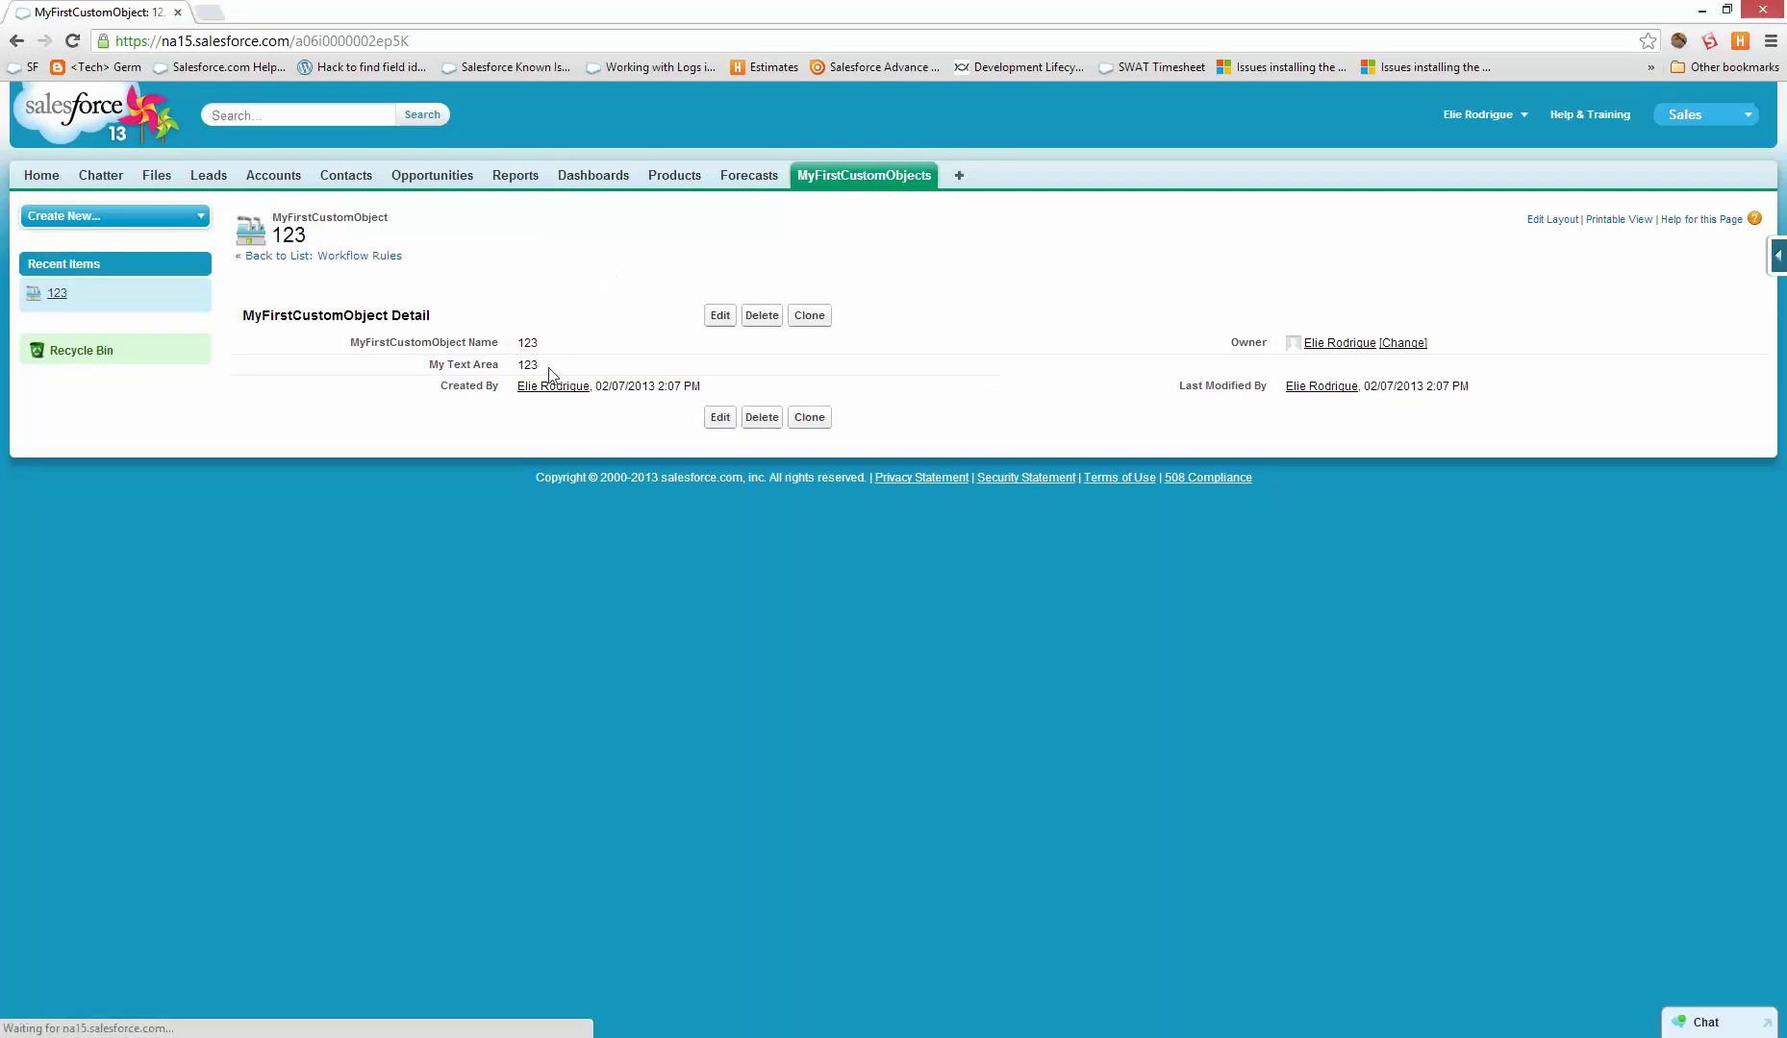
pyautogui.click(833, 189)
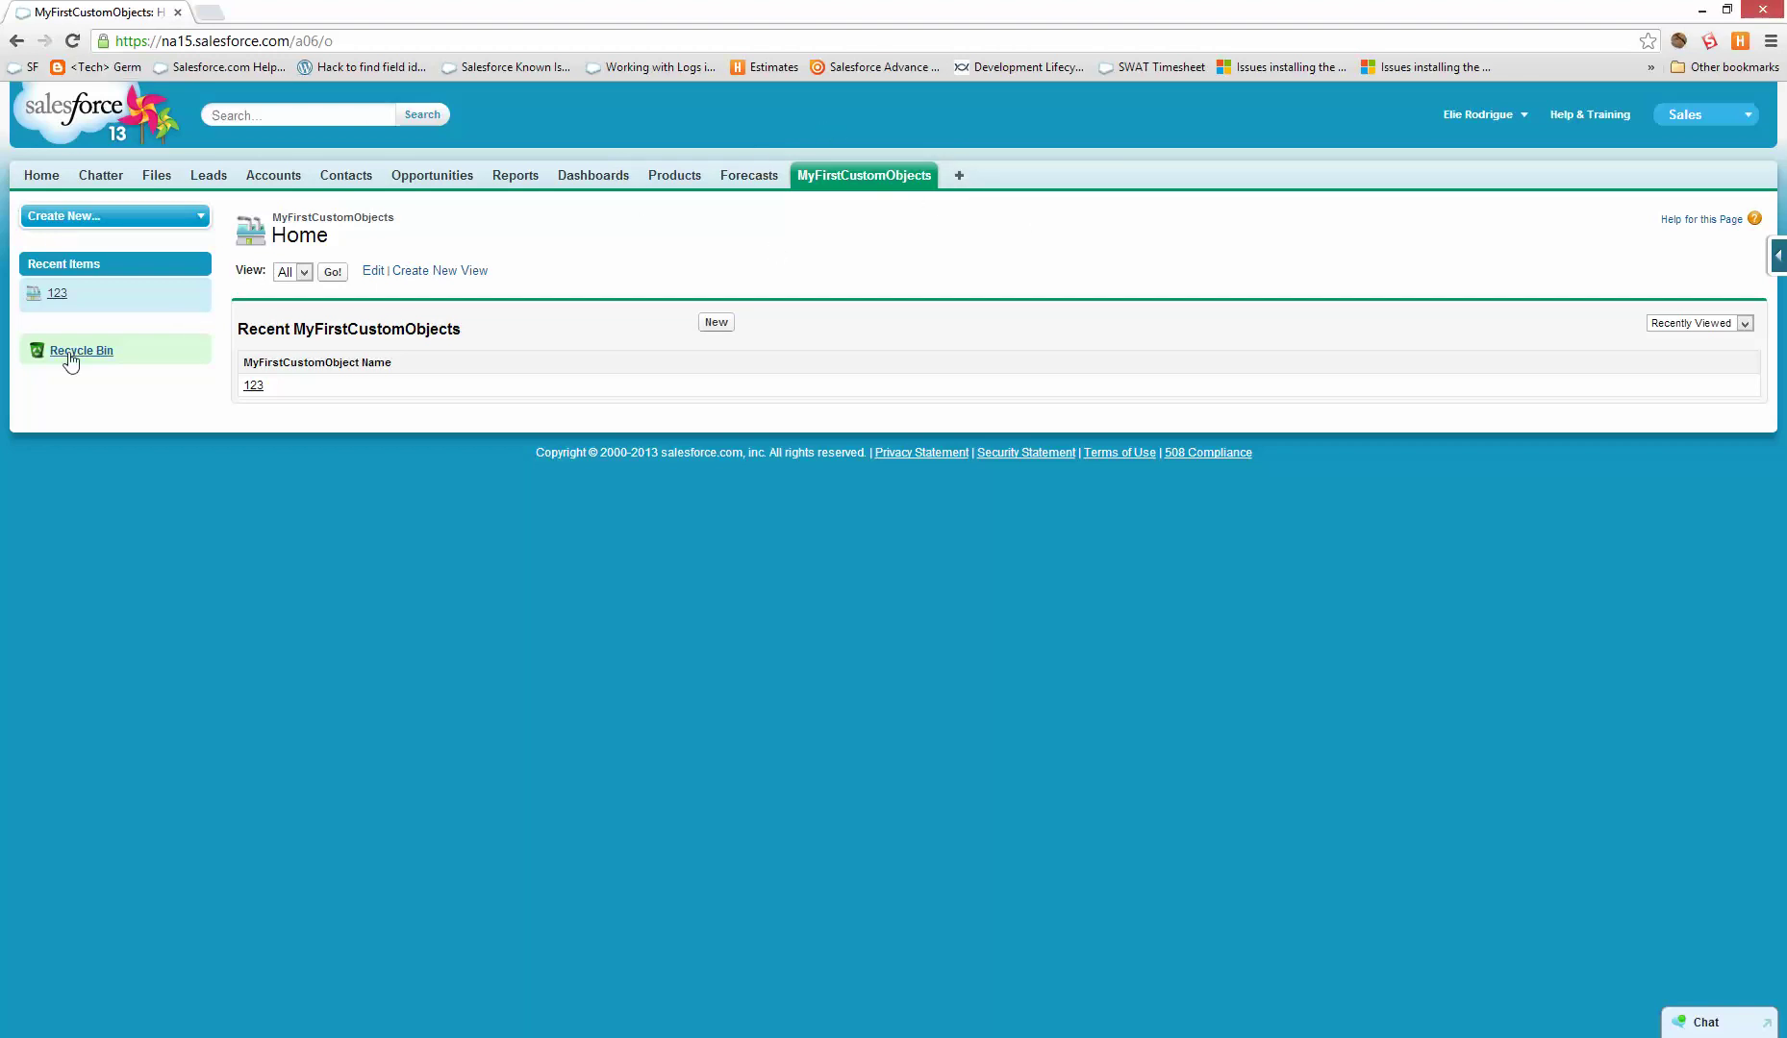
pyautogui.click(1470, 134)
pyautogui.click(1412, 288)
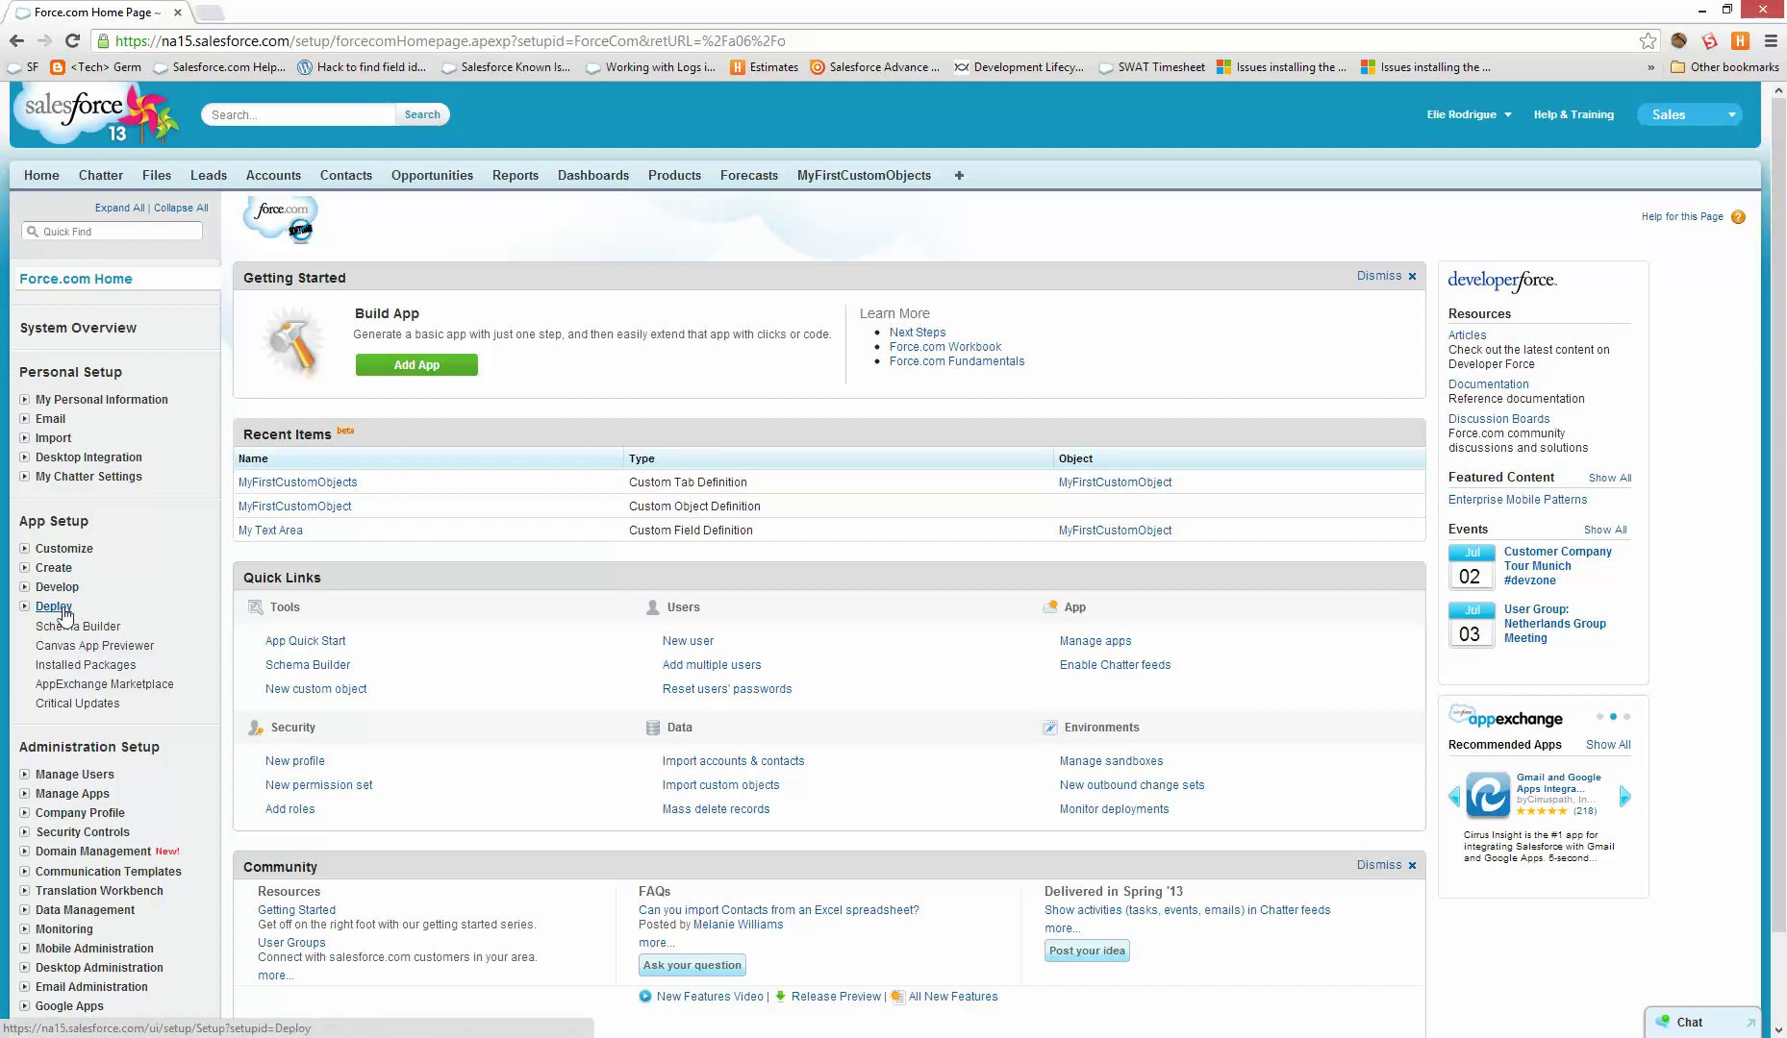
# - Review Deployment Connections, noting the upload authorization direction from Nubik Inc. to Dev
pyautogui.click(54, 606)
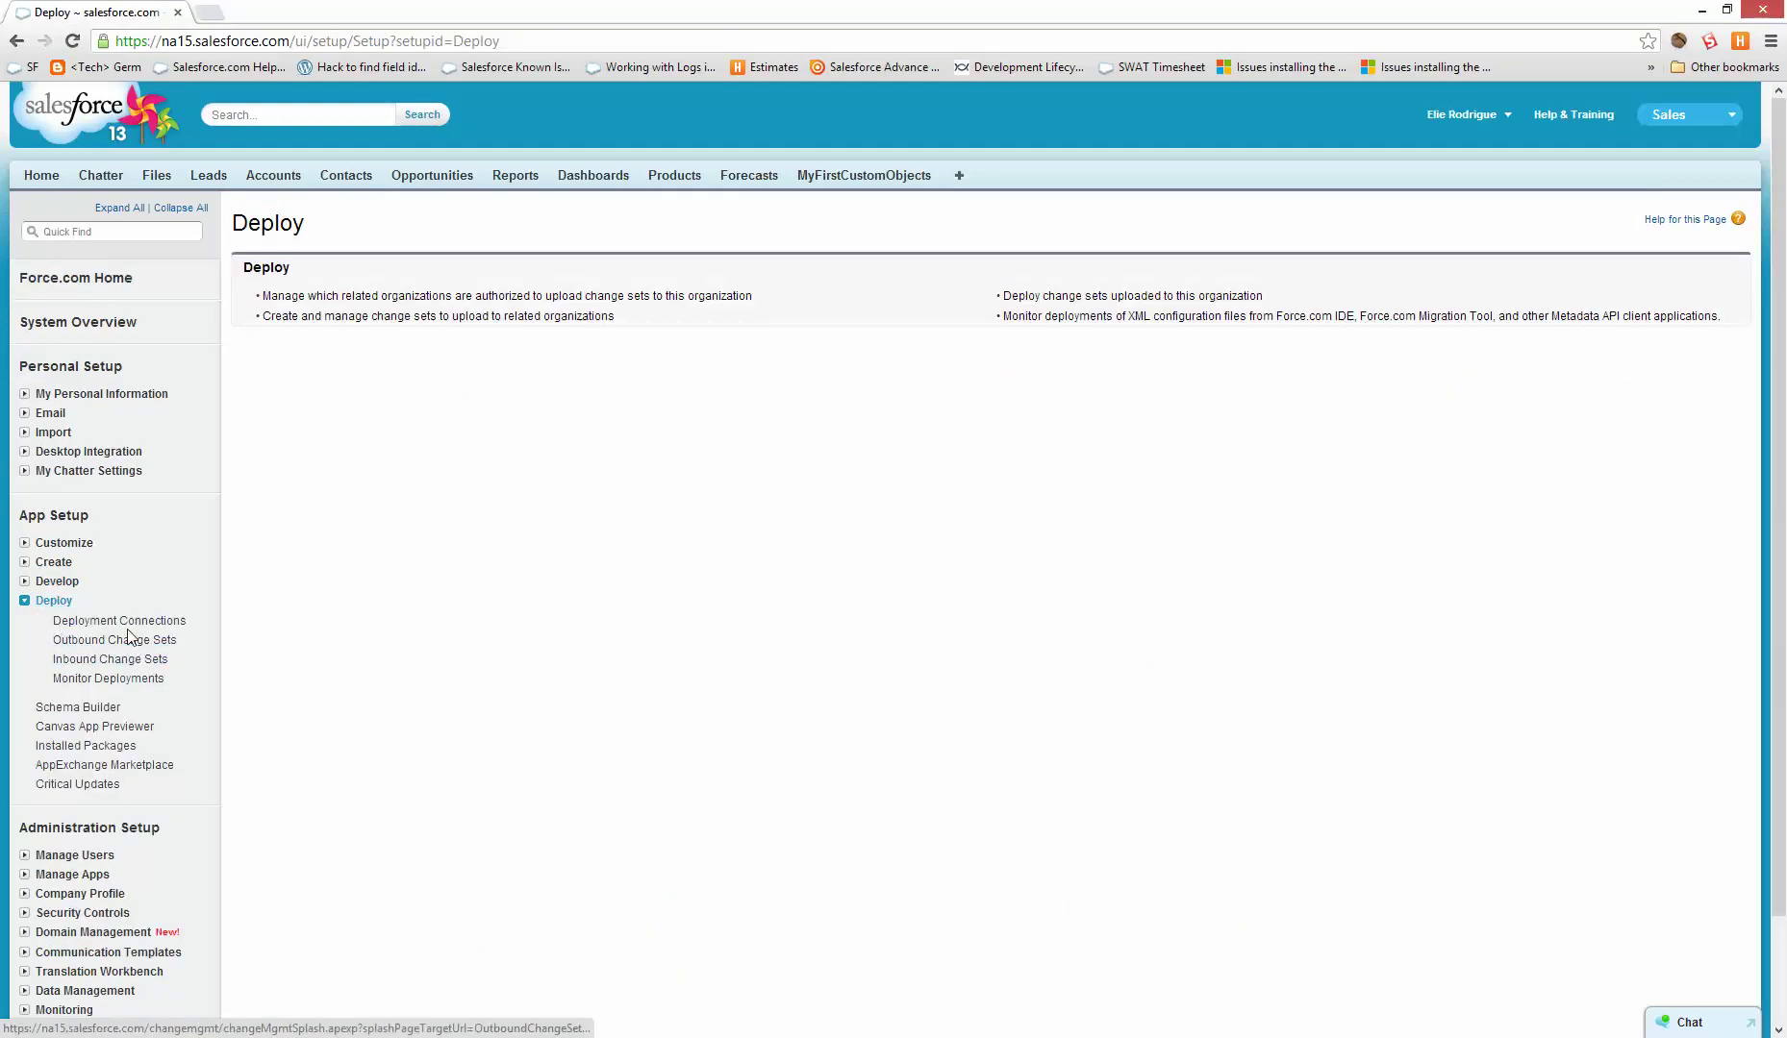
pyautogui.click(123, 622)
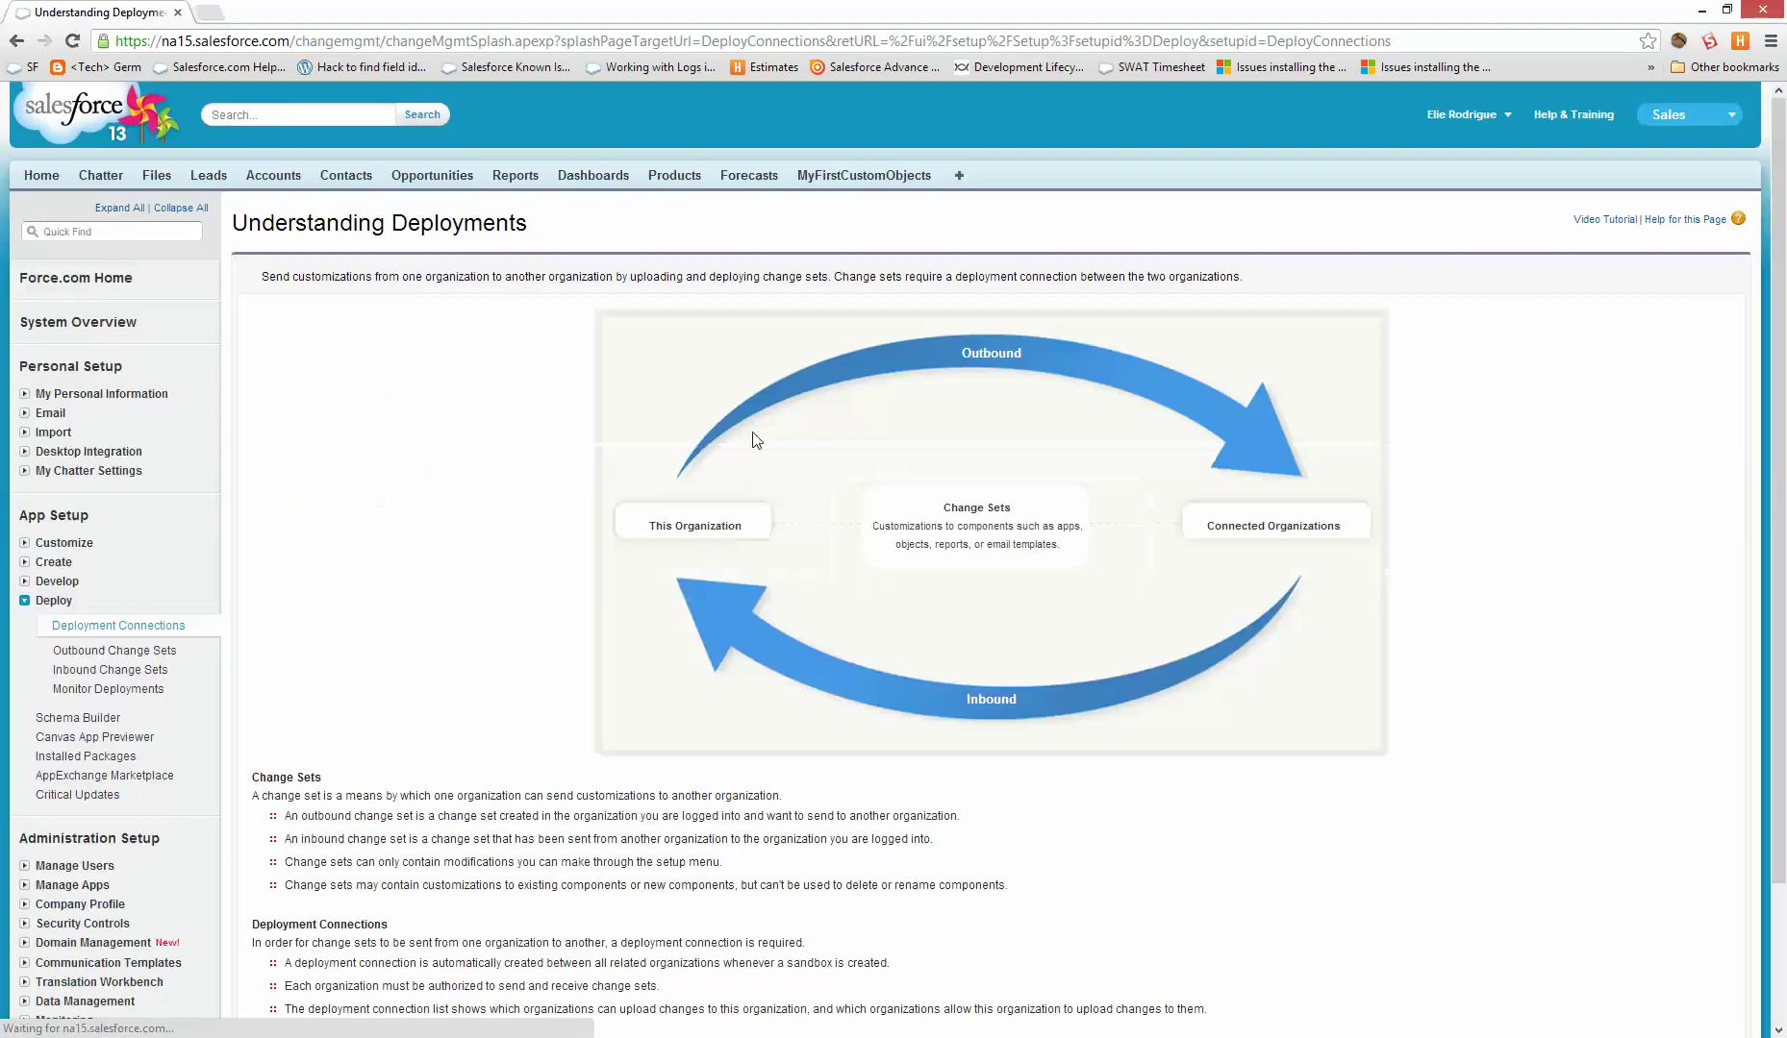
pyautogui.scroll(-3, 1121, 489)
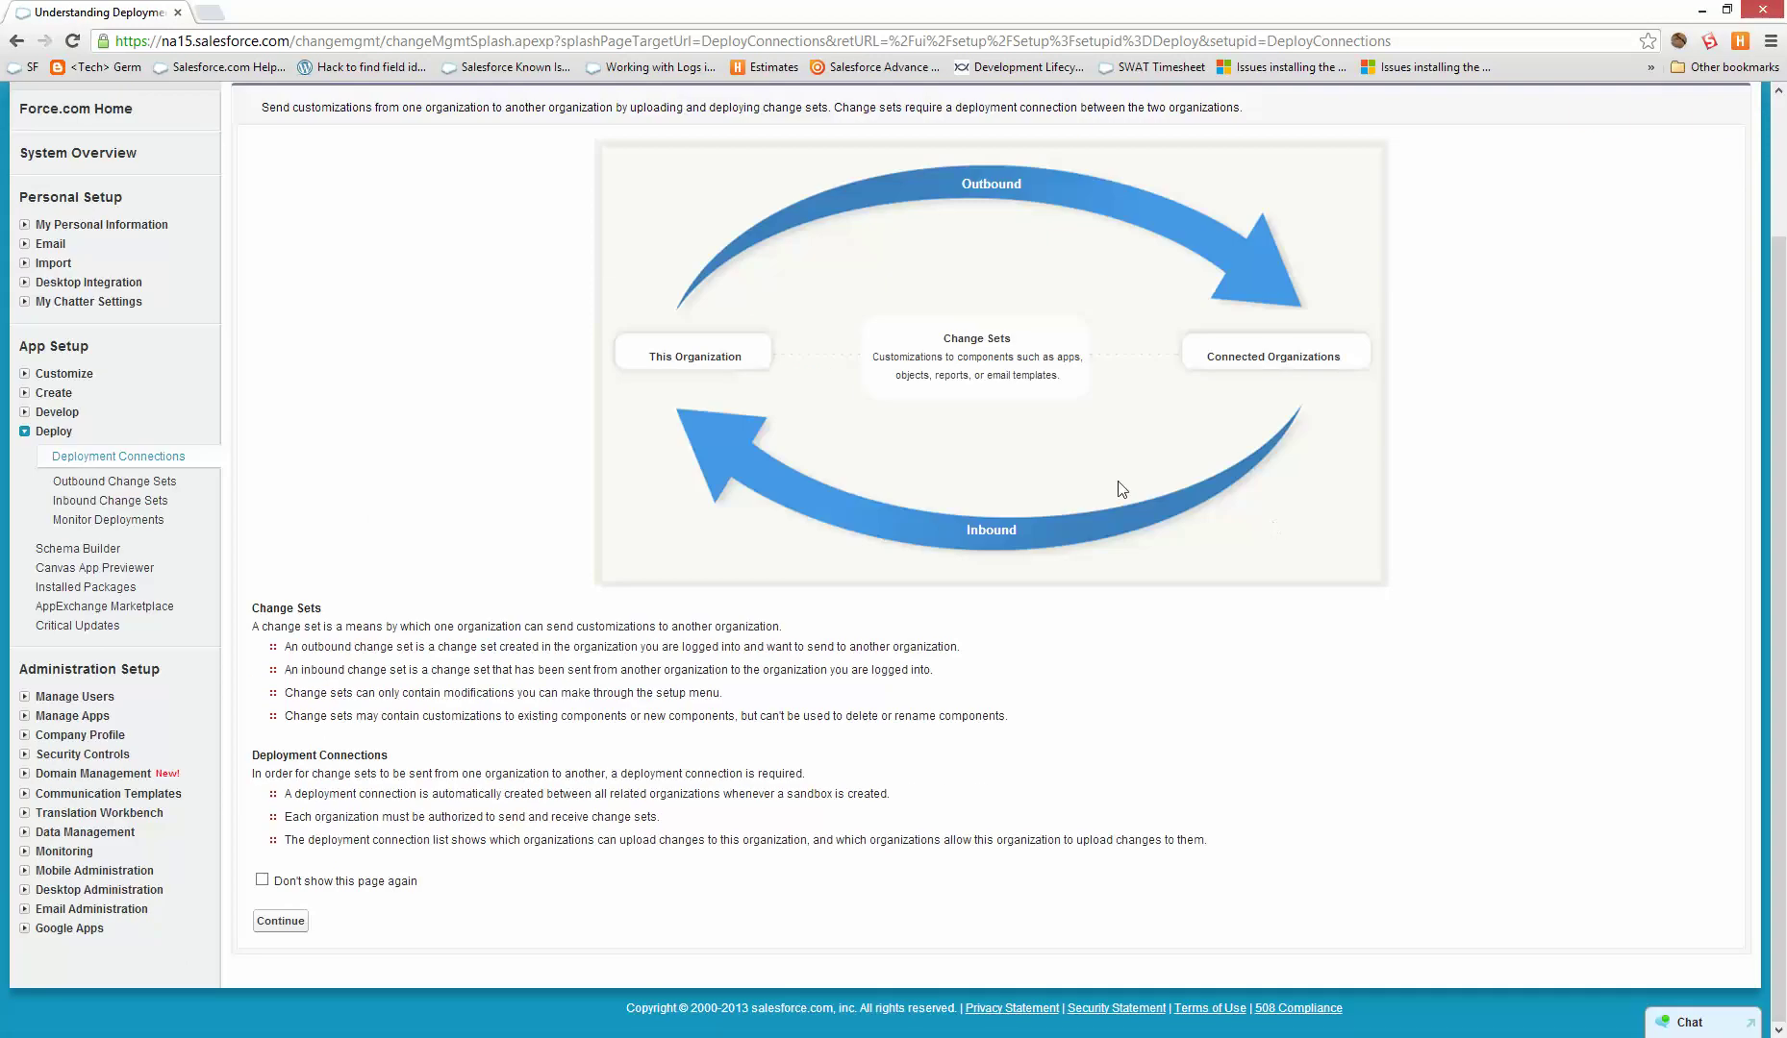
pyautogui.click(286, 924)
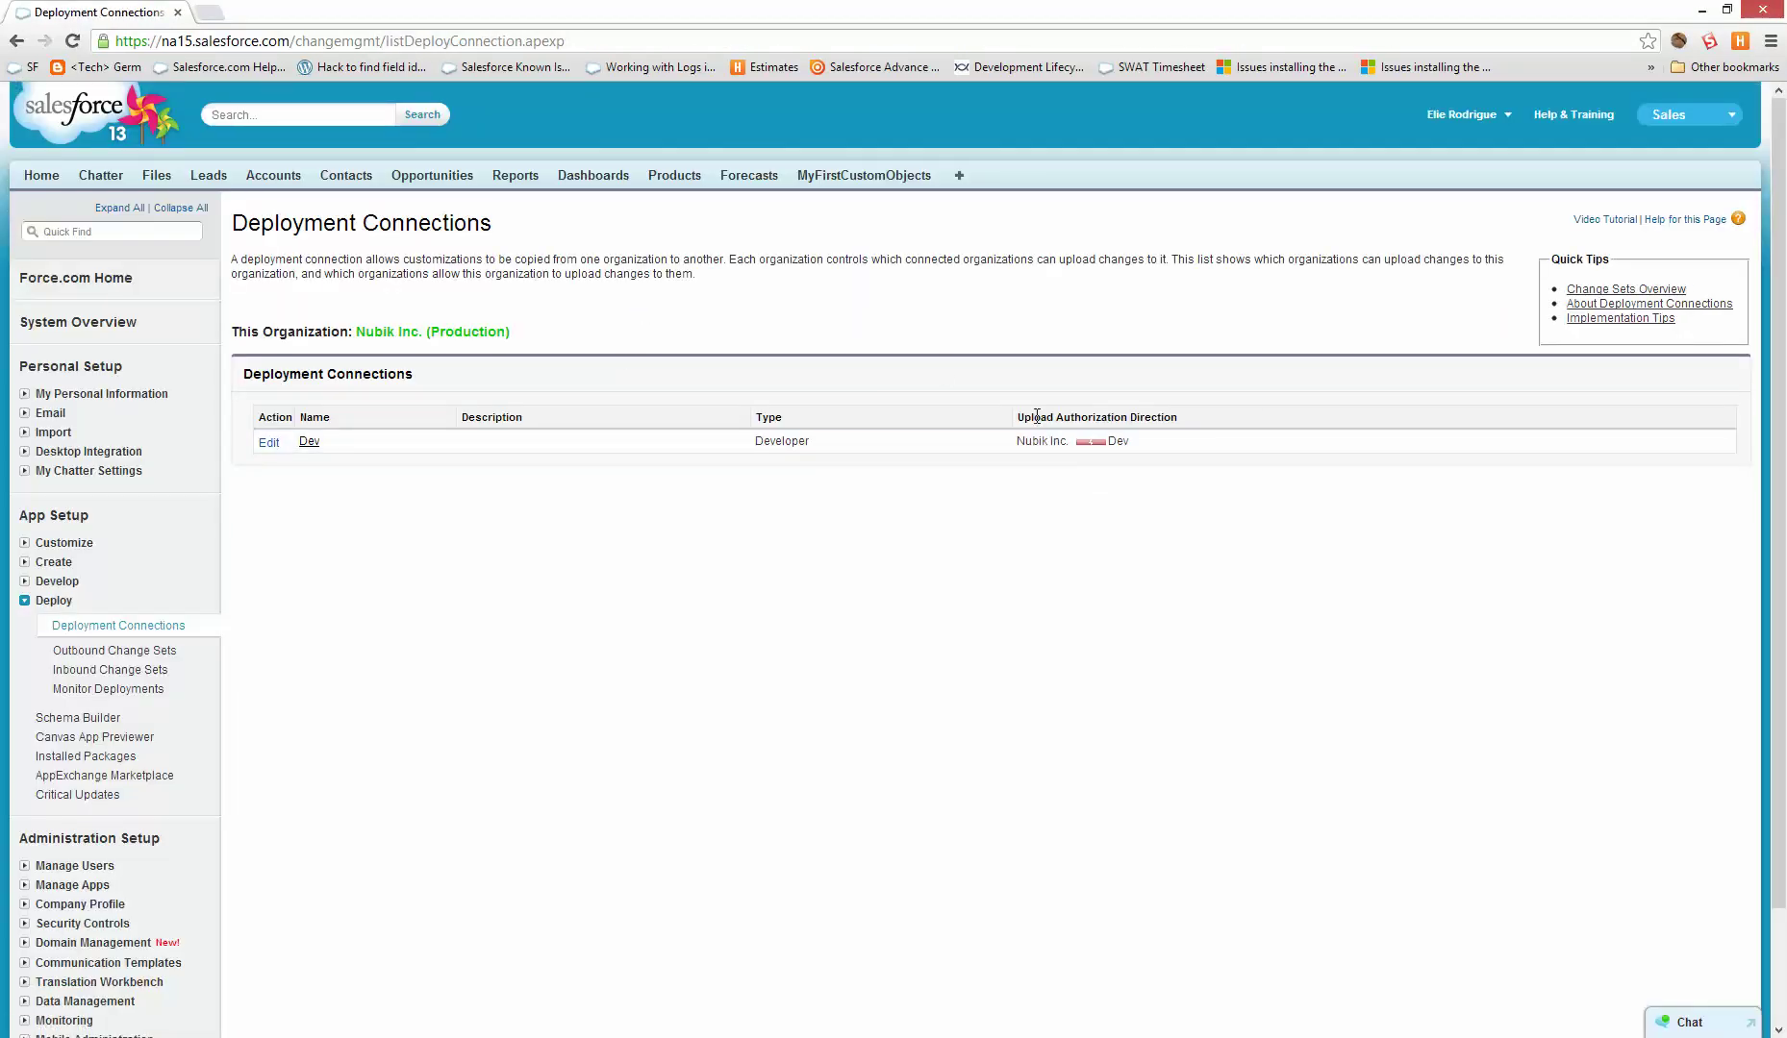
pyautogui.moveTo(1064, 423); pyautogui.dragTo(1181, 420)
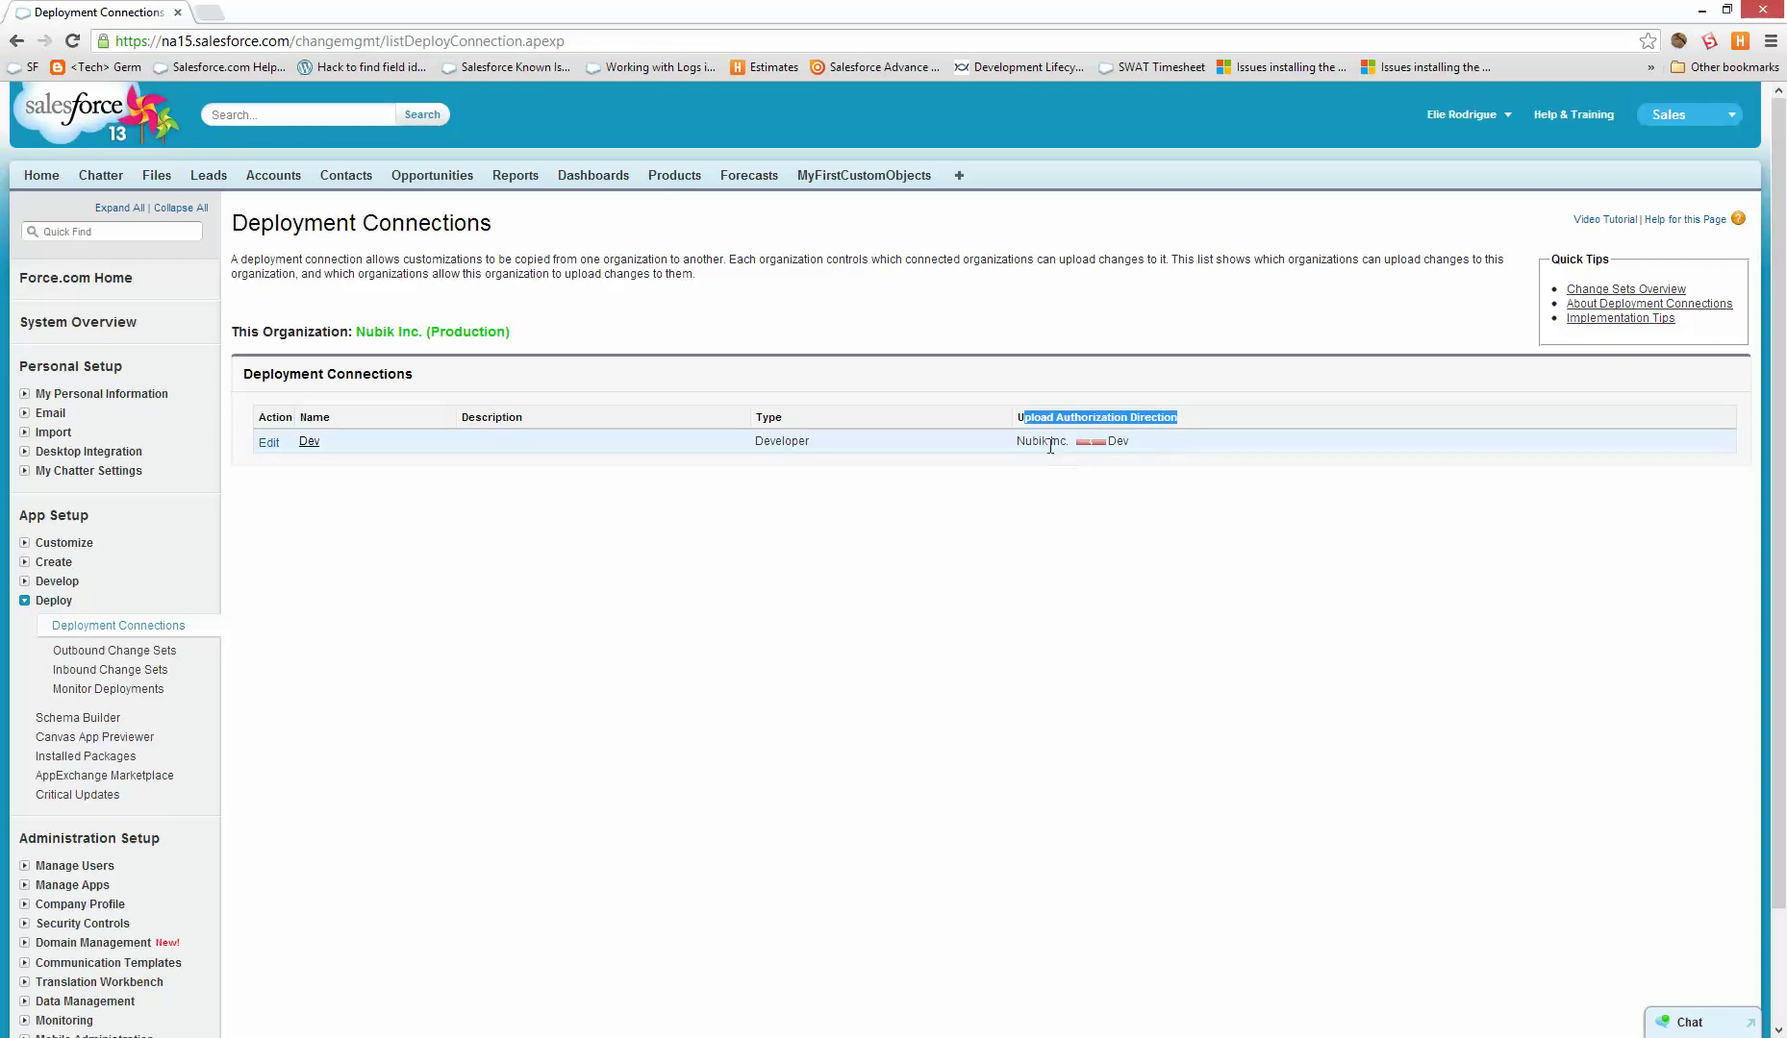
pyautogui.moveTo(1039, 440)
pyautogui.mouseDown()
pyautogui.moveTo(1140, 439)
pyautogui.moveTo(1053, 447)
pyautogui.mouseUp()
pyautogui.click(1114, 448)
# - Edit the Dev deployment connection's upload authorization settings
pyautogui.click(309, 442)
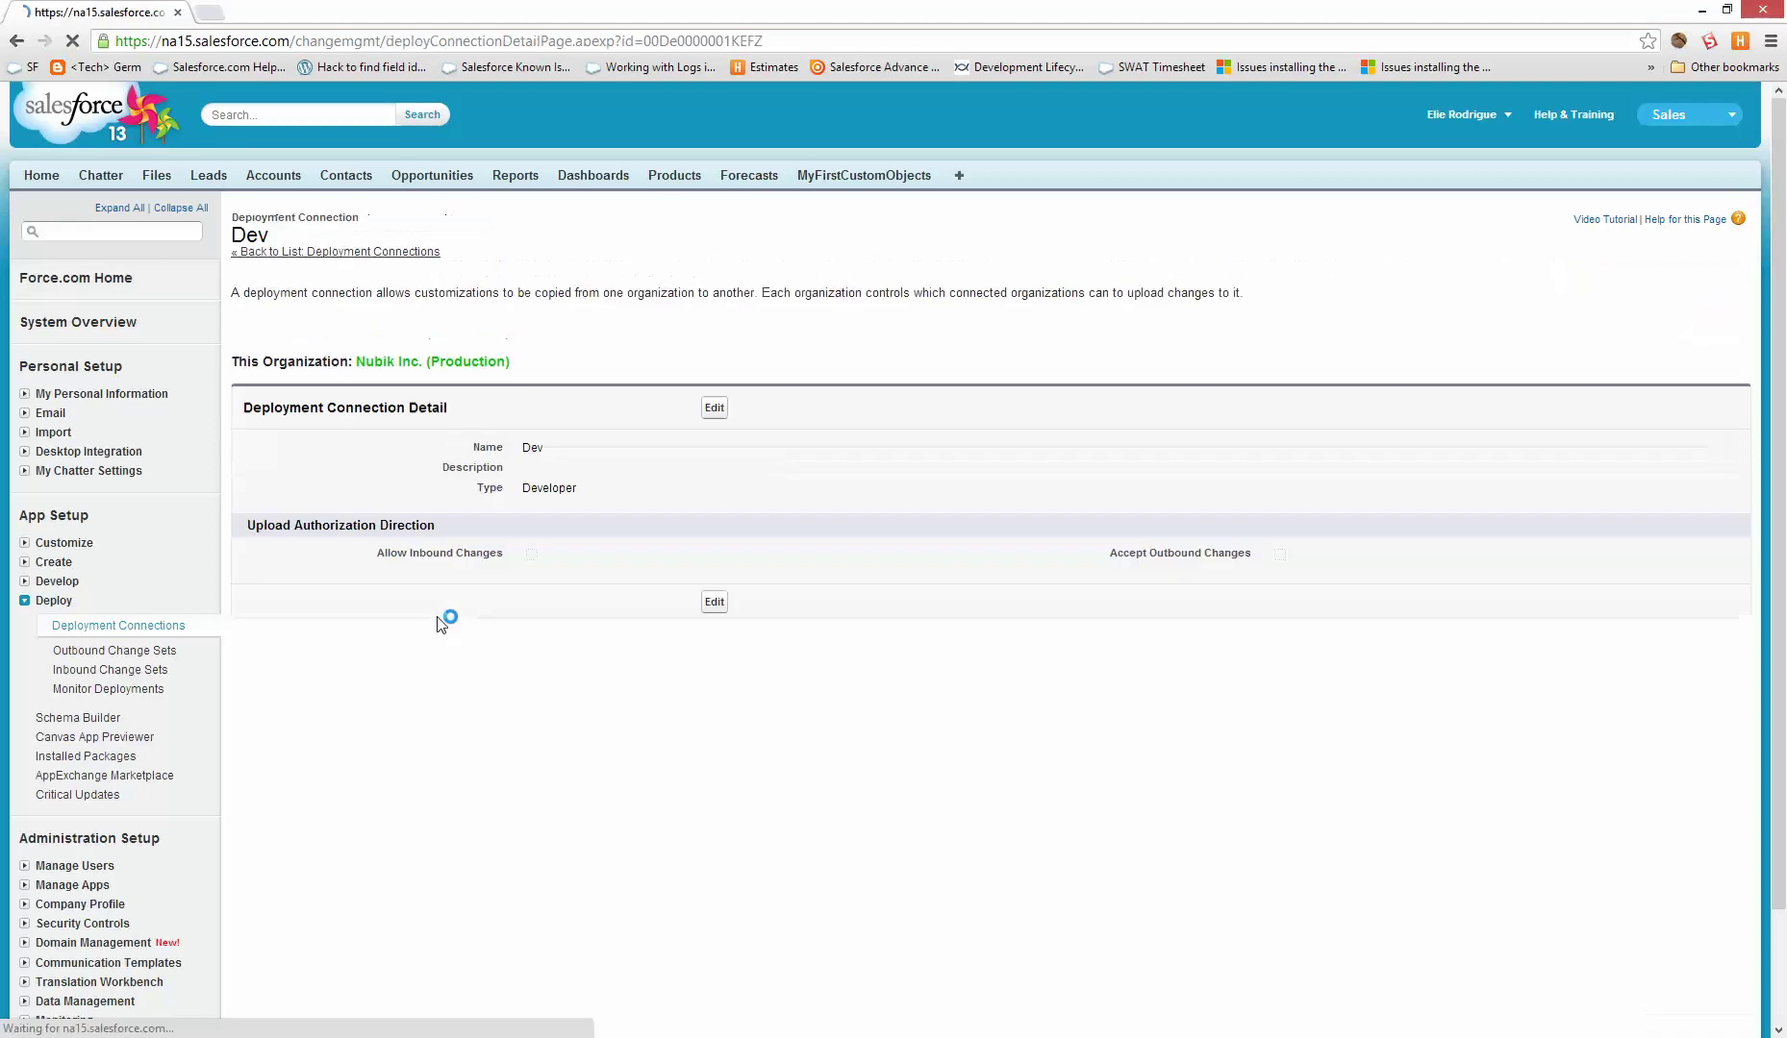
pyautogui.click(712, 413)
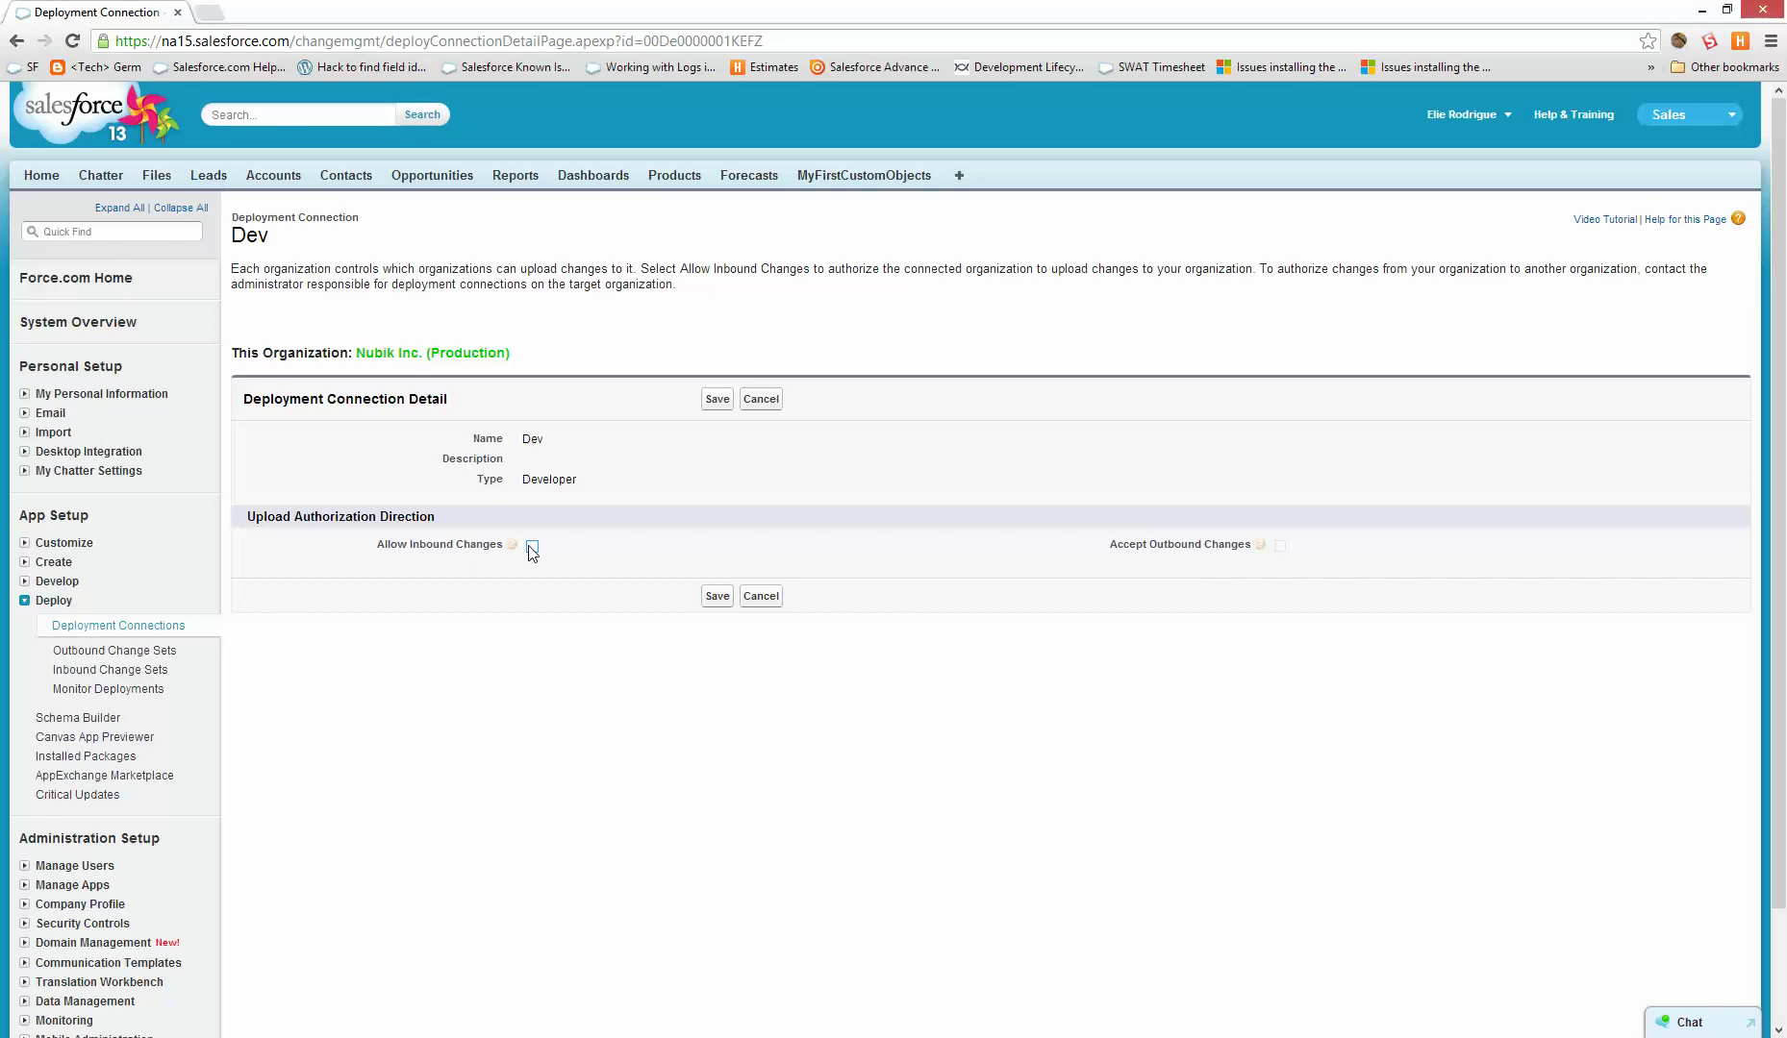
pyautogui.scroll(-3, 507, 621)
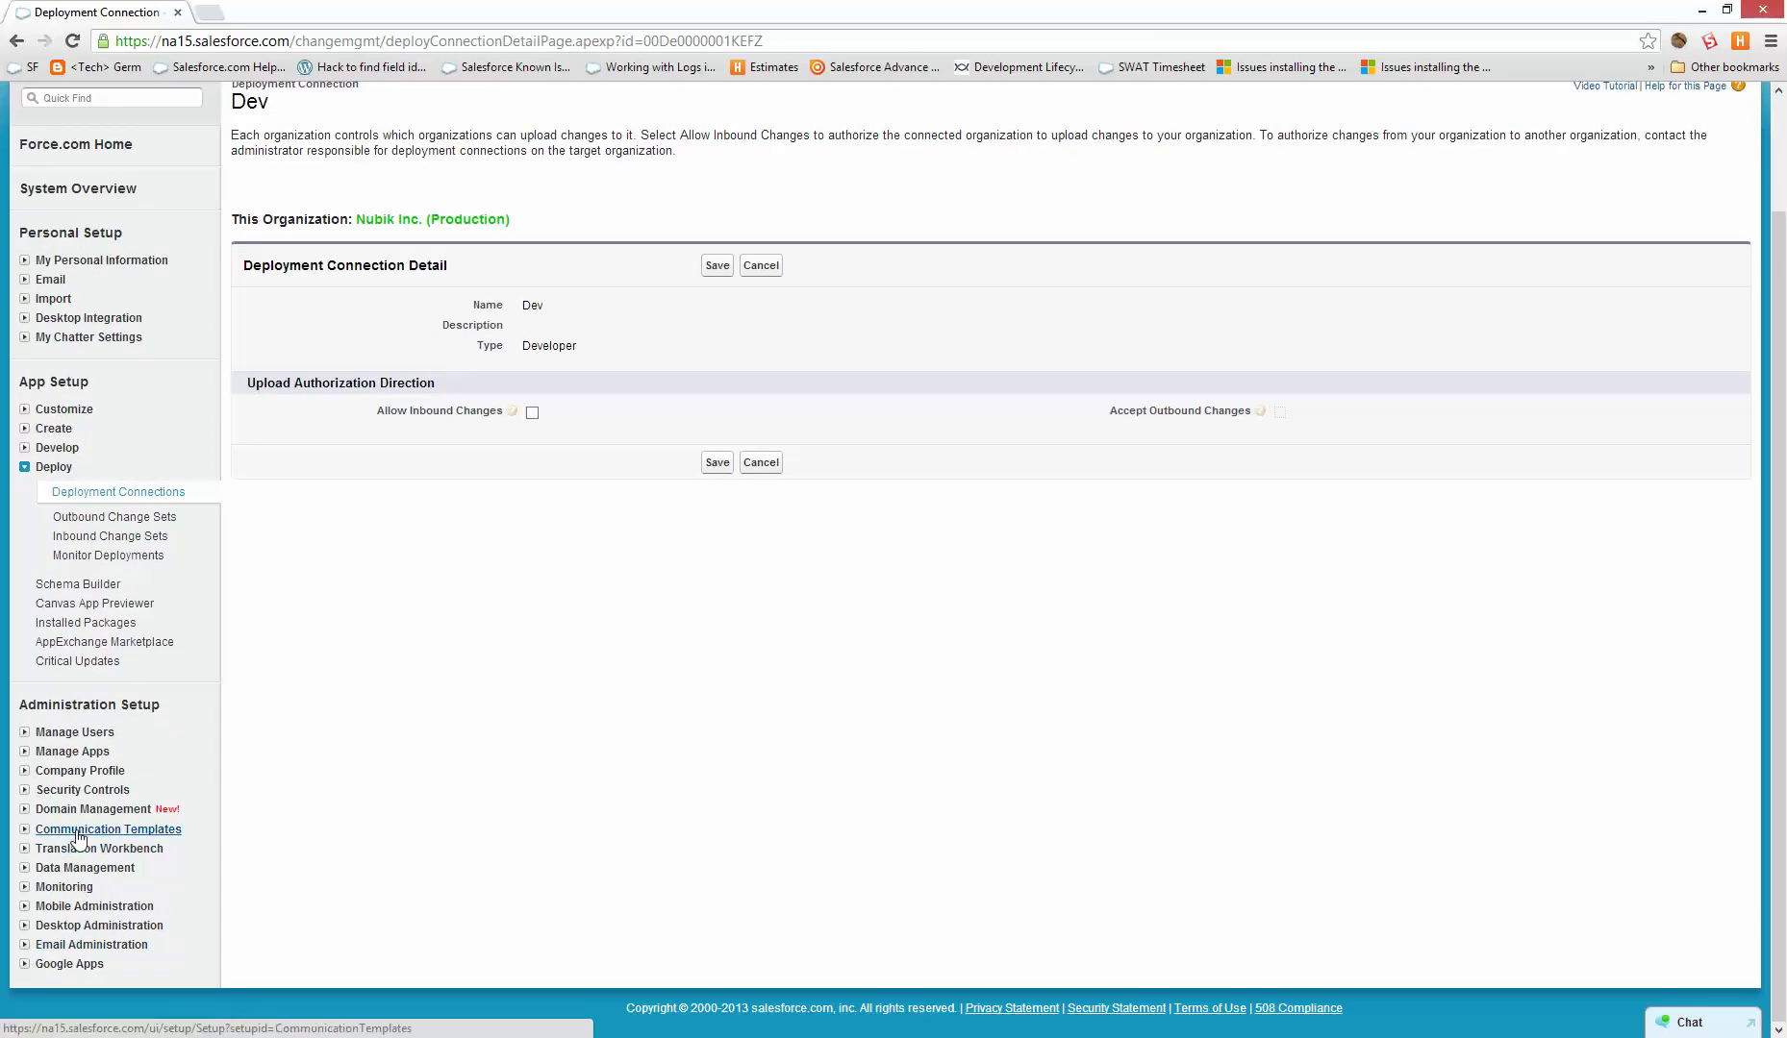
# - Log into the Dev sandbox from the Sandboxes list using the account password
pyautogui.click(94, 873)
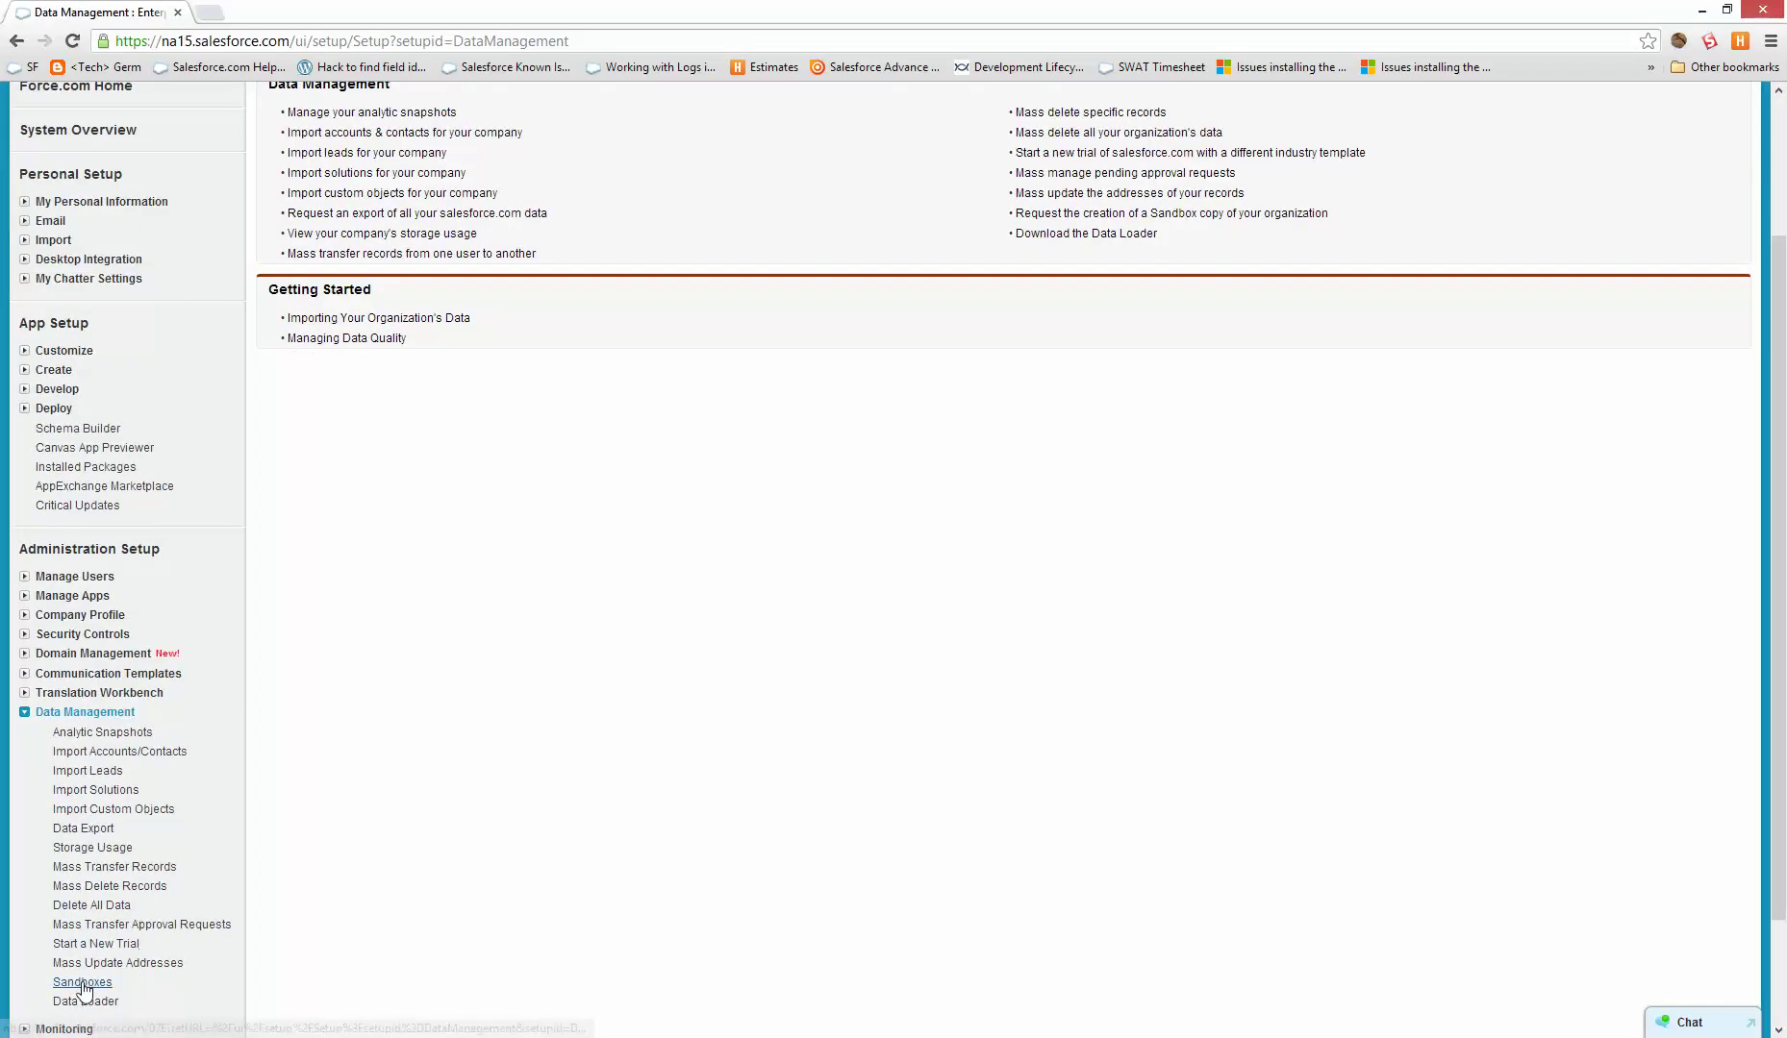
pyautogui.click(85, 983)
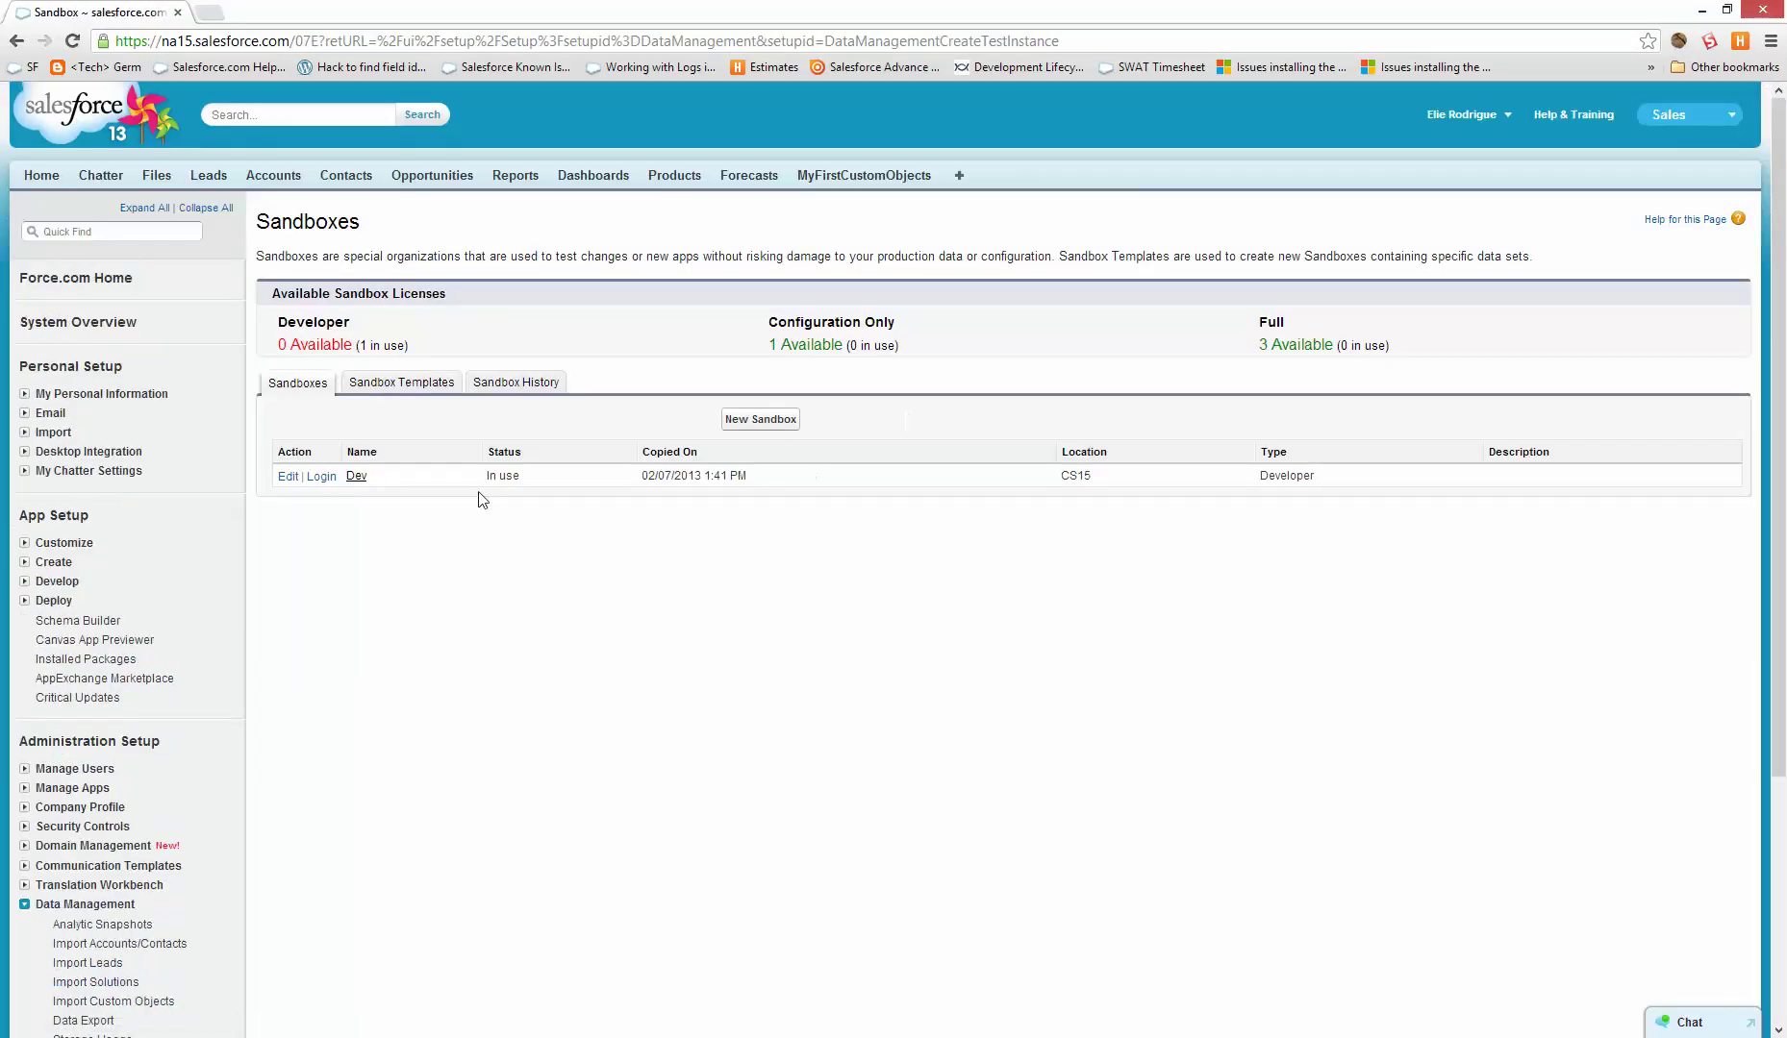
pyautogui.click(321, 477)
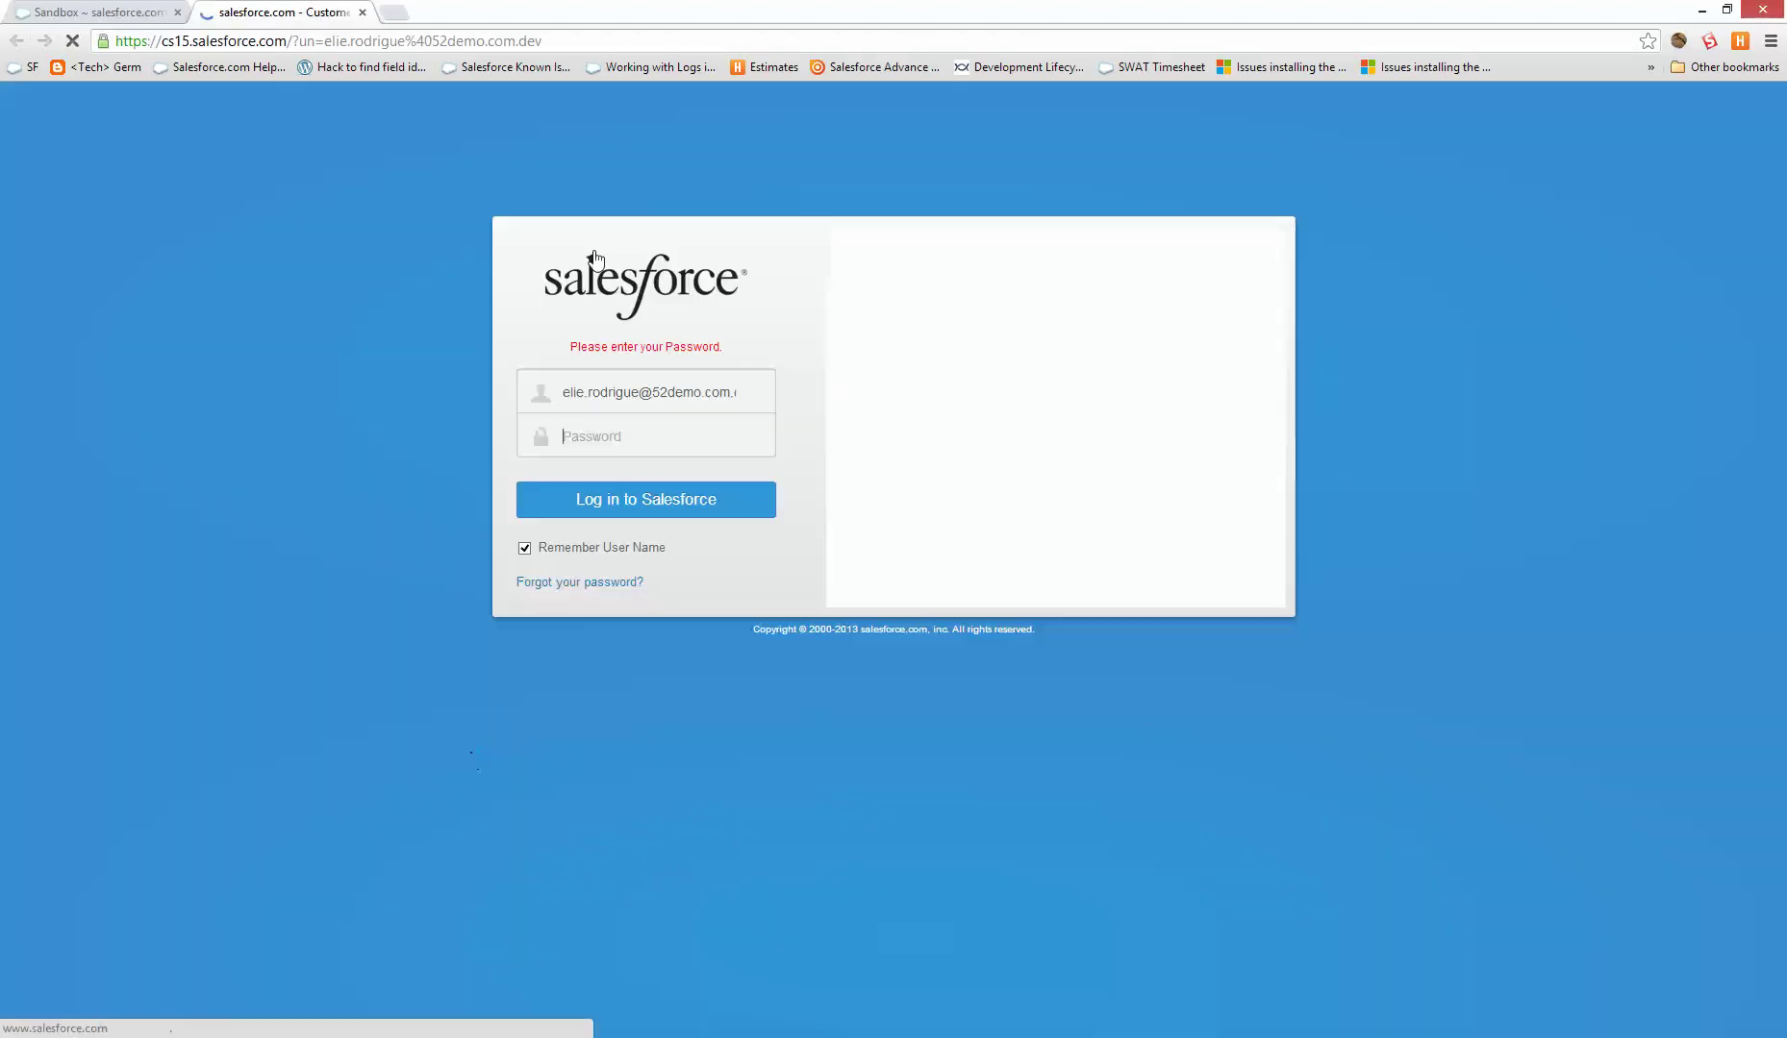
pyautogui.write('•••••••••')
pyautogui.click(678, 485)
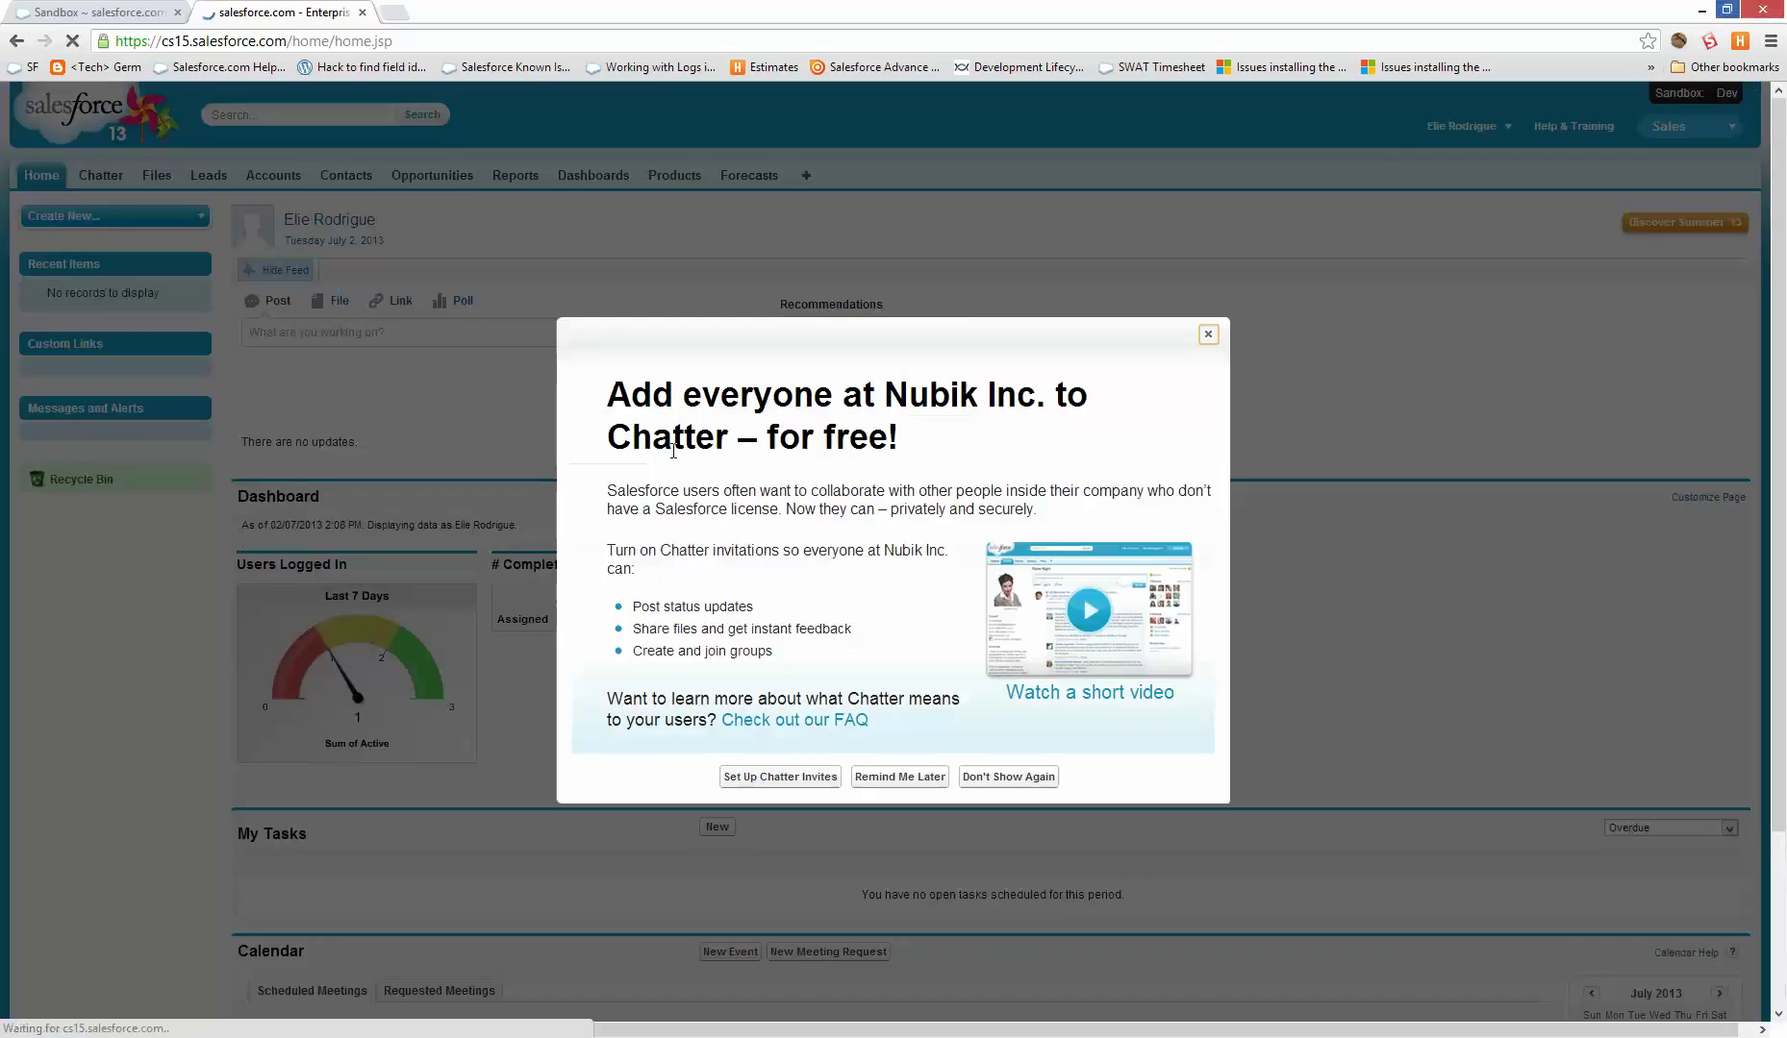
pyautogui.click(1208, 334)
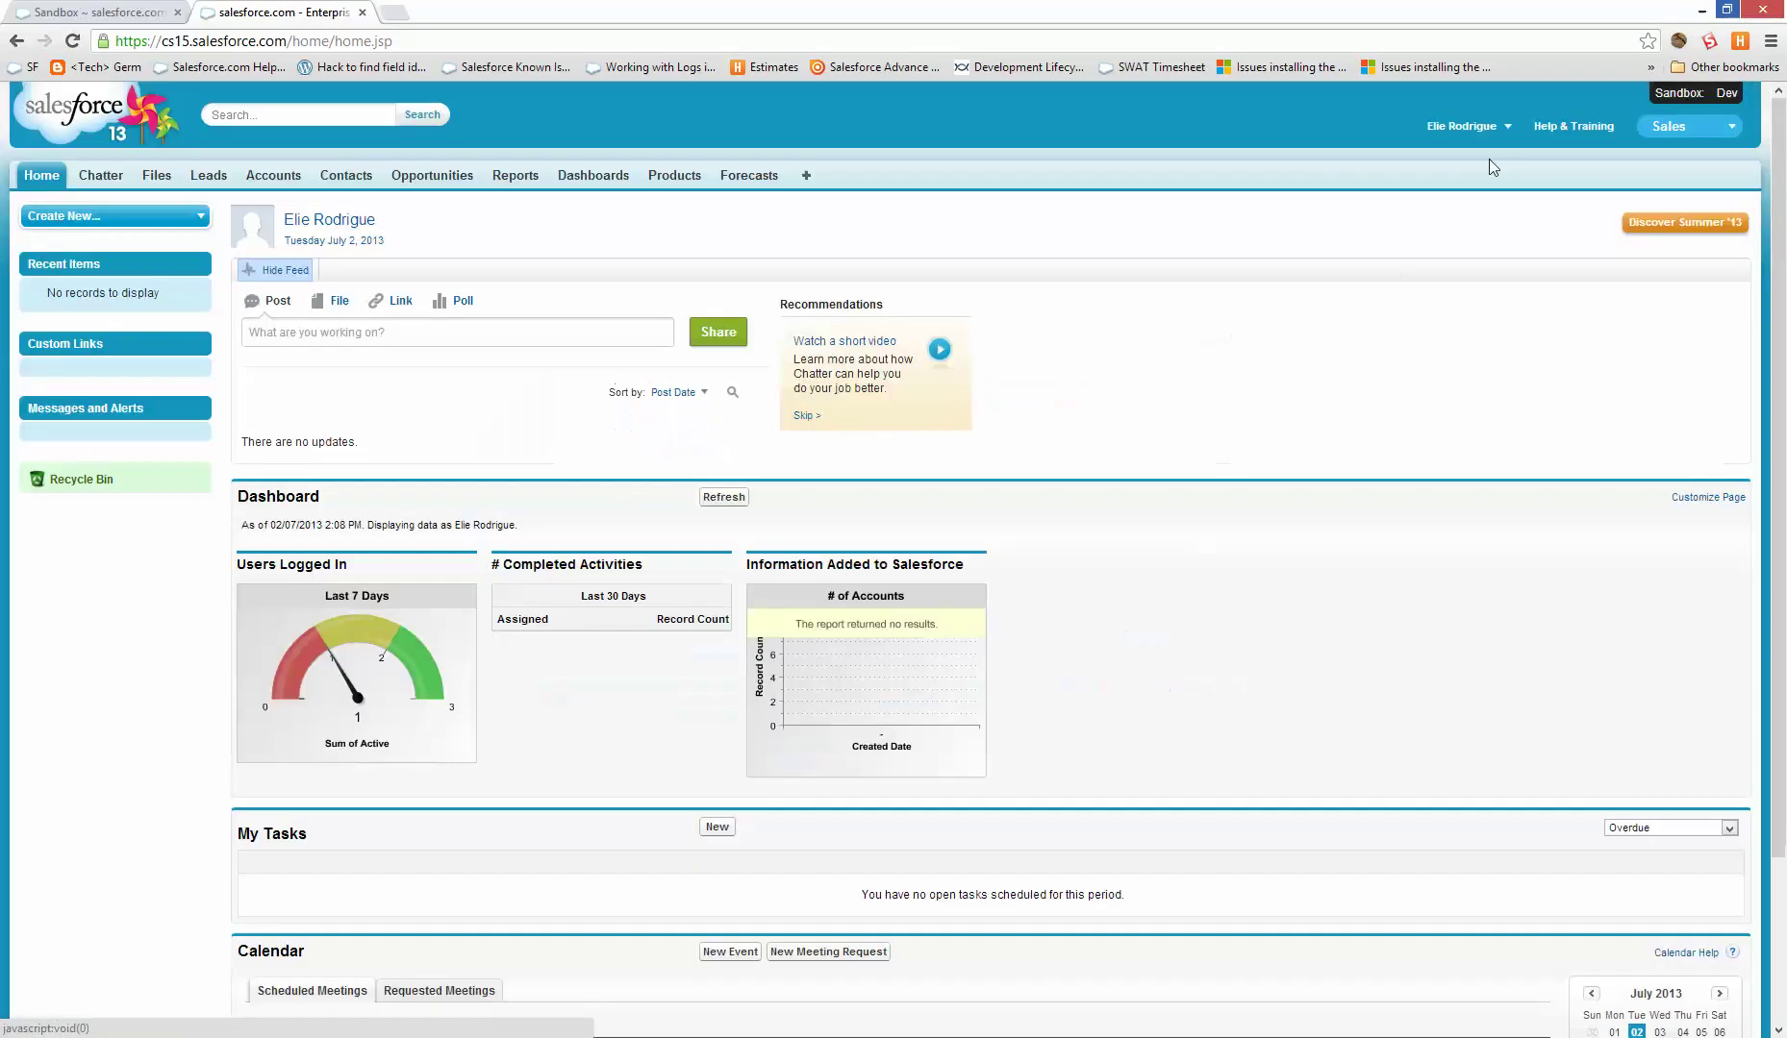
# - In the sandbox Setup, check the custom objects list, then go to Deploy
pyautogui.click(1472, 134)
pyautogui.click(1439, 185)
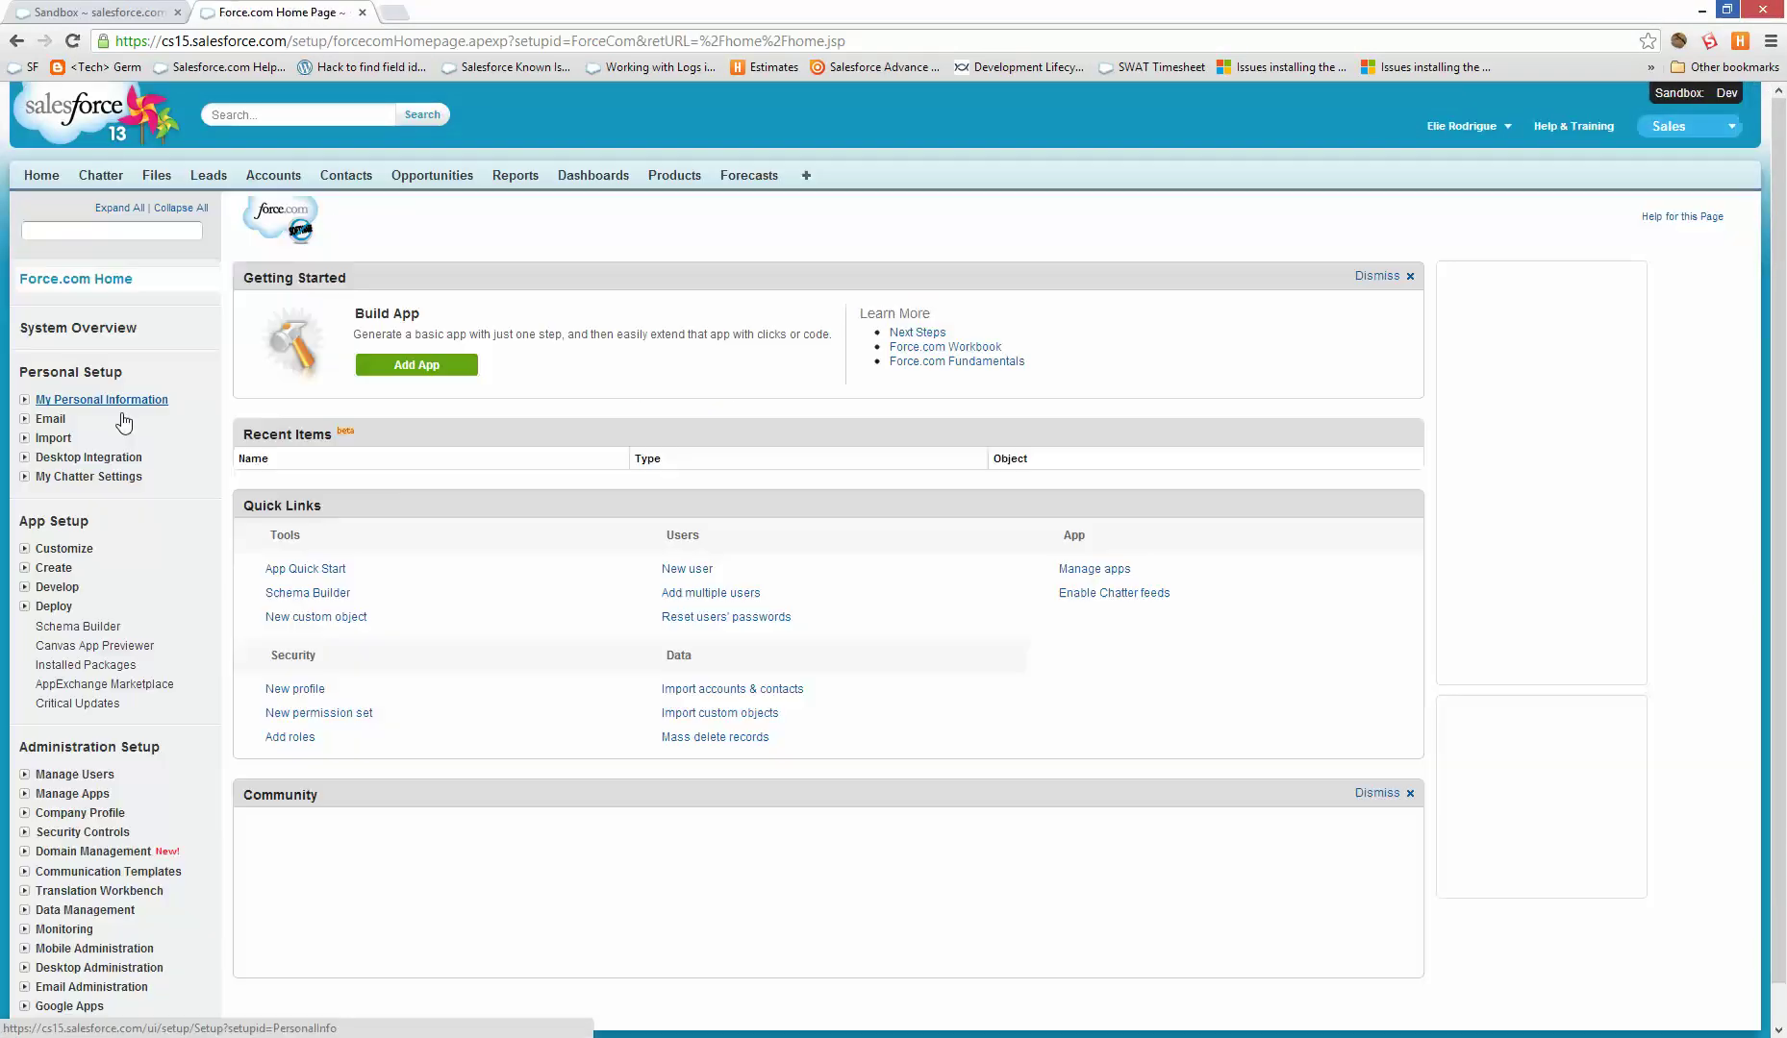
pyautogui.click(54, 568)
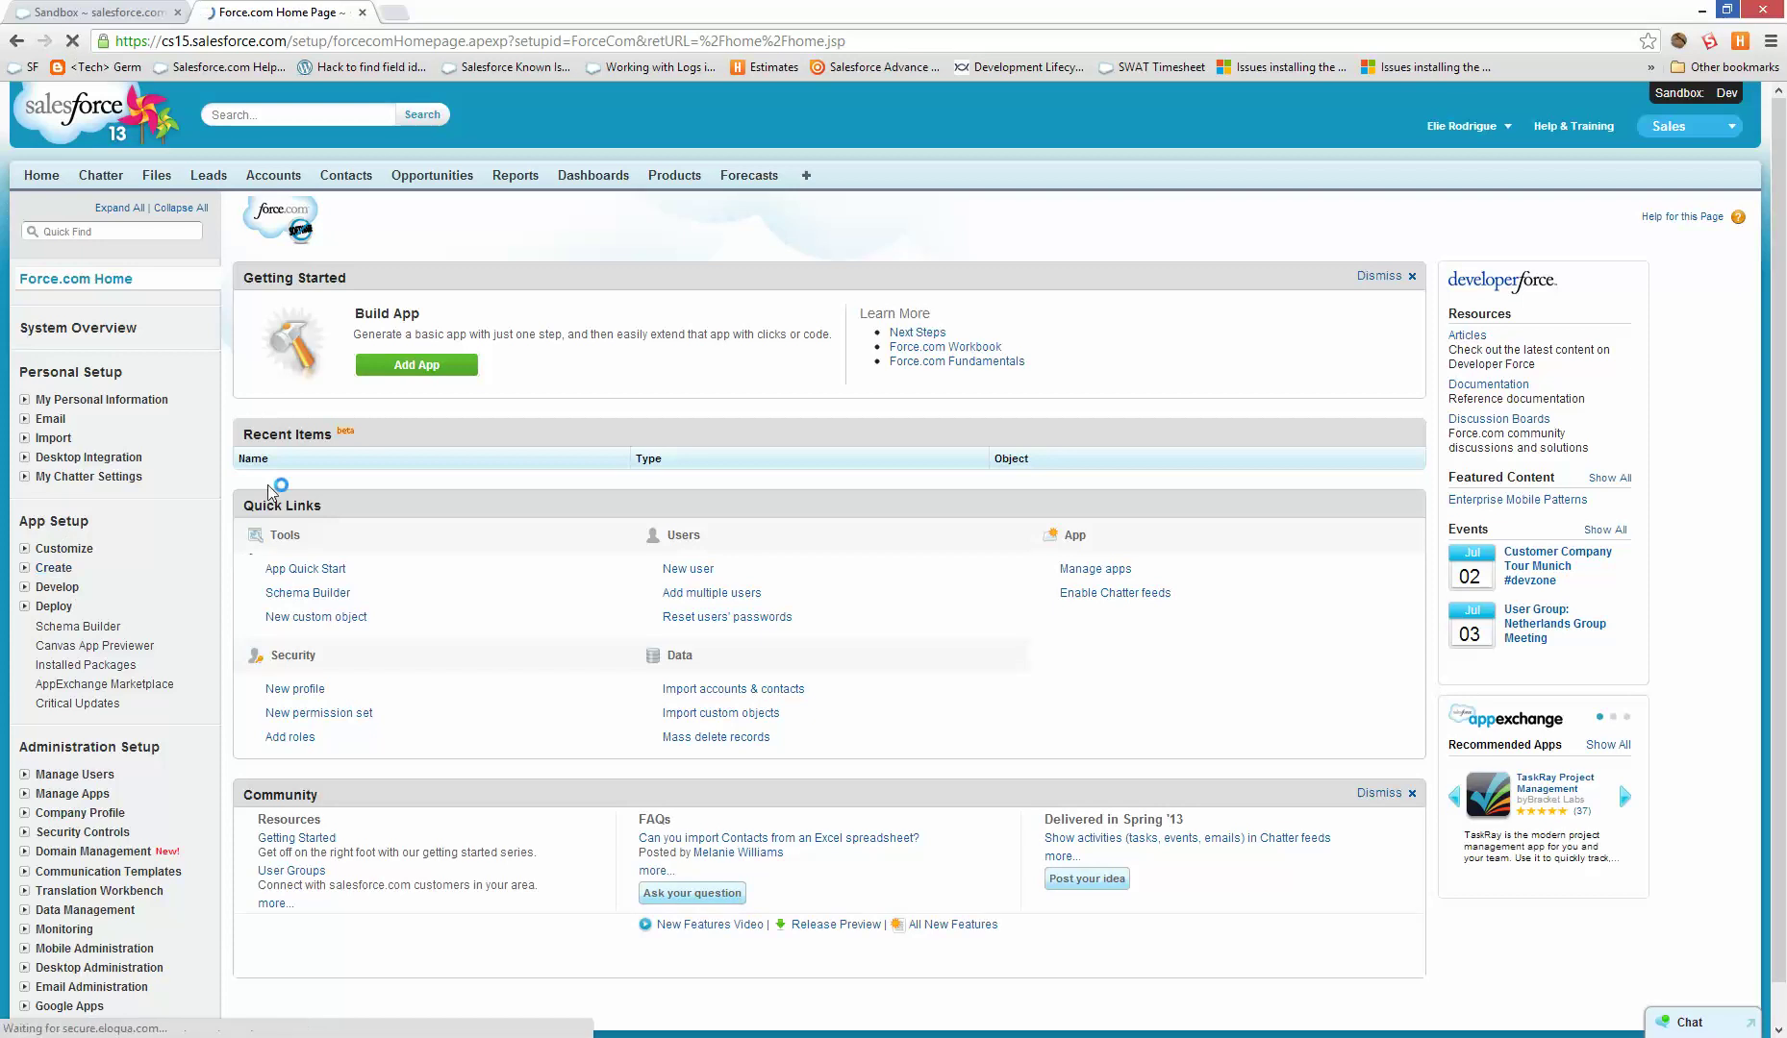
pyautogui.click(1103, 448)
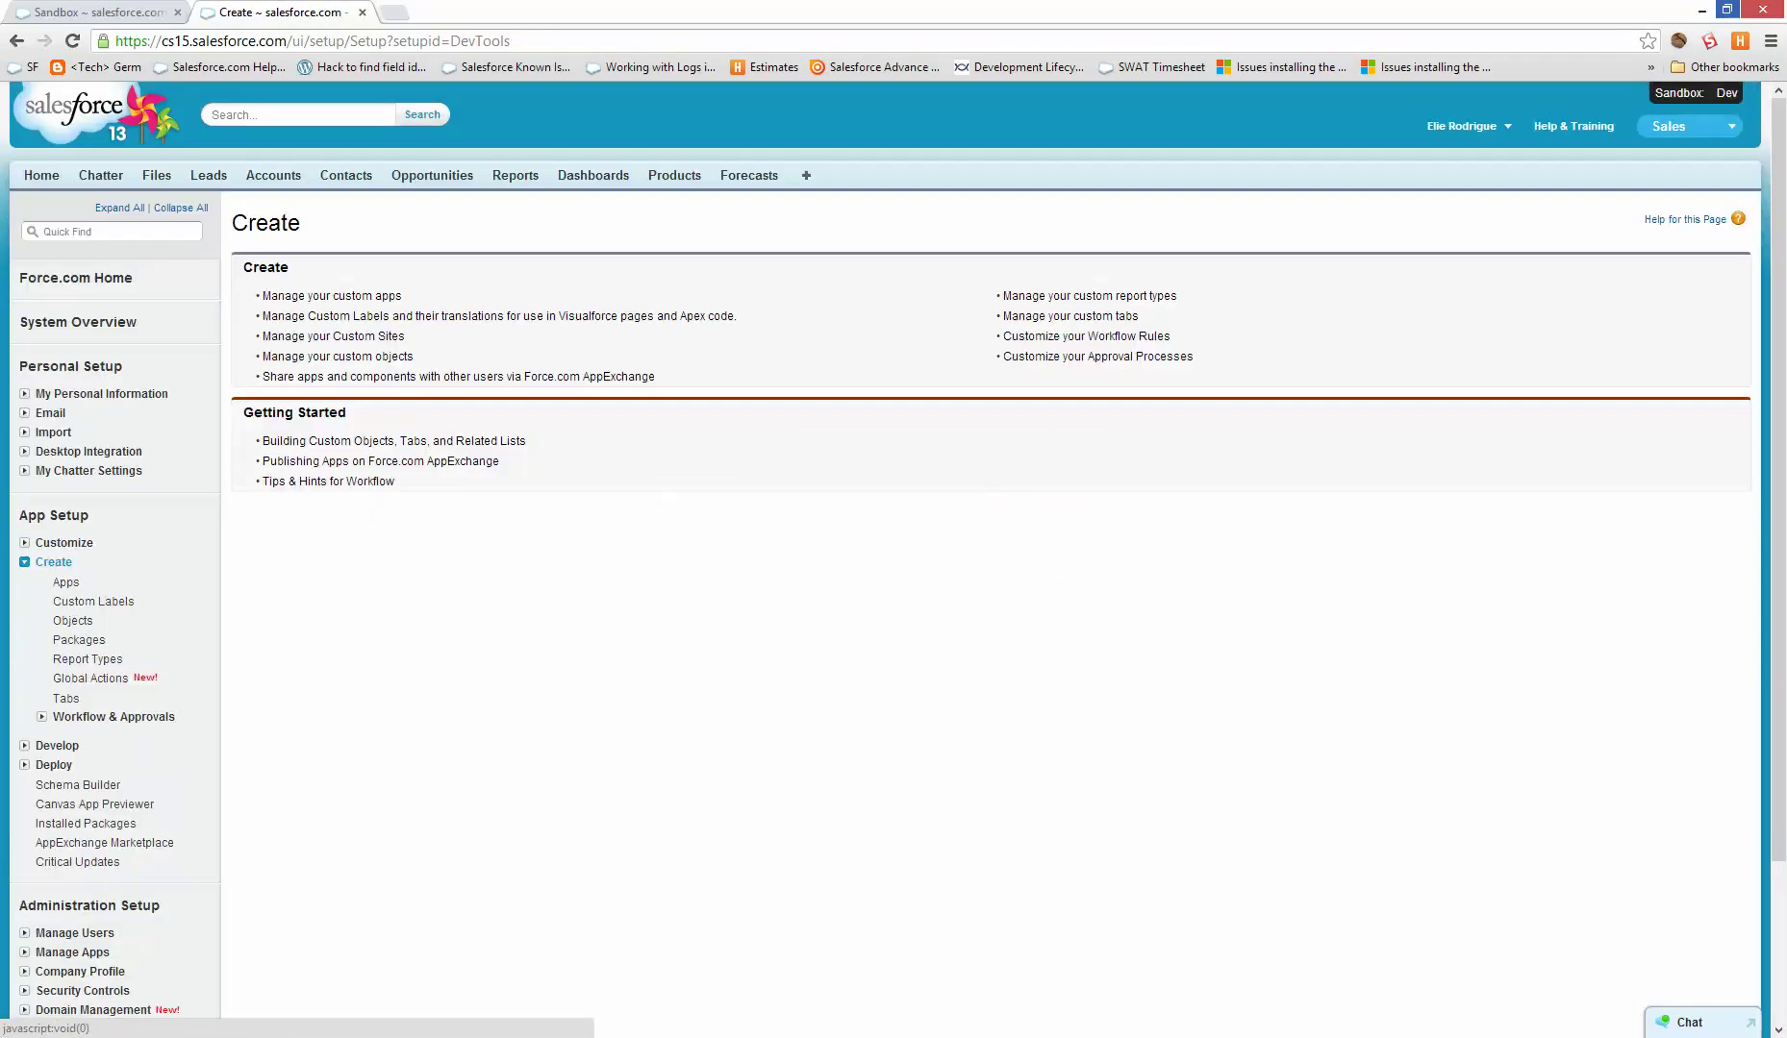
pyautogui.click(60, 623)
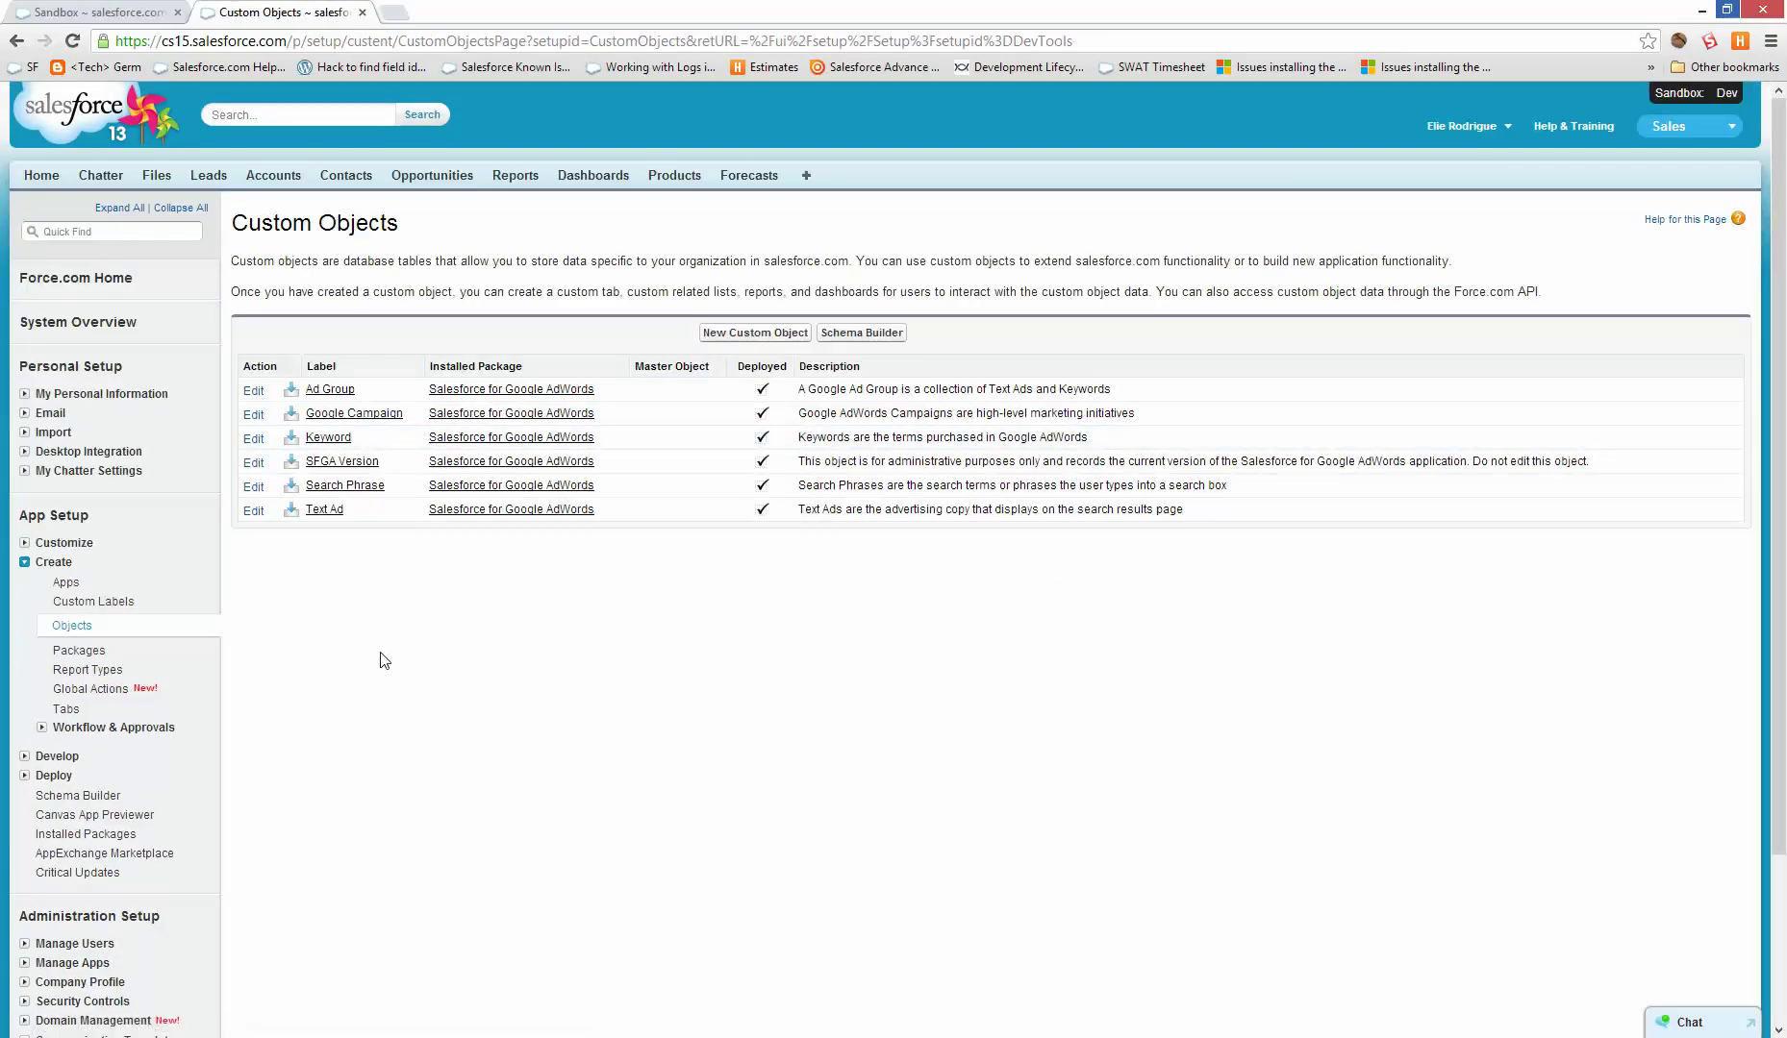
pyautogui.scroll(-2, 163, 712)
pyautogui.click(56, 582)
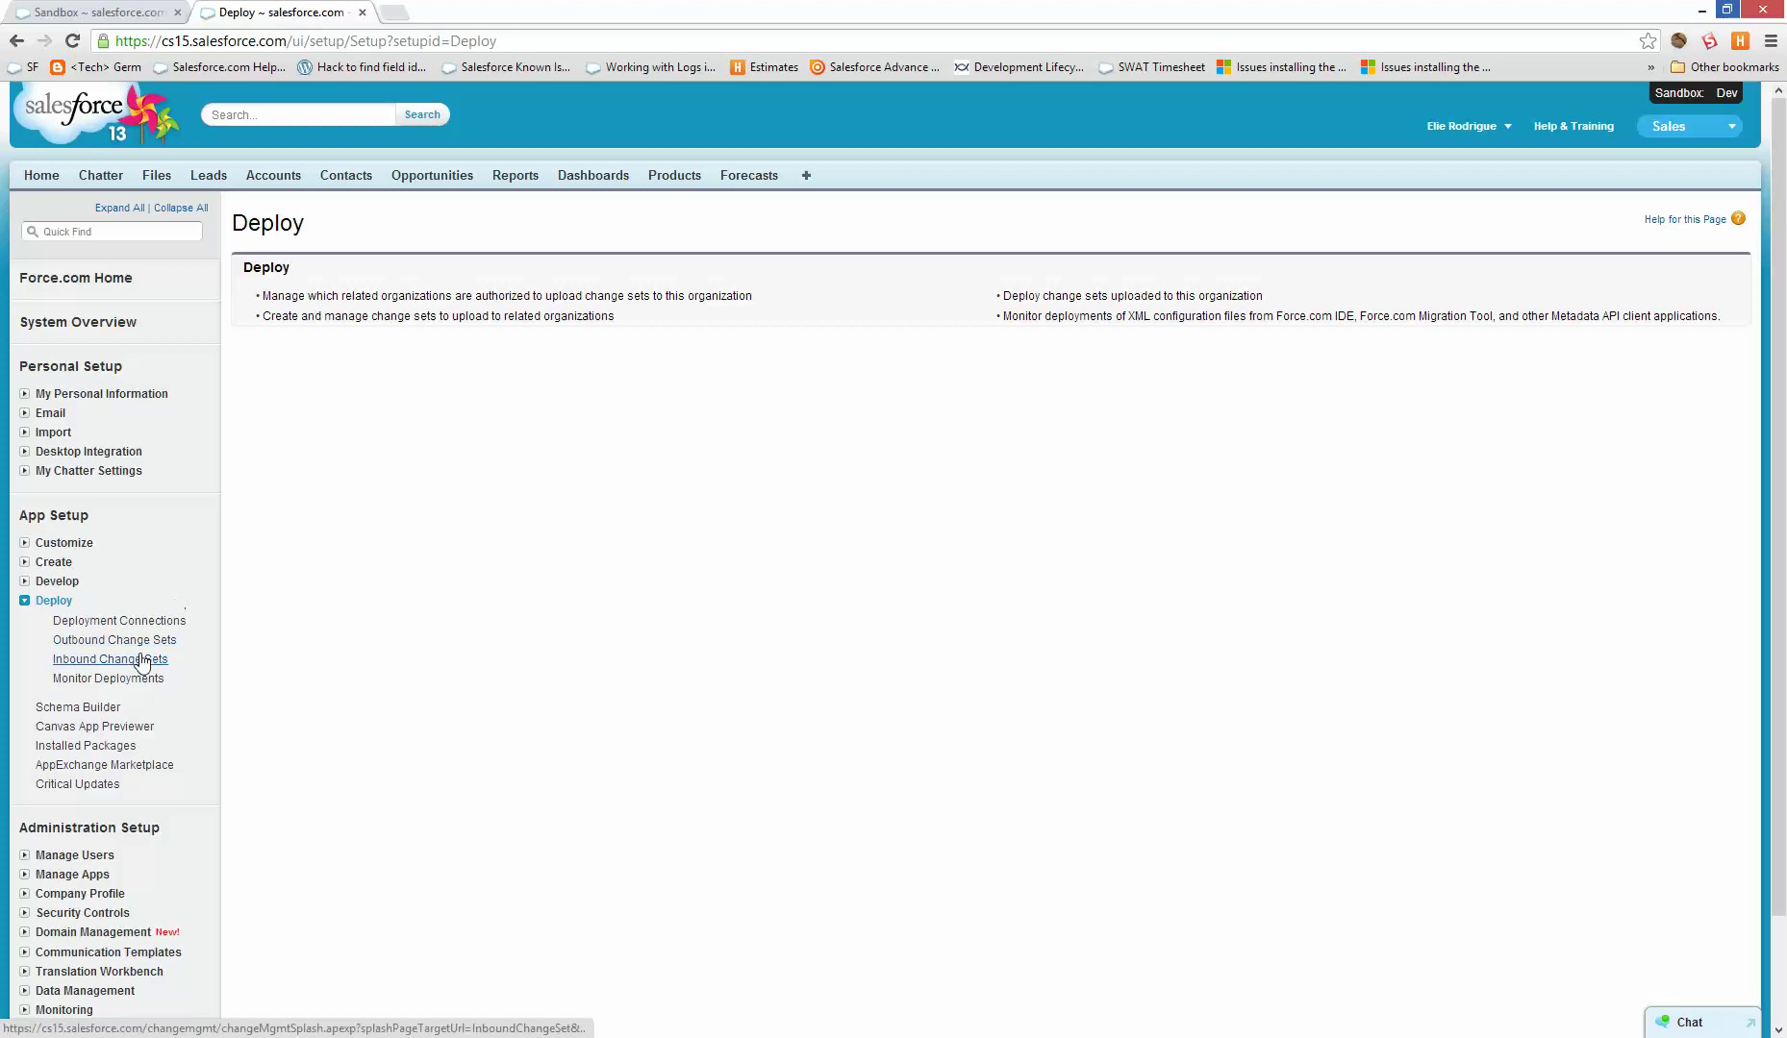
# - Go to the Dev sandbox's Deployment Connections list
pyautogui.click(154, 621)
pyautogui.scroll(-2, 940, 699)
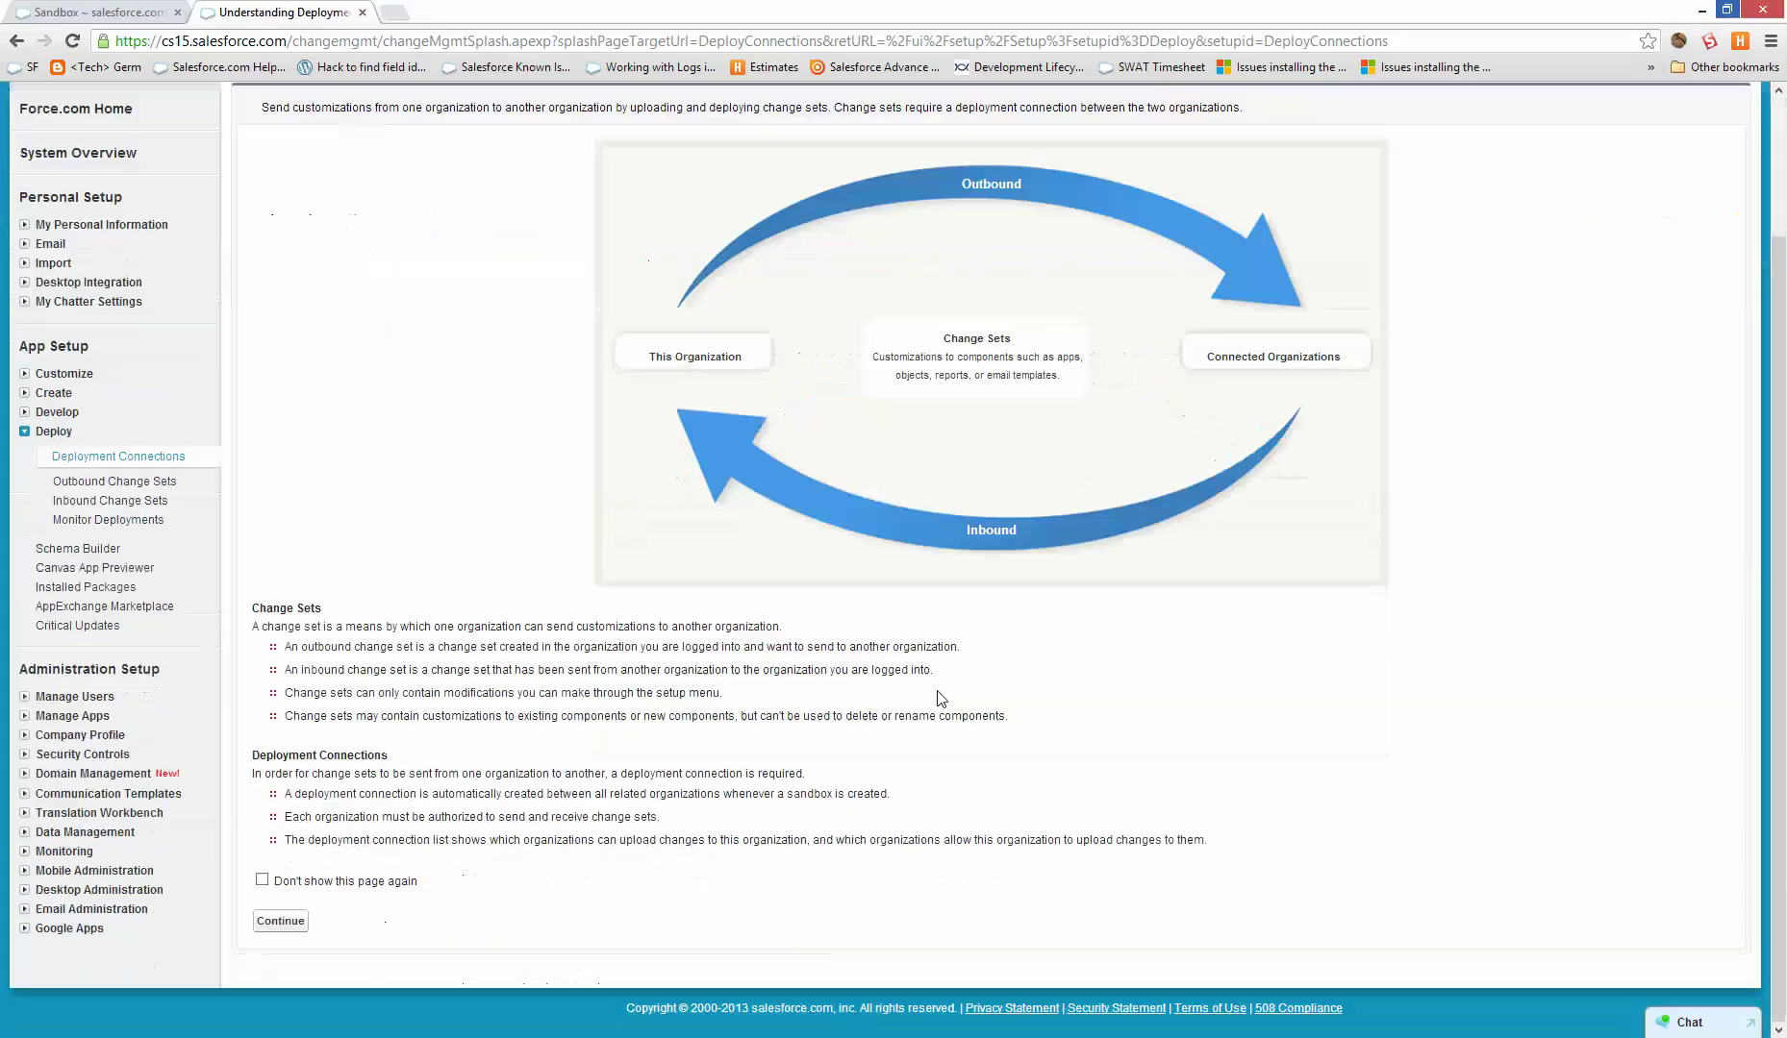
pyautogui.click(302, 923)
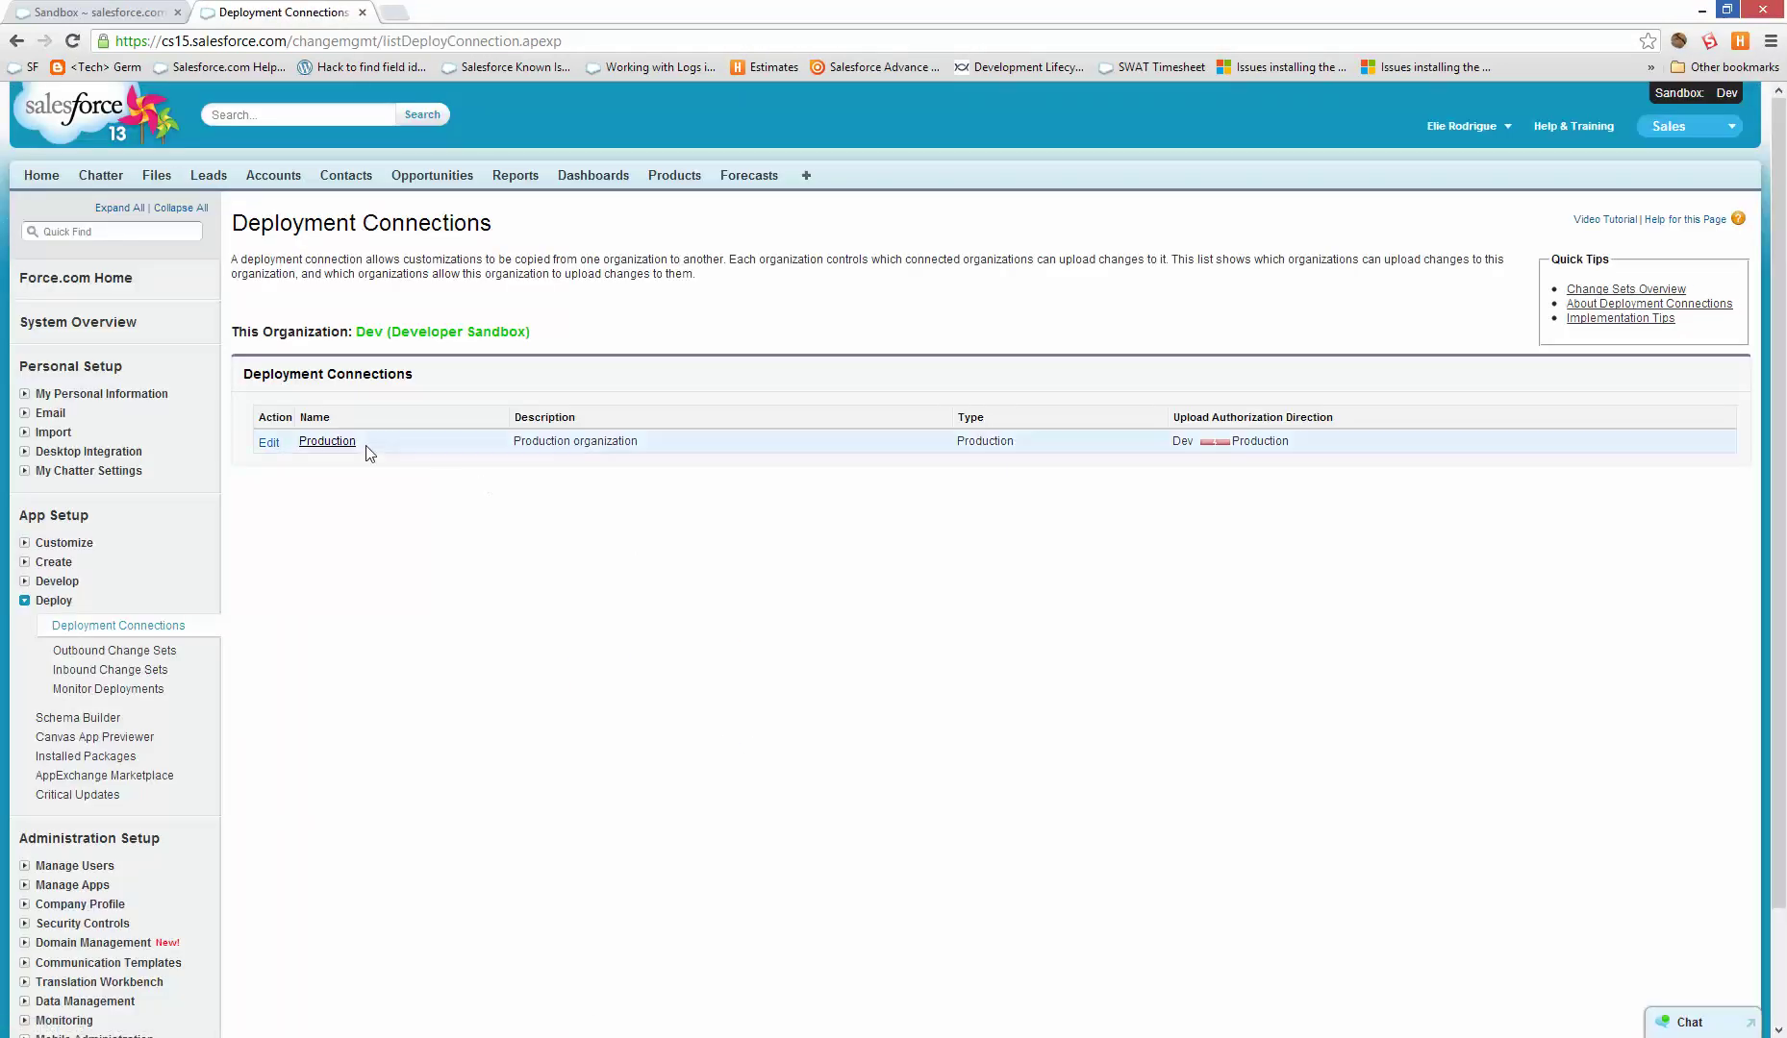
pyautogui.moveTo(1278, 444); pyautogui.dragTo(1189, 445)
pyautogui.click(905, 487)
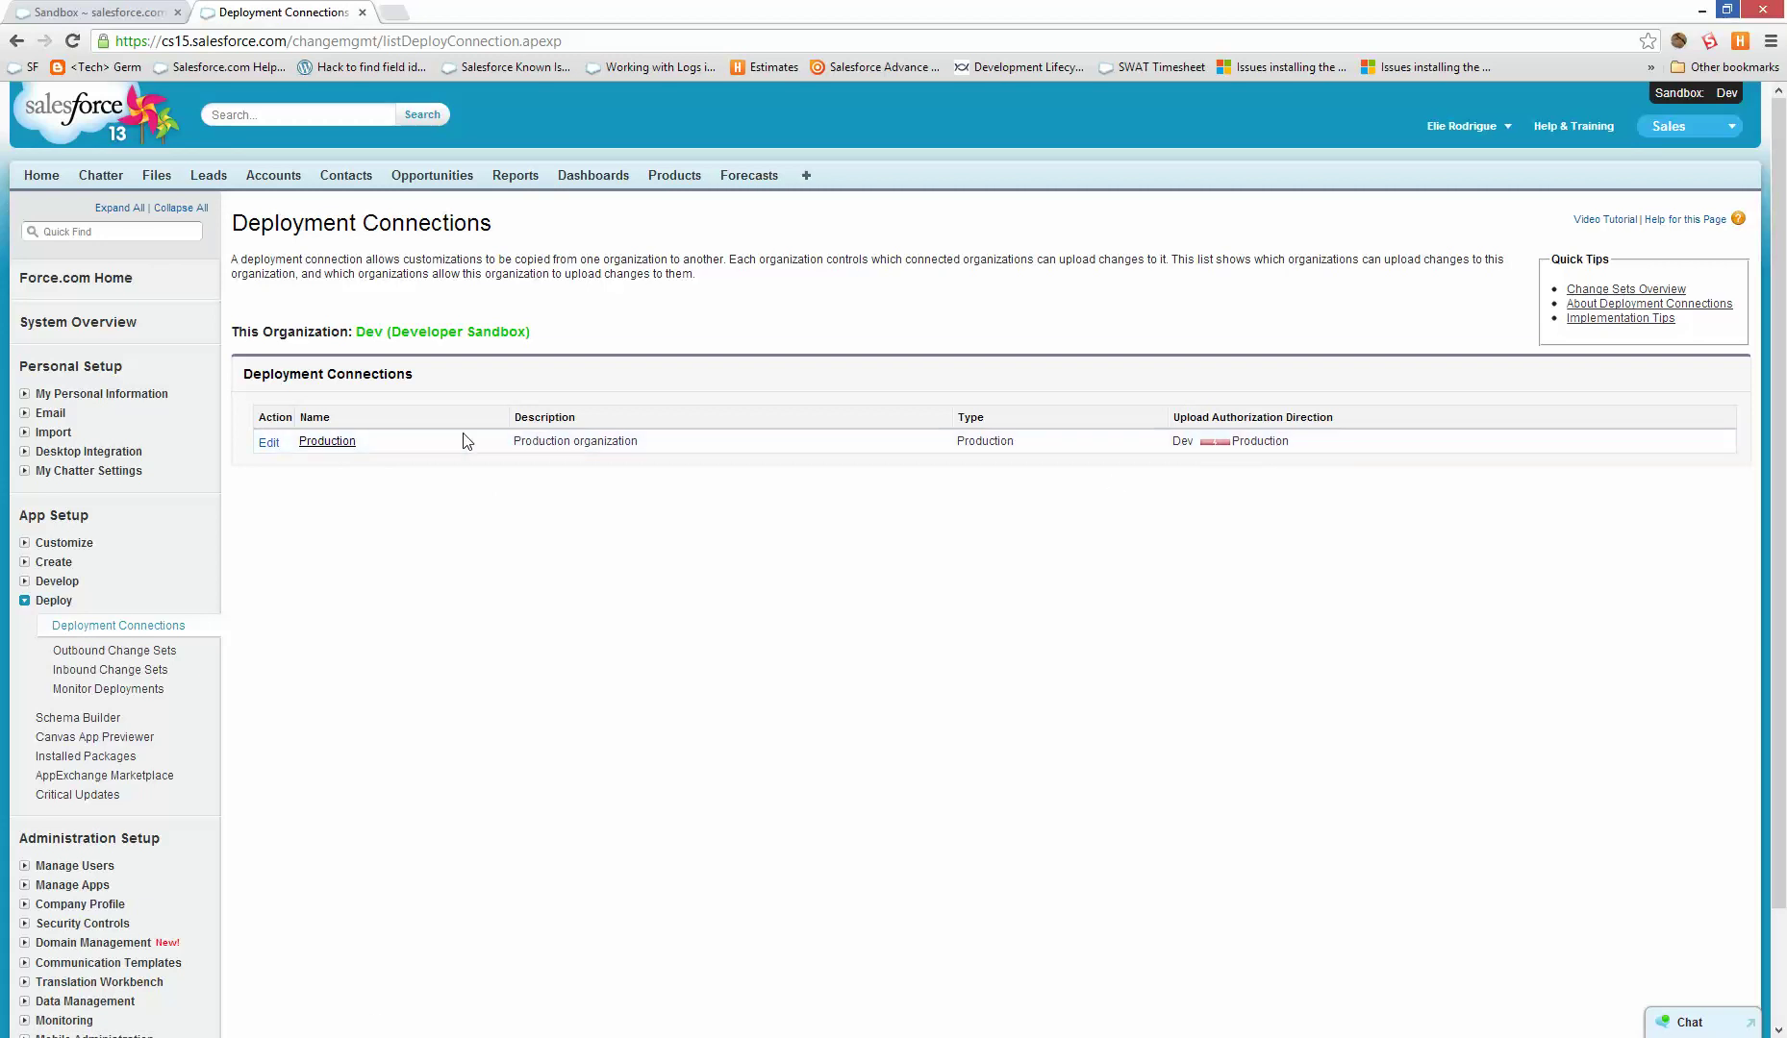
# - Set the Production connection to Allow Inbound Changes, then return to the production Sandboxes tab
pyautogui.click(344, 445)
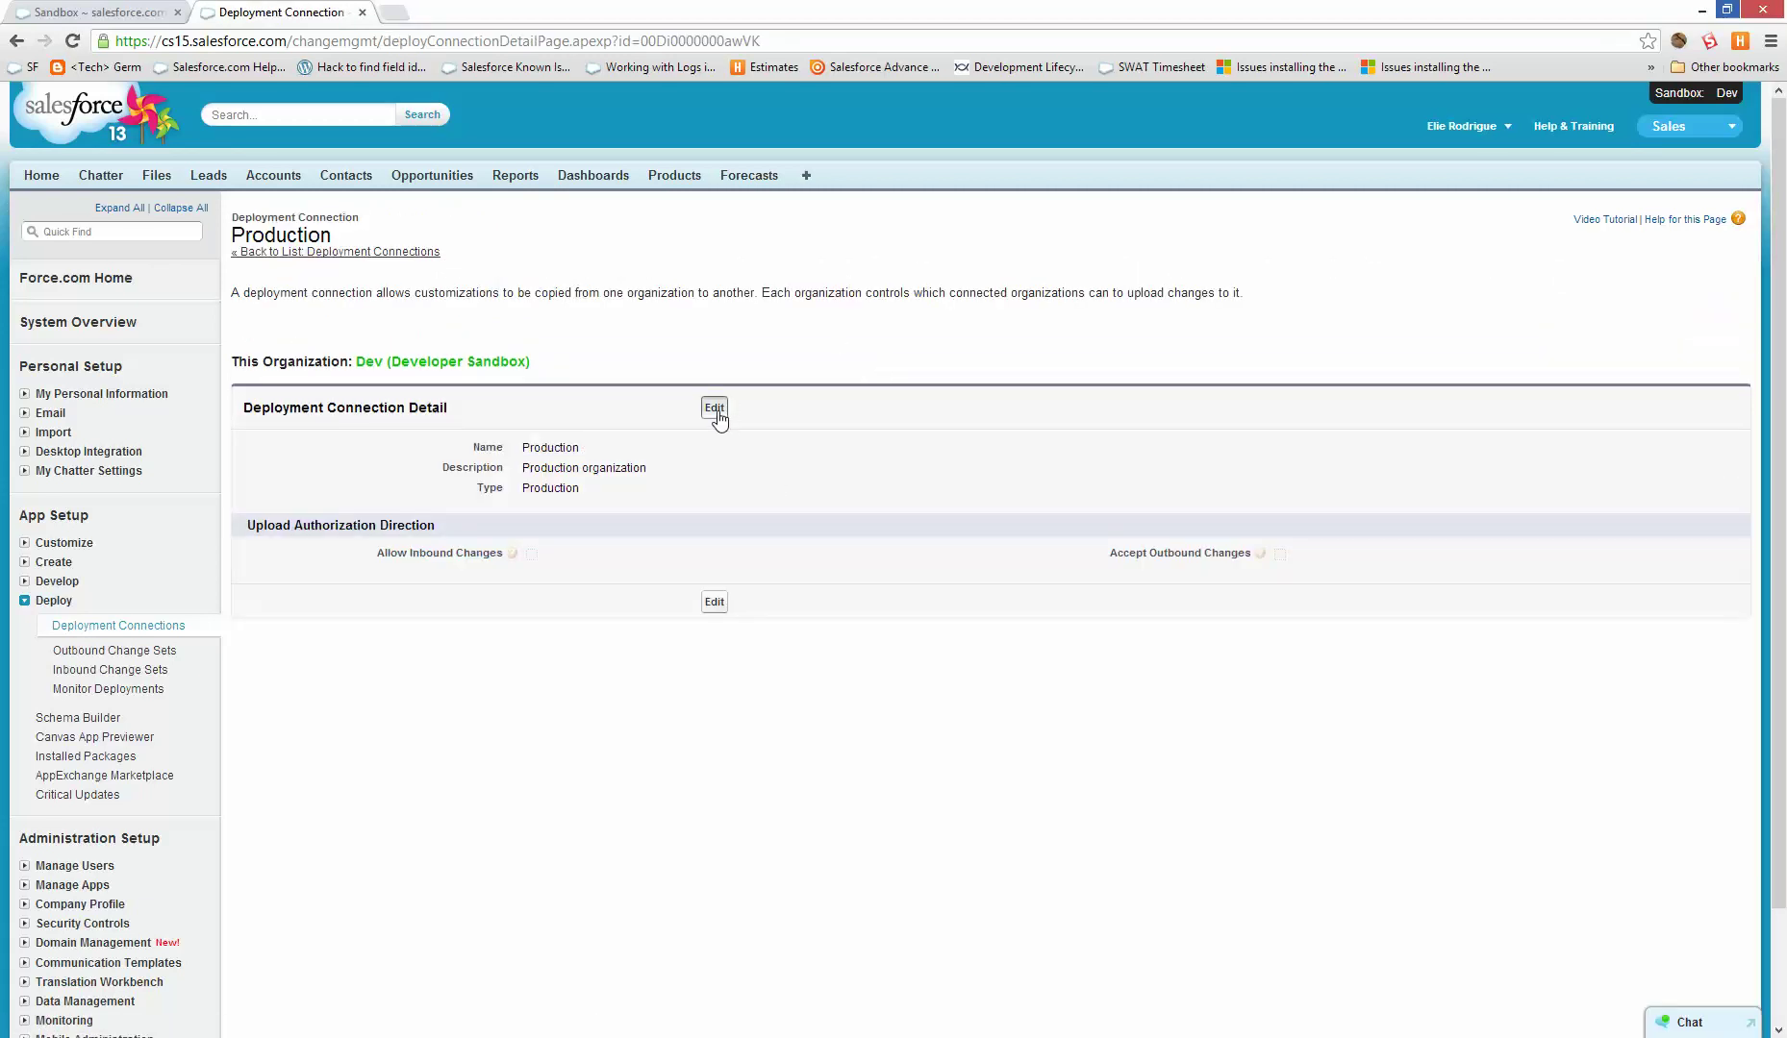
pyautogui.click(714, 409)
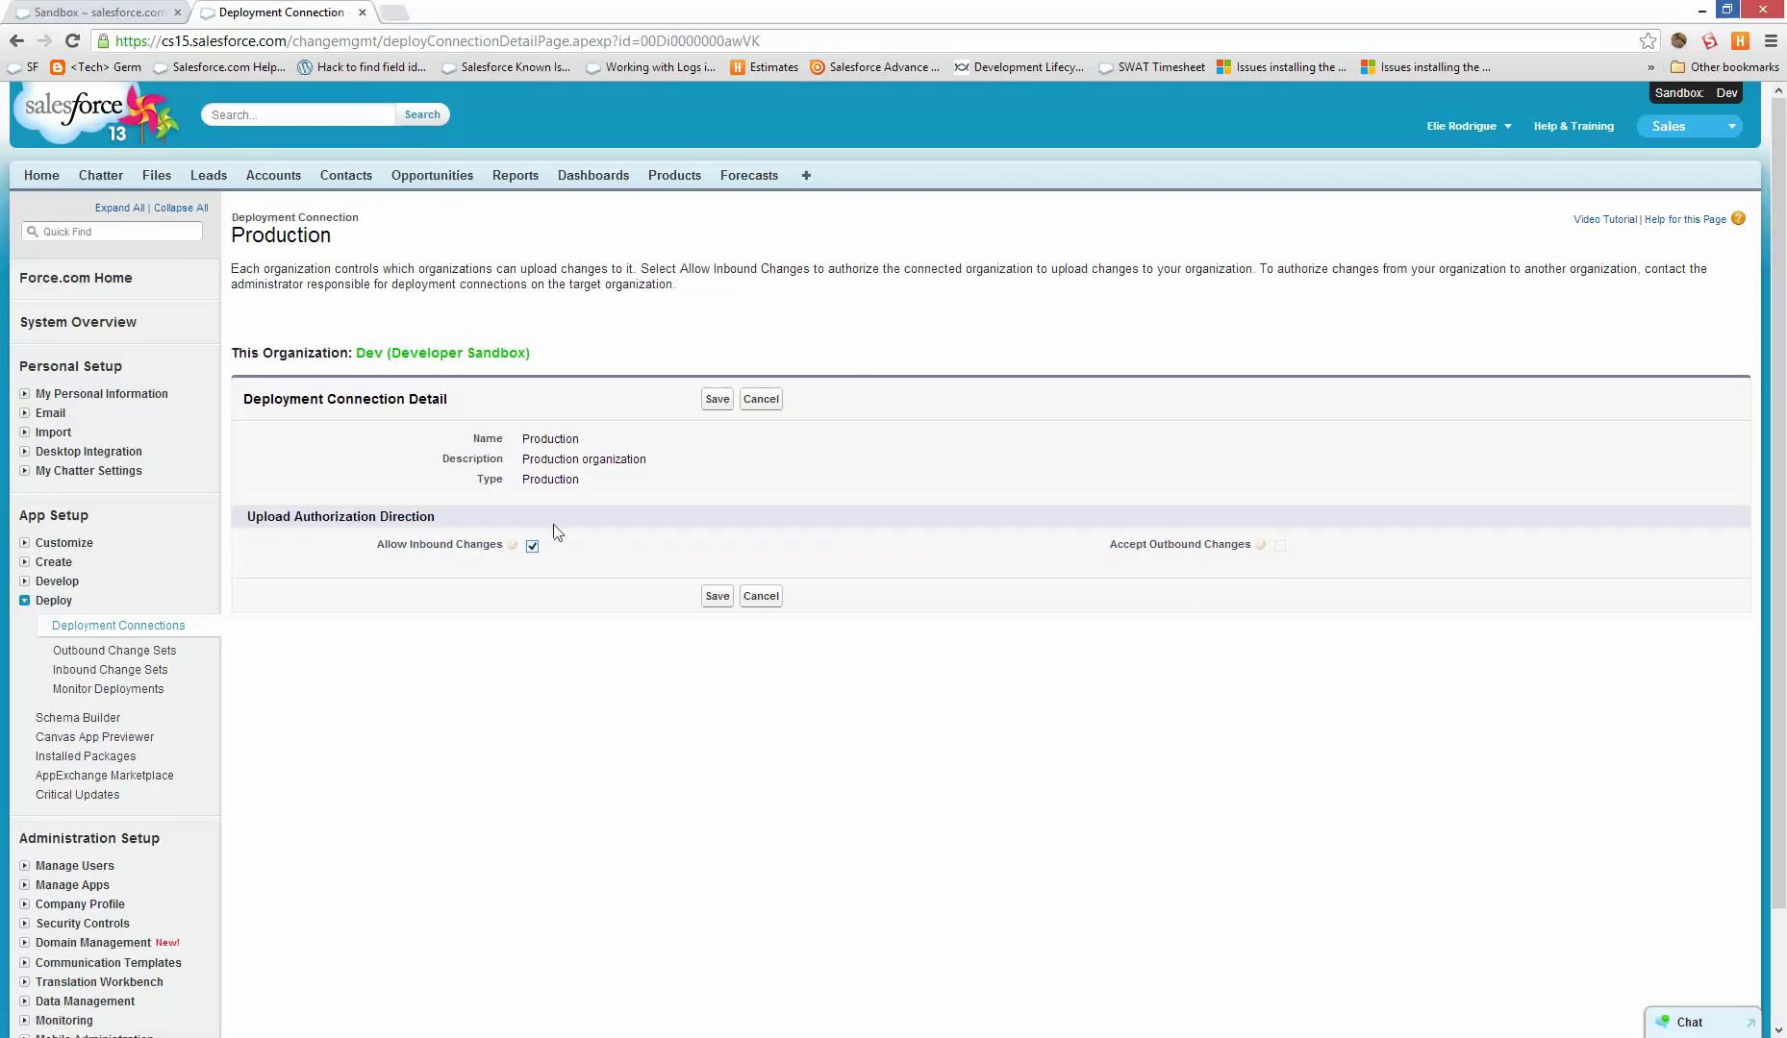
pyautogui.click(717, 400)
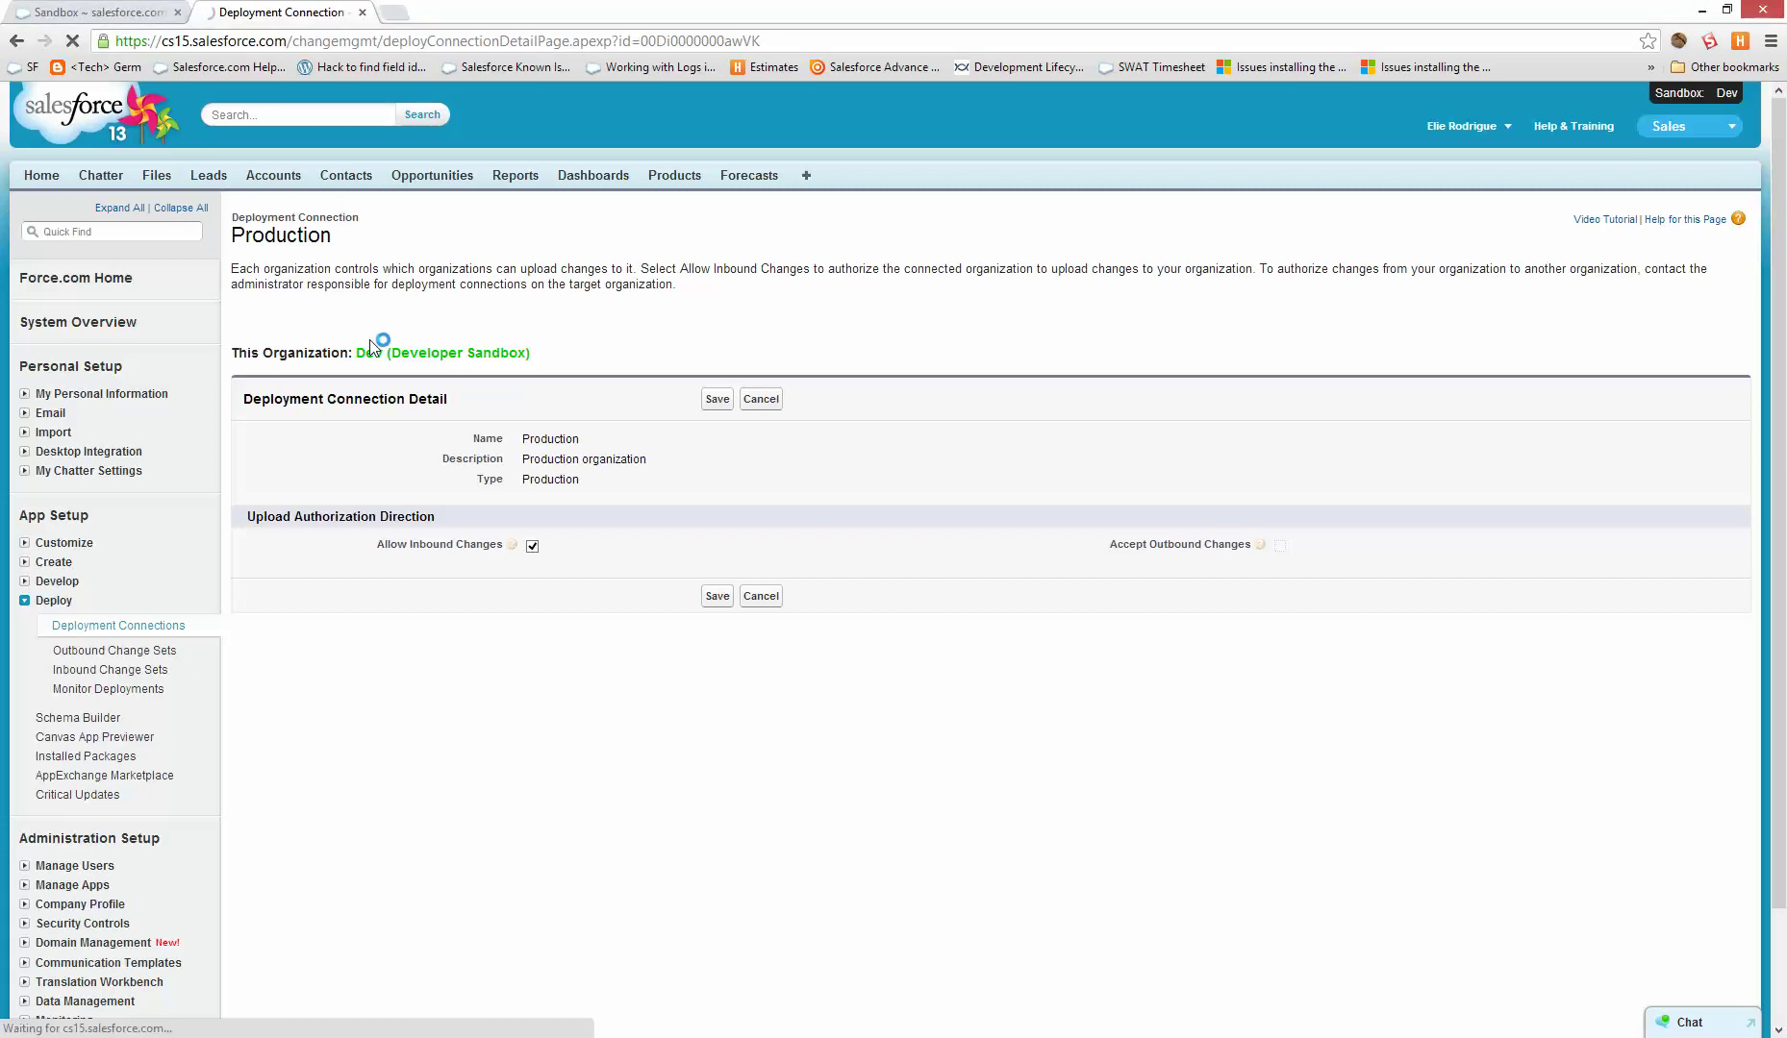
pyautogui.click(189, 11)
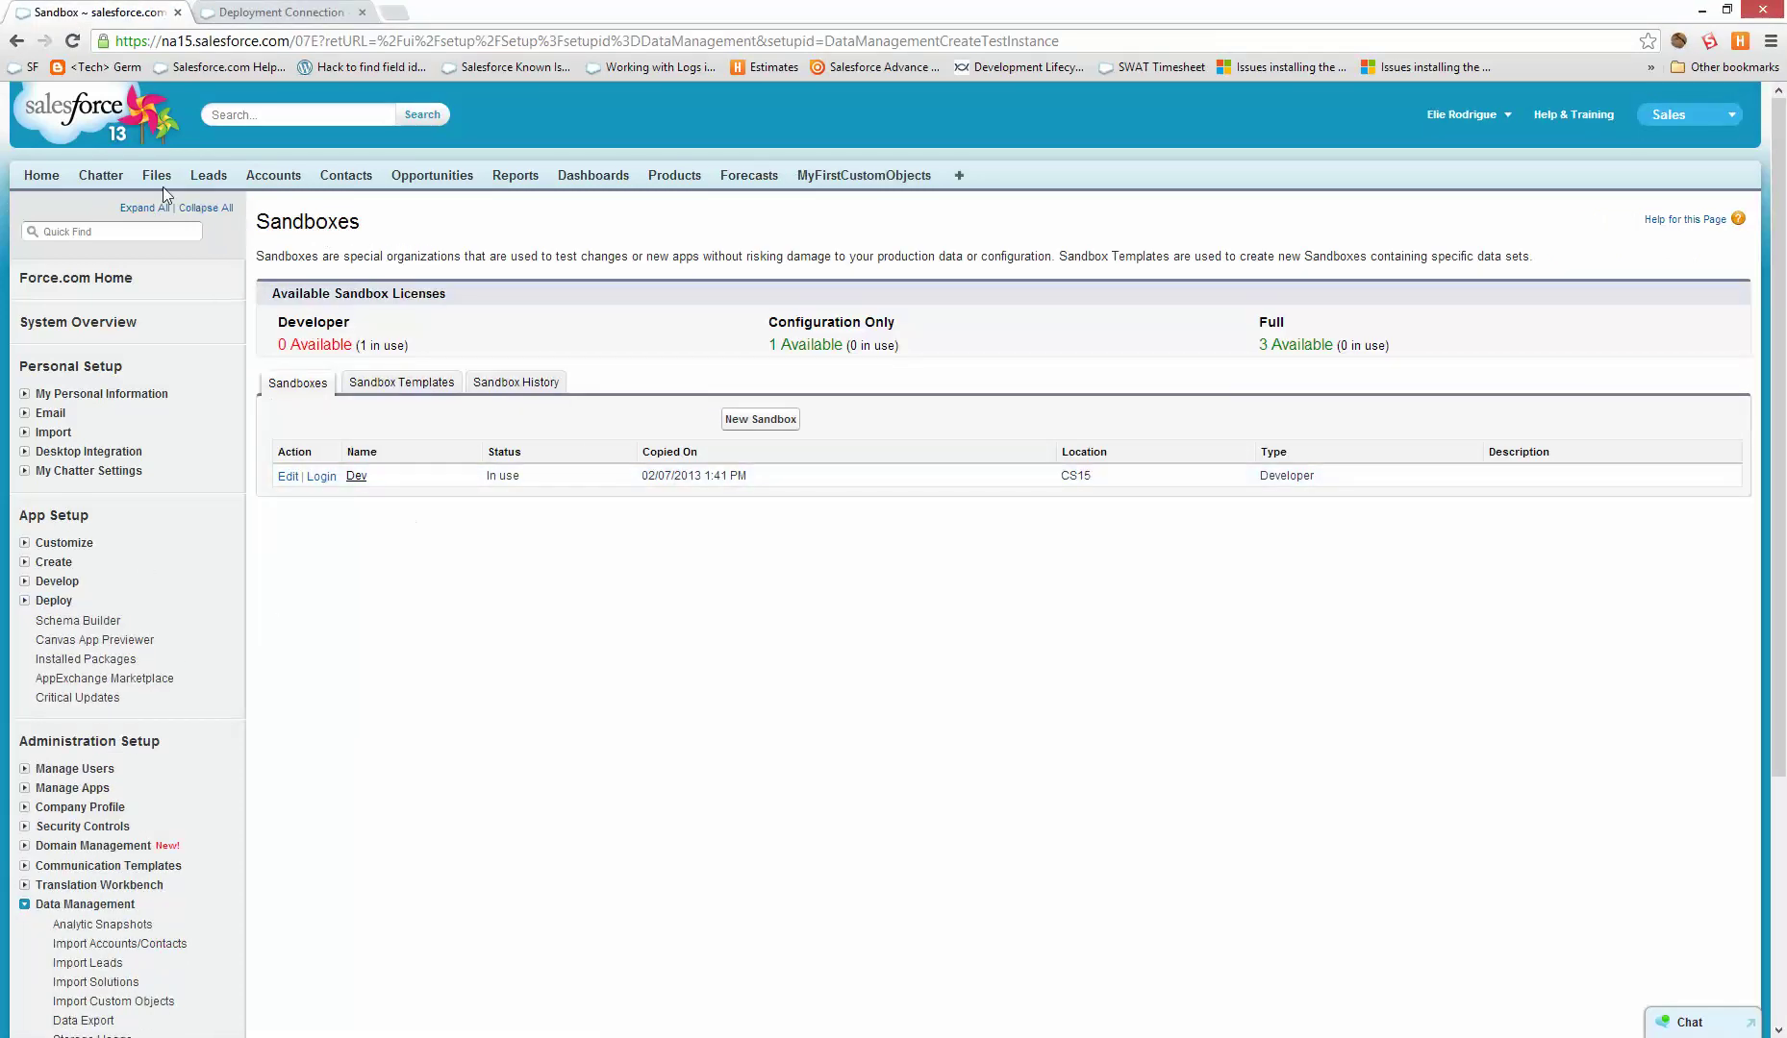
# - Open the production org's Deployment Connections page
pyautogui.click(60, 601)
pyautogui.click(121, 625)
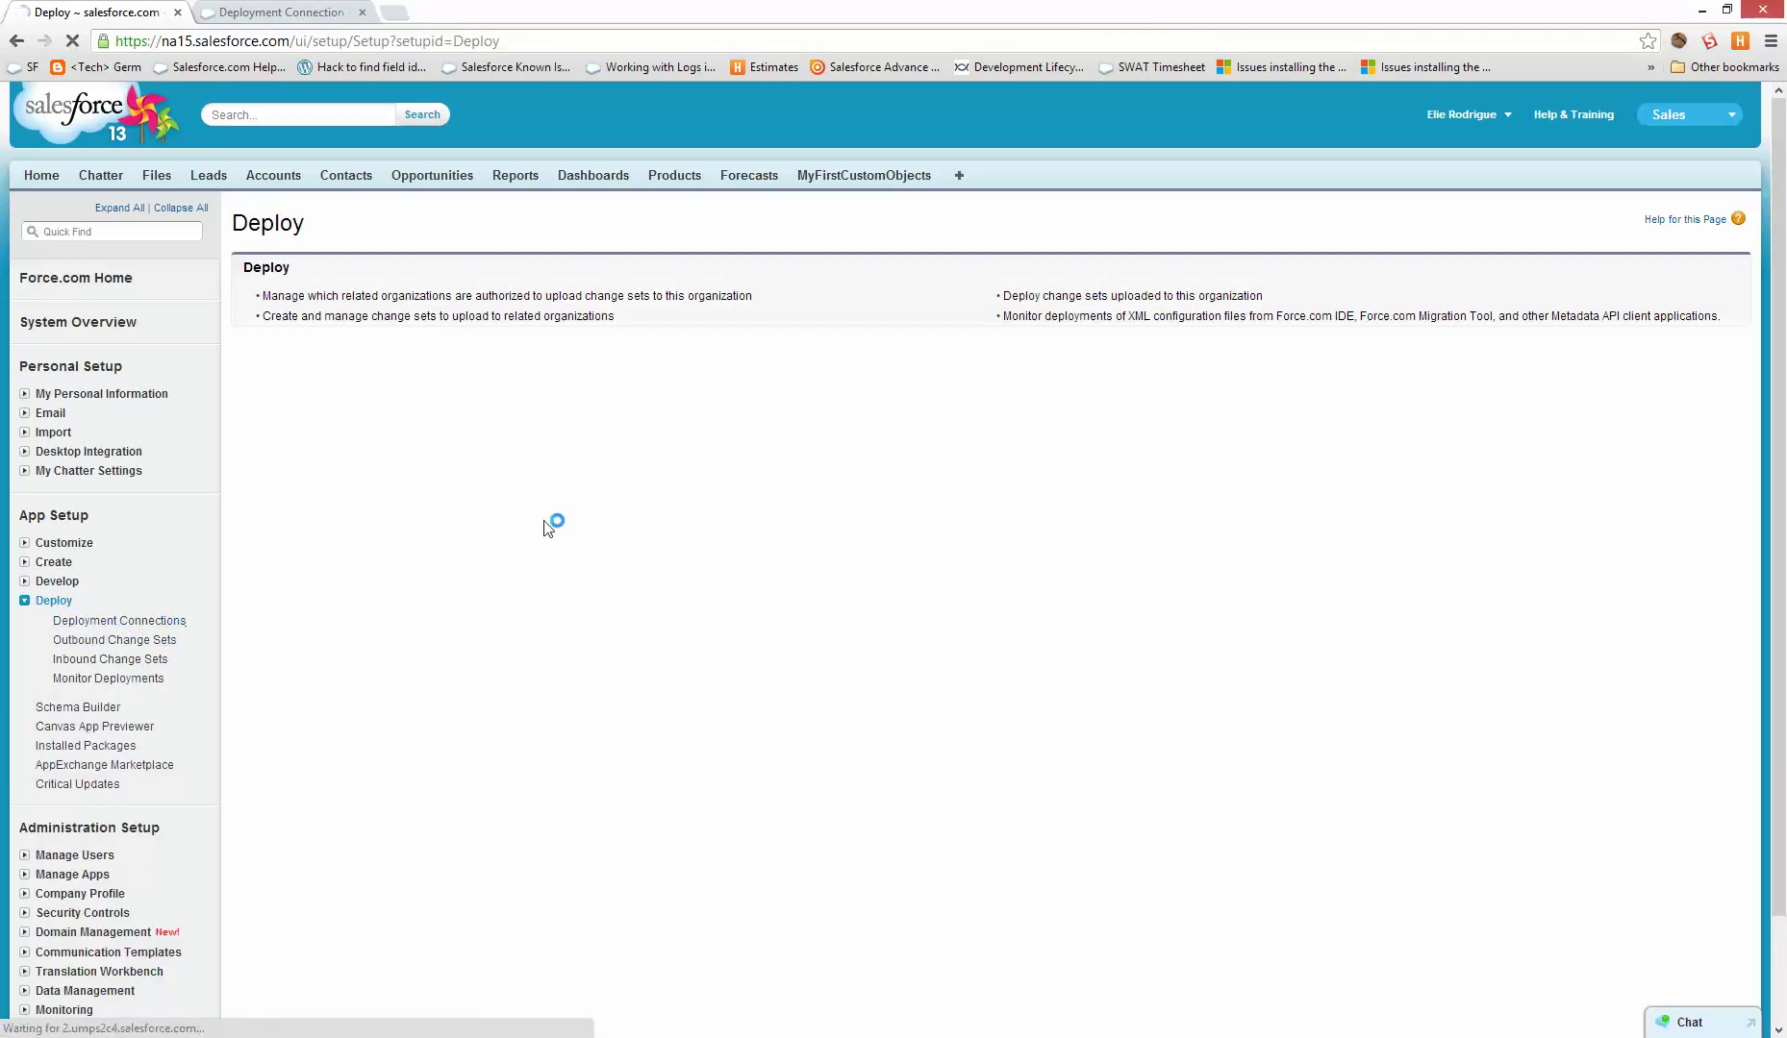
pyautogui.scroll(-2, 899, 829)
pyautogui.click(279, 918)
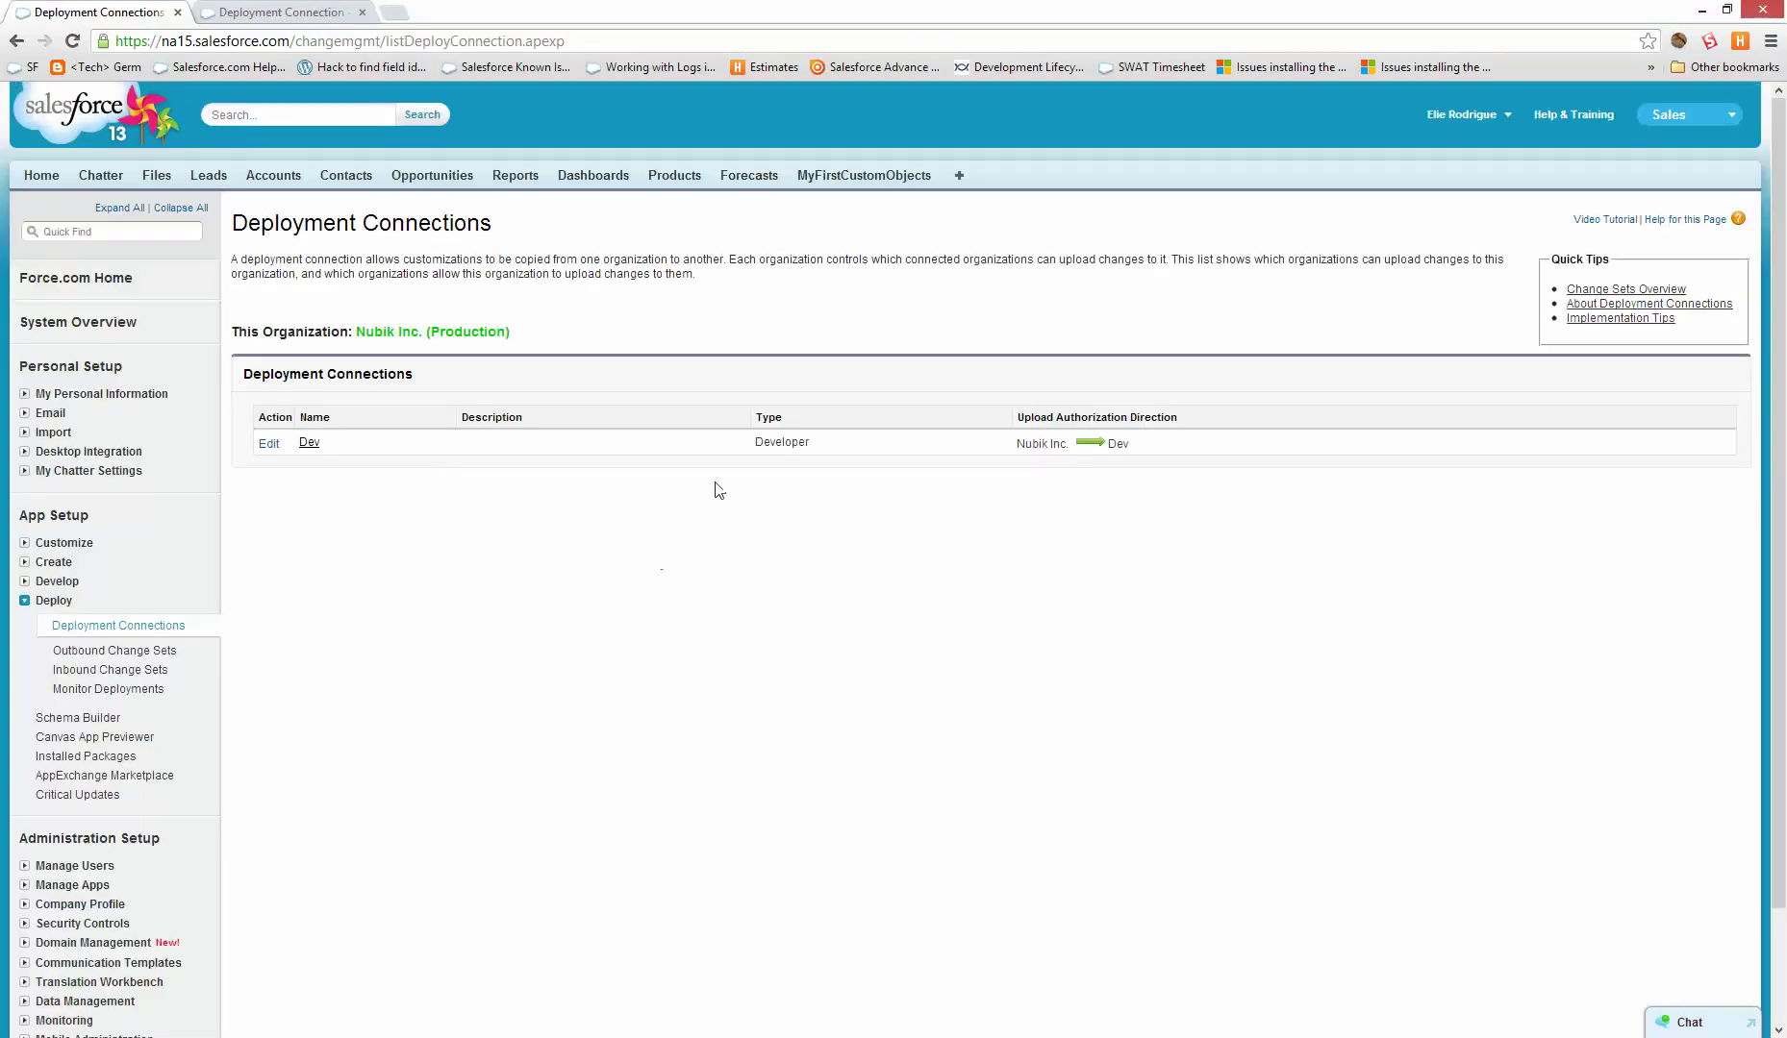
pyautogui.moveTo(1018, 443); pyautogui.dragTo(1088, 453)
pyautogui.click(1116, 435)
# - Create a new outbound change set named First Object
pyautogui.click(125, 648)
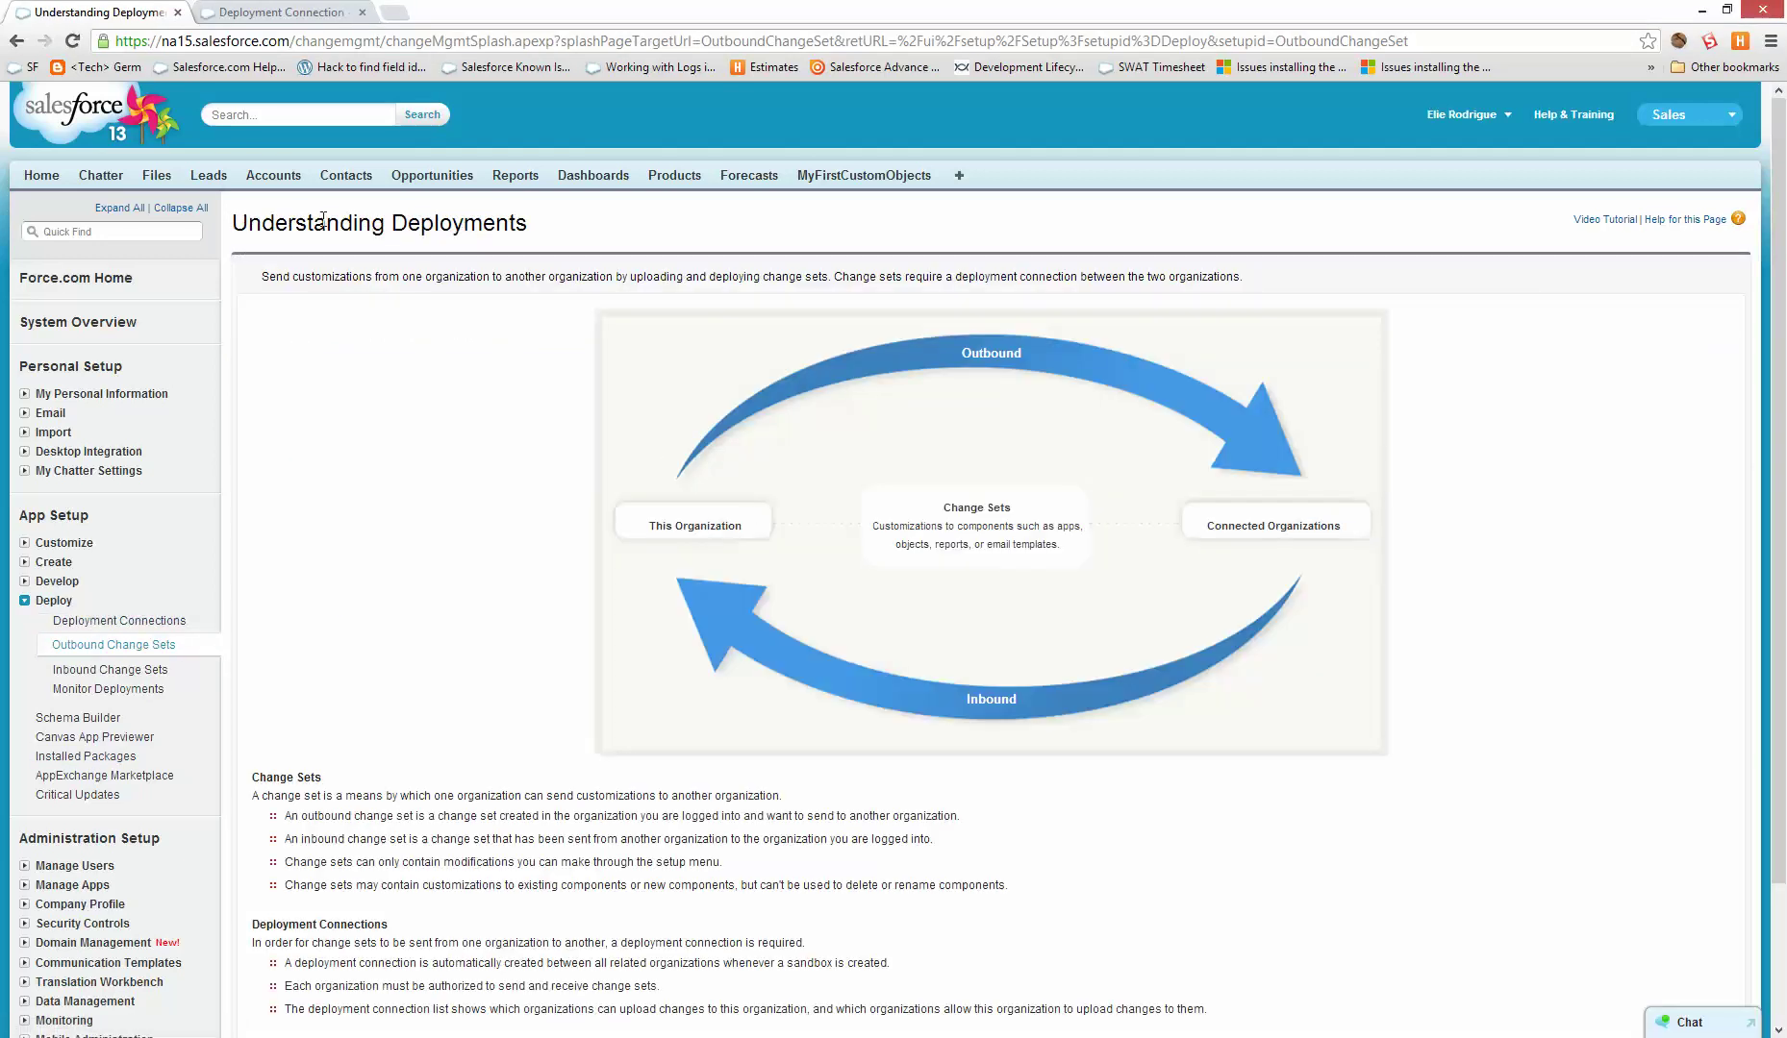
pyautogui.scroll(-1, 1192, 517)
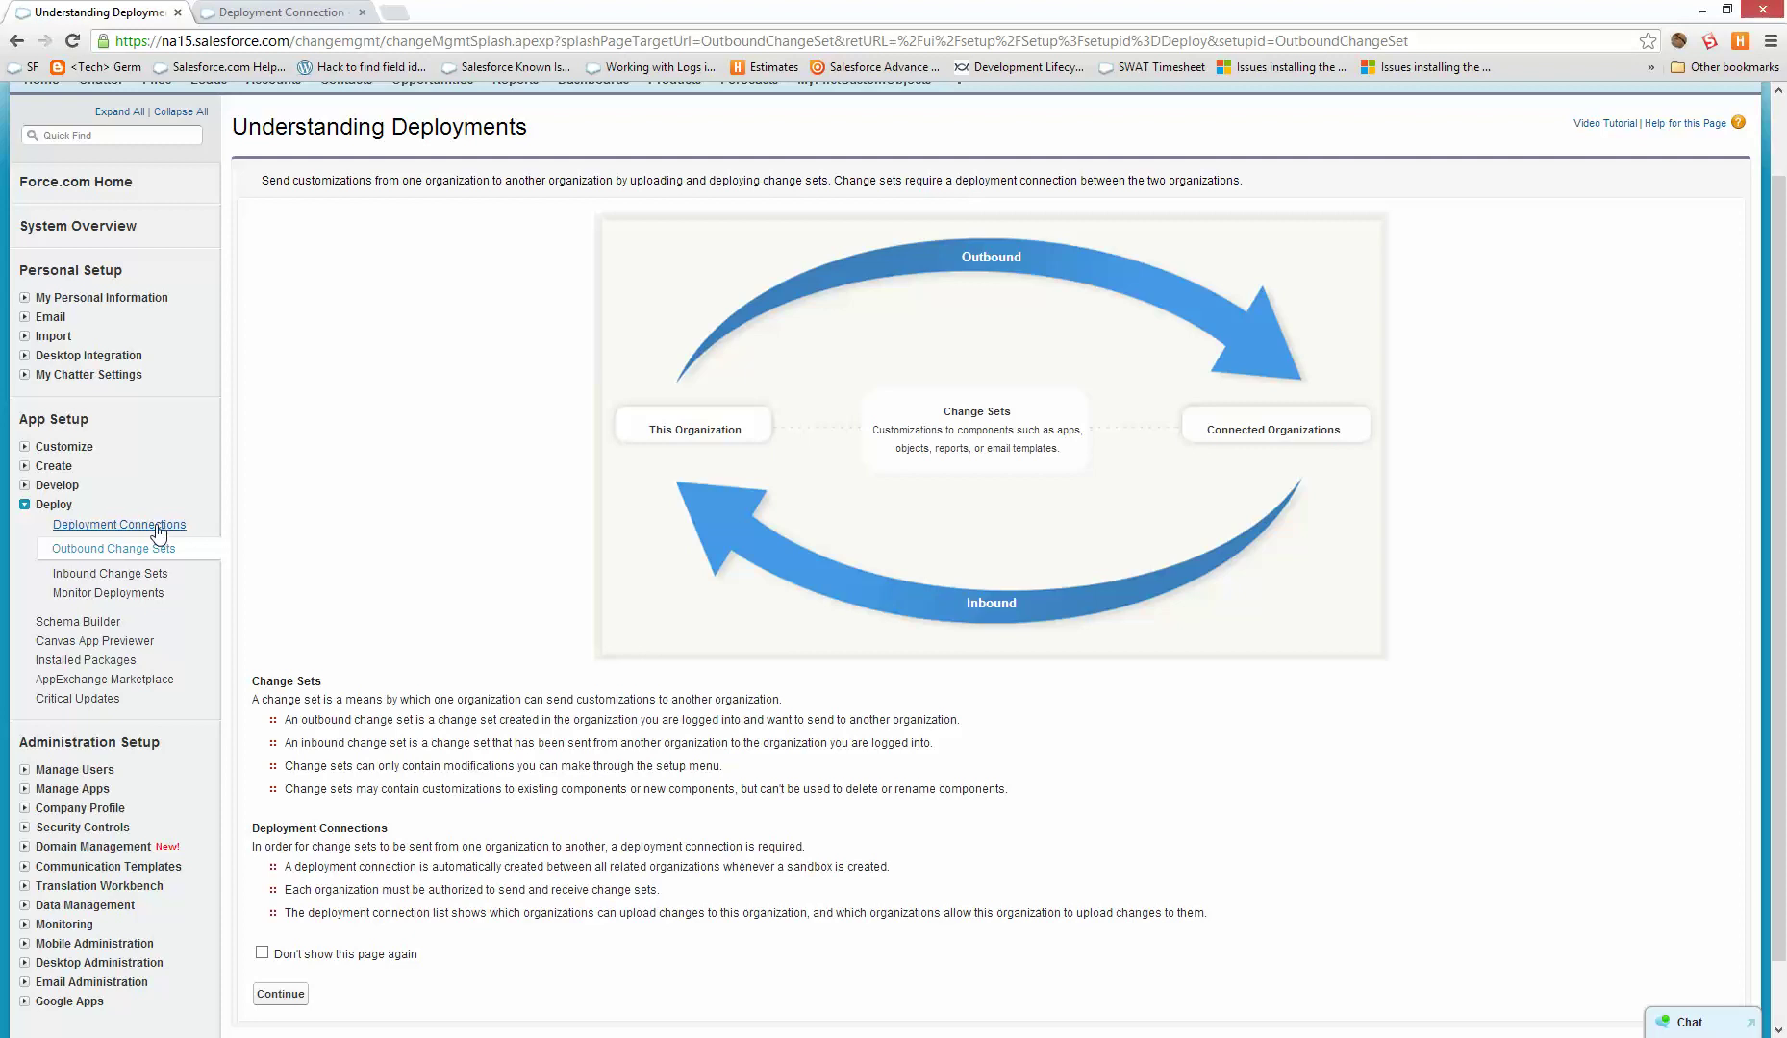
pyautogui.scroll(-1, 707, 607)
pyautogui.click(279, 922)
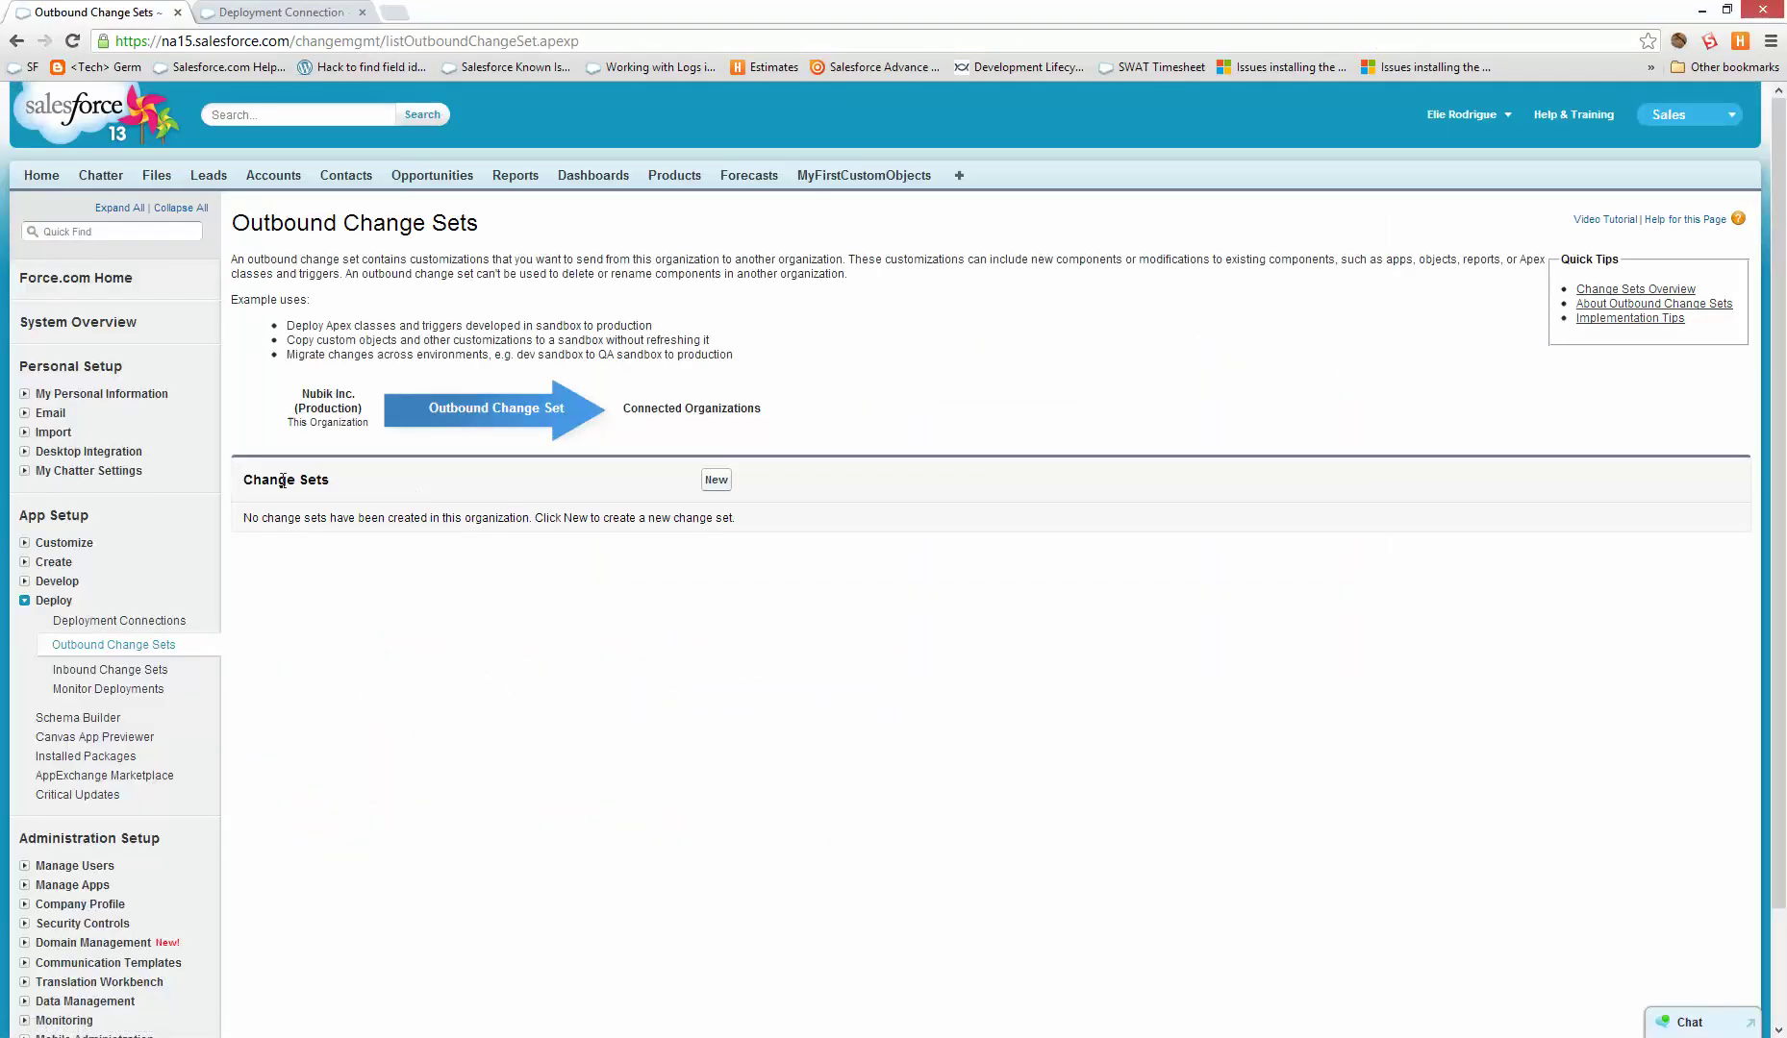
pyautogui.moveTo(261, 480); pyautogui.dragTo(739, 486)
pyautogui.click(716, 483)
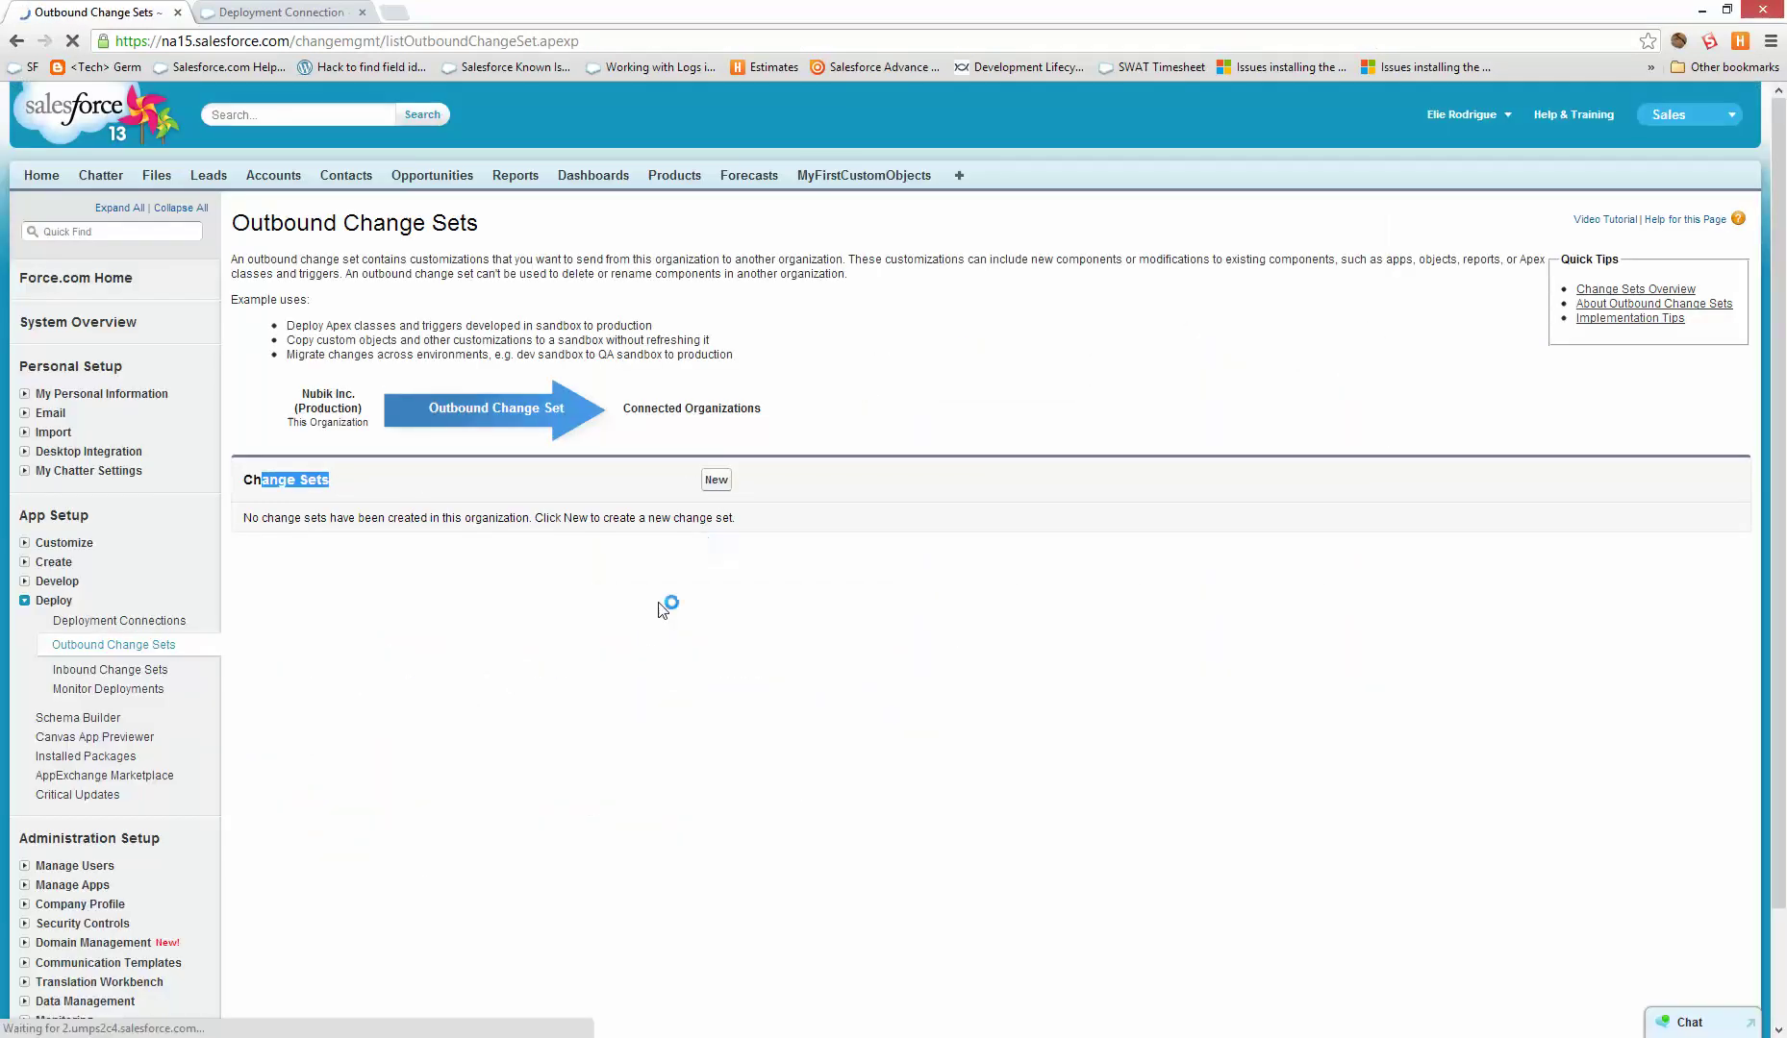
pyautogui.click(647, 335)
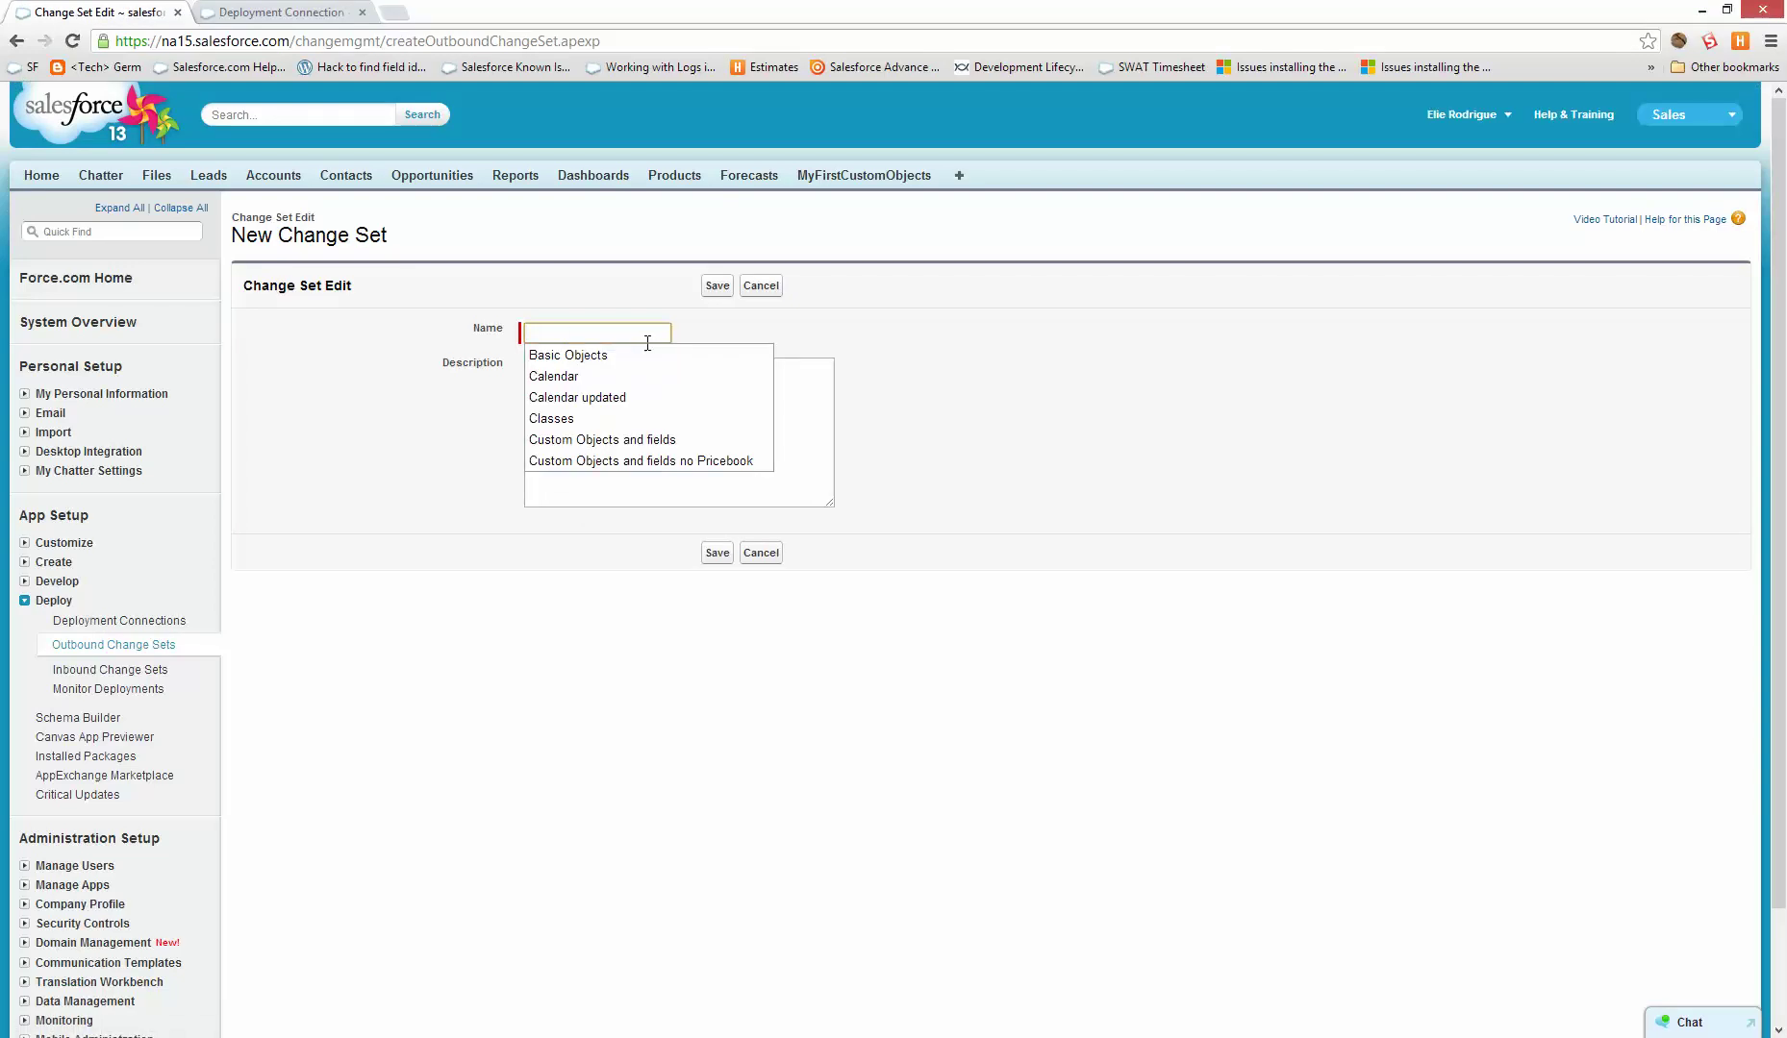
pyautogui.write('First Object')
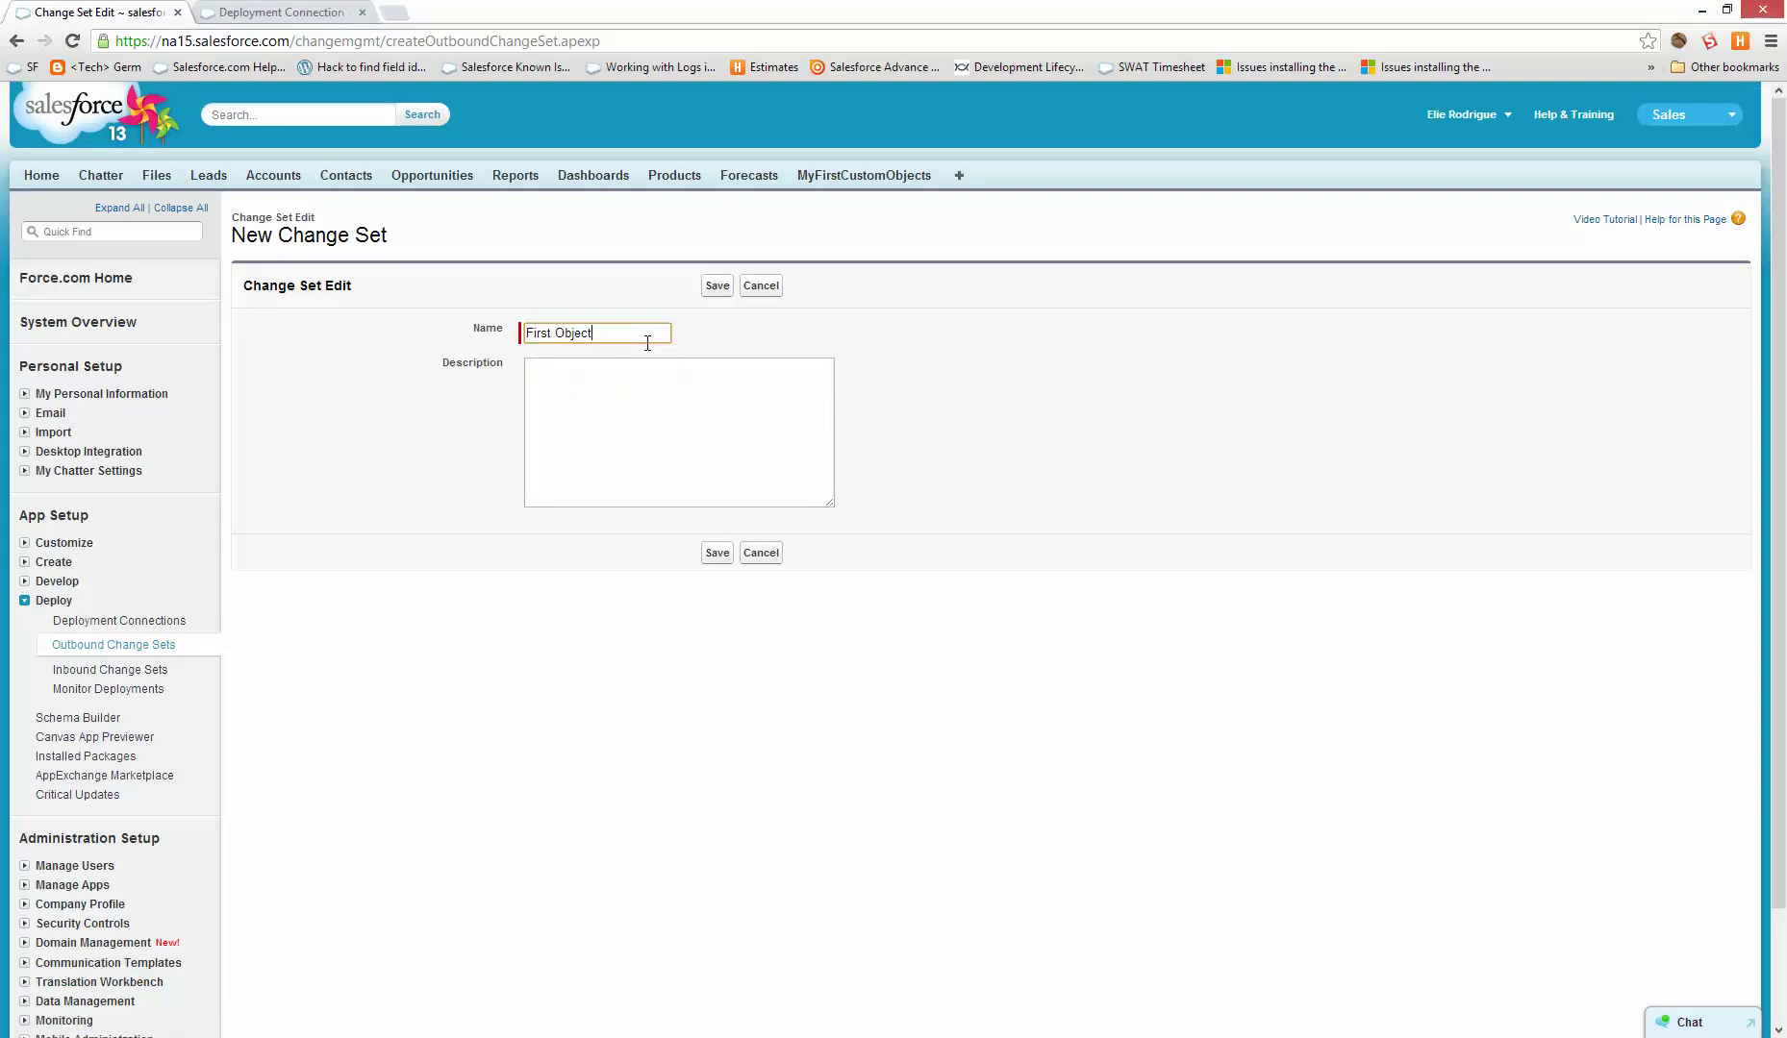
pyautogui.click(718, 285)
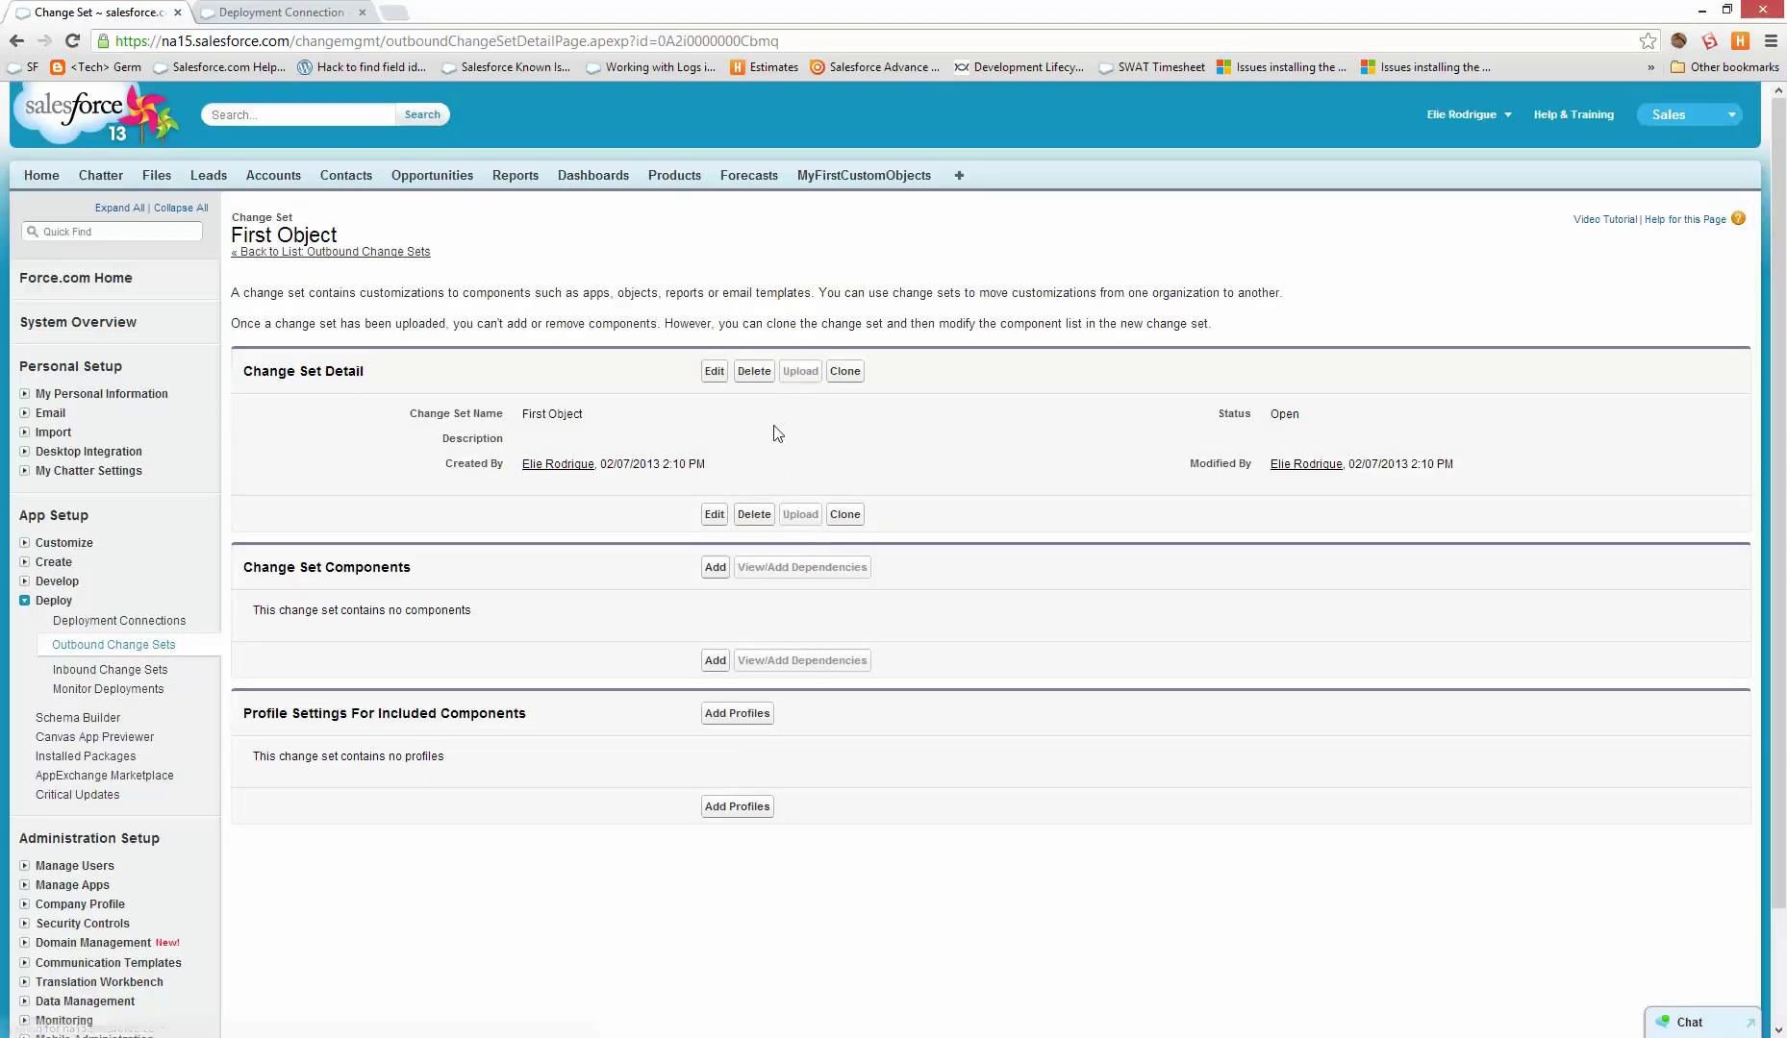
# - Add the MyFirstCustomObject tab to the First Object change set
pyautogui.click(716, 568)
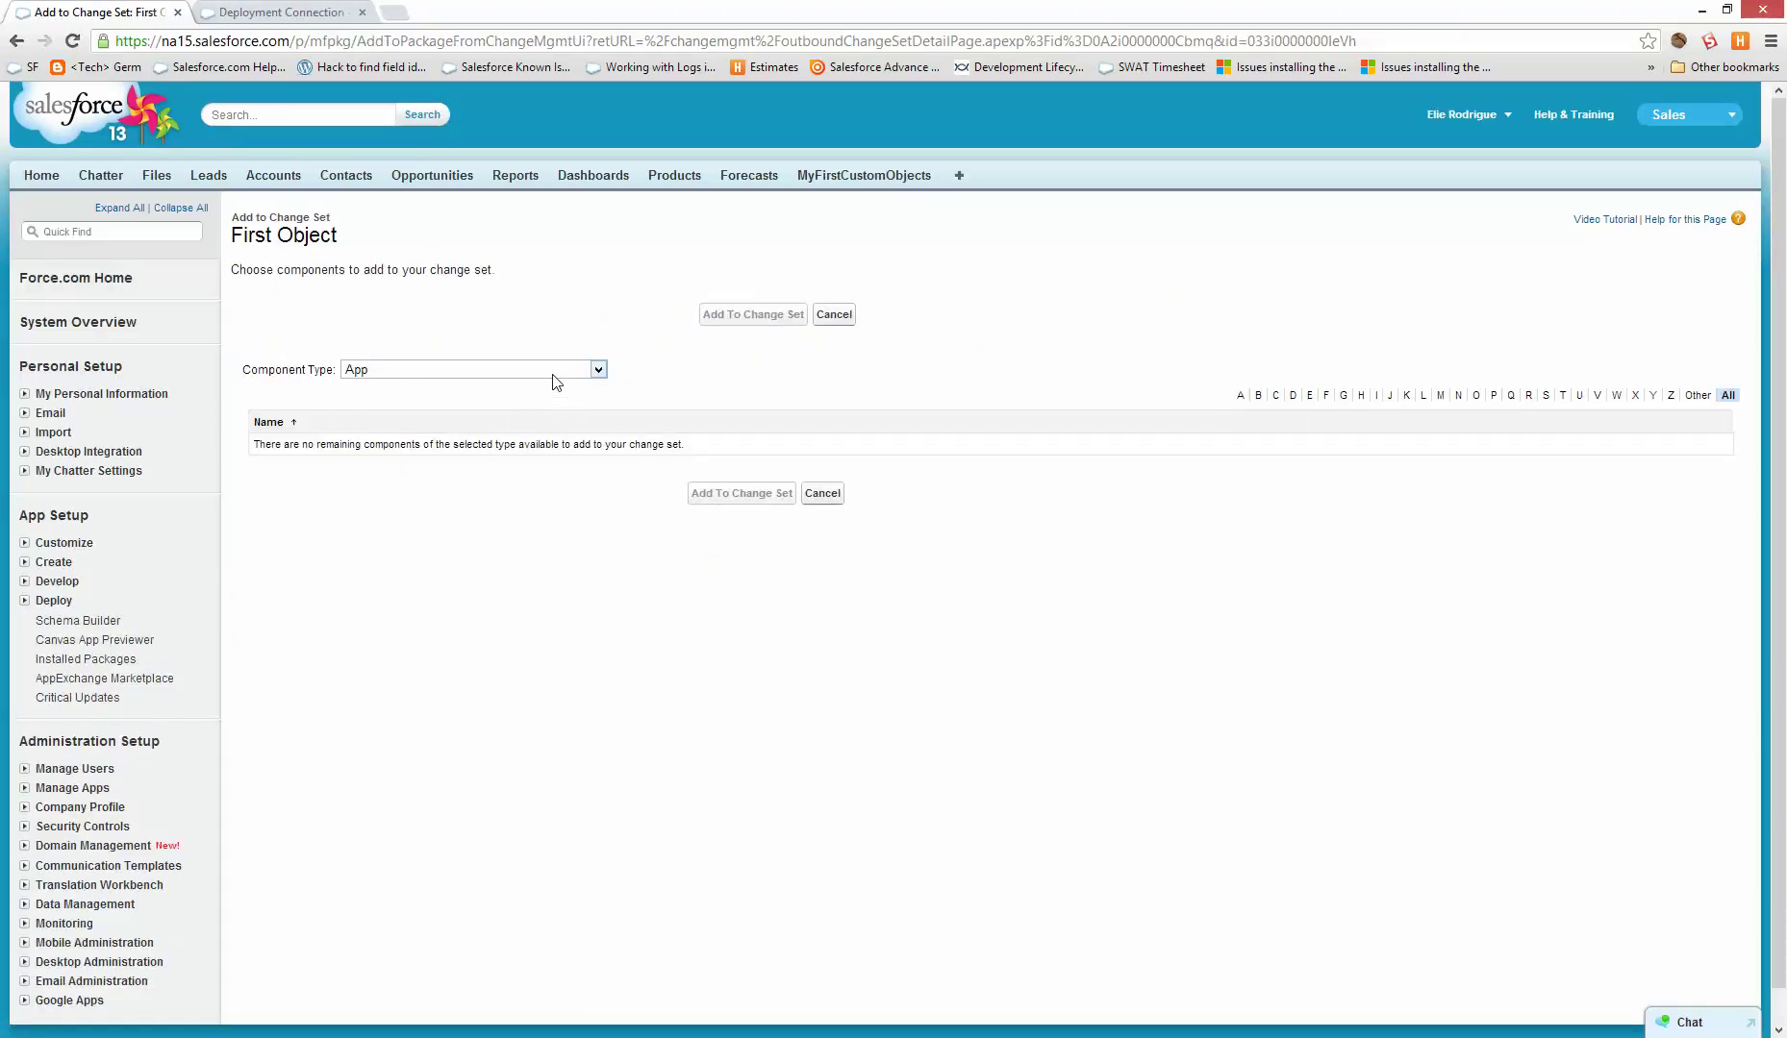
pyautogui.click(553, 375)
pyautogui.scroll(-15, 490, 577)
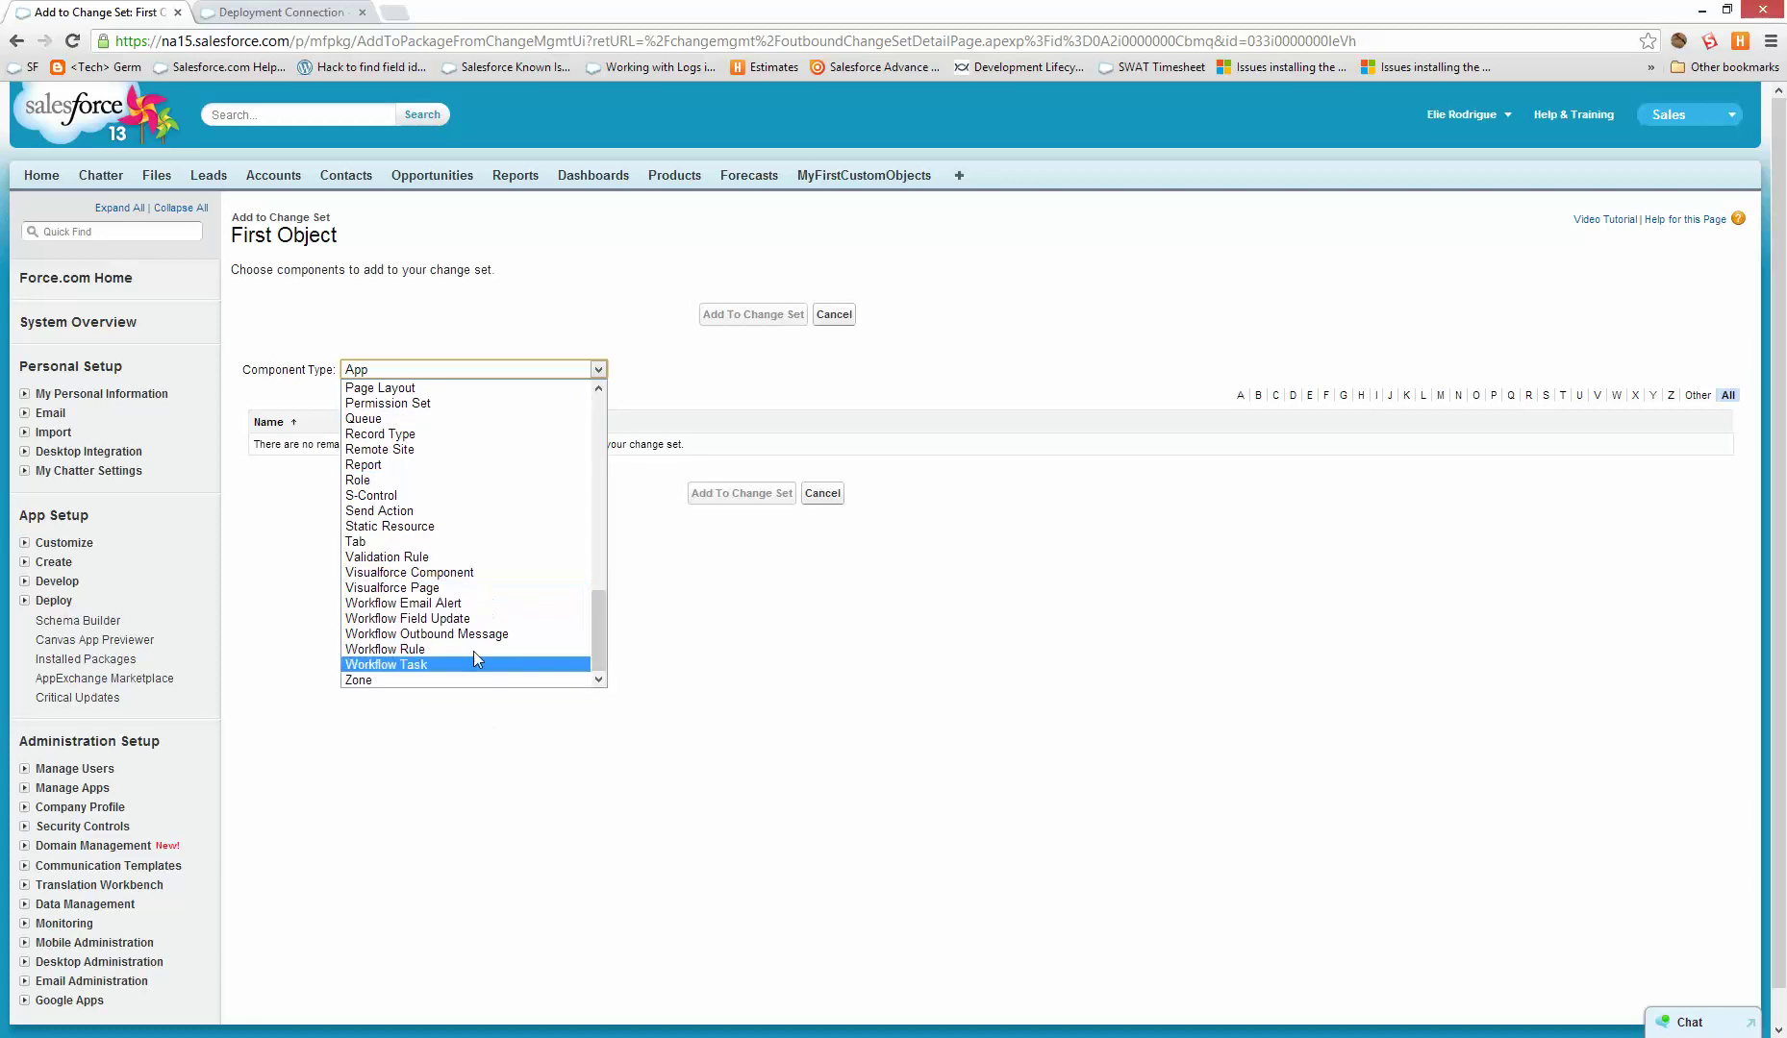
pyautogui.click(442, 541)
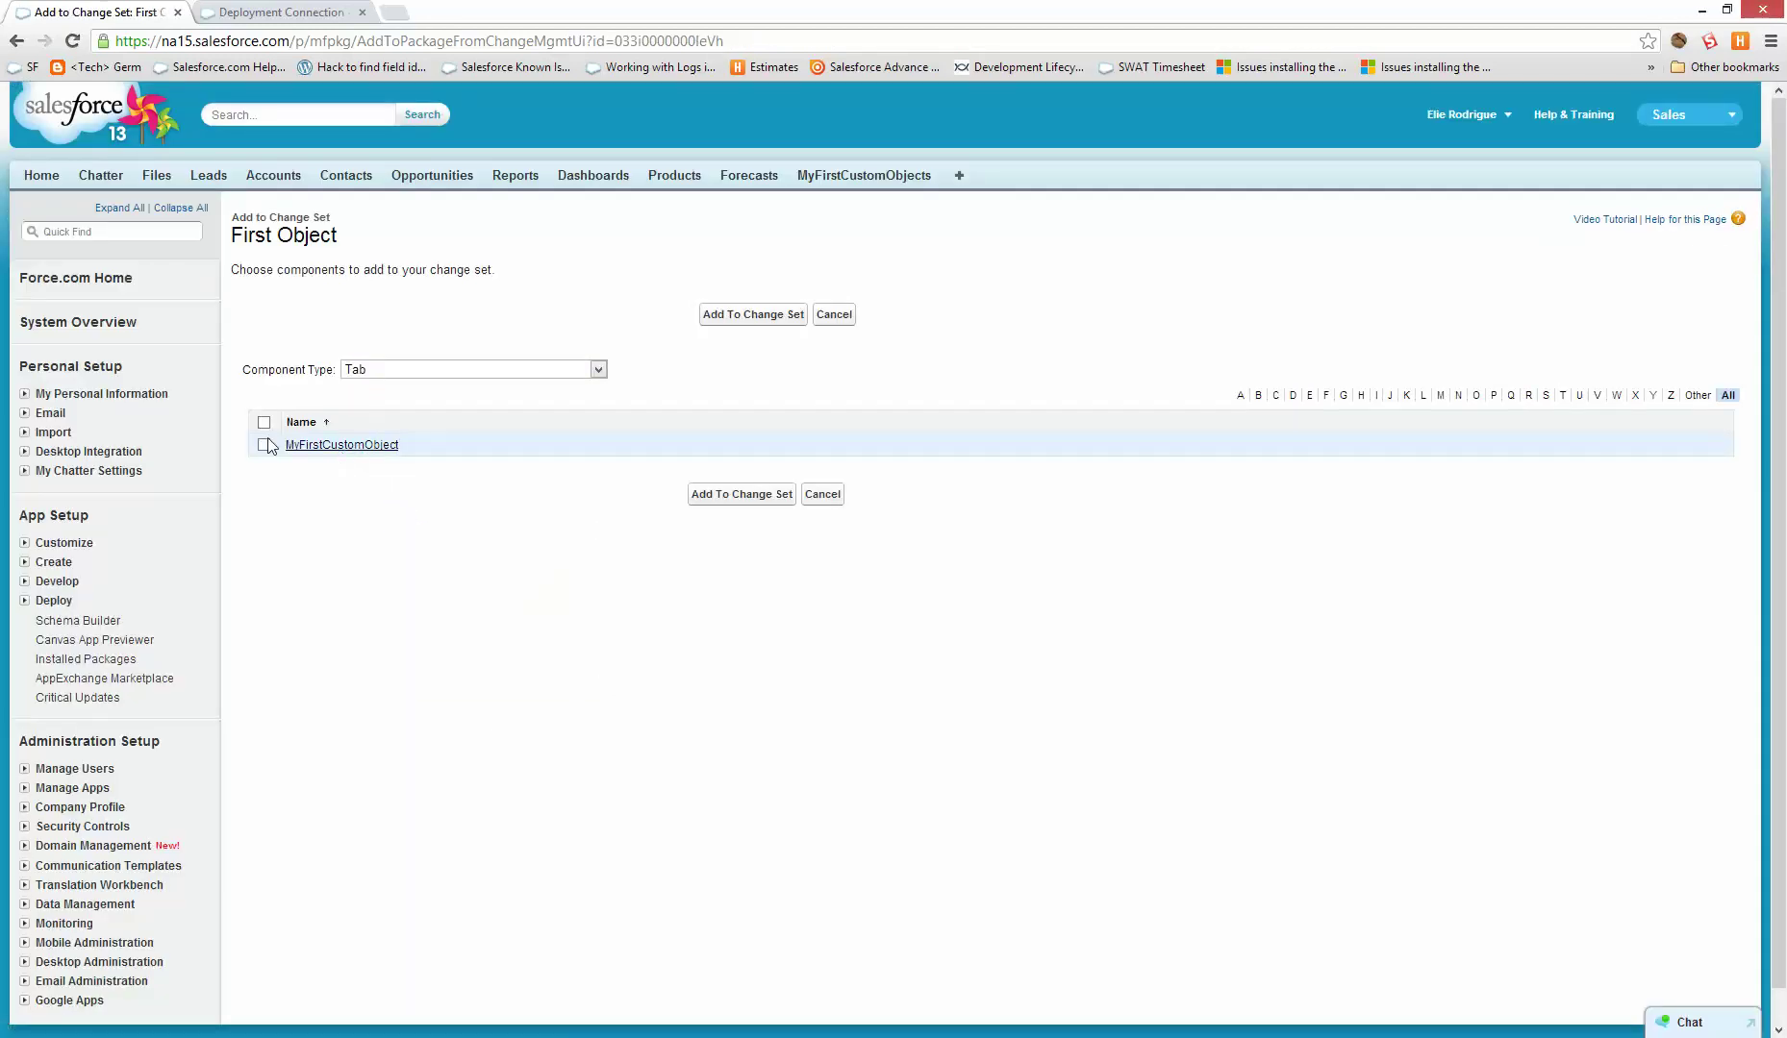
pyautogui.click(264, 445)
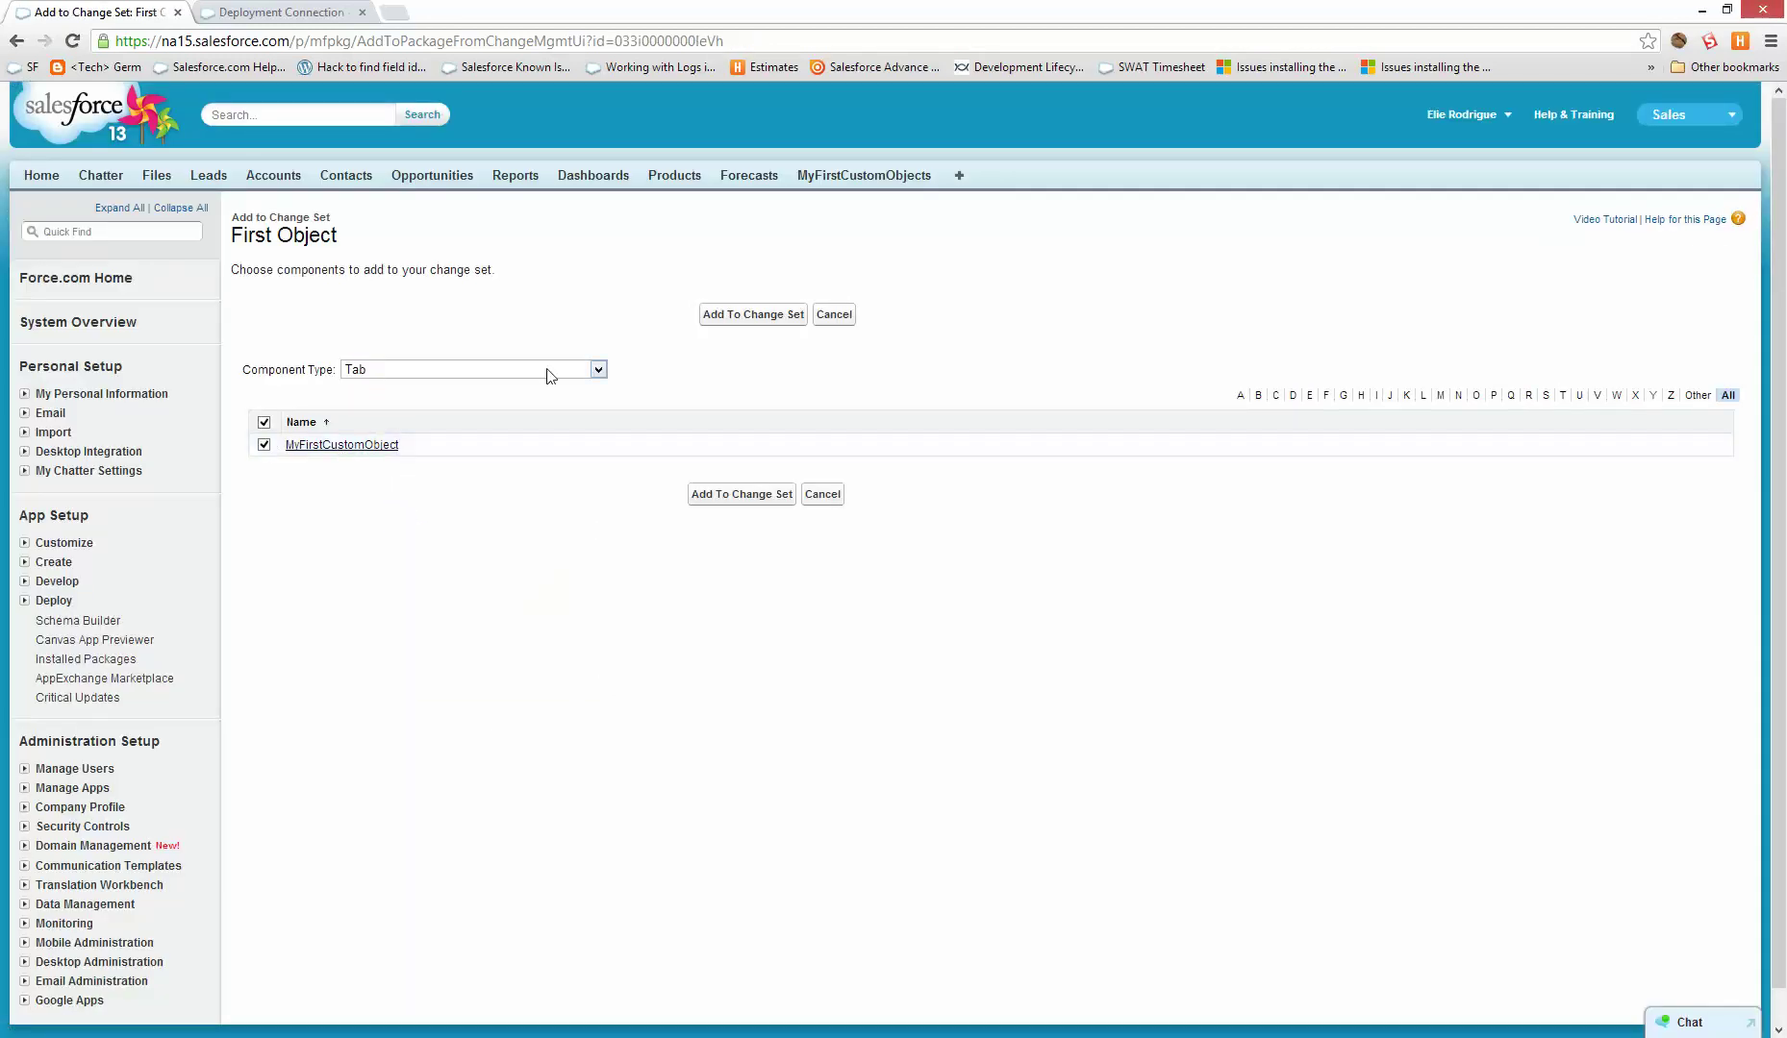
pyautogui.click(752, 314)
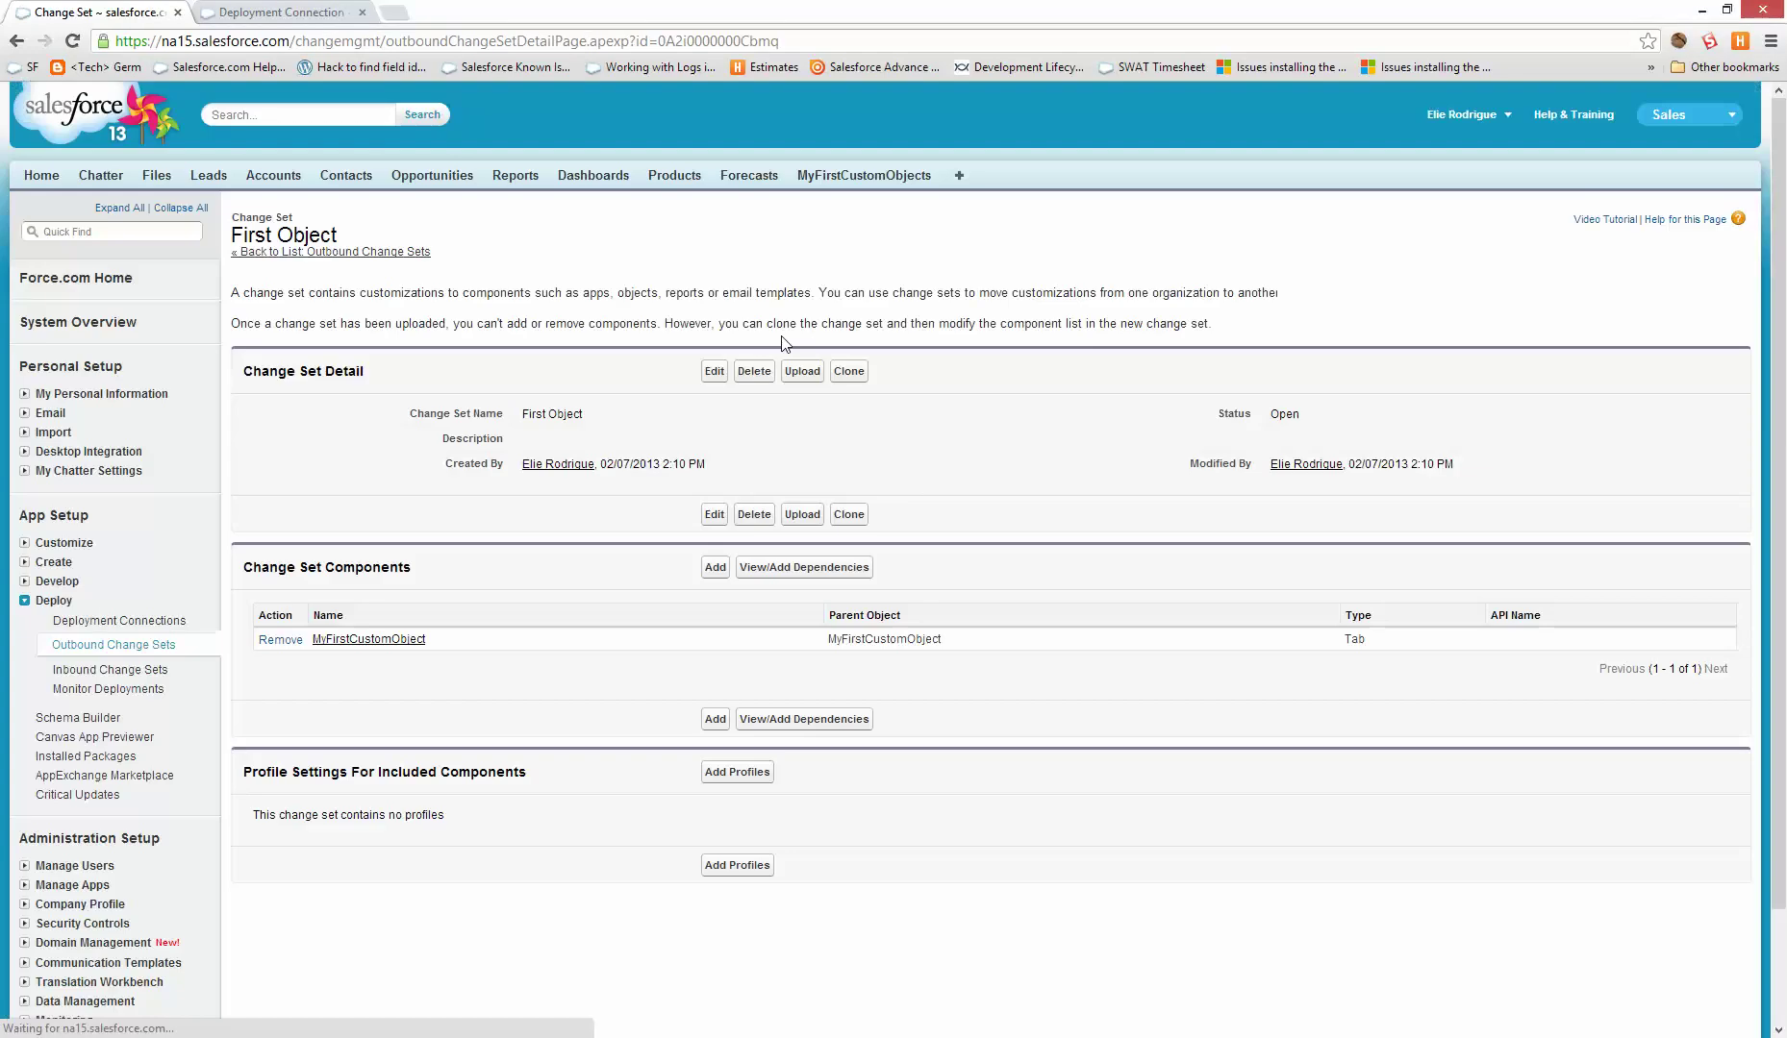
# - Add its dependencies: All list view, My Text Area field, MyFirstCustomObject object and its Layout
pyautogui.click(777, 569)
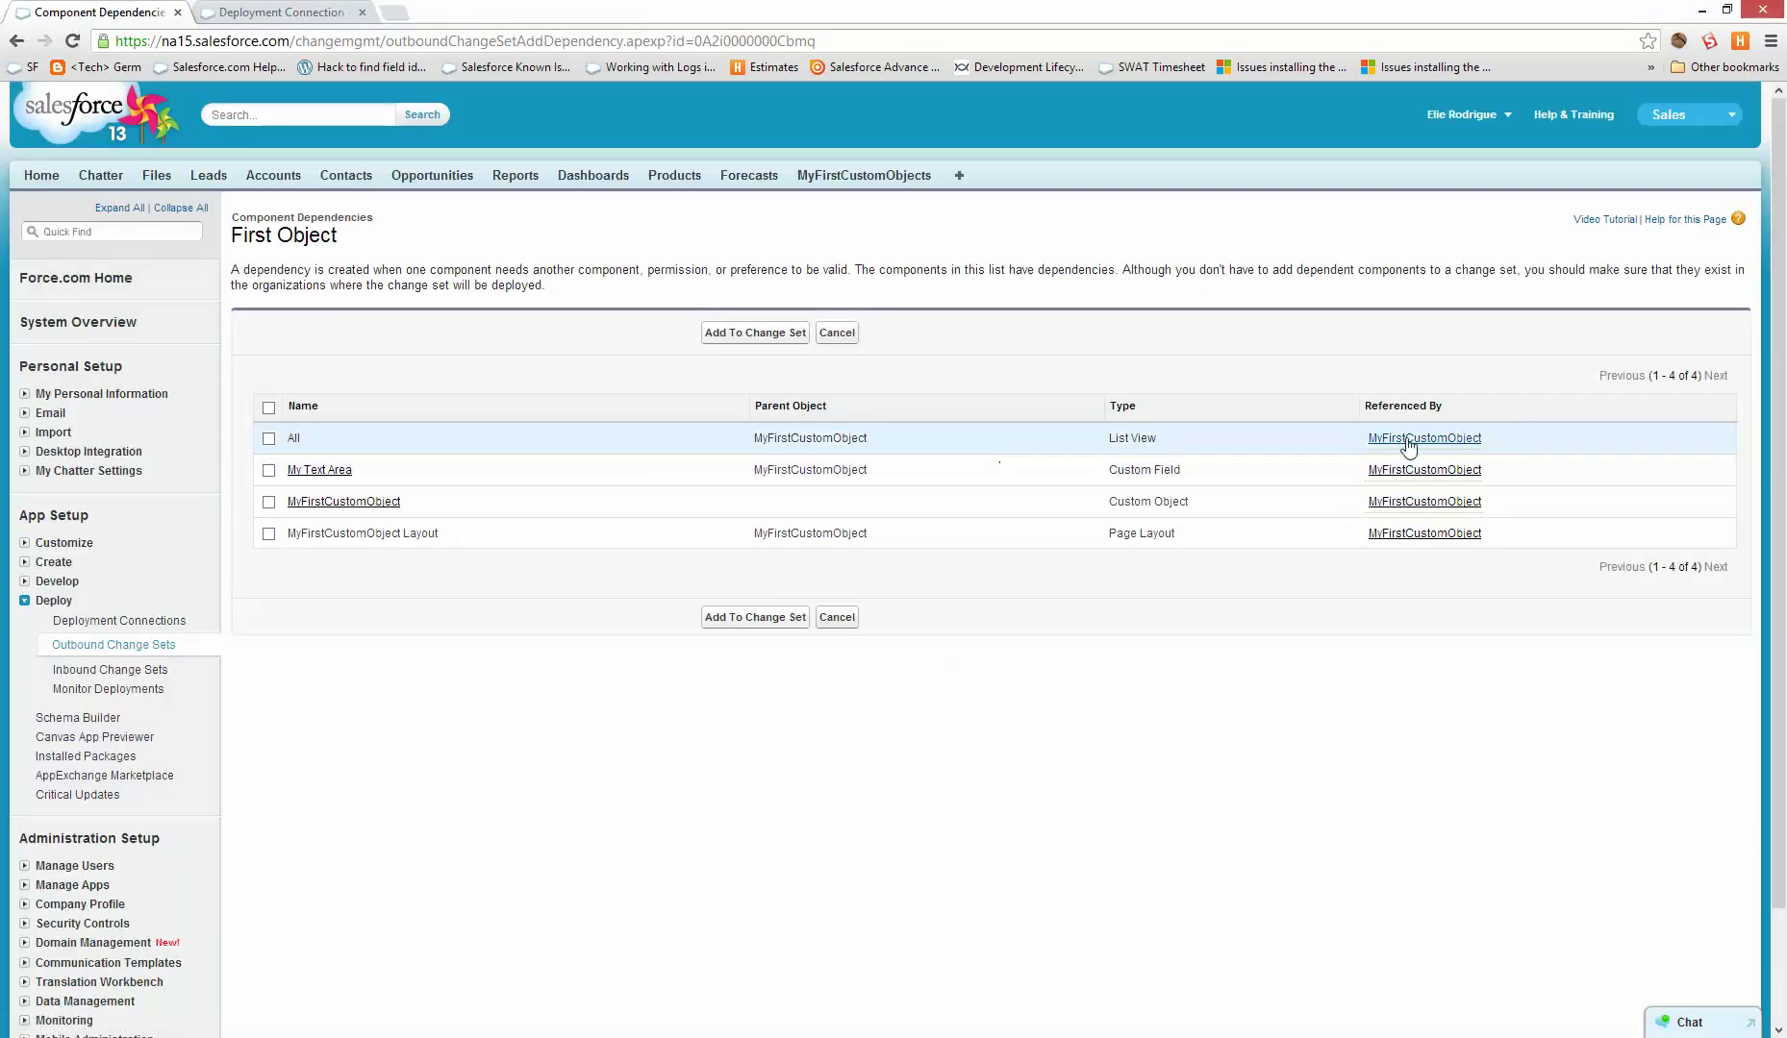
pyautogui.click(271, 439)
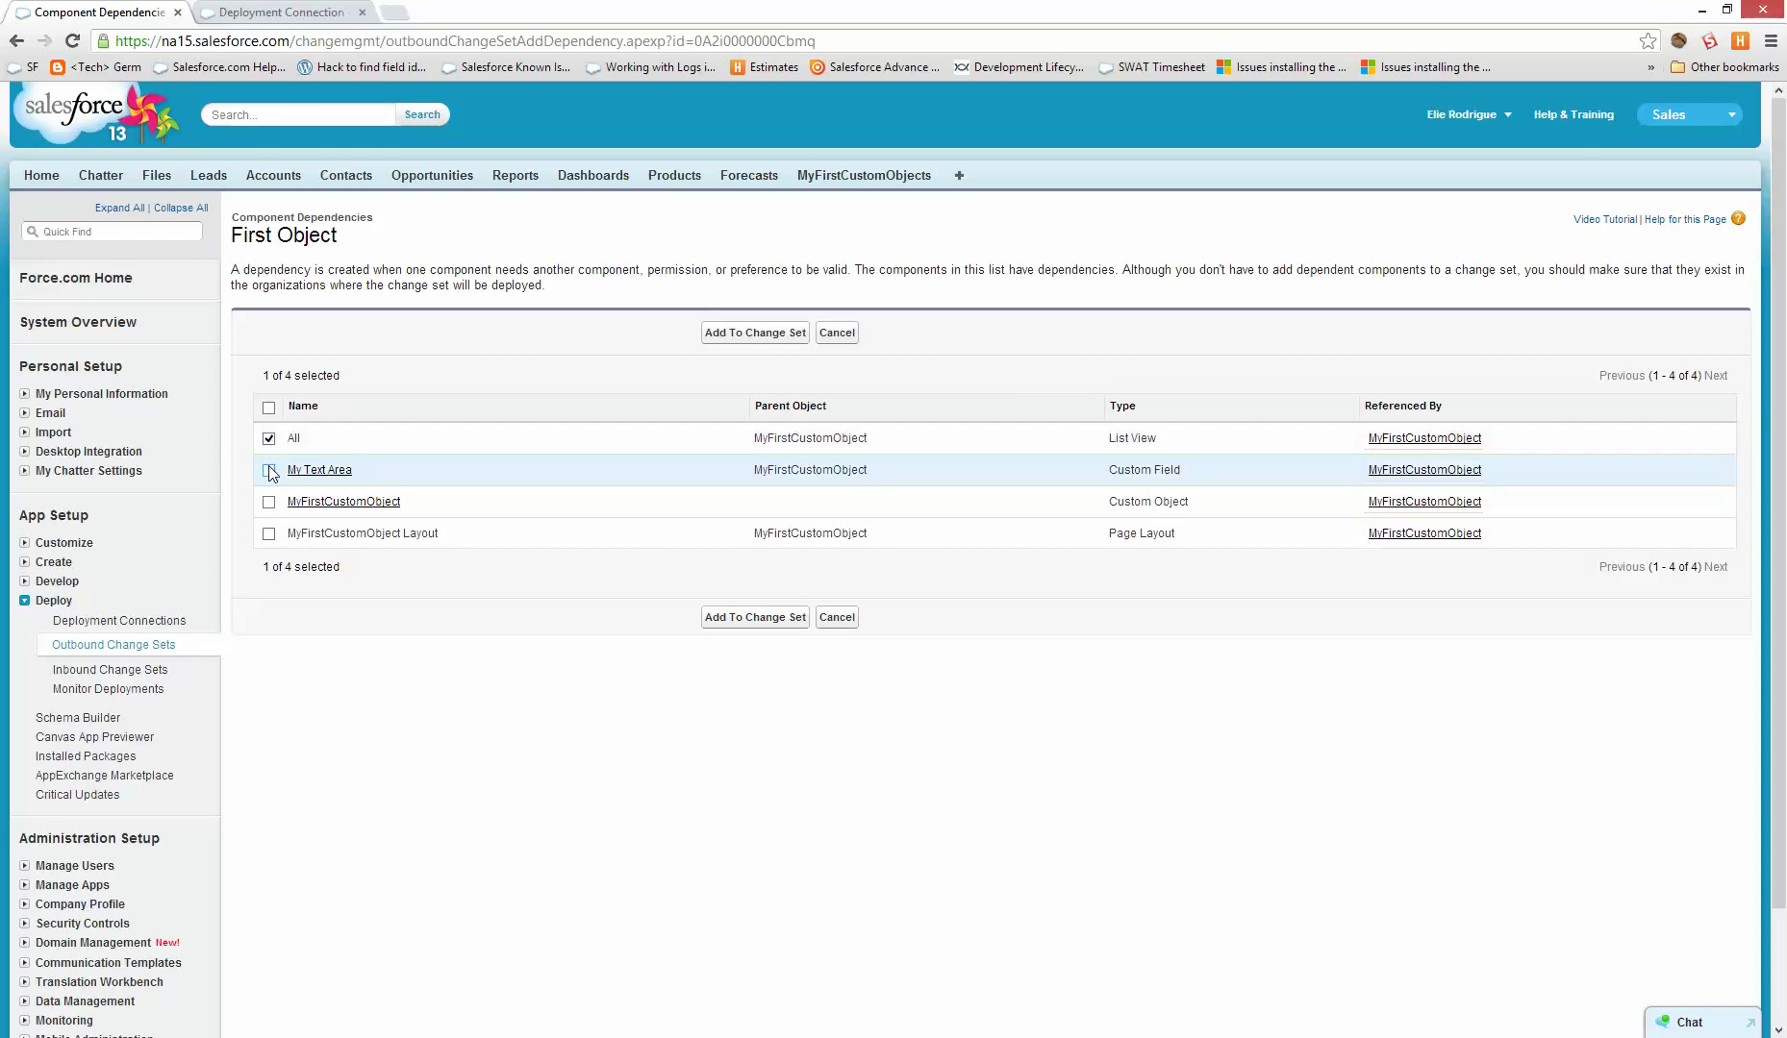
pyautogui.click(268, 502)
pyautogui.click(268, 471)
pyautogui.click(268, 534)
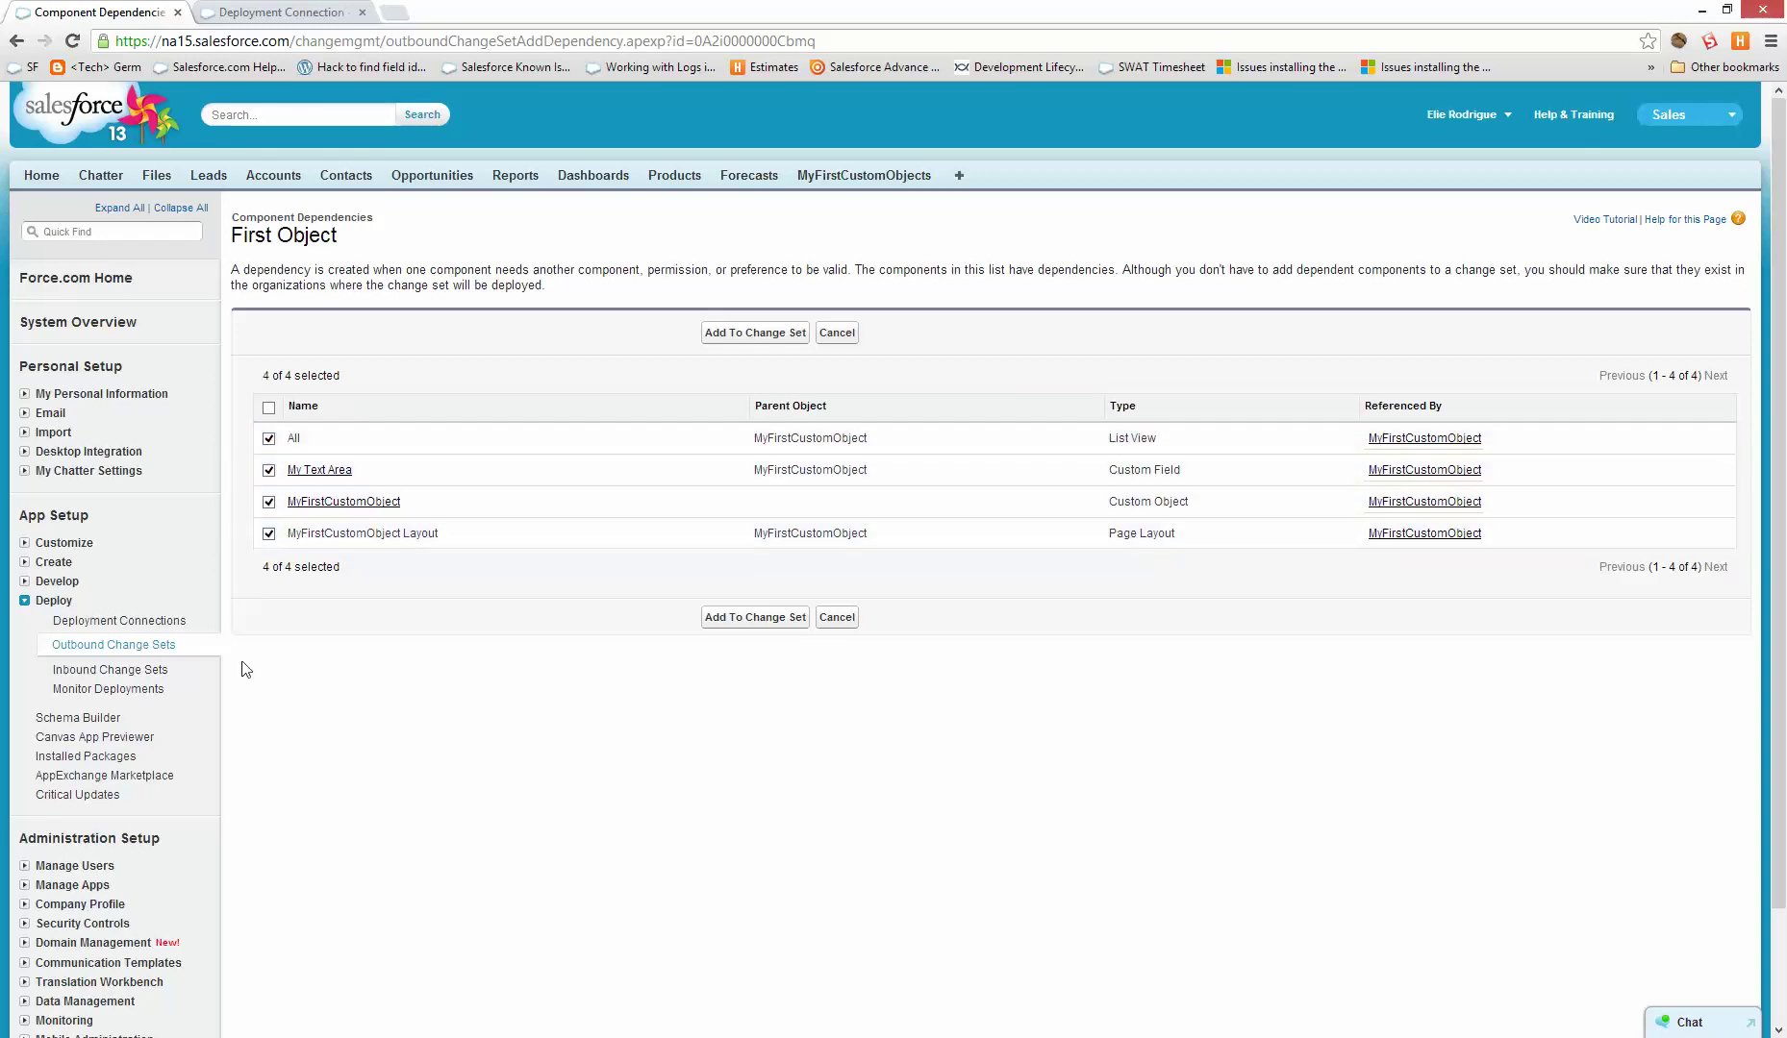
pyautogui.click(735, 618)
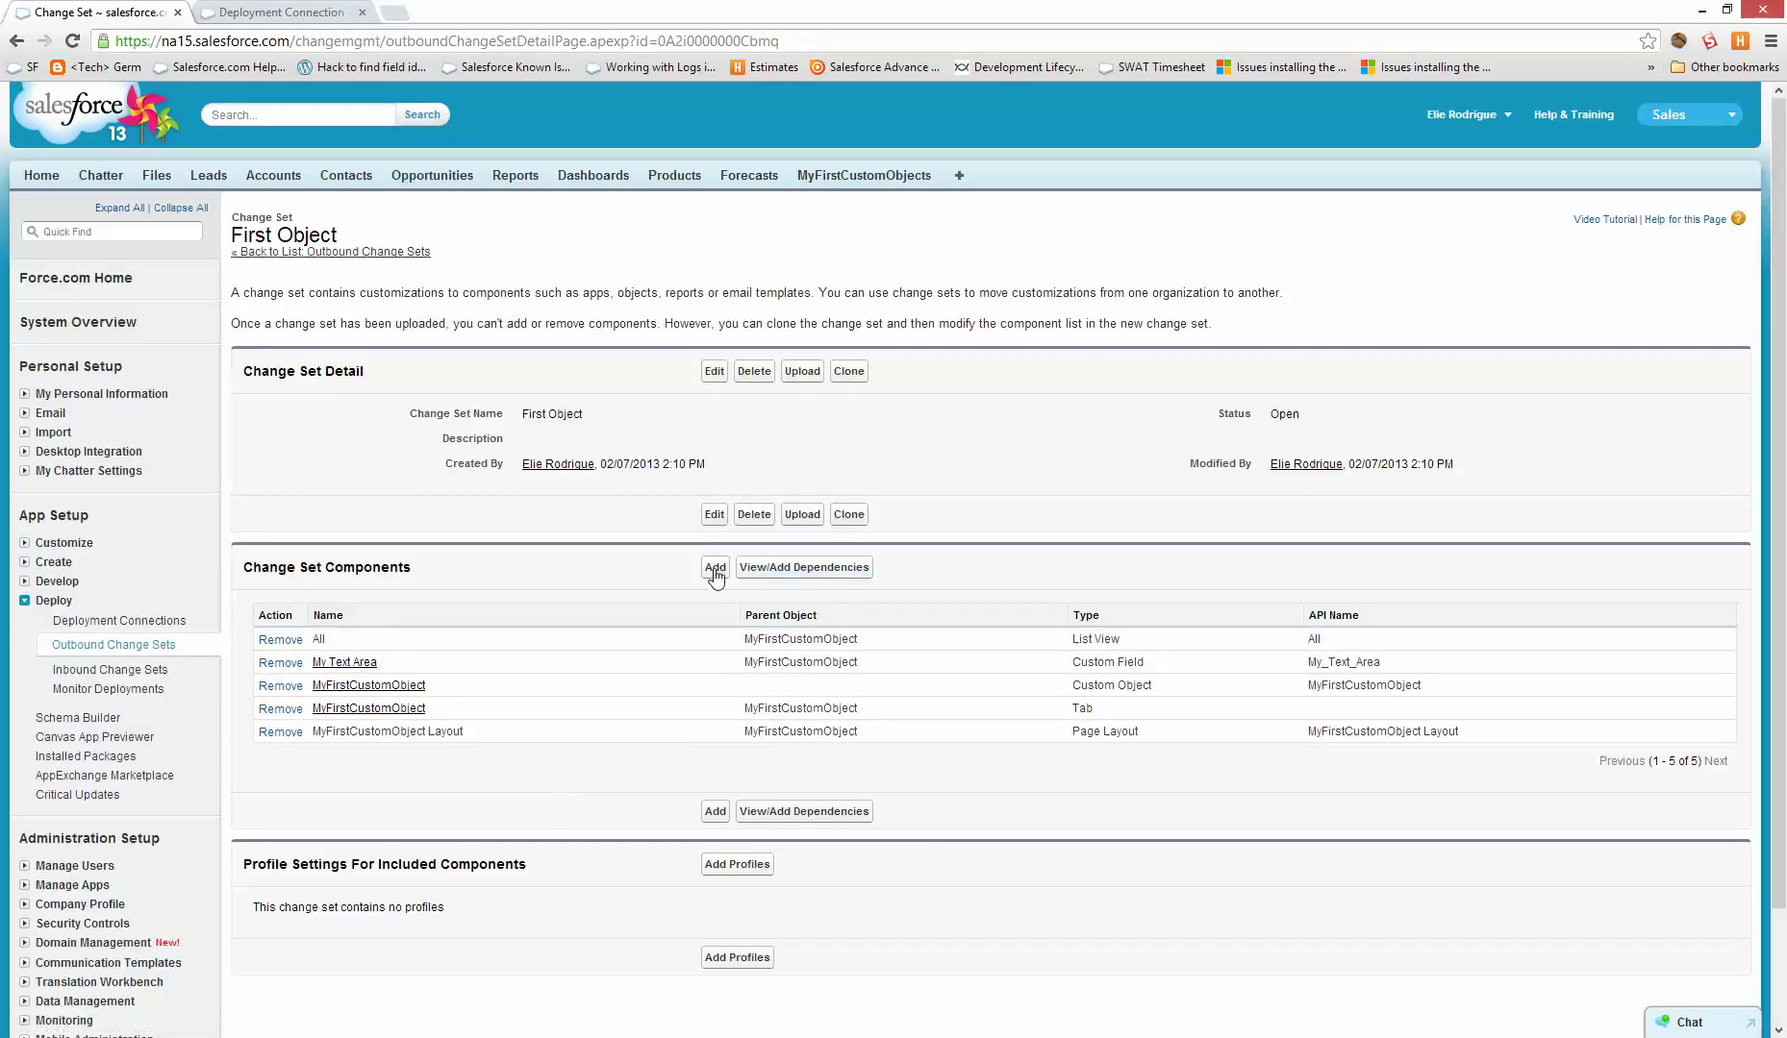
# - Add the Update Name workflow rule to the First Object change set
pyautogui.click(714, 572)
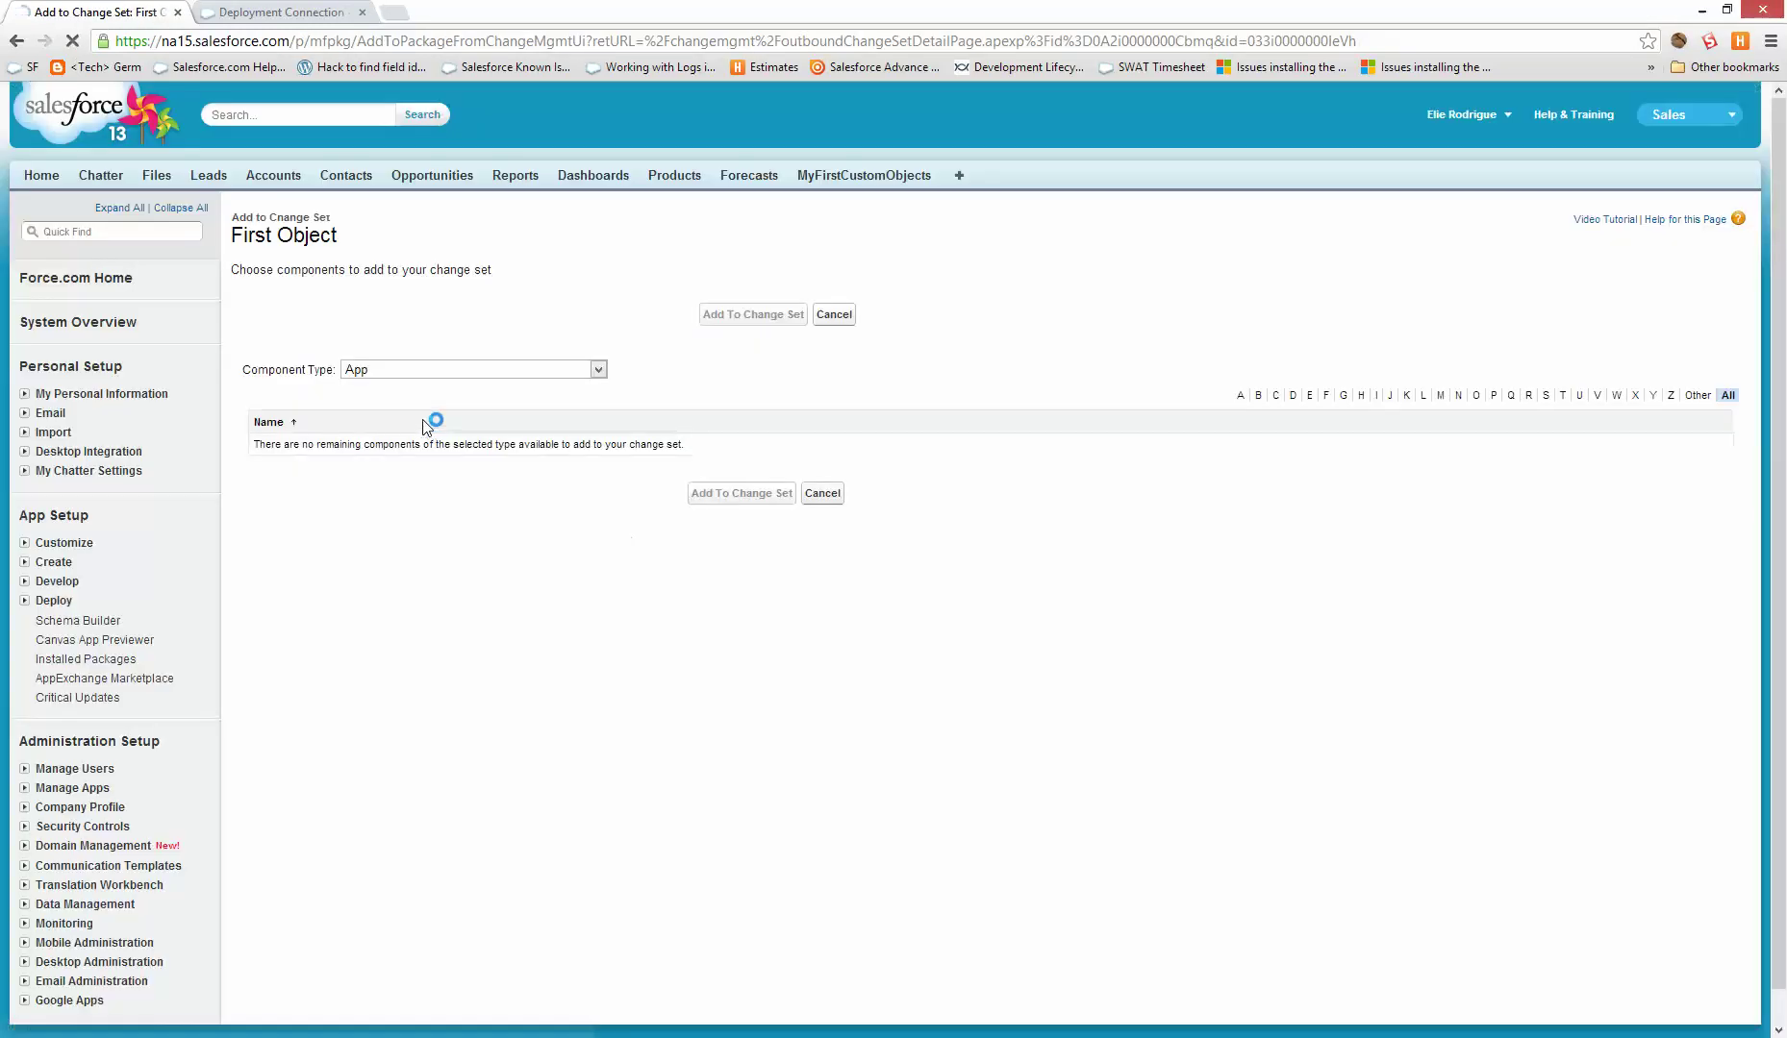
pyautogui.click(431, 370)
pyautogui.scroll(-1, 404, 402)
pyautogui.click(471, 333)
pyautogui.scroll(-15, 470, 498)
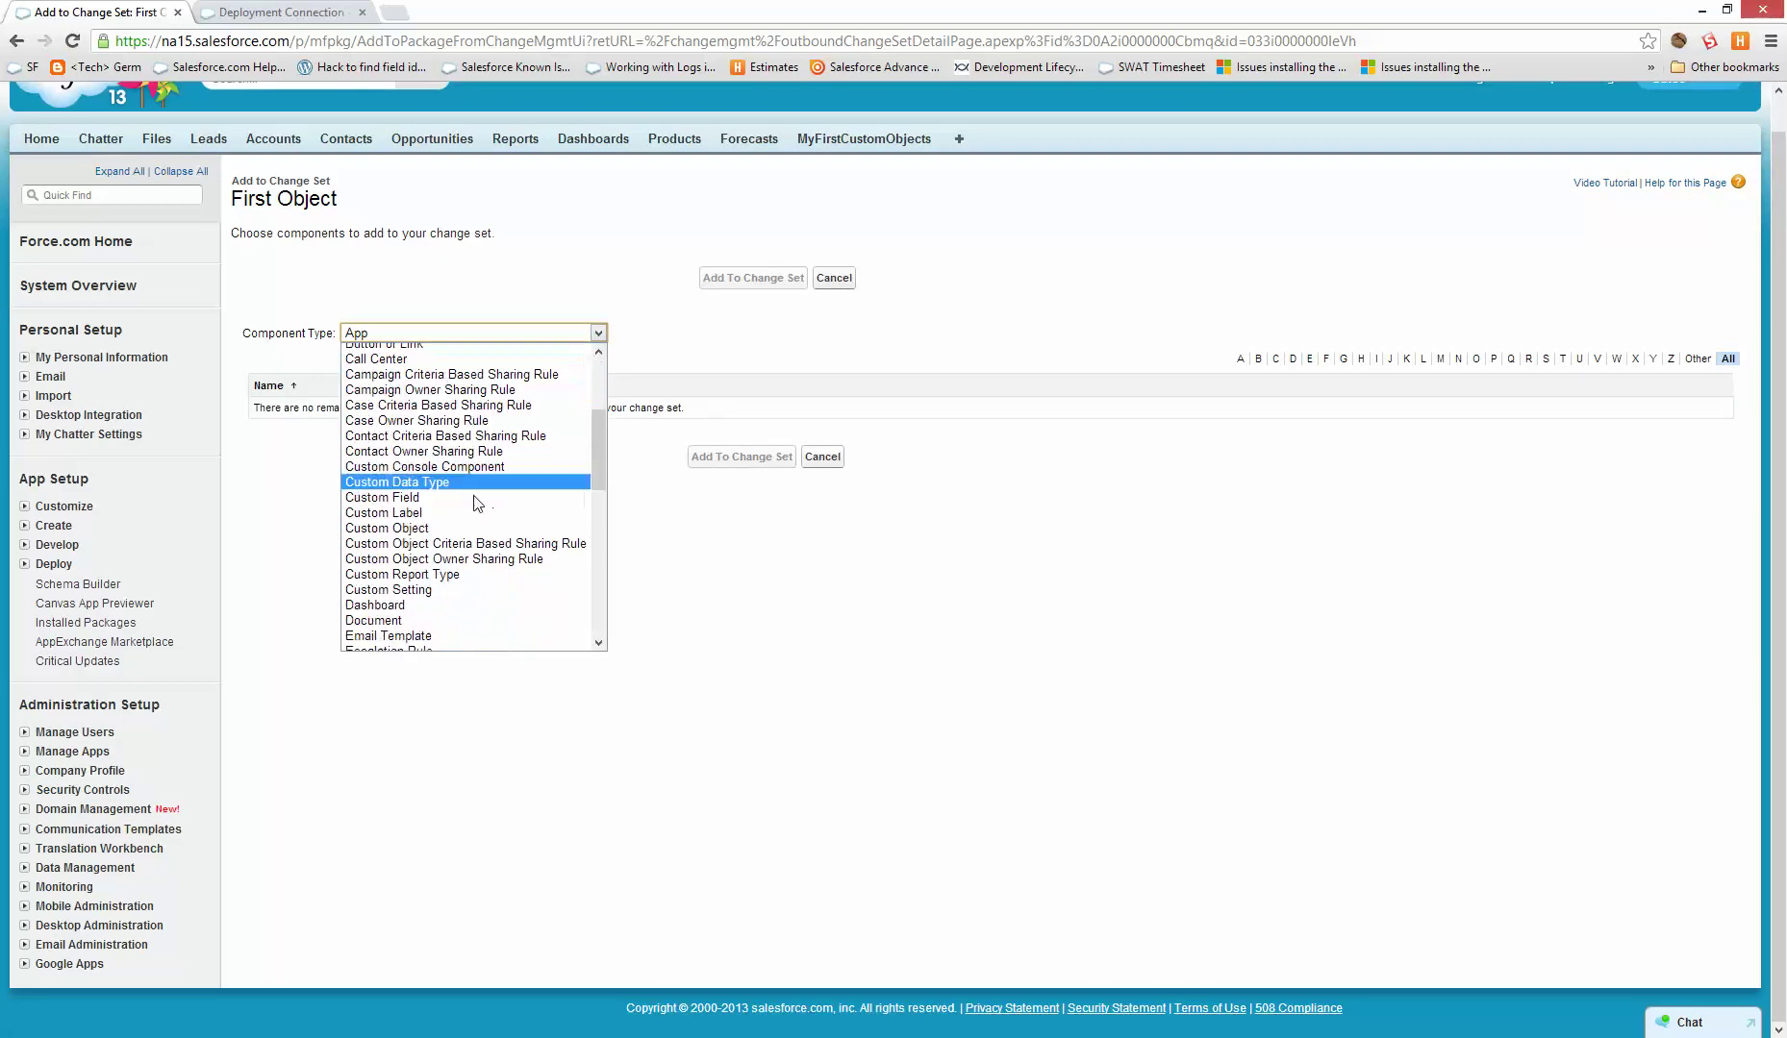
pyautogui.click(385, 612)
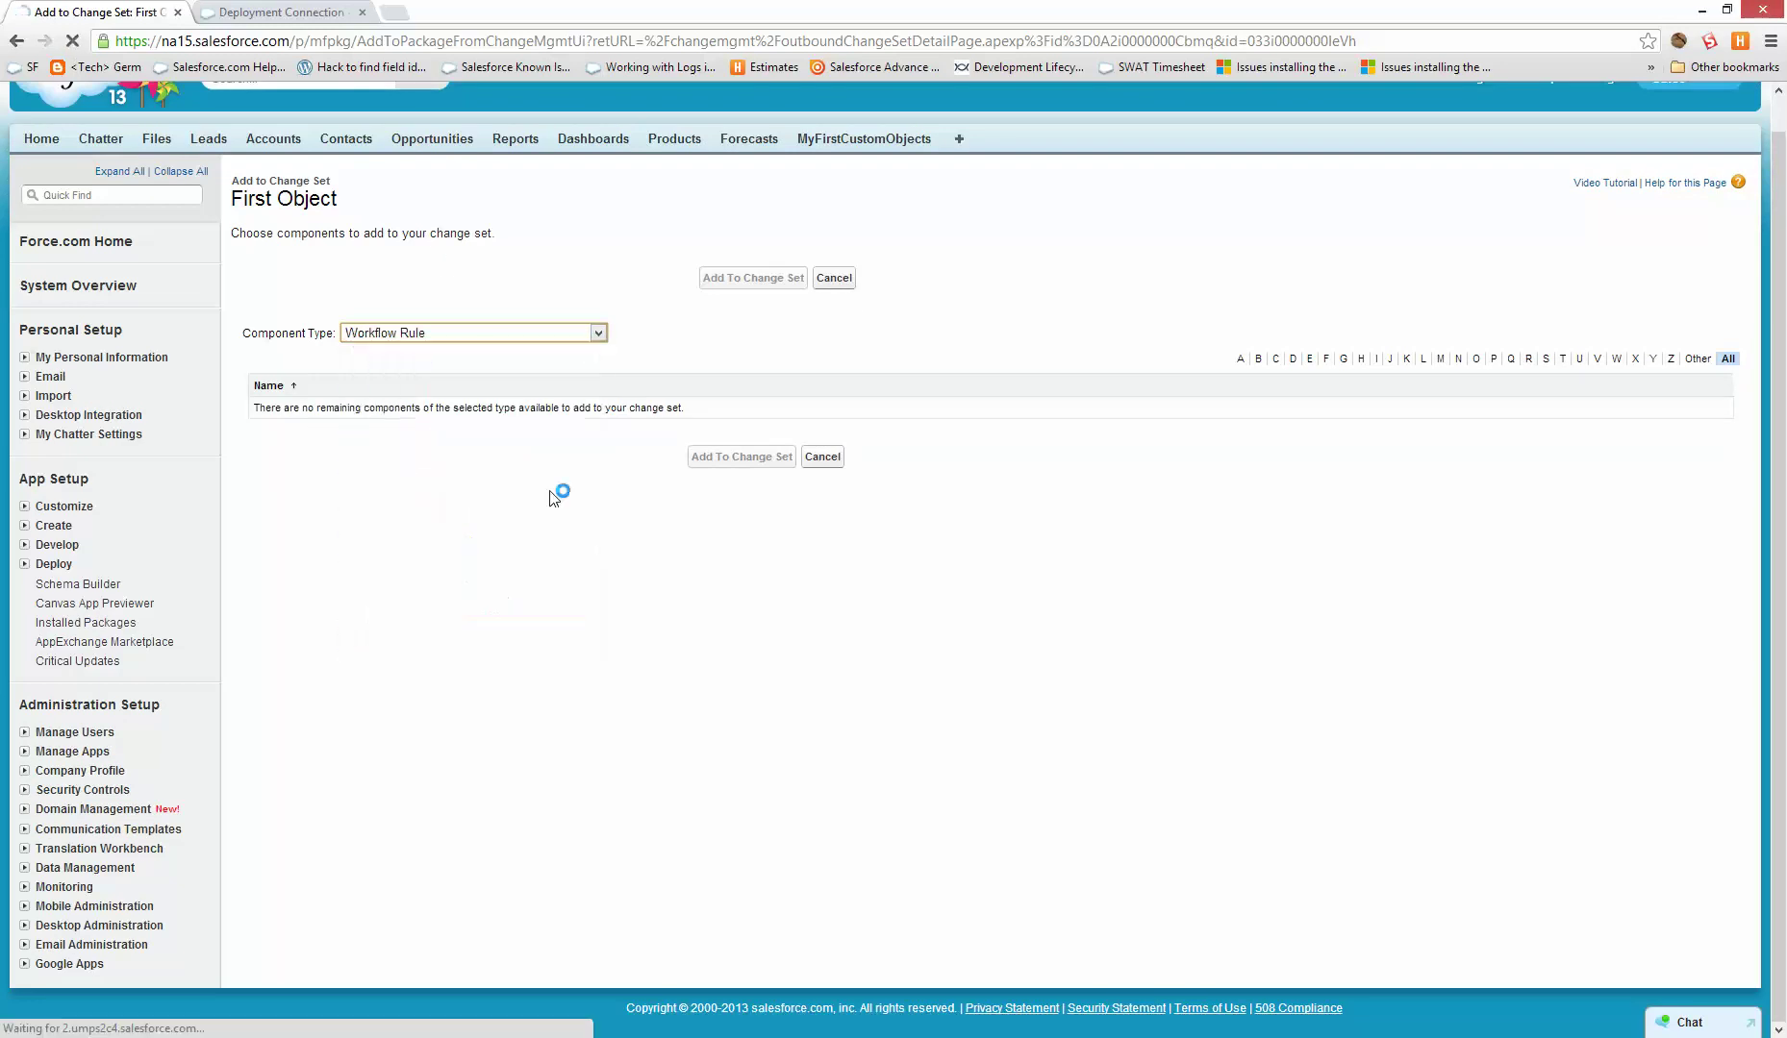
pyautogui.click(264, 445)
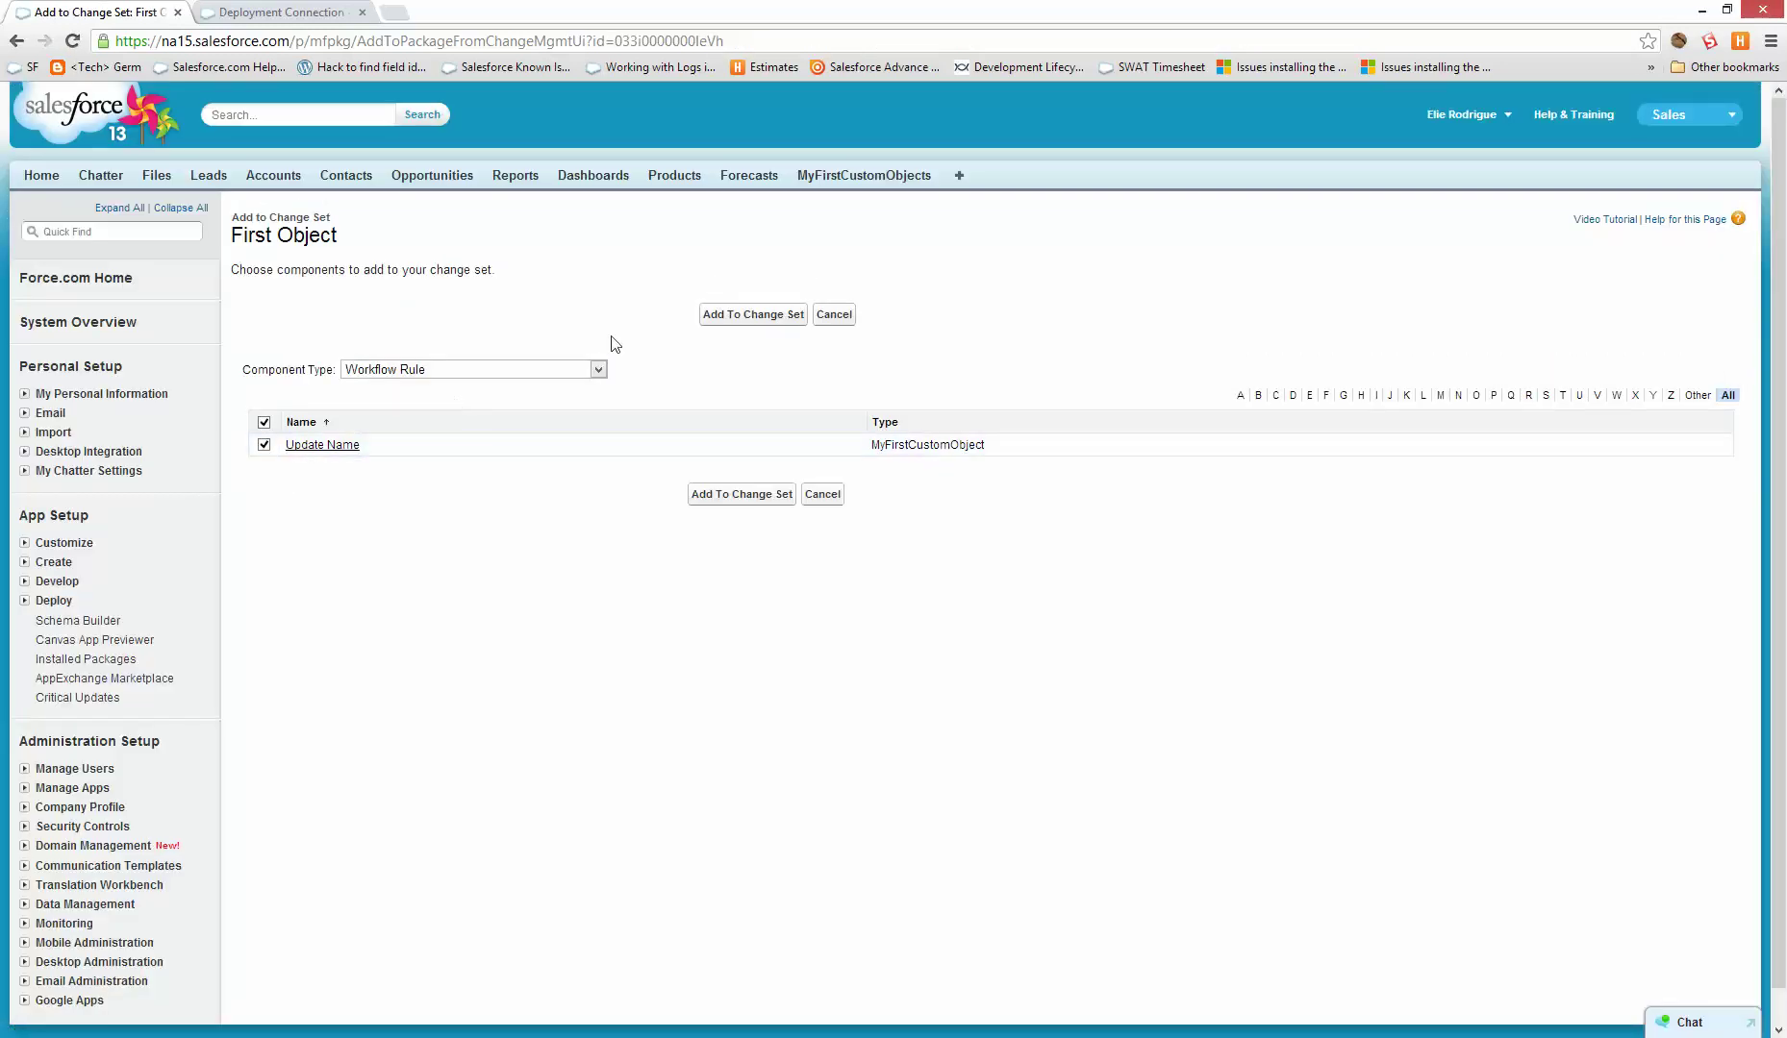
pyautogui.click(711, 314)
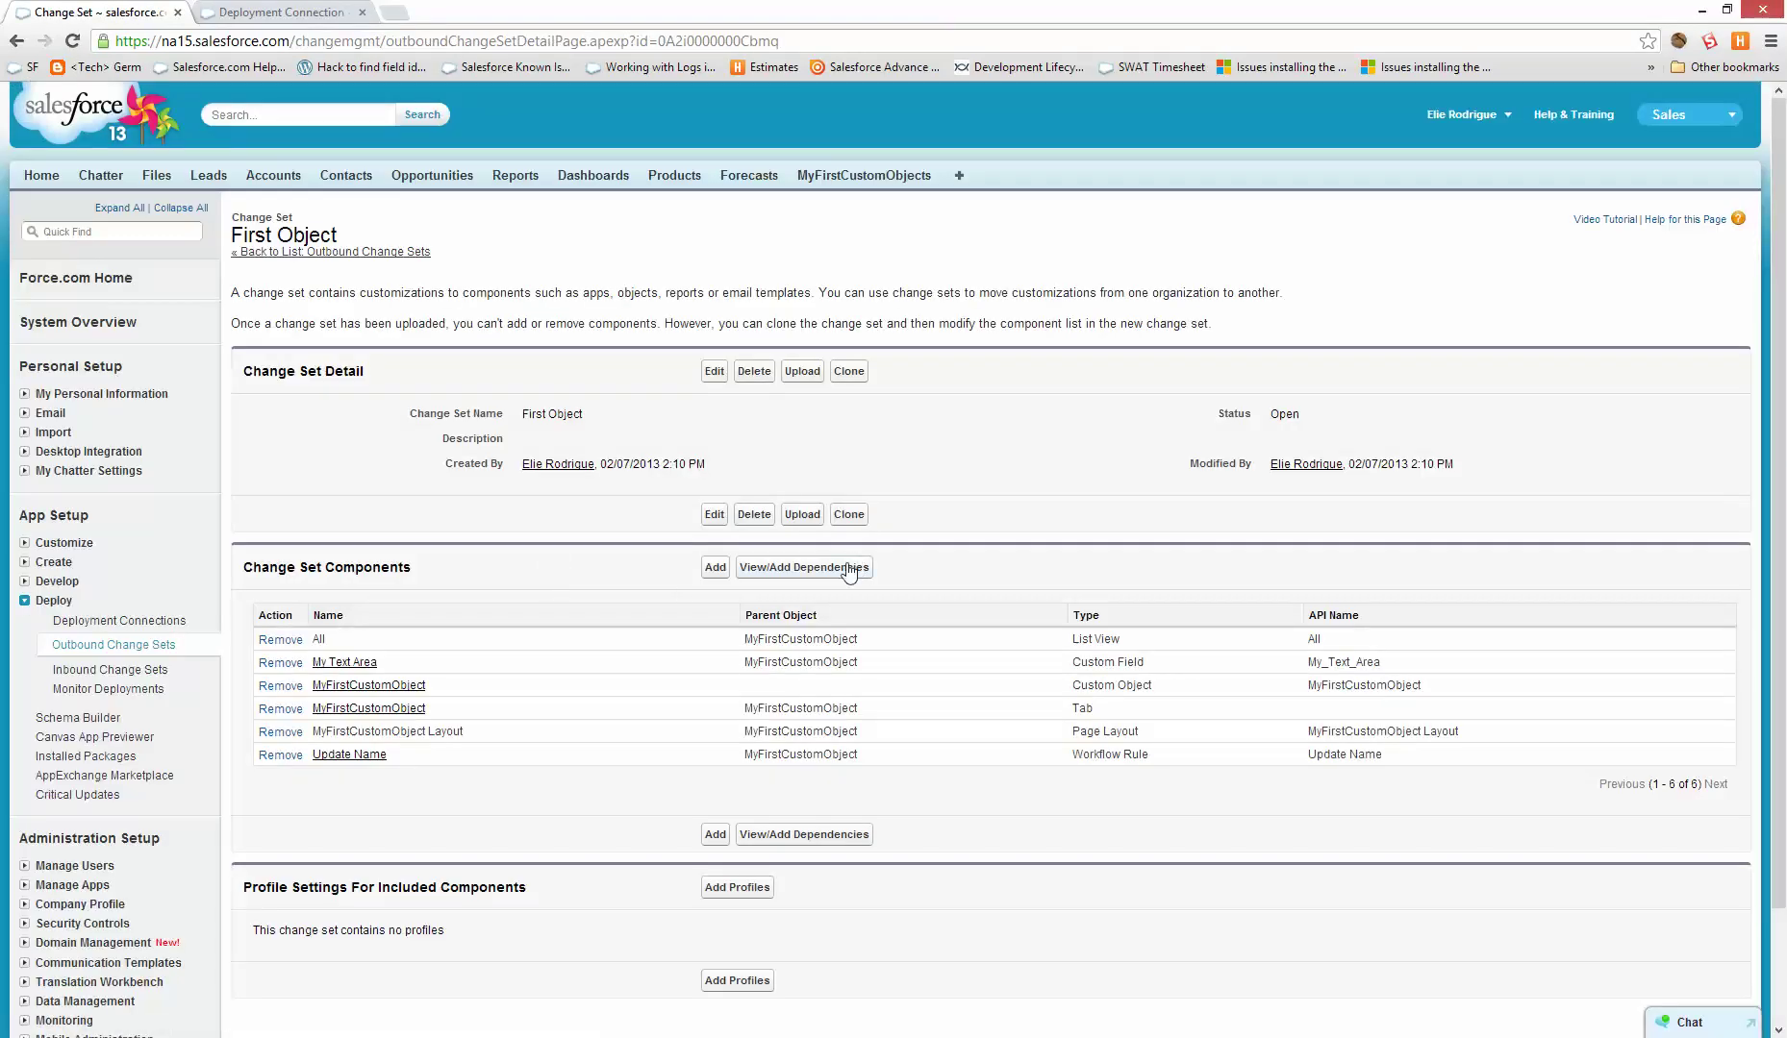
# - Add the dependent Fillout Details field update to the change set
pyautogui.click(846, 571)
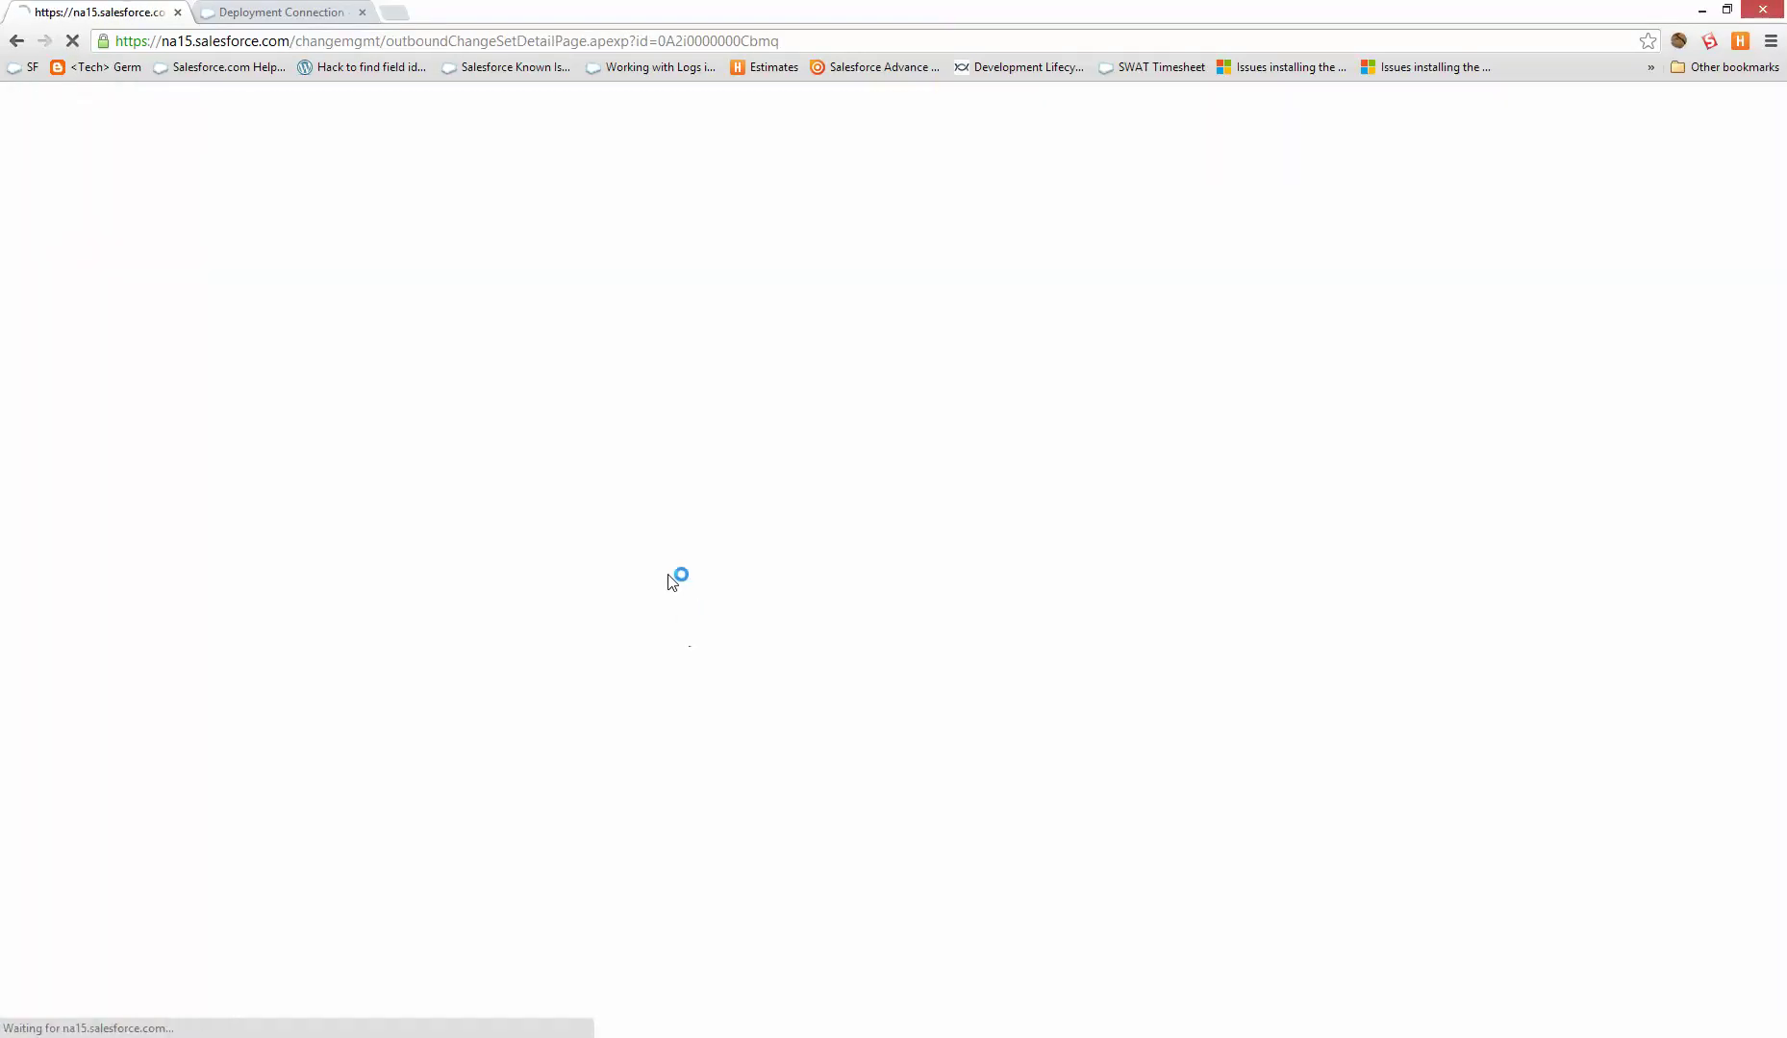
pyautogui.click(270, 439)
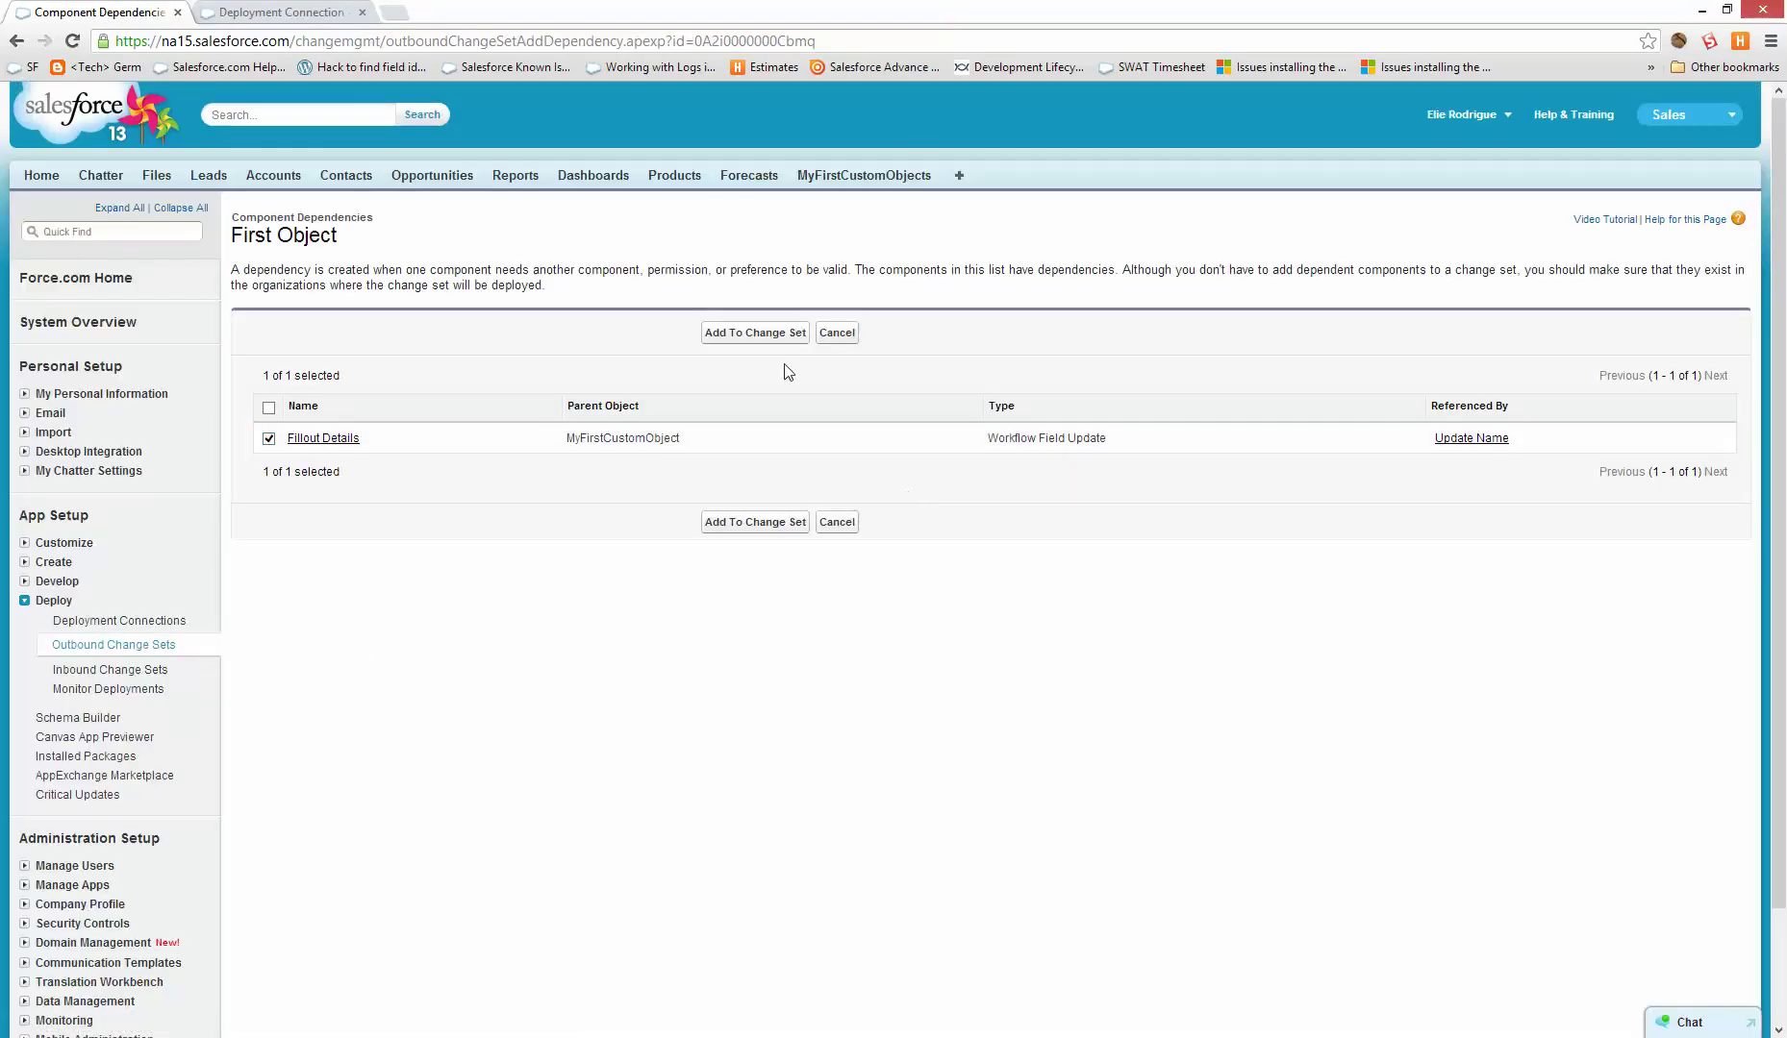
pyautogui.click(727, 337)
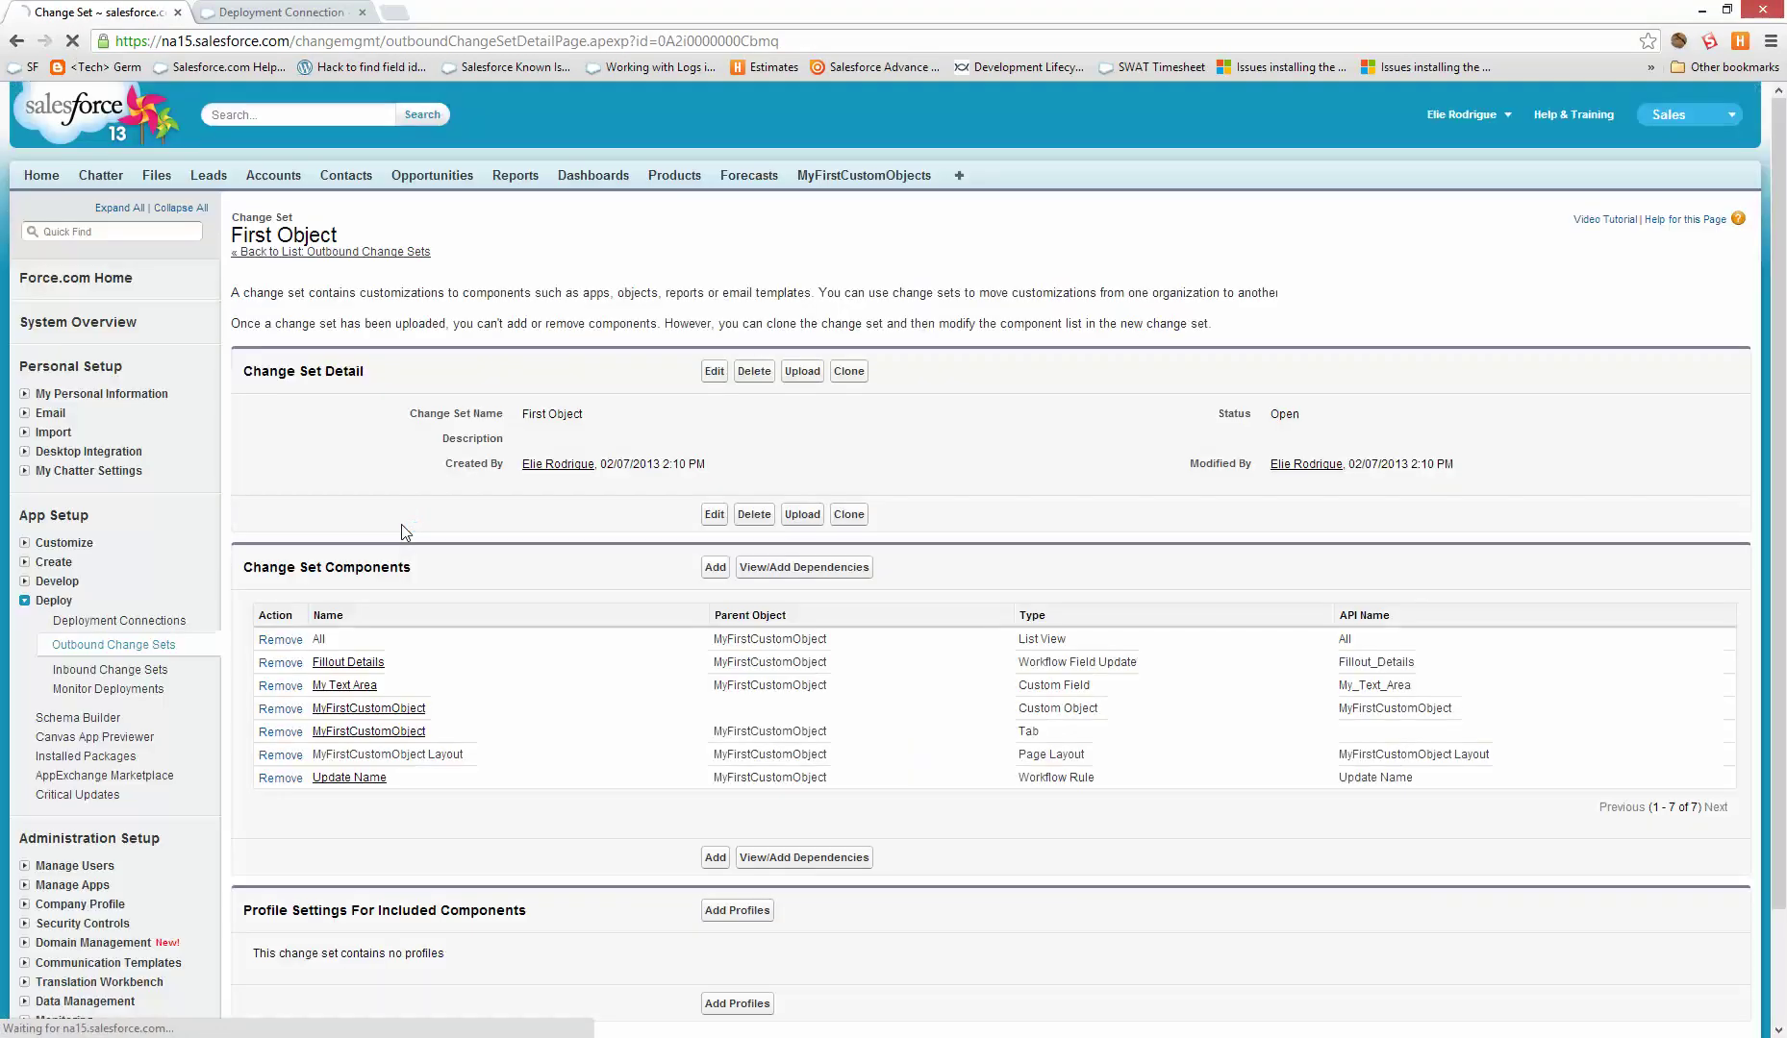
# - Review the seven components and empty Profile Settings, then open First Object's Upload page
pyautogui.scroll(-1, 470, 678)
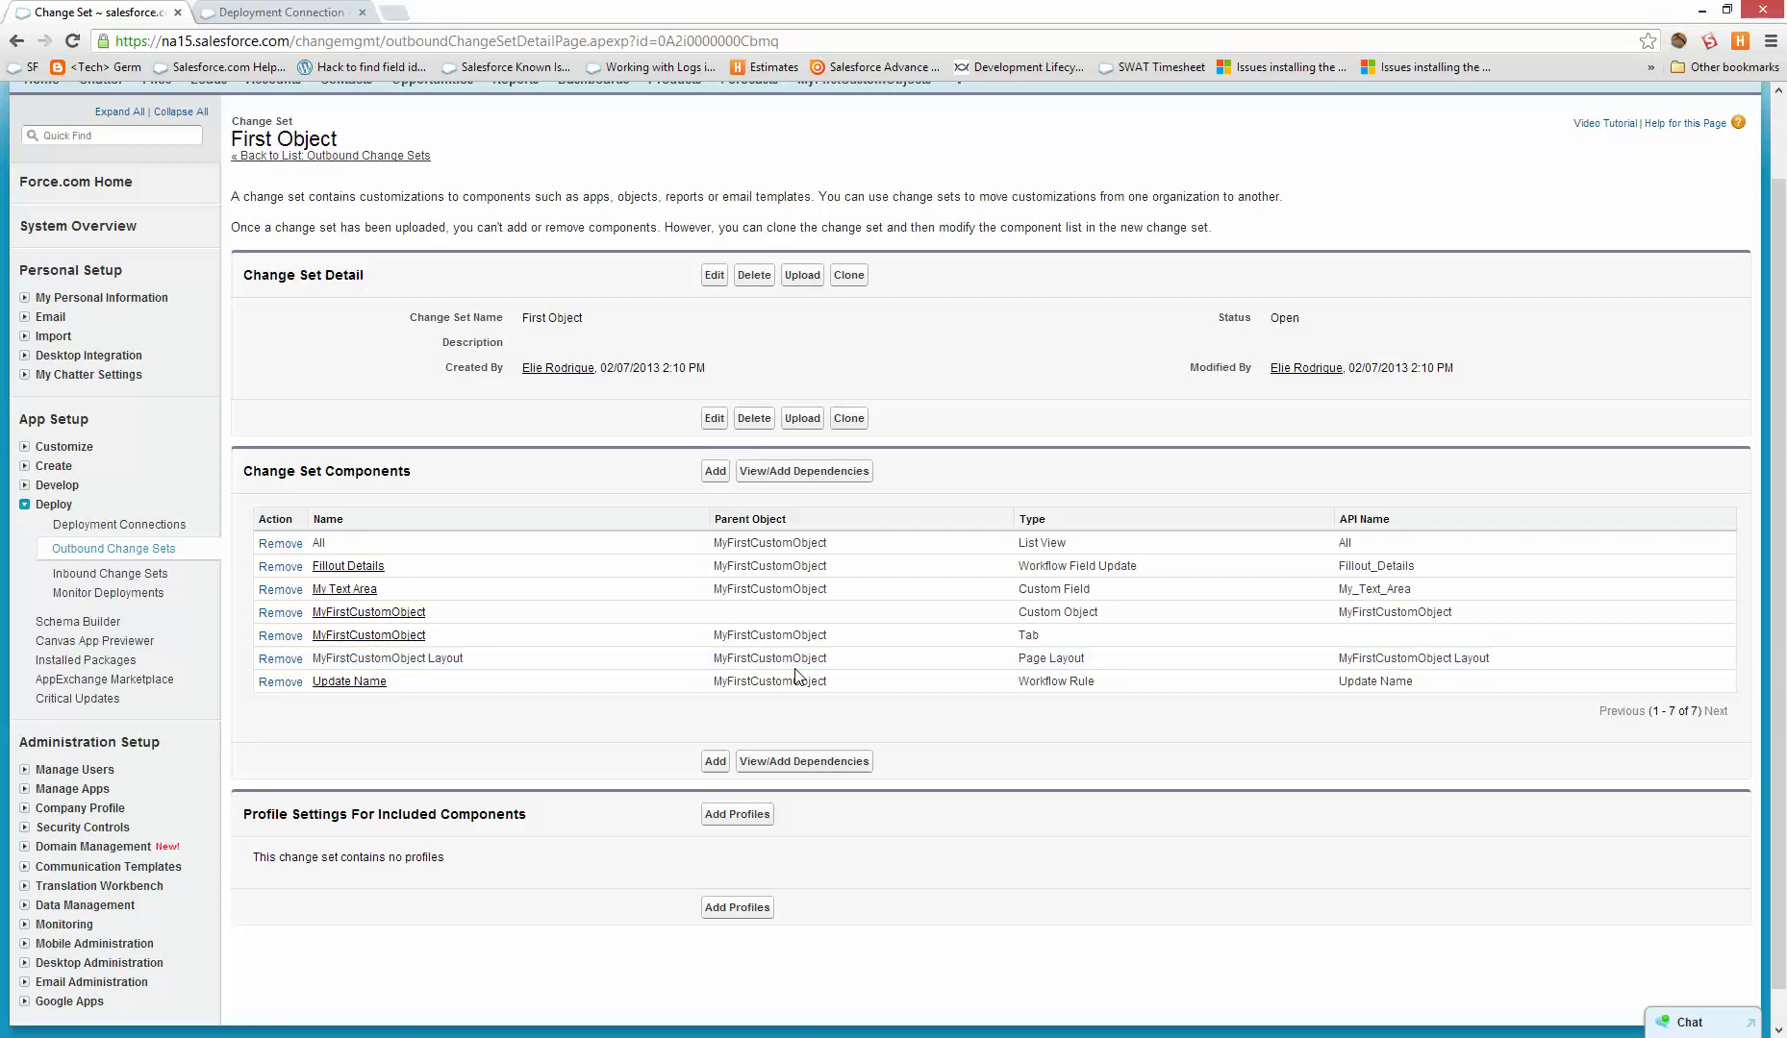
pyautogui.moveTo(527, 815); pyautogui.dragTo(242, 810)
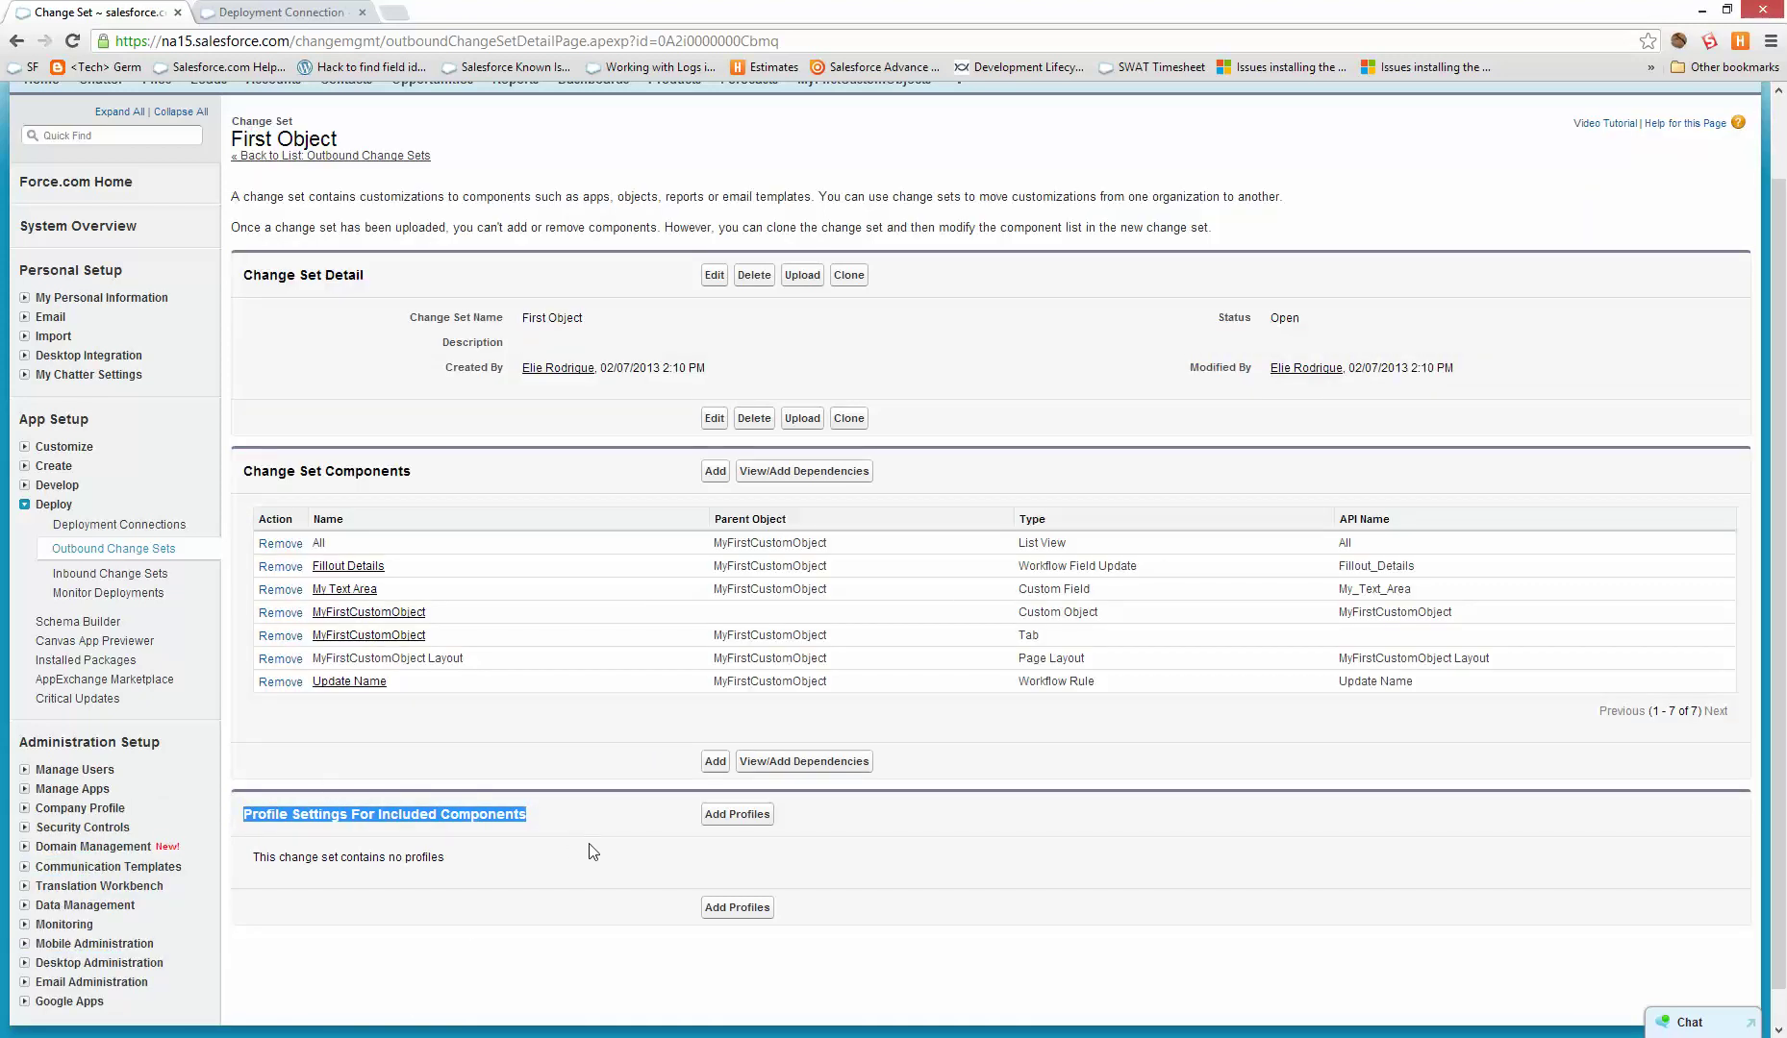
pyautogui.scroll(1, 1268, 799)
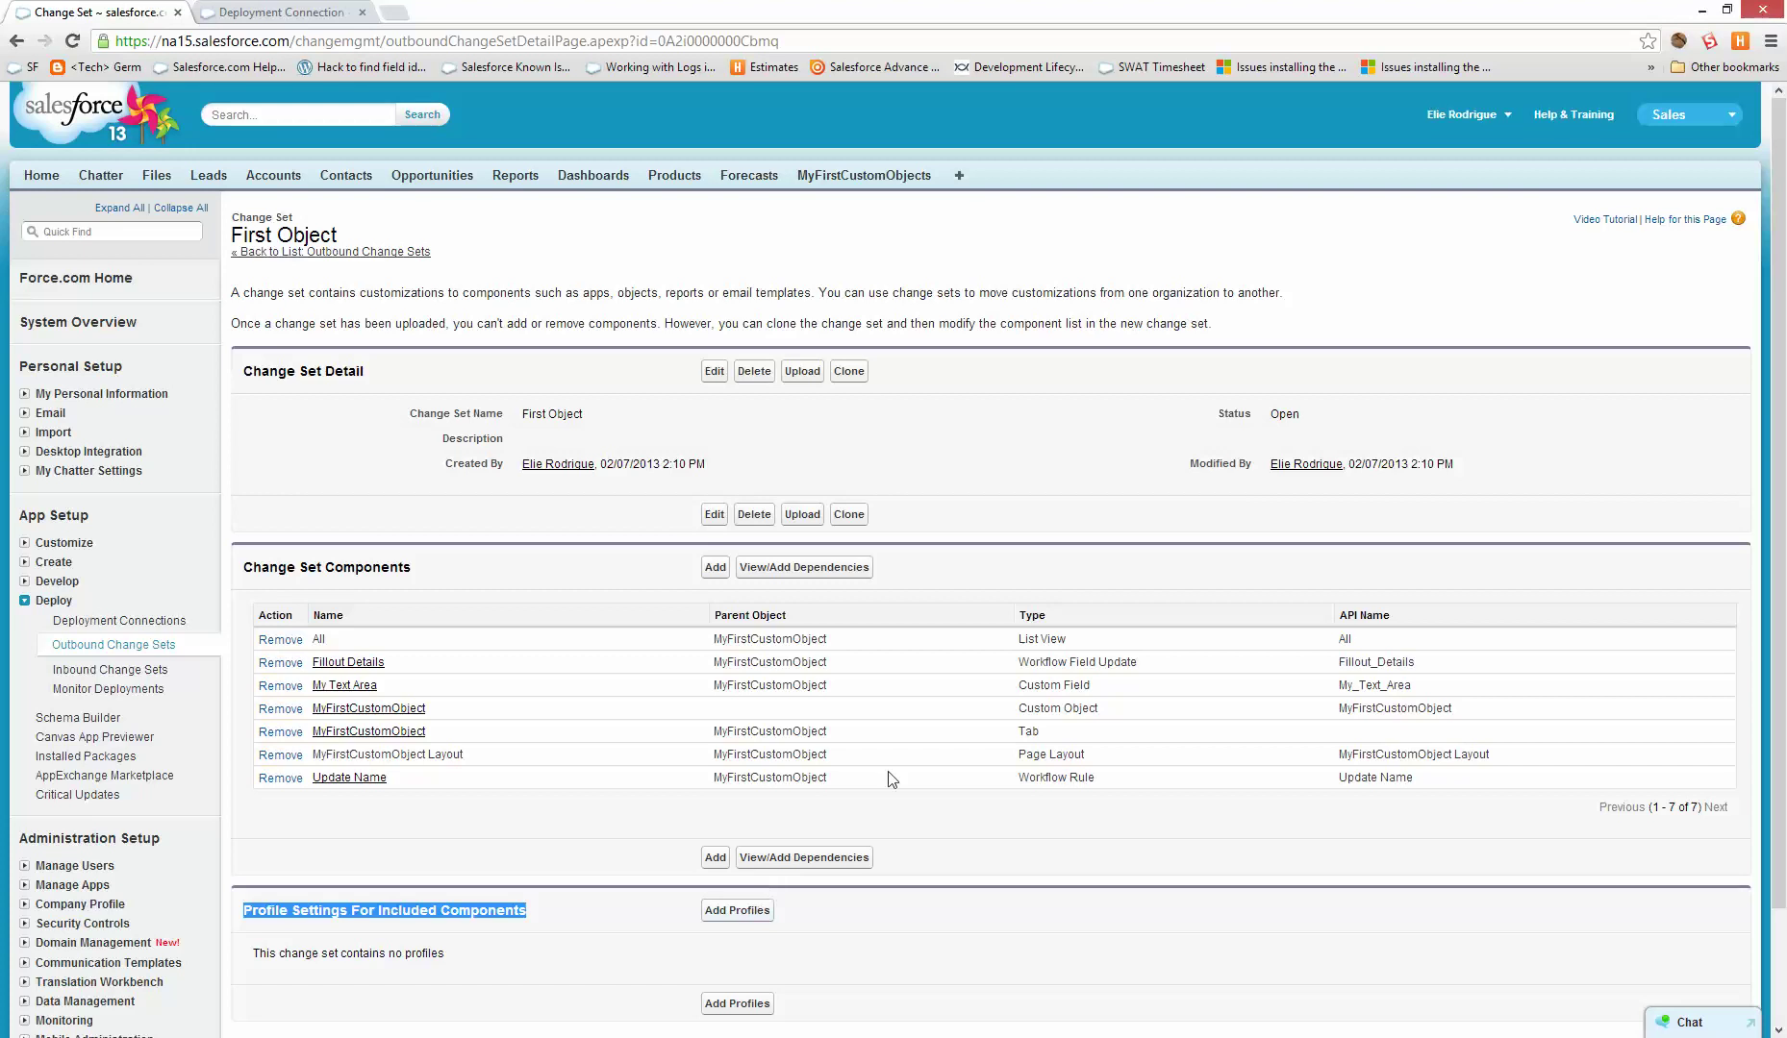
pyautogui.click(860, 944)
pyautogui.scroll(-3, 861, 944)
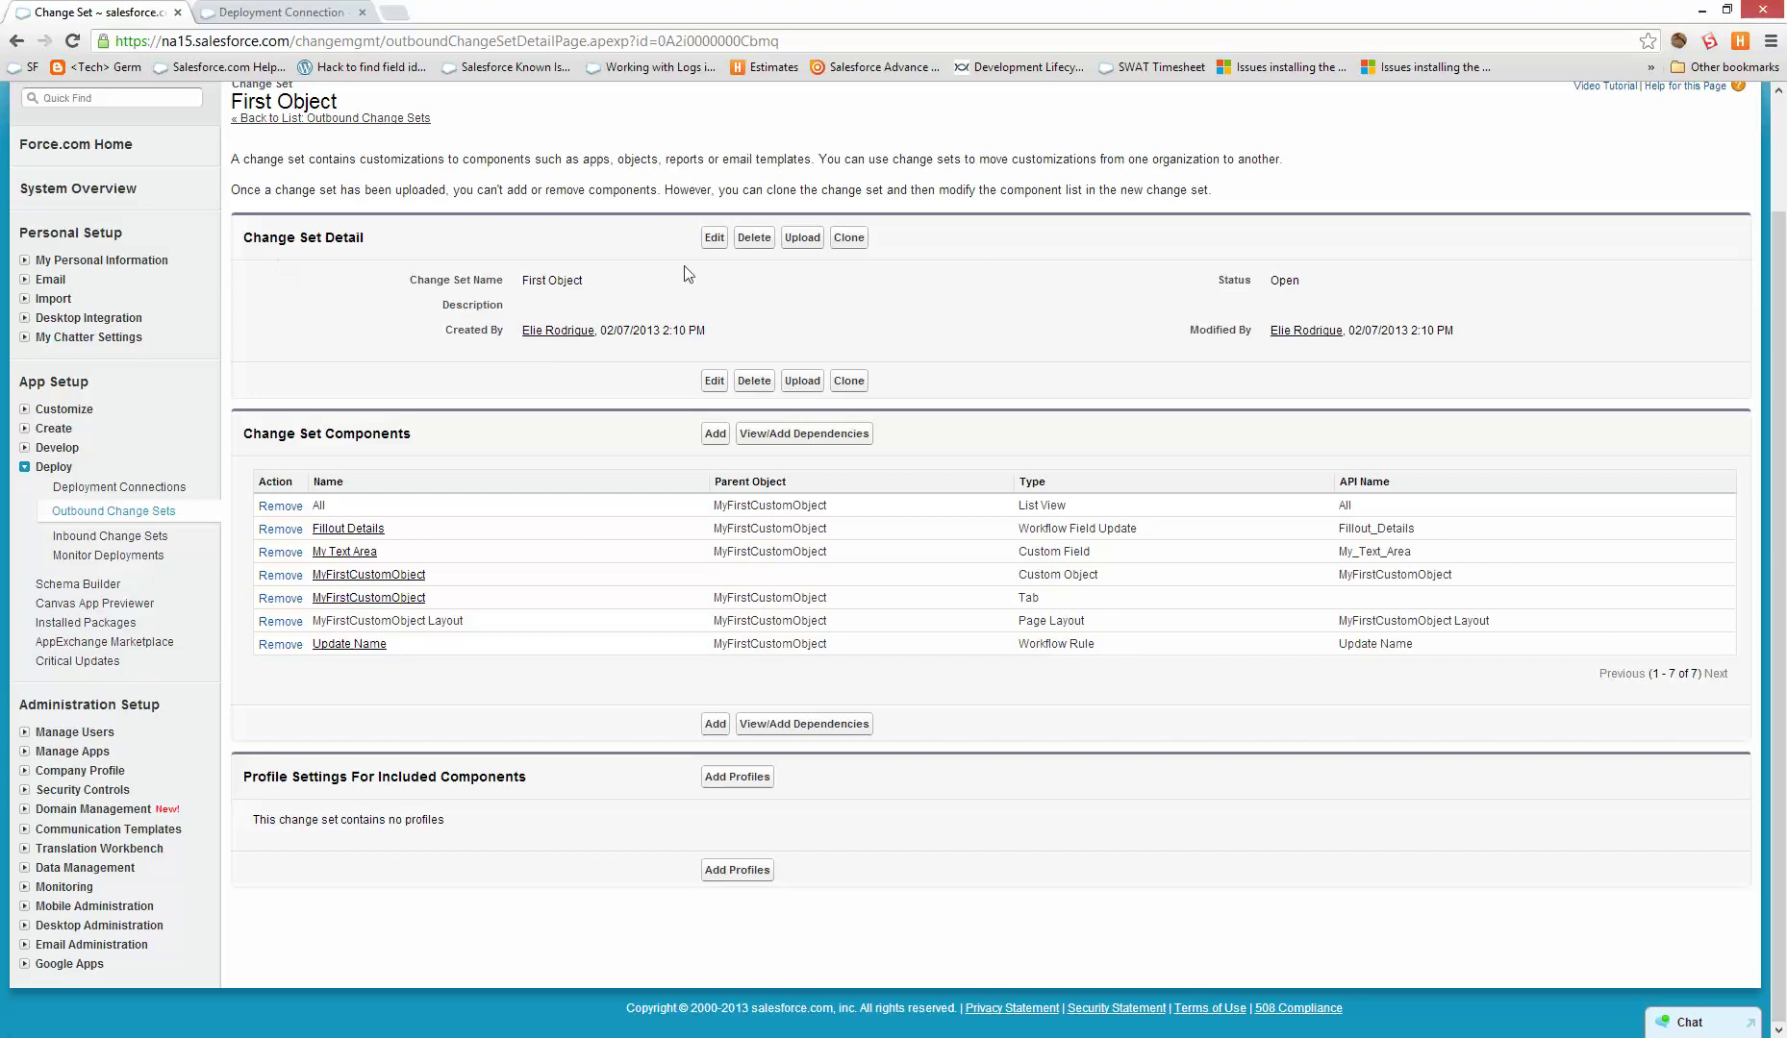
pyautogui.click(800, 237)
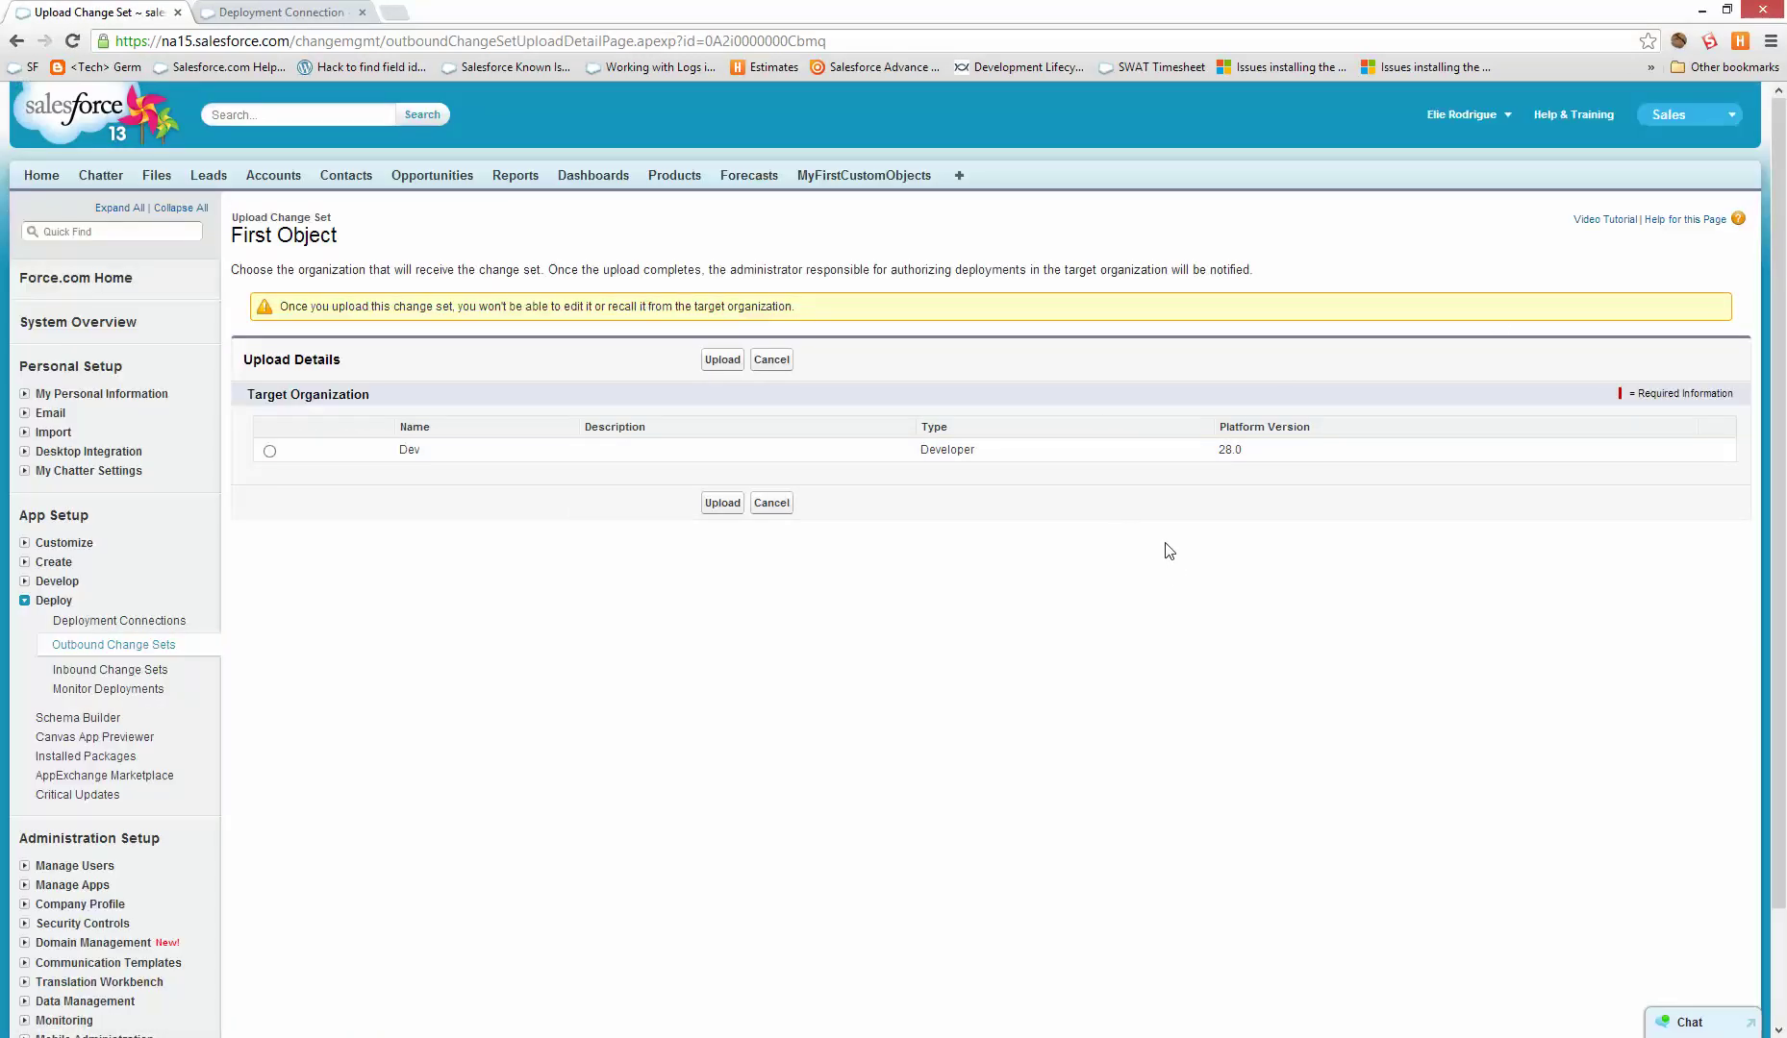
# - Upload First Object to the Dev organization and switch to the sandbox's Deployment Connection tab
pyautogui.click(269, 451)
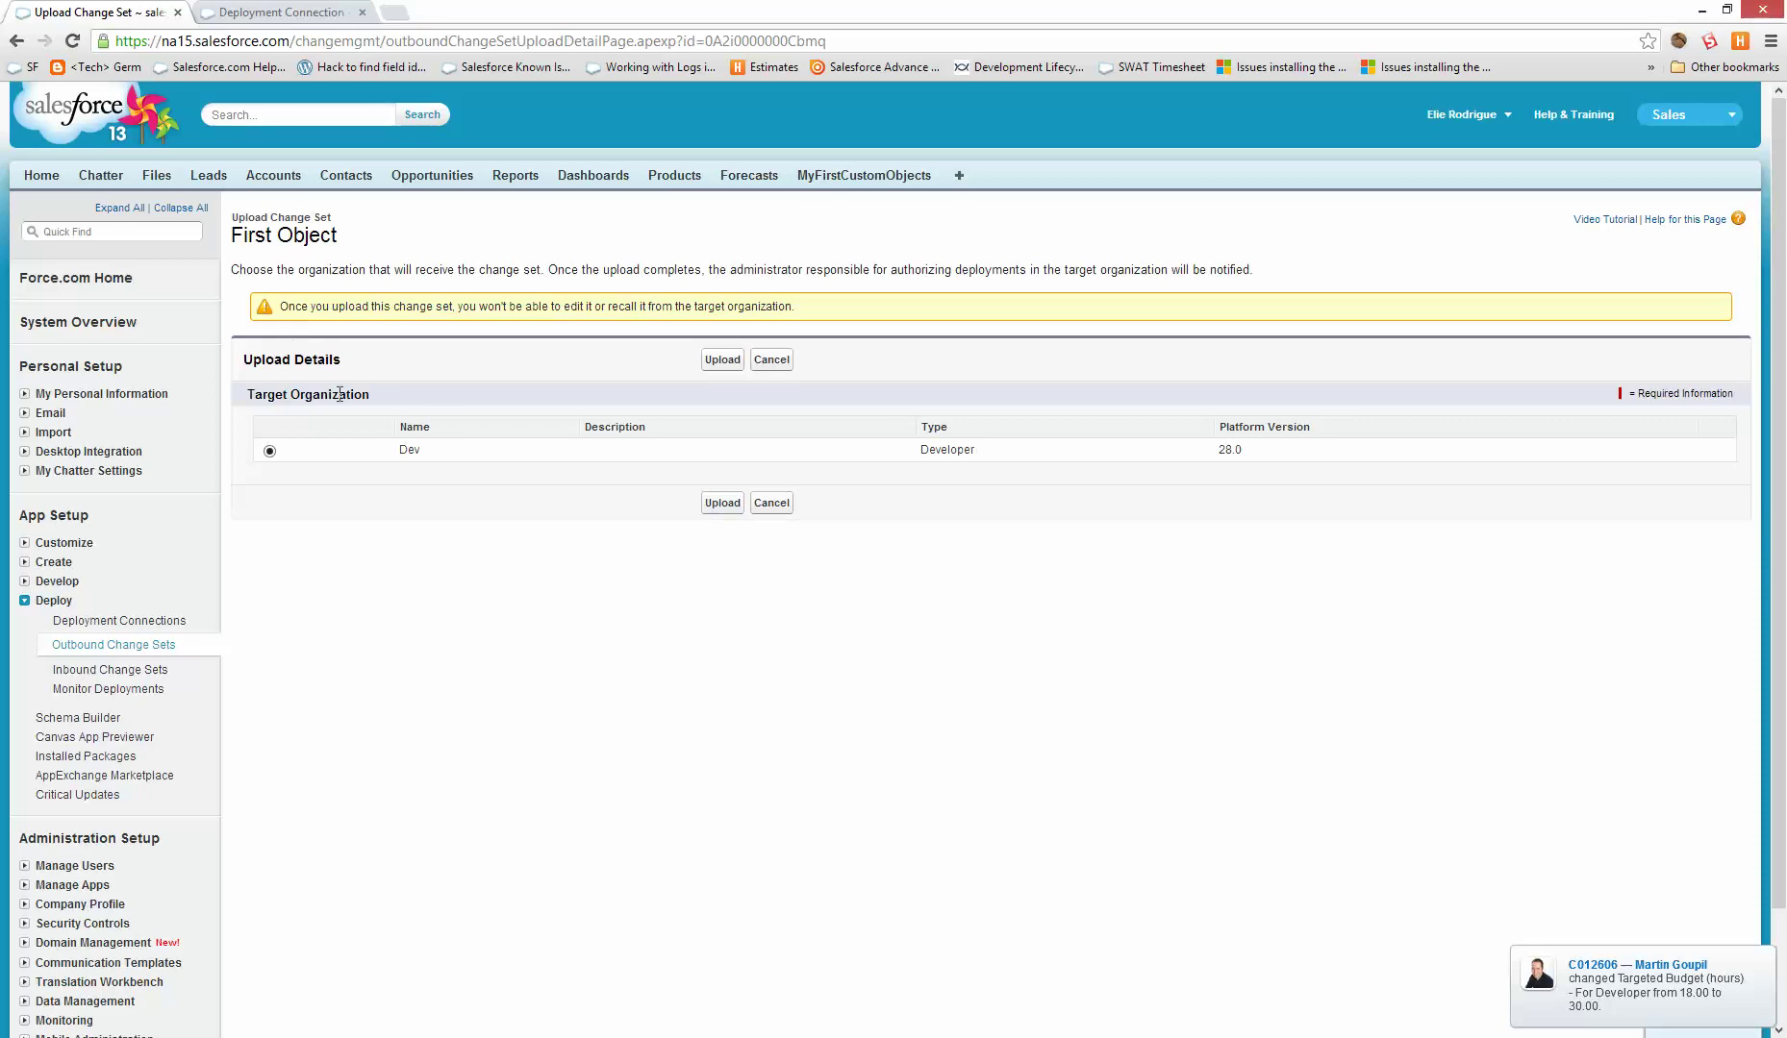
pyautogui.click(722, 503)
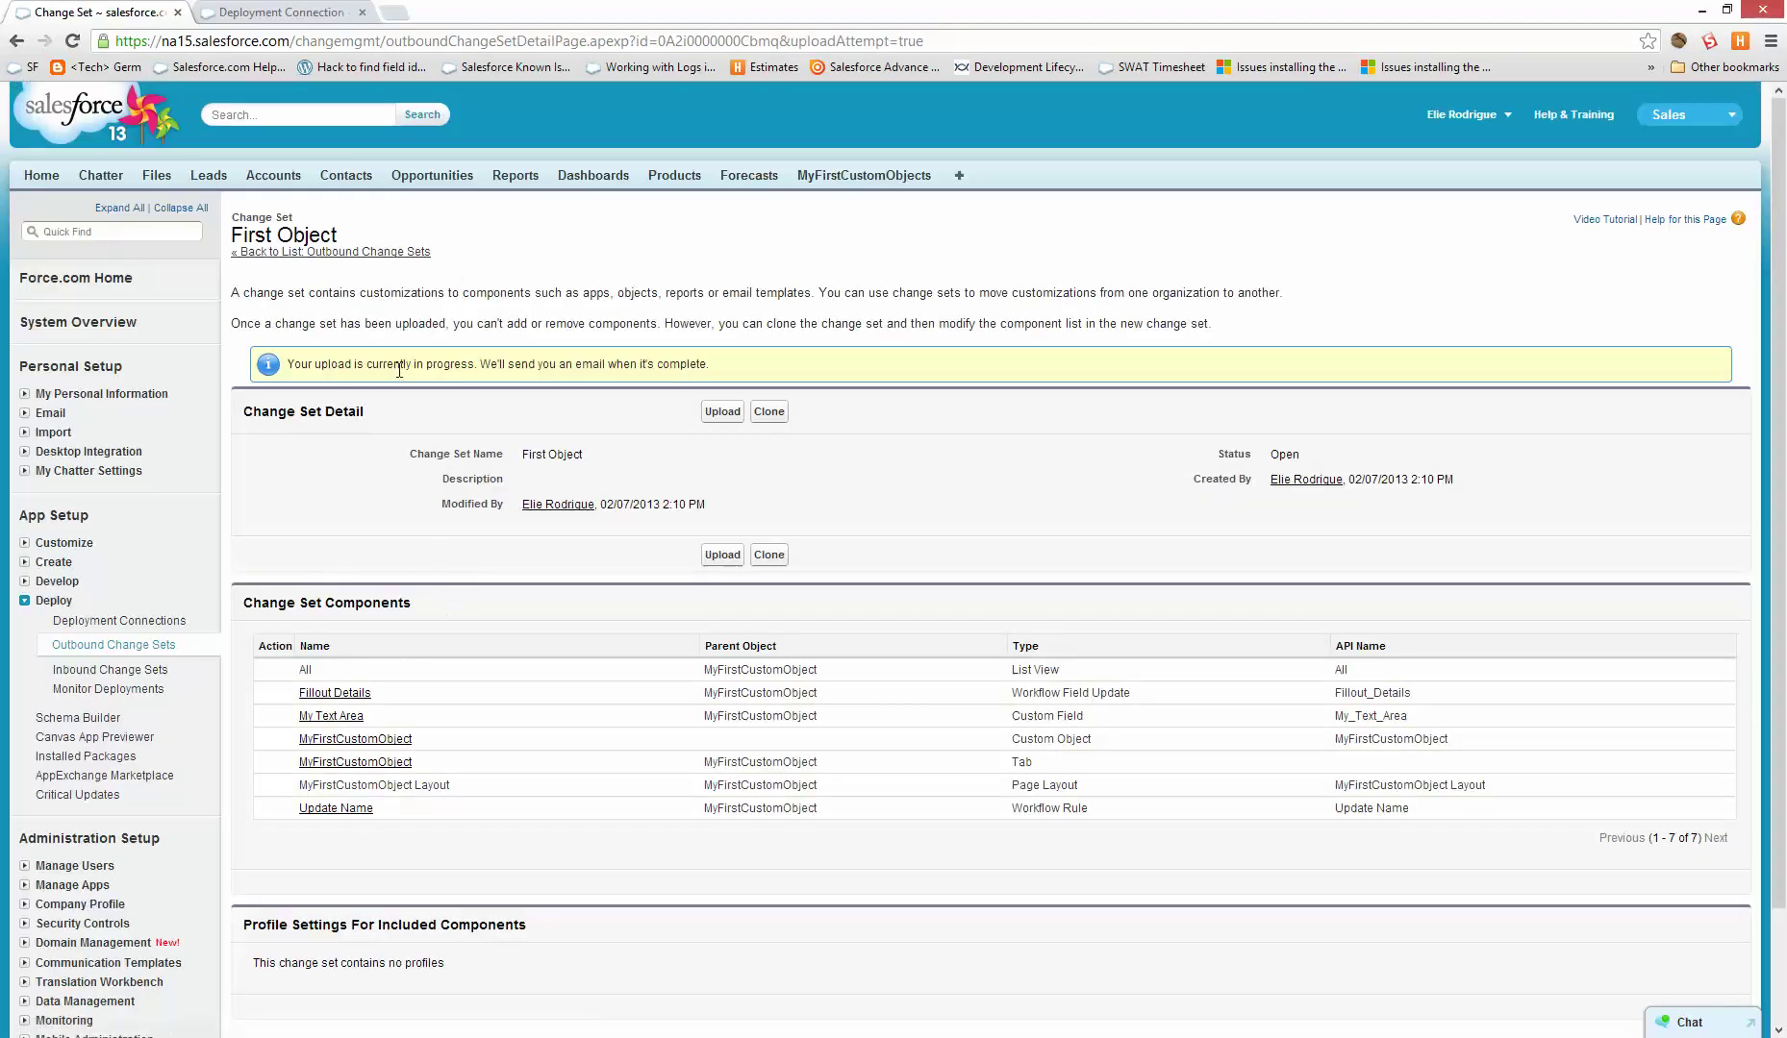
pyautogui.moveTo(399, 370); pyautogui.dragTo(681, 365)
pyautogui.click(921, 386)
pyautogui.scroll(-2, 767, 266)
pyautogui.click(205, 11)
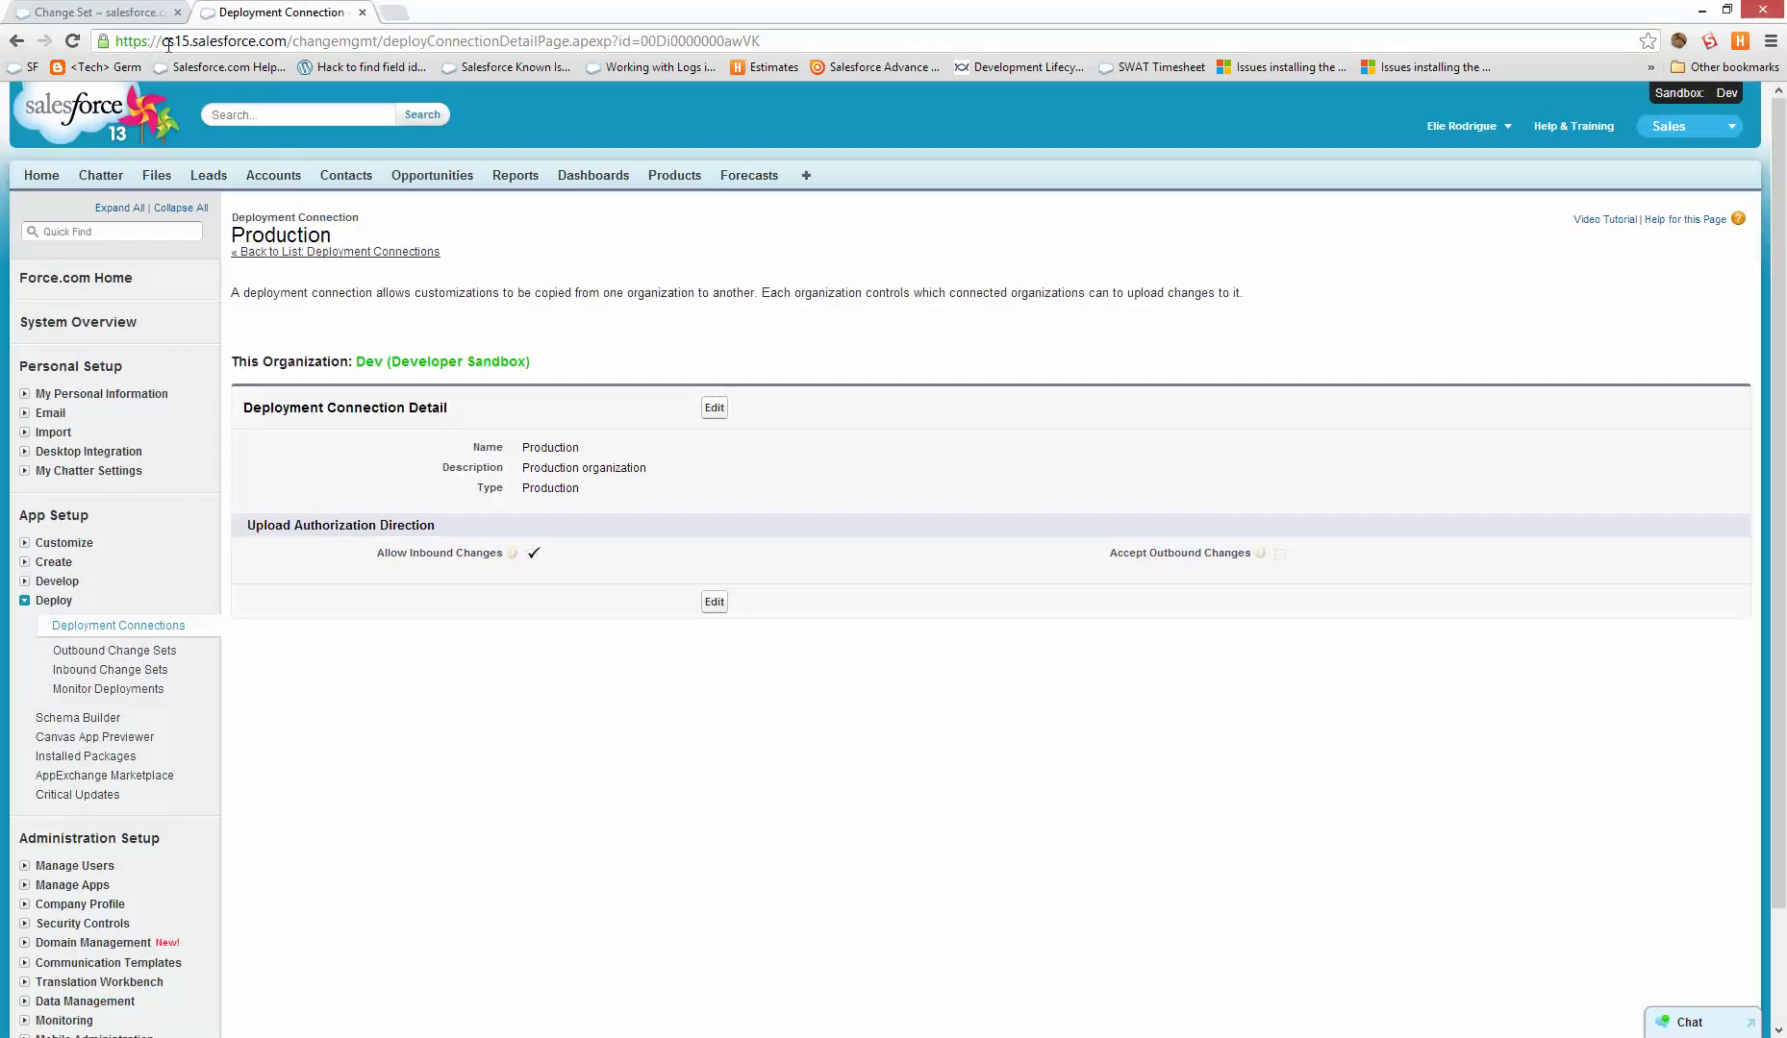
# - Open the Dev sandbox's Inbound Change Sets page
pyautogui.click(110, 669)
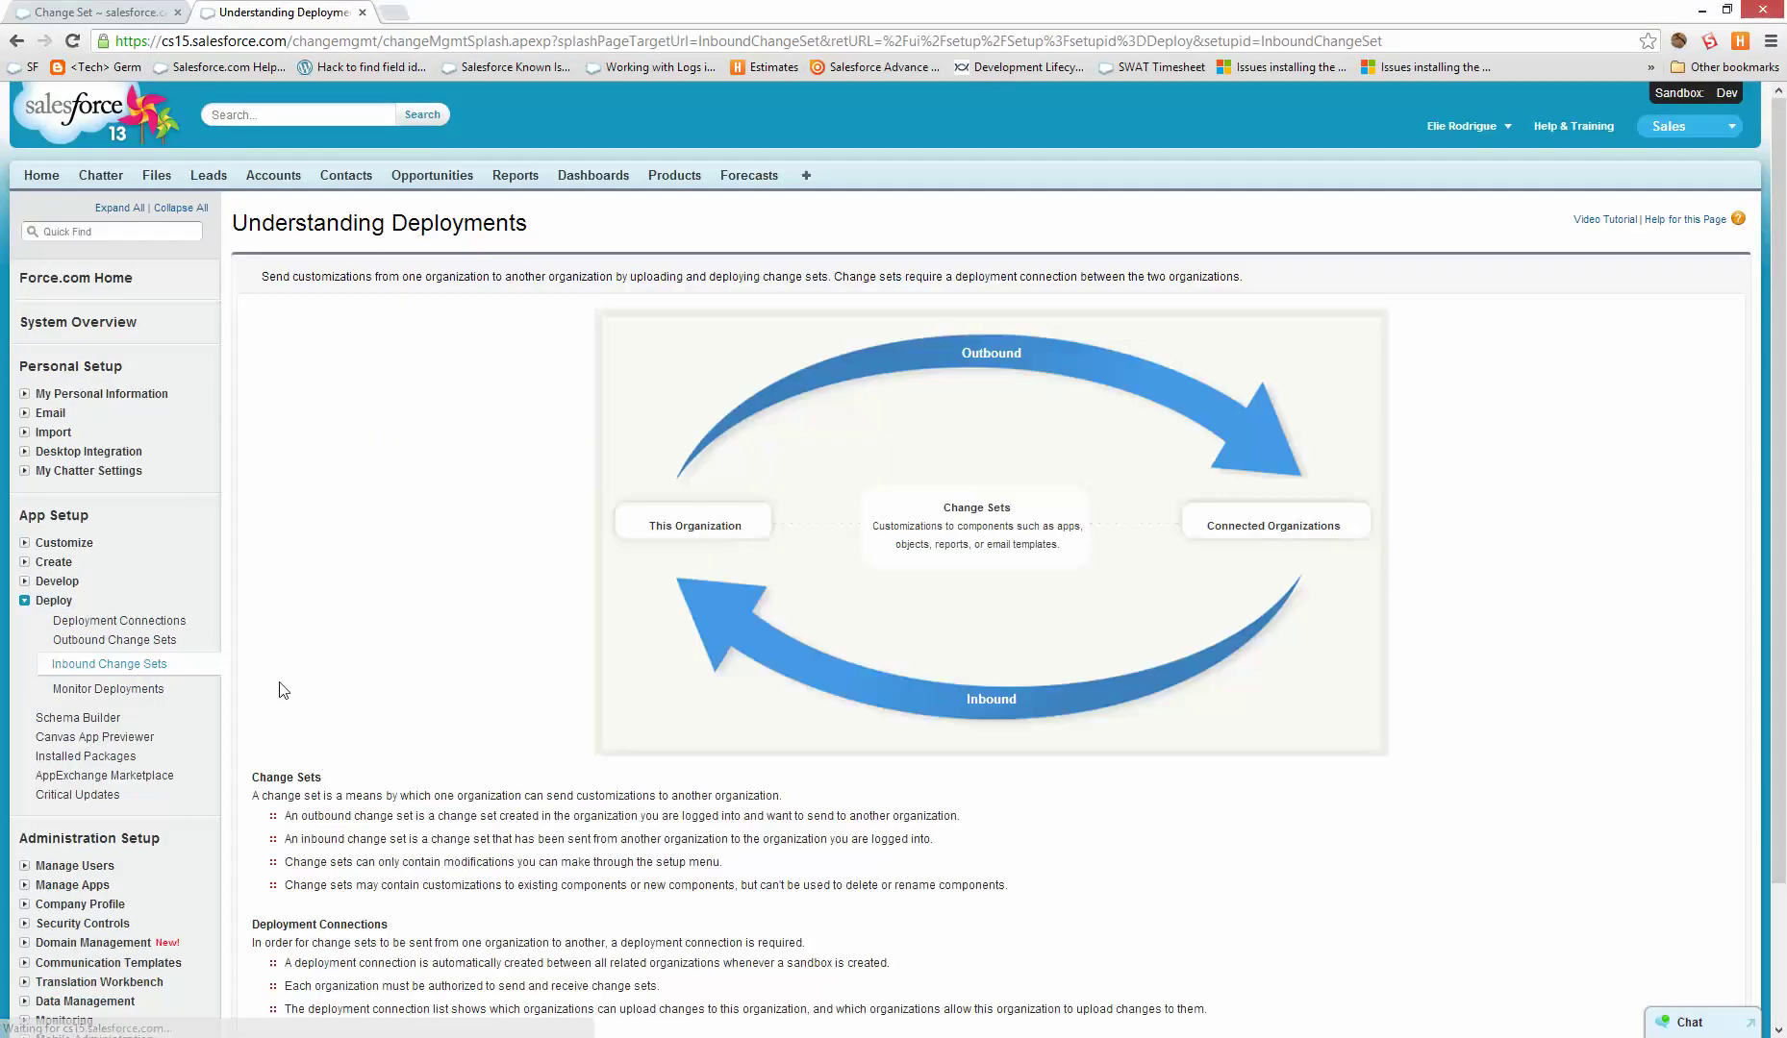
pyautogui.scroll(-3, 731, 854)
pyautogui.click(280, 921)
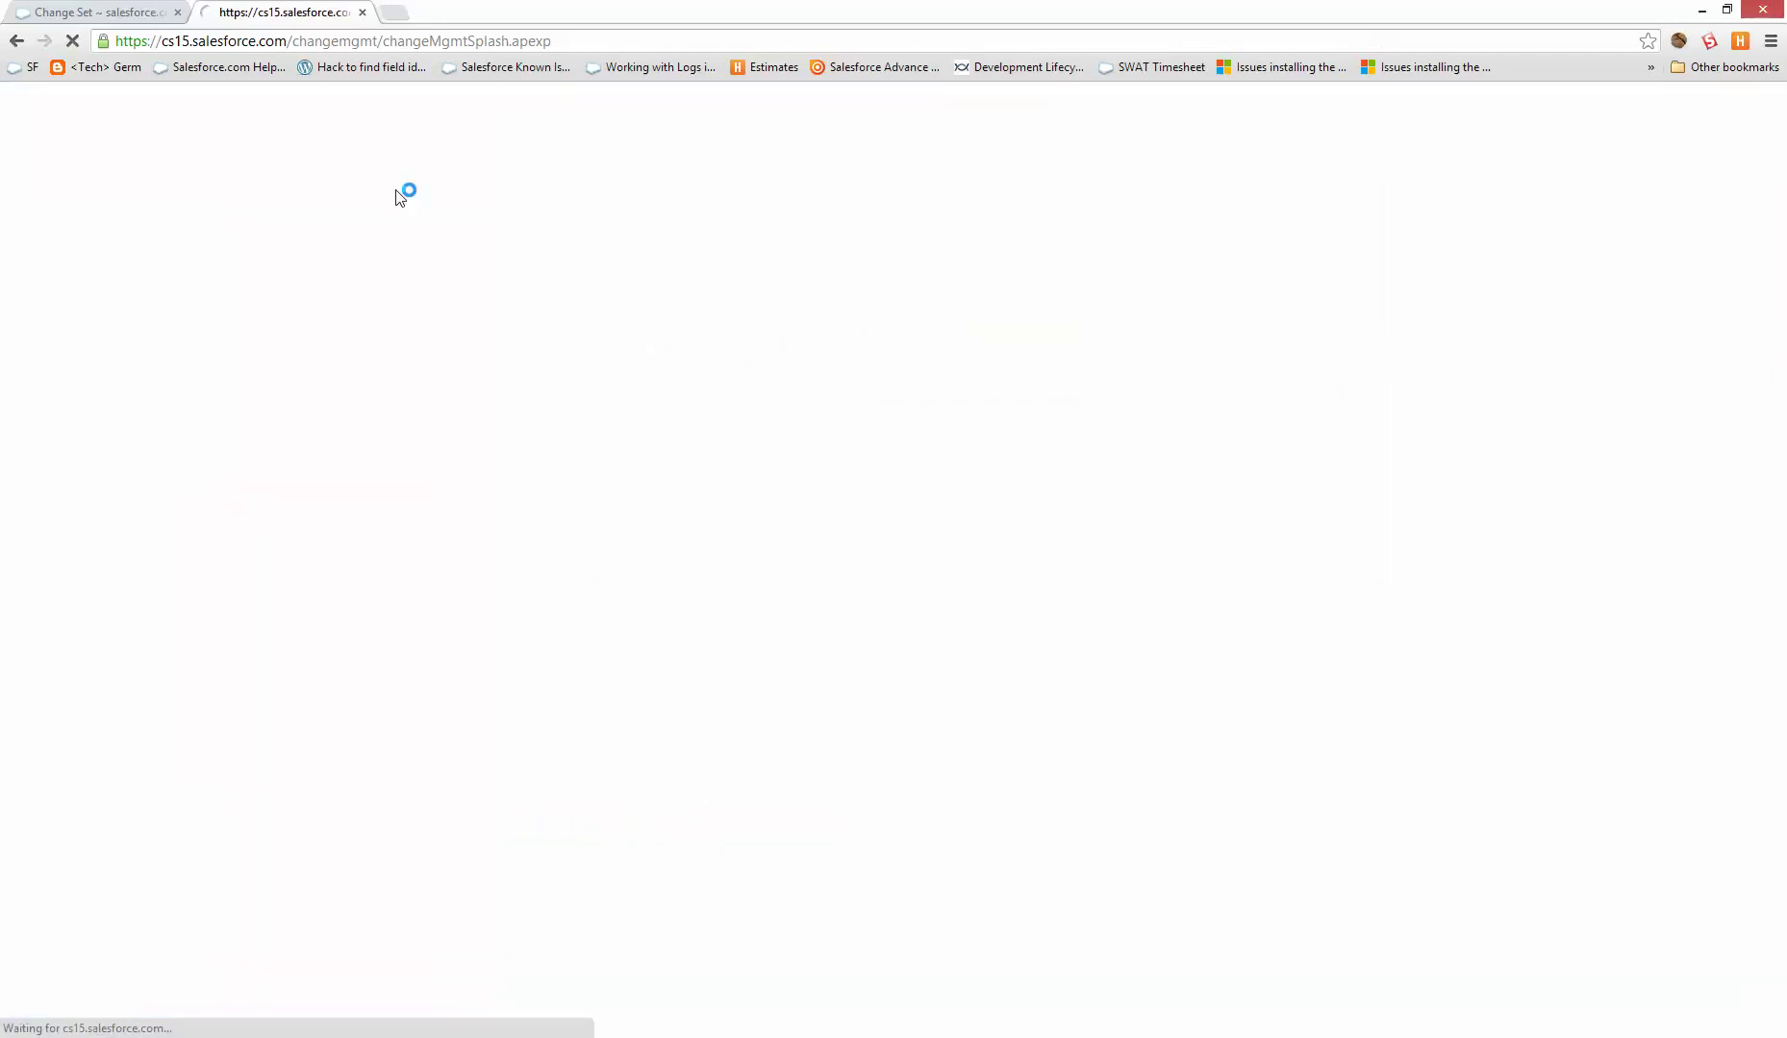
pyautogui.hotkey('ctrl', 'Tab')
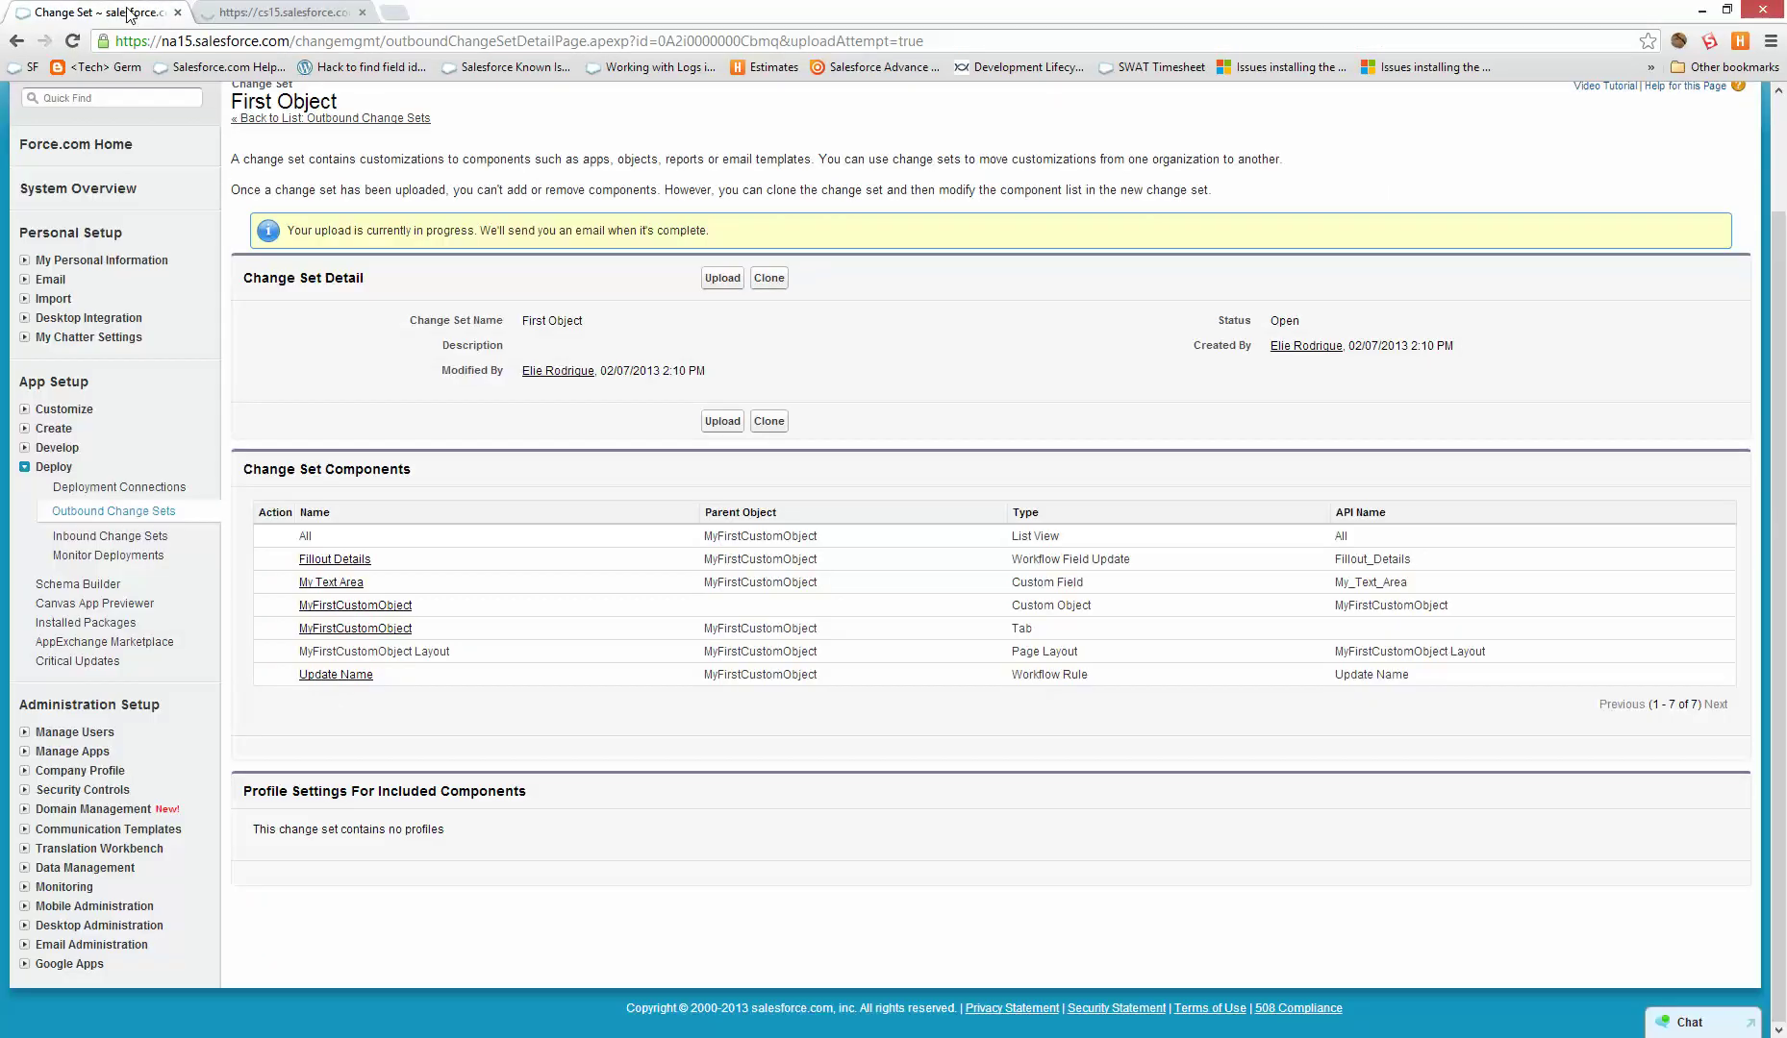
pyautogui.hotkey('ctrl', 'Tab')
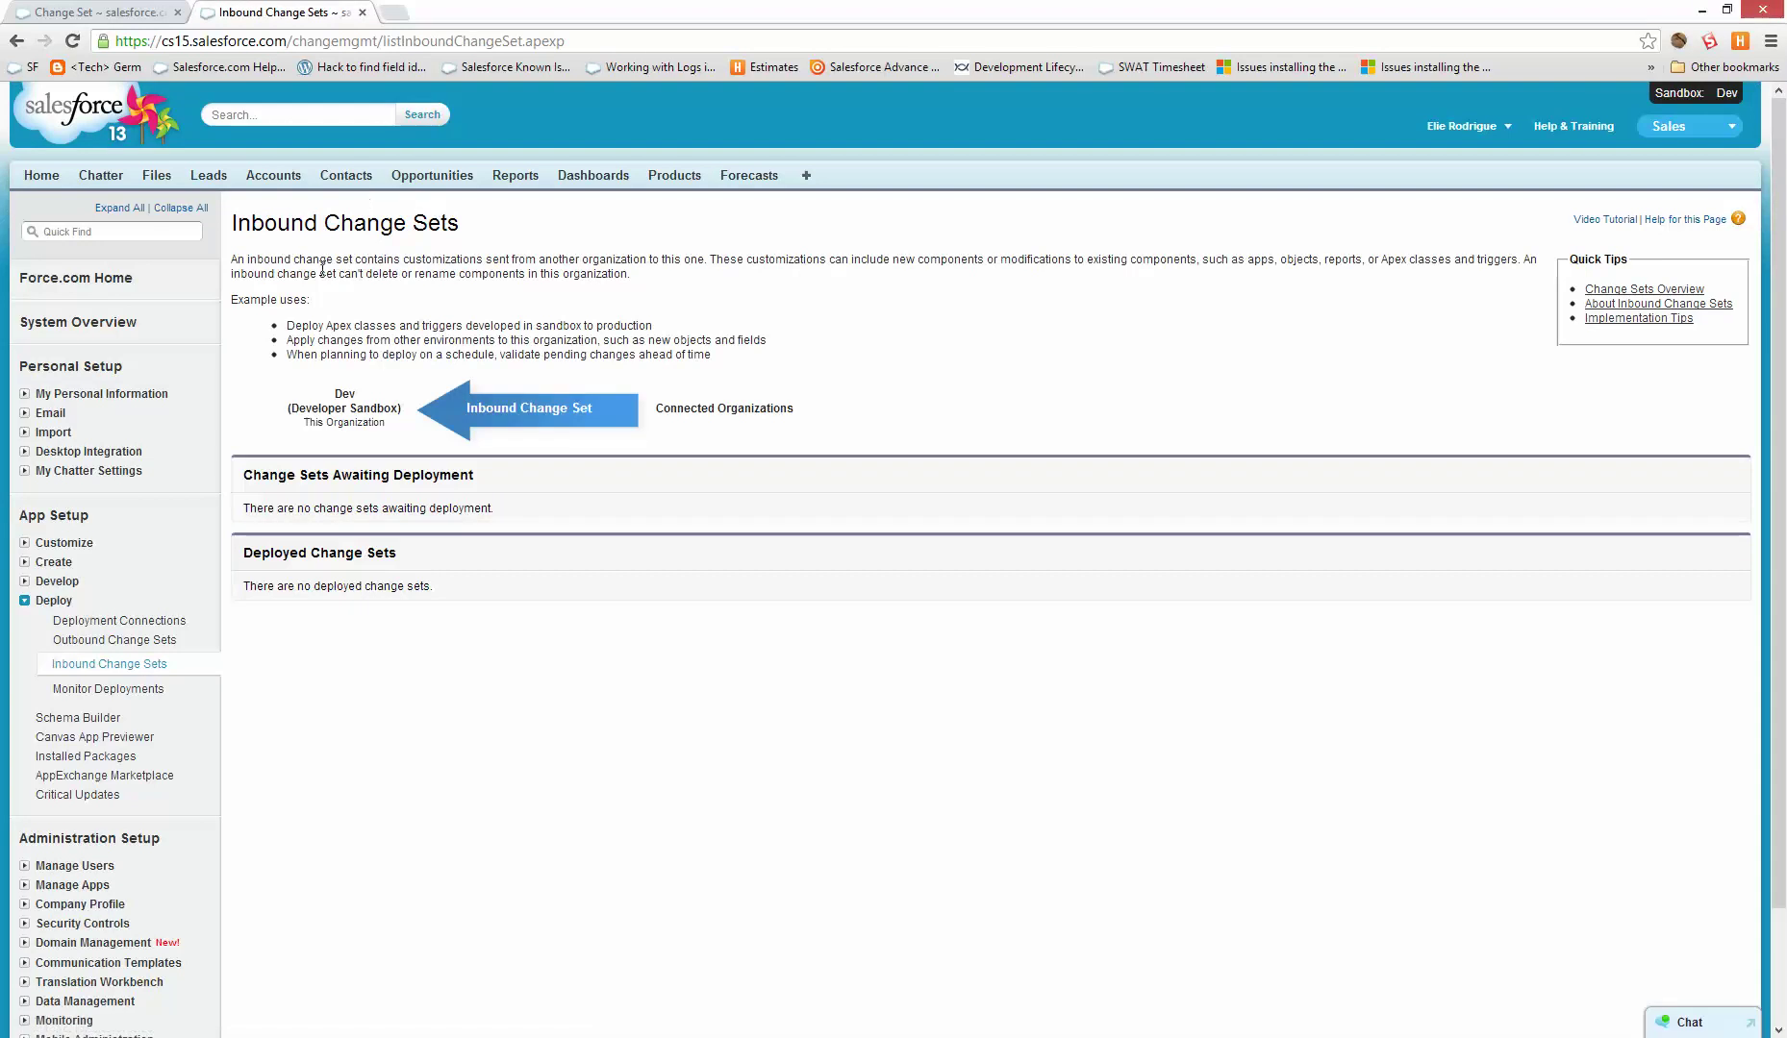
pyautogui.click(144, 663)
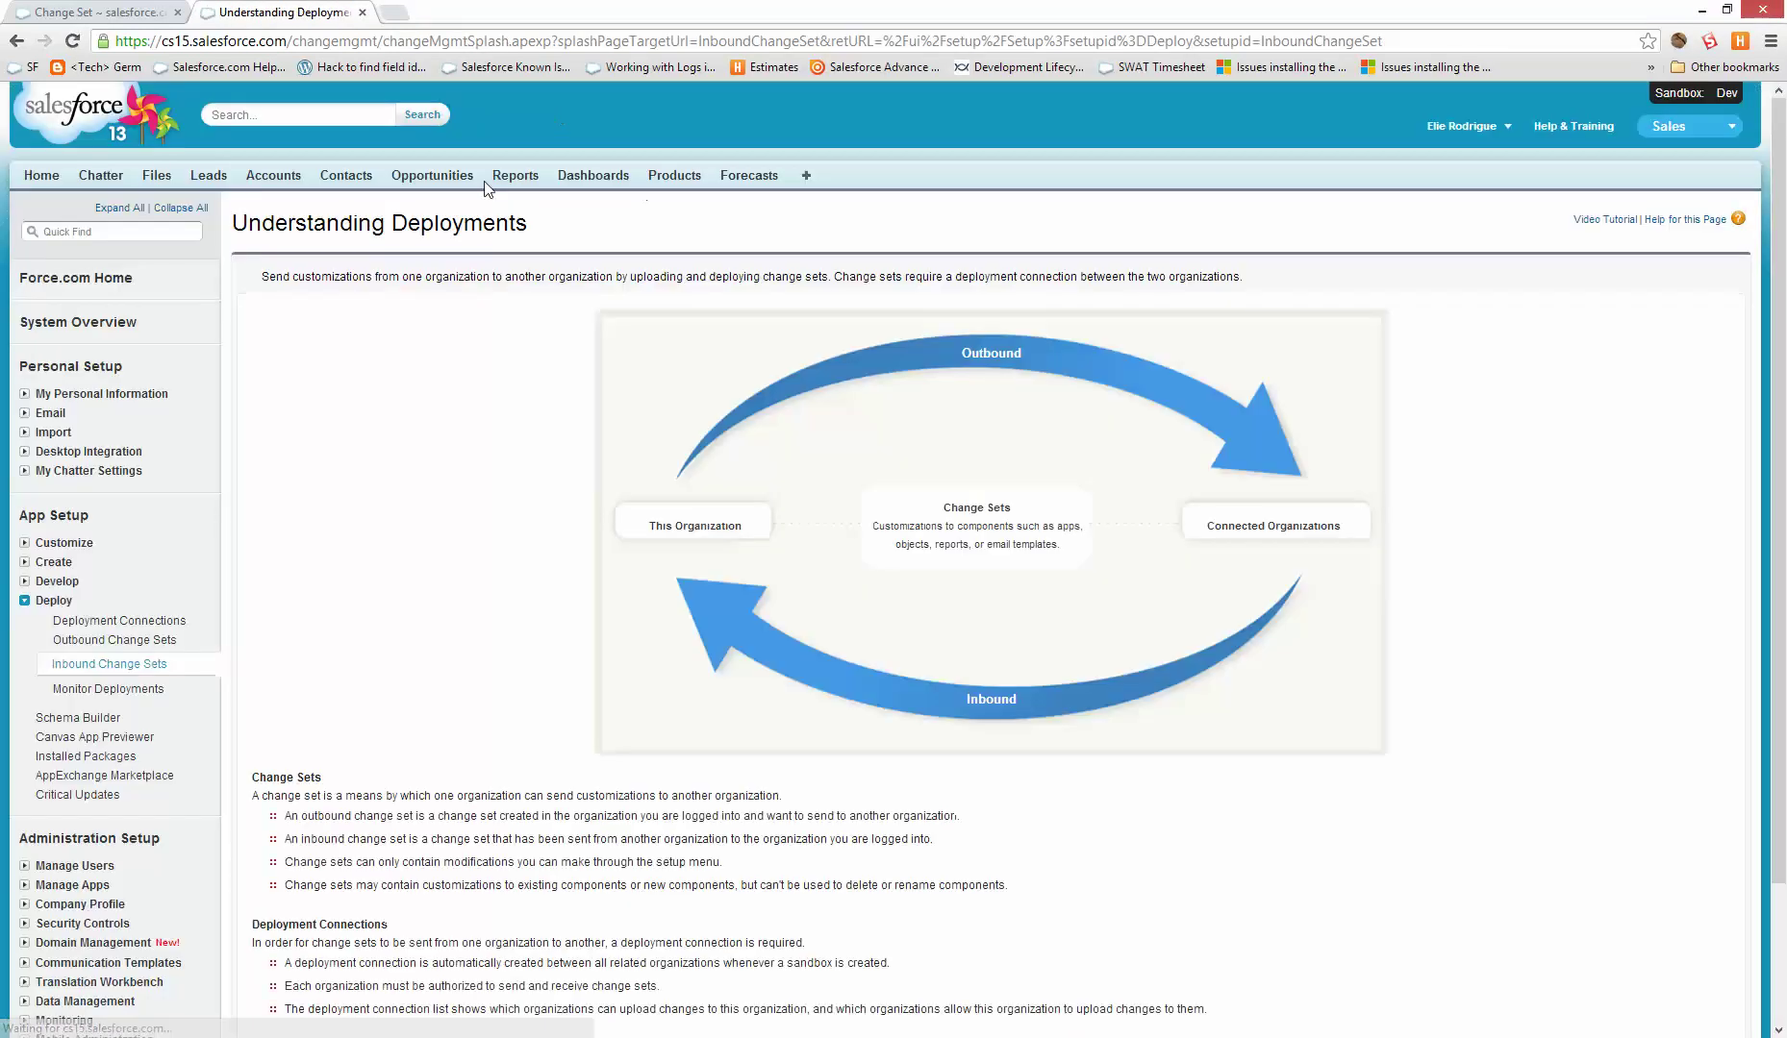
# - Check the production upload message, then continue to the sandbox's inbound change sets list
pyautogui.click(144, 10)
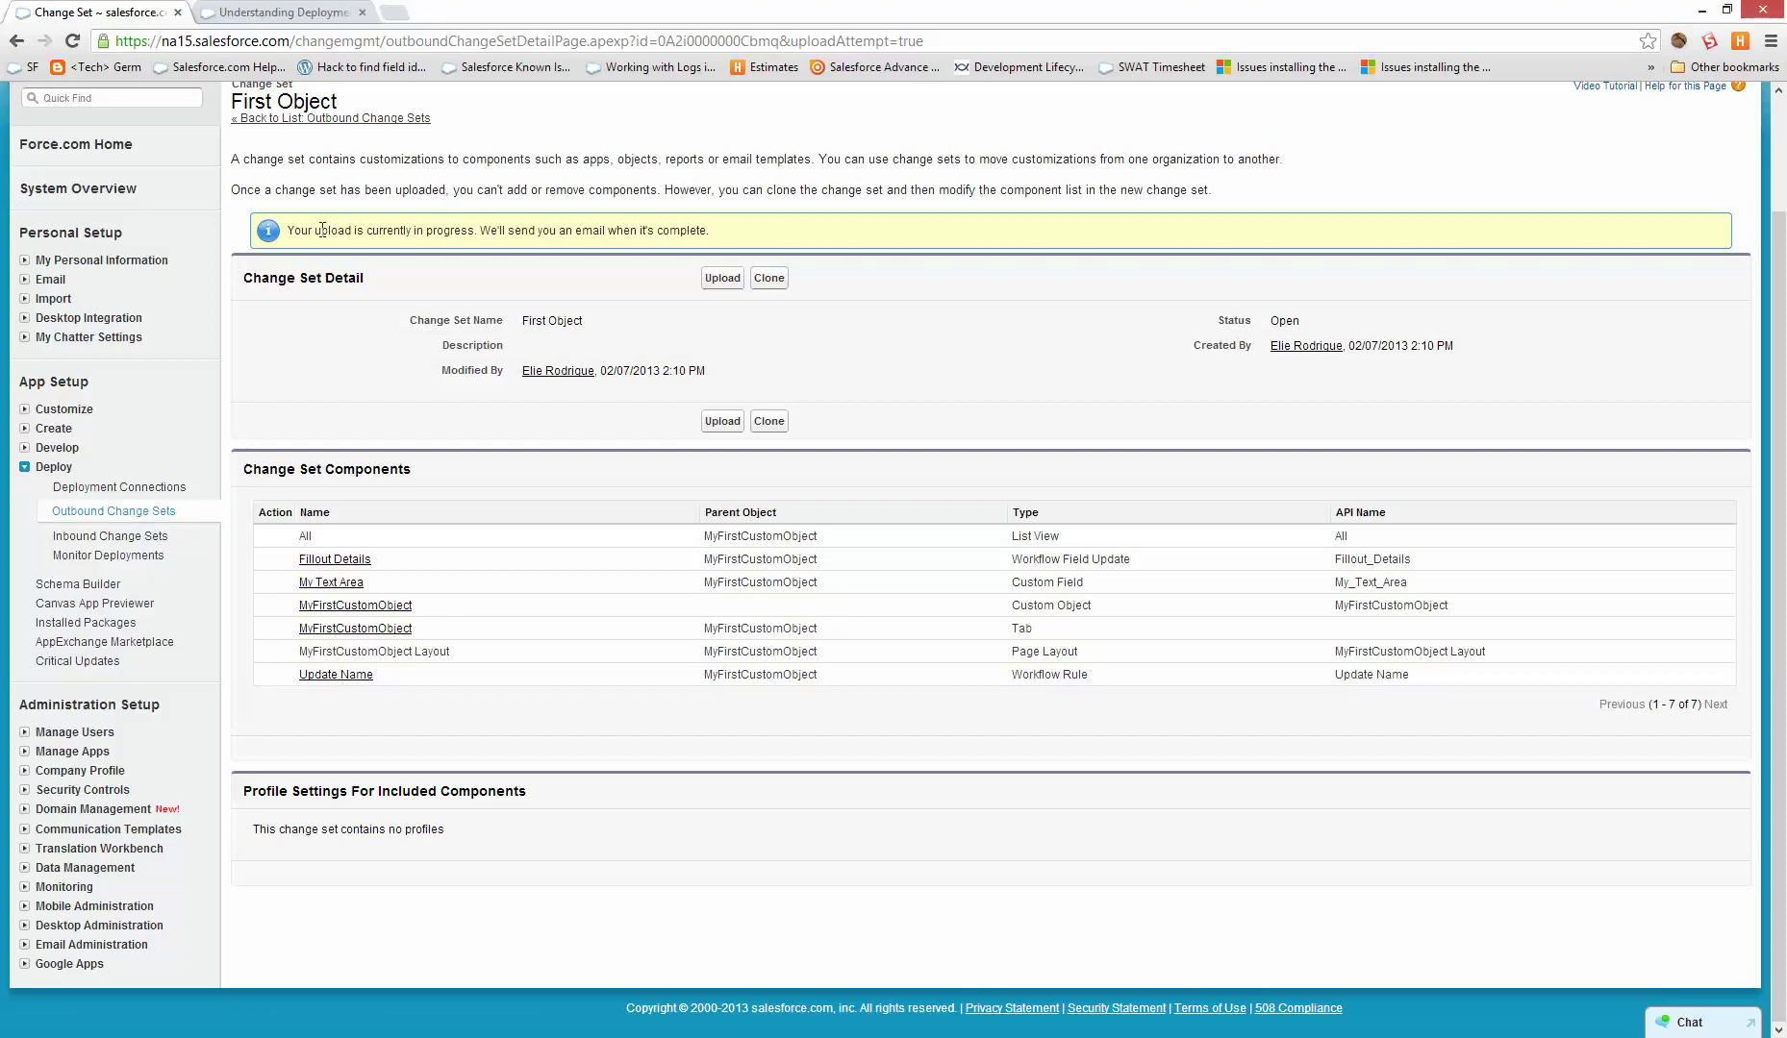
pyautogui.moveTo(285, 233); pyautogui.dragTo(808, 211)
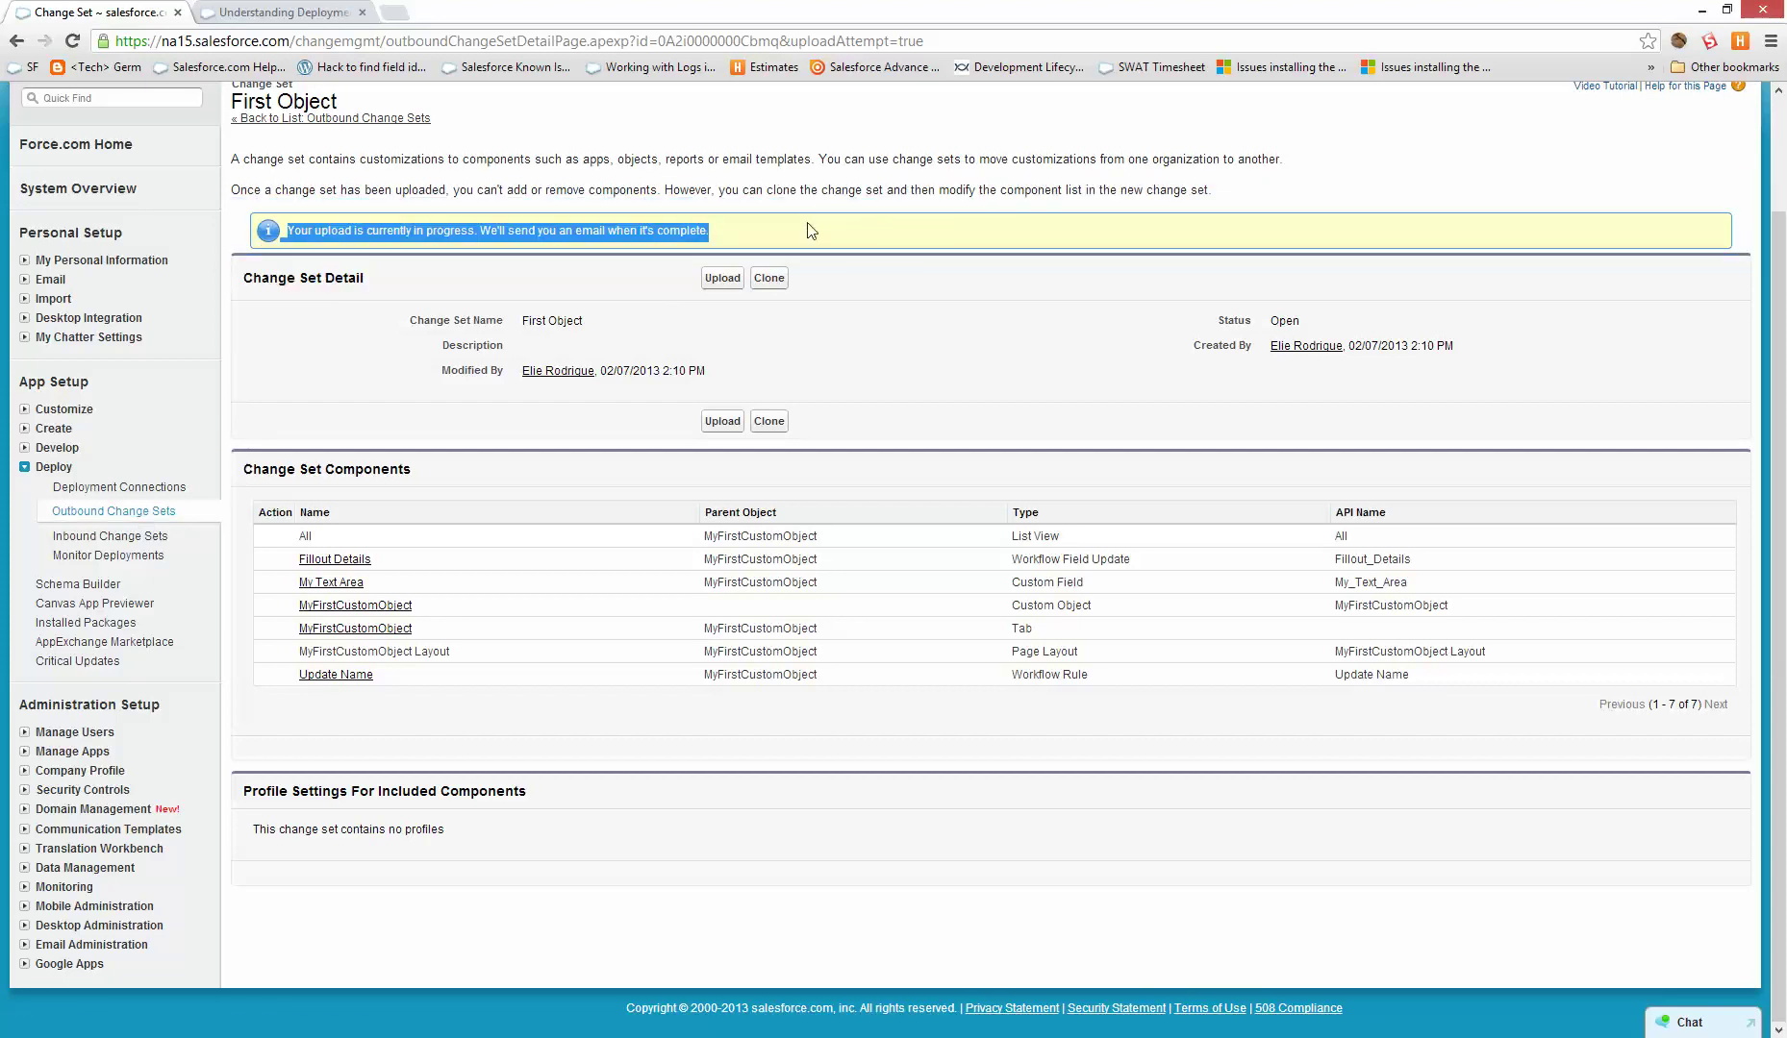
pyautogui.click(811, 230)
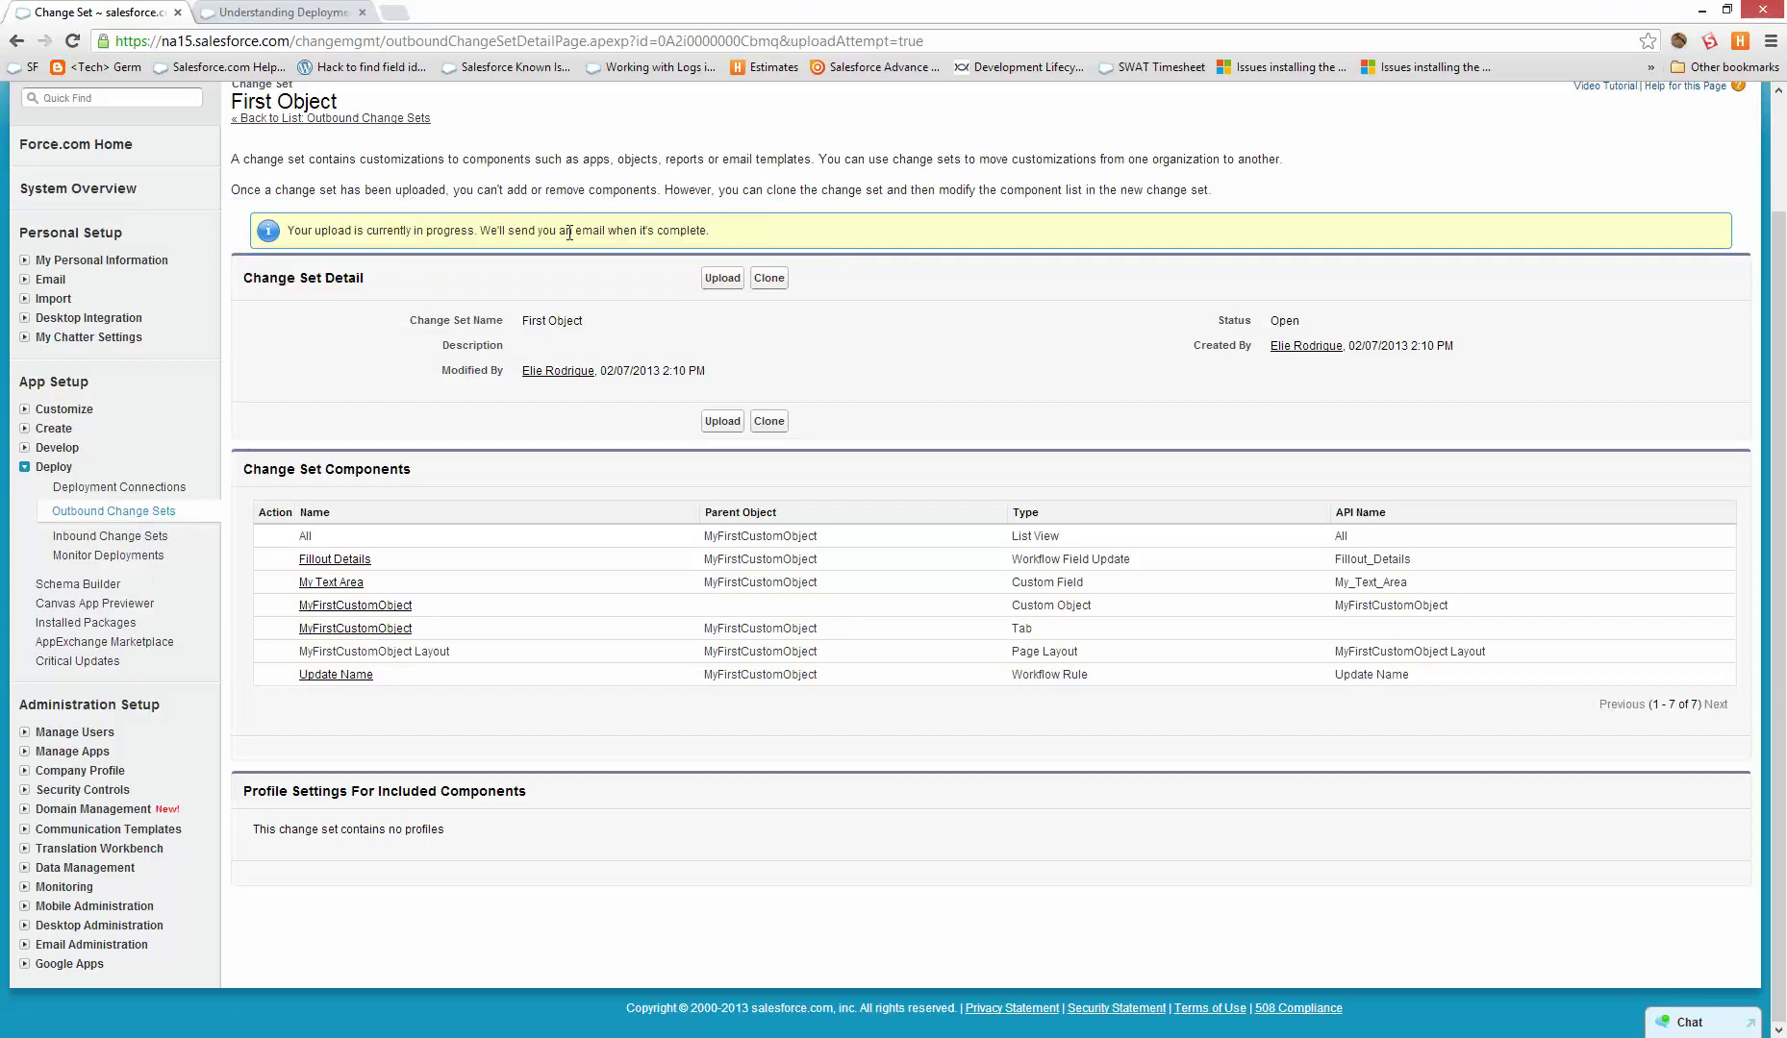
pyautogui.click(197, 11)
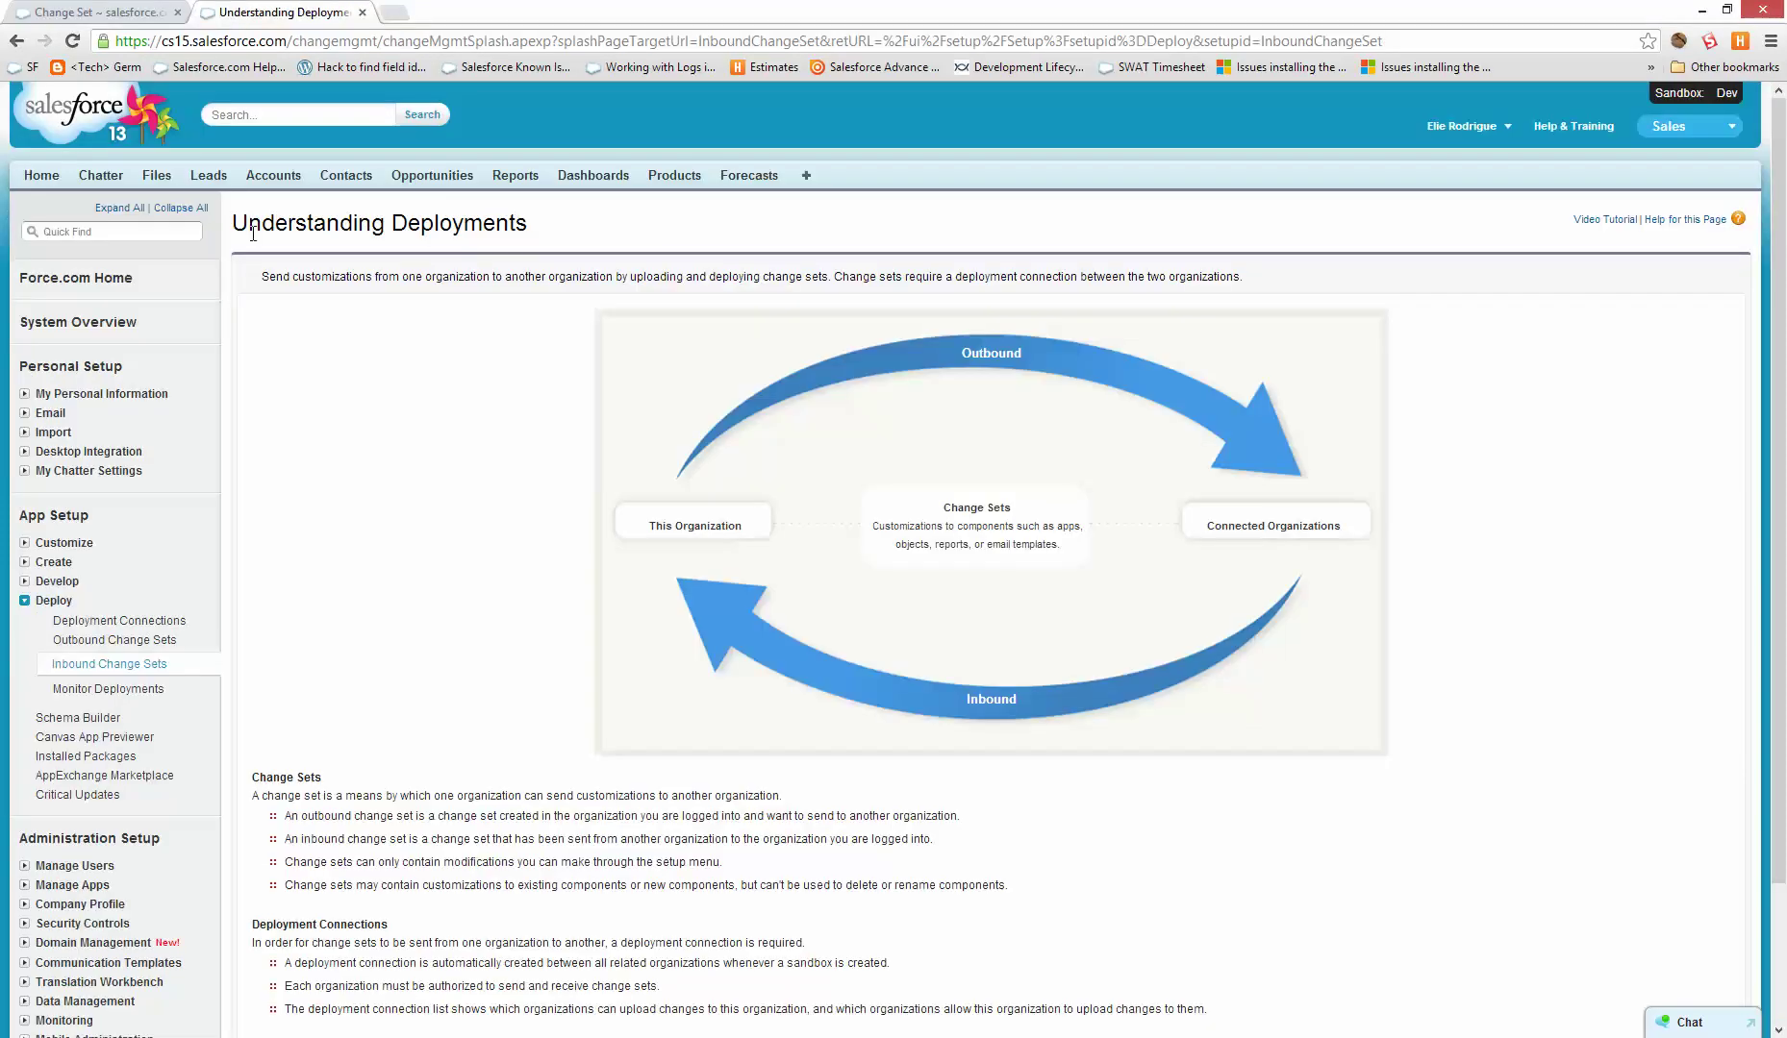
pyautogui.scroll(-3, 329, 480)
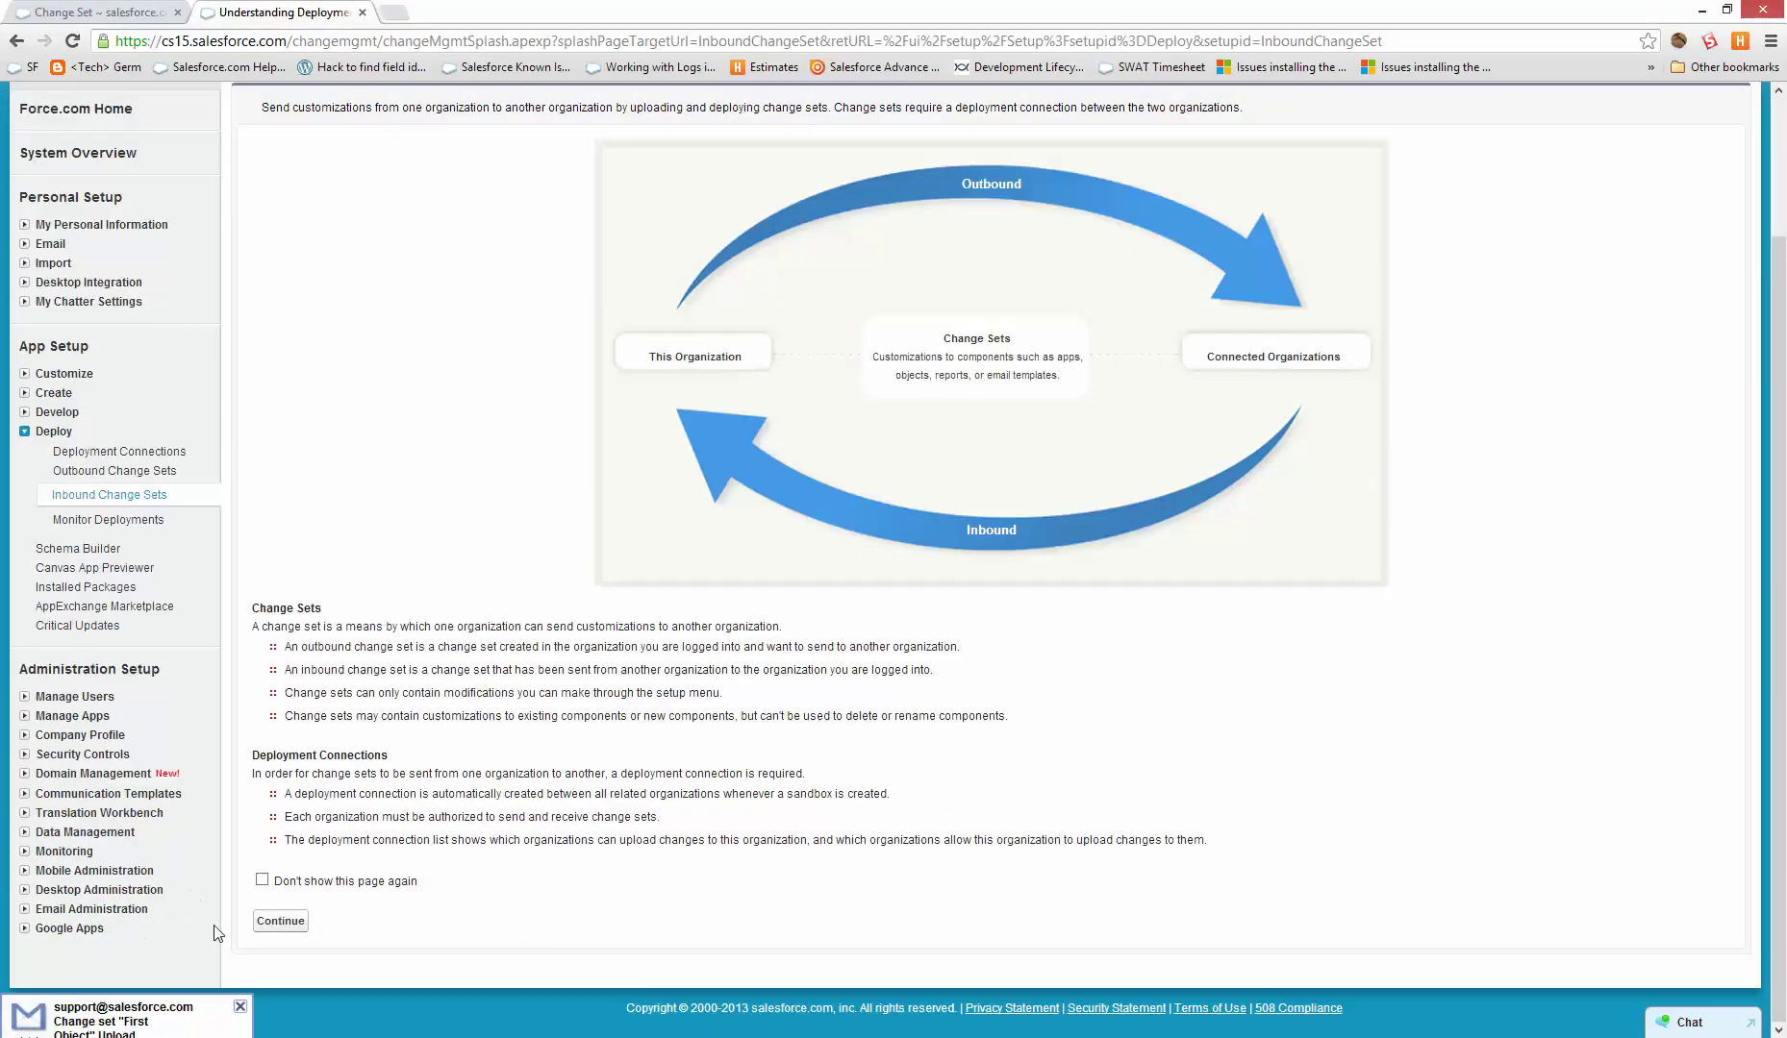
pyautogui.click(280, 926)
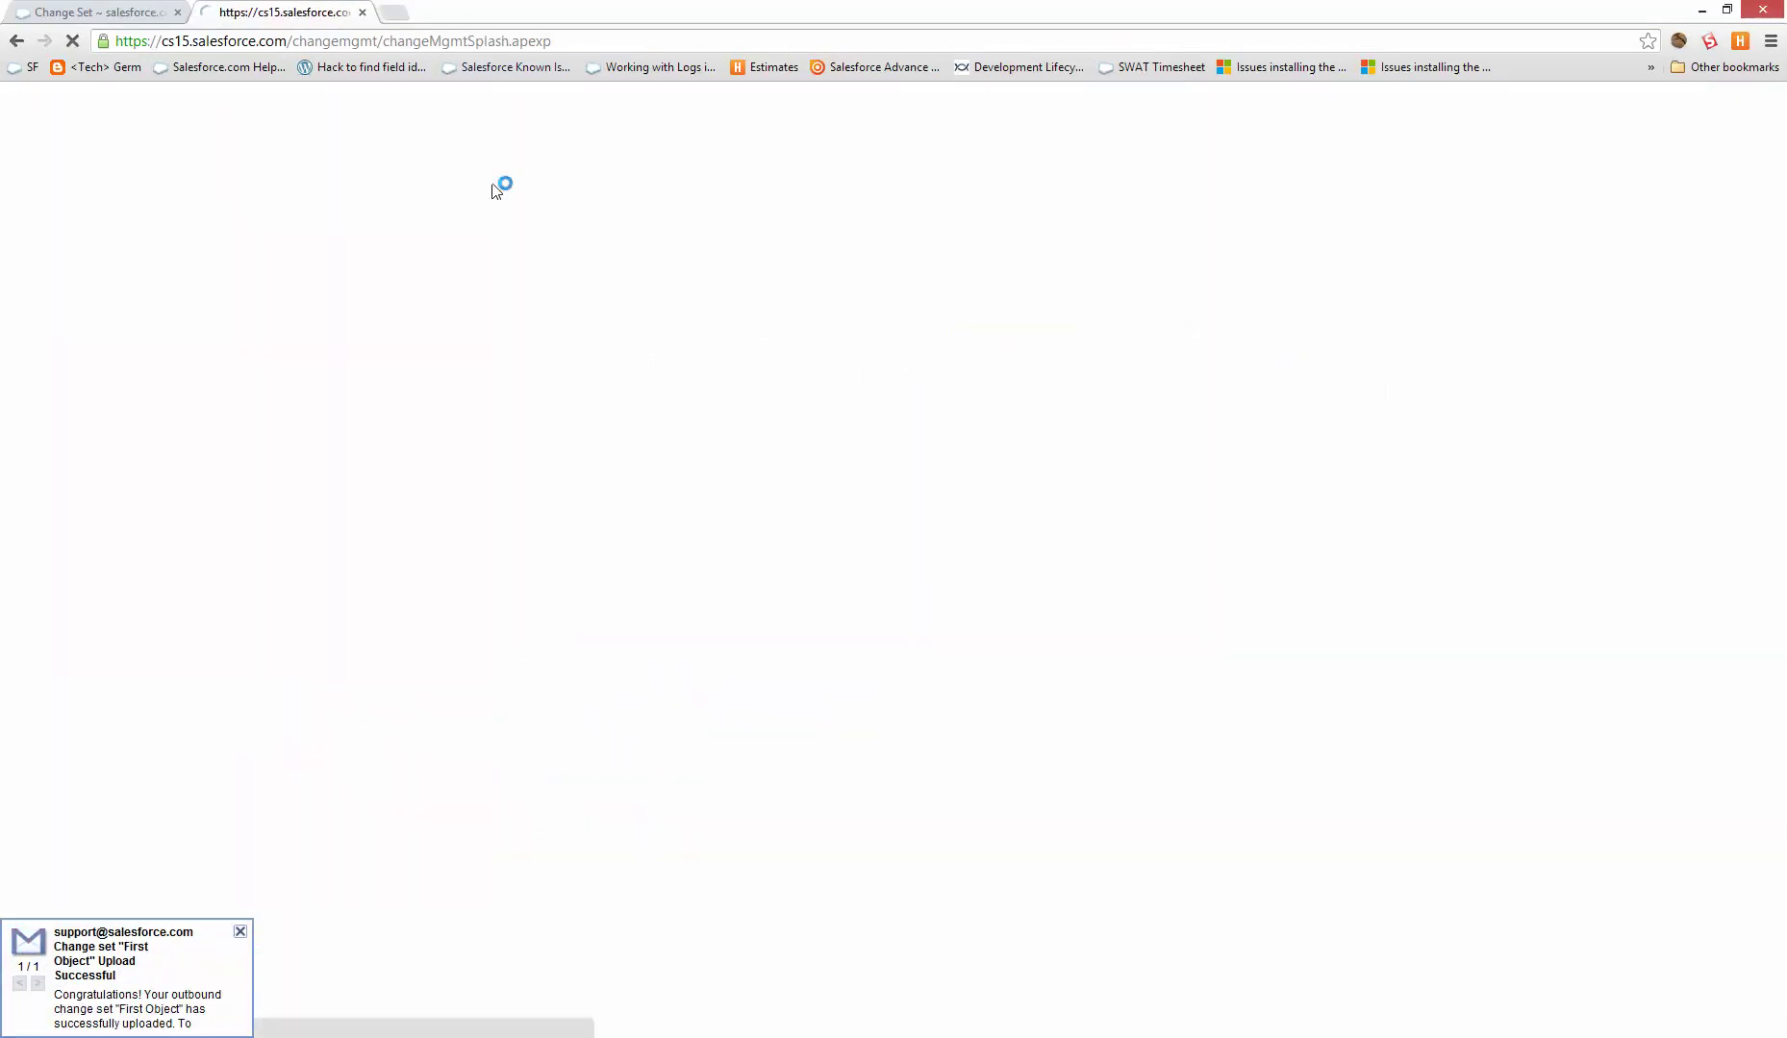
pyautogui.click(68, 9)
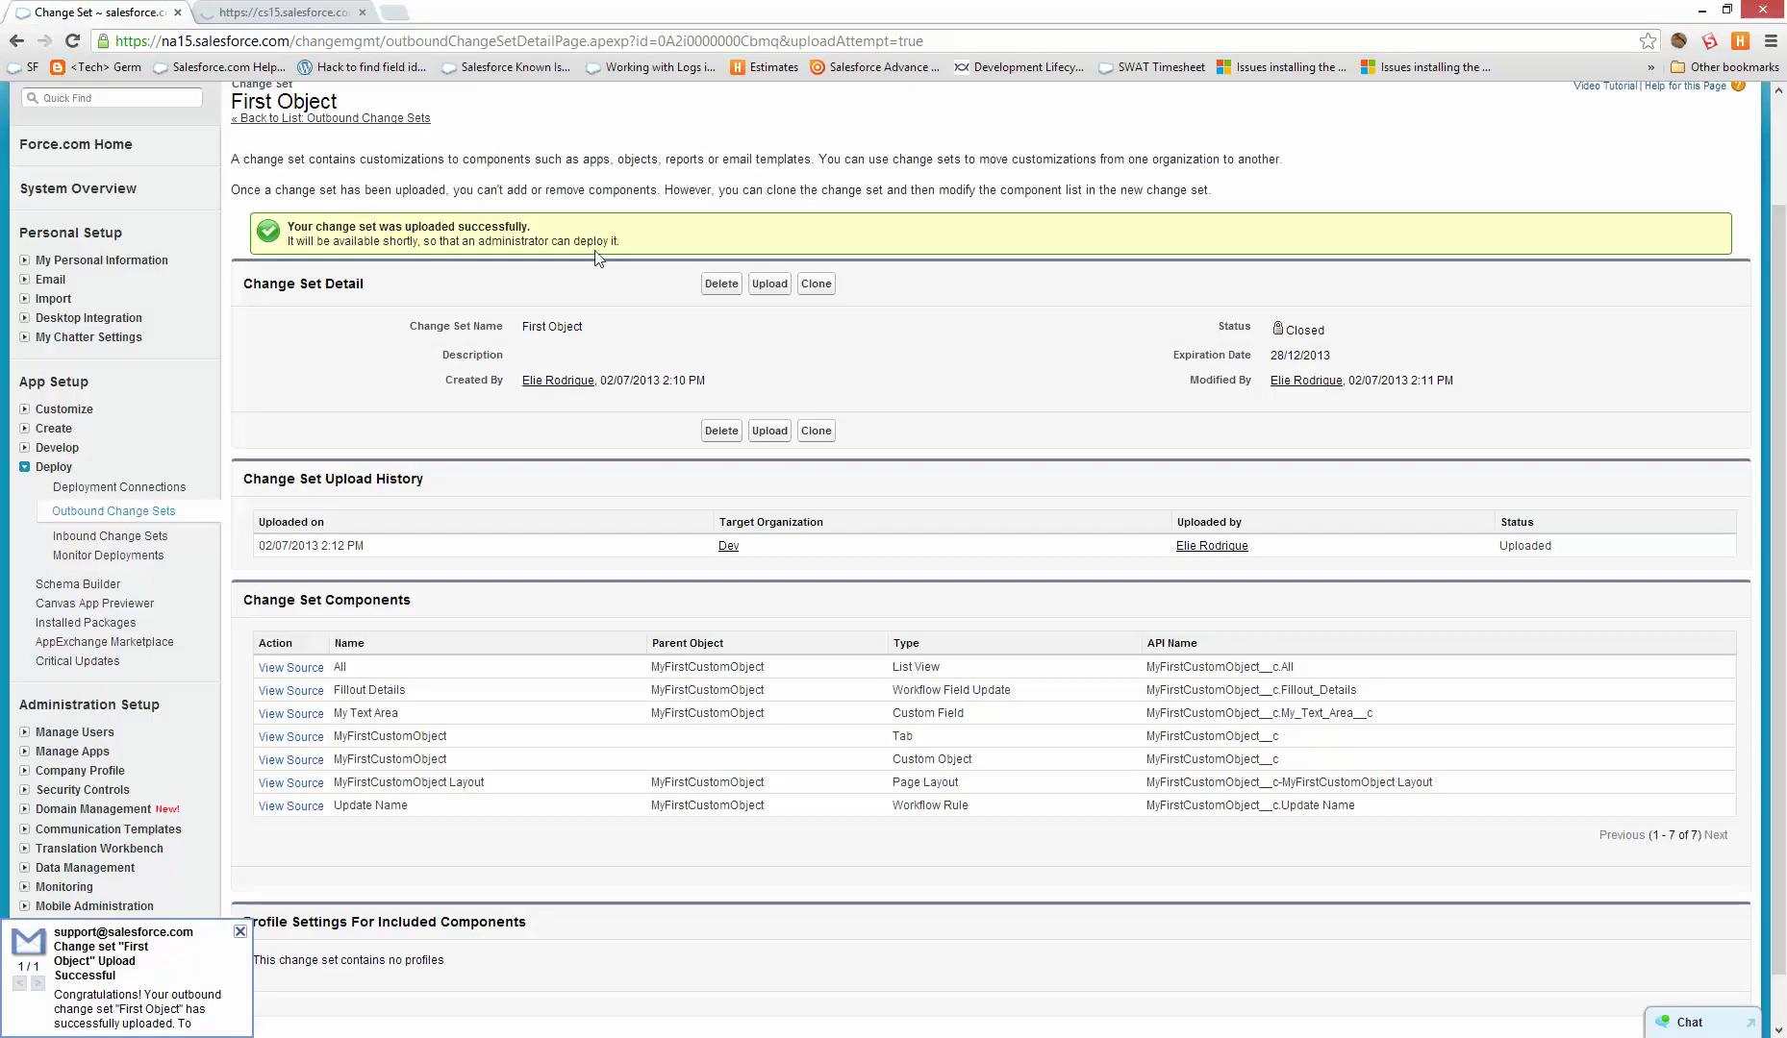
# - Open the First Object inbound change set in the Dev sandbox and reload it
pyautogui.moveTo(657, 248); pyautogui.dragTo(228, 209)
pyautogui.click(267, 11)
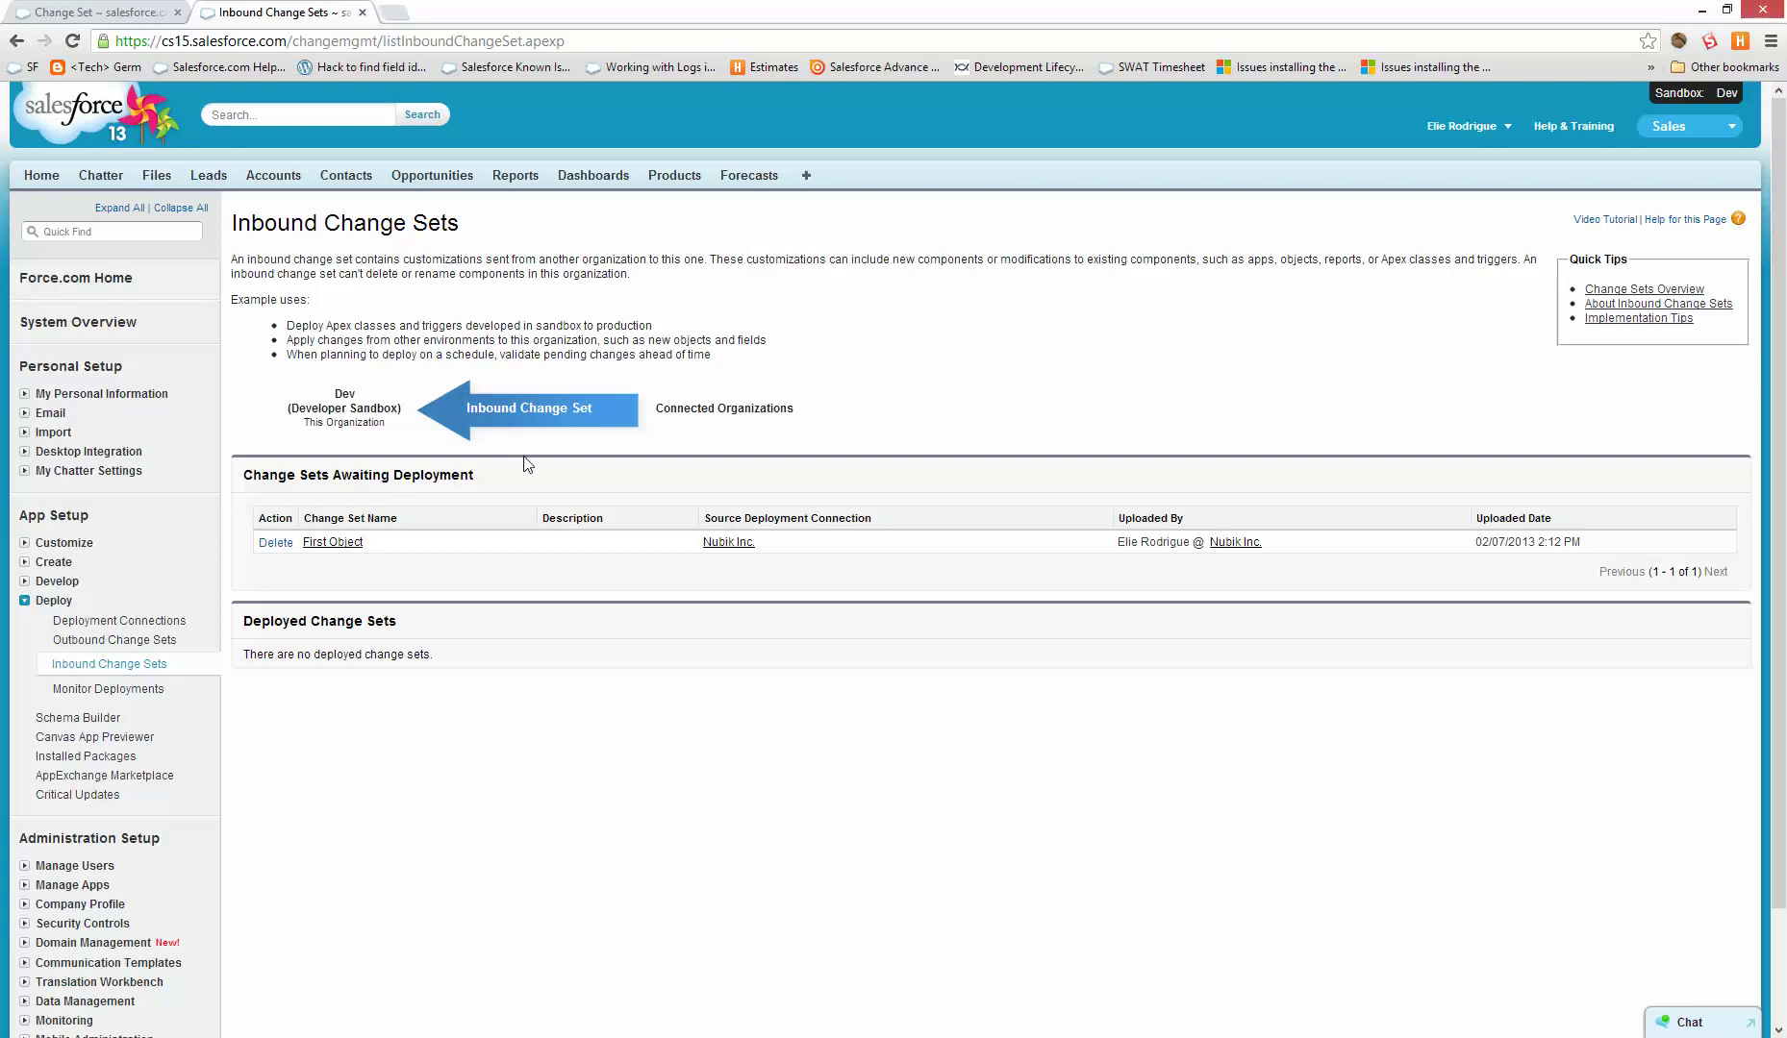
pyautogui.moveTo(527, 465); pyautogui.dragTo(285, 467)
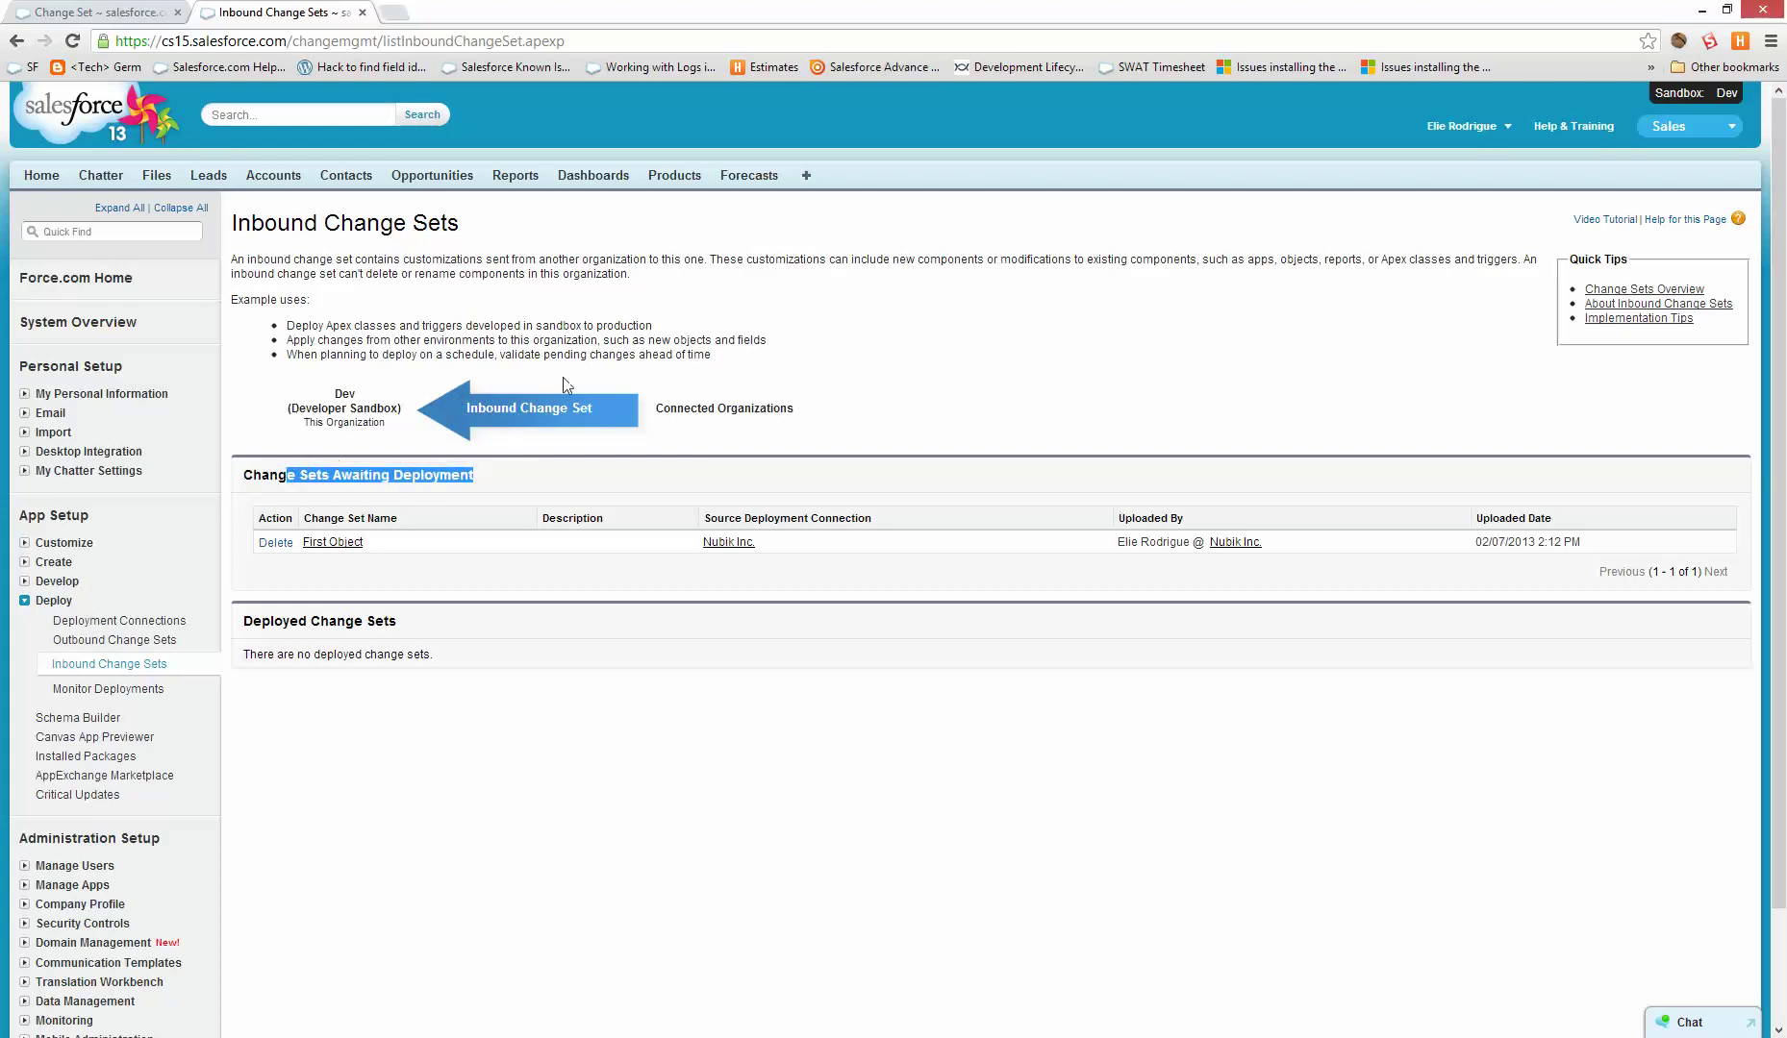
pyautogui.click(562, 379)
pyautogui.click(332, 543)
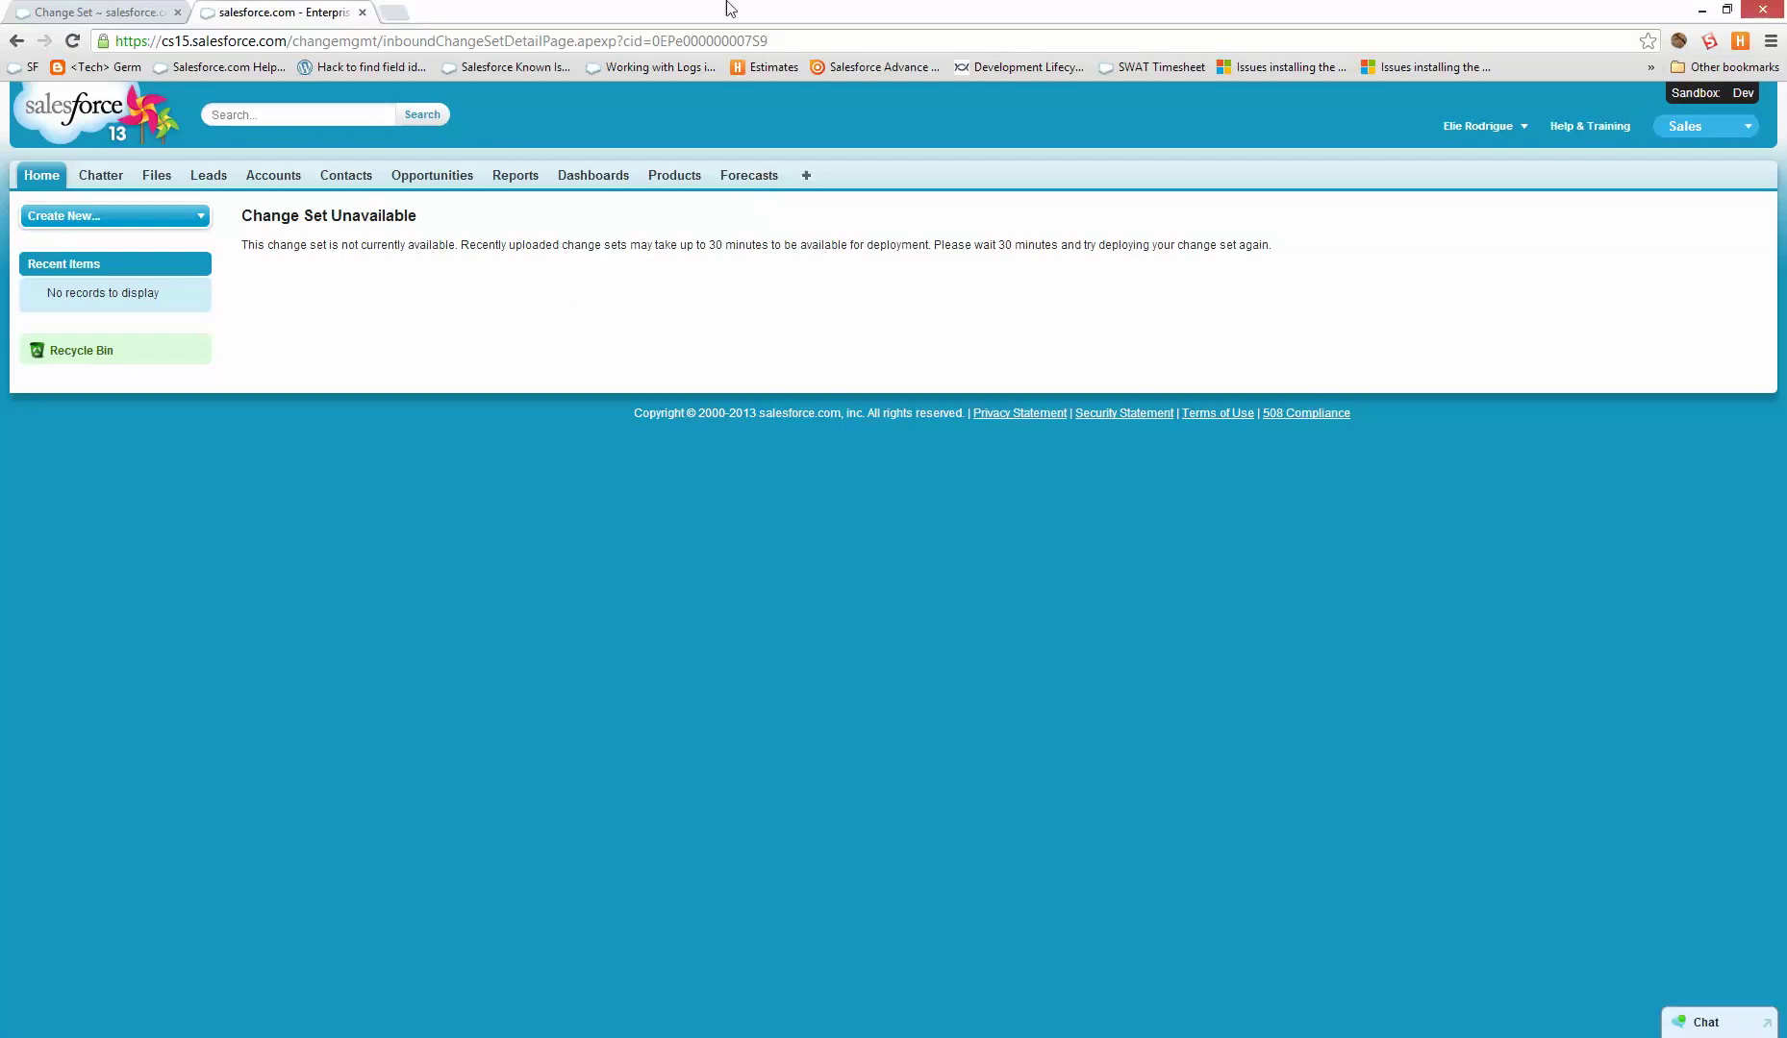
pyautogui.click(708, 43)
pyautogui.press('Return')
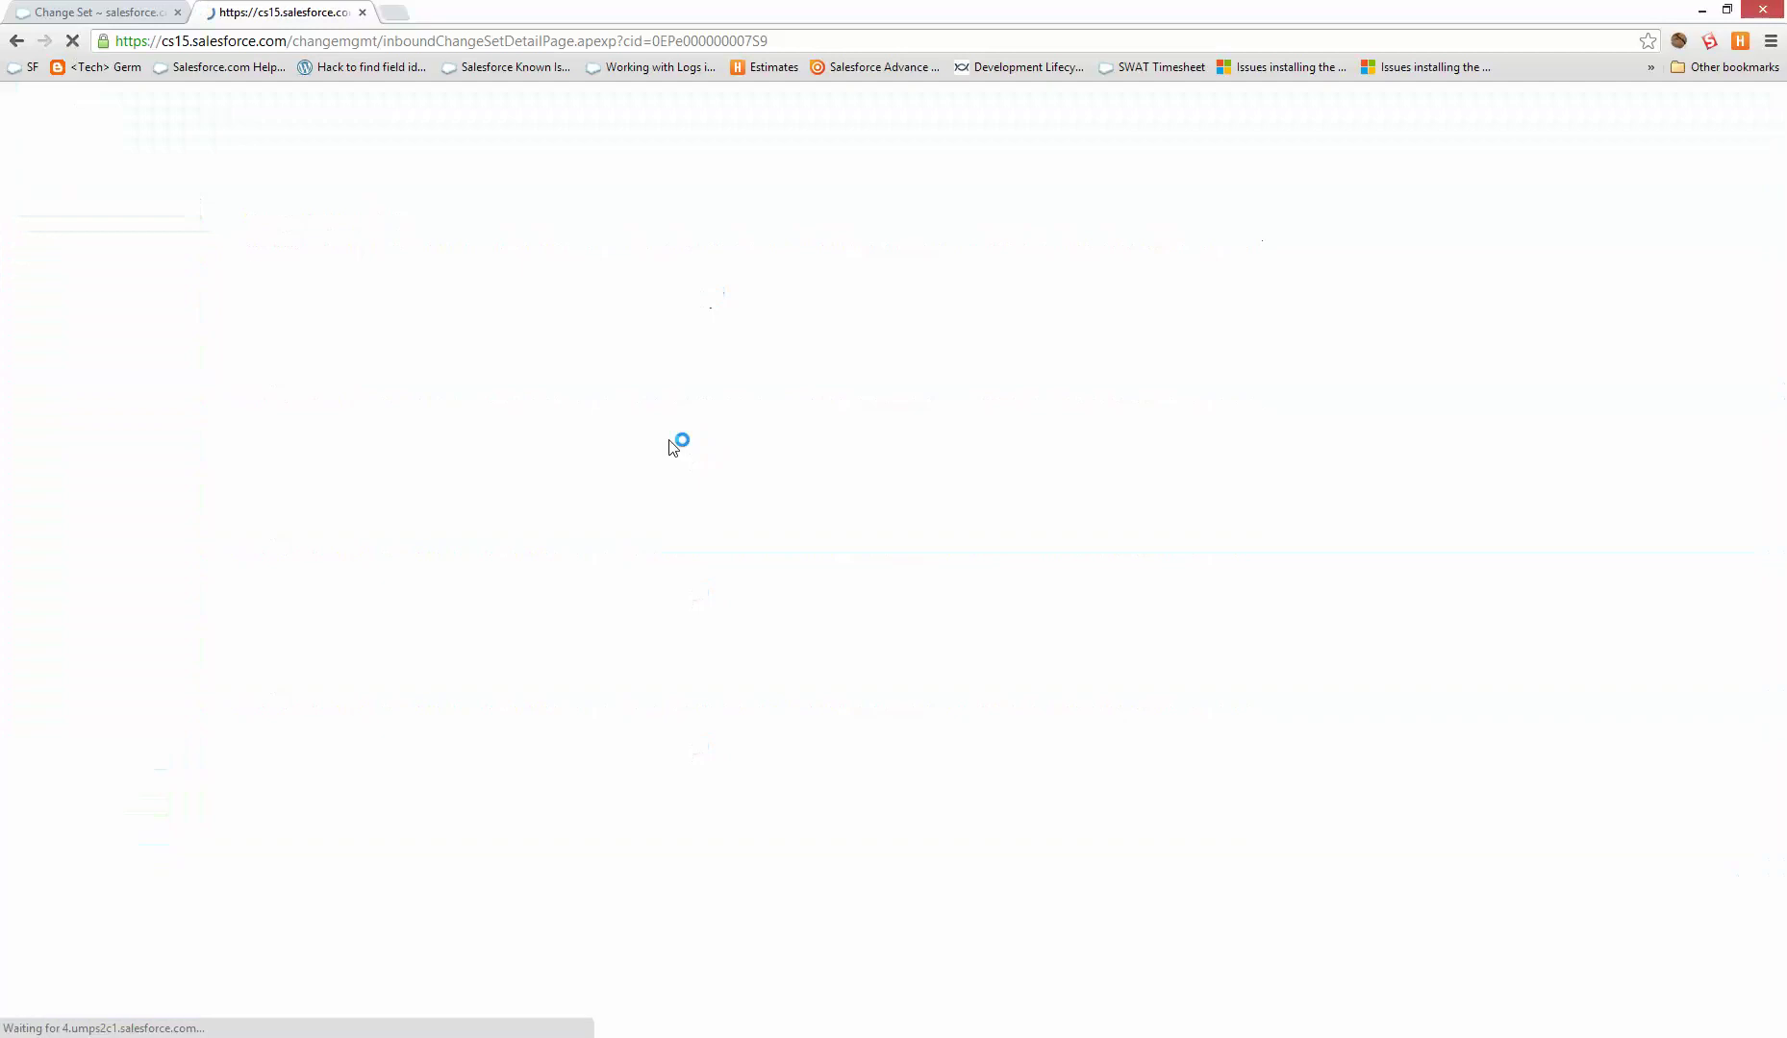
pyautogui.press('F5')
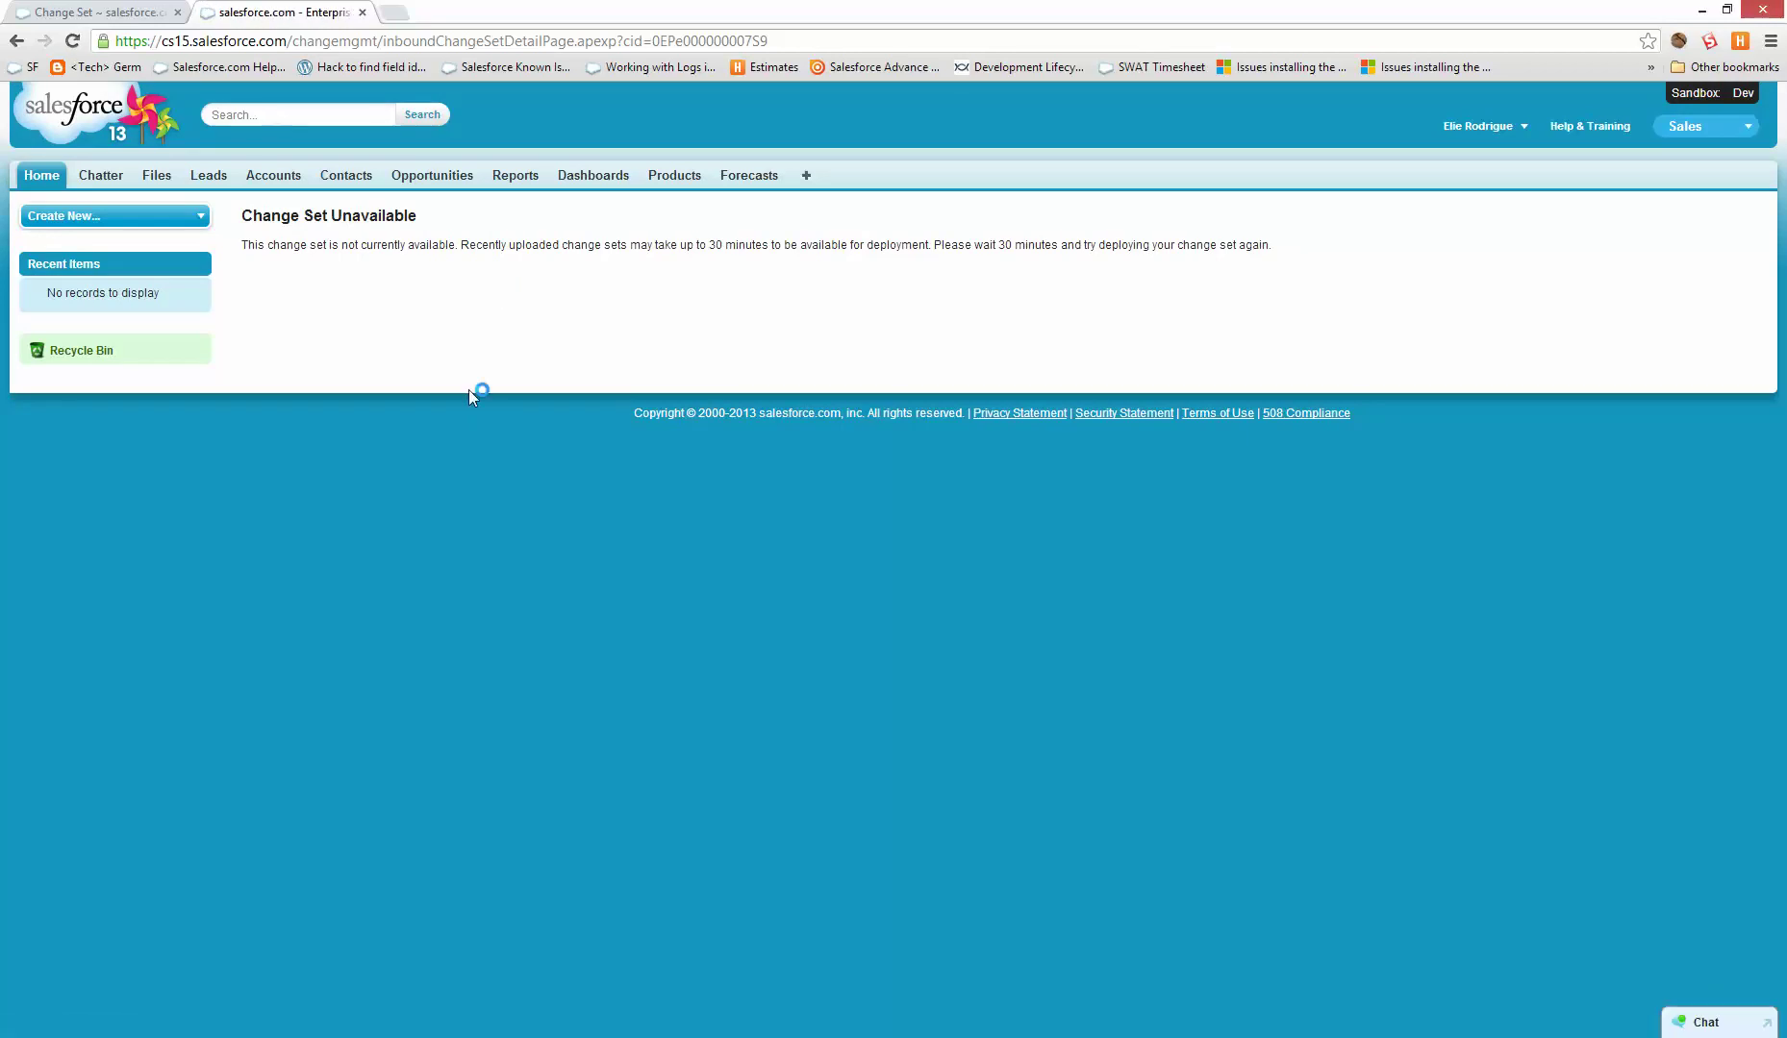
# - Review the outbound First Object components and reload the still-unavailable sandbox change set page
pyautogui.hotkey('ctrl', 'Tab')
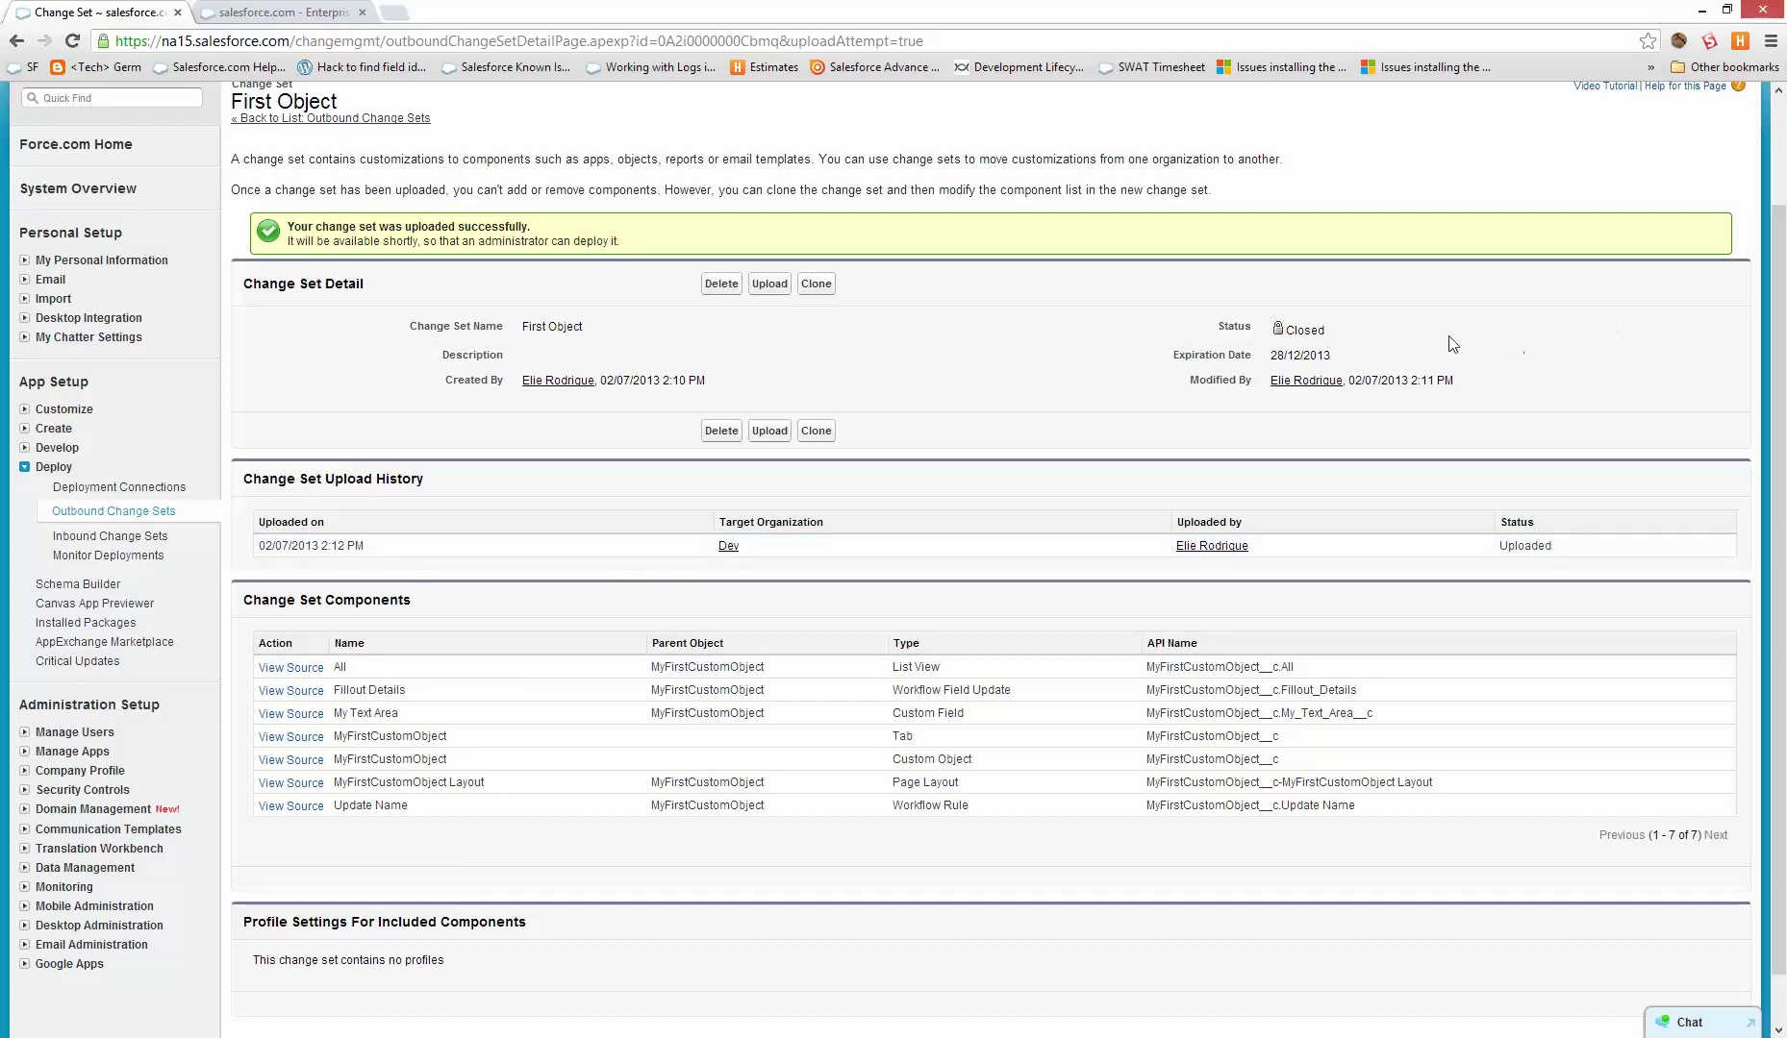
pyautogui.scroll(2, 383, 163)
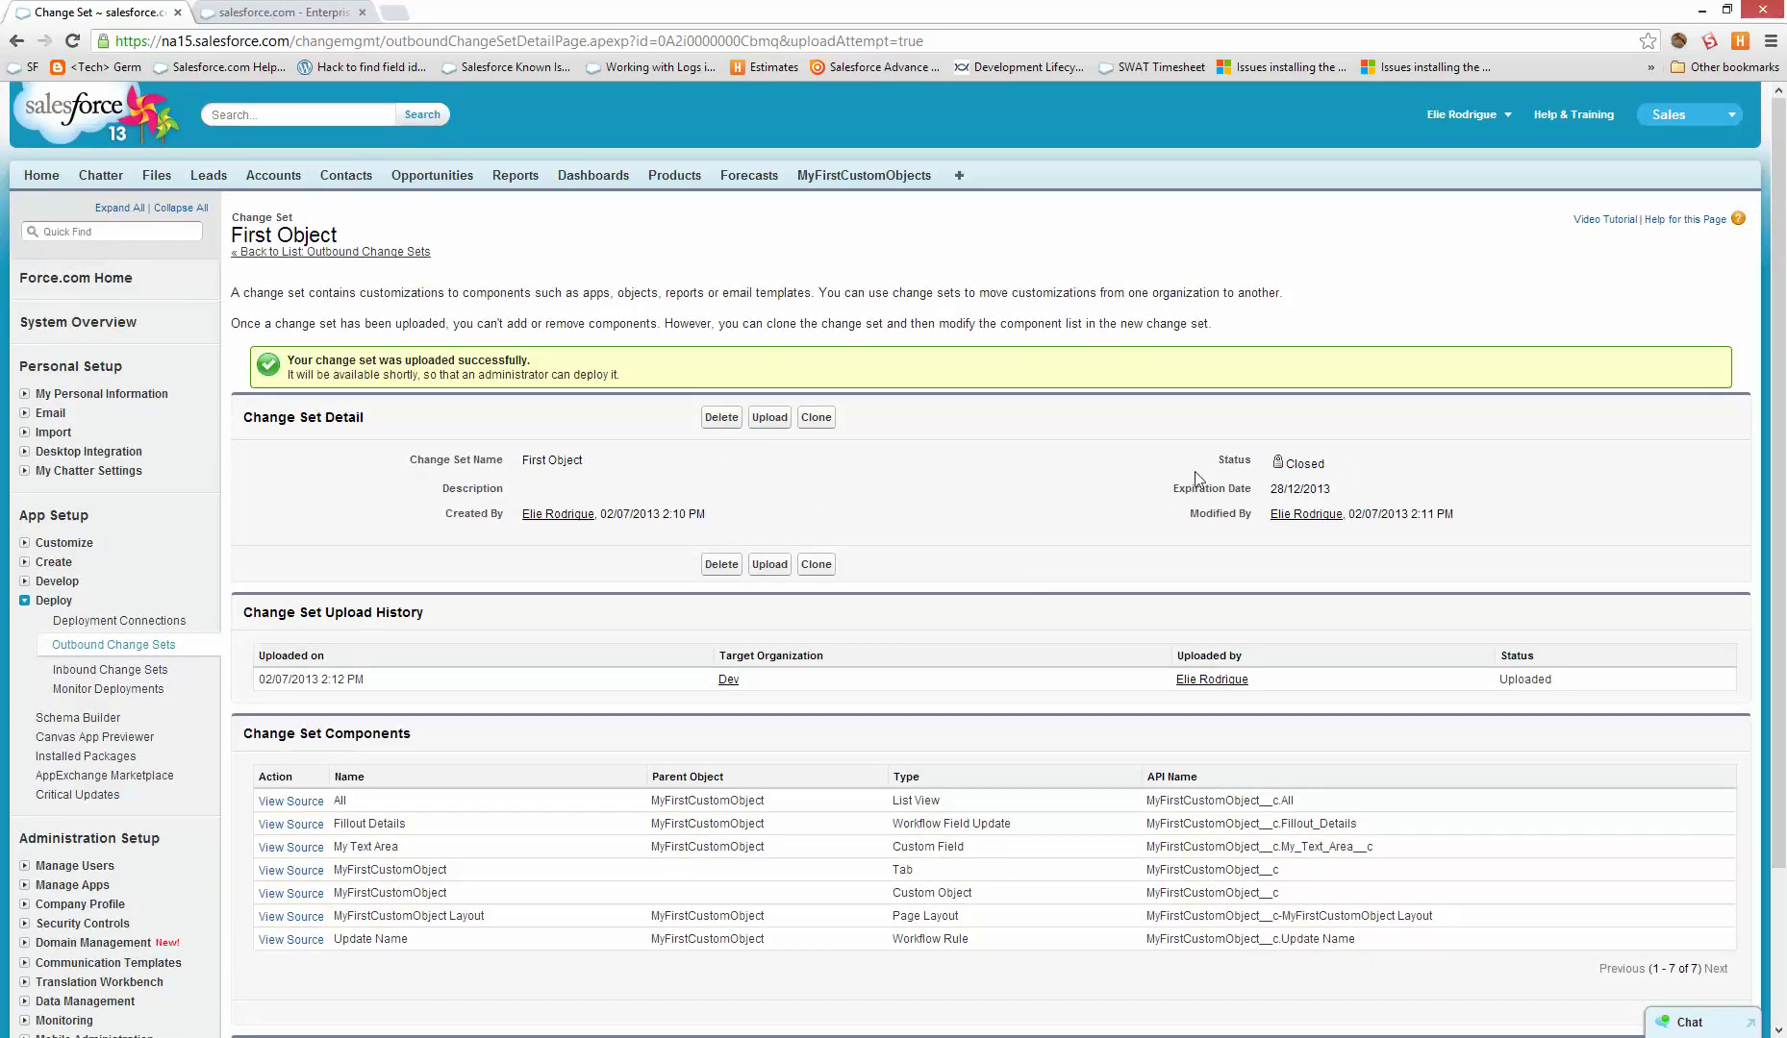
pyautogui.moveTo(1333, 466); pyautogui.dragTo(981, 750)
pyautogui.click(1183, 769)
pyautogui.click(298, 11)
pyautogui.click(352, 43)
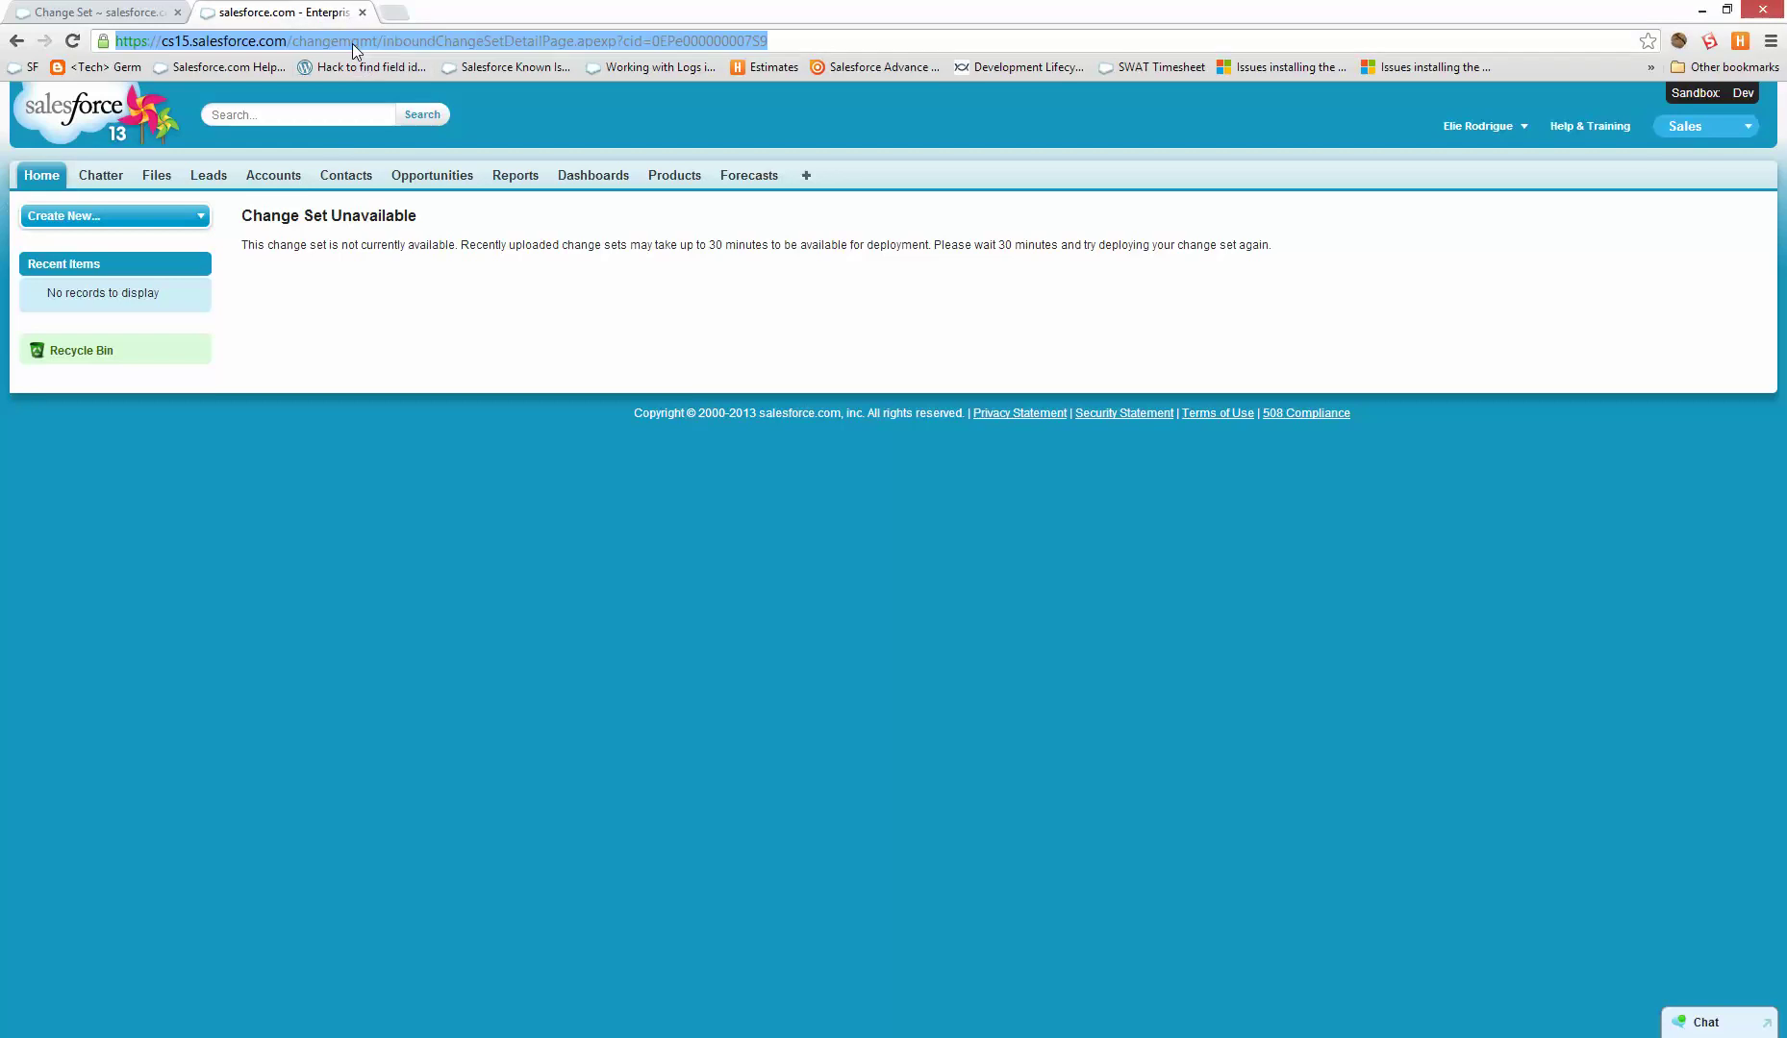
pyautogui.press('Return')
pyautogui.click(25, 9)
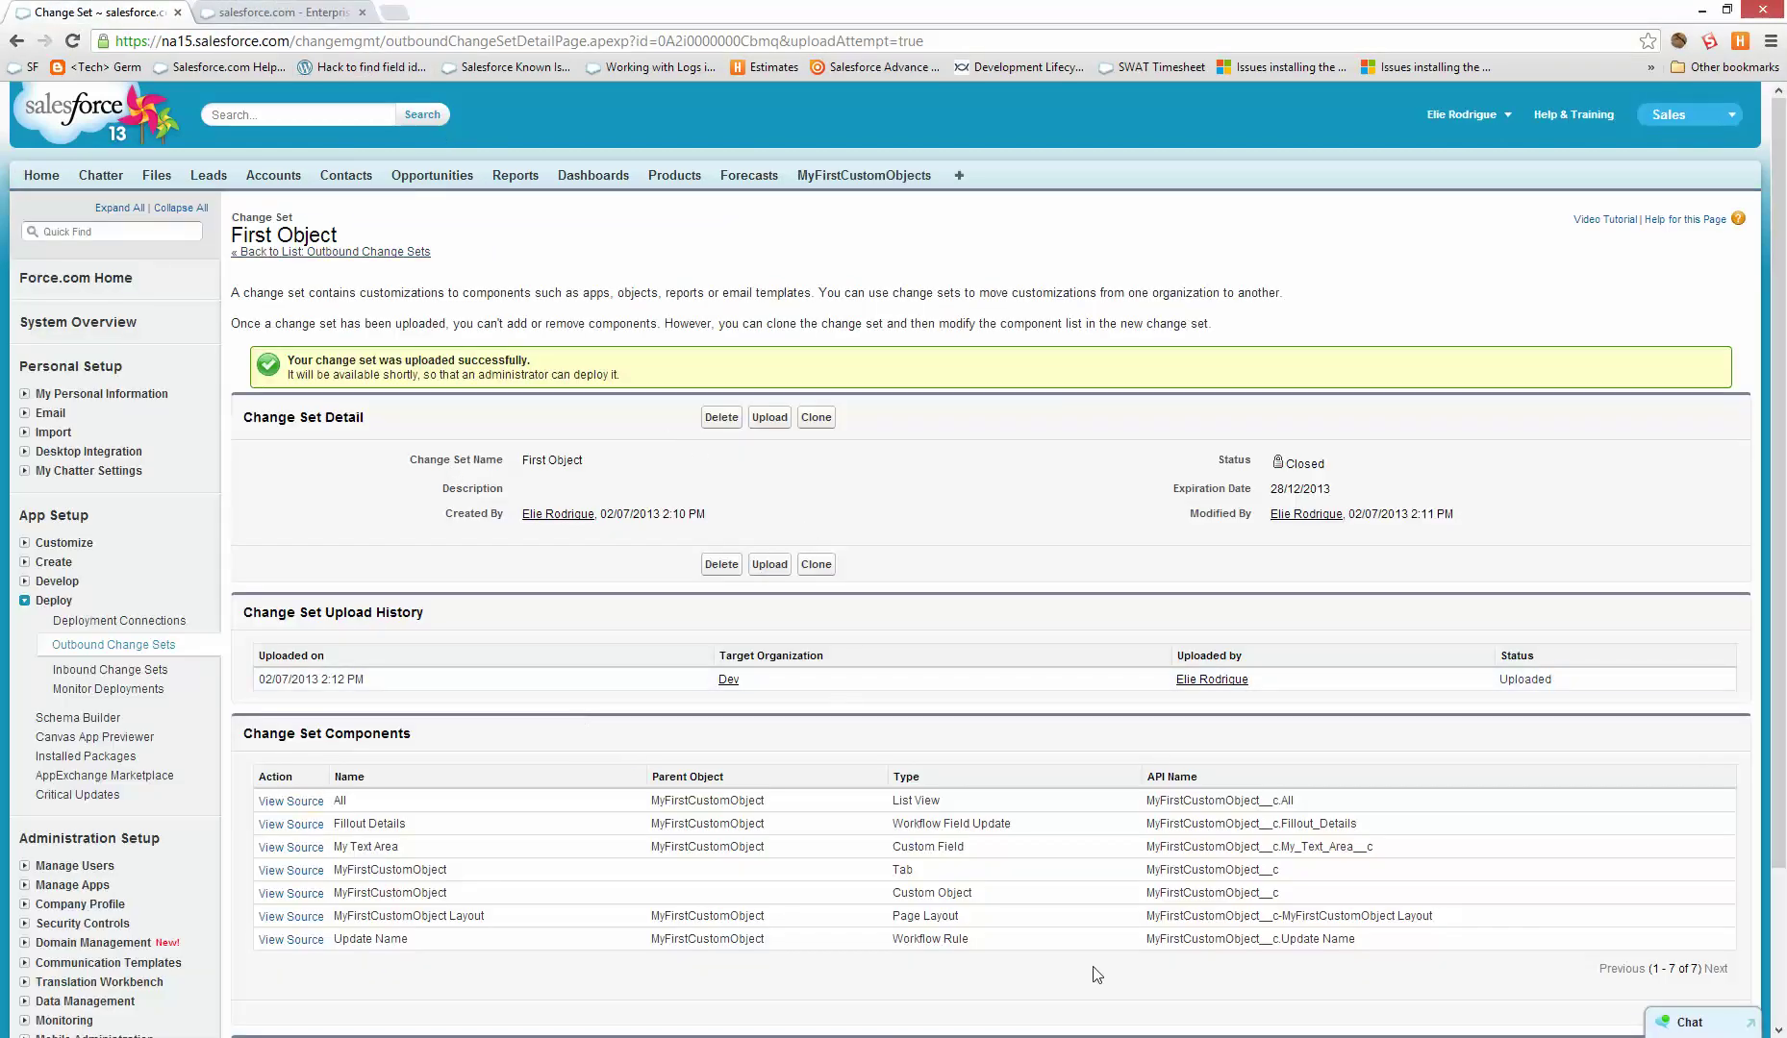
# - Return to the production Outbound Change Sets list
pyautogui.moveTo(1460, 938); pyautogui.dragTo(577, 734)
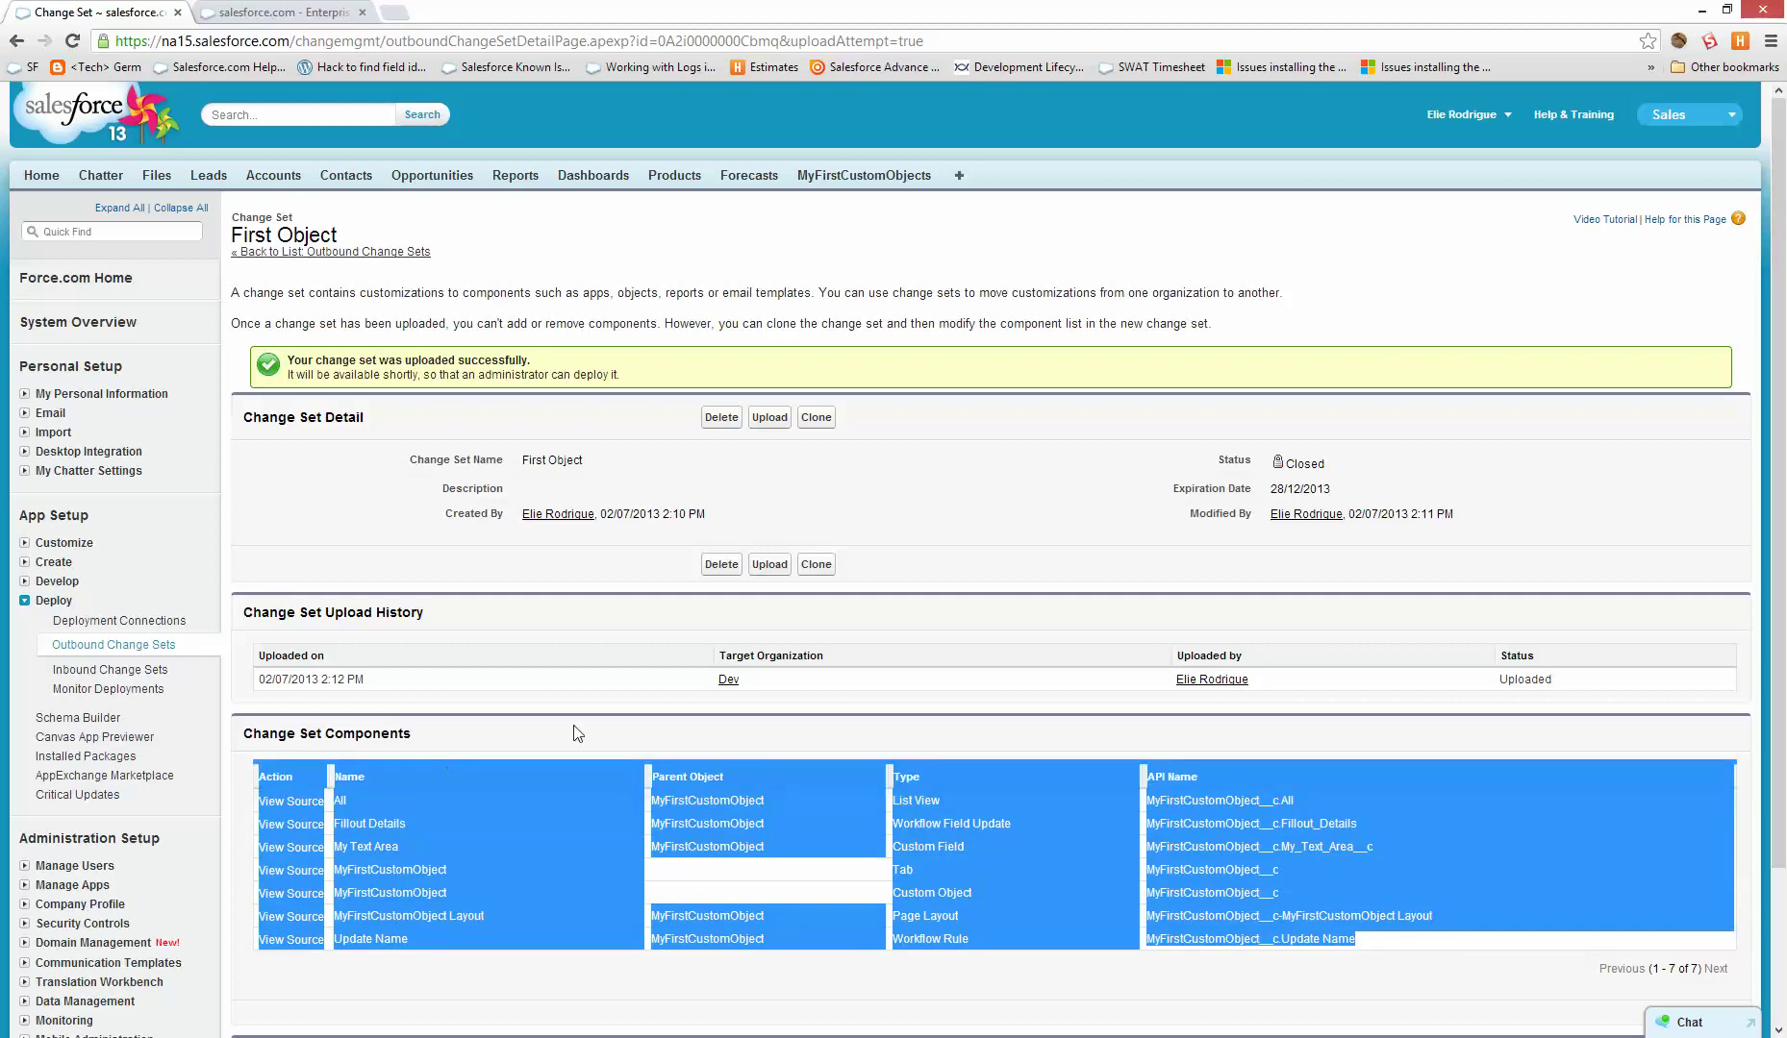
pyautogui.click(125, 646)
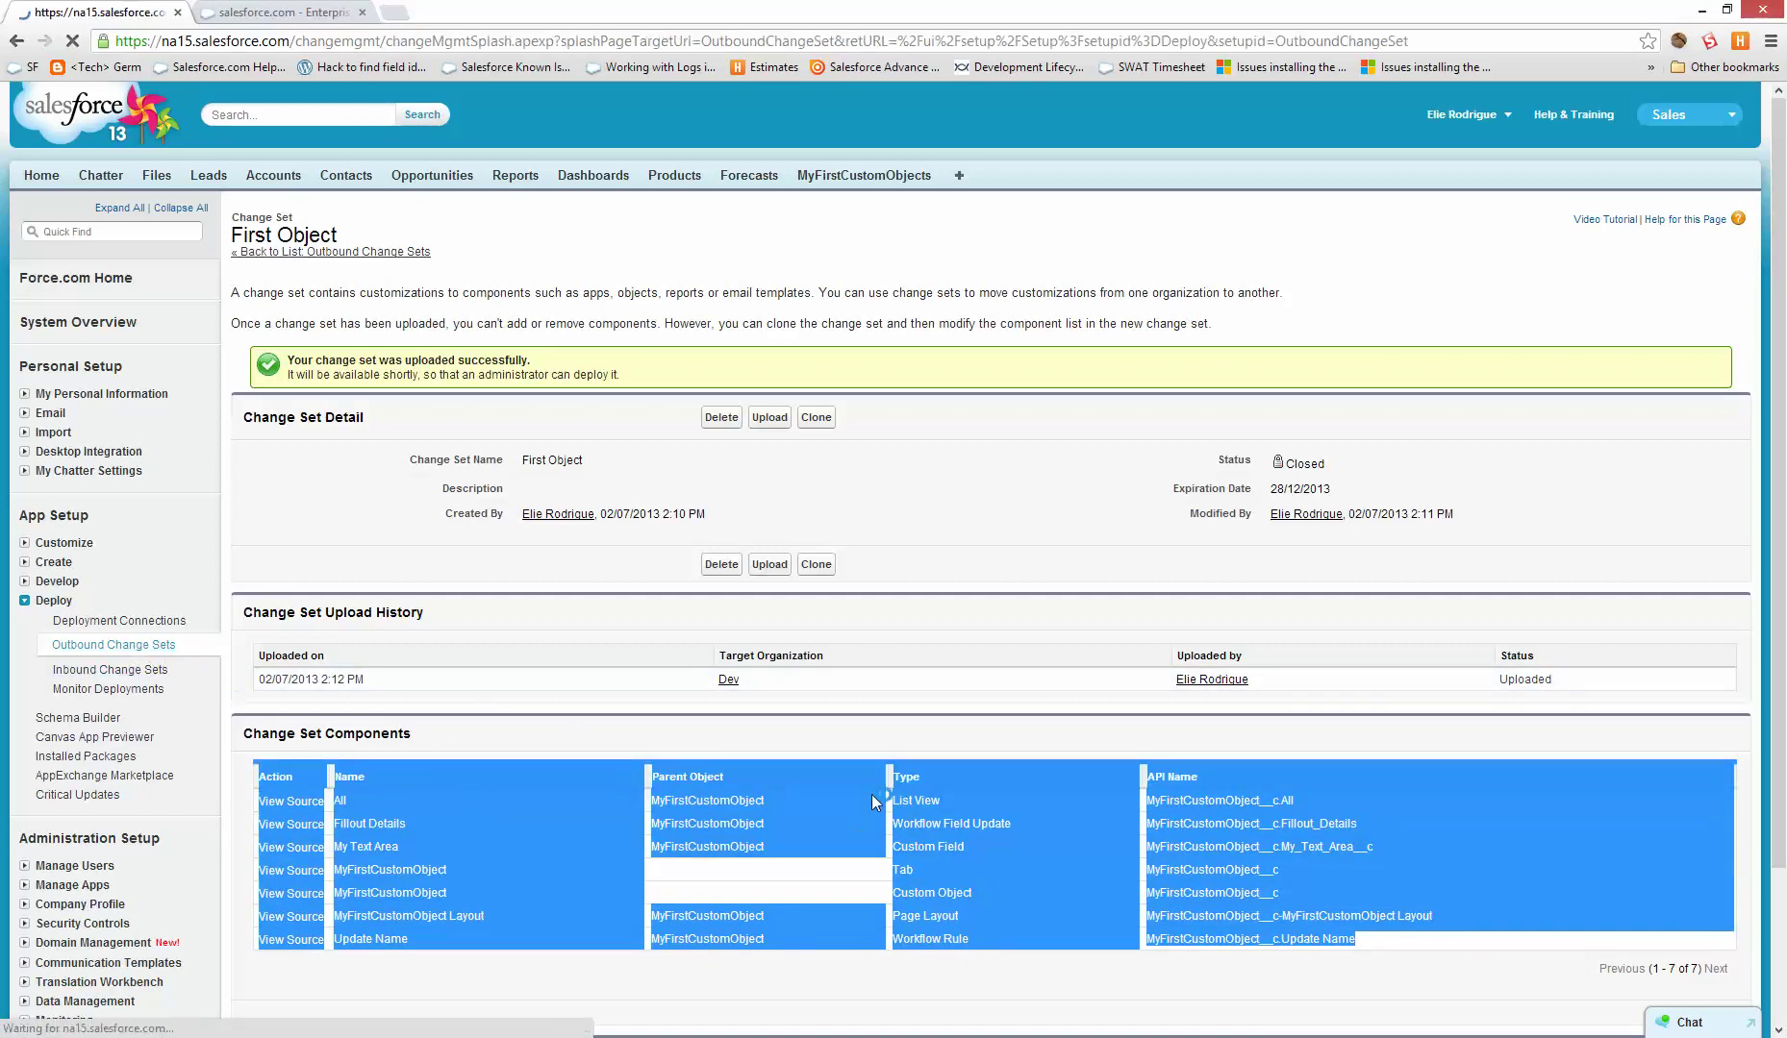
pyautogui.scroll(-3, 544, 924)
pyautogui.click(281, 921)
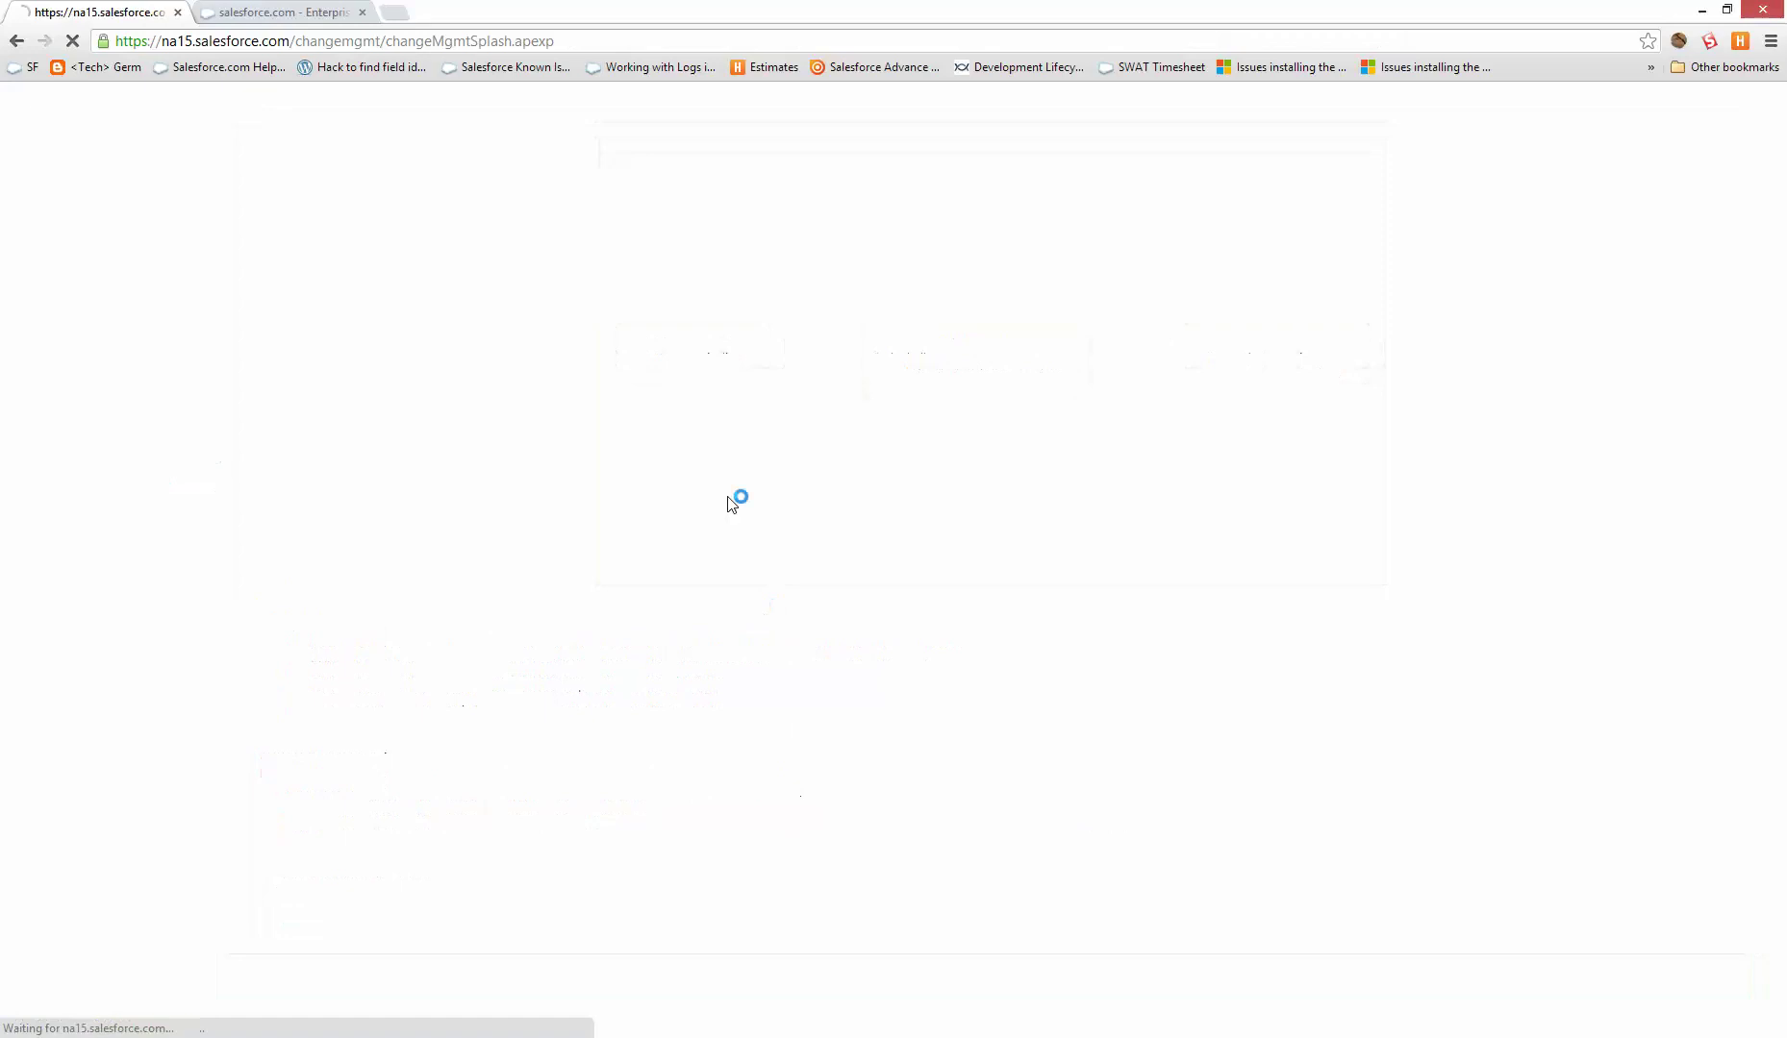
# - Create a new outbound change set named All
pyautogui.click(717, 482)
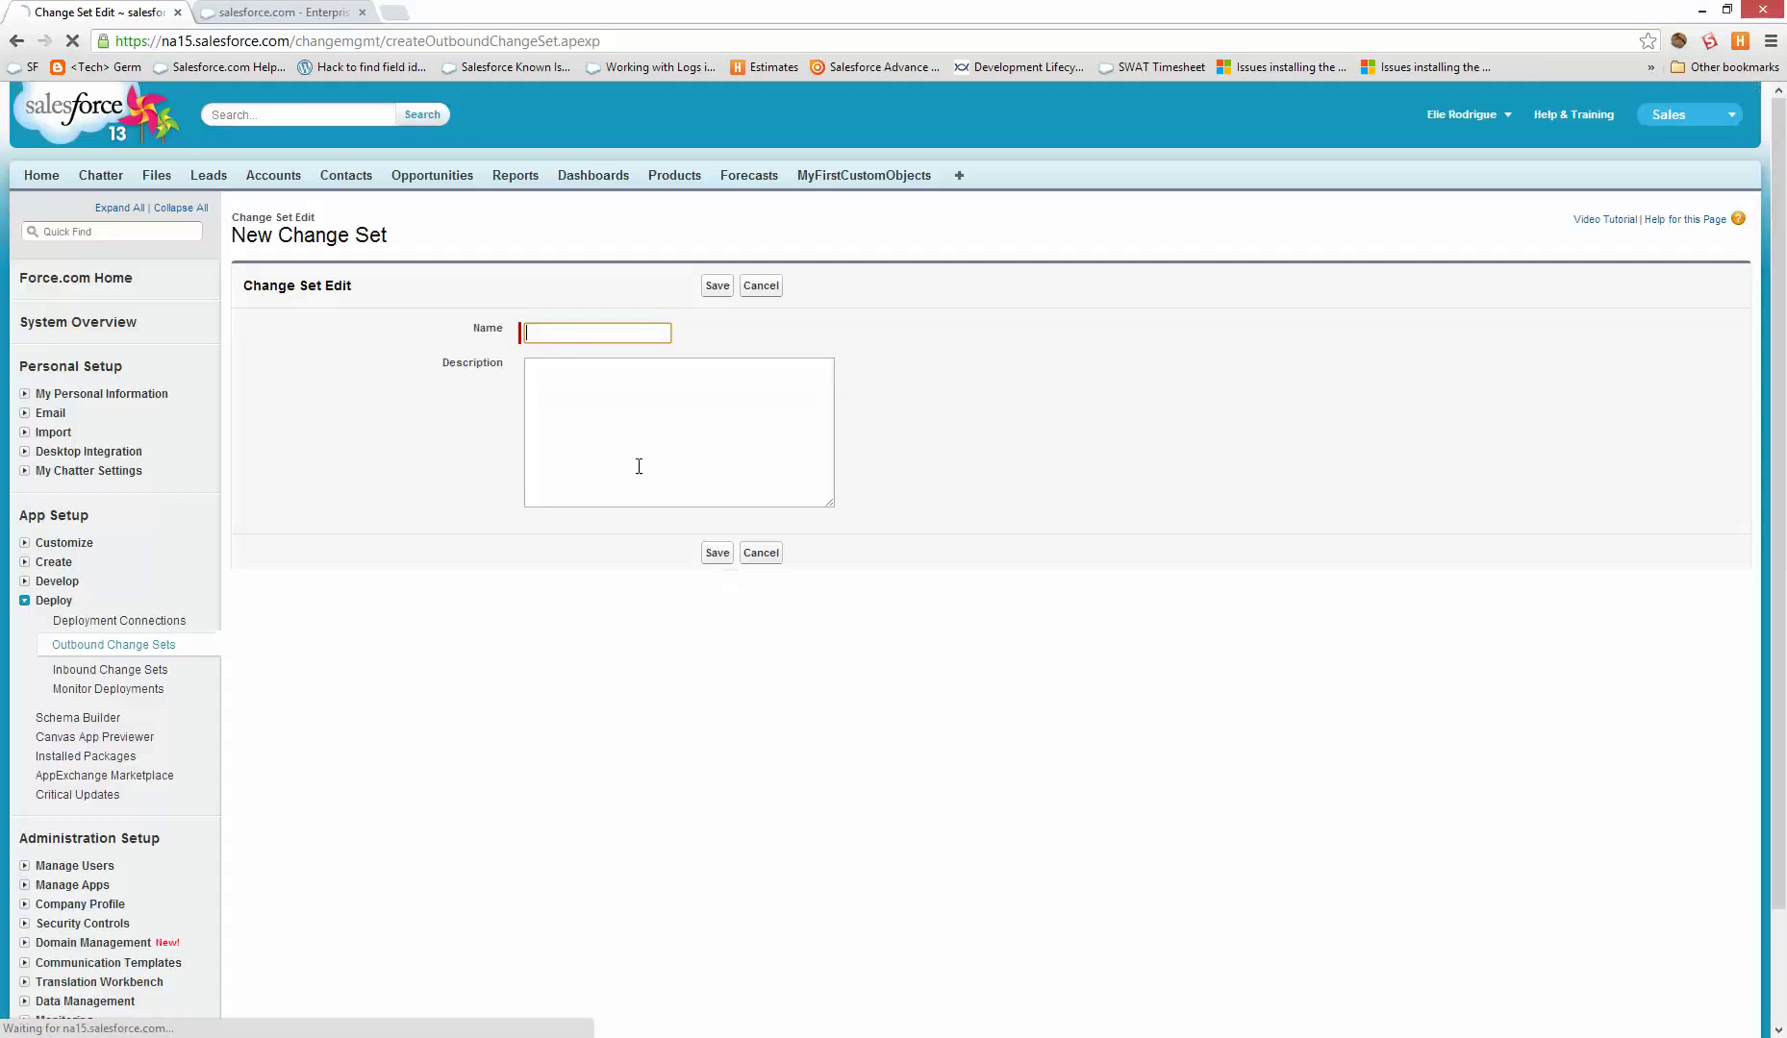
pyautogui.write('Al')
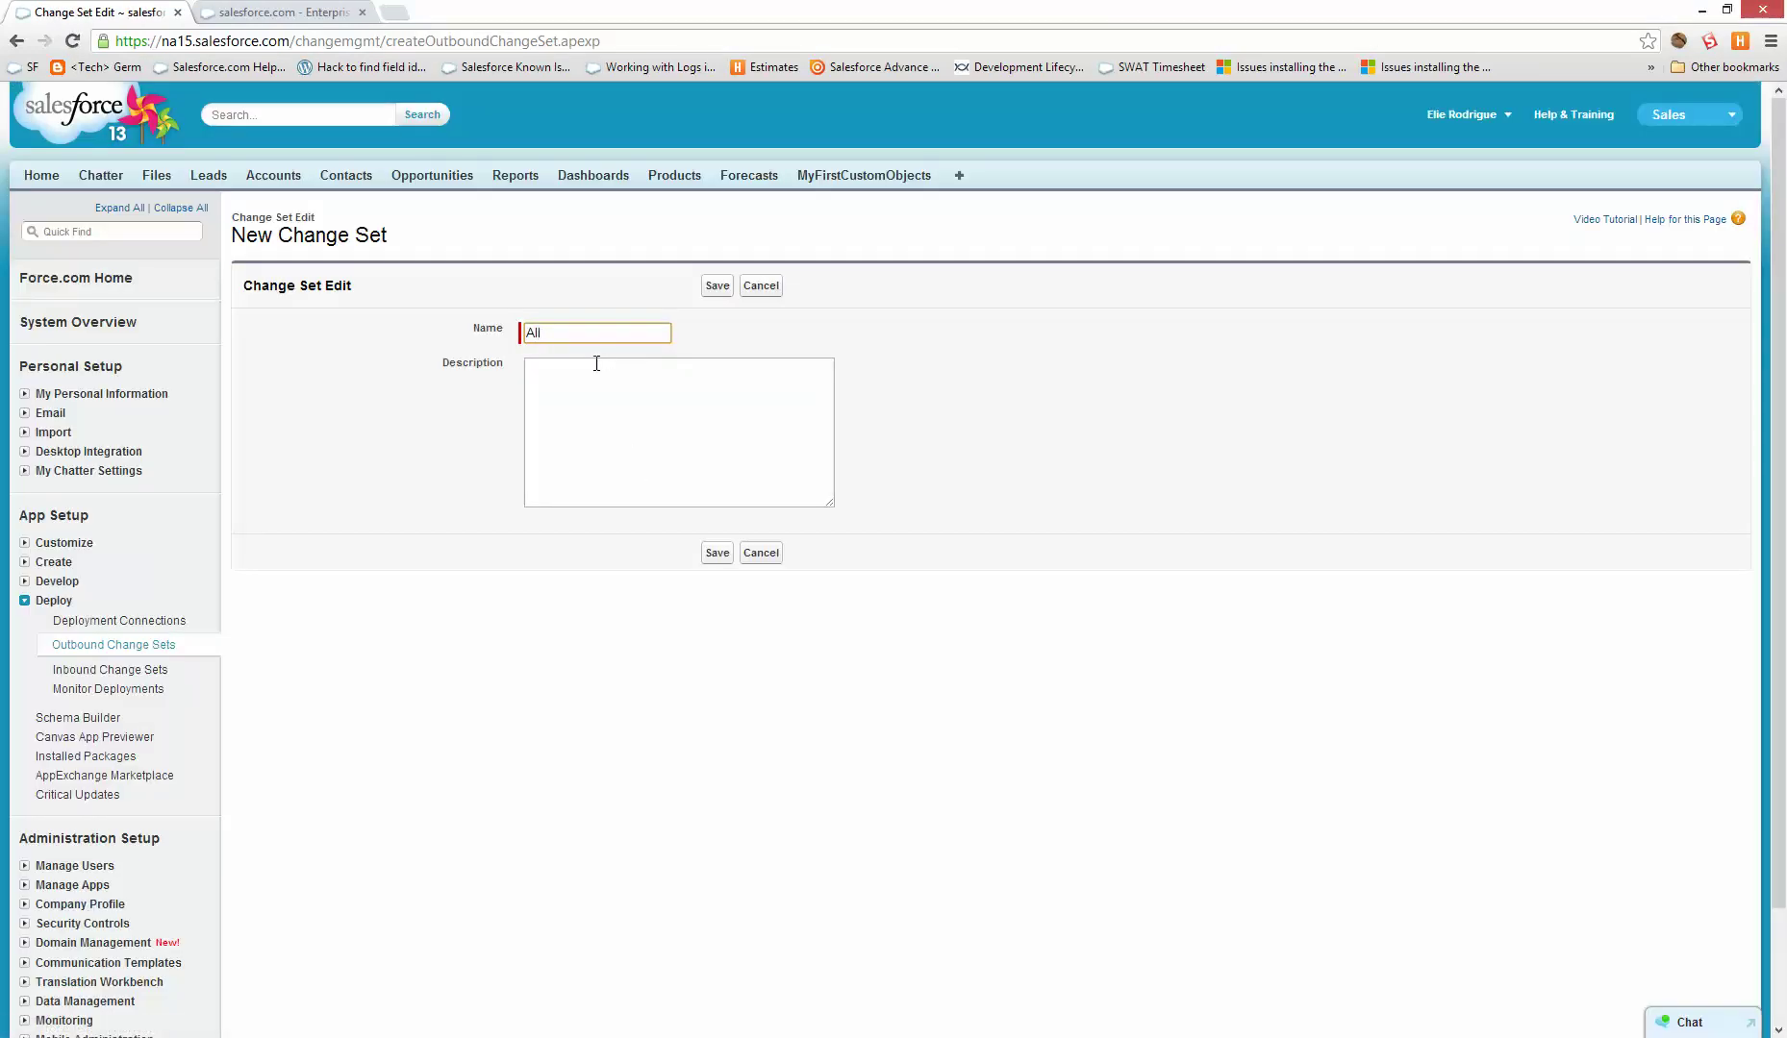
pyautogui.write('l')
pyautogui.press('Return')
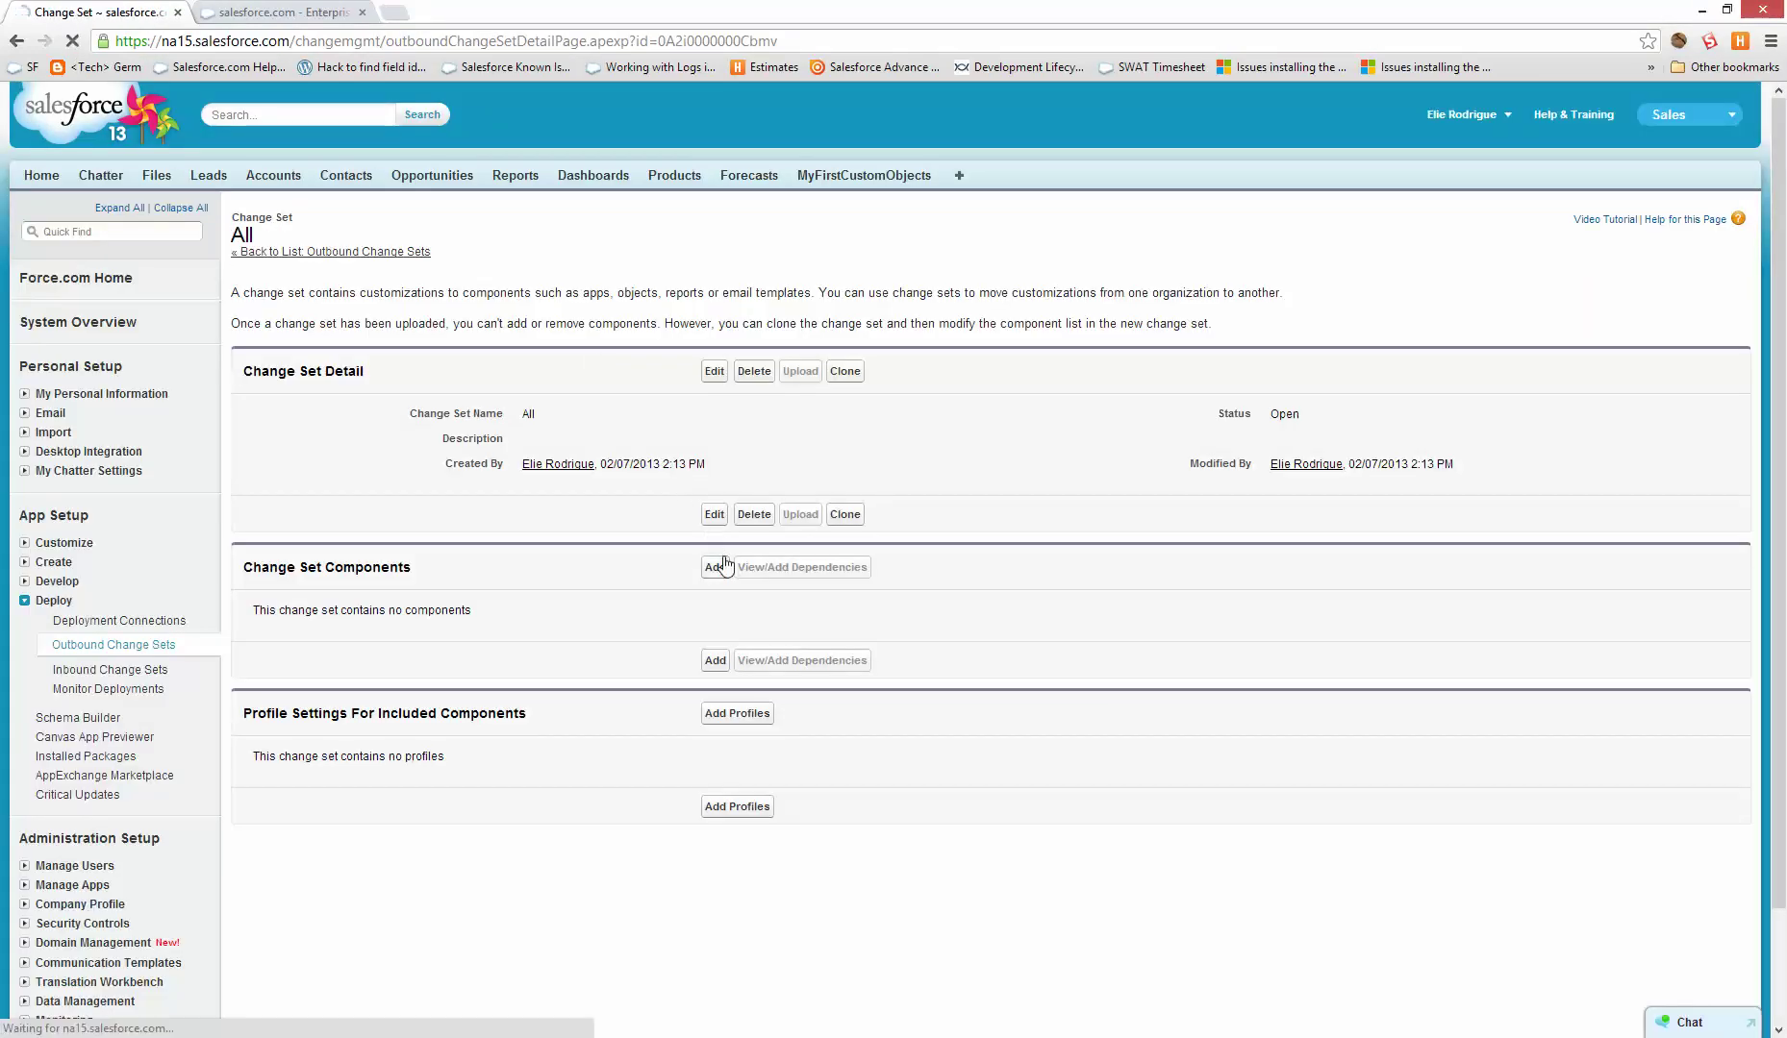
# - Add every page layout to All and select all 18 of their dependencies
pyautogui.click(726, 565)
pyautogui.click(413, 370)
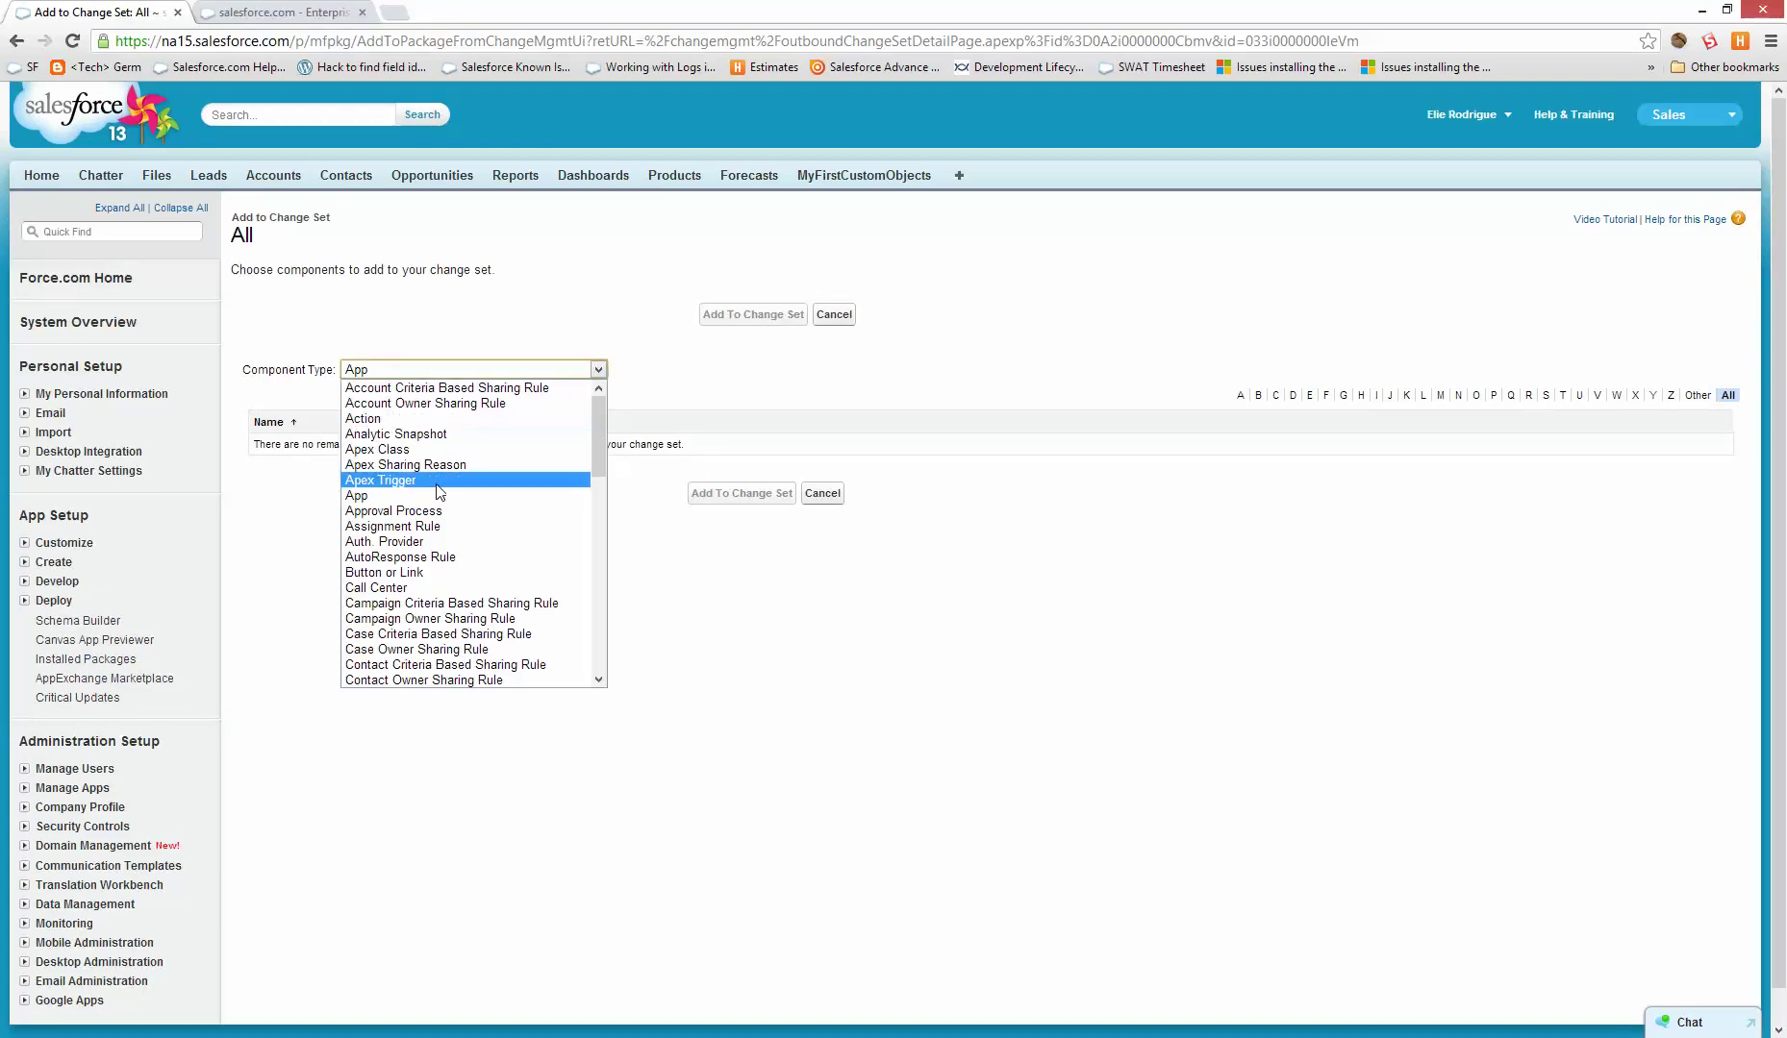
pyautogui.scroll(-4, 442, 500)
pyautogui.click(494, 536)
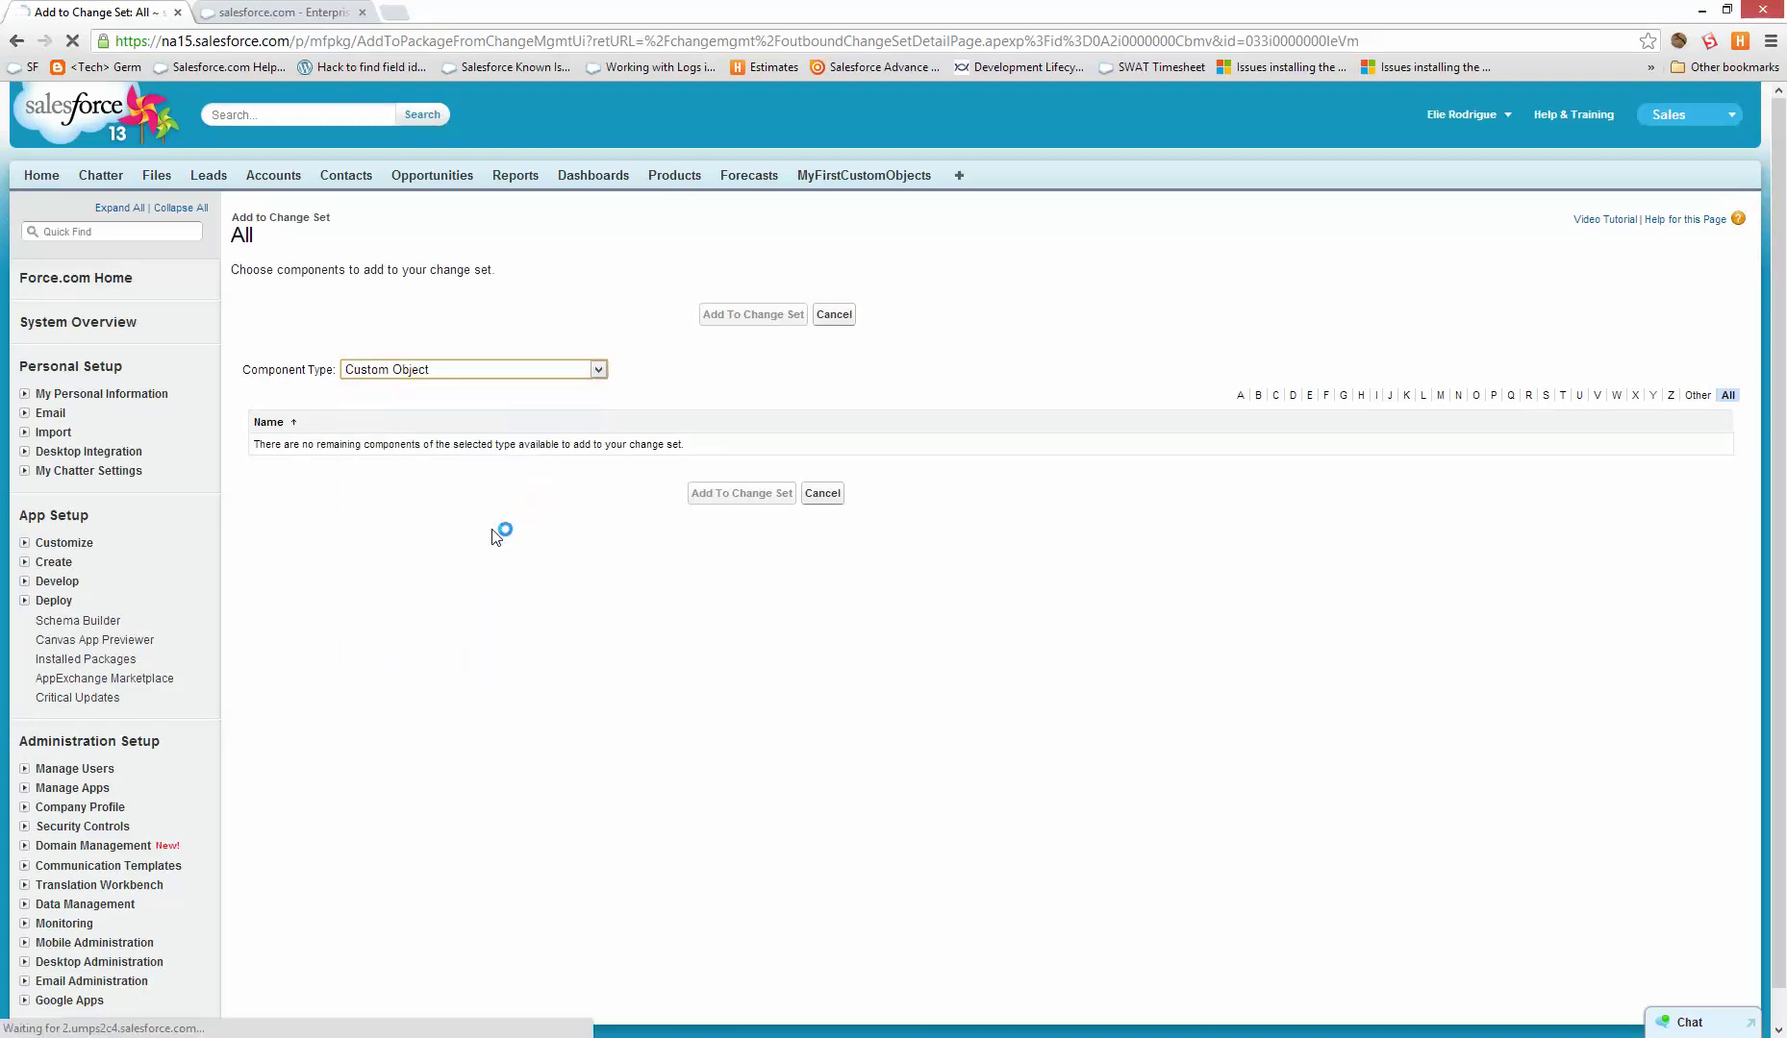
pyautogui.click(428, 371)
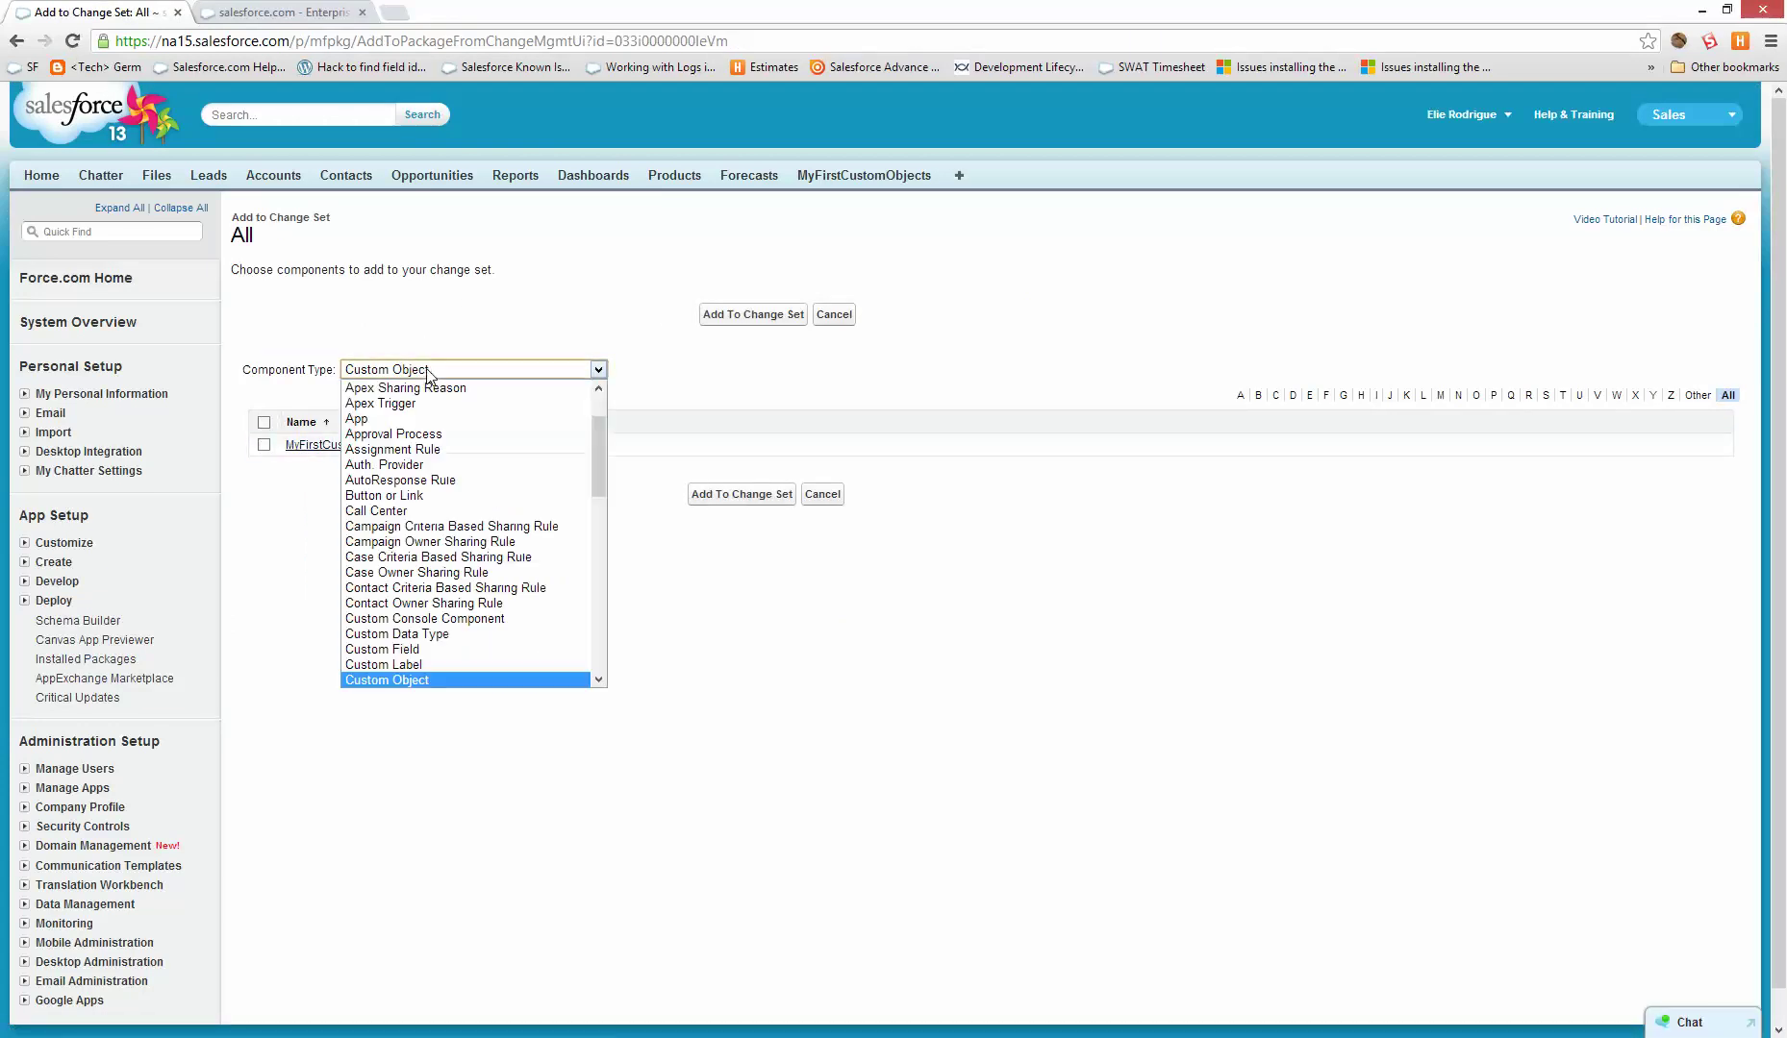
pyautogui.click(438, 650)
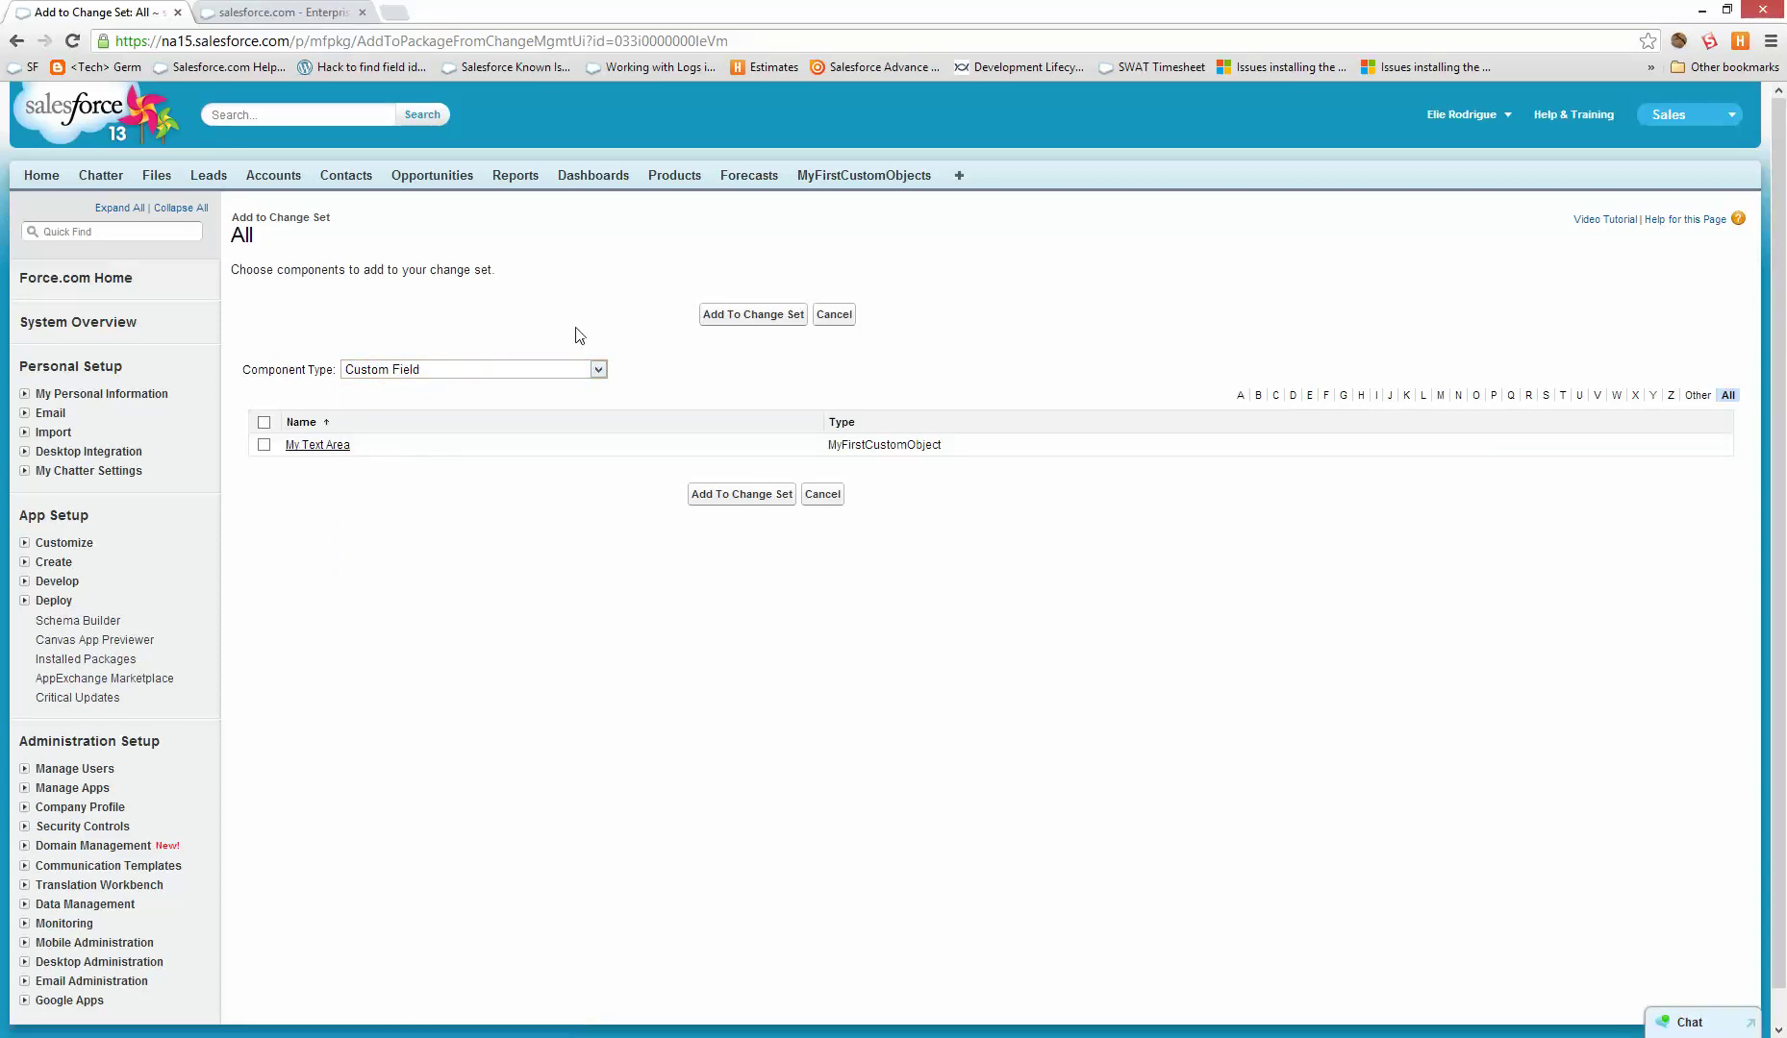
pyautogui.click(507, 375)
pyautogui.scroll(-10, 471, 524)
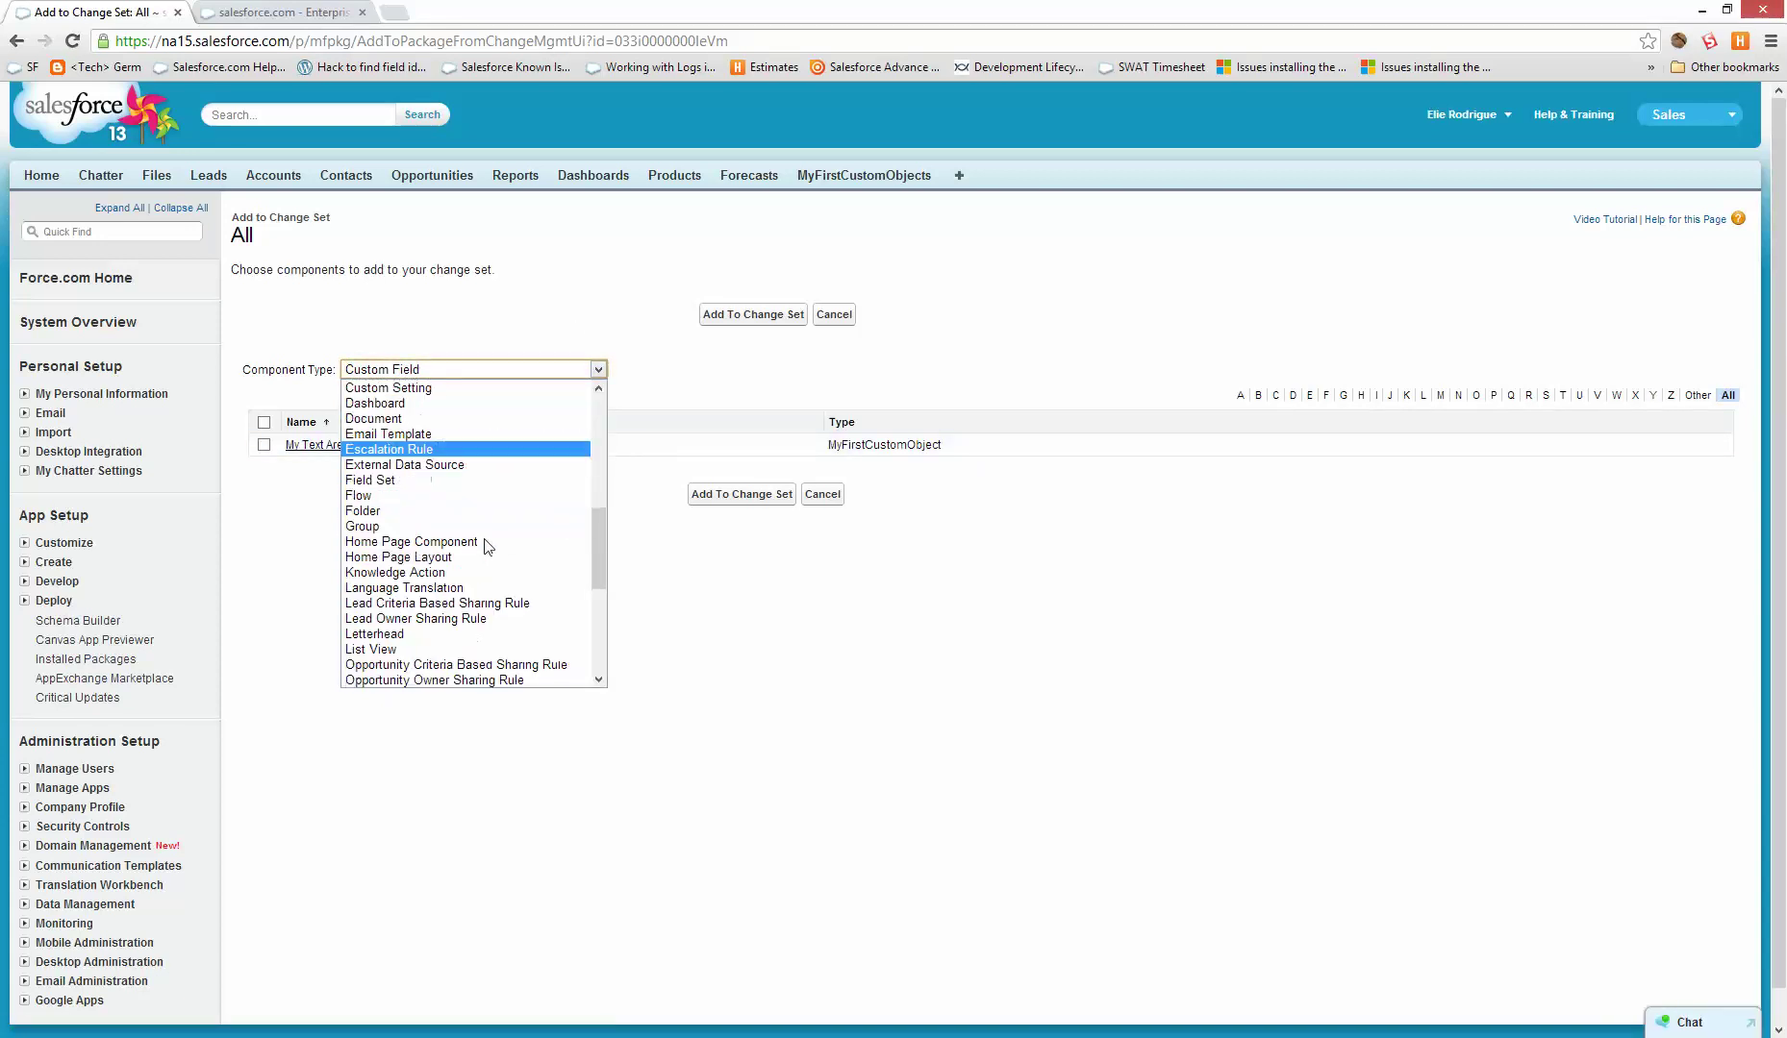
pyautogui.click(404, 392)
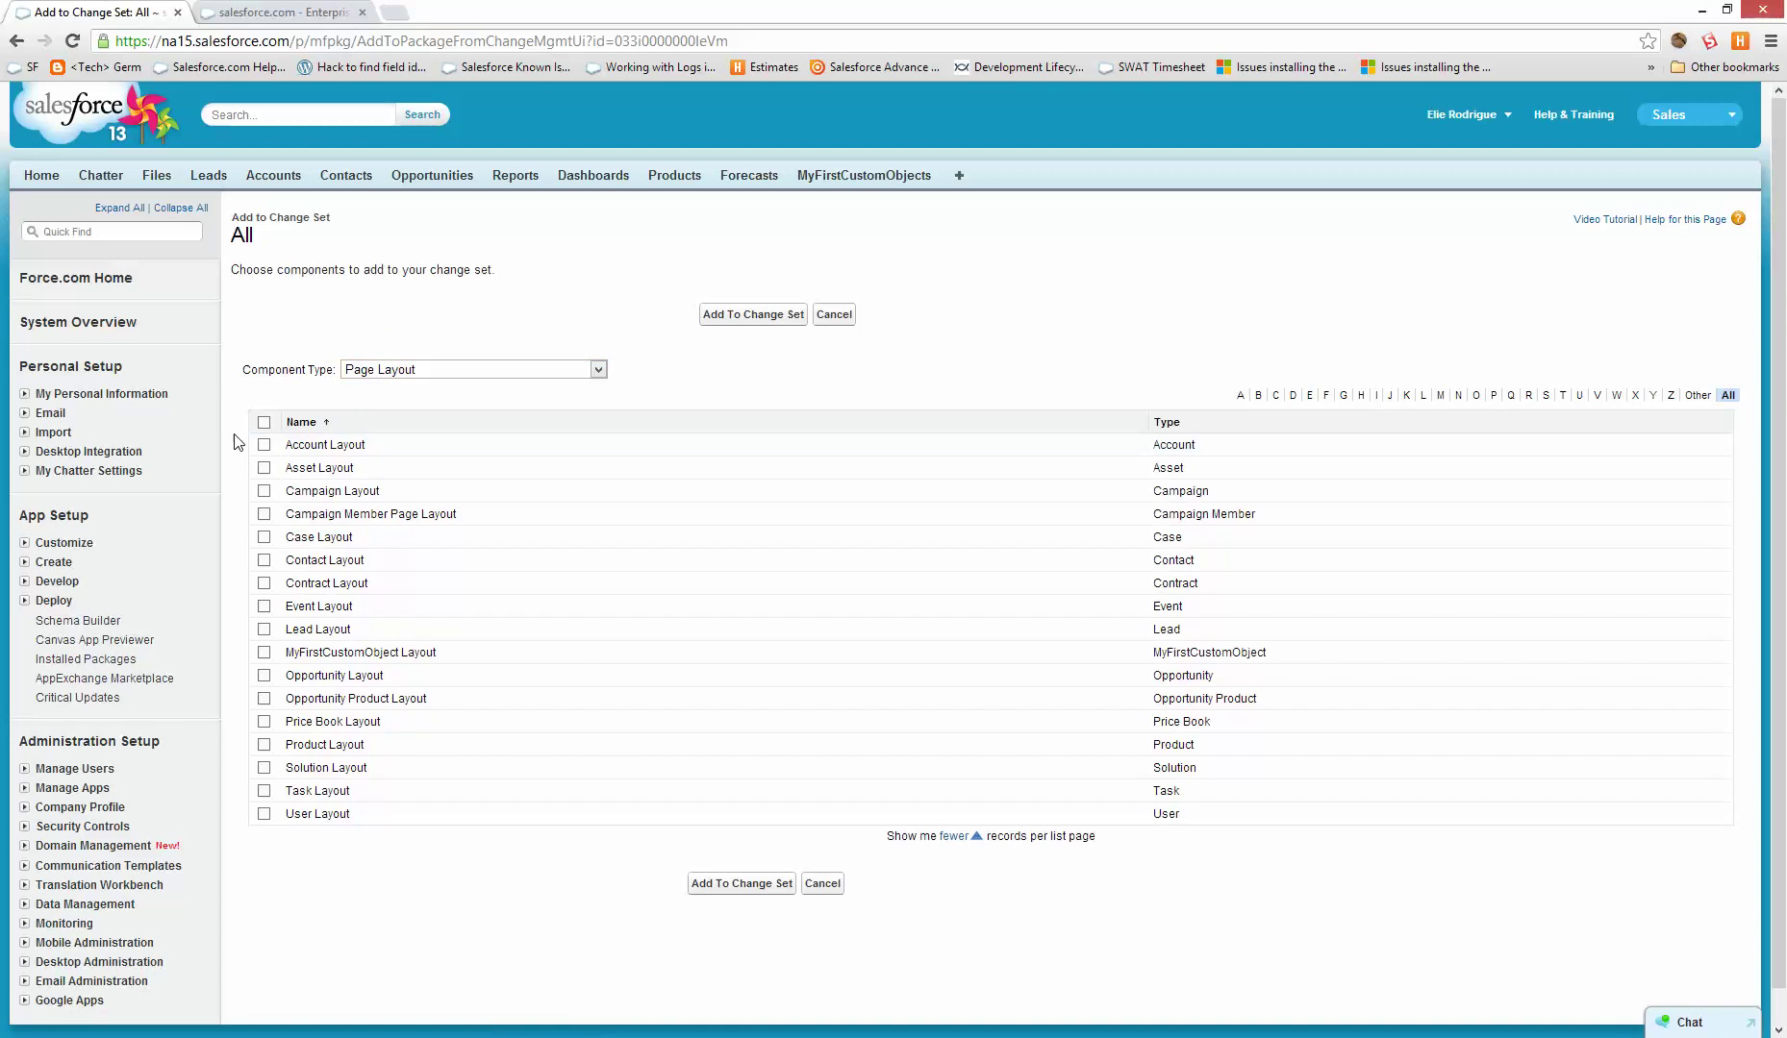
pyautogui.click(263, 422)
pyautogui.click(723, 319)
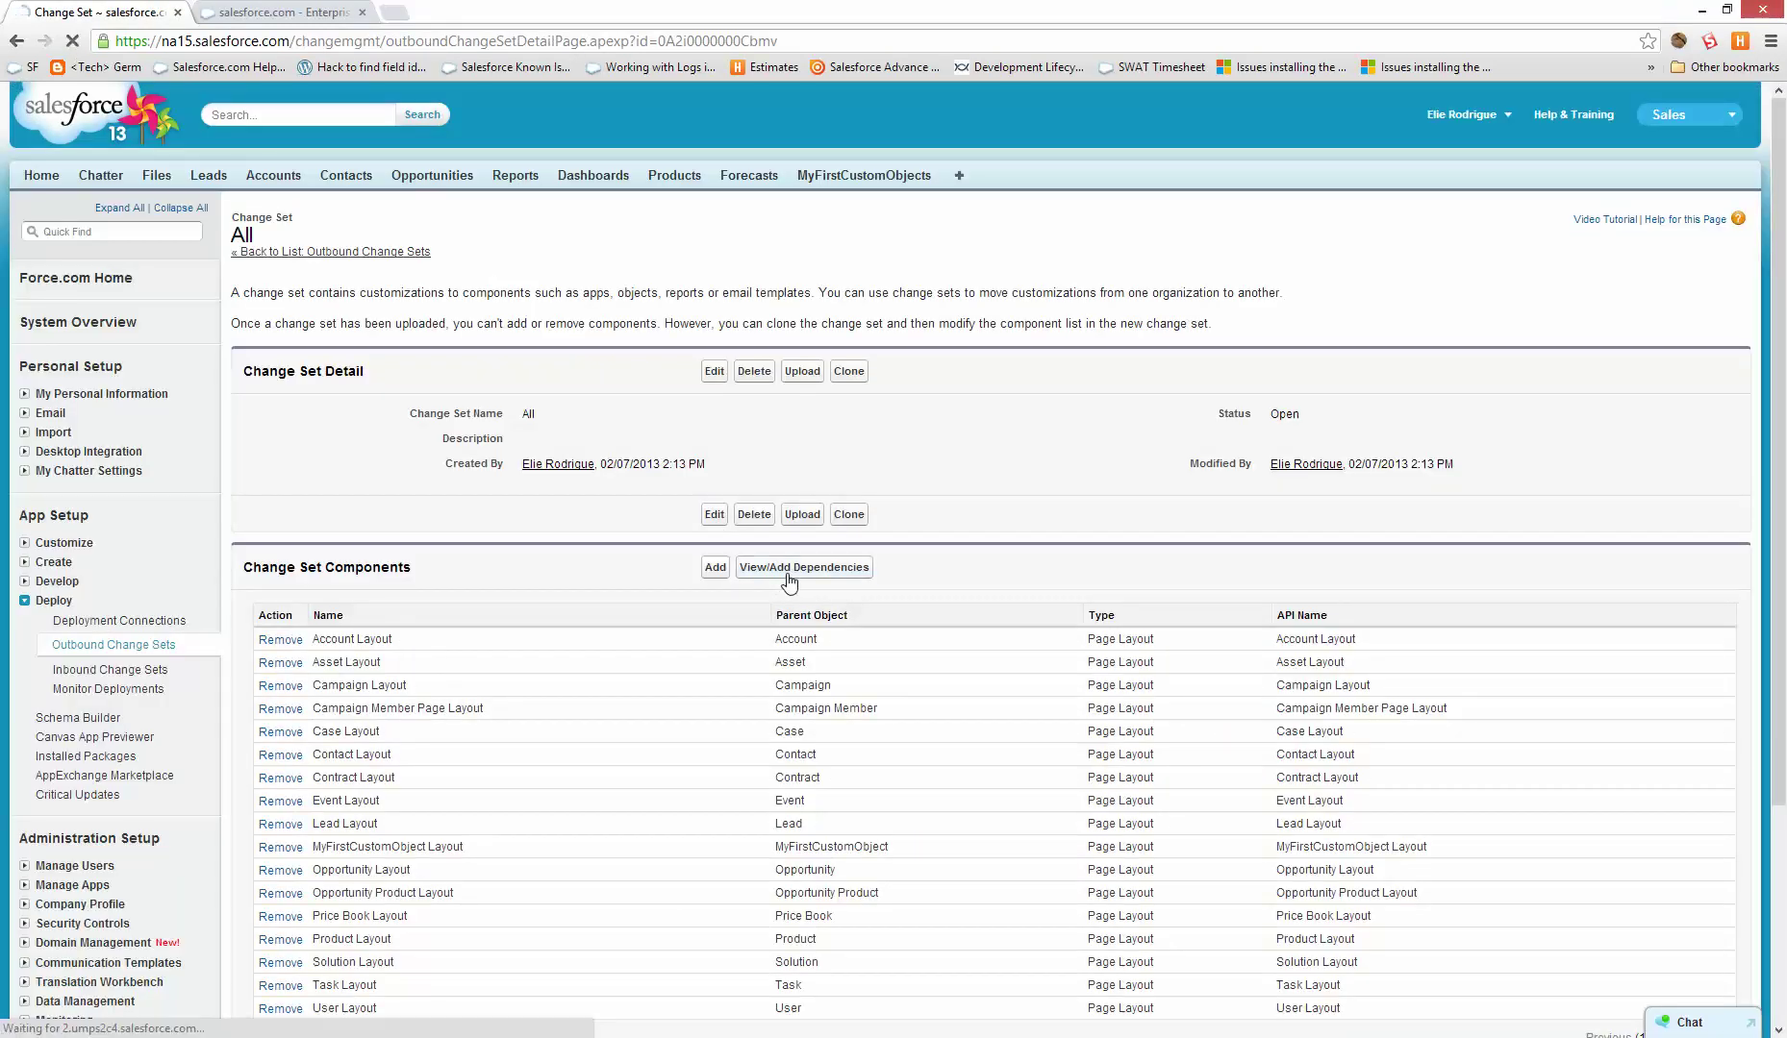
pyautogui.click(787, 575)
pyautogui.click(268, 408)
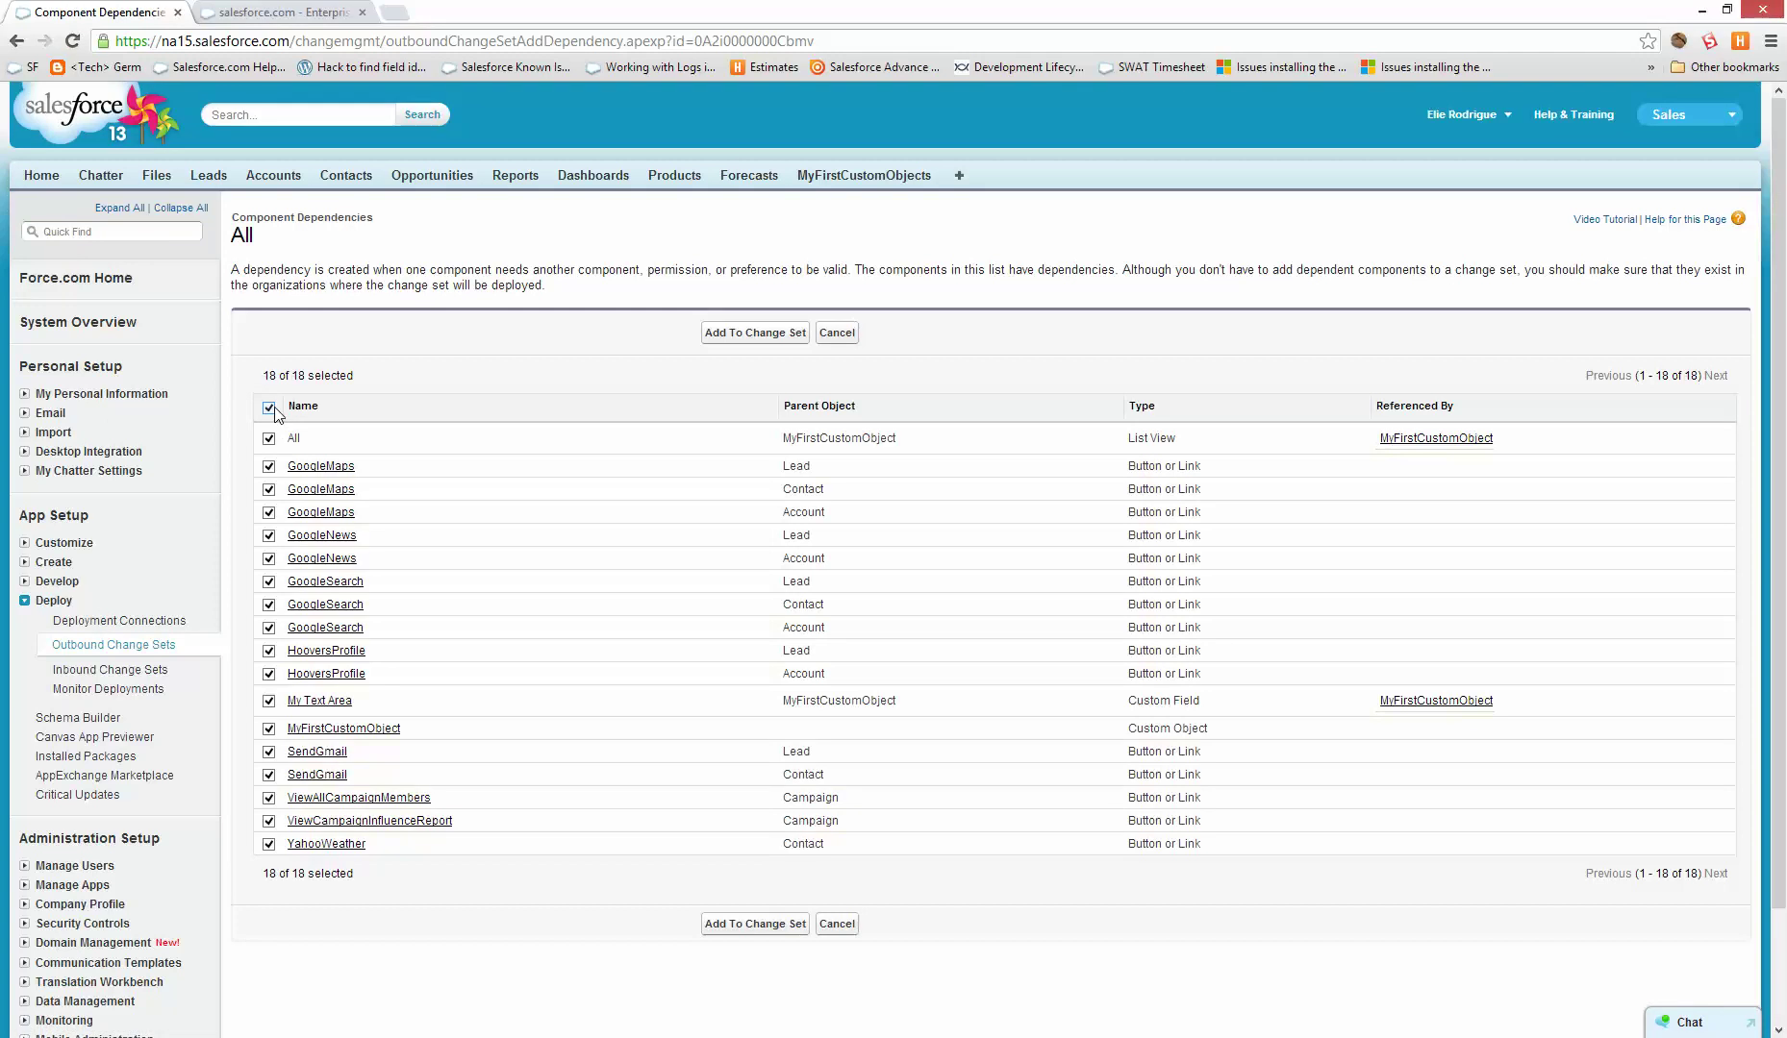
# - Add the 18 dependencies to All, review its 35 components, then go to the sandbox tab
pyautogui.click(753, 334)
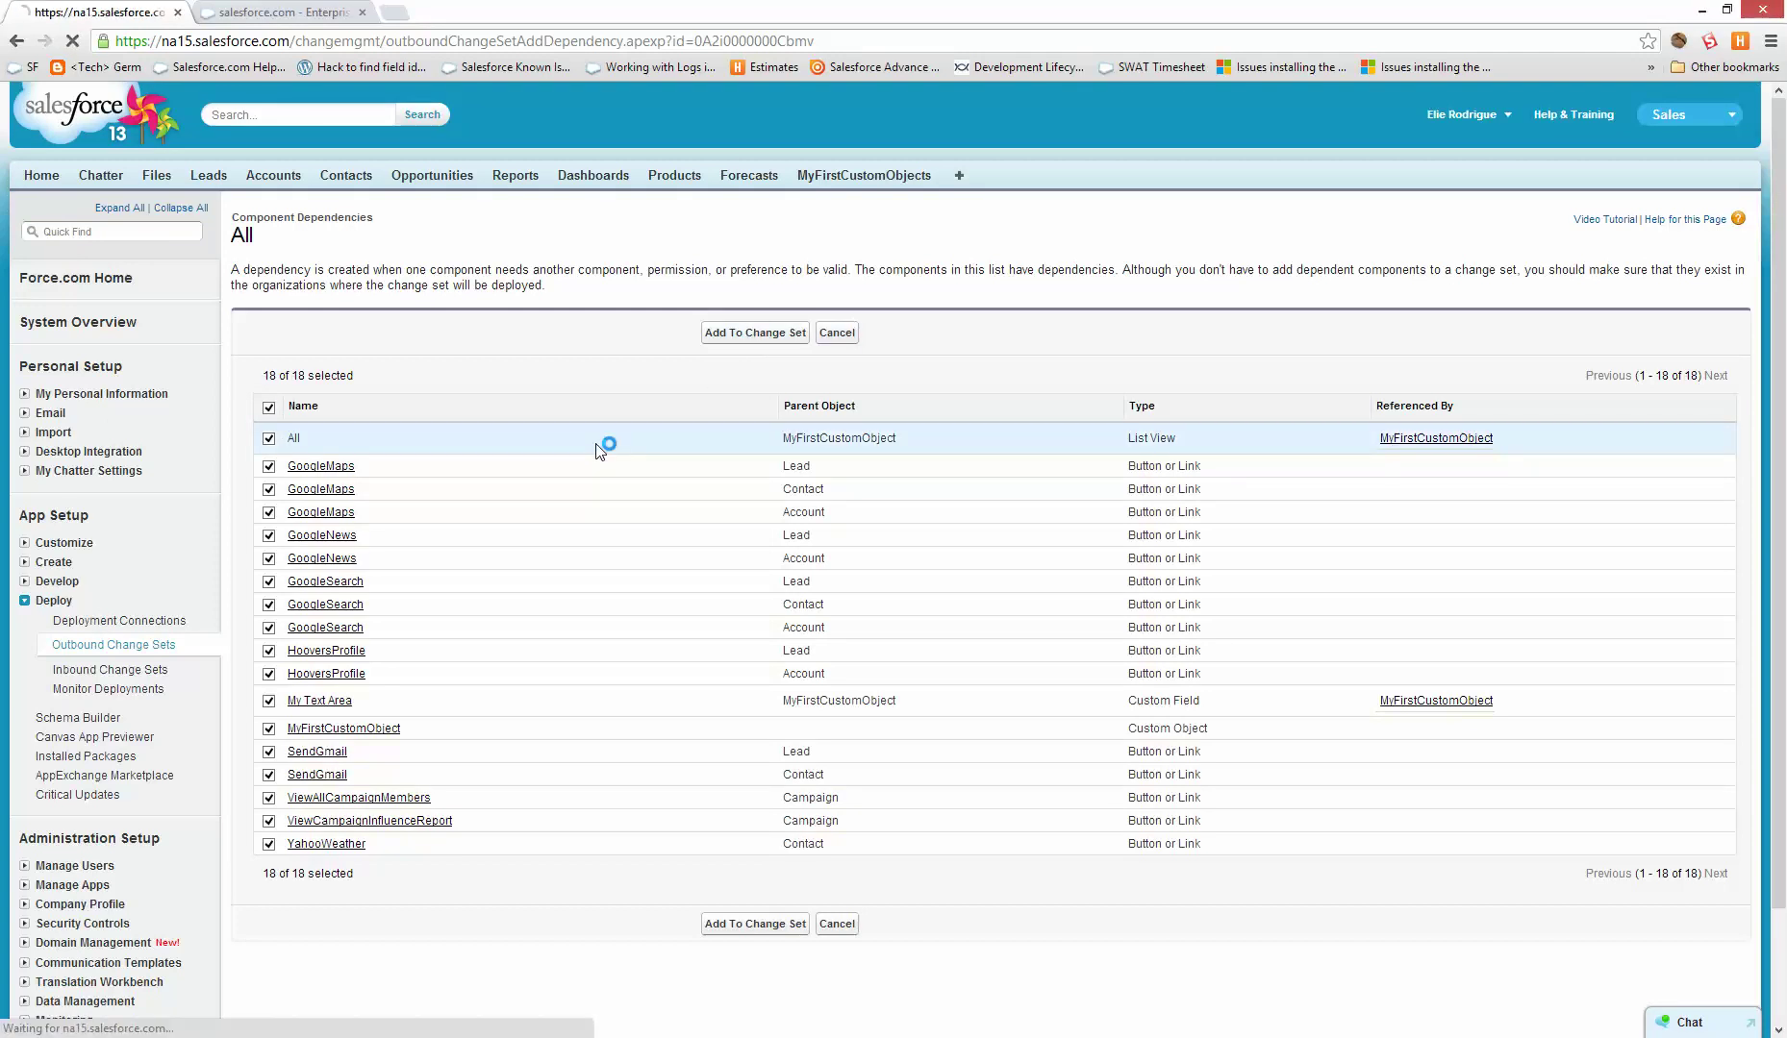
pyautogui.scroll(-5, 619, 648)
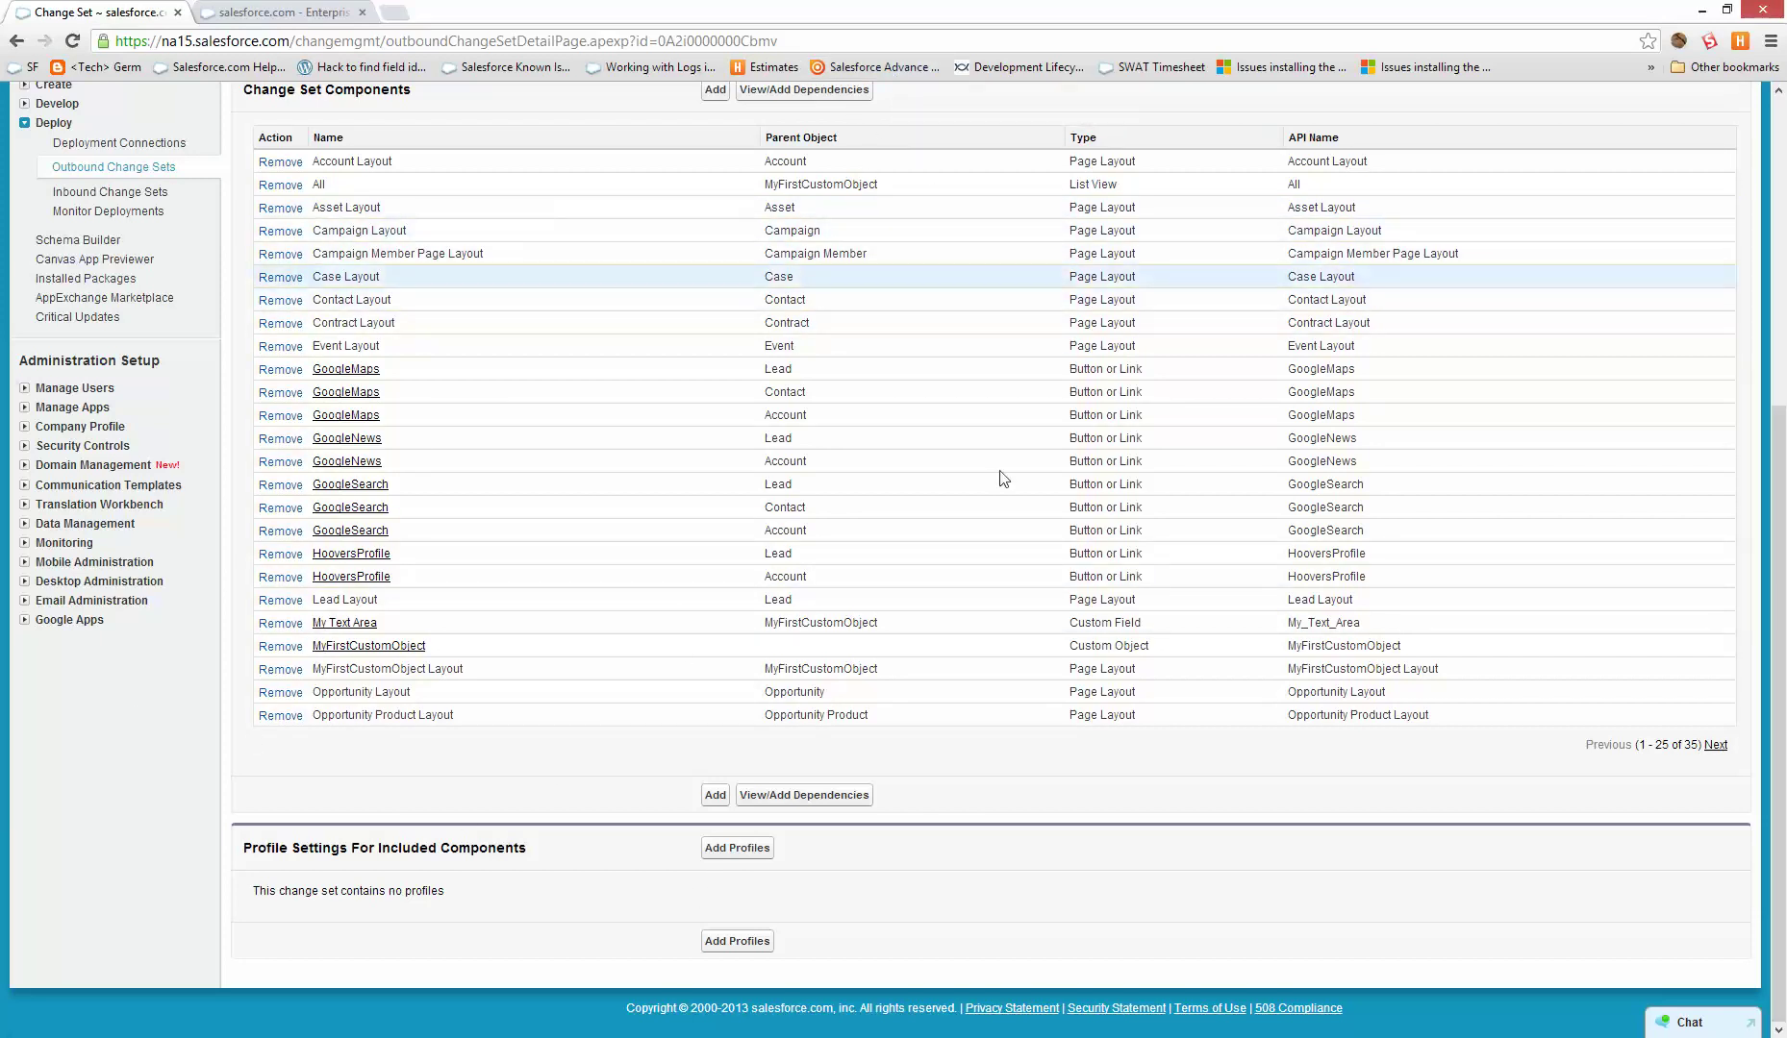
pyautogui.moveTo(797, 277); pyautogui.dragTo(701, 295)
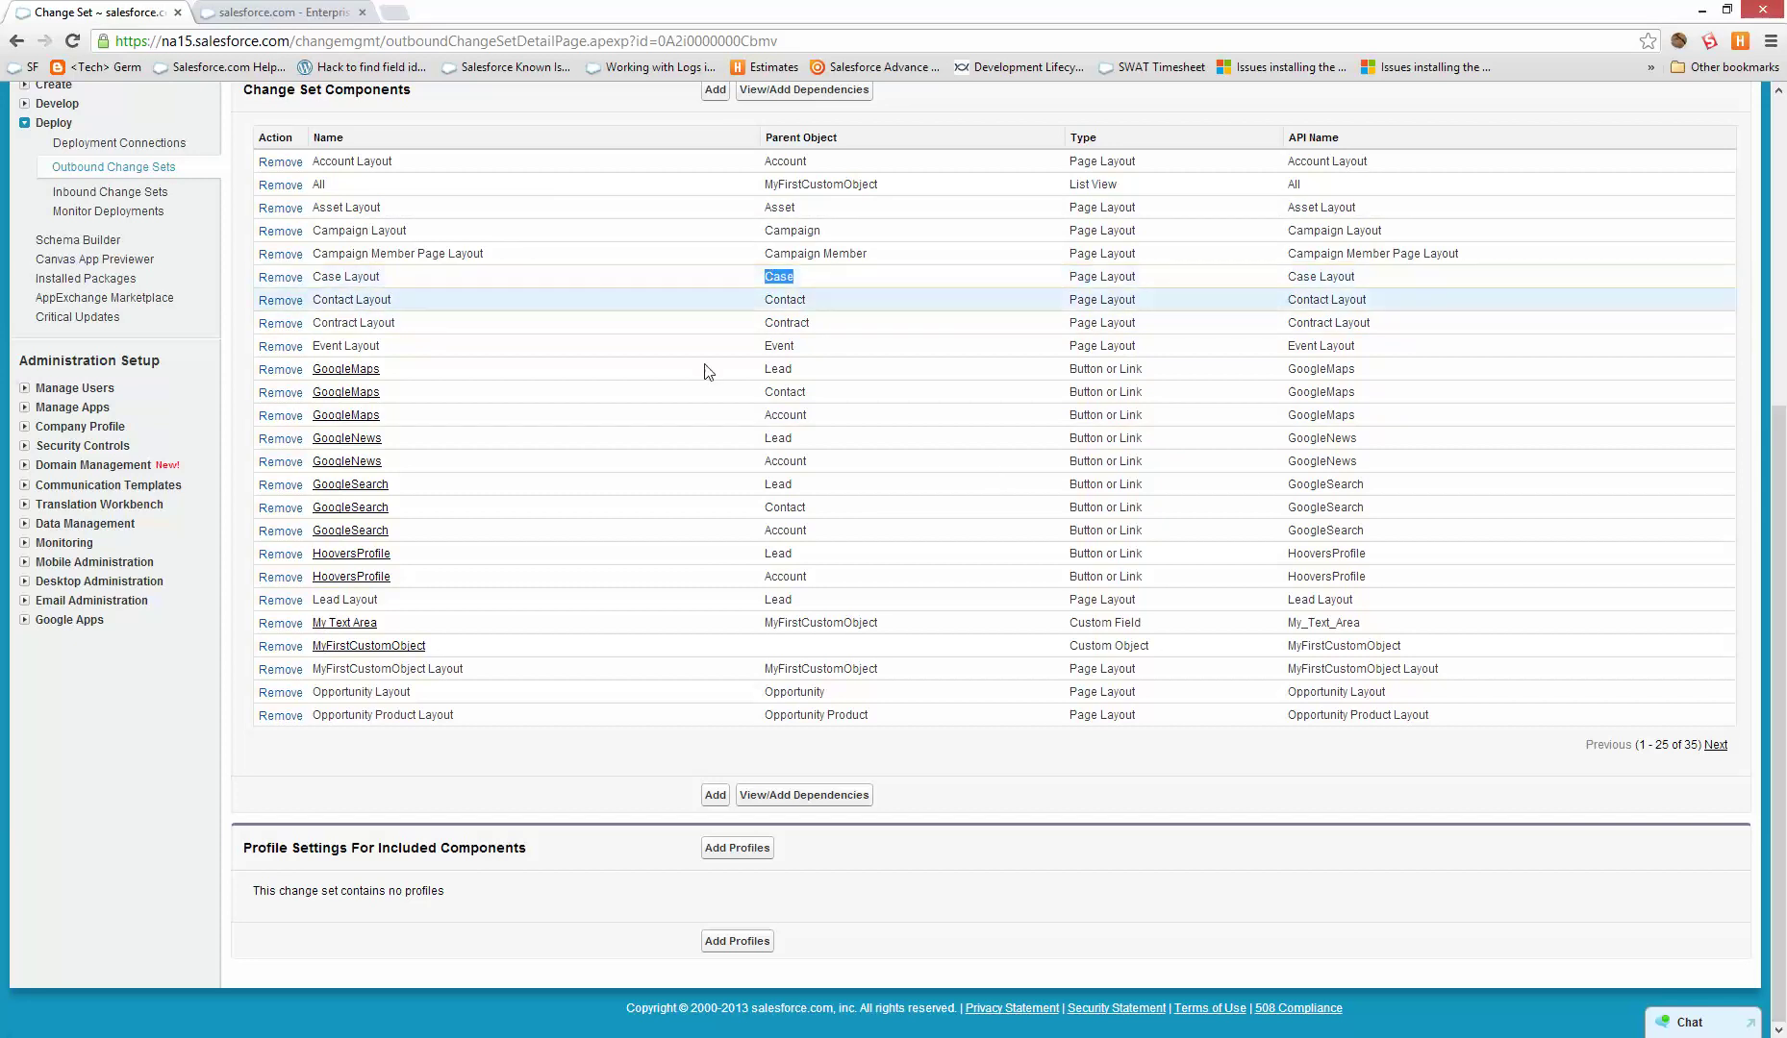
pyautogui.scroll(2, 780, 504)
pyautogui.scroll(1, 781, 503)
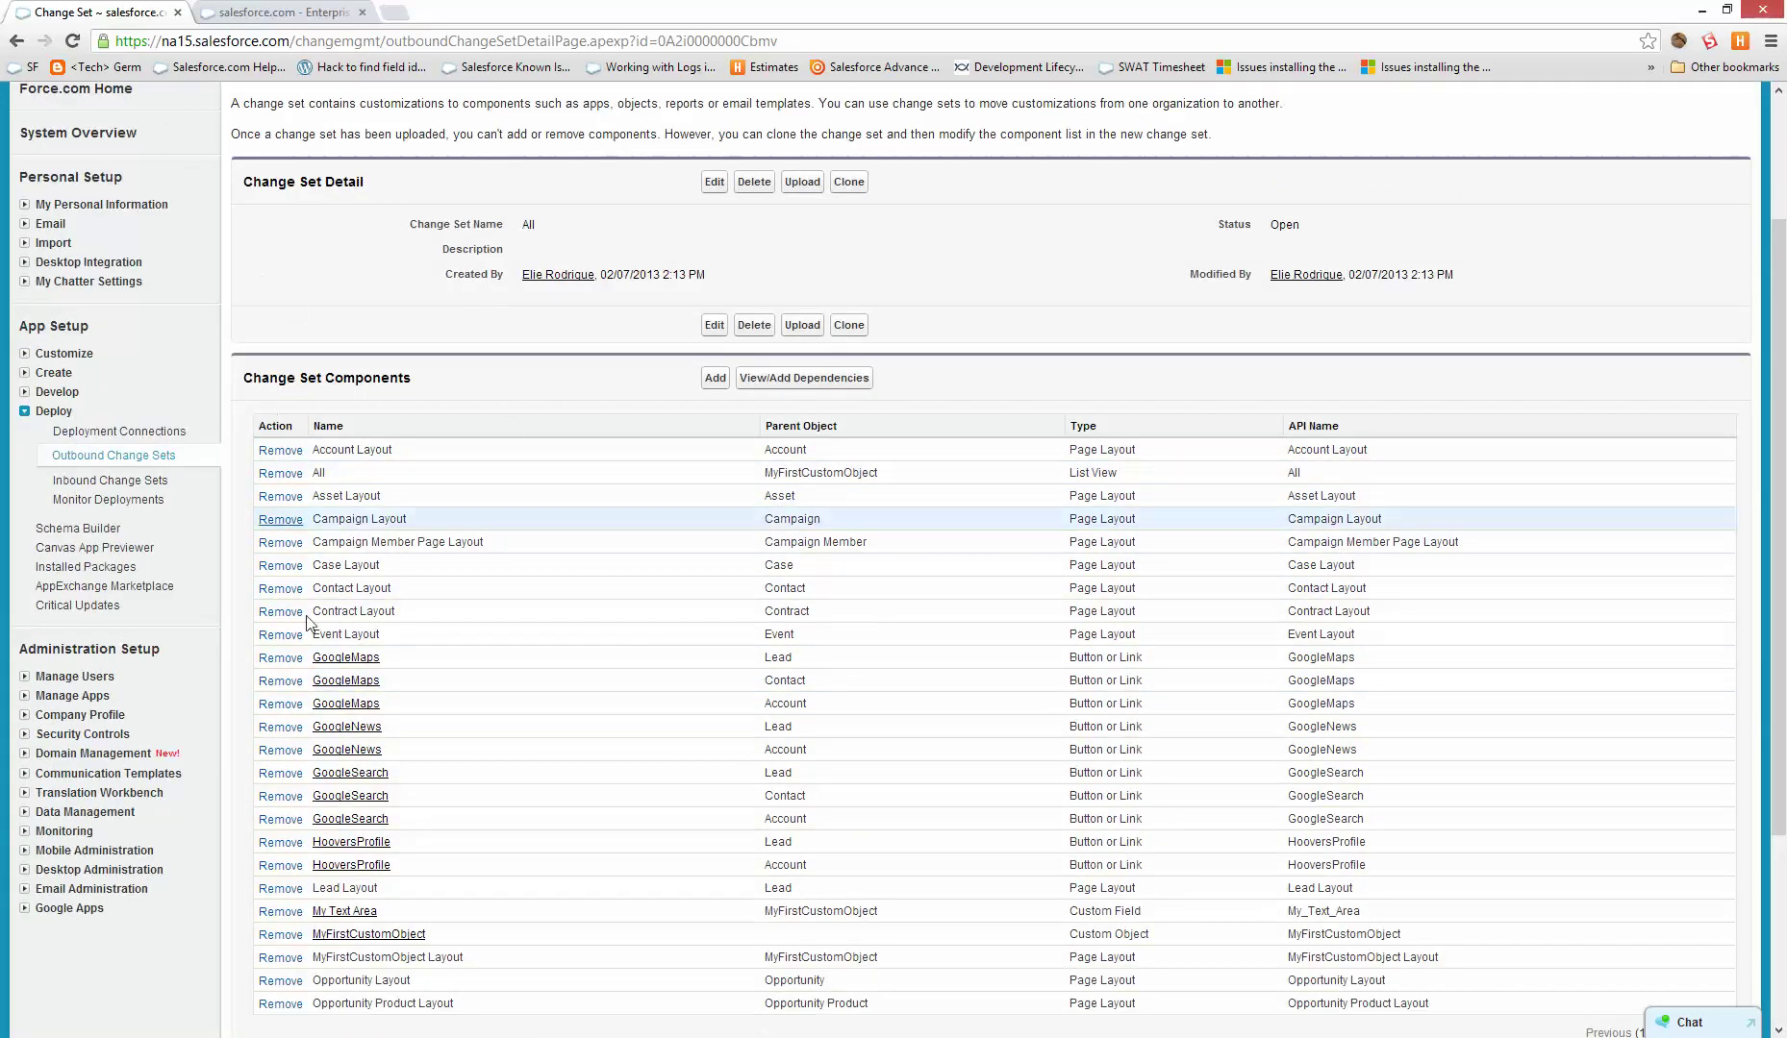
pyautogui.click(280, 13)
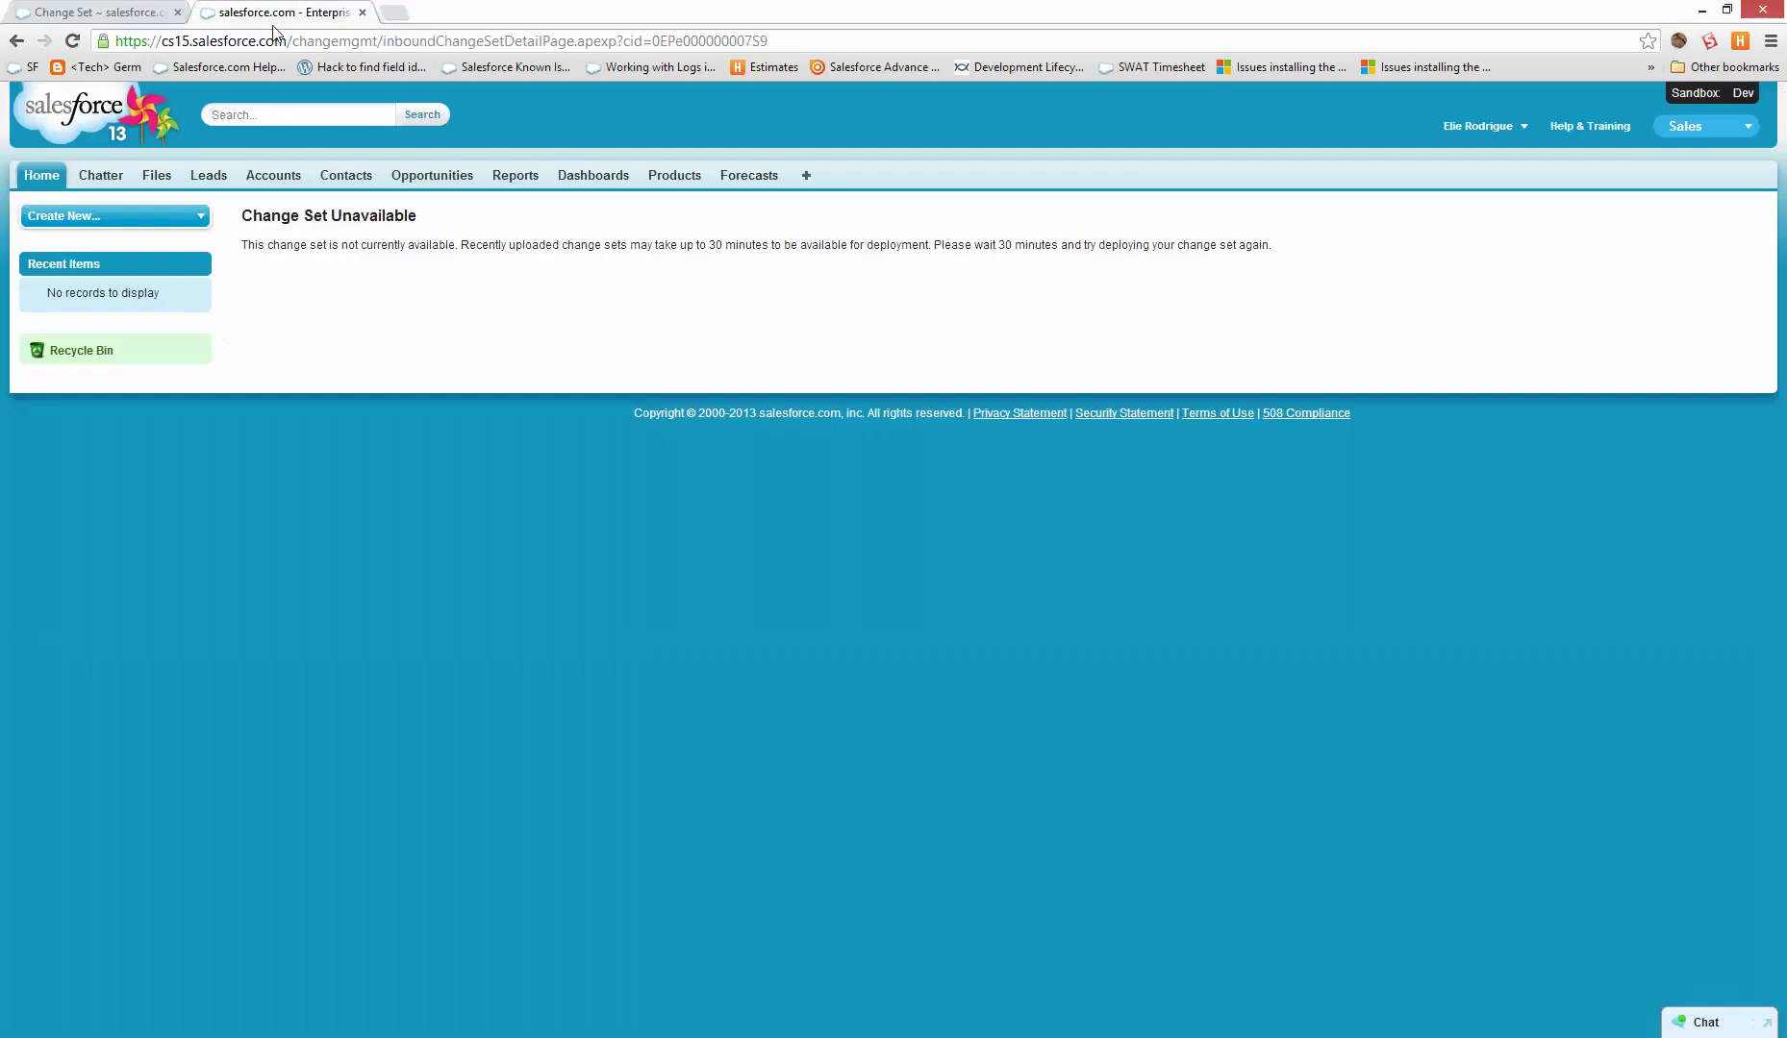
# - Reload the inbound First Object change set page in the Dev sandbox
pyautogui.click(384, 38)
pyautogui.press('Return')
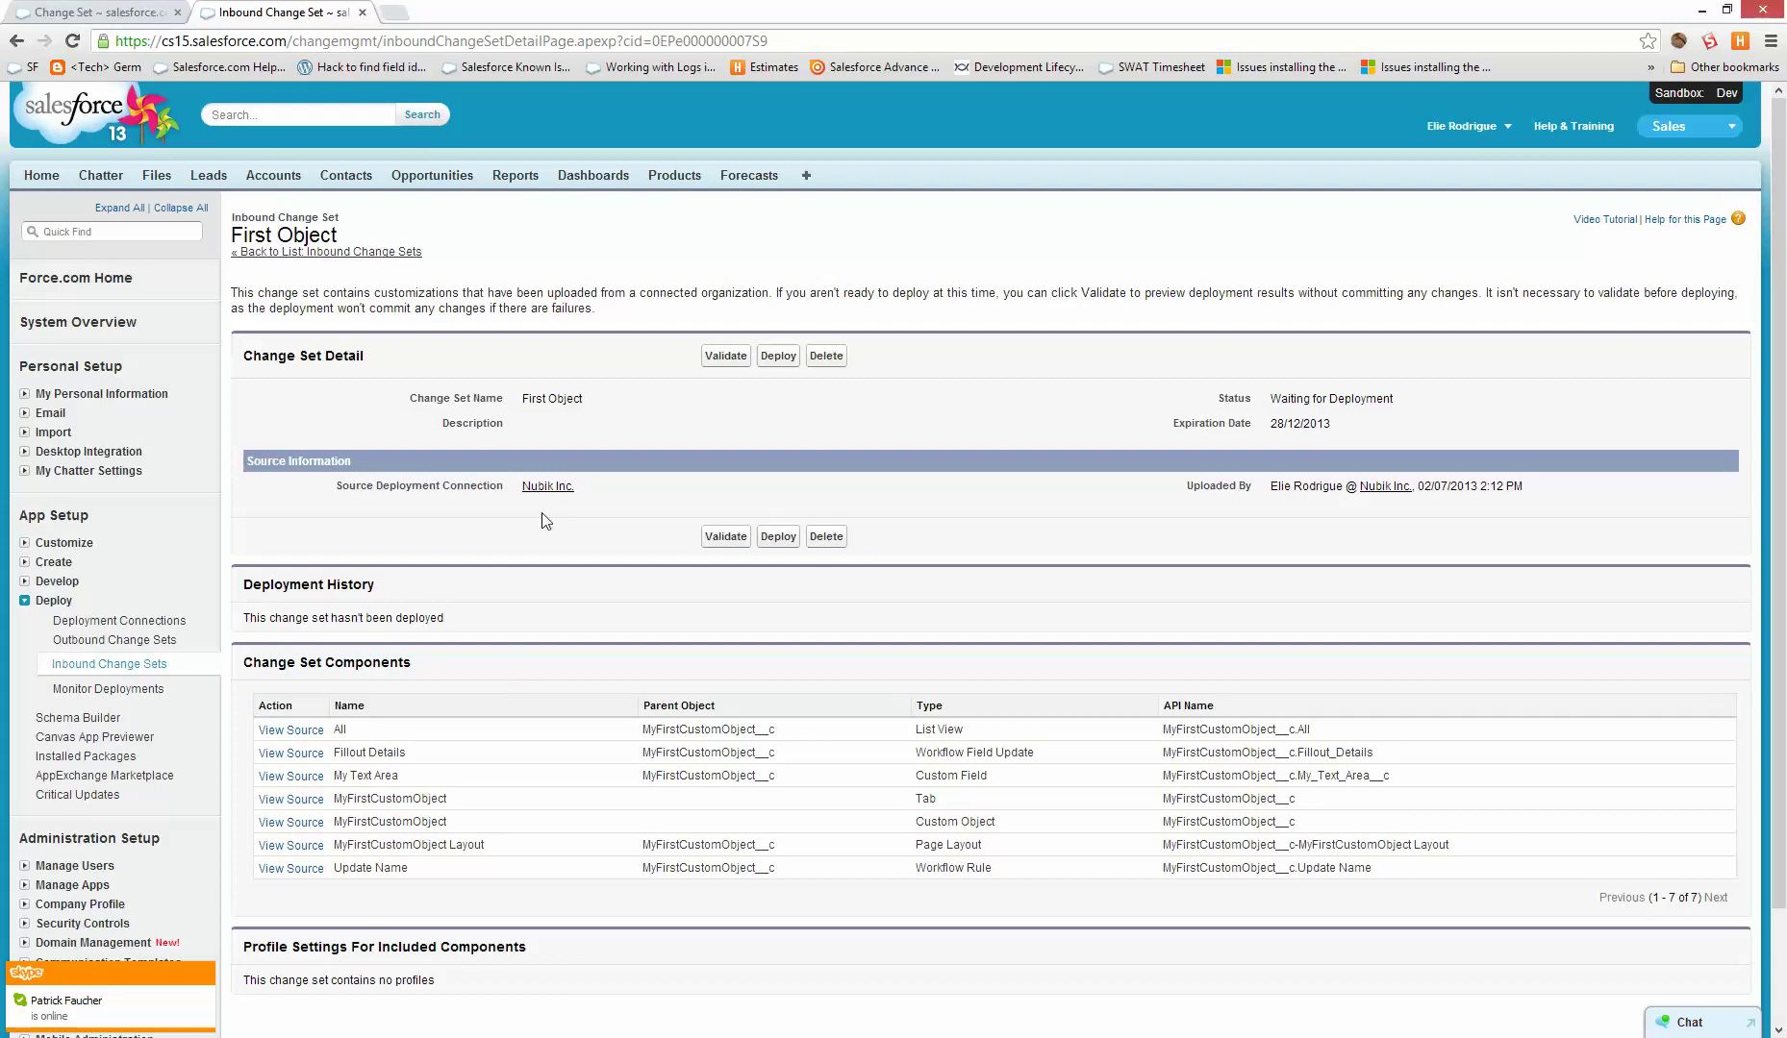
pyautogui.scroll(-1, 532, 620)
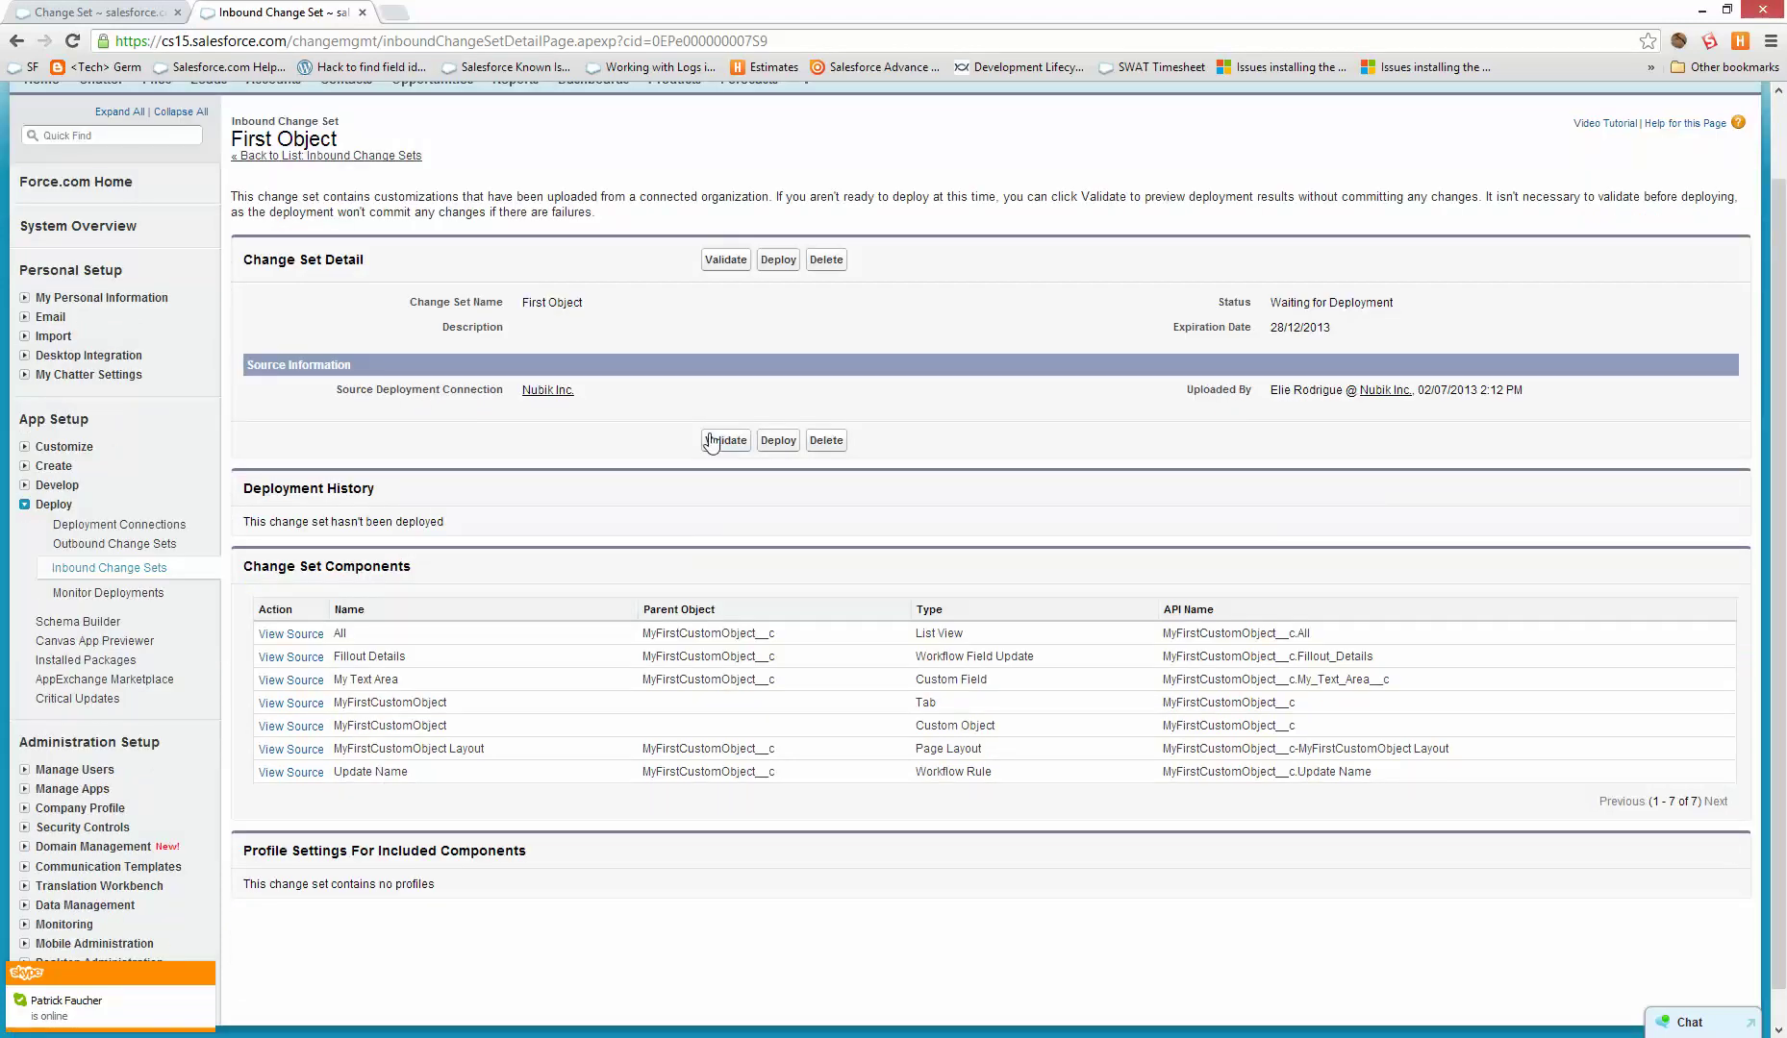
pyautogui.scroll(1, 721, 450)
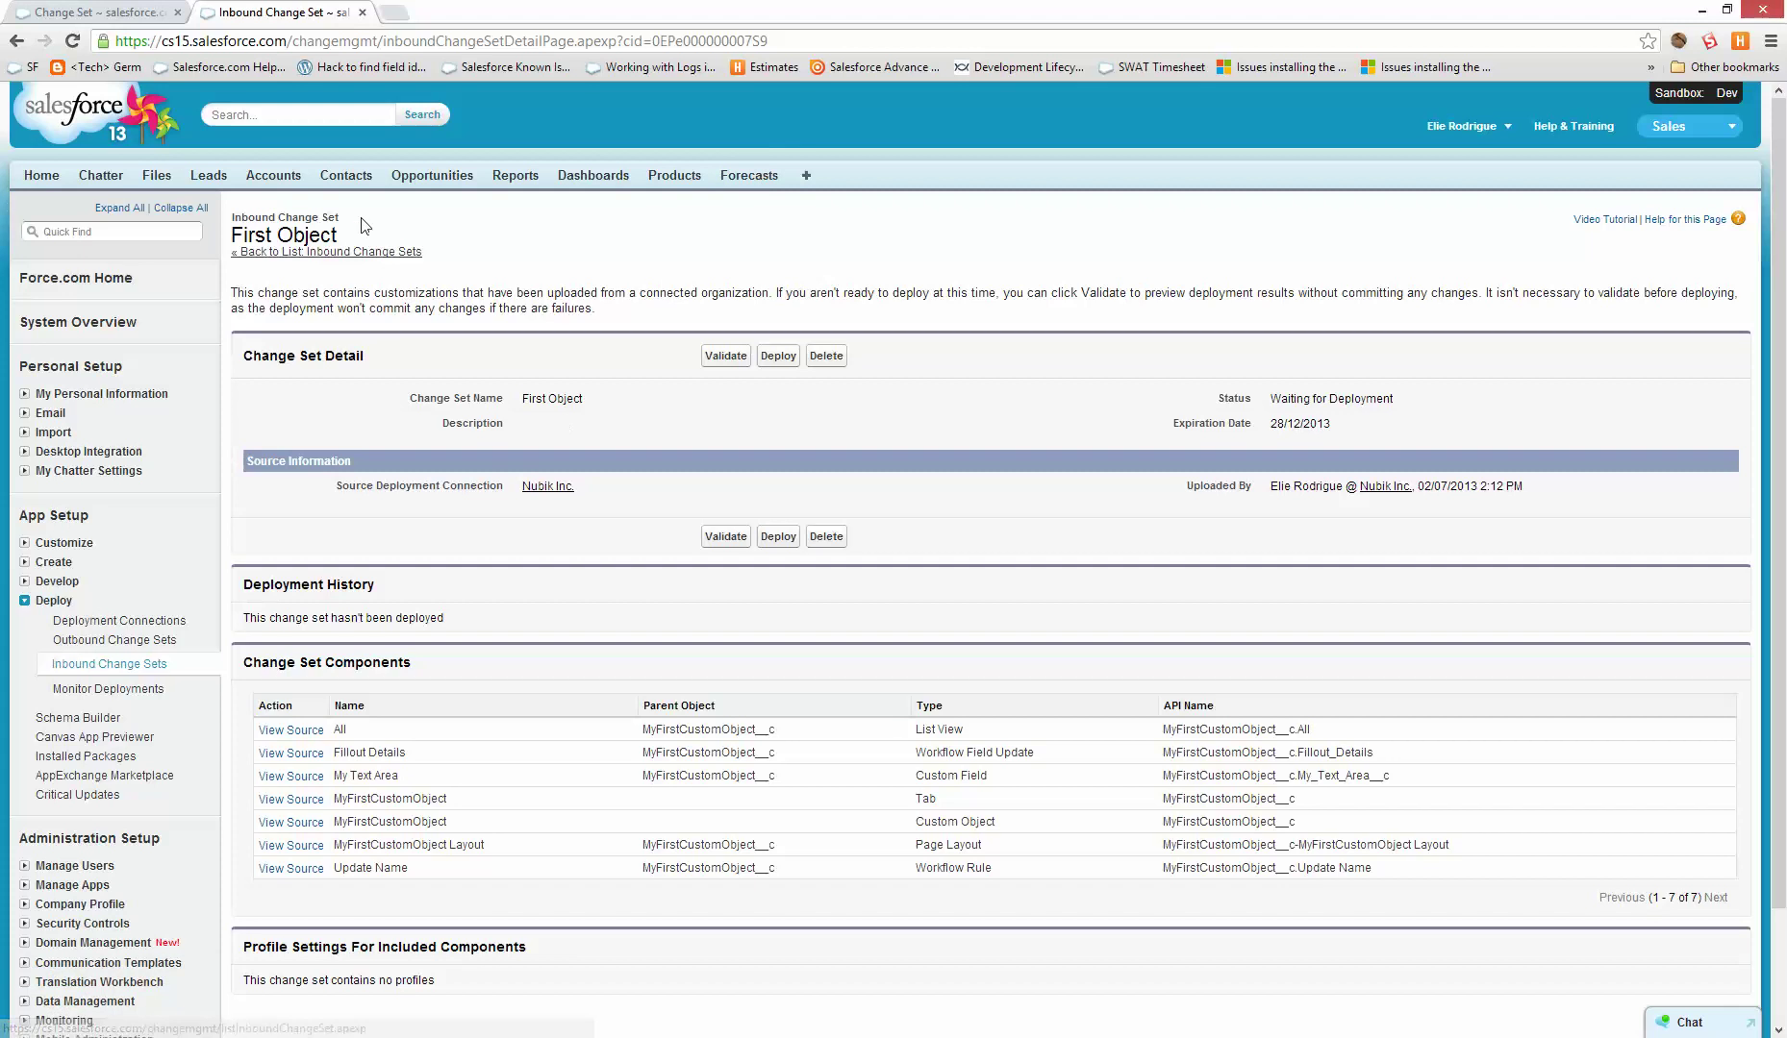
# - Open the sandbox's Custom Objects list in a new tab, then return to the inbound change set
pyautogui.rightClick(58, 574)
pyautogui.click(104, 583)
pyautogui.hotkey('ctrl', 'Tab')
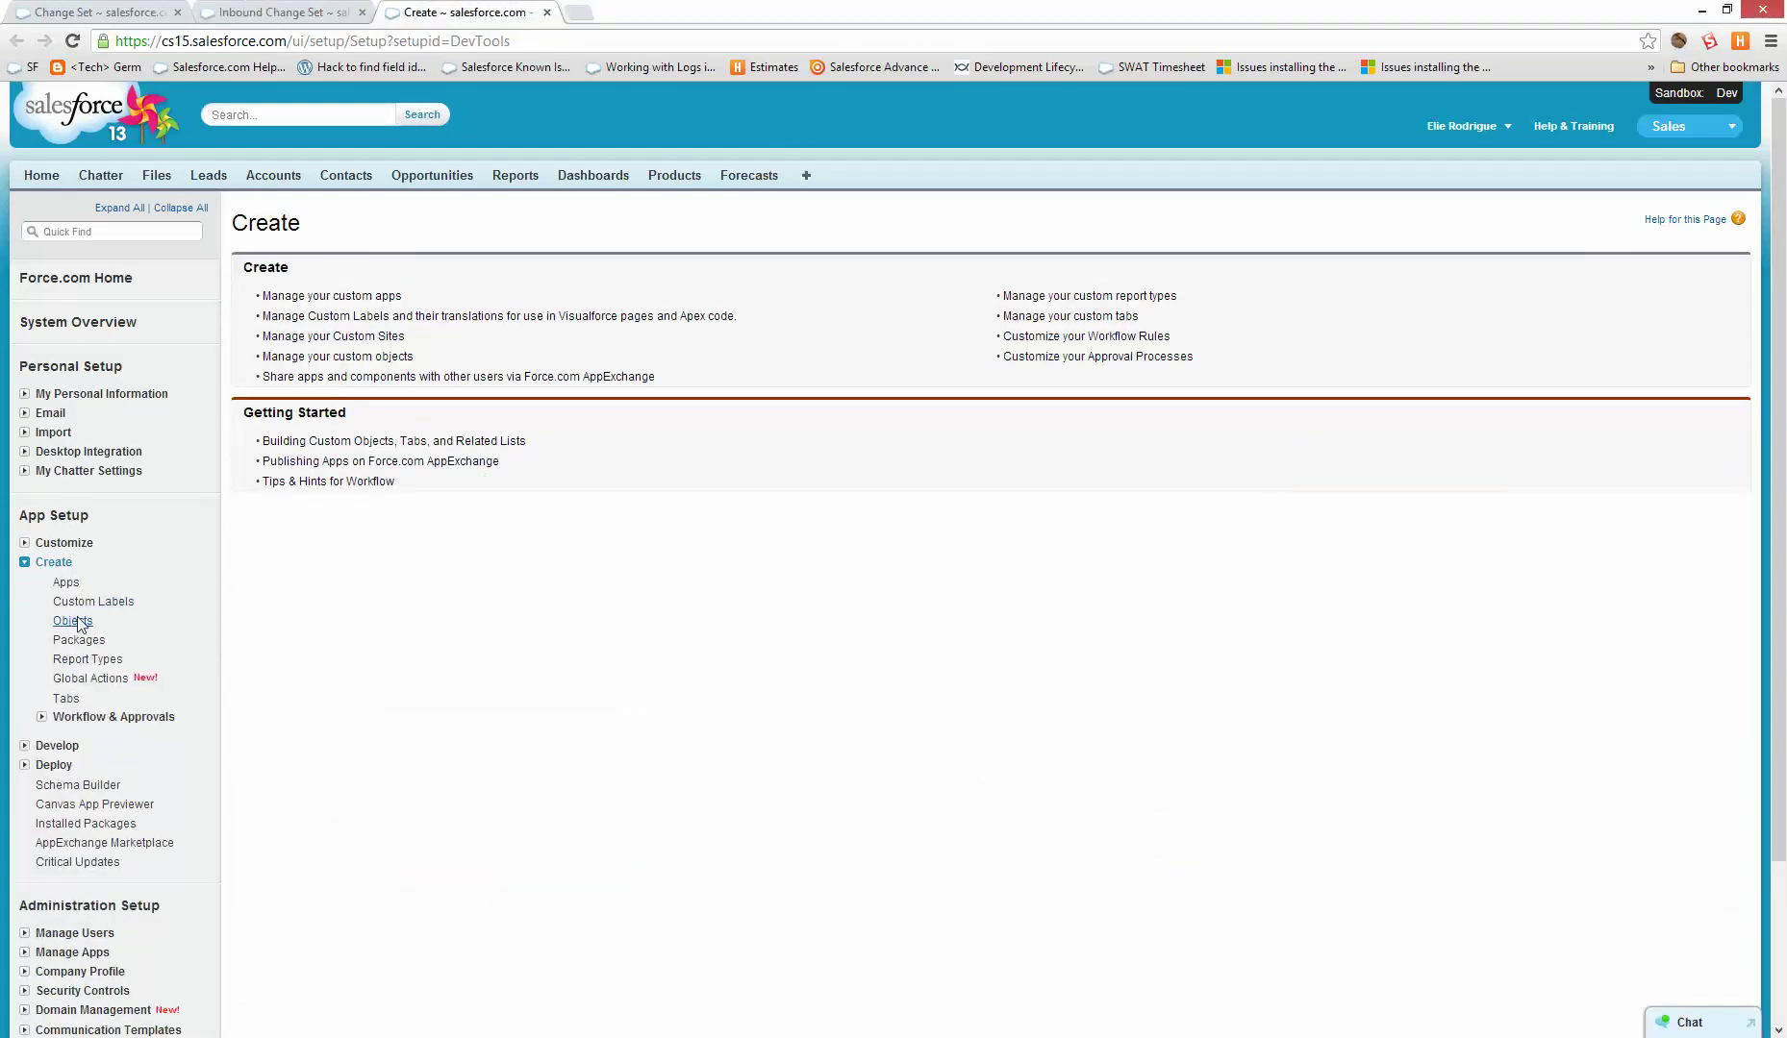
pyautogui.click(75, 622)
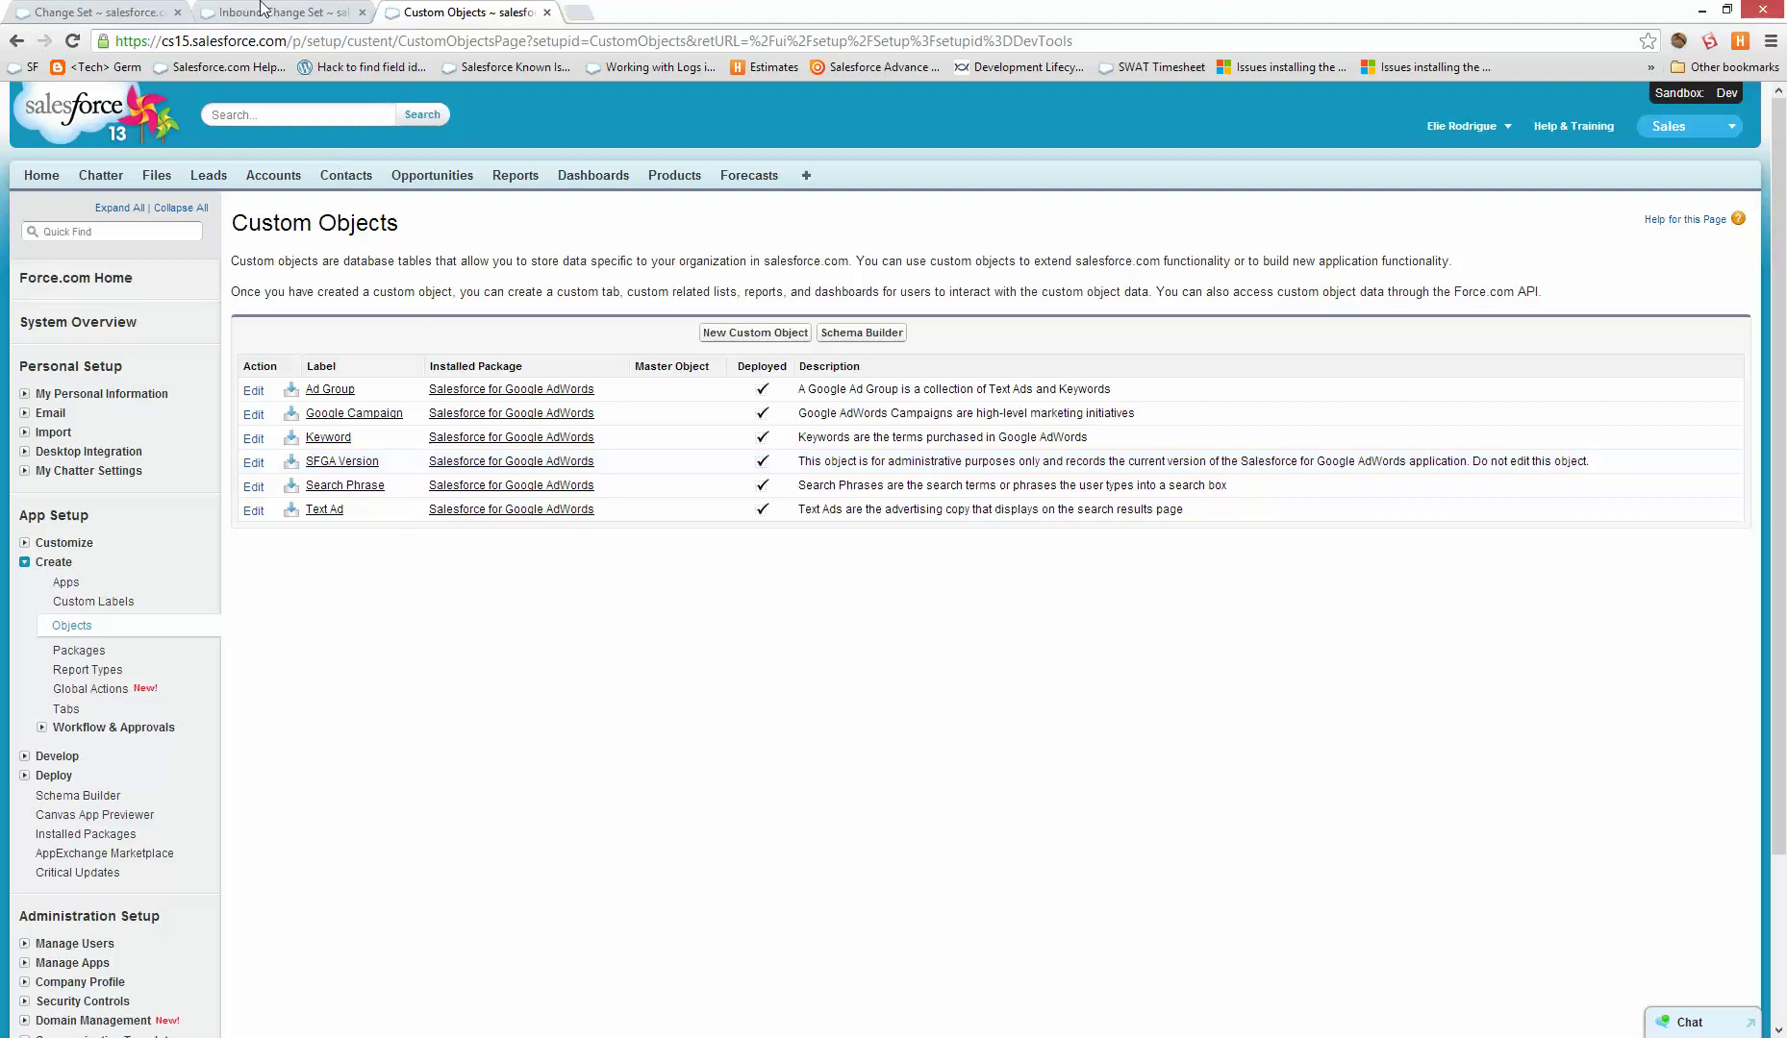
pyautogui.hotkey('ctrl', 'shift', 'Tab')
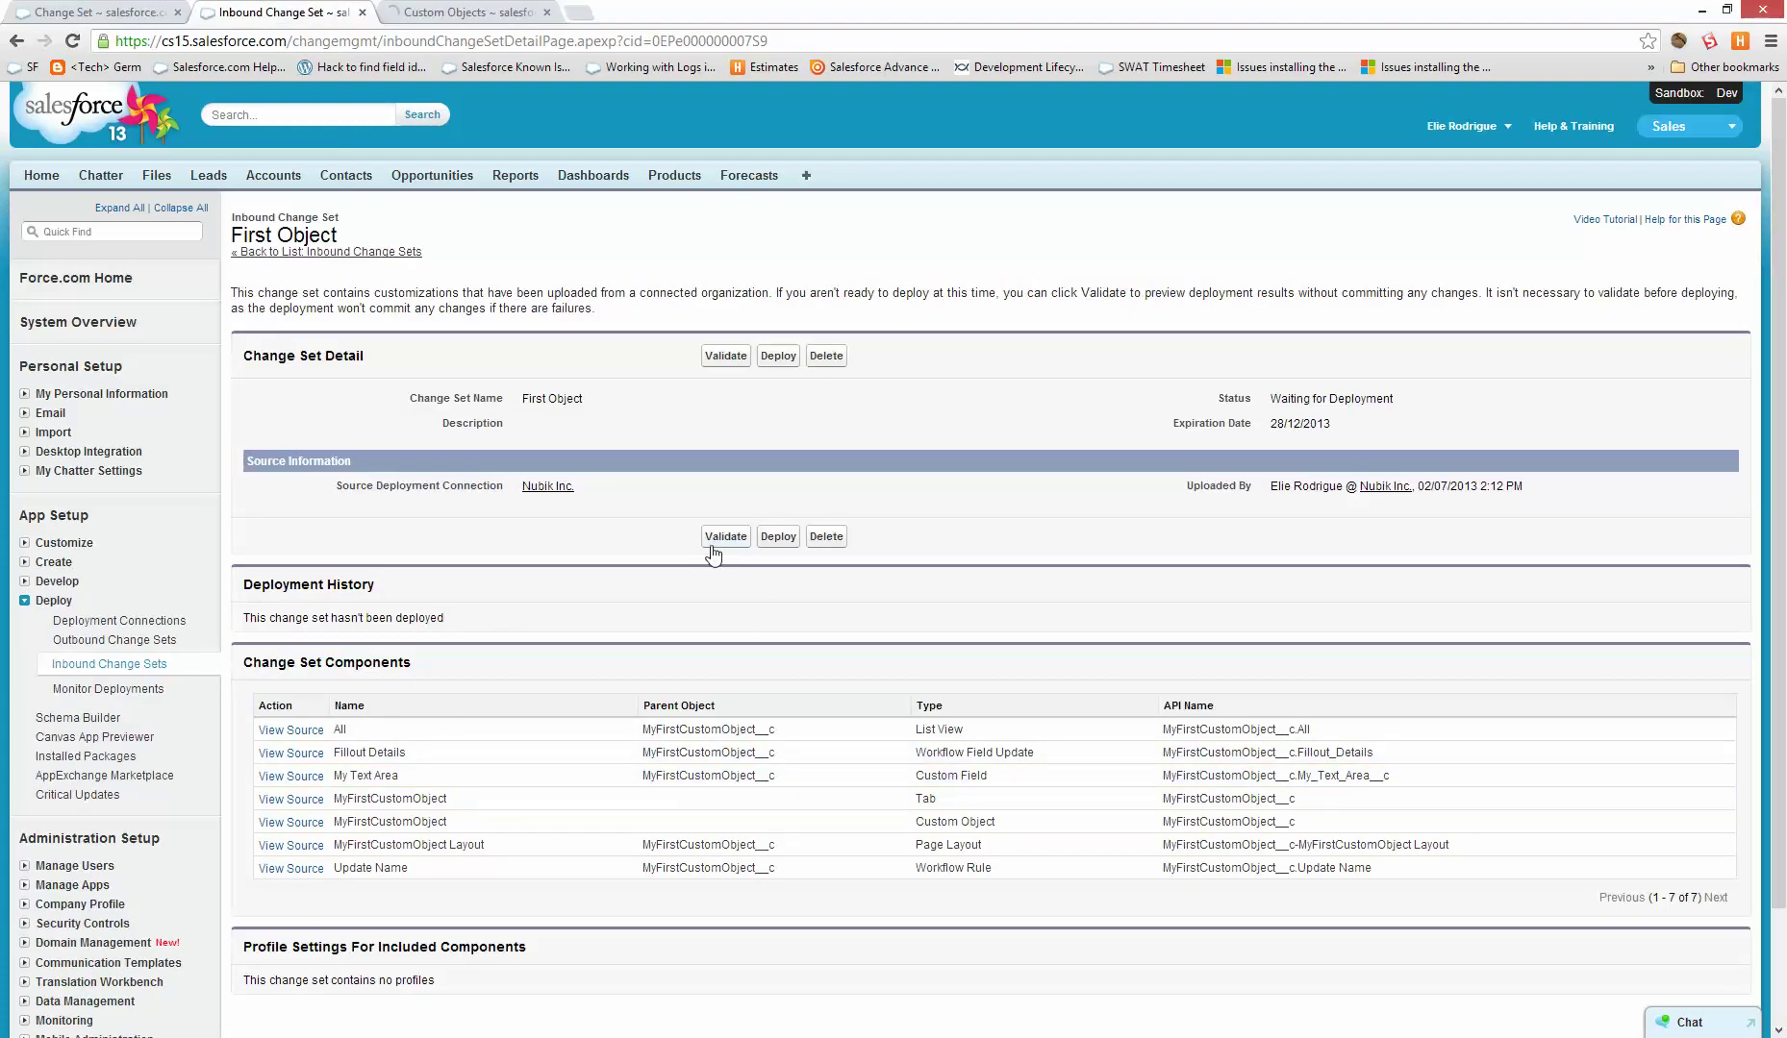
# - Run a validate-only check of the inbound First Object change set and confirm it Succeeded
pyautogui.click(713, 543)
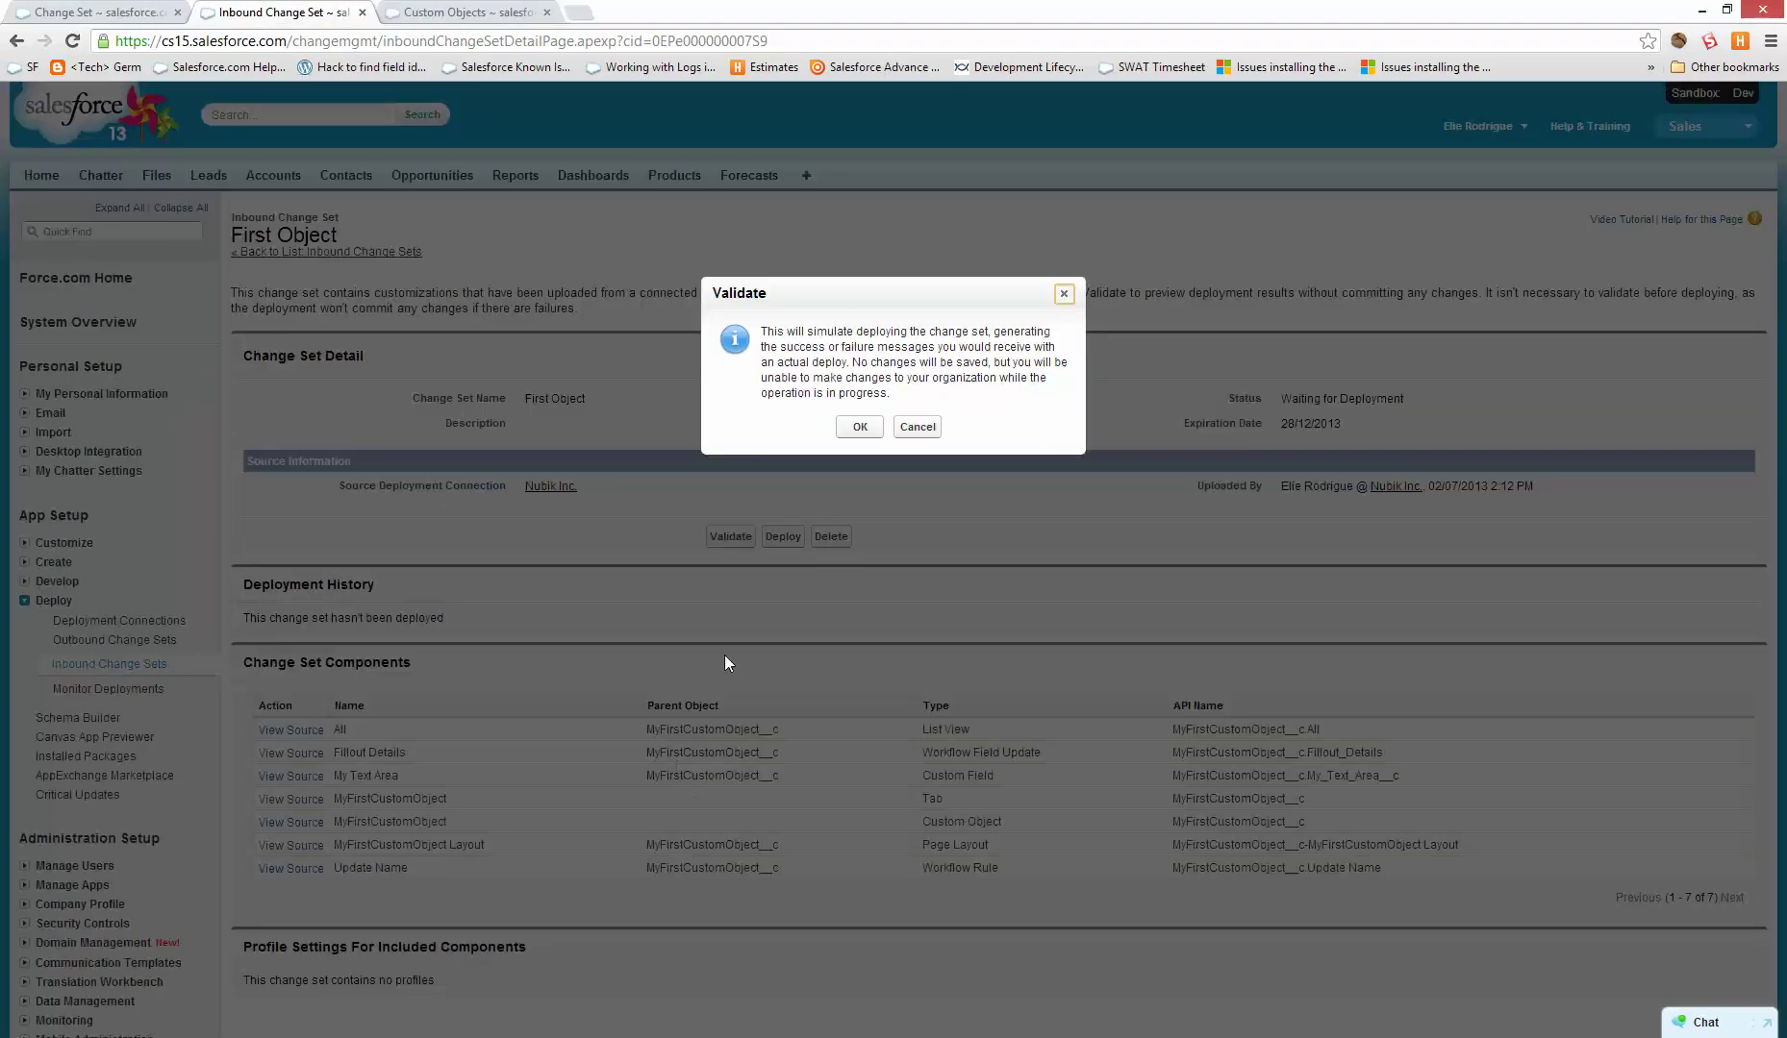
pyautogui.click(861, 428)
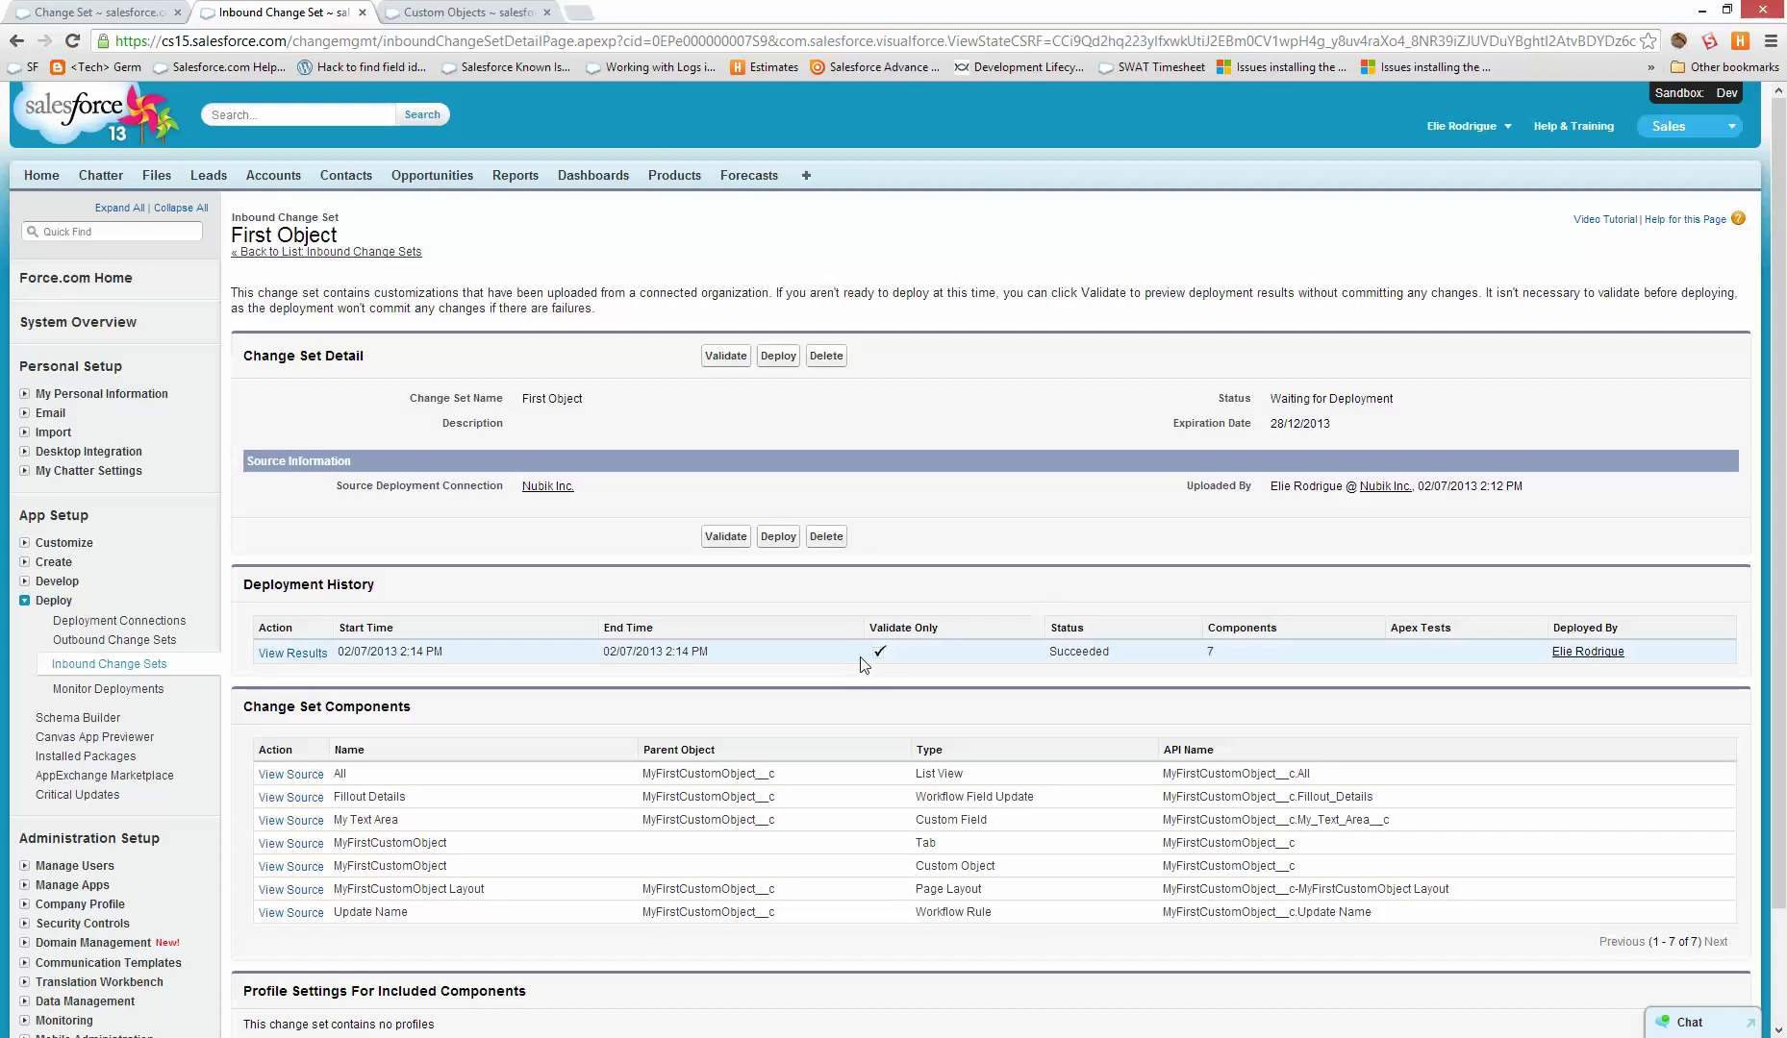
pyautogui.doubleClick(1091, 652)
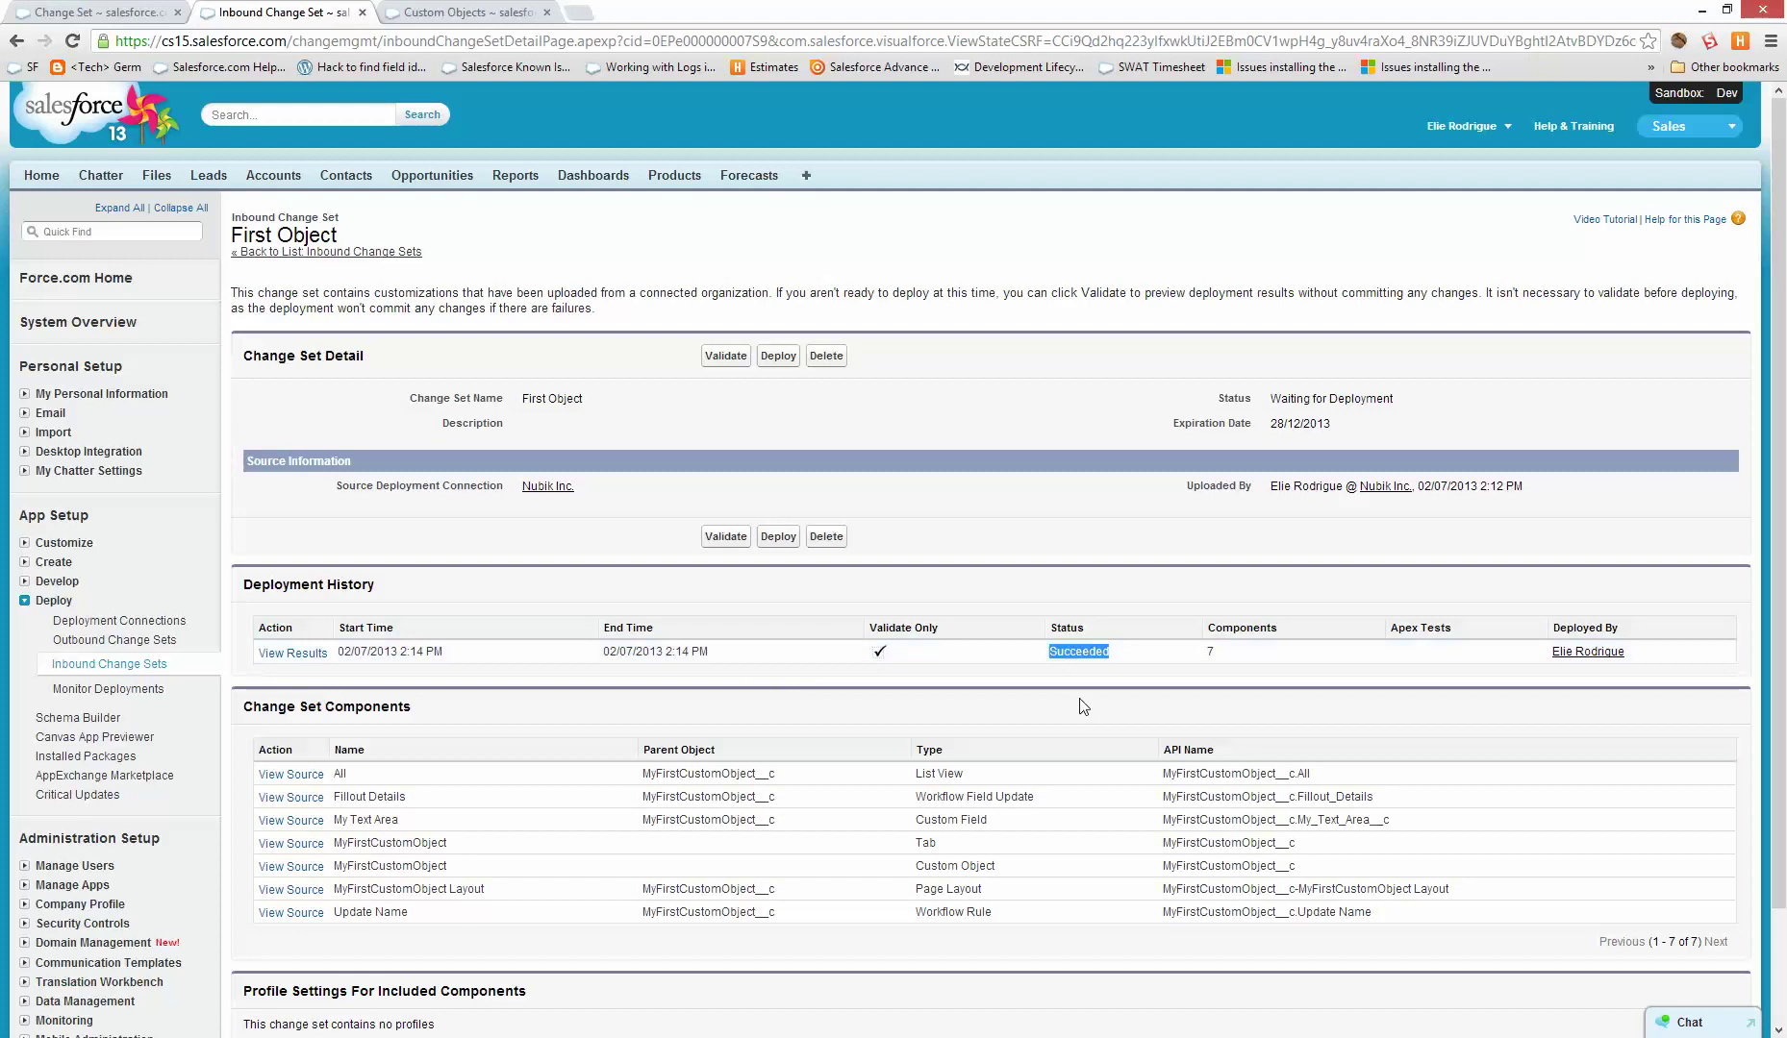
pyautogui.moveTo(1131, 652)
pyautogui.mouseDown()
pyautogui.moveTo(1027, 654)
pyautogui.moveTo(1134, 652)
pyautogui.mouseUp()
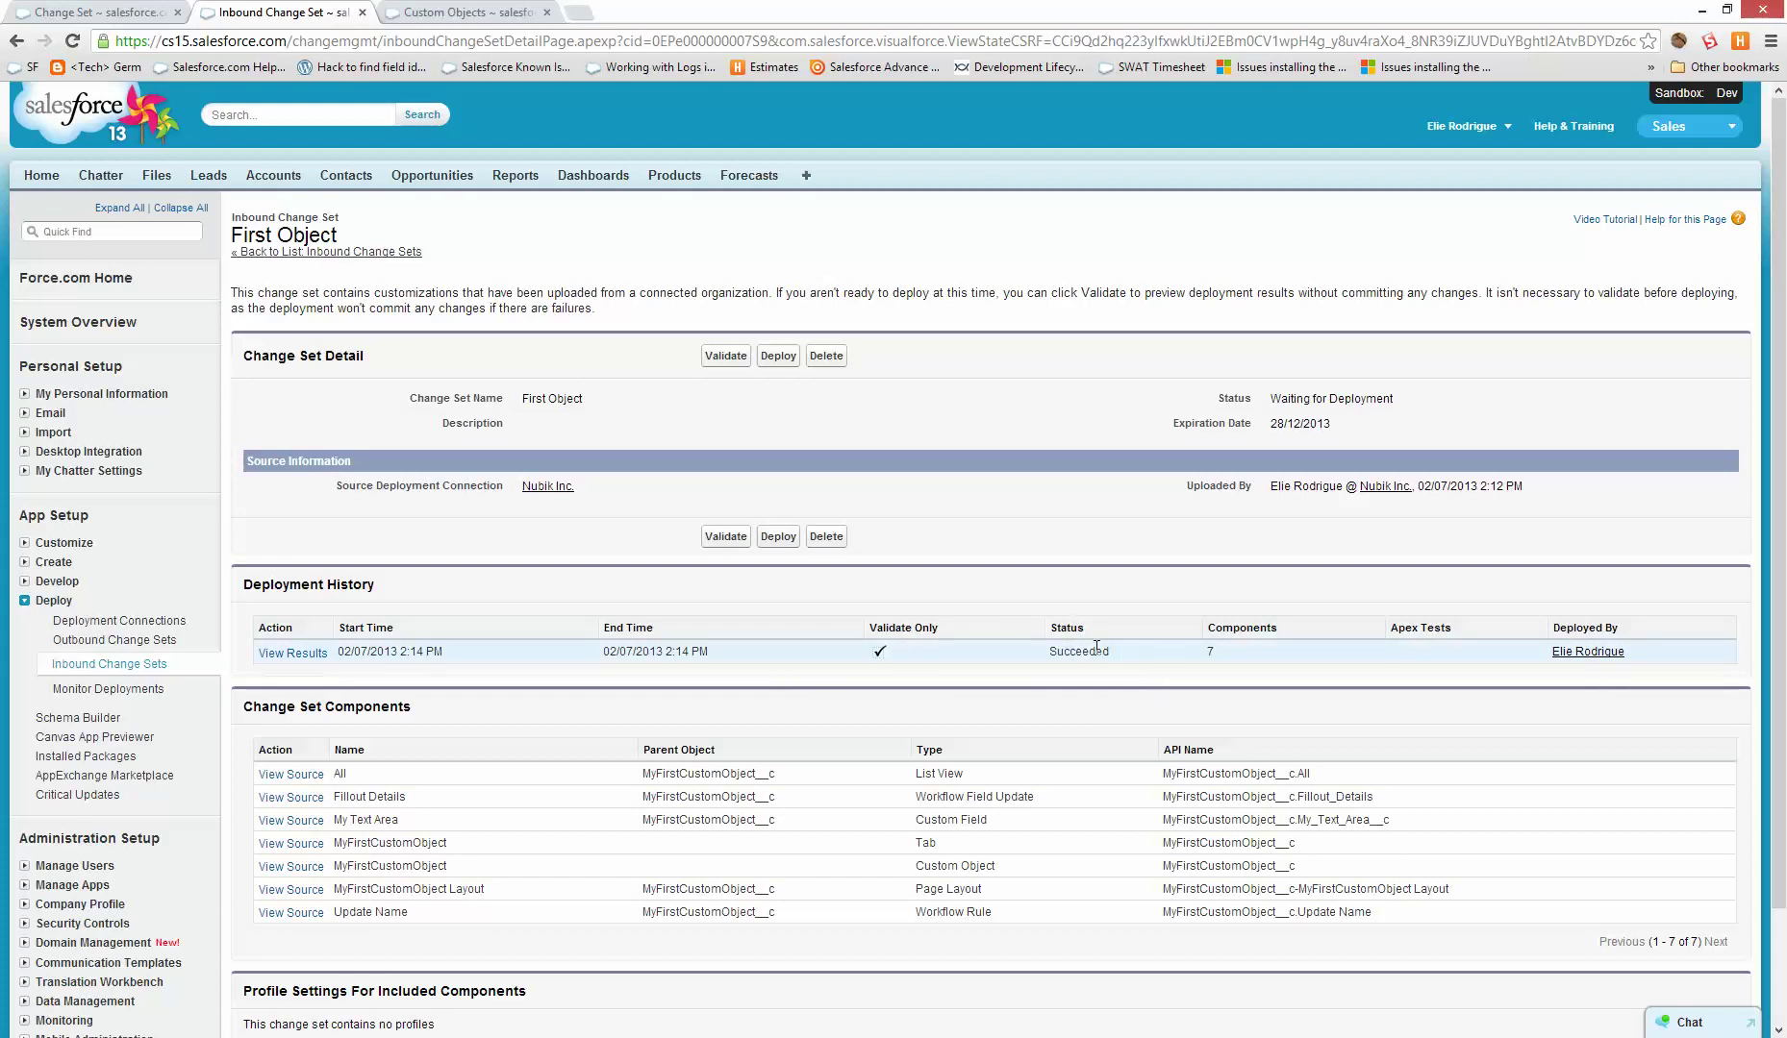
# - Review the 7 successfully validated components, then return and start deploying First Object
pyautogui.click(311, 653)
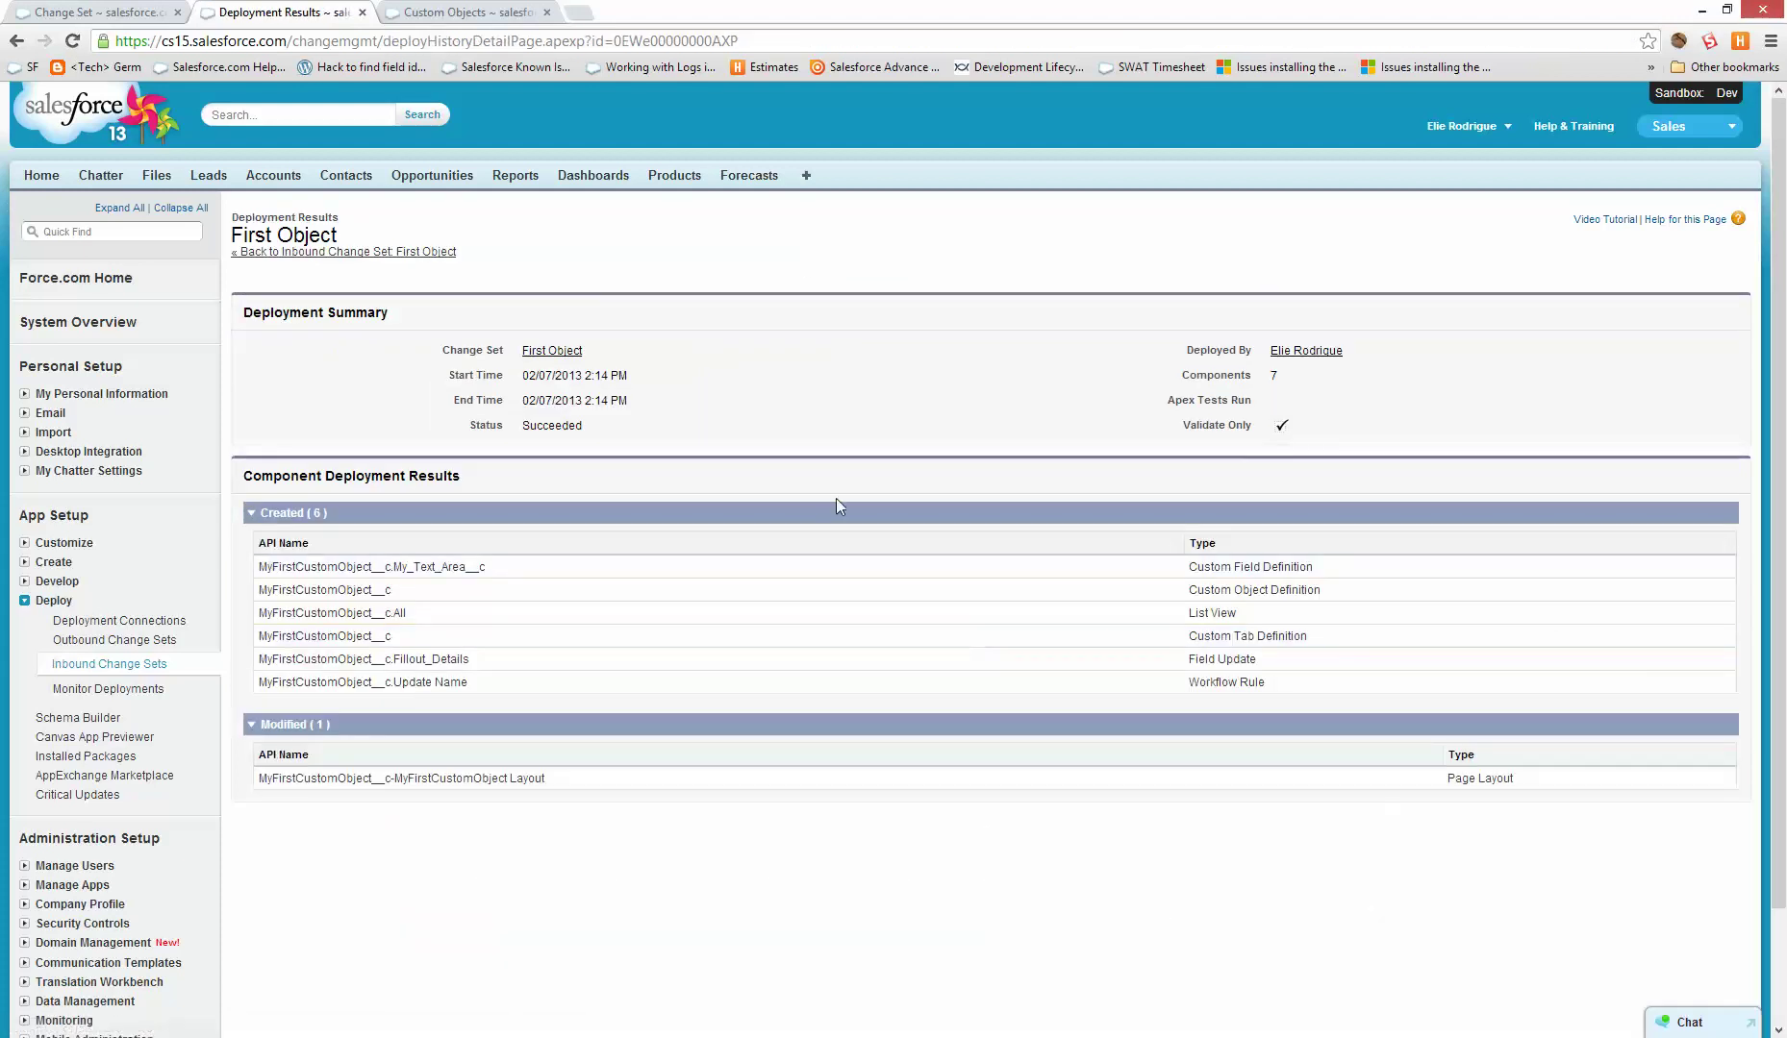
pyautogui.moveTo(1306, 567); pyautogui.dragTo(739, 747)
pyautogui.click(740, 747)
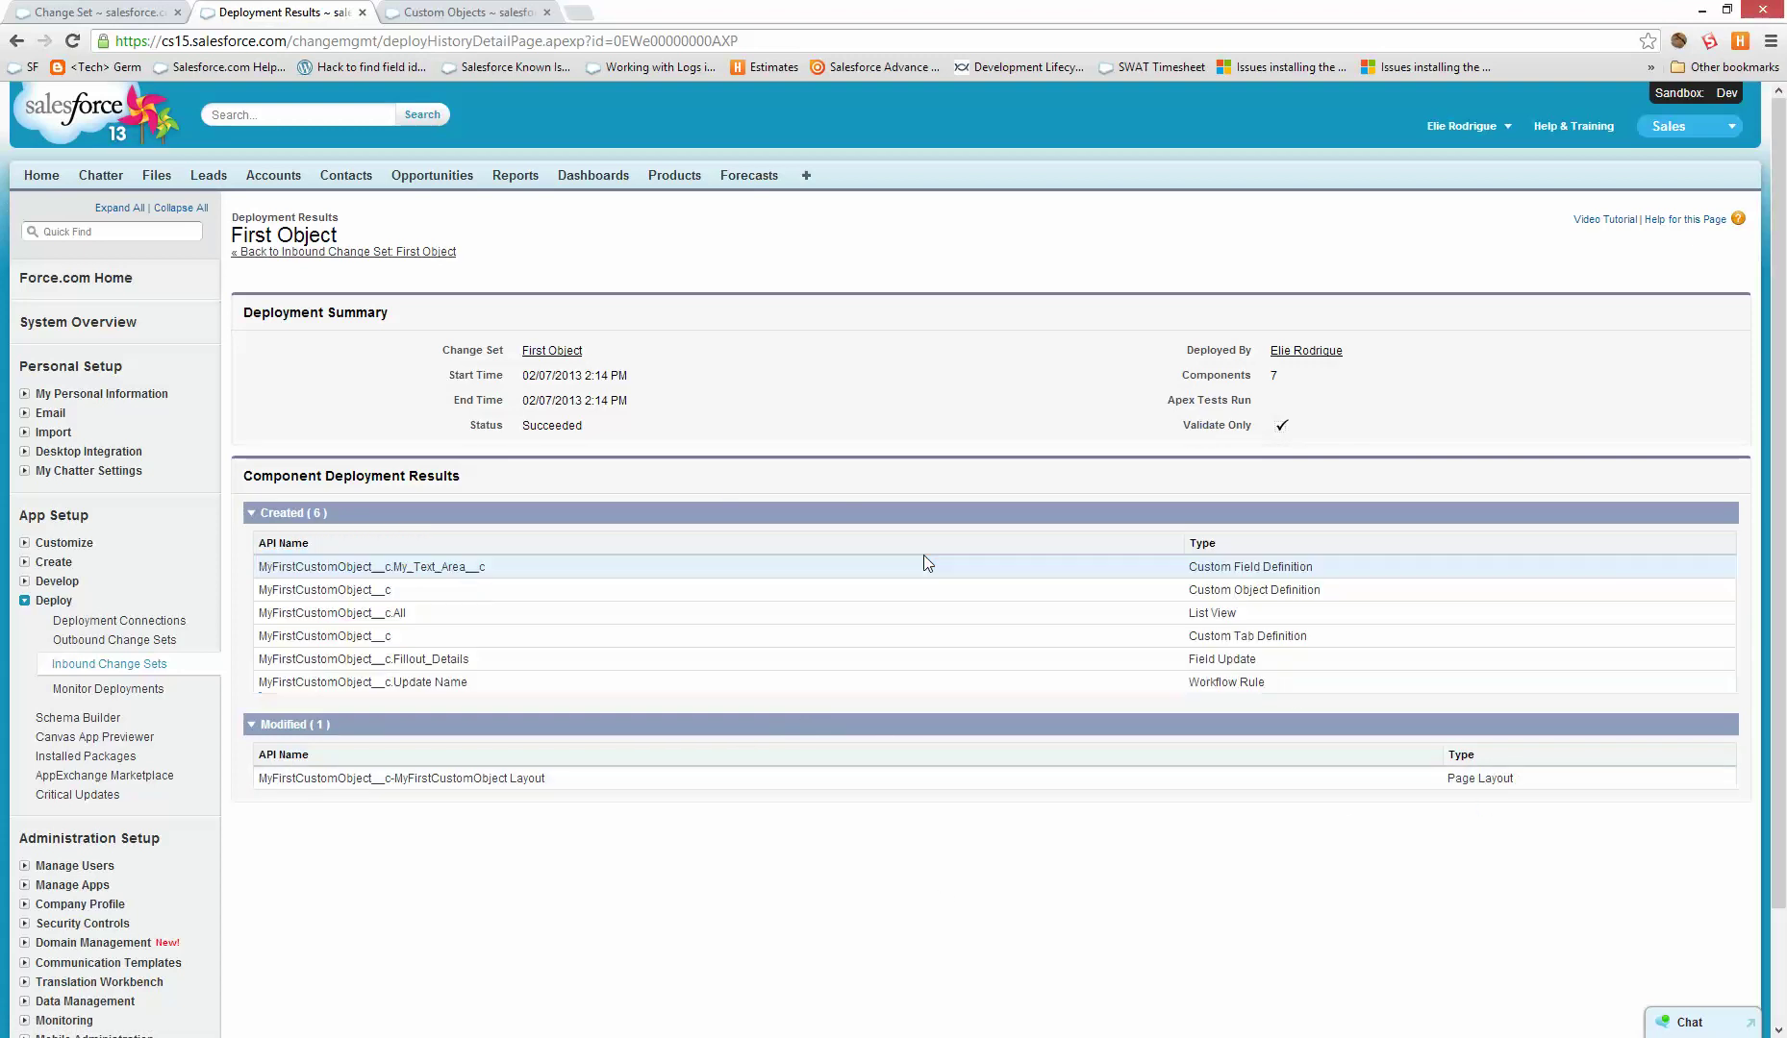
pyautogui.hotkey('alt', 'Left')
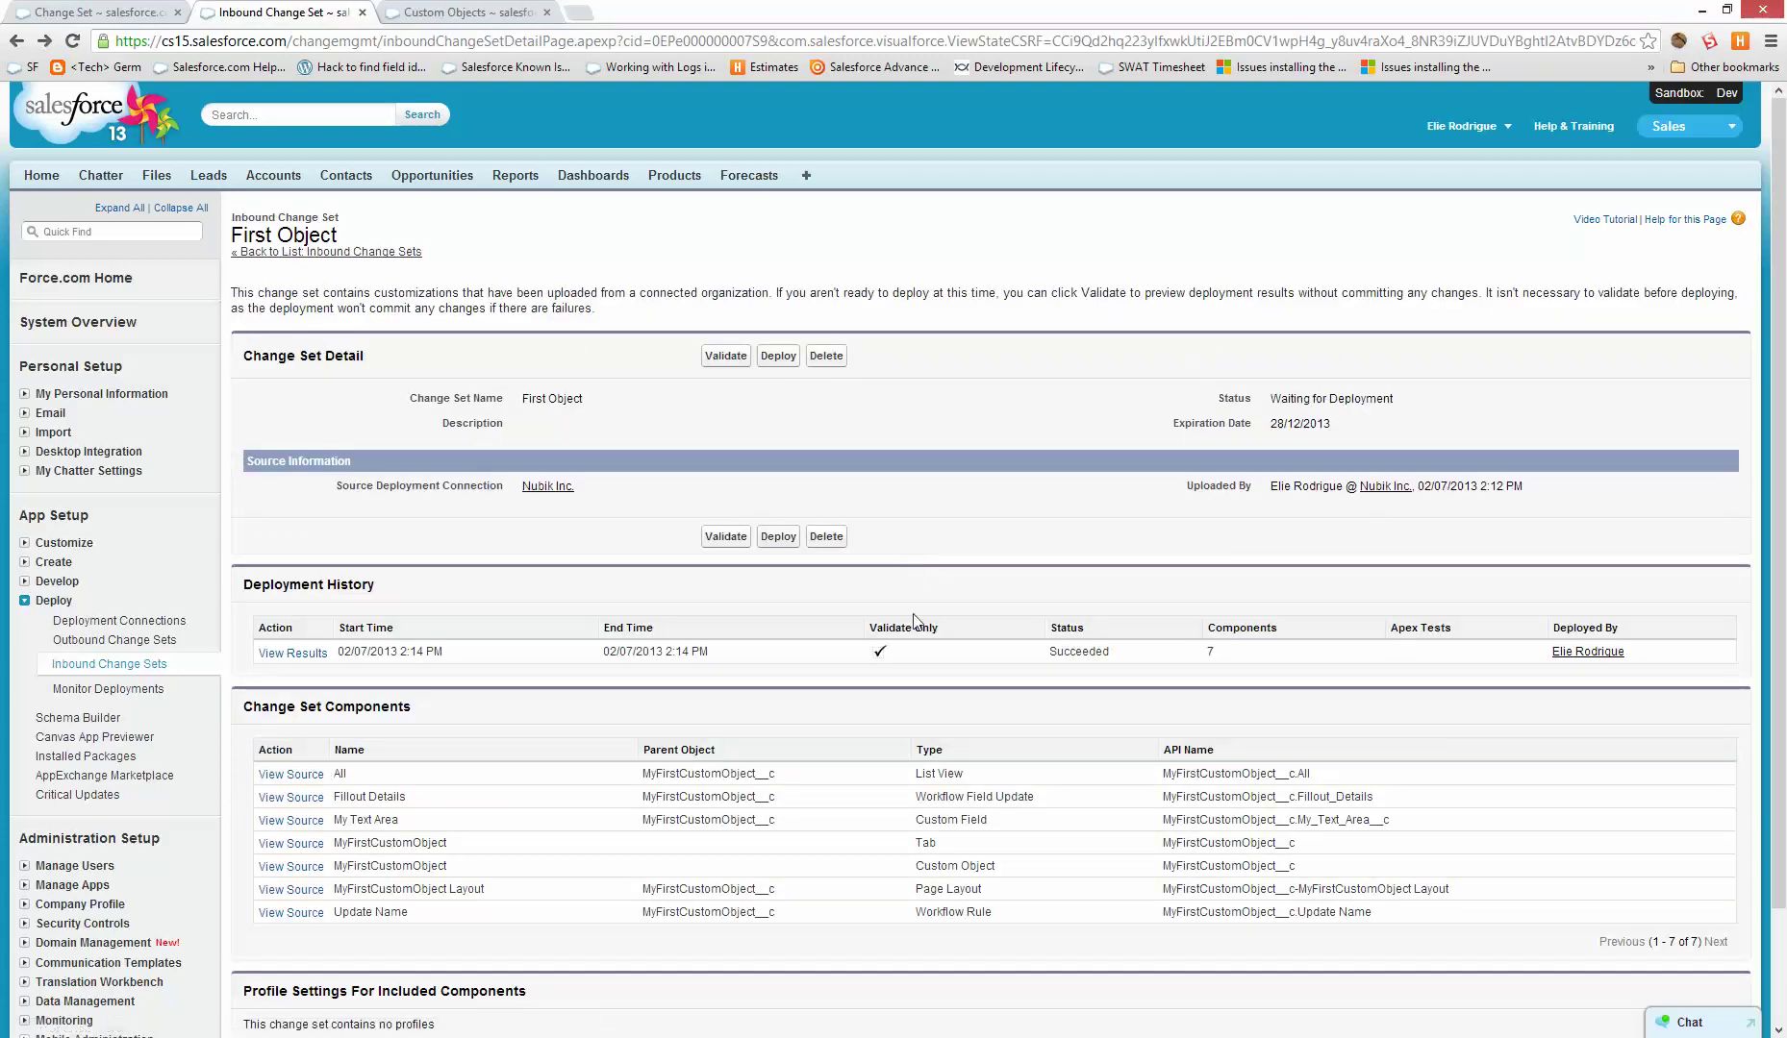
pyautogui.click(781, 541)
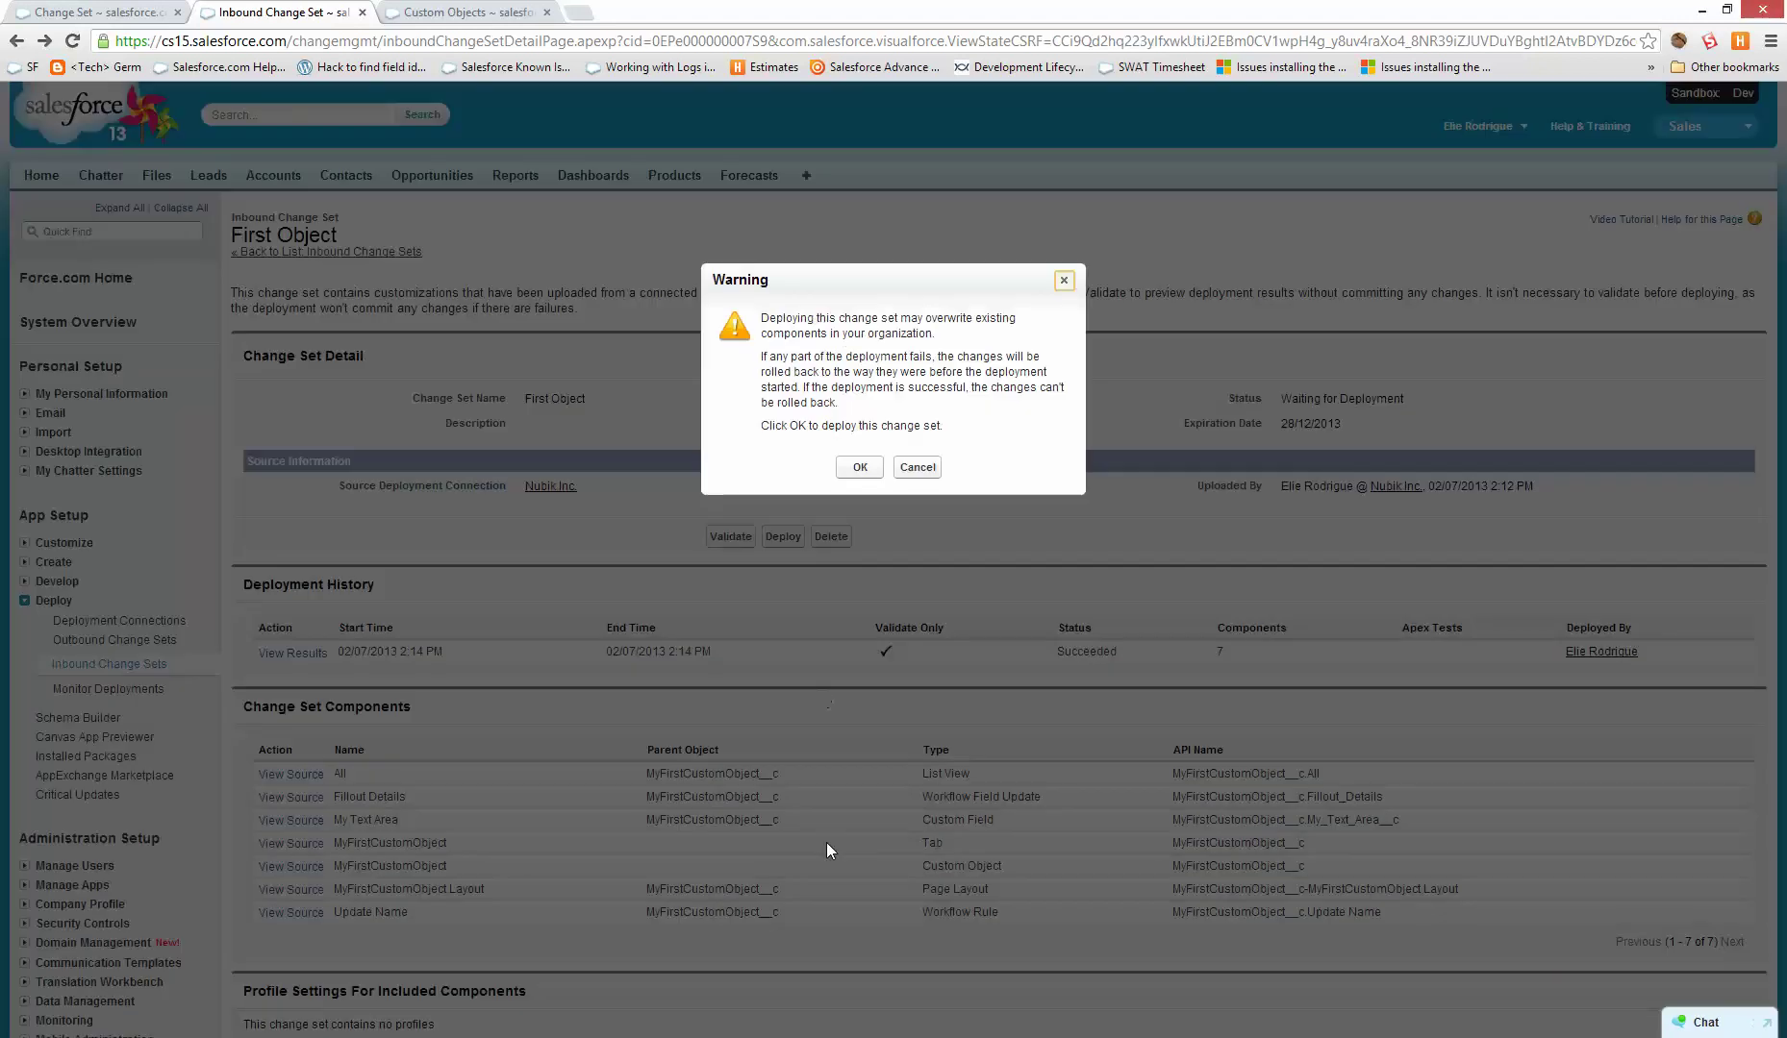
# - Confirm the First Object deployment and verify in Monitor Deployments that it Succeeded
pyautogui.click(865, 467)
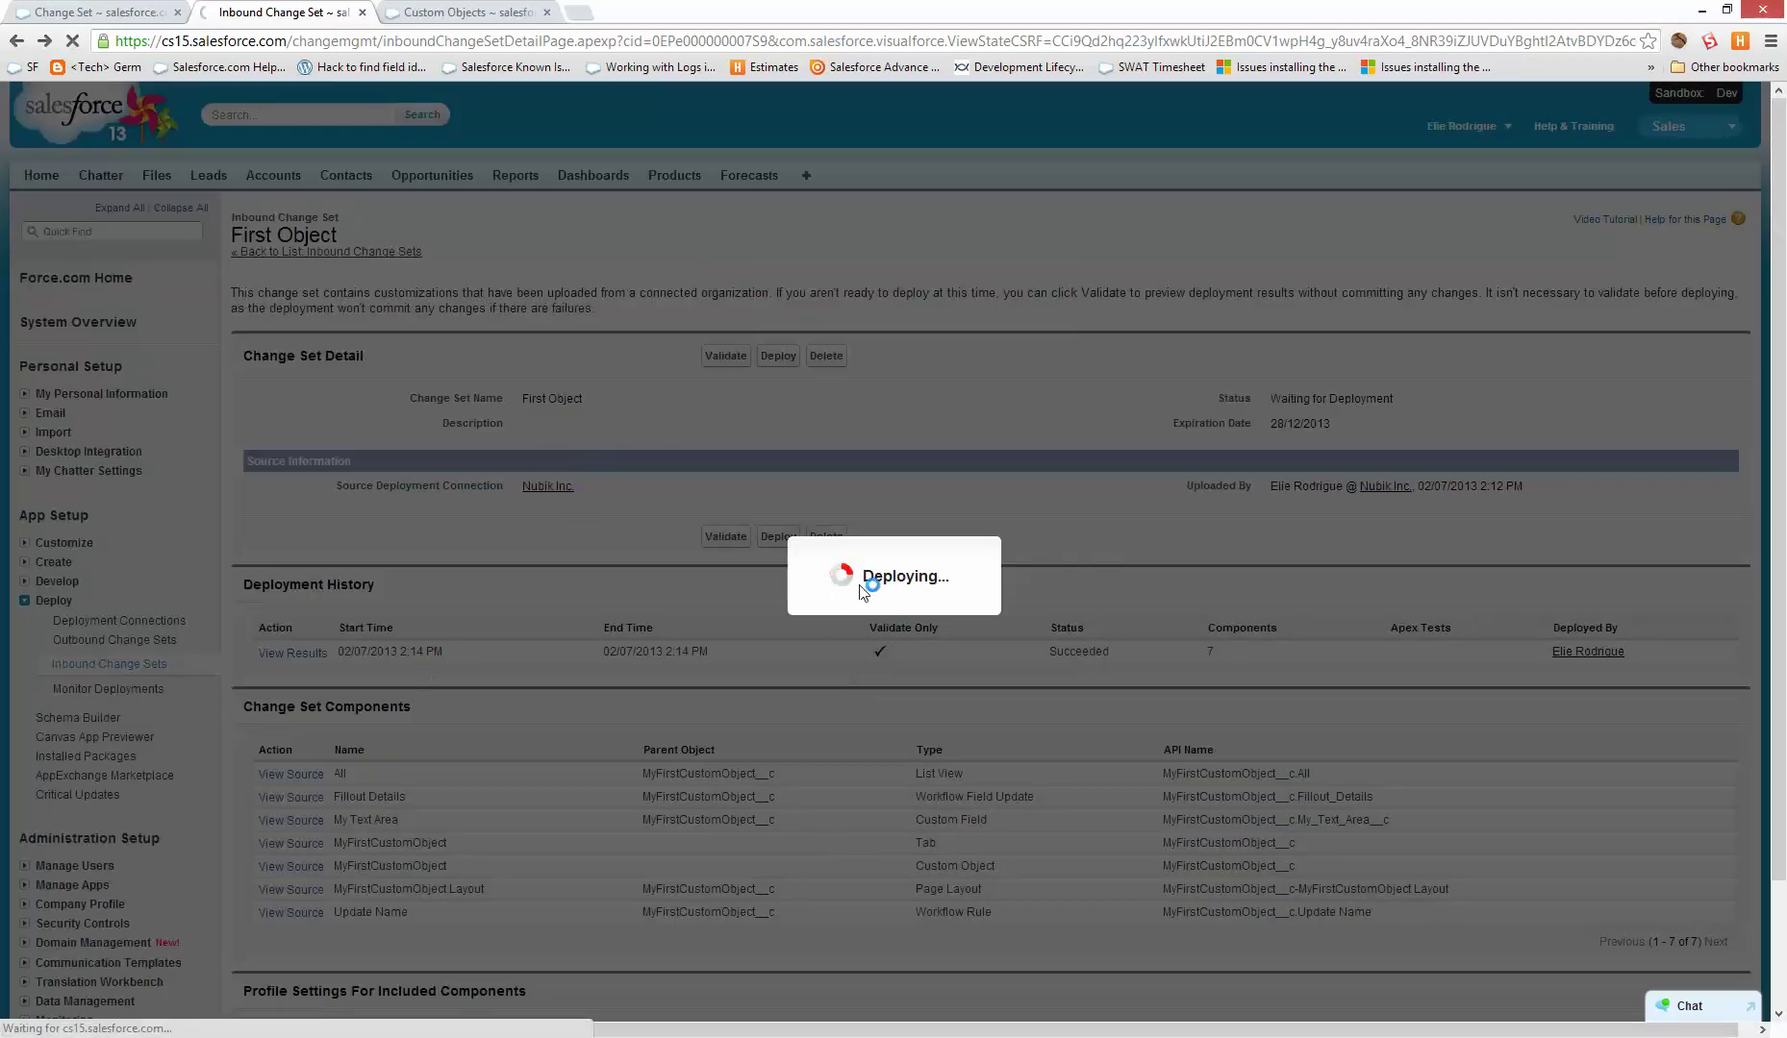
pyautogui.hotkey('ctrl', 'Tab')
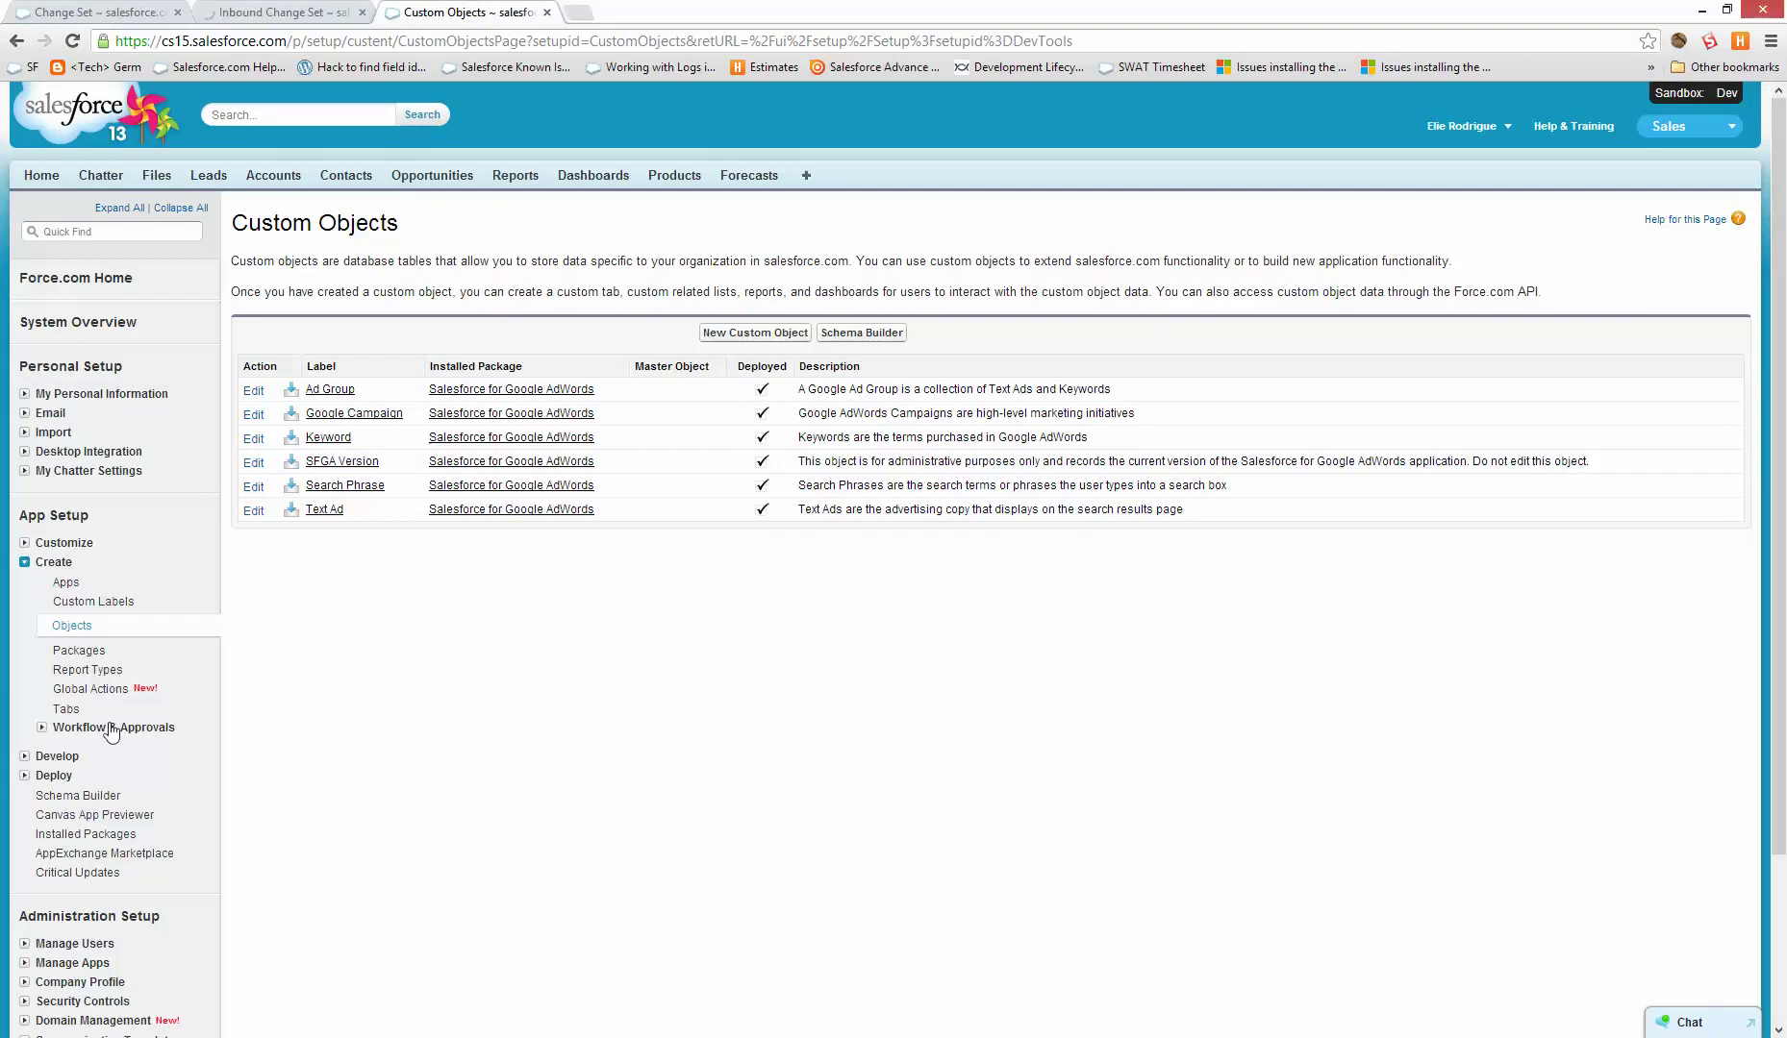
pyautogui.click(83, 730)
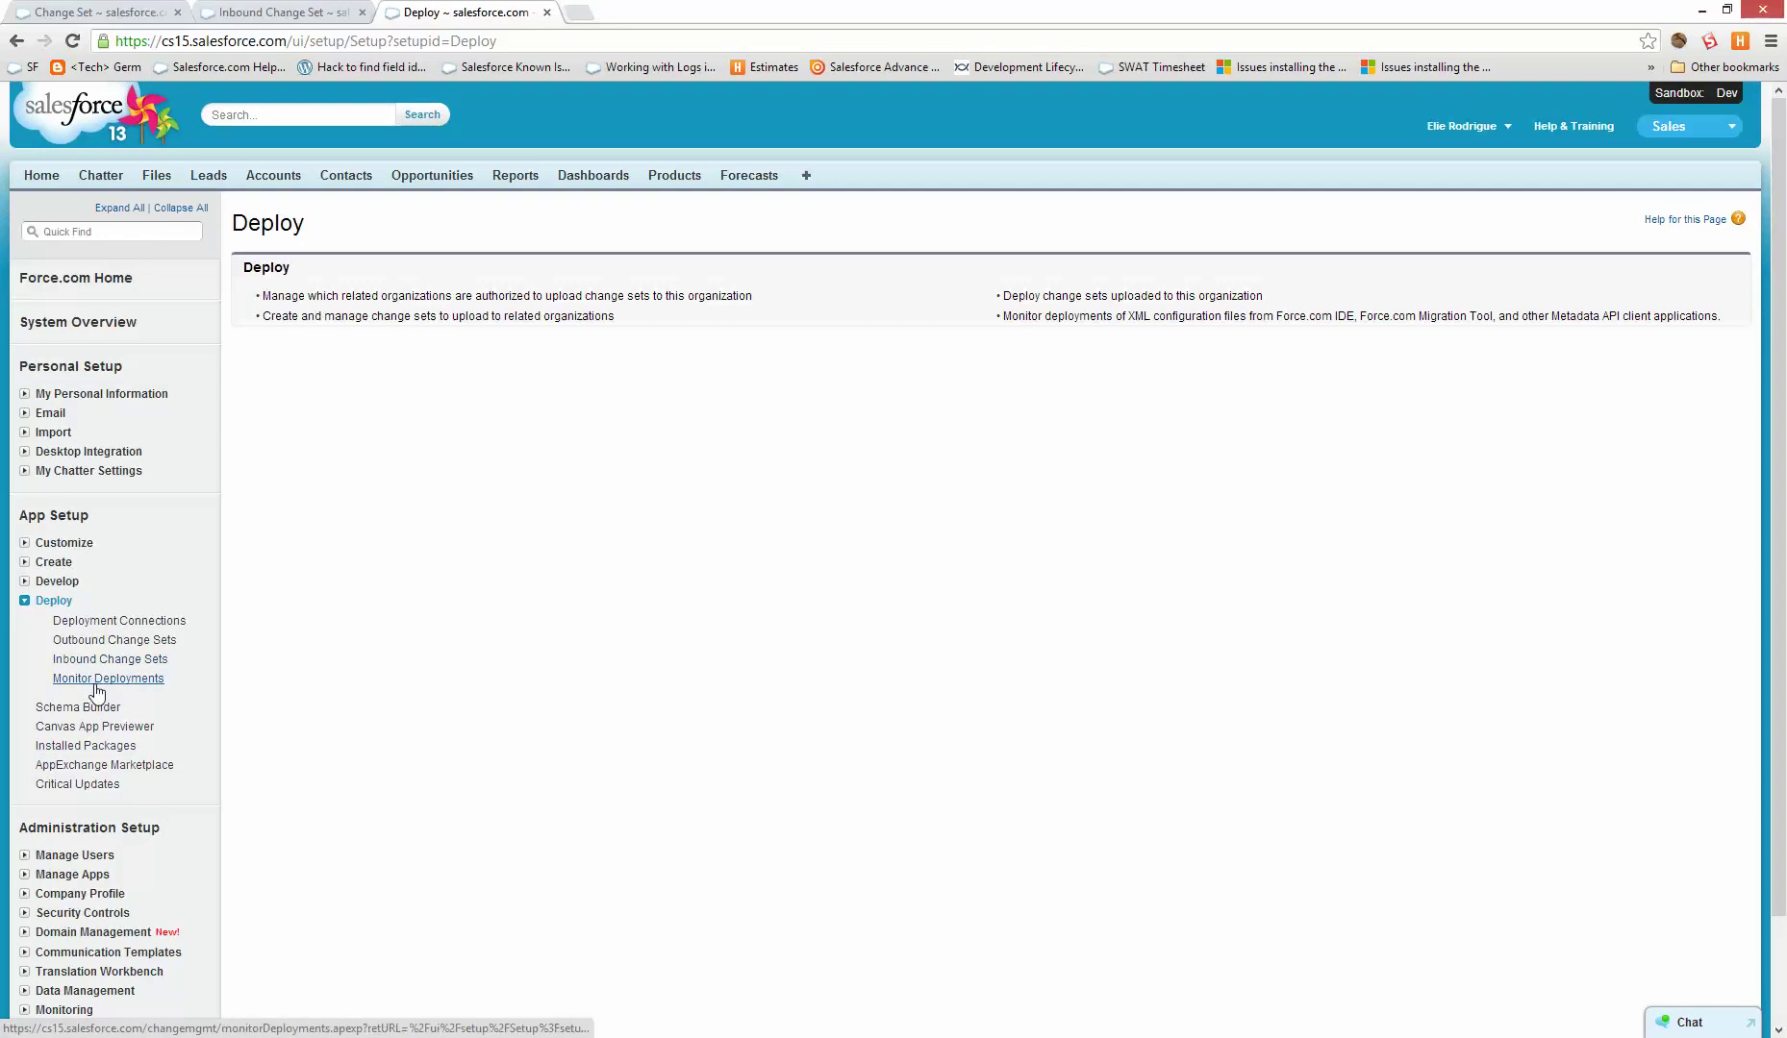
pyautogui.click(102, 679)
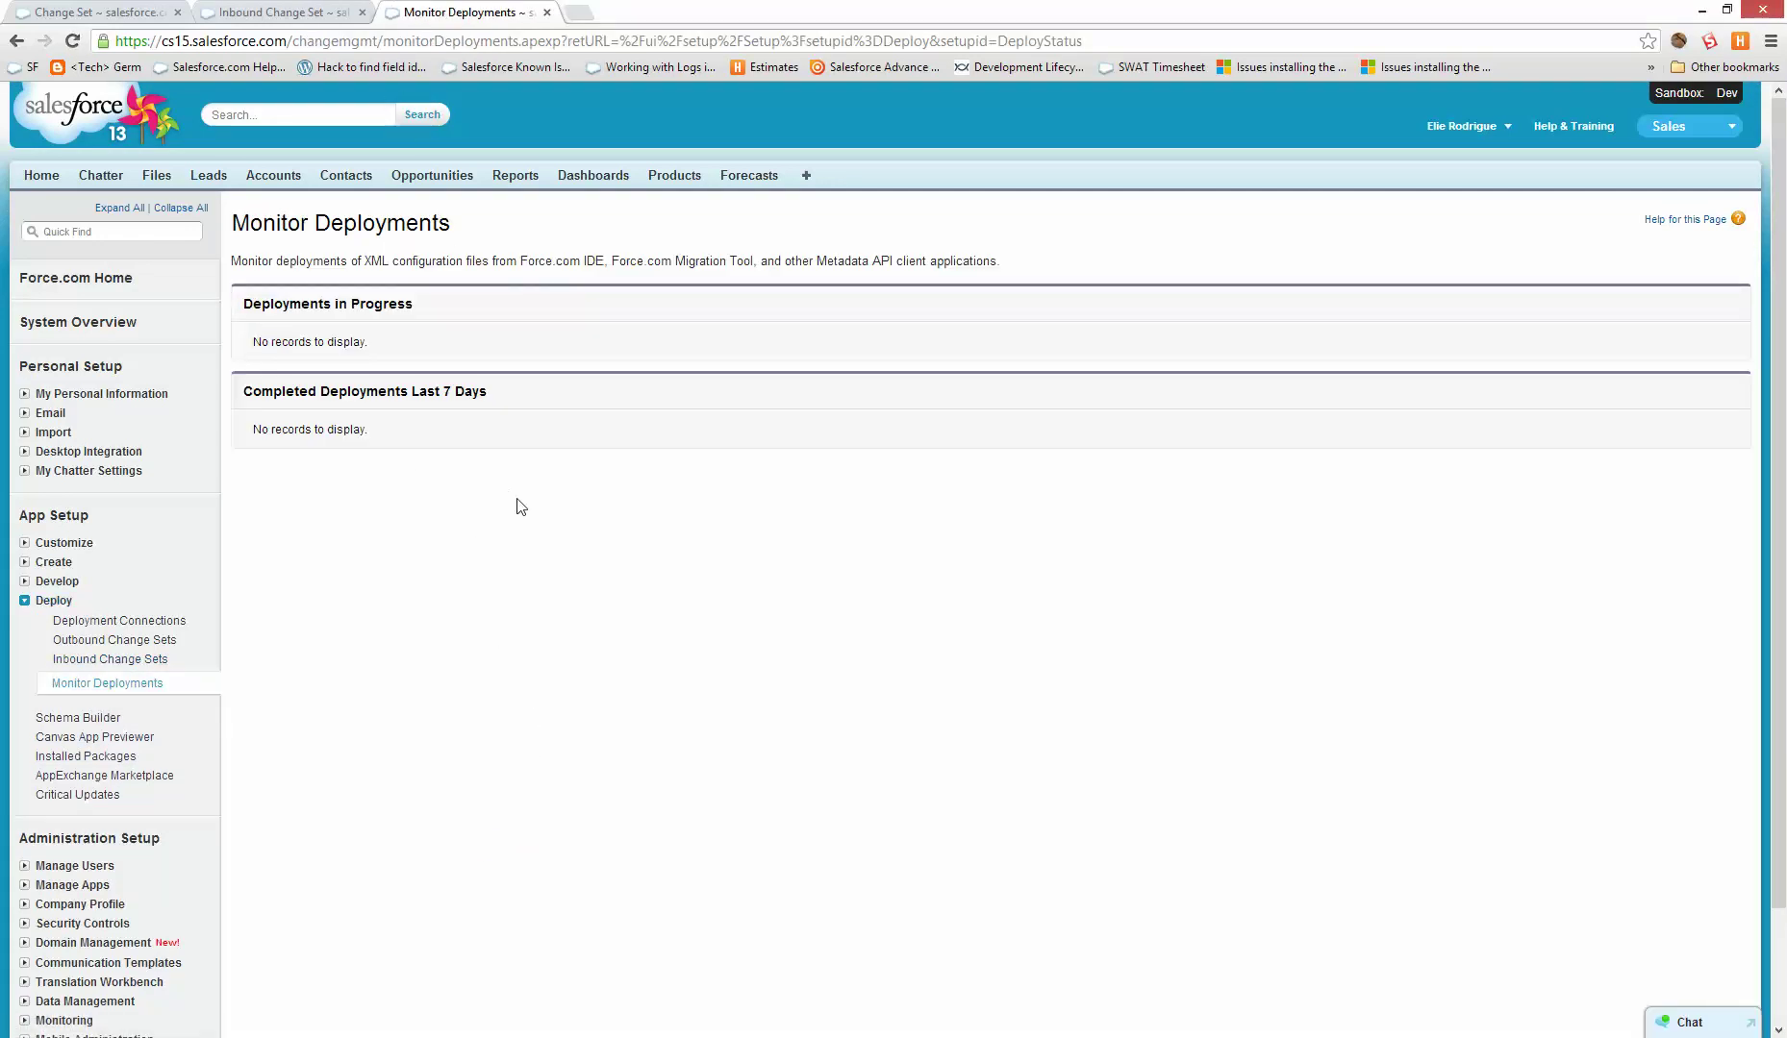
pyautogui.moveTo(281, 298); pyautogui.dragTo(407, 306)
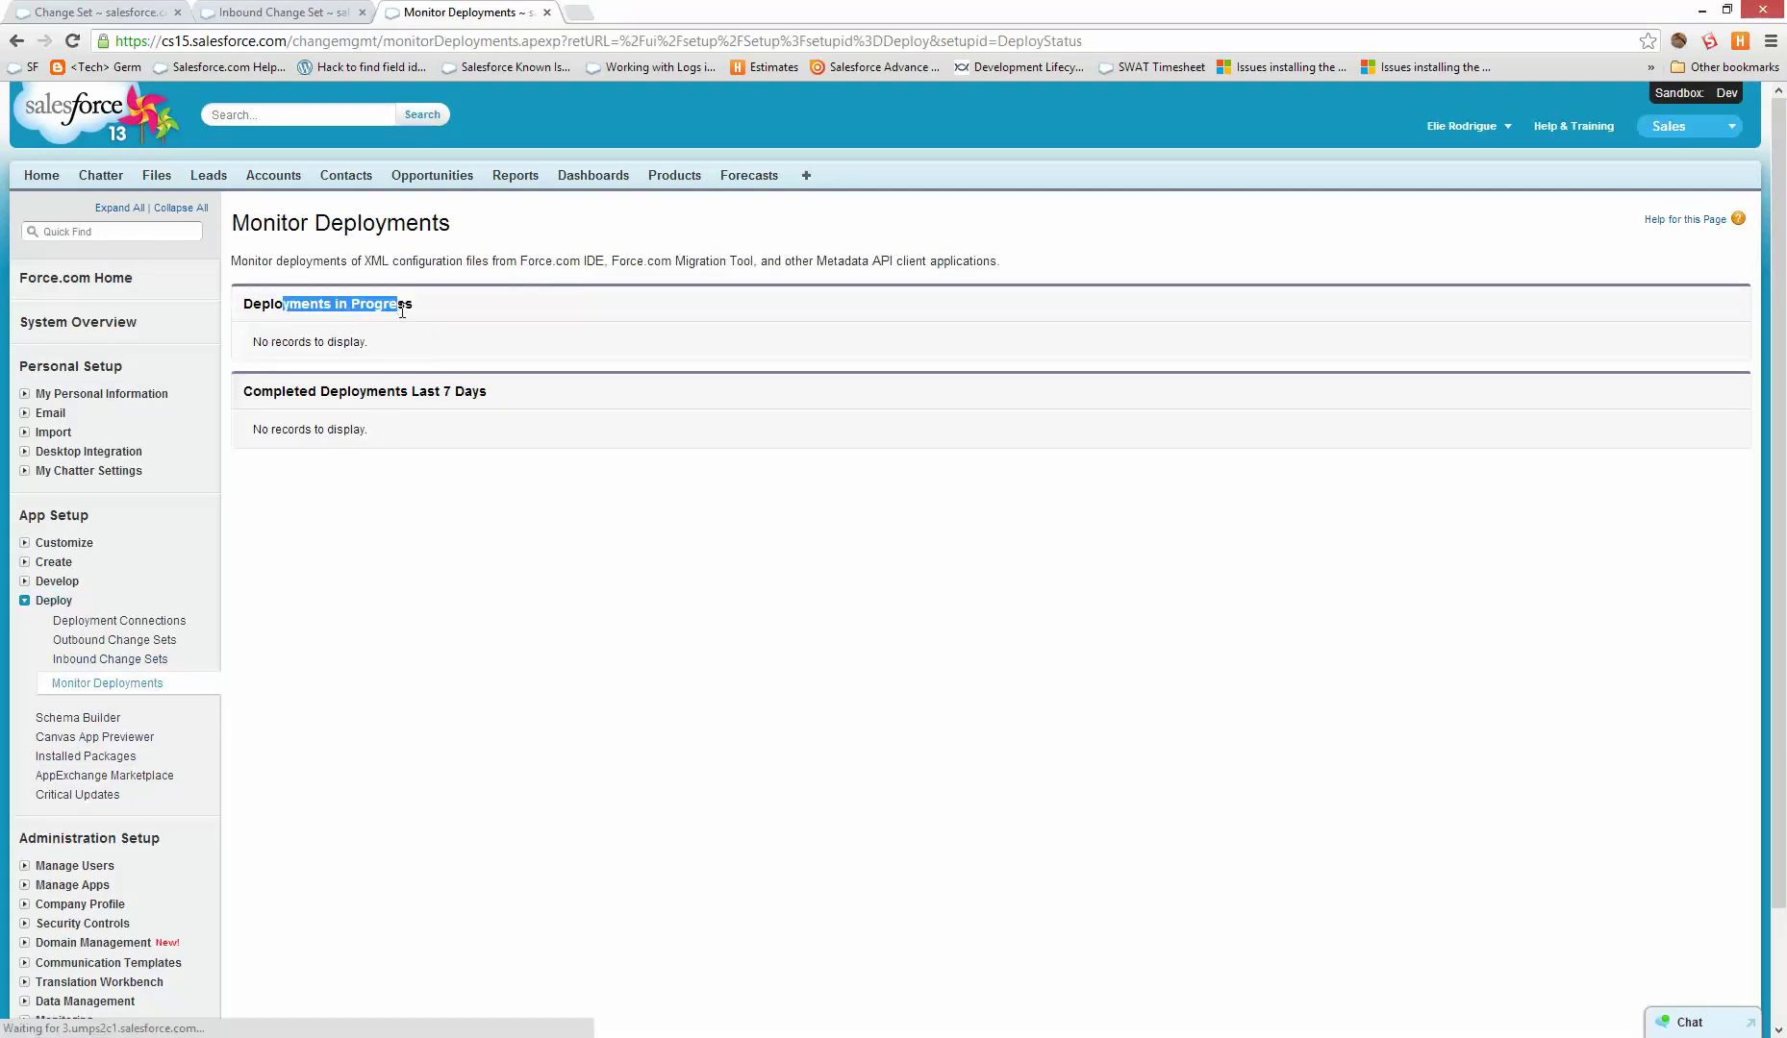
pyautogui.click(337, 10)
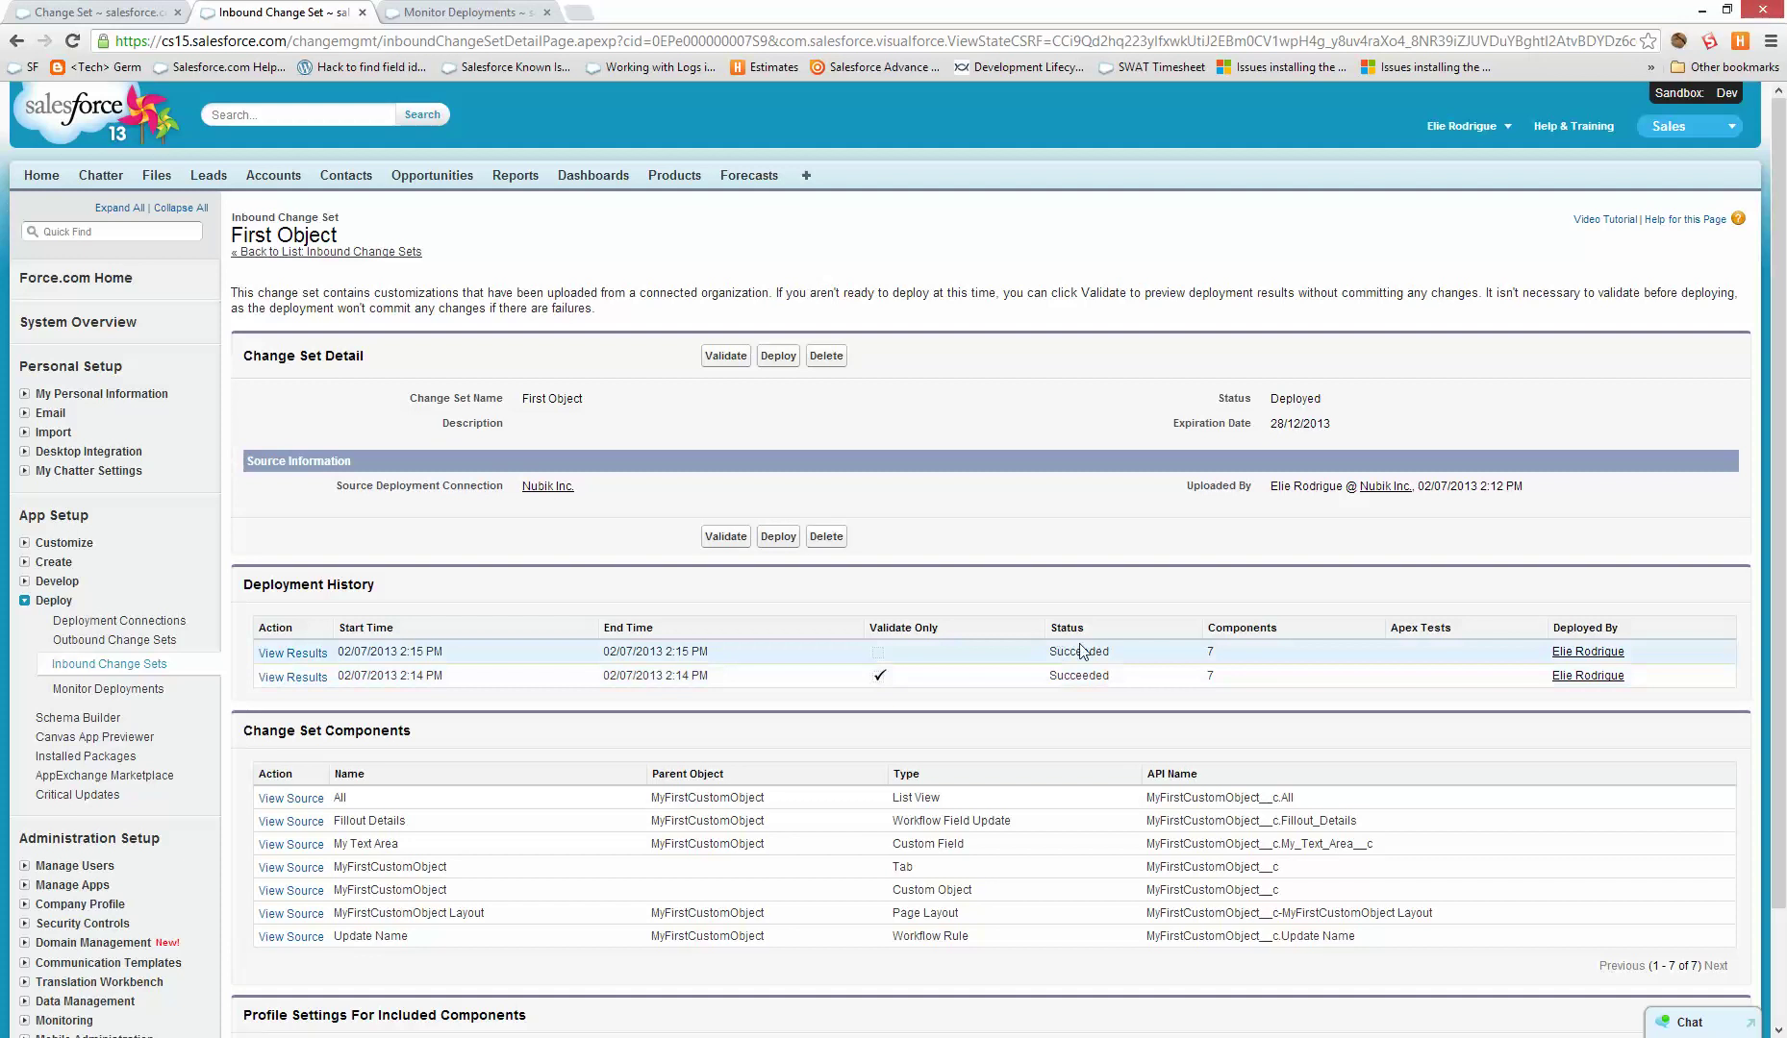
pyautogui.moveTo(1059, 649); pyautogui.dragTo(1062, 651)
# - Go to the production org and bring up its Outbound Change Sets introduction
pyautogui.click(806, 175)
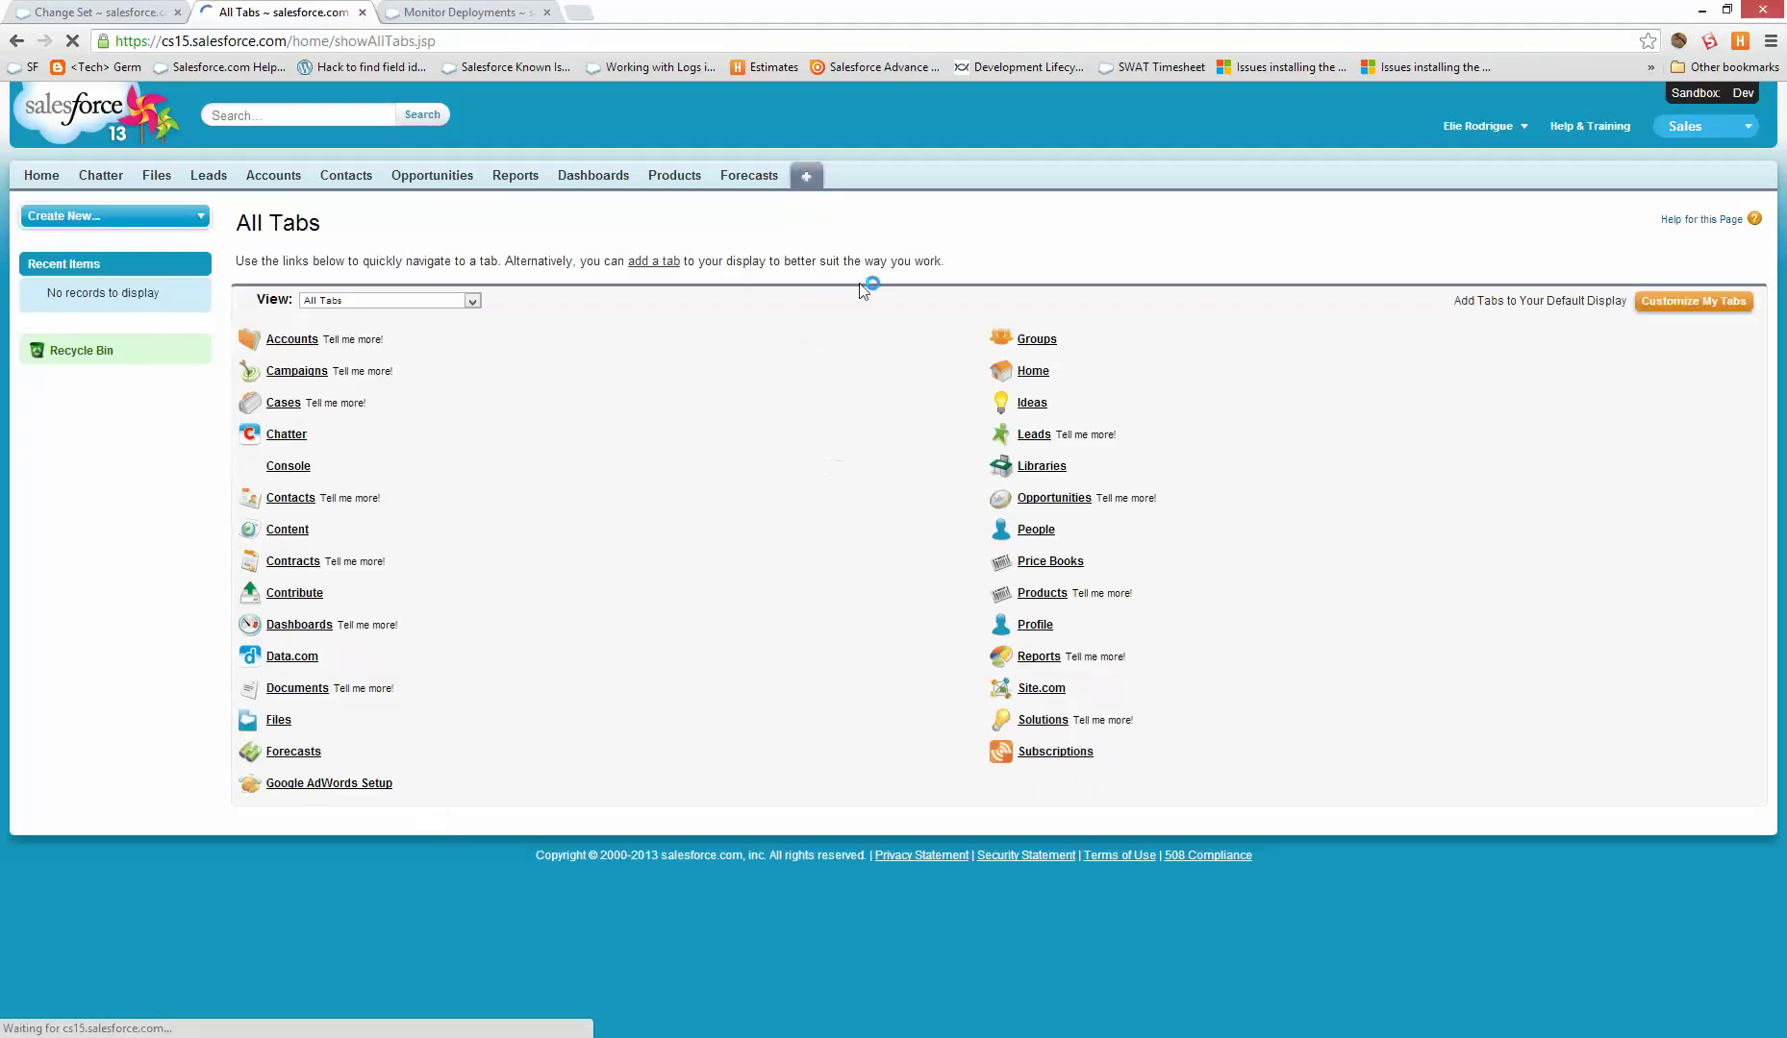
pyautogui.press('super')
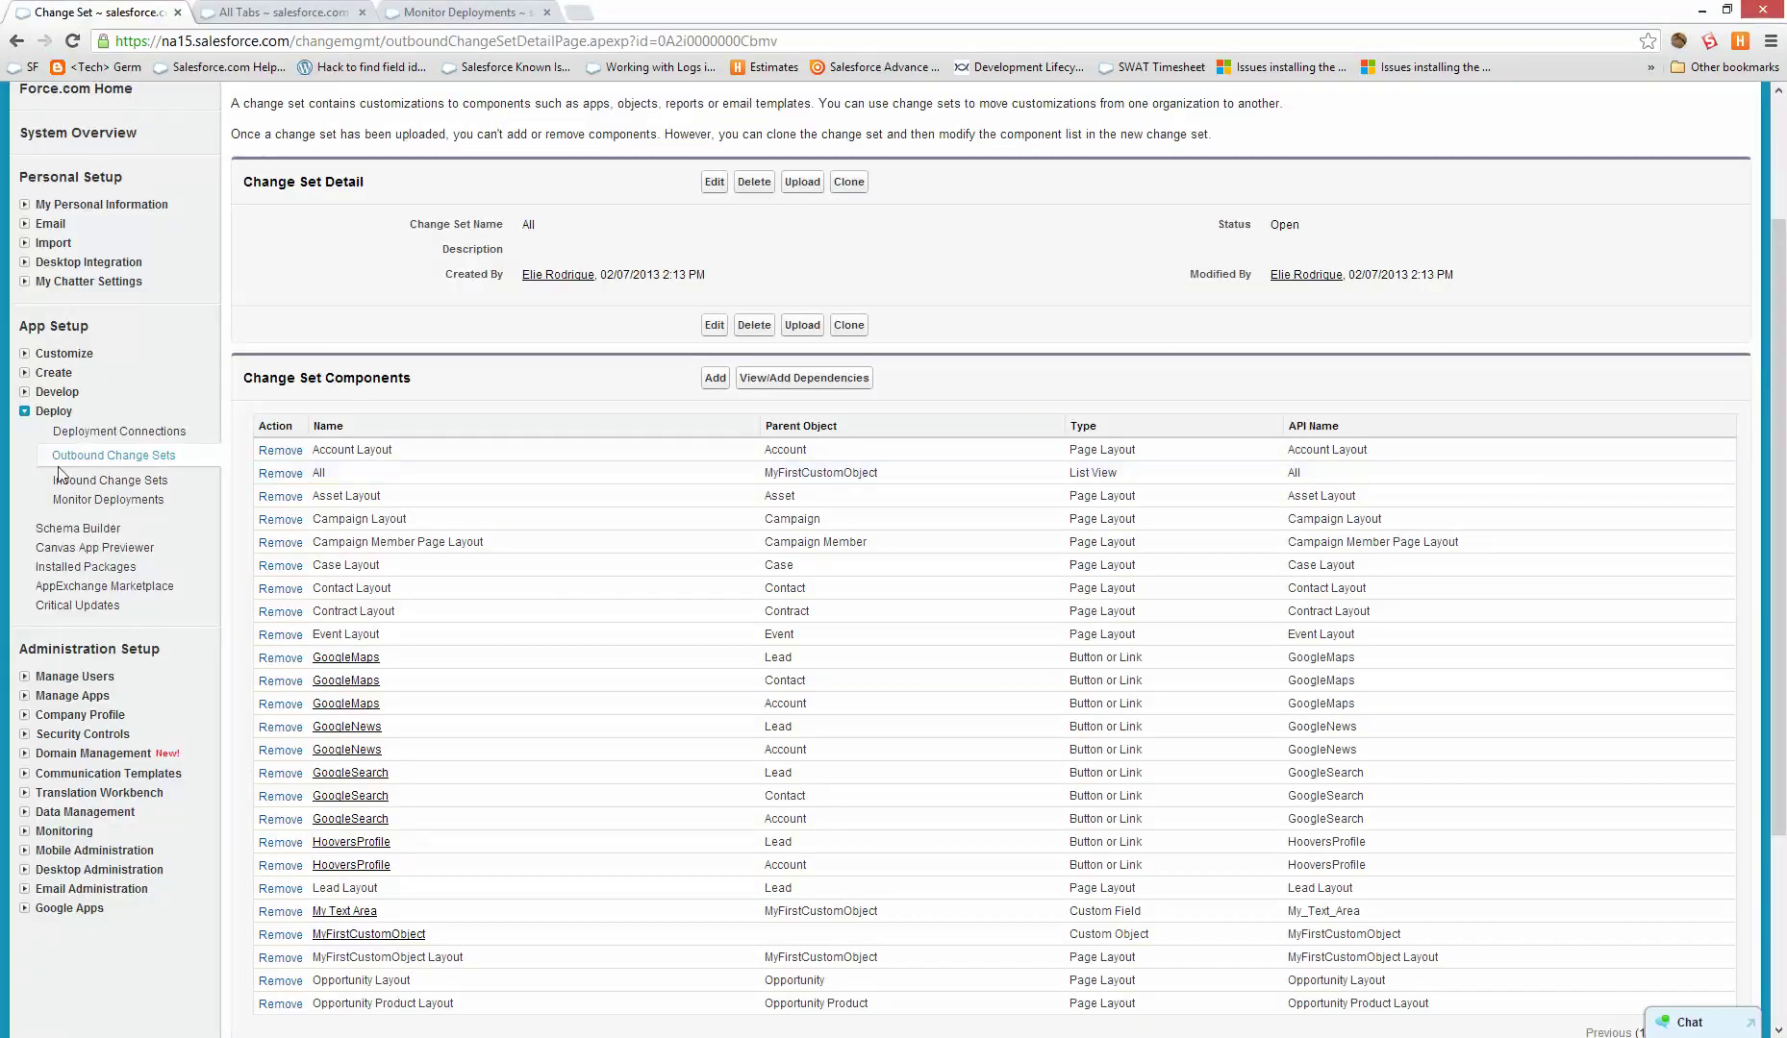
pyautogui.click(84, 458)
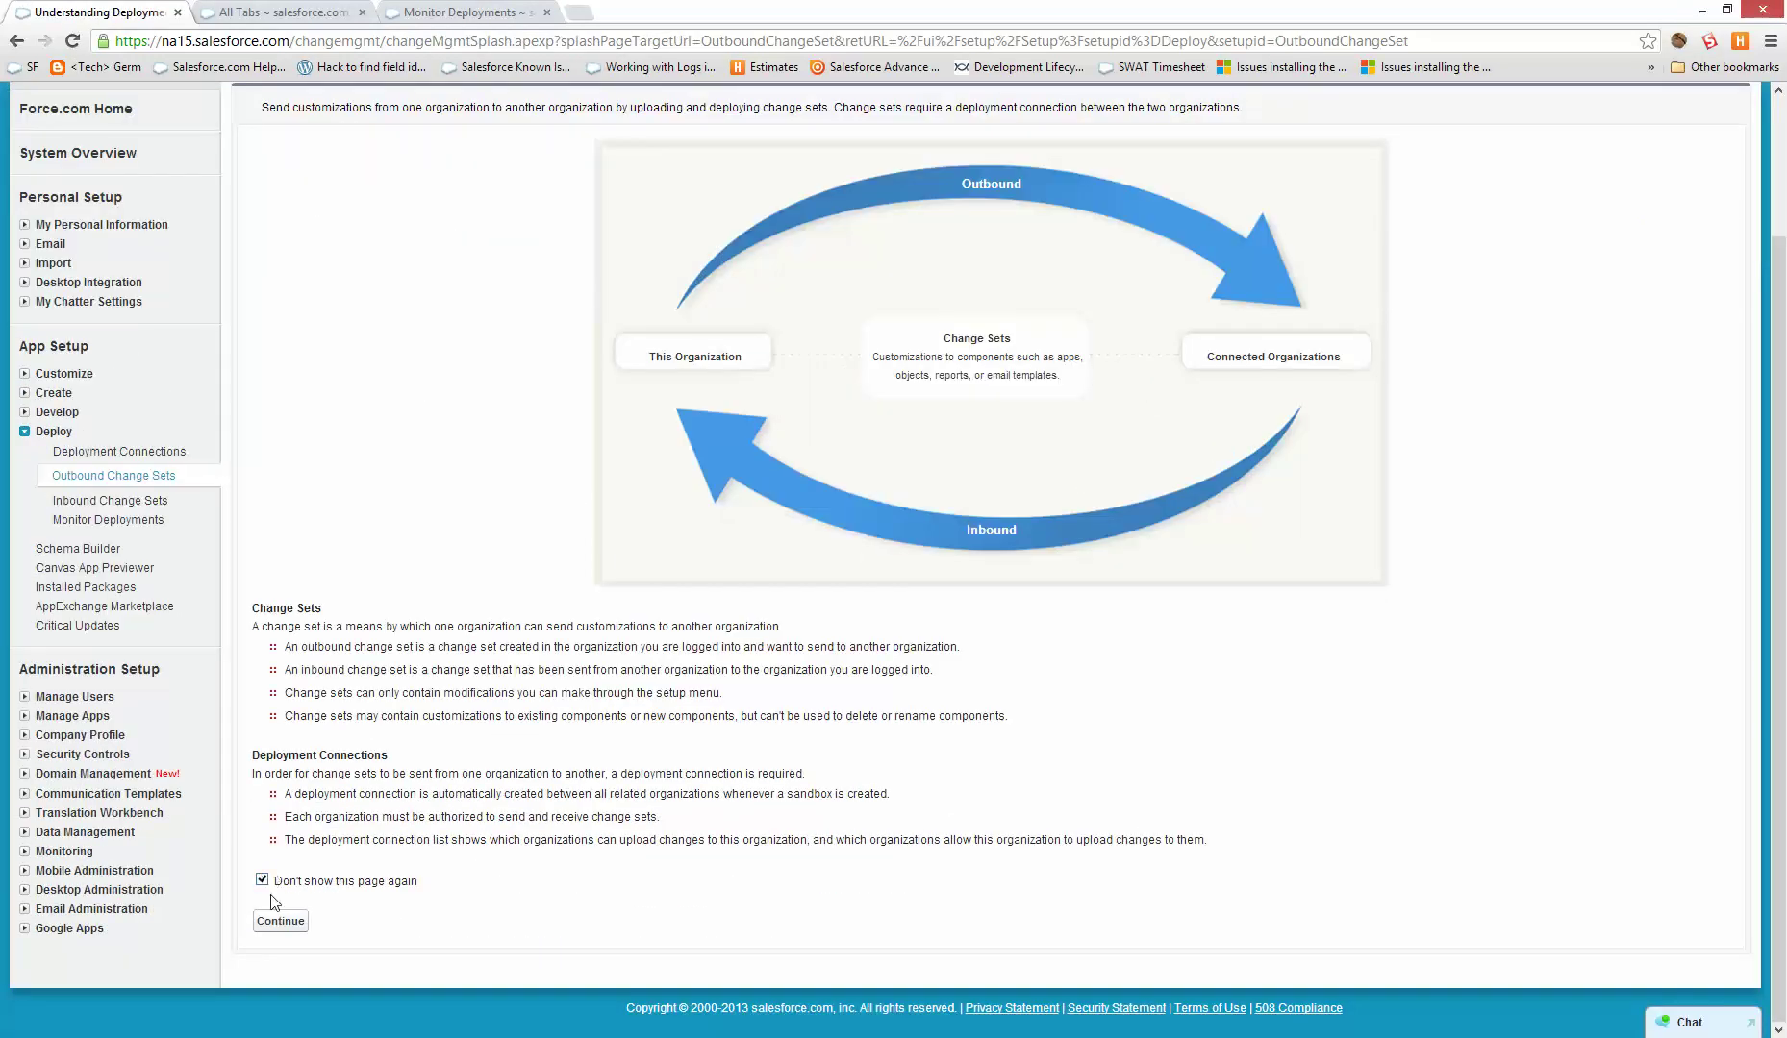
# - Continue past the introduction and inspect the First Object change set's seven components, uploaded to Dev
pyautogui.click(279, 921)
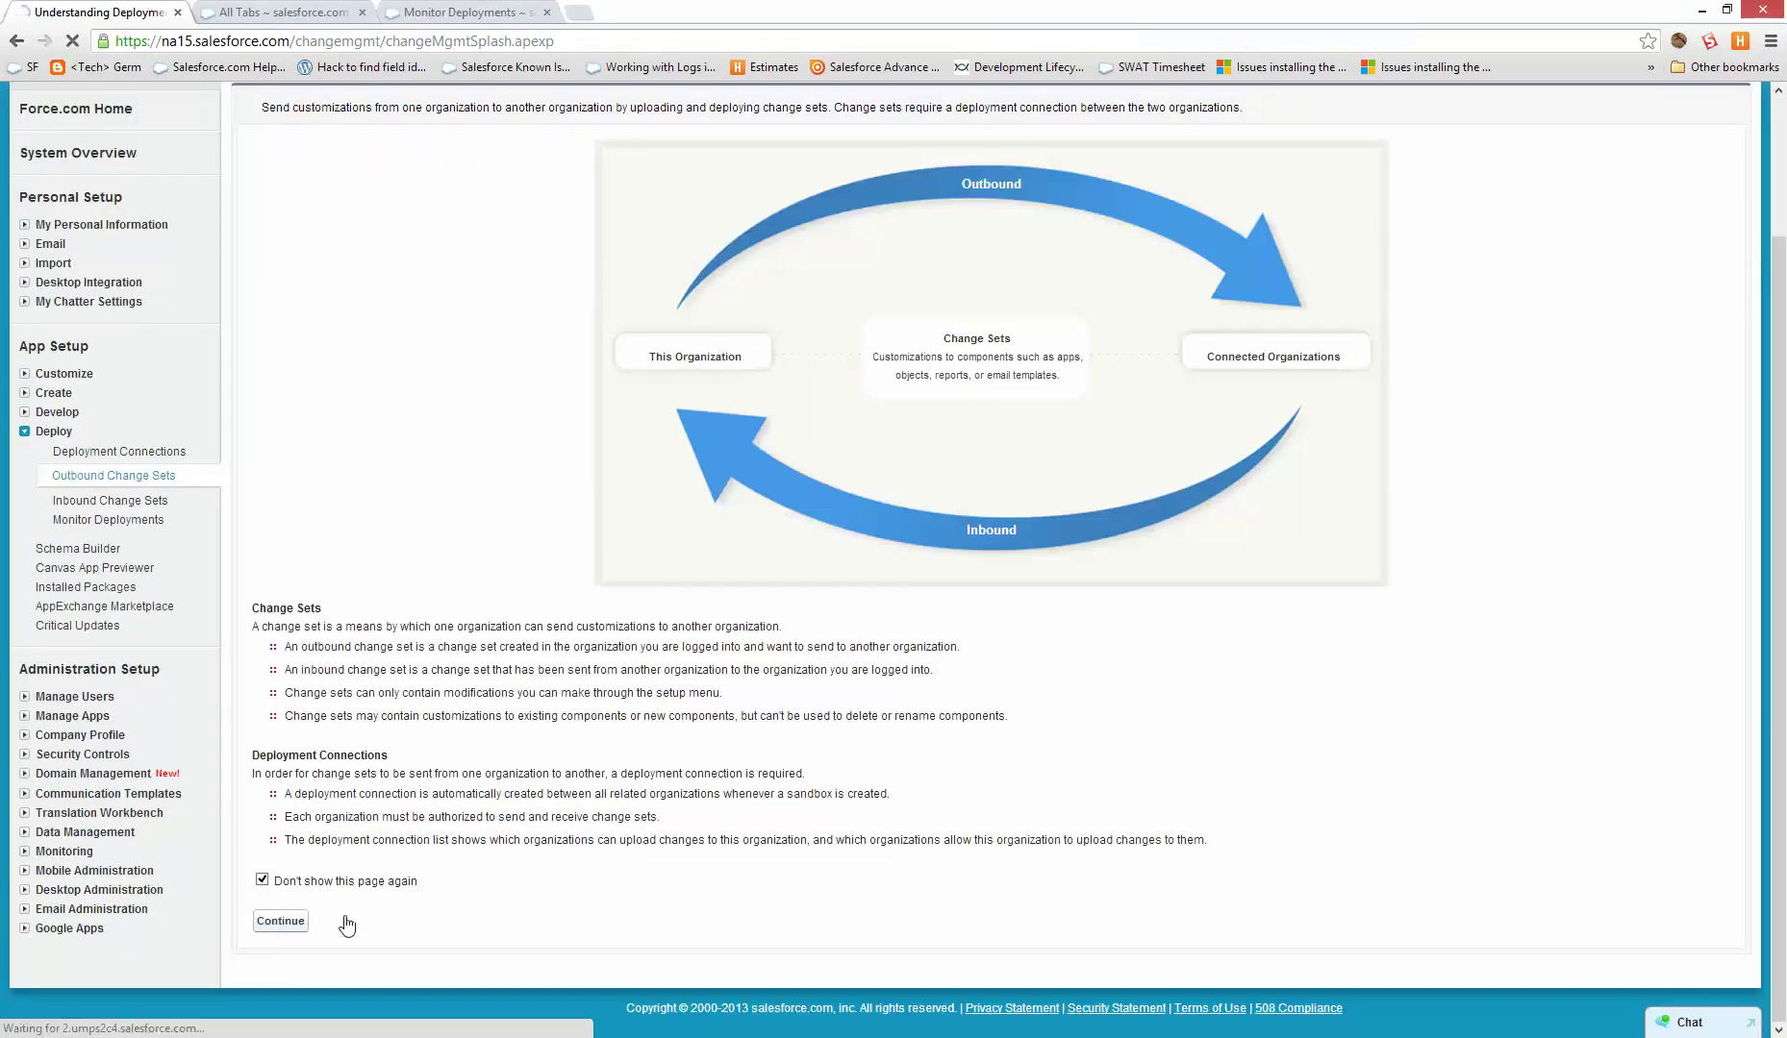
pyautogui.click(347, 575)
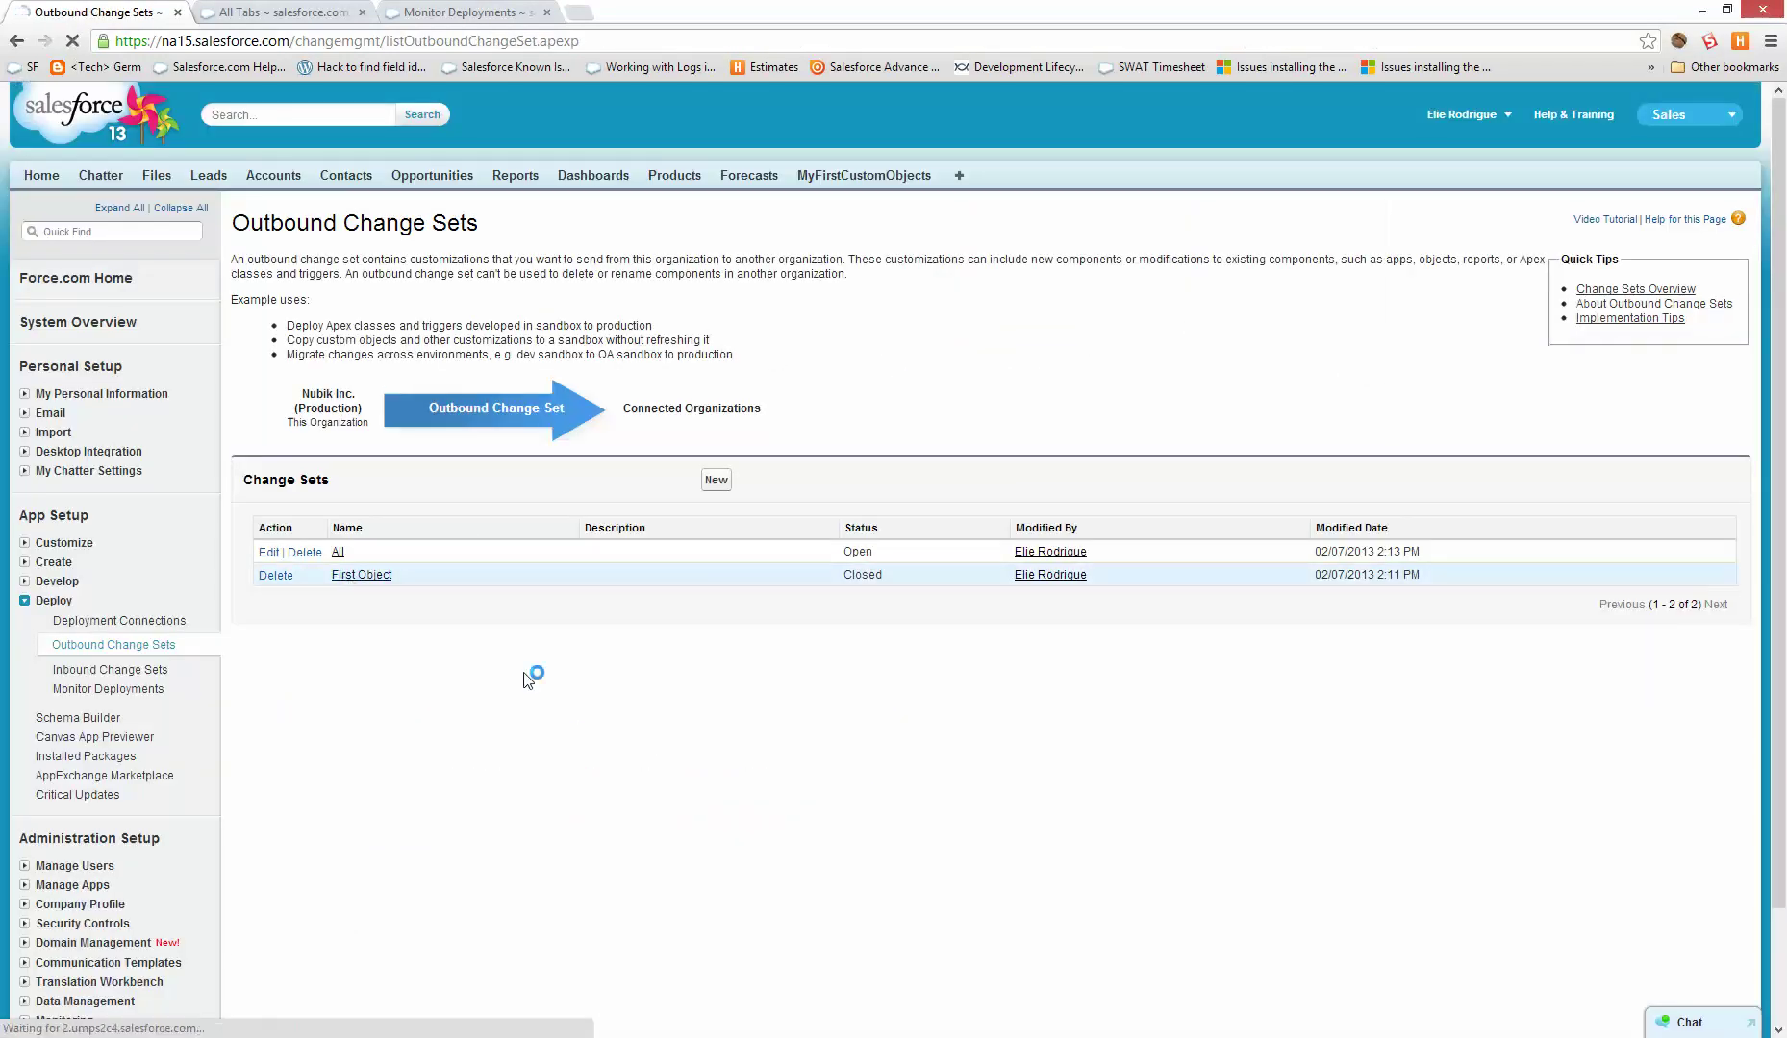
pyautogui.scroll(-2, 676, 694)
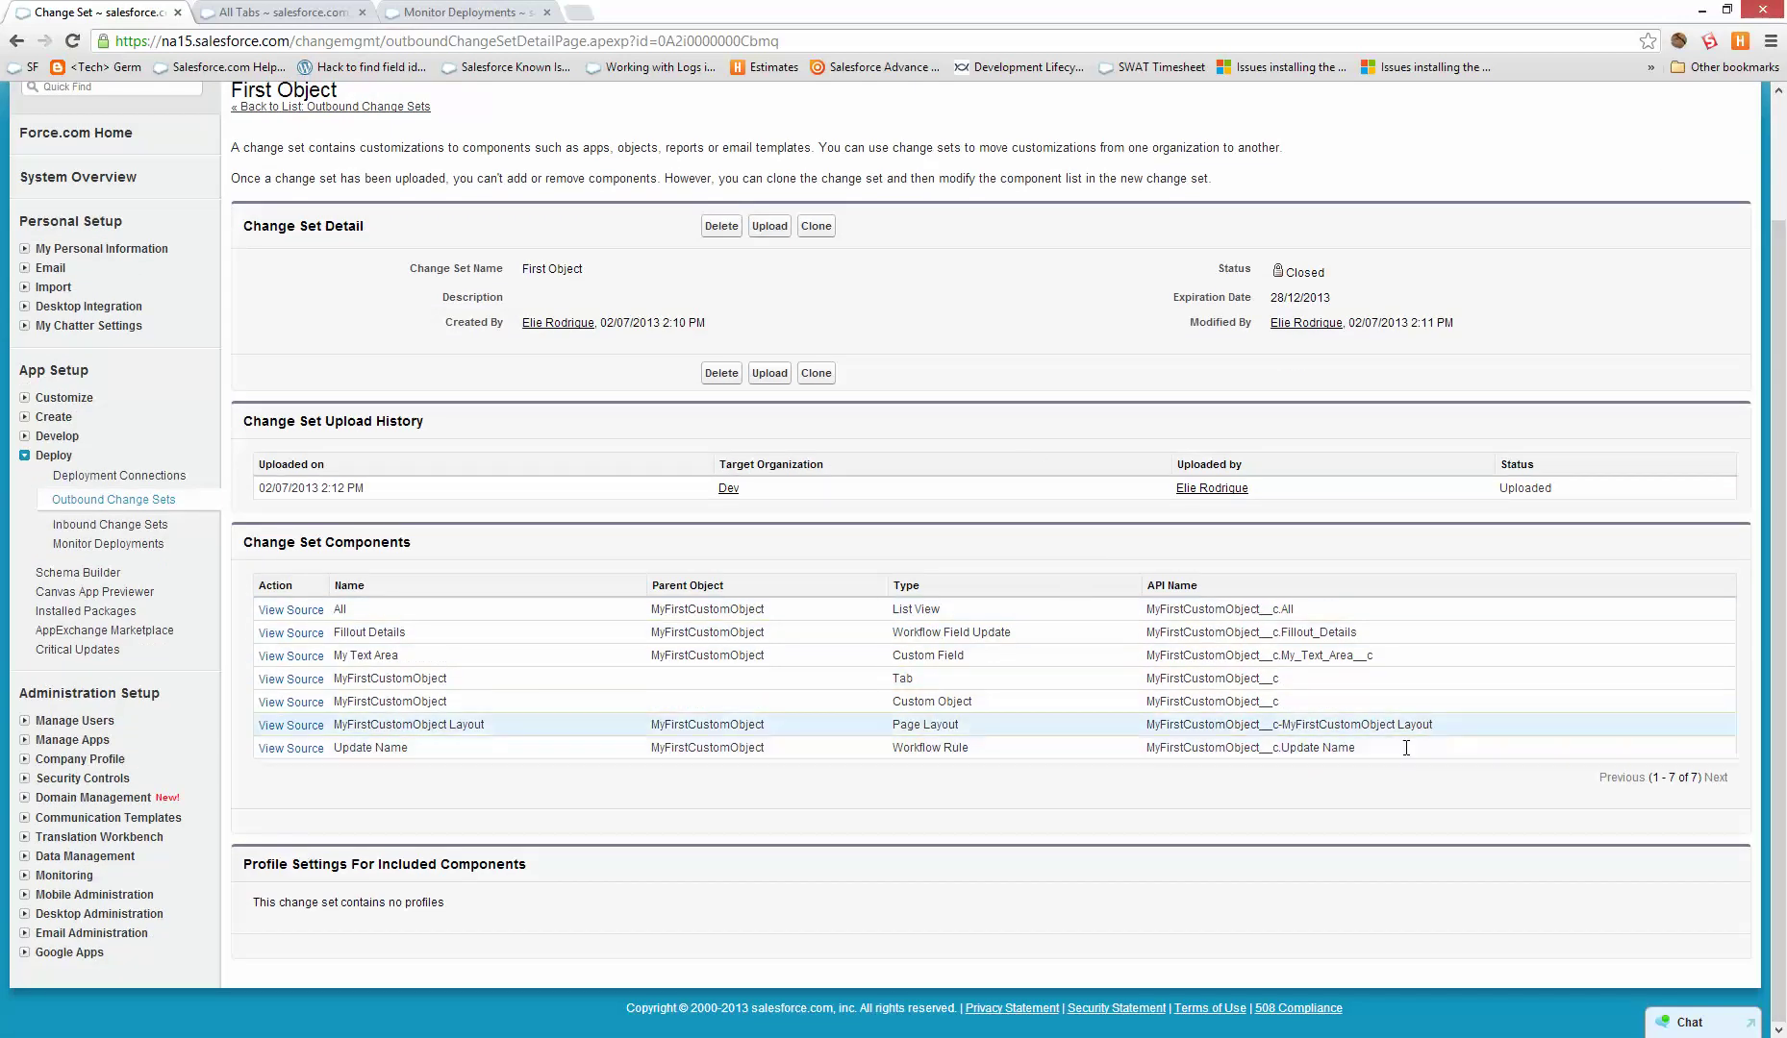
pyautogui.moveTo(1190, 609); pyautogui.dragTo(1456, 756)
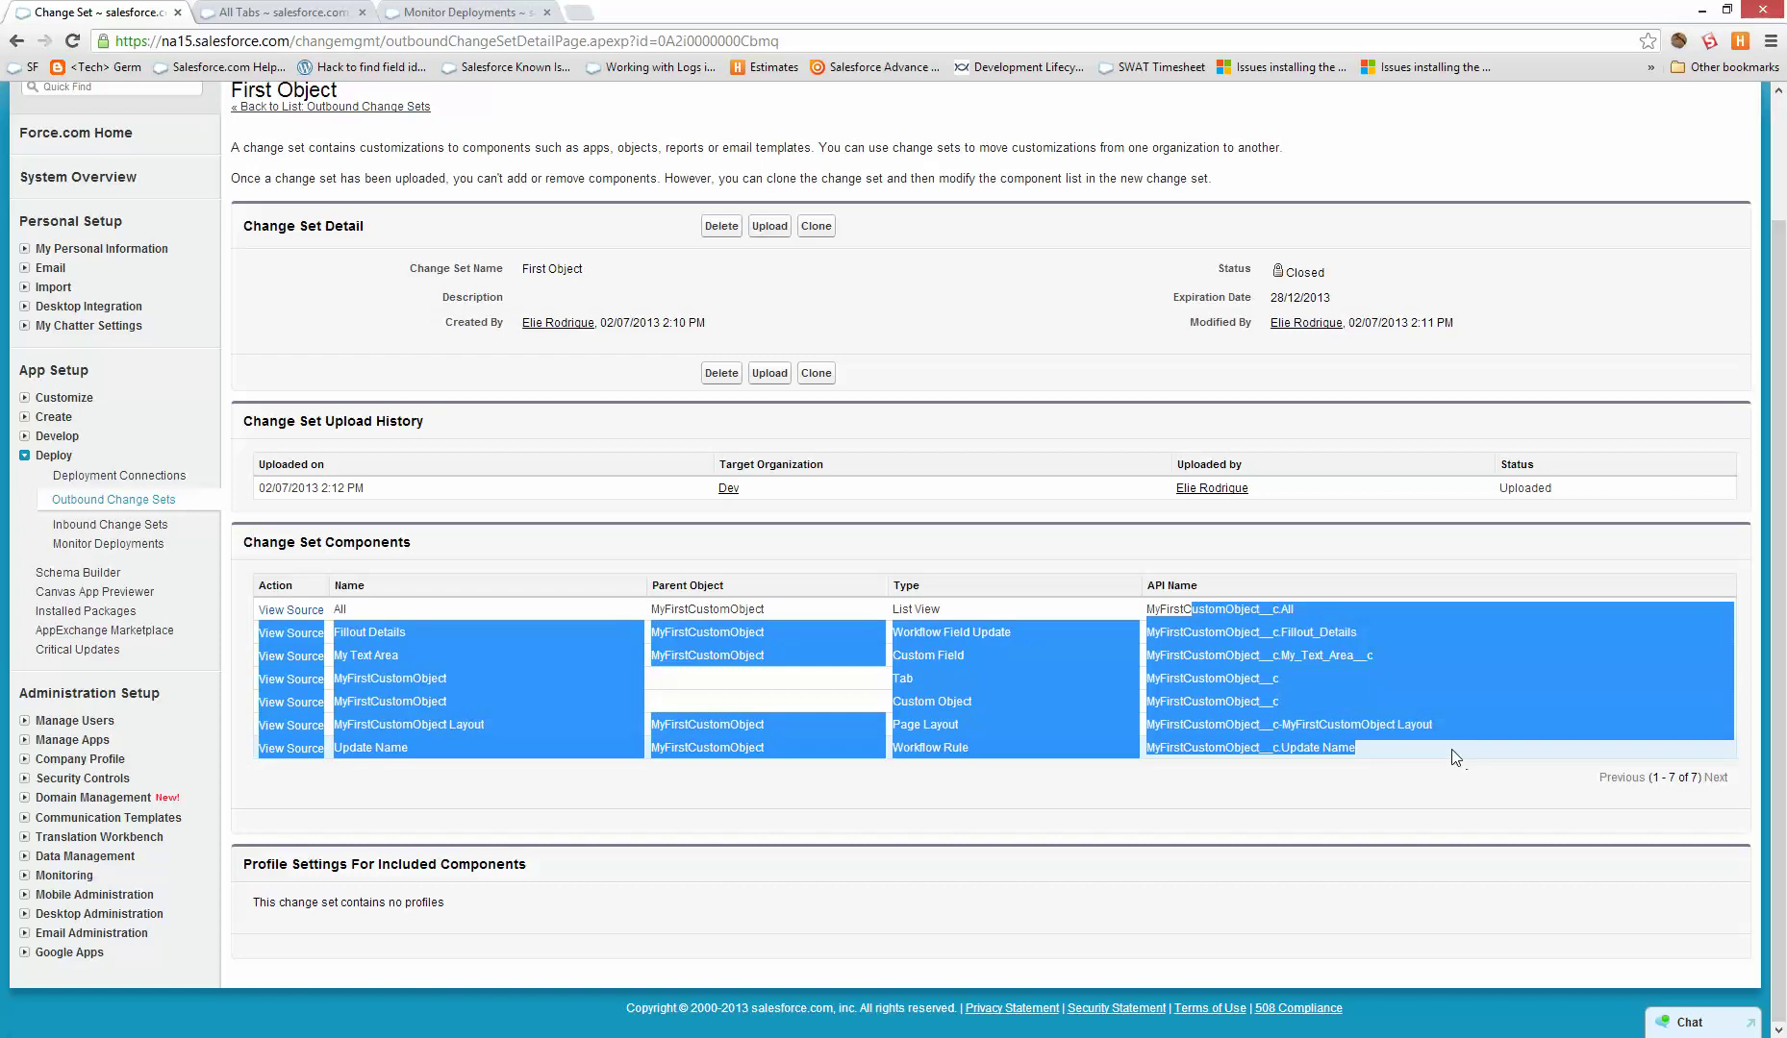
pyautogui.click(1455, 757)
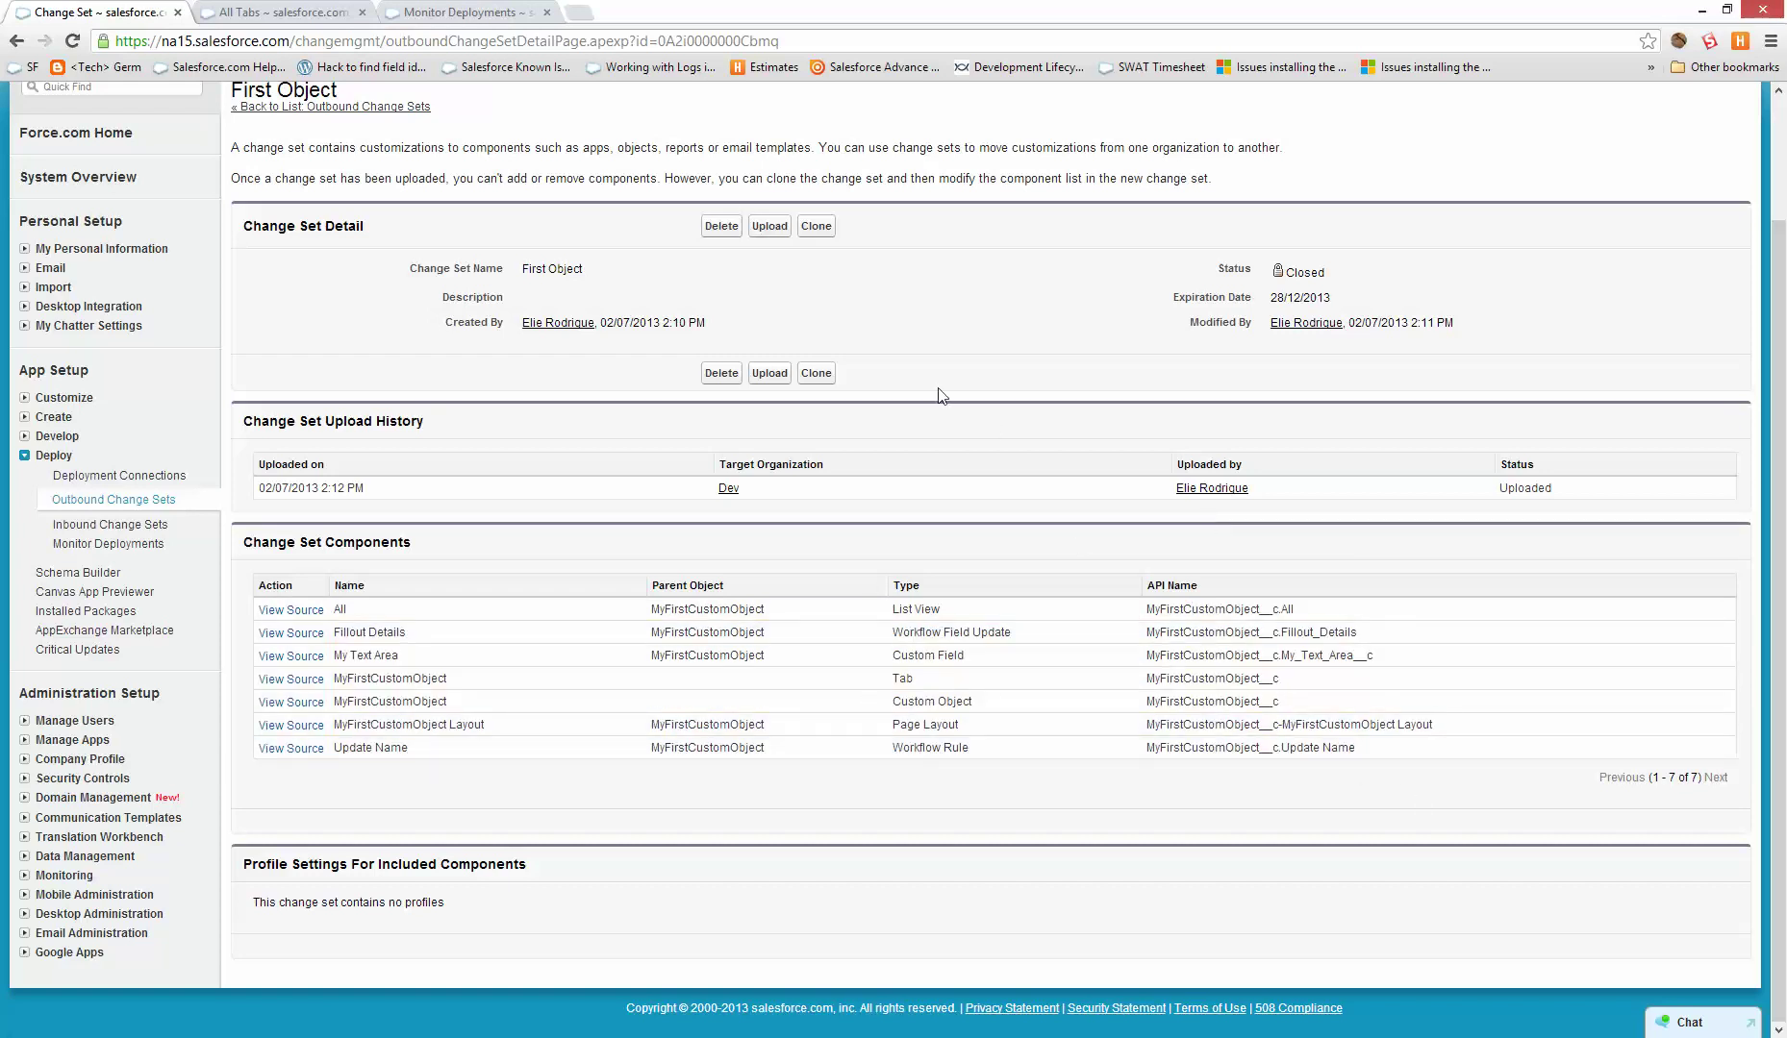
# - Clone First Object as 'First Object with profile' and review its components and empty profile settings
pyautogui.click(816, 373)
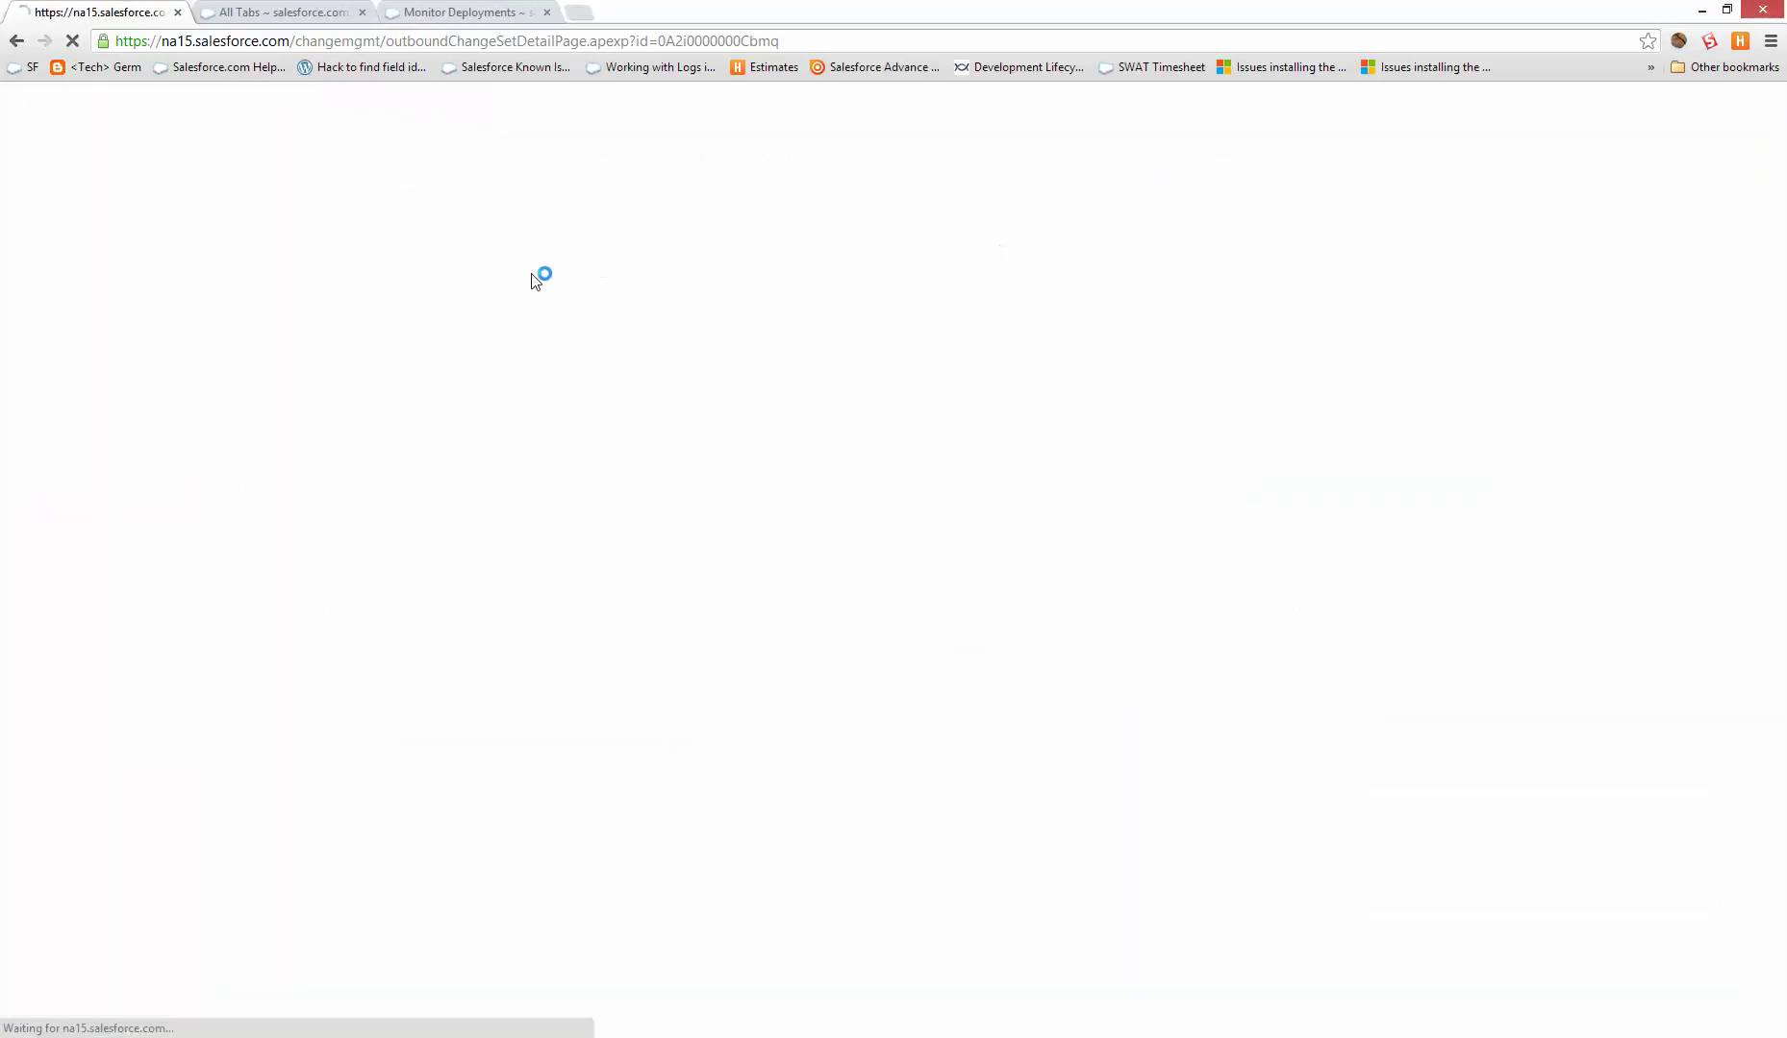
pyautogui.click(626, 331)
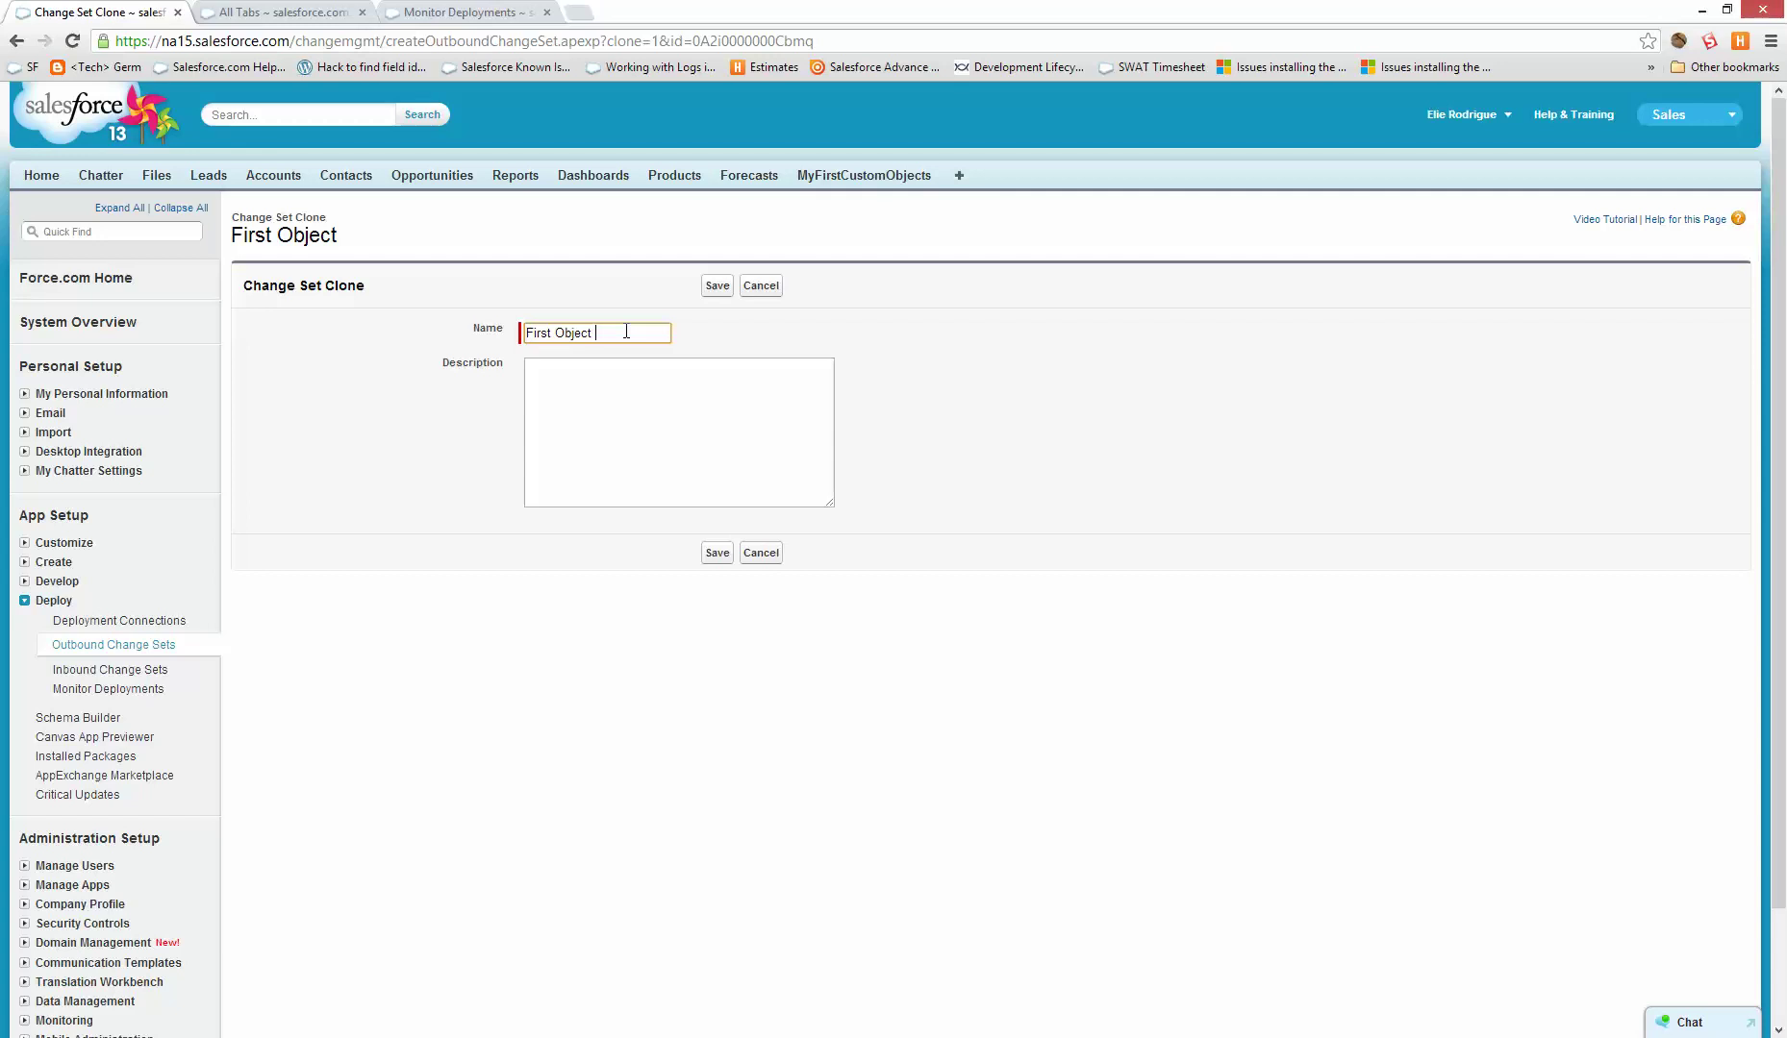
pyautogui.write('with profile')
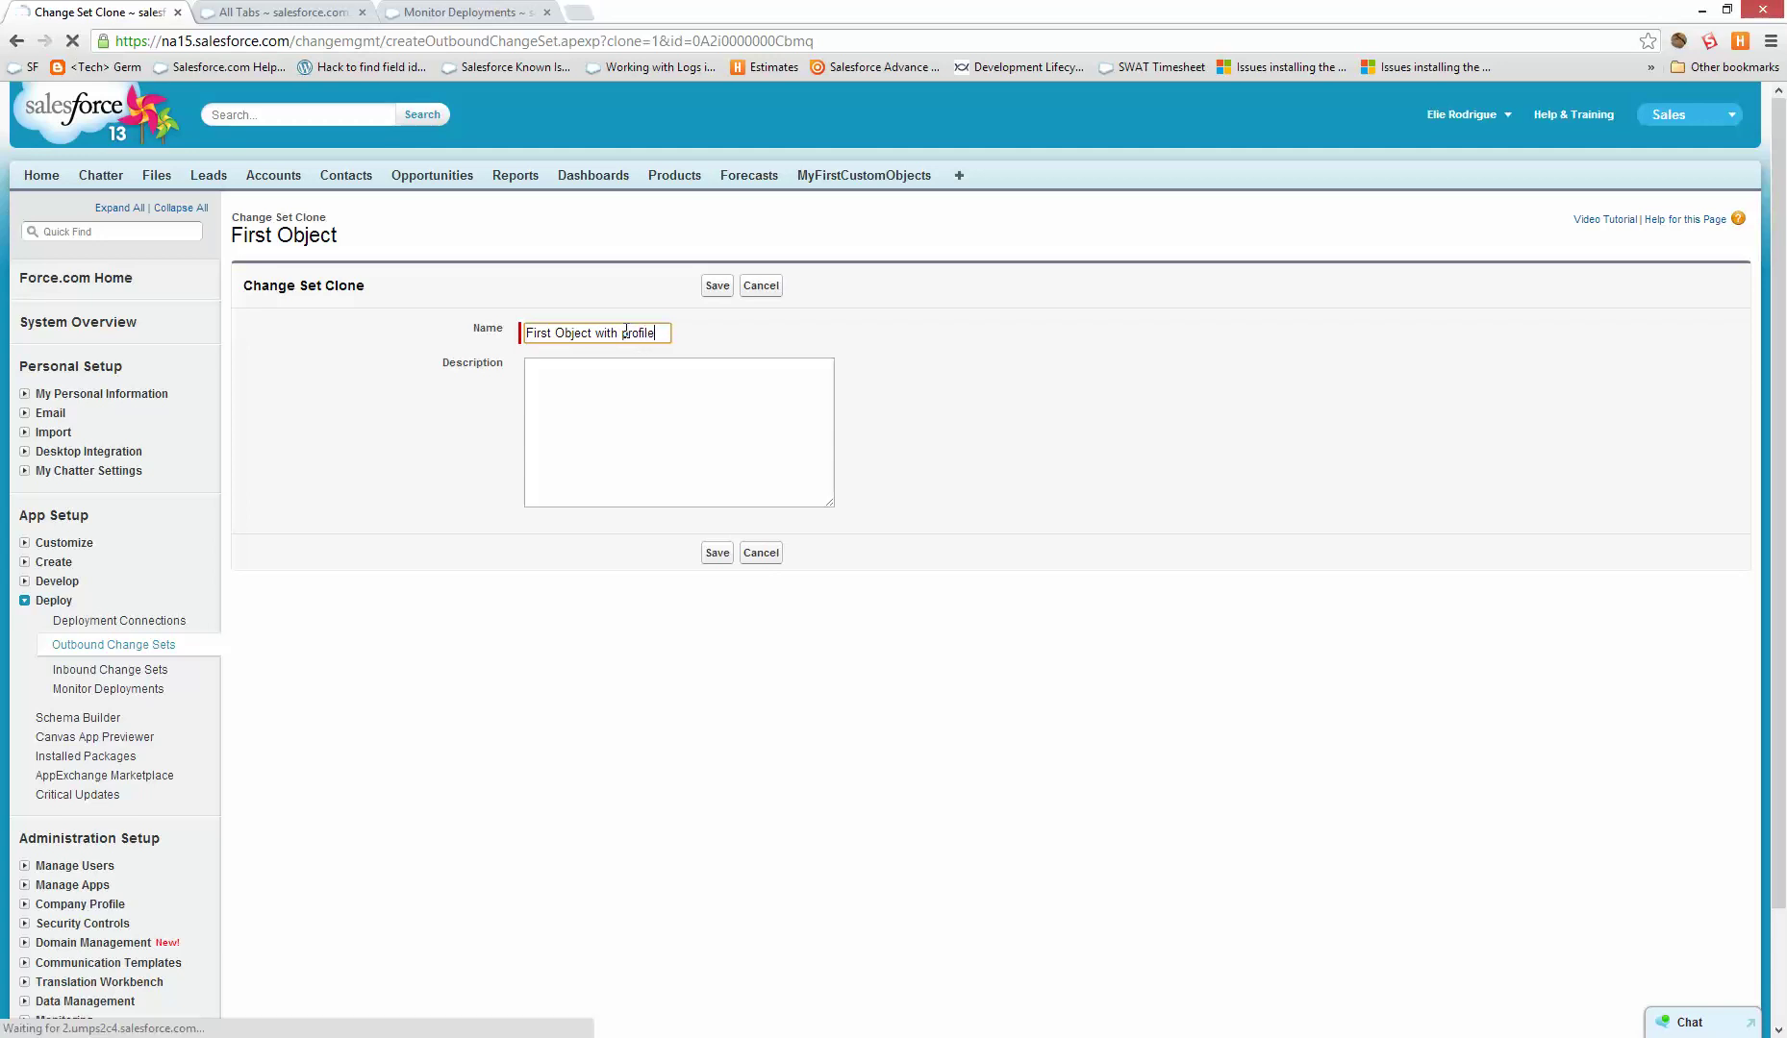
pyautogui.scroll(-2, 383, 785)
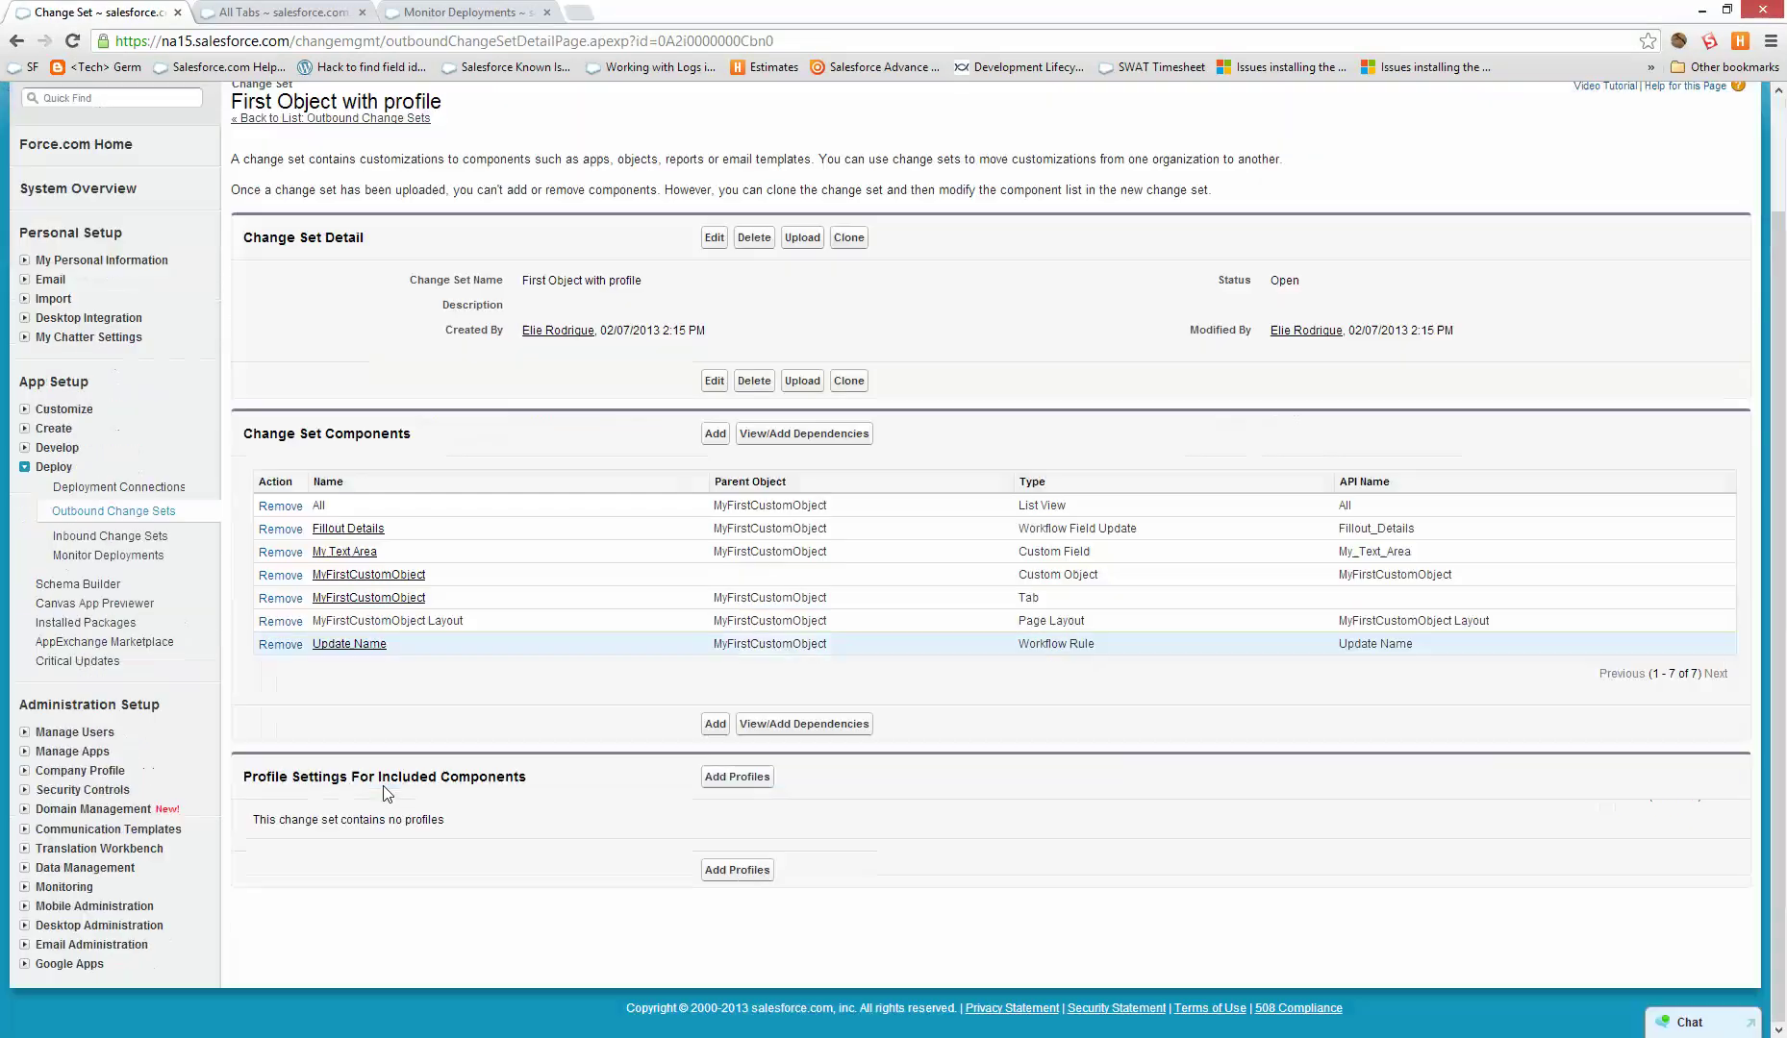
pyautogui.moveTo(311, 776); pyautogui.dragTo(514, 782)
pyautogui.click(564, 789)
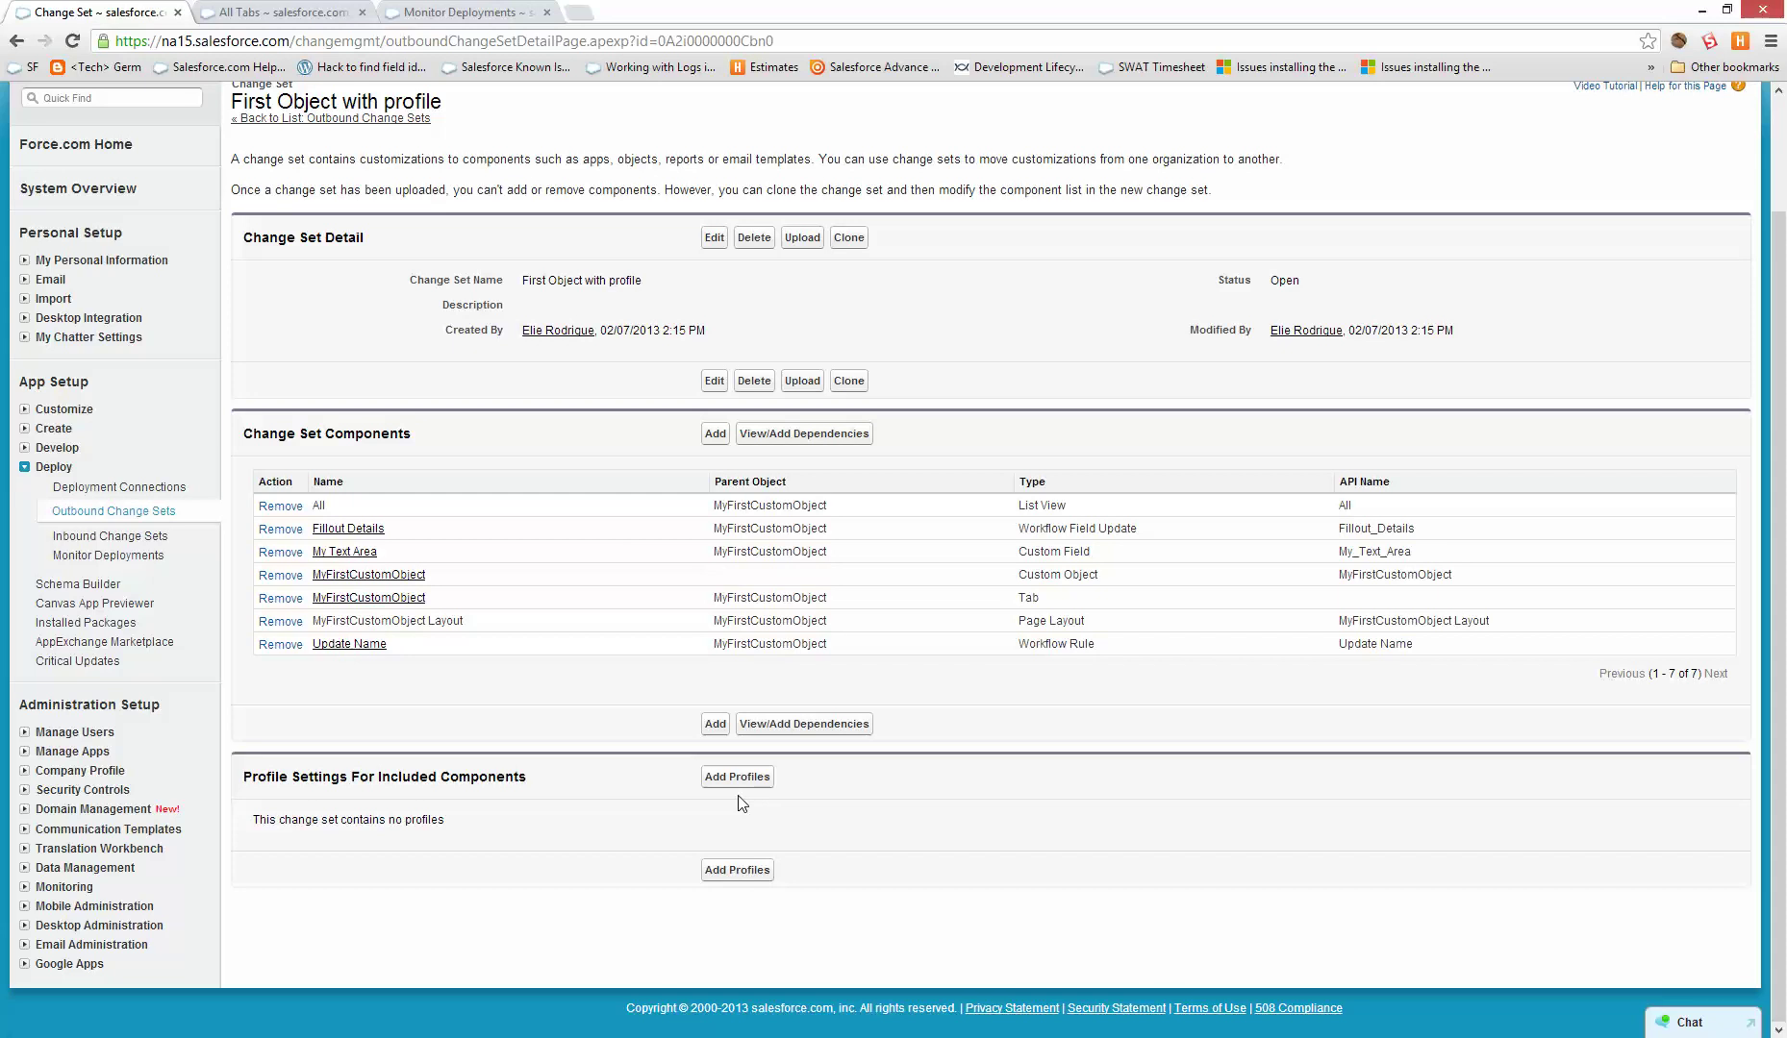
pyautogui.doubleClick(1375, 551)
pyautogui.moveTo(1452, 575); pyautogui.dragTo(1370, 621)
# - Add all profiles to the First Object with profile change set
pyautogui.click(1371, 622)
pyautogui.click(766, 777)
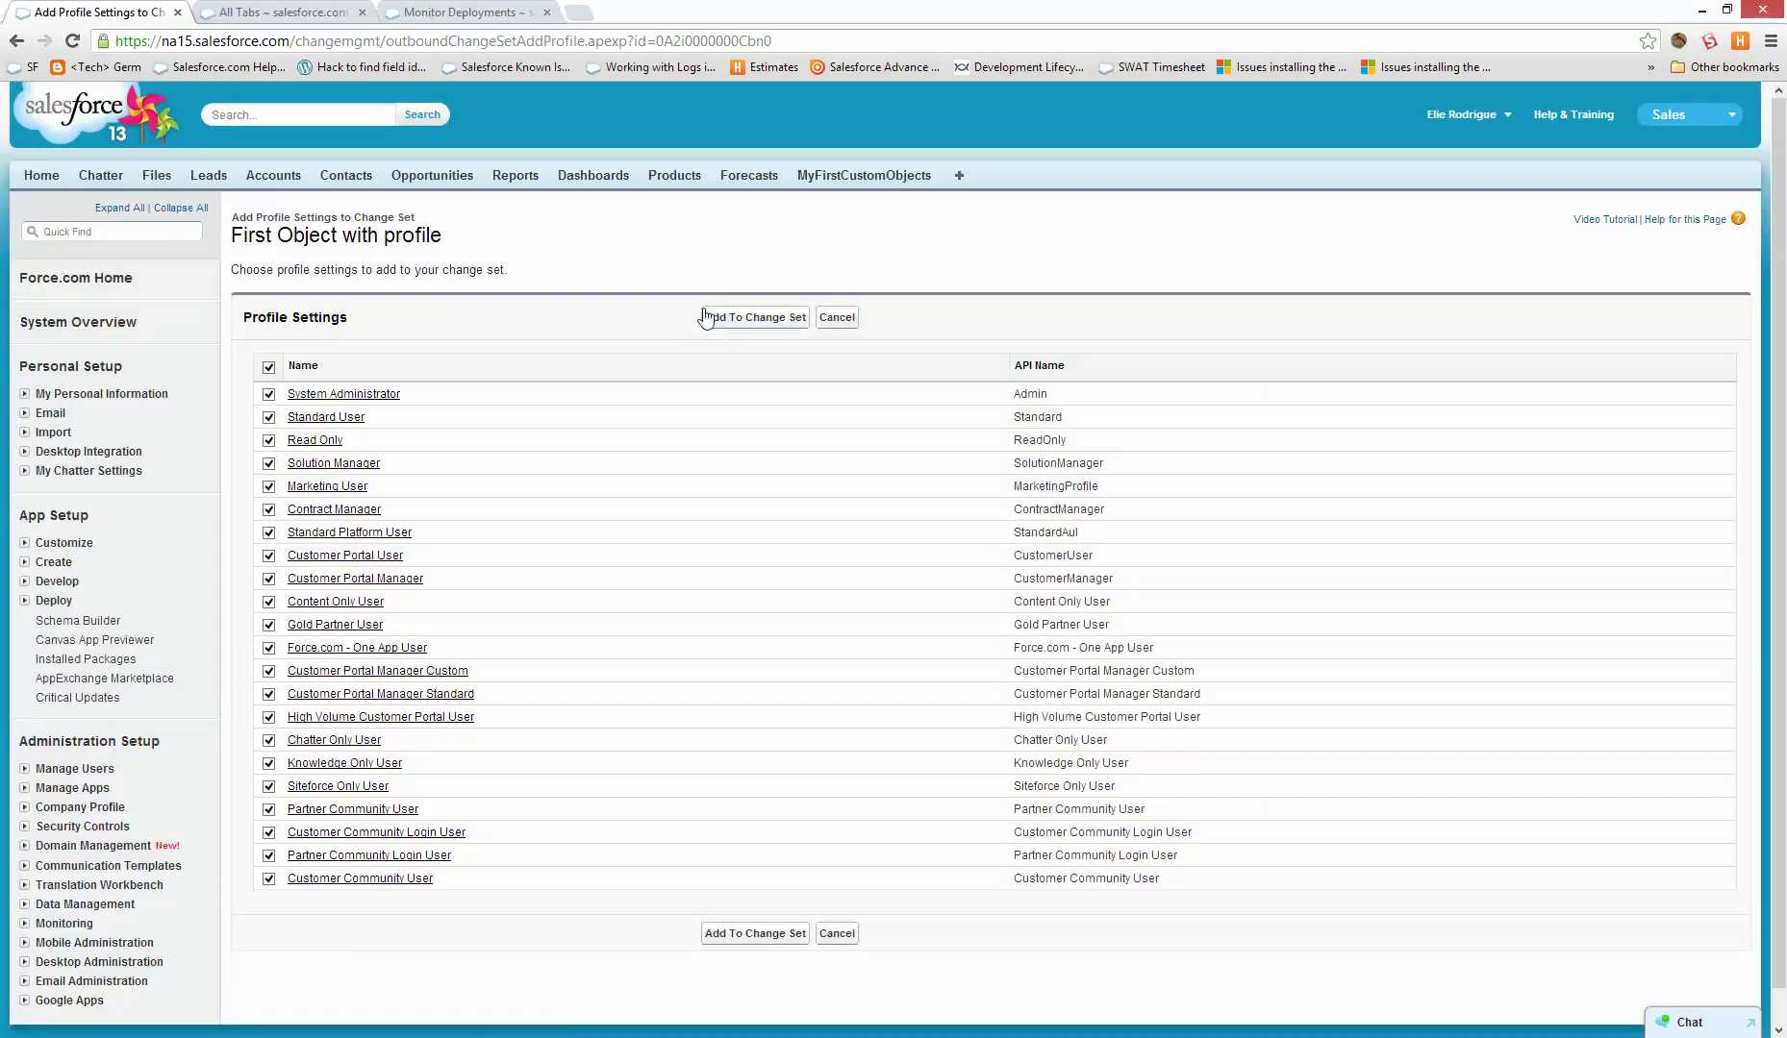
pyautogui.click(706, 317)
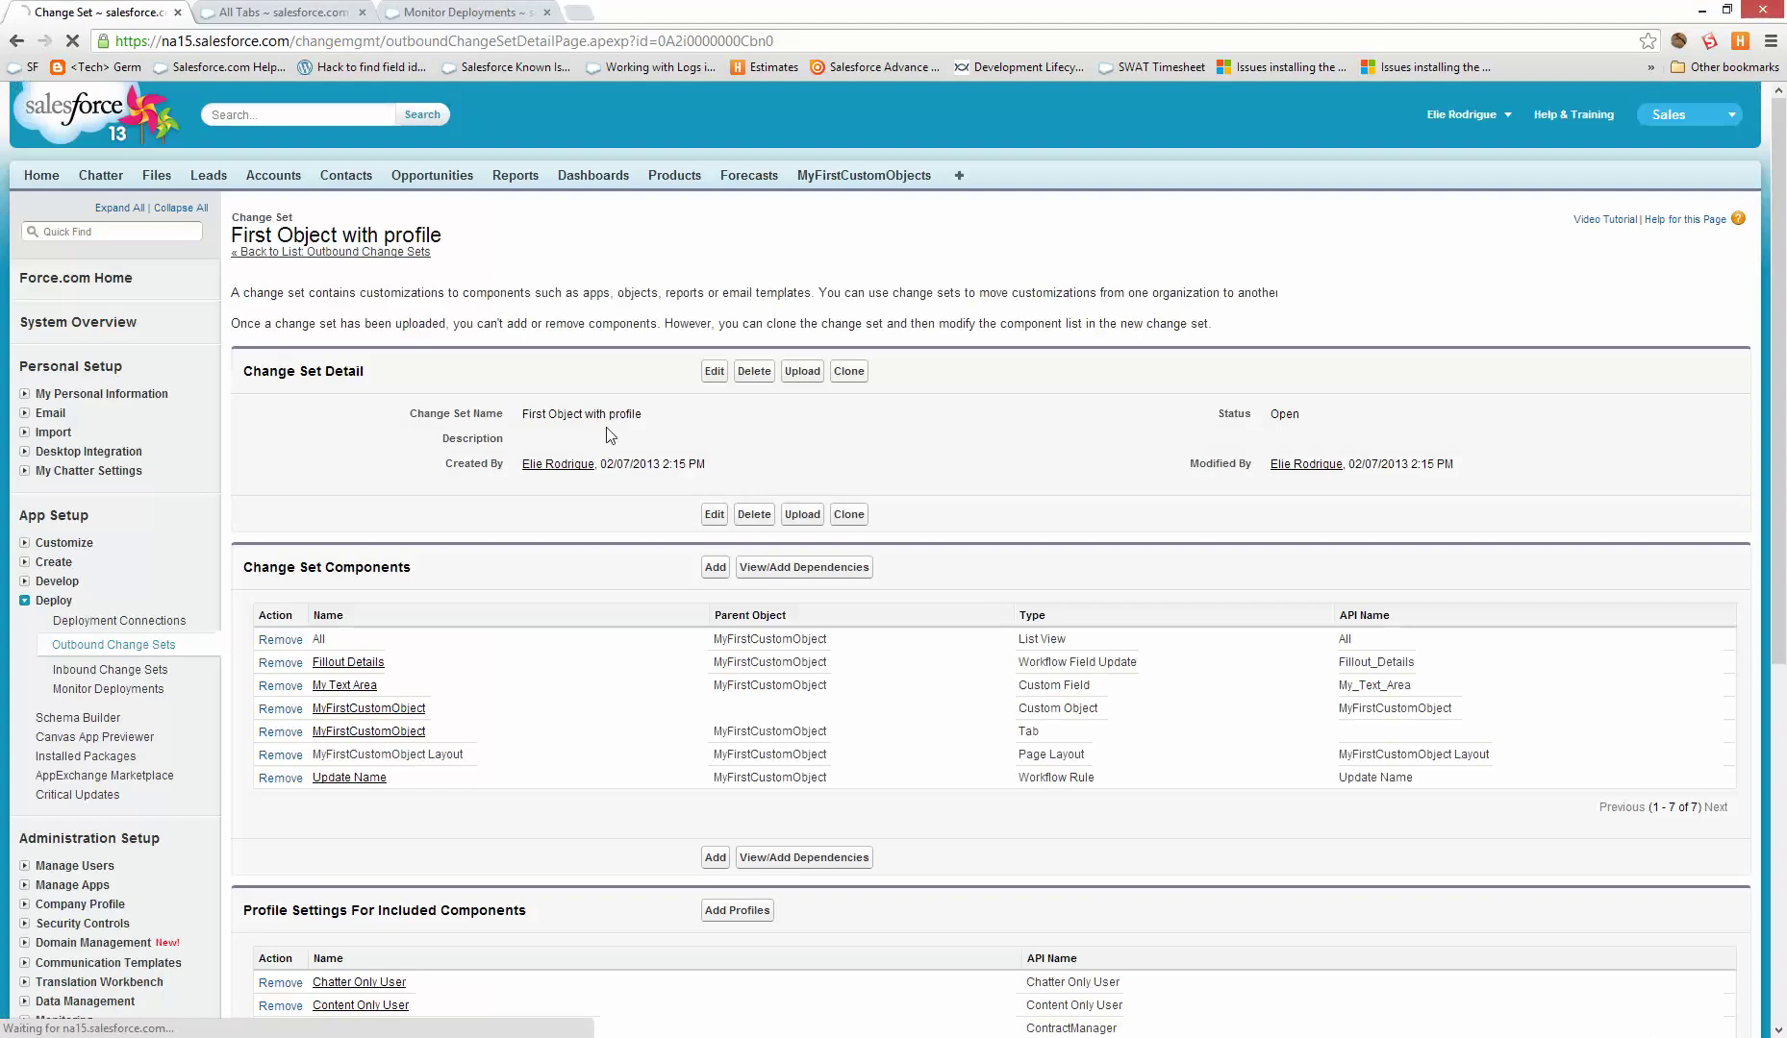
# - Upload First Object with profile to the Dev target organization
pyautogui.click(802, 371)
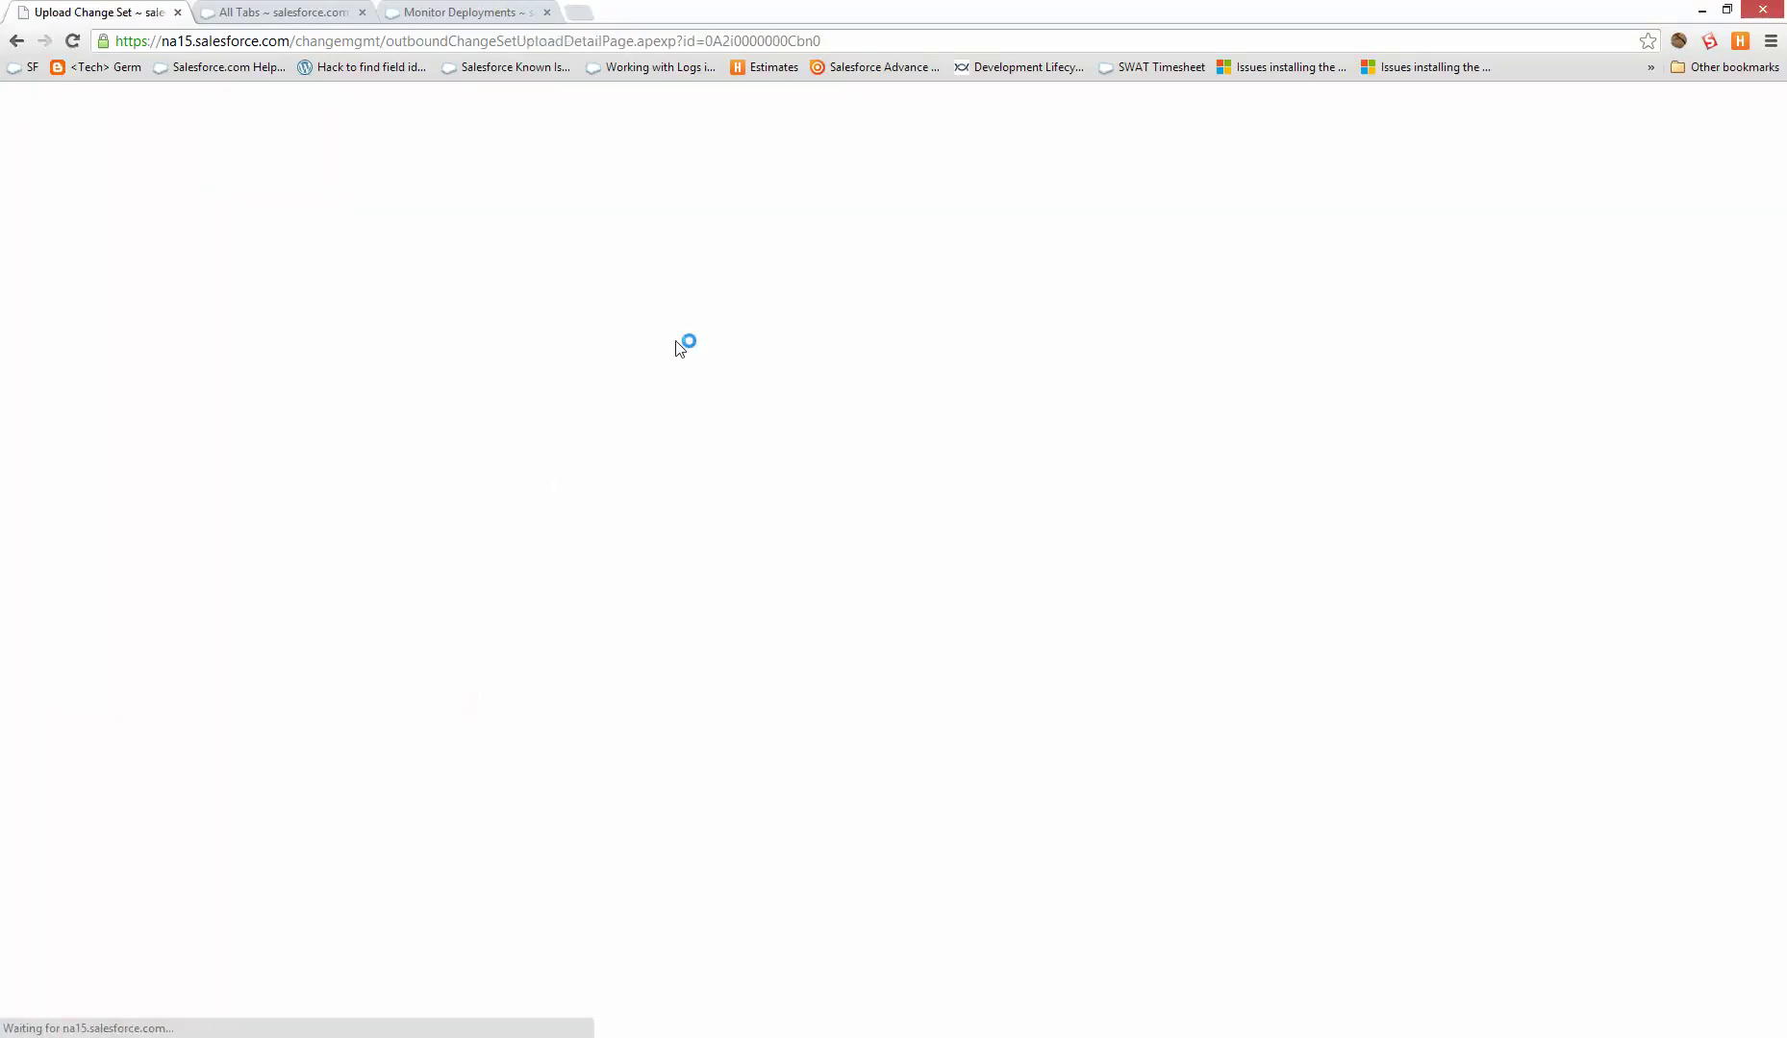
pyautogui.click(269, 451)
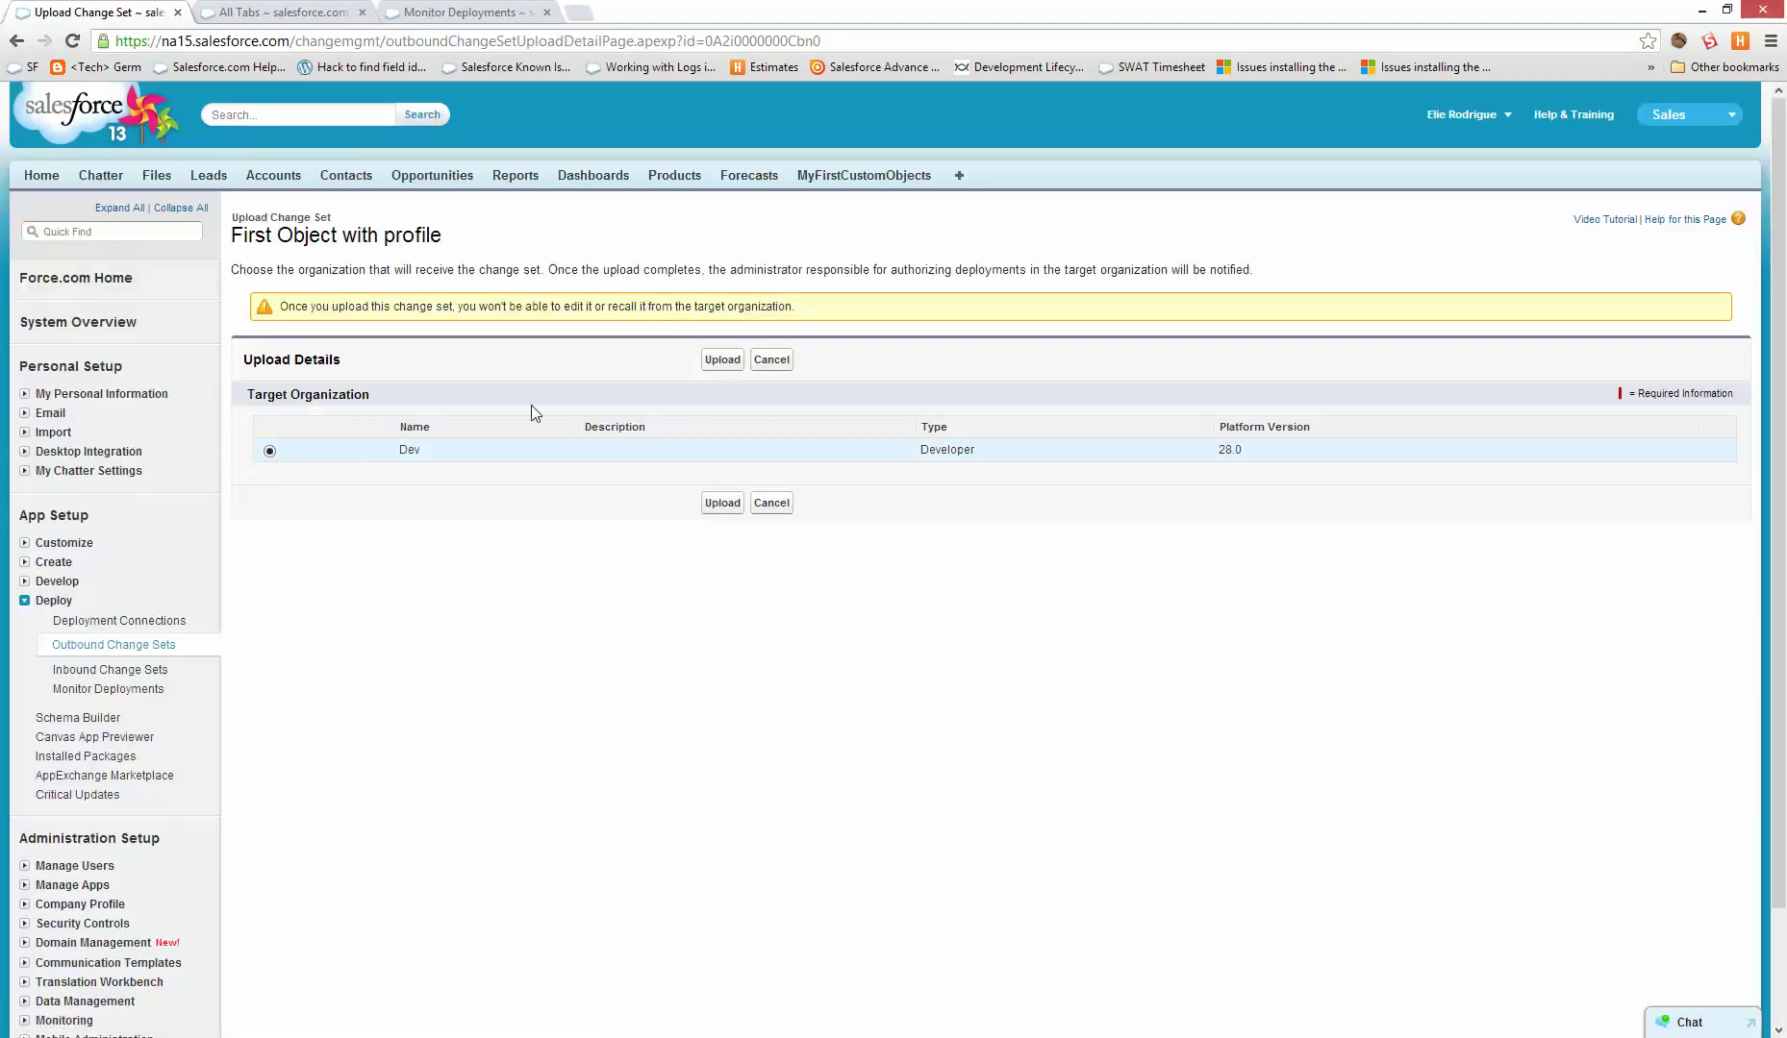
pyautogui.click(722, 359)
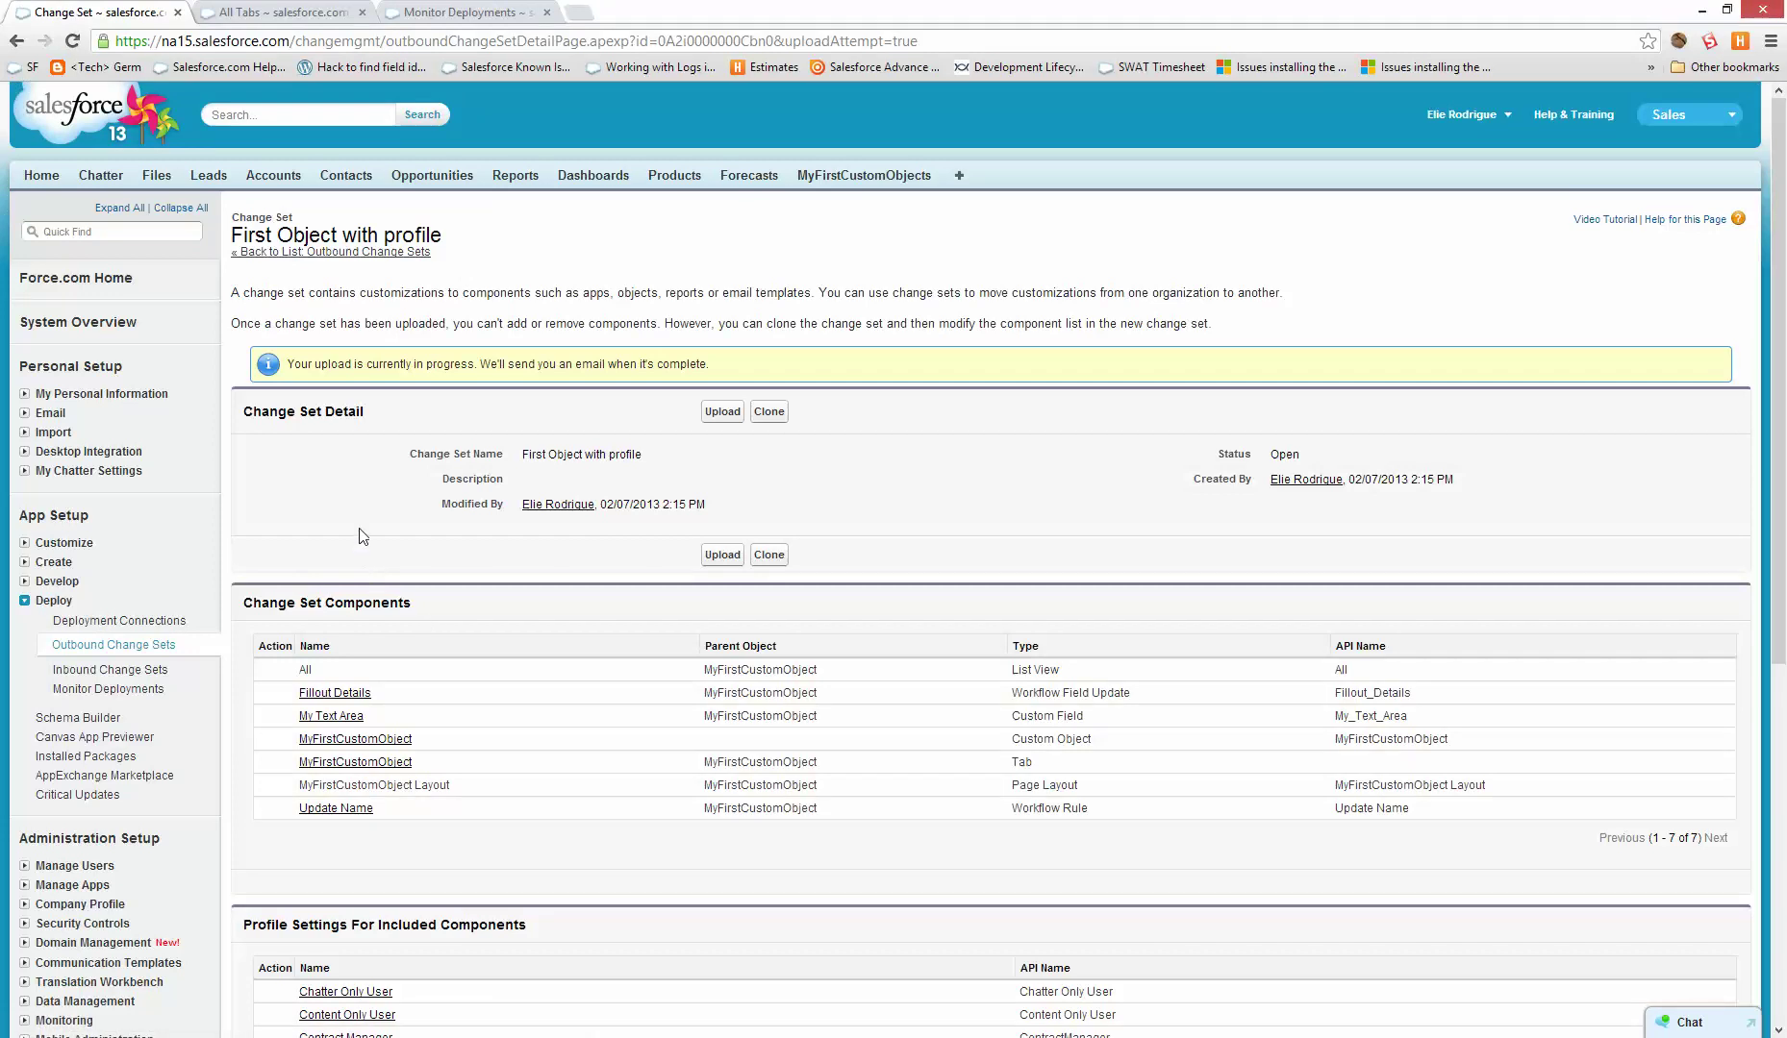
# - Check the sandbox's deployment monitor and inbound change sets
pyautogui.click(524, 9)
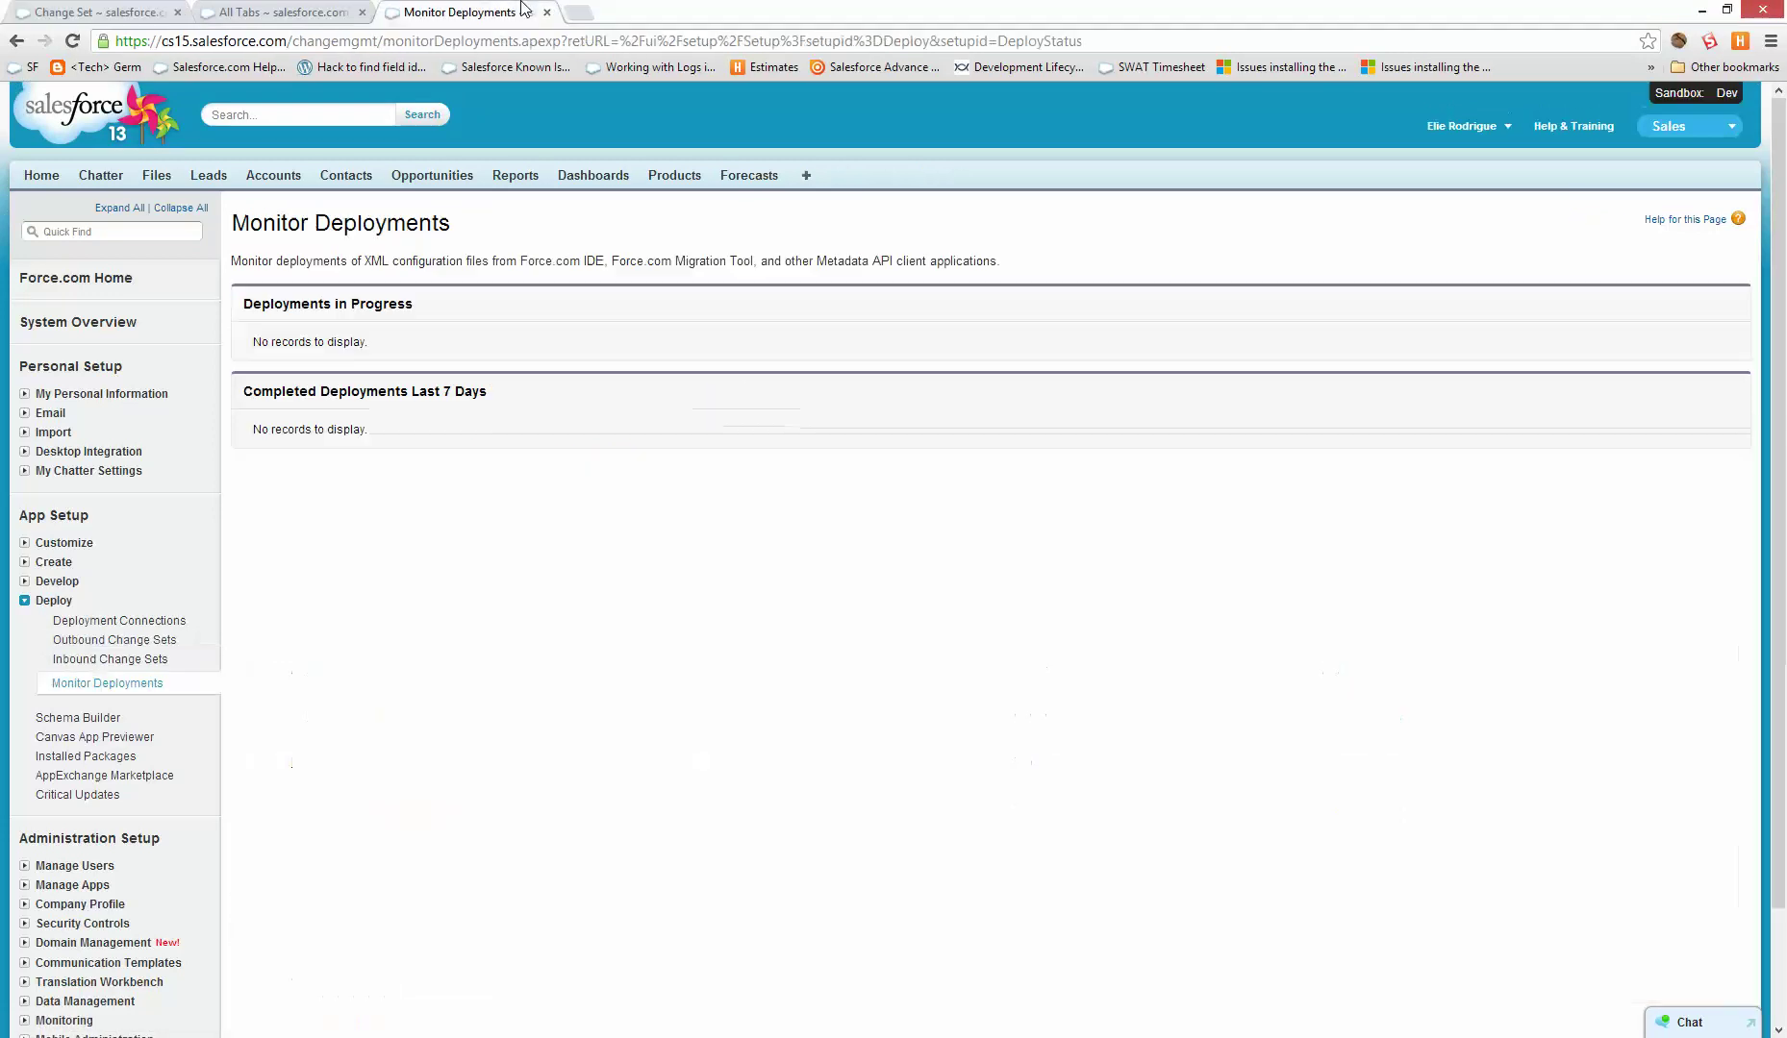
pyautogui.click(288, 11)
pyautogui.click(460, 12)
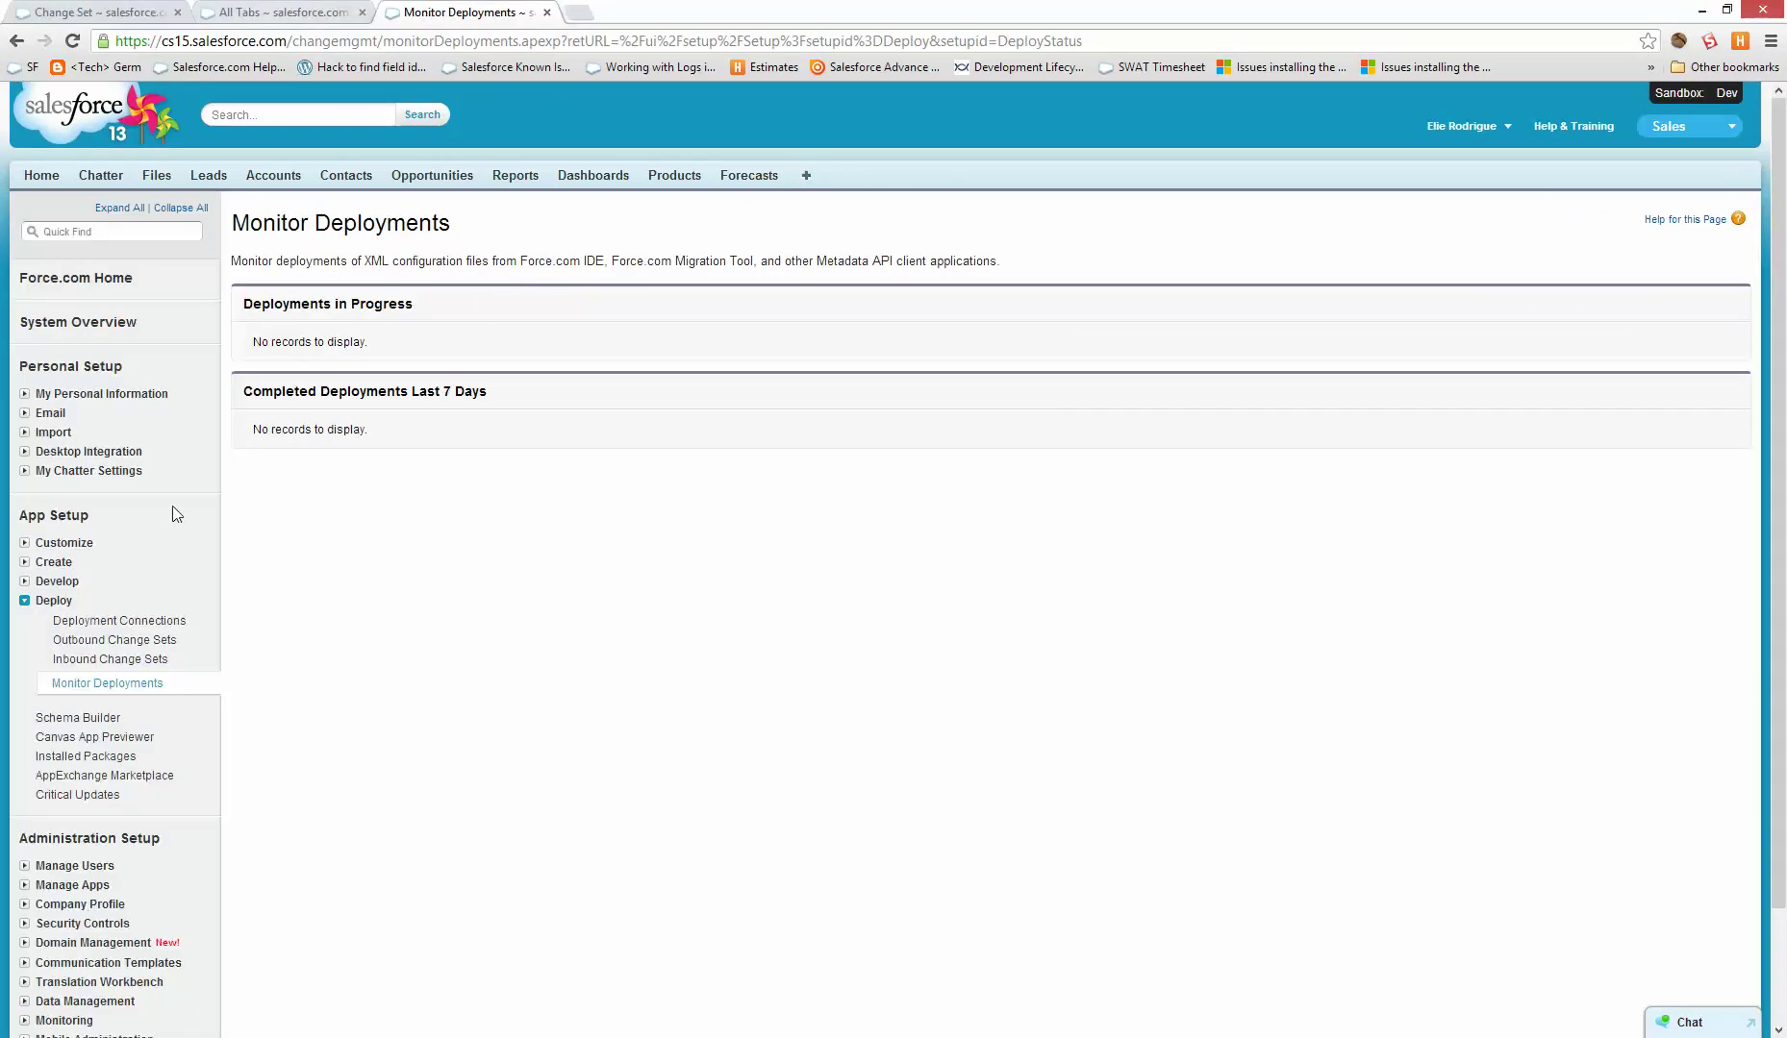
pyautogui.click(93, 662)
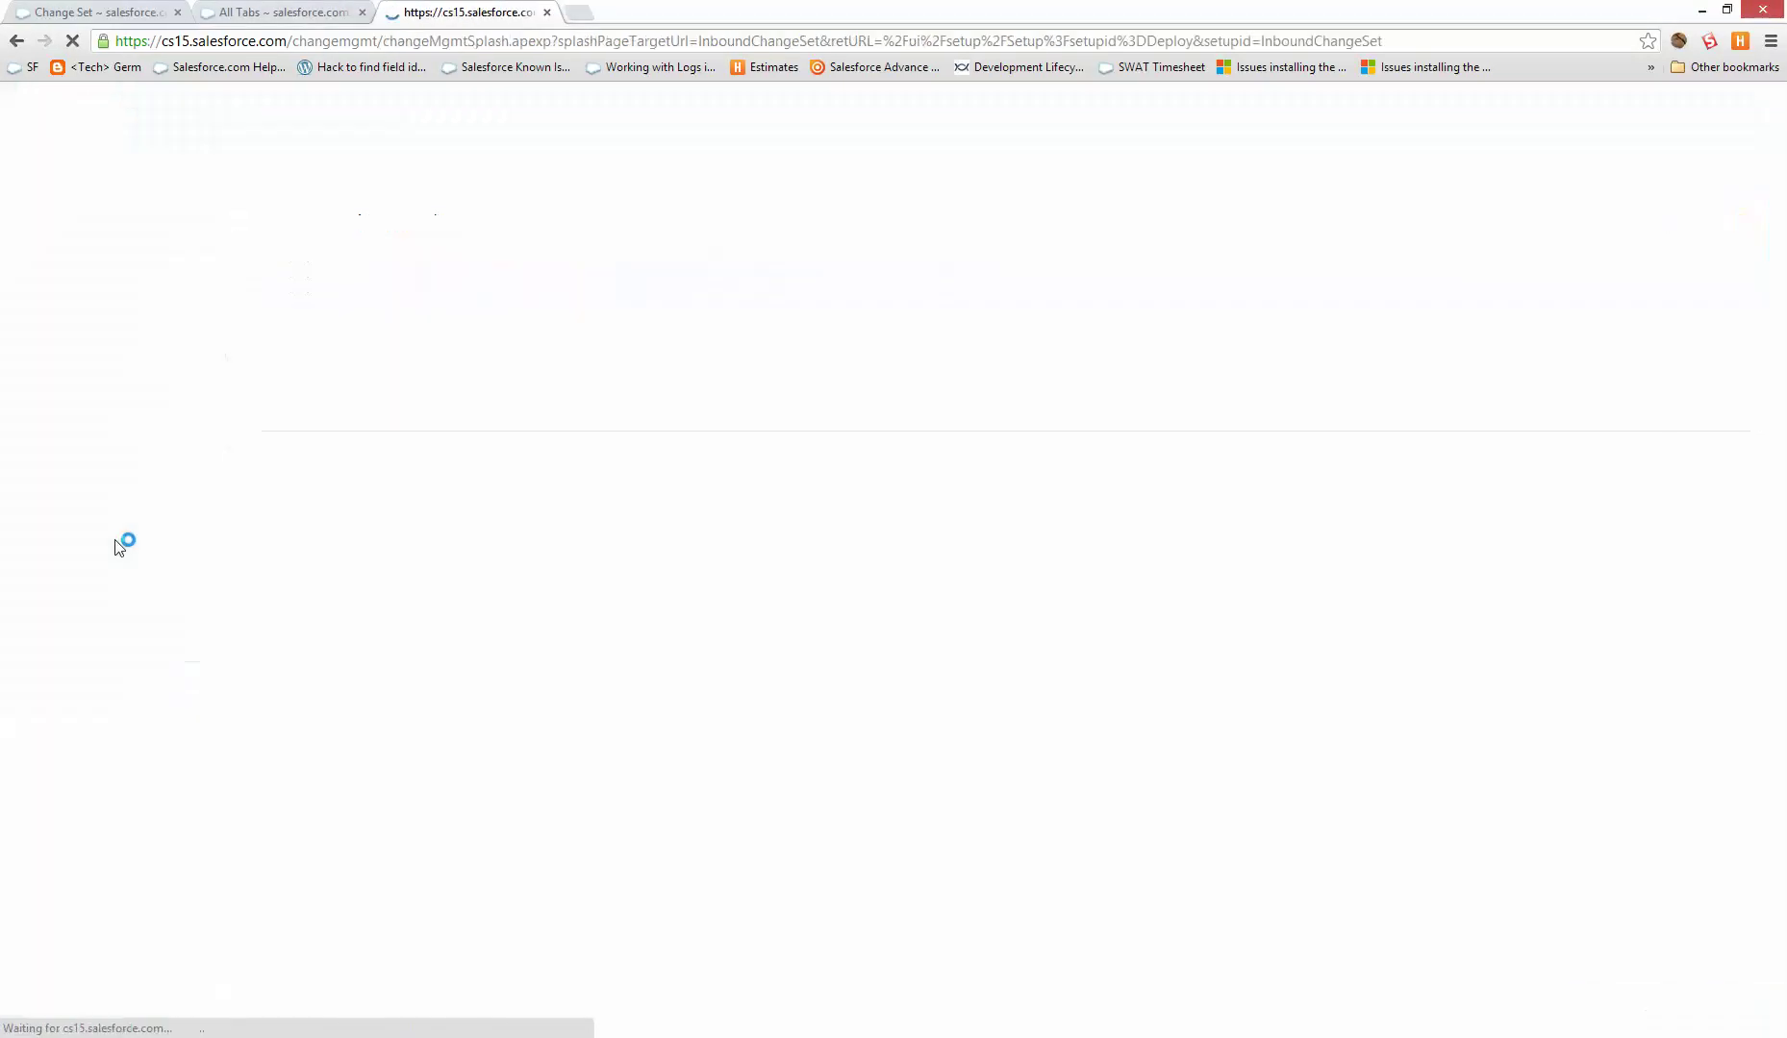
# - Inspect the sandbox's MyFirstCustomObject definition under Create > Objects
pyautogui.click(54, 562)
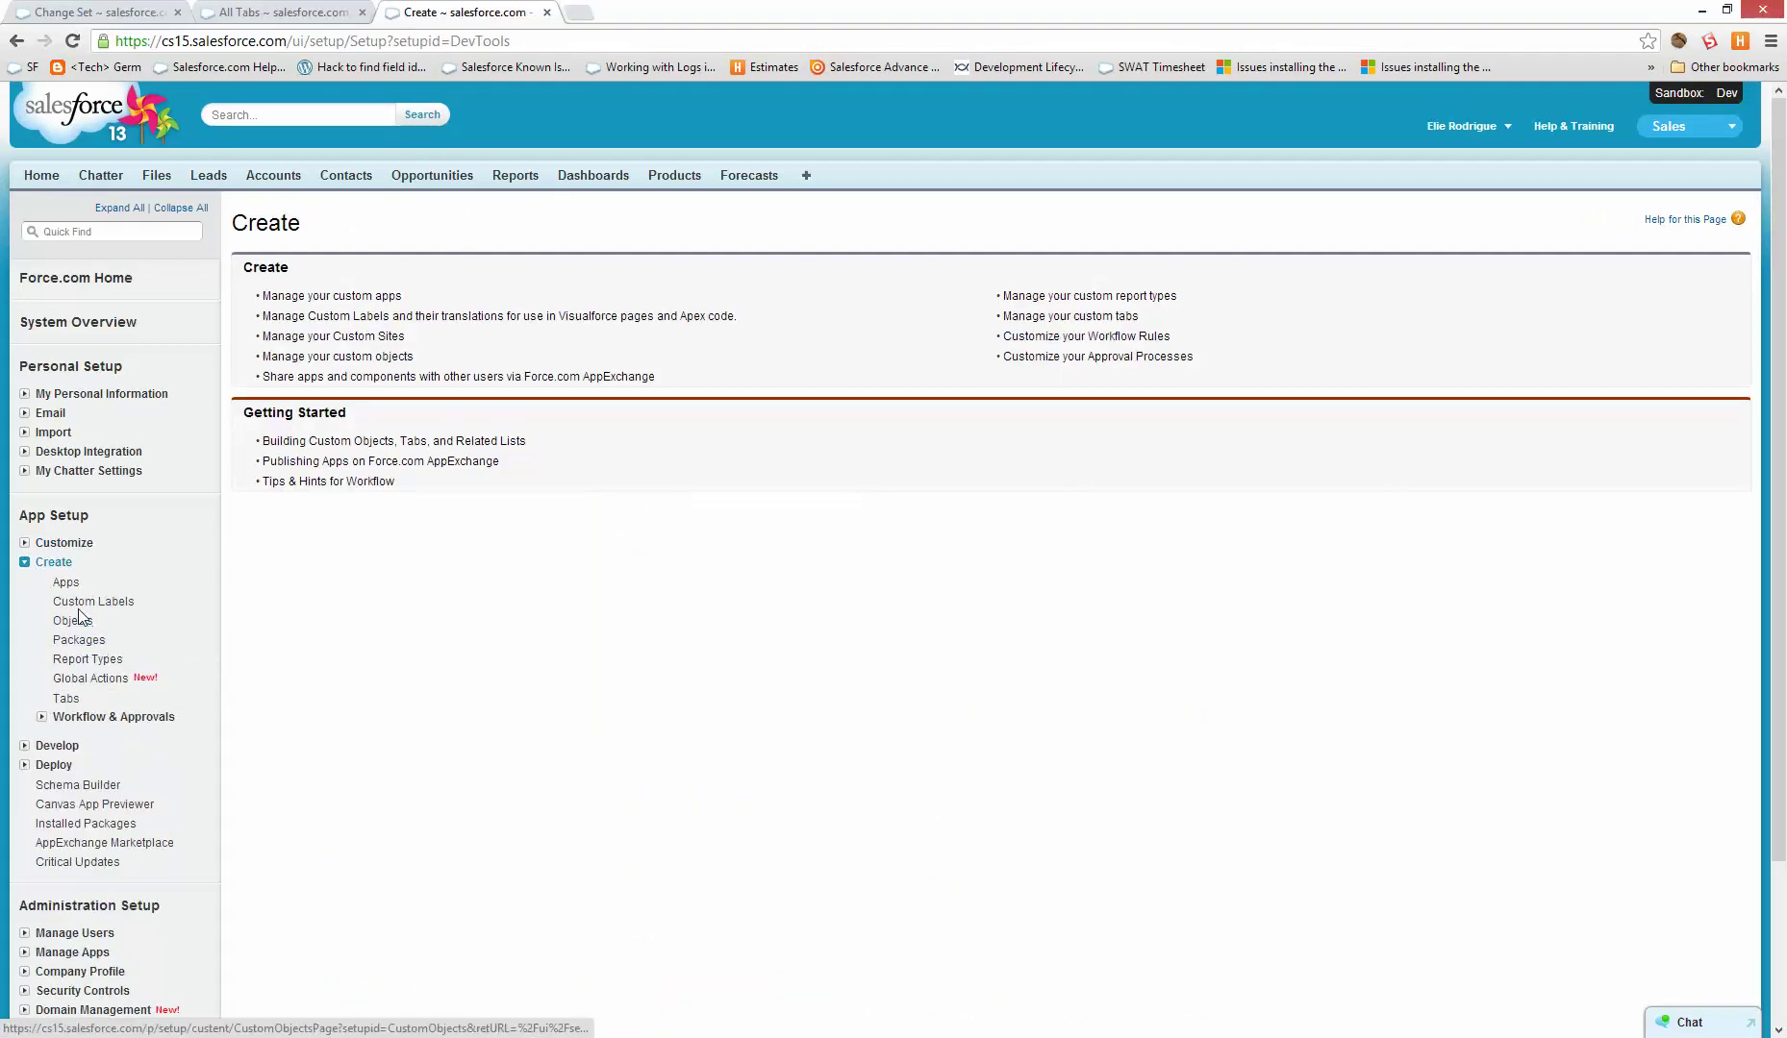
pyautogui.click(72, 620)
pyautogui.click(378, 461)
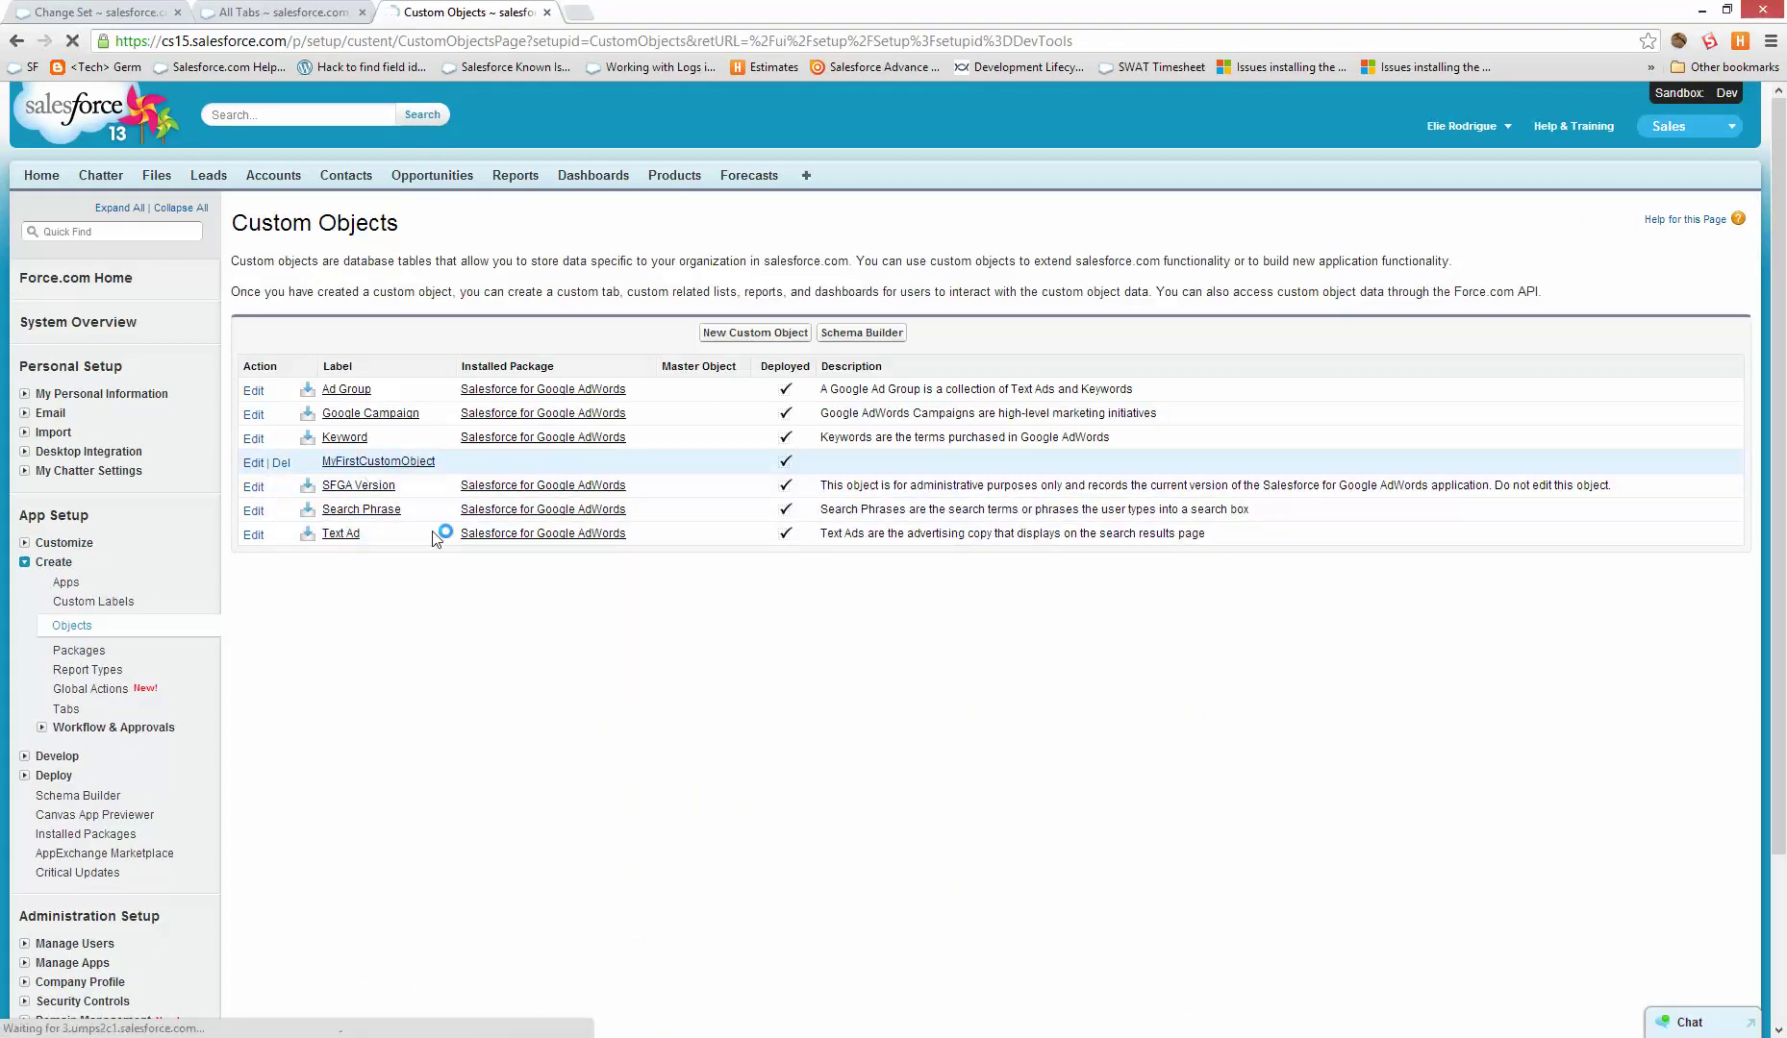
pyautogui.scroll(-1, 327, 846)
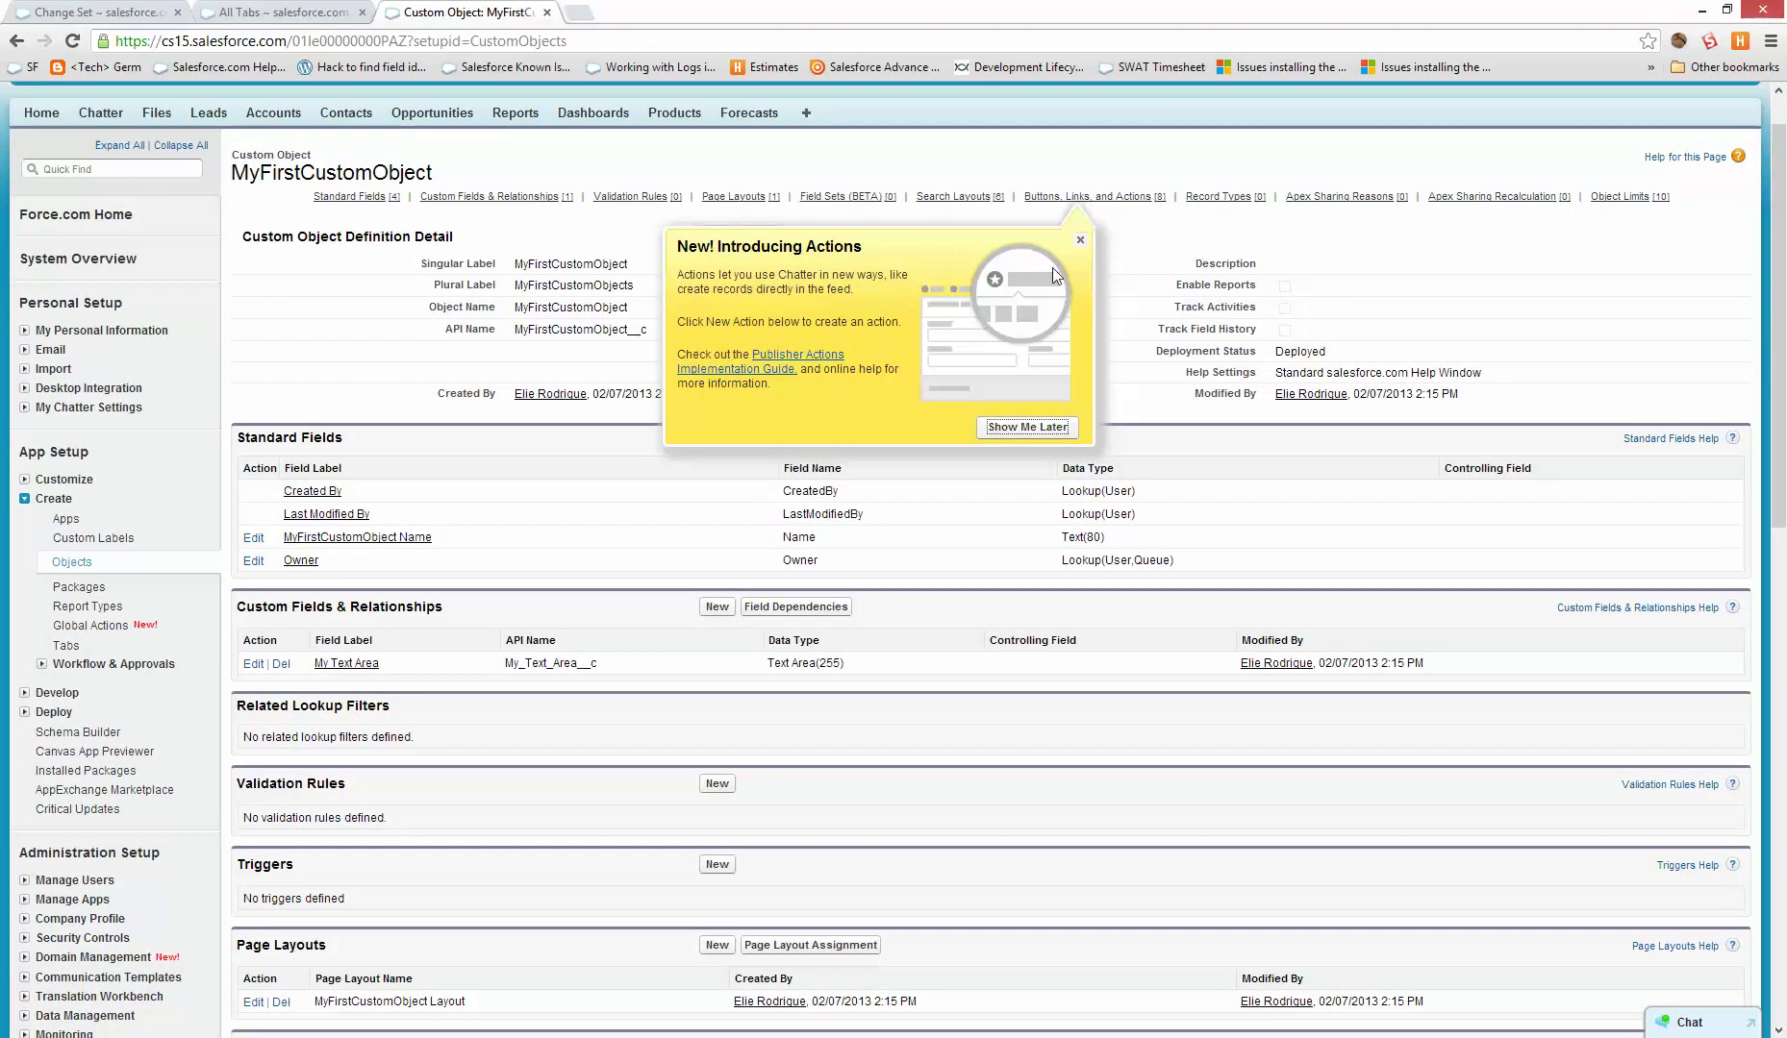
pyautogui.click(1080, 240)
pyautogui.scroll(-3, 540, 843)
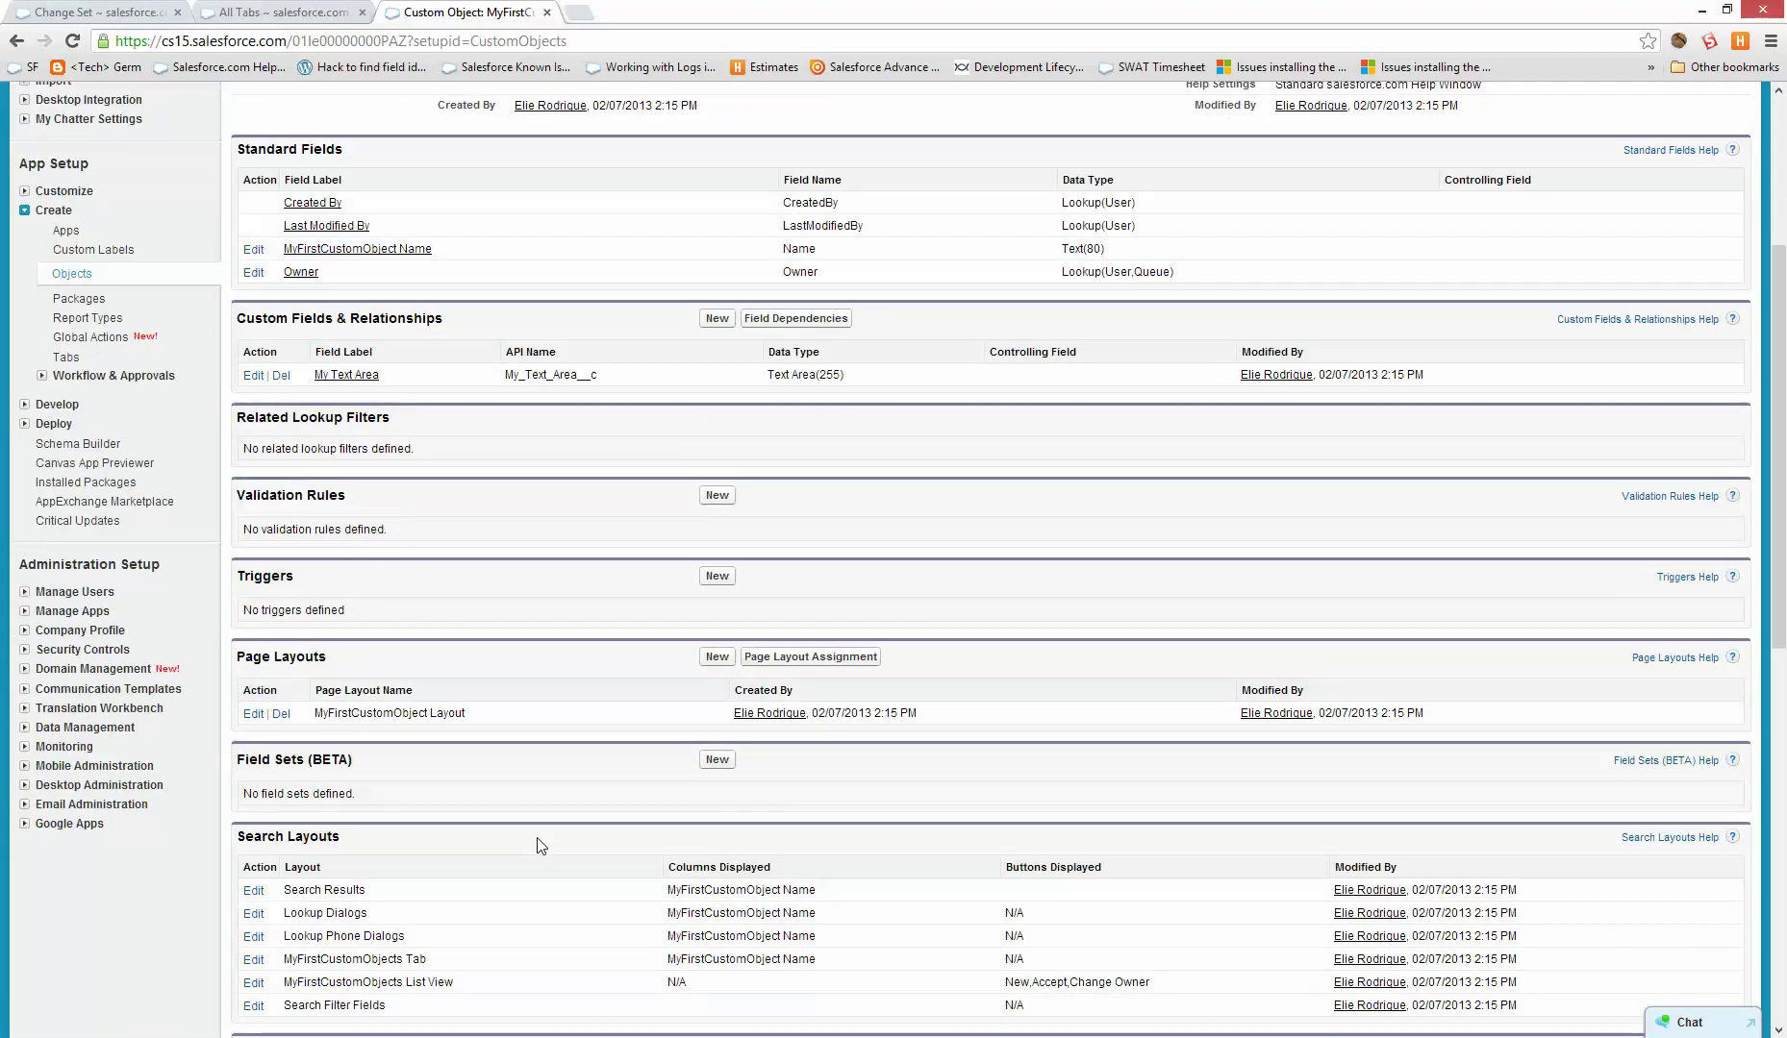
pyautogui.scroll(4, 540, 846)
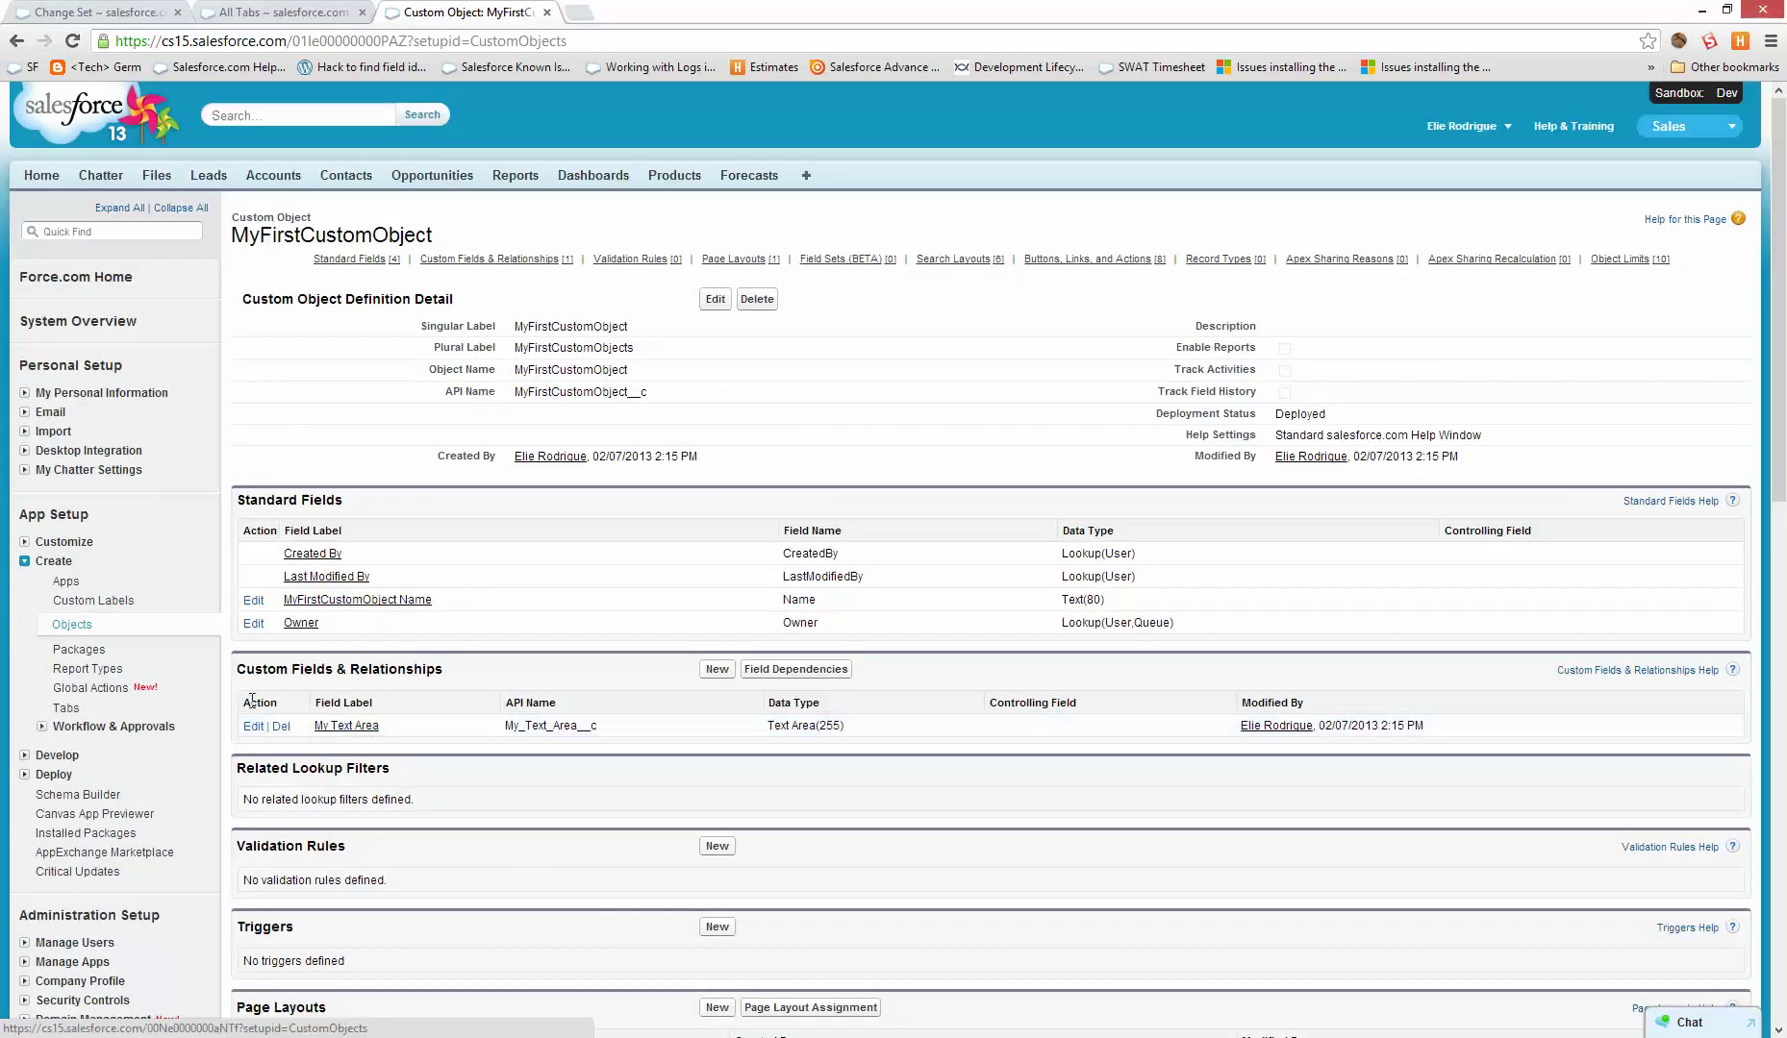
# - Review the Update Name workflow rule in the sandbox's Workflow Rules list
pyautogui.click(101, 727)
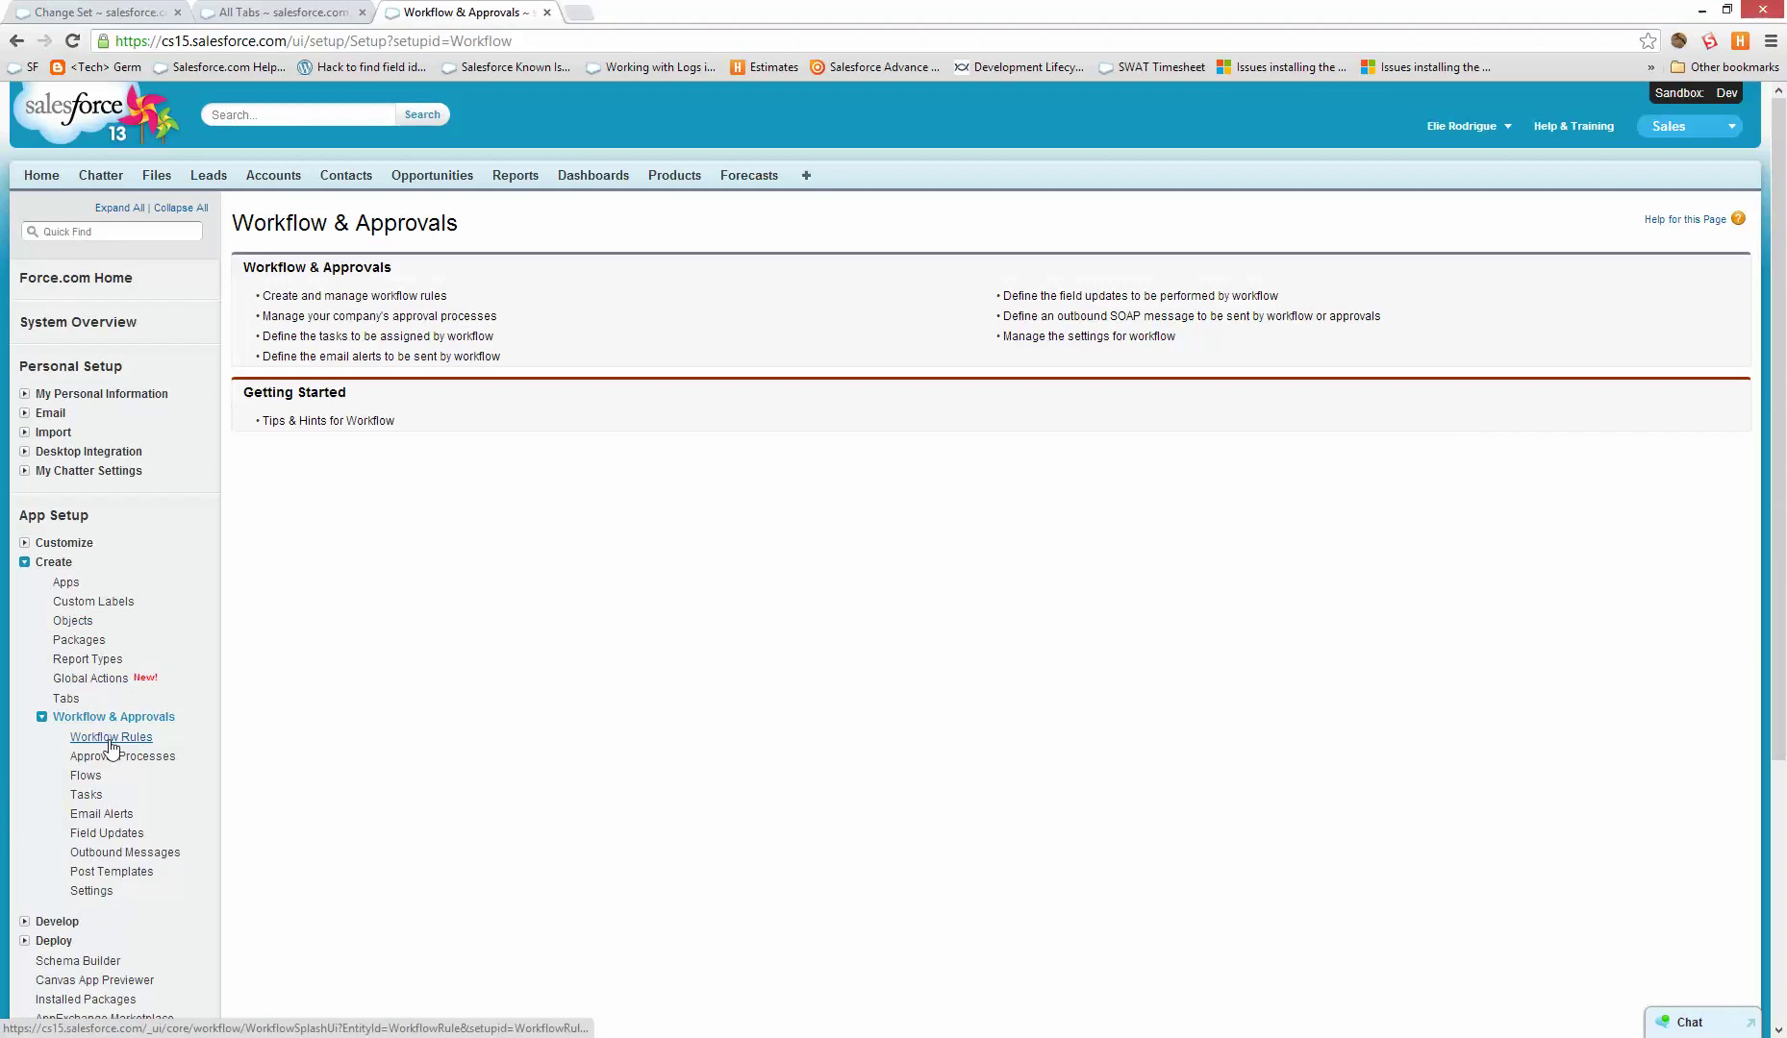
pyautogui.click(106, 738)
pyautogui.click(280, 720)
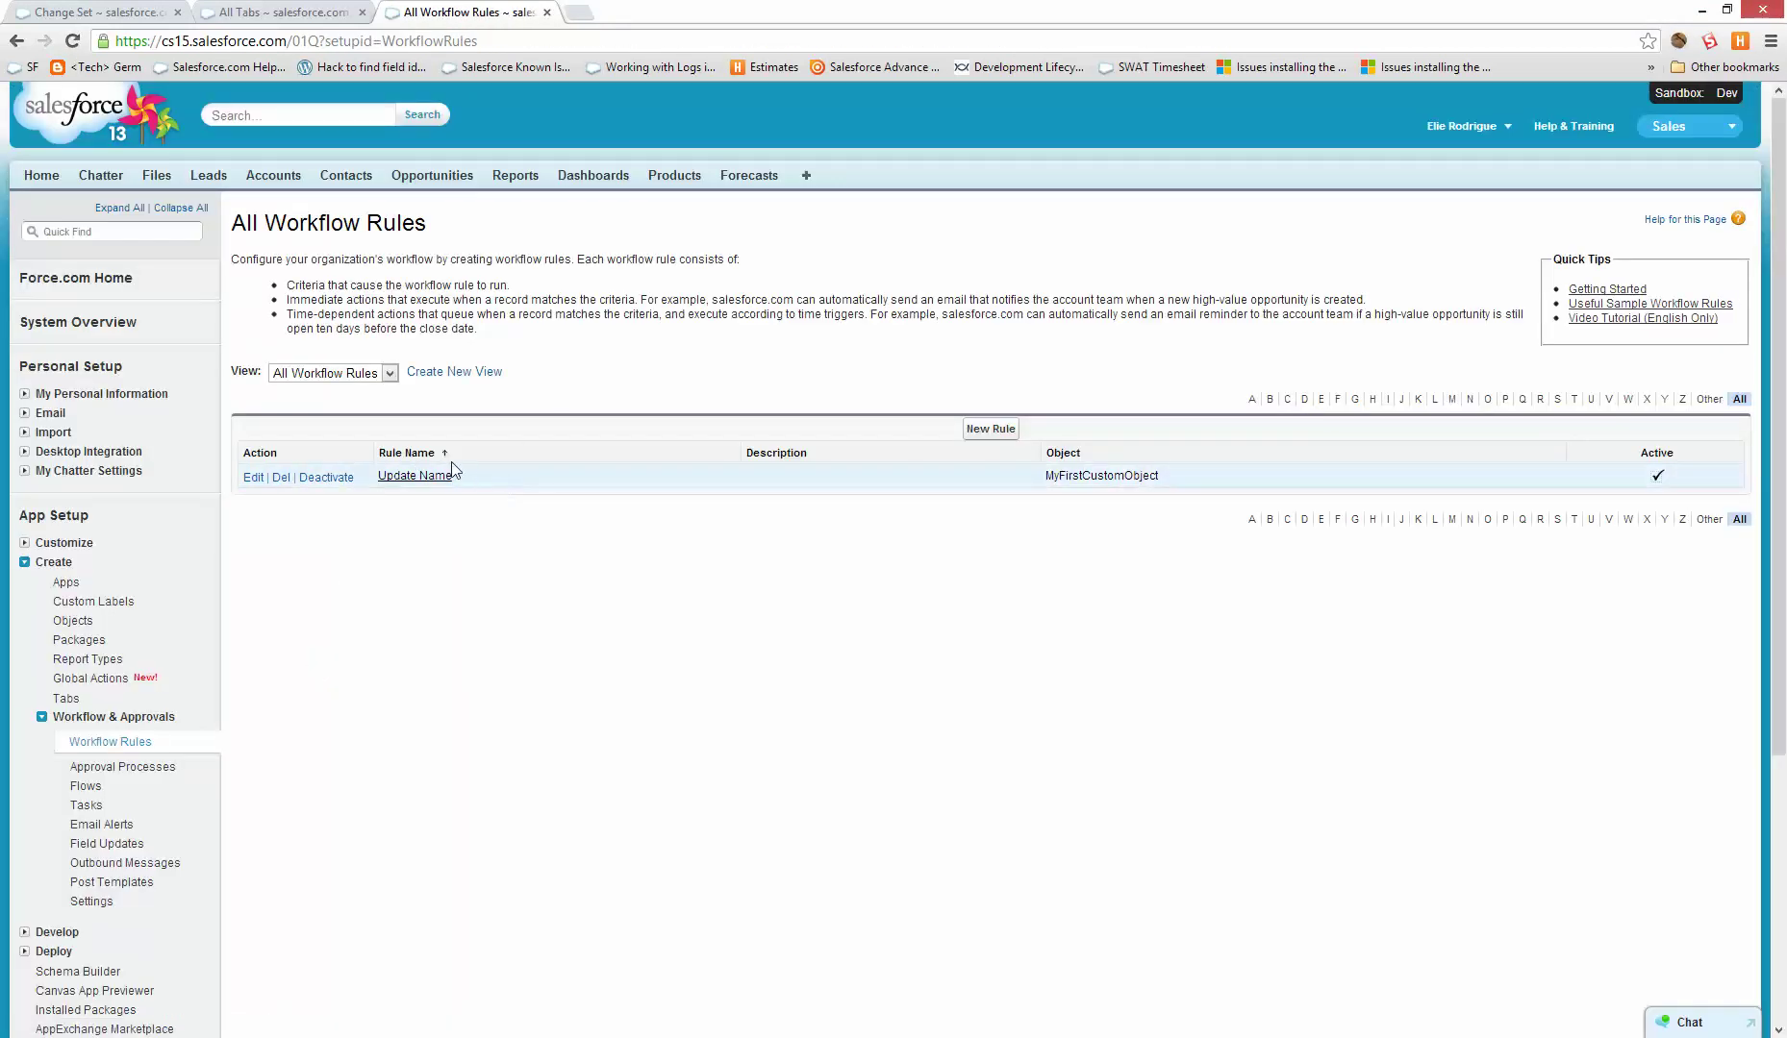
pyautogui.moveTo(454, 471); pyautogui.dragTo(438, 492)
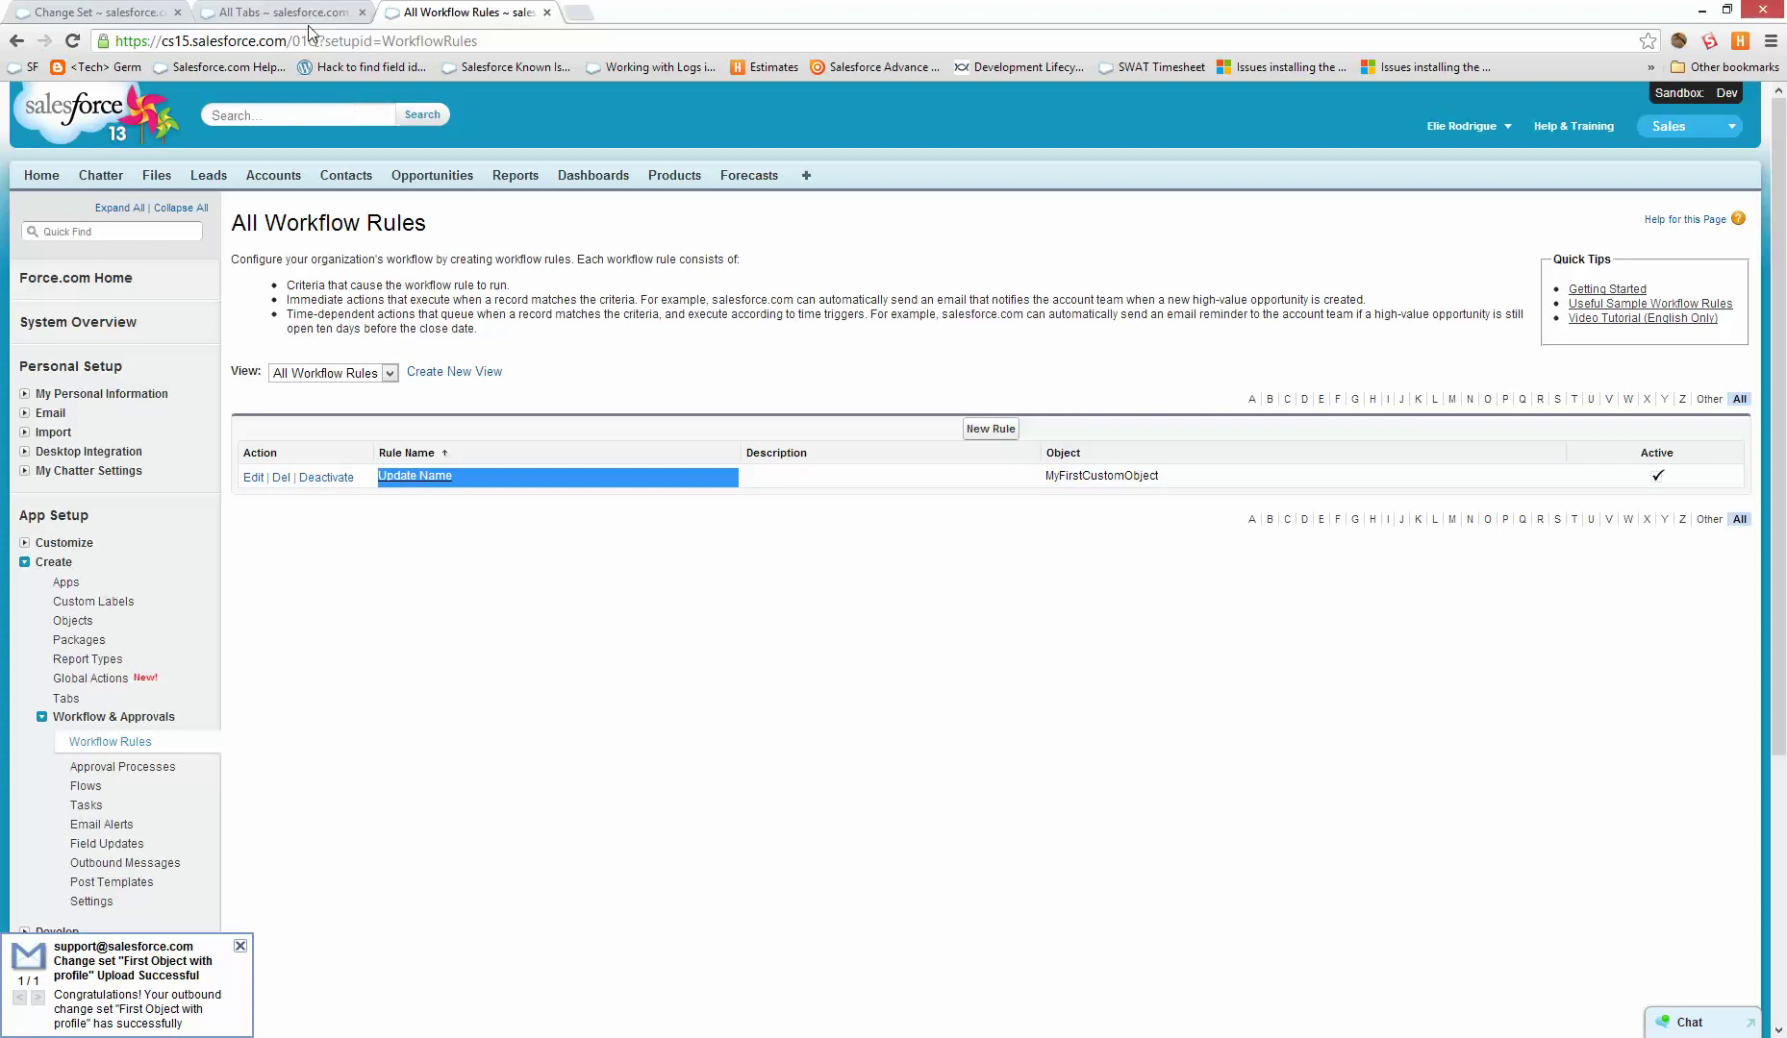
pyautogui.scroll(-4, 183, 772)
pyautogui.scroll(4, 583, 525)
pyautogui.click(806, 175)
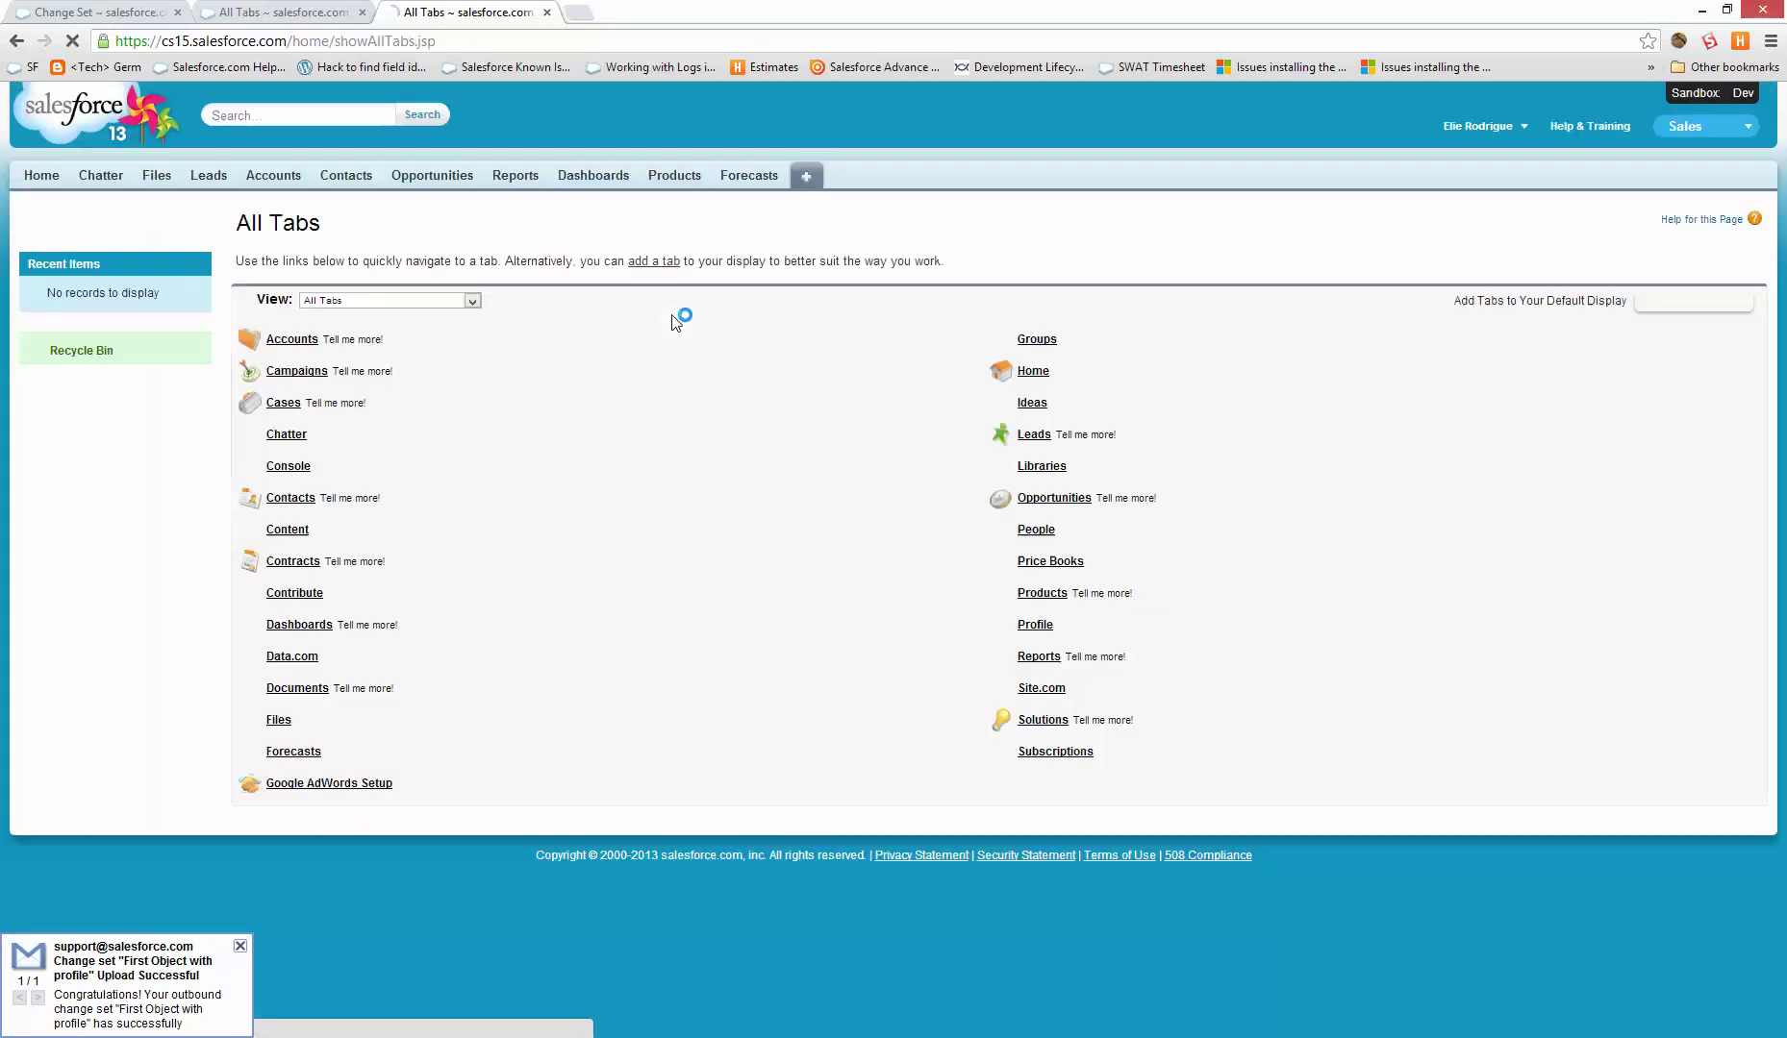
pyautogui.hotkey('alt', 'Left')
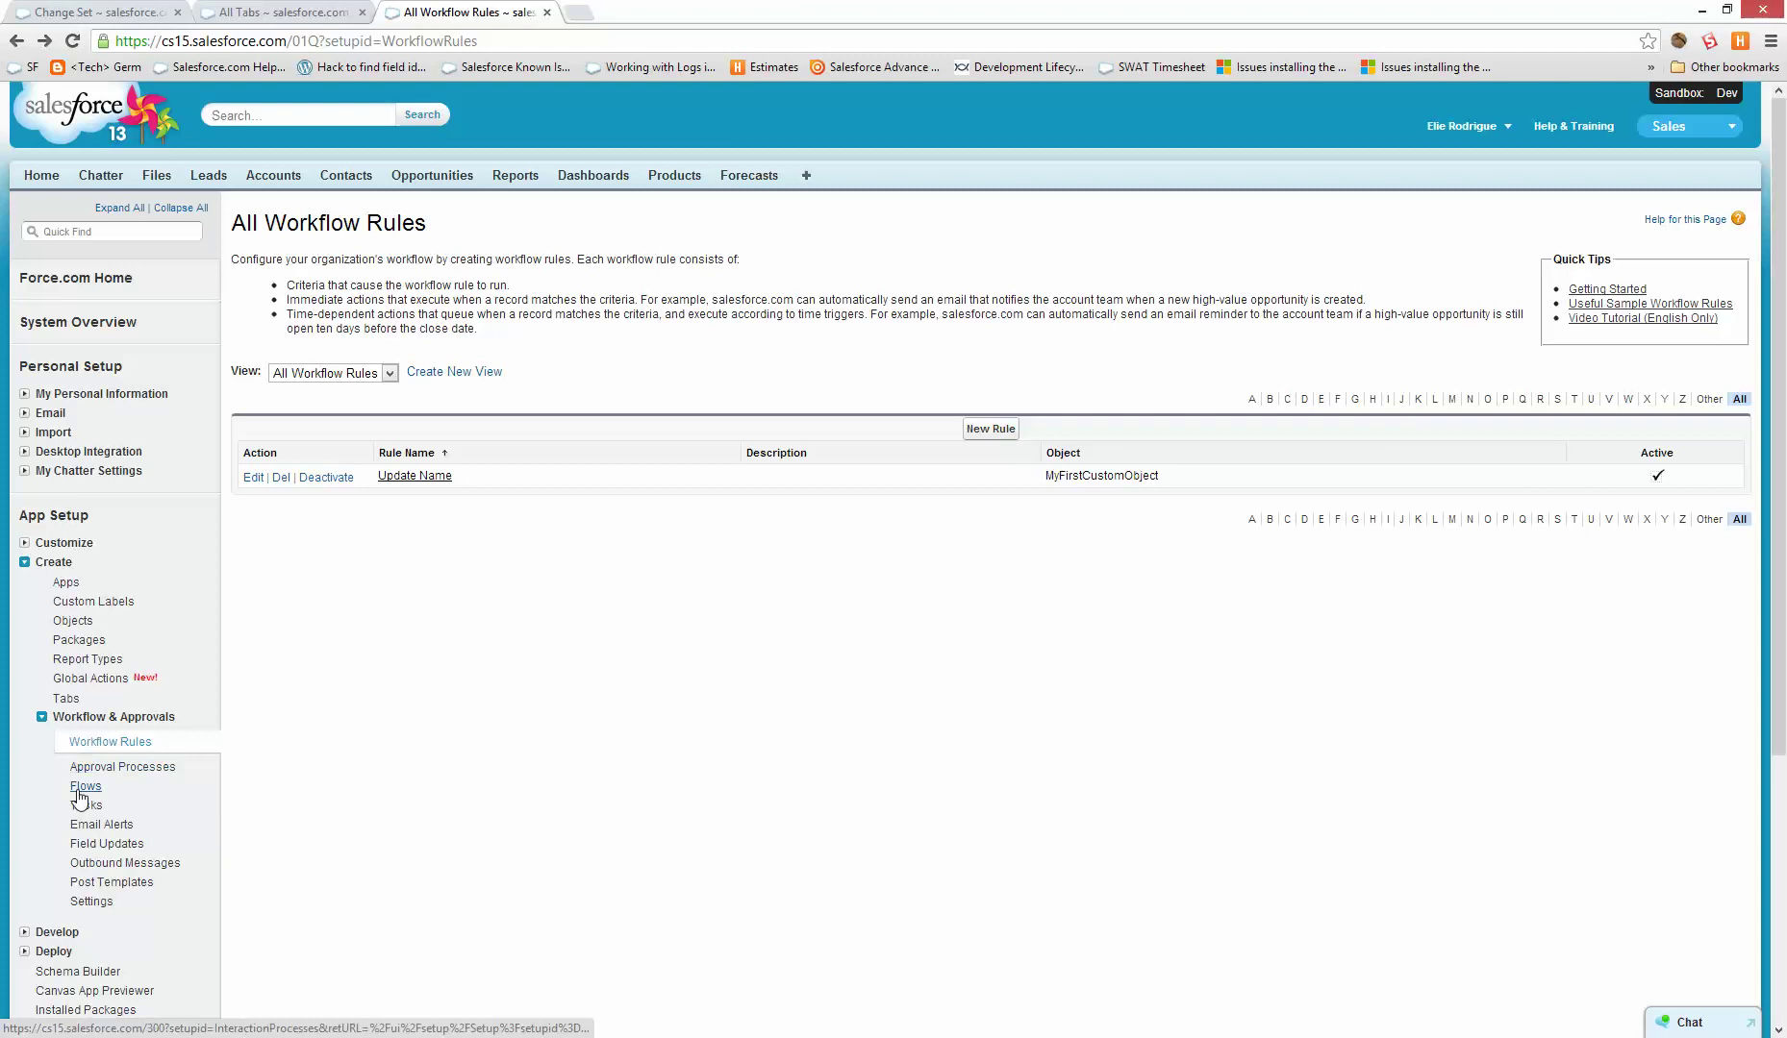
# - Inspect the MyFirstCustomObjects tab definition, then go to the user's own profile page
pyautogui.click(69, 701)
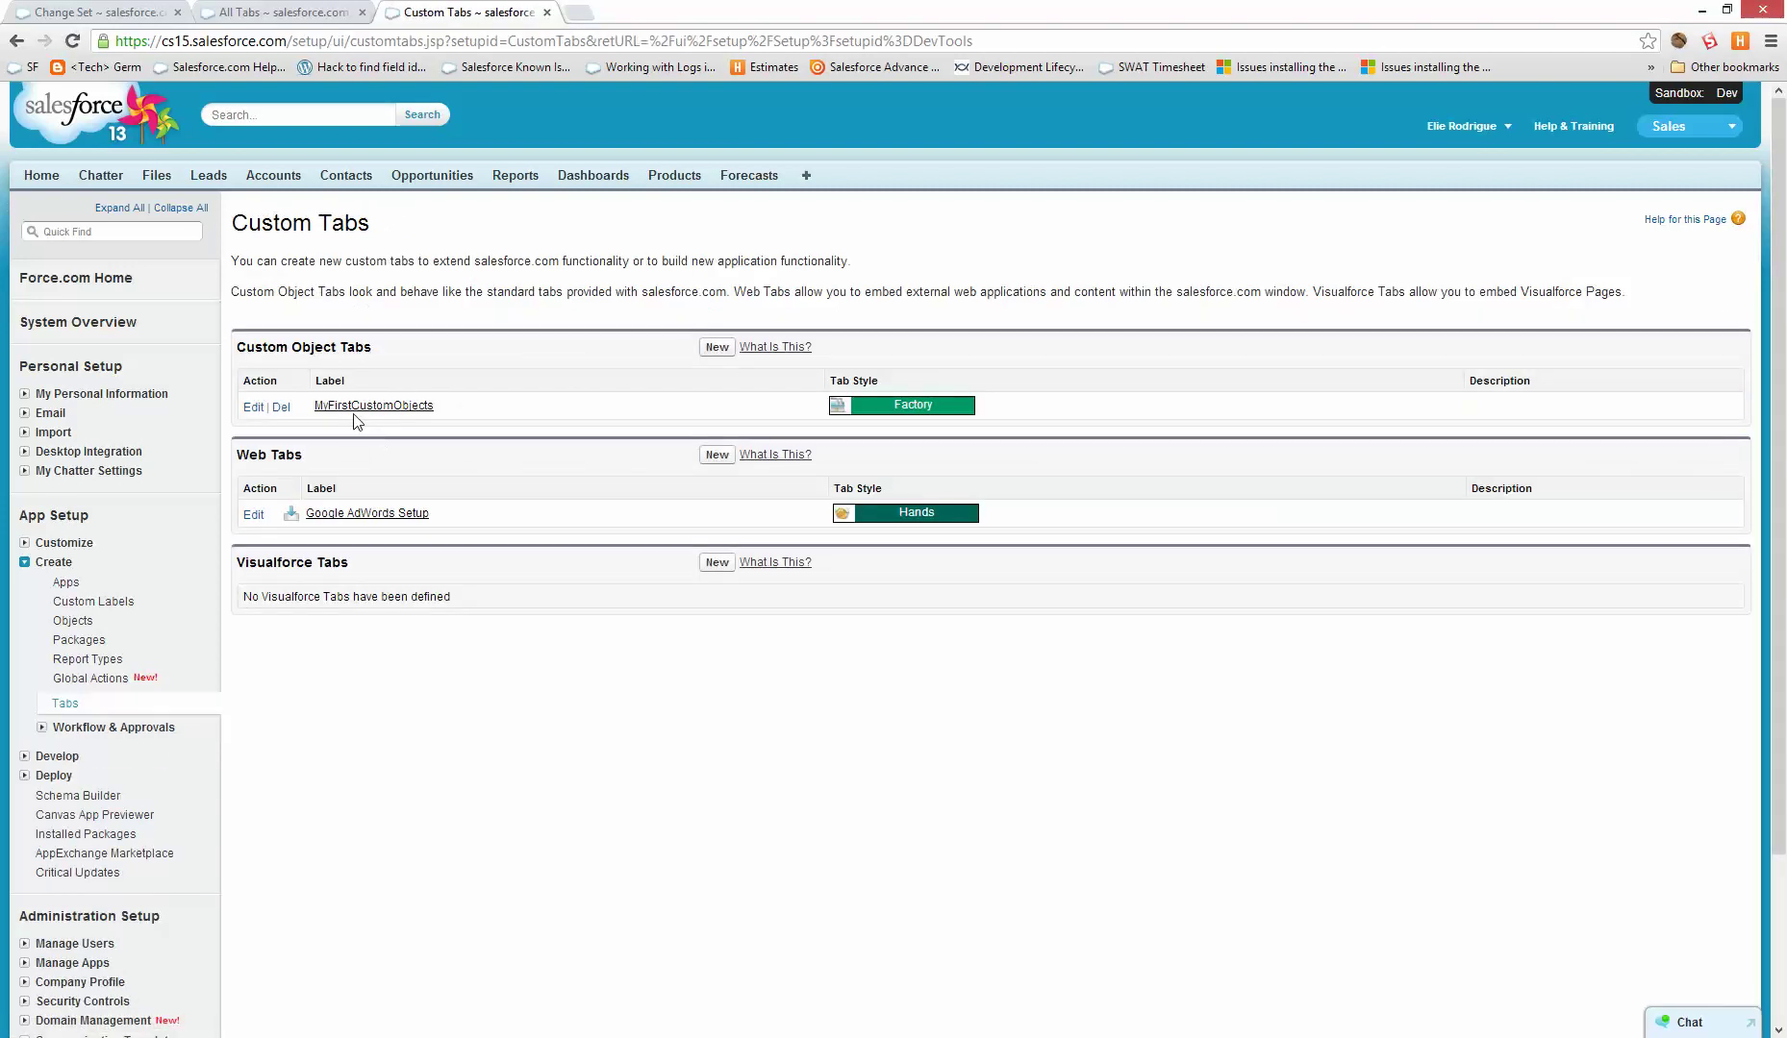
pyautogui.click(344, 406)
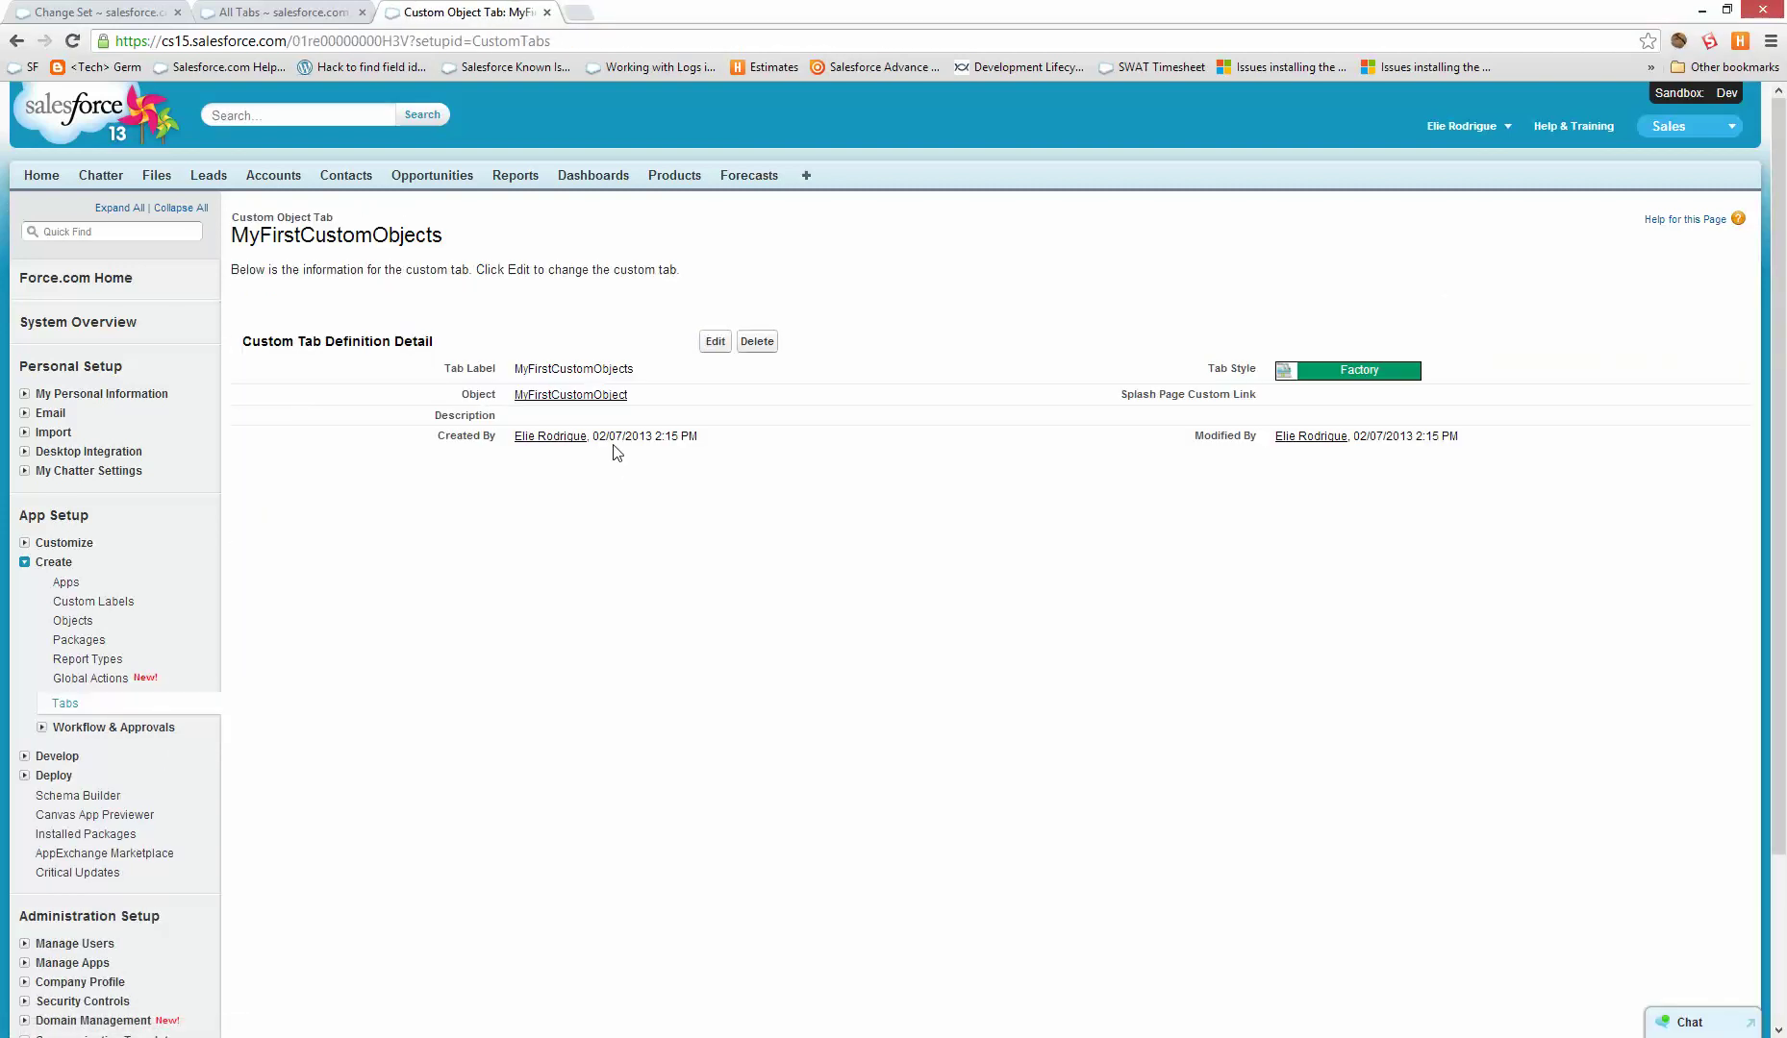
pyautogui.click(1461, 126)
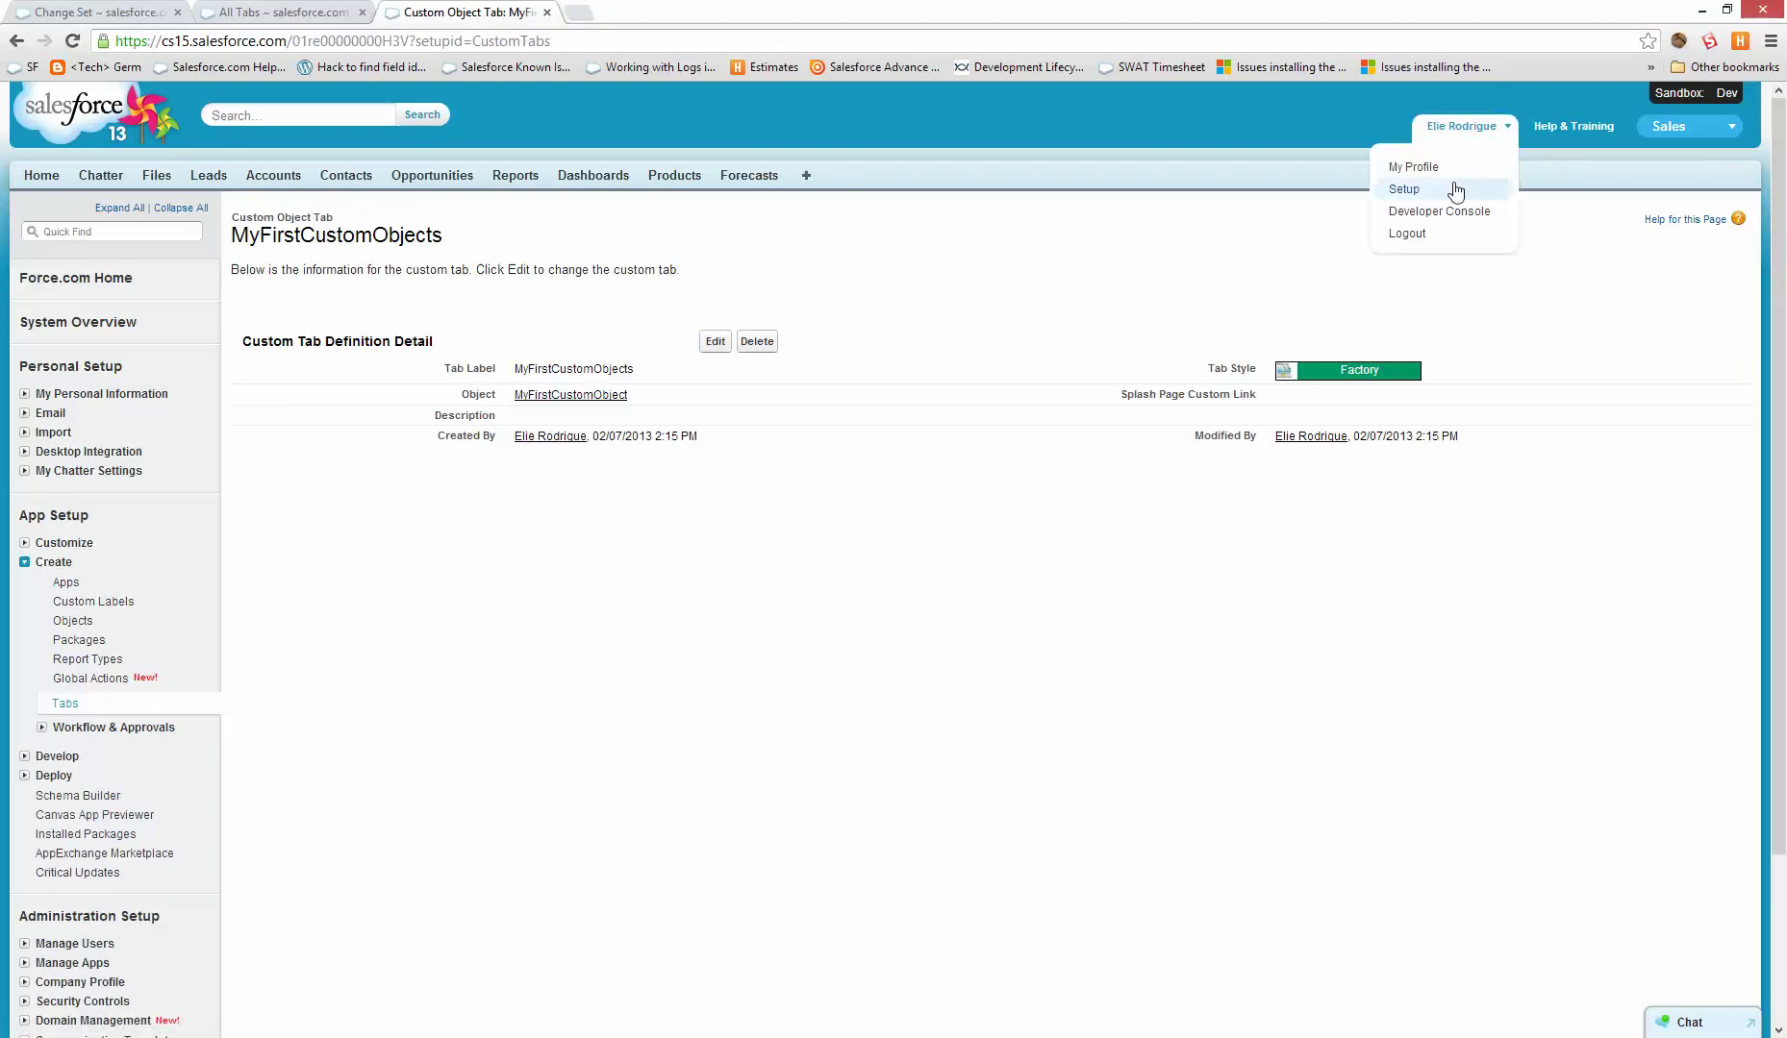
pyautogui.click(1406, 183)
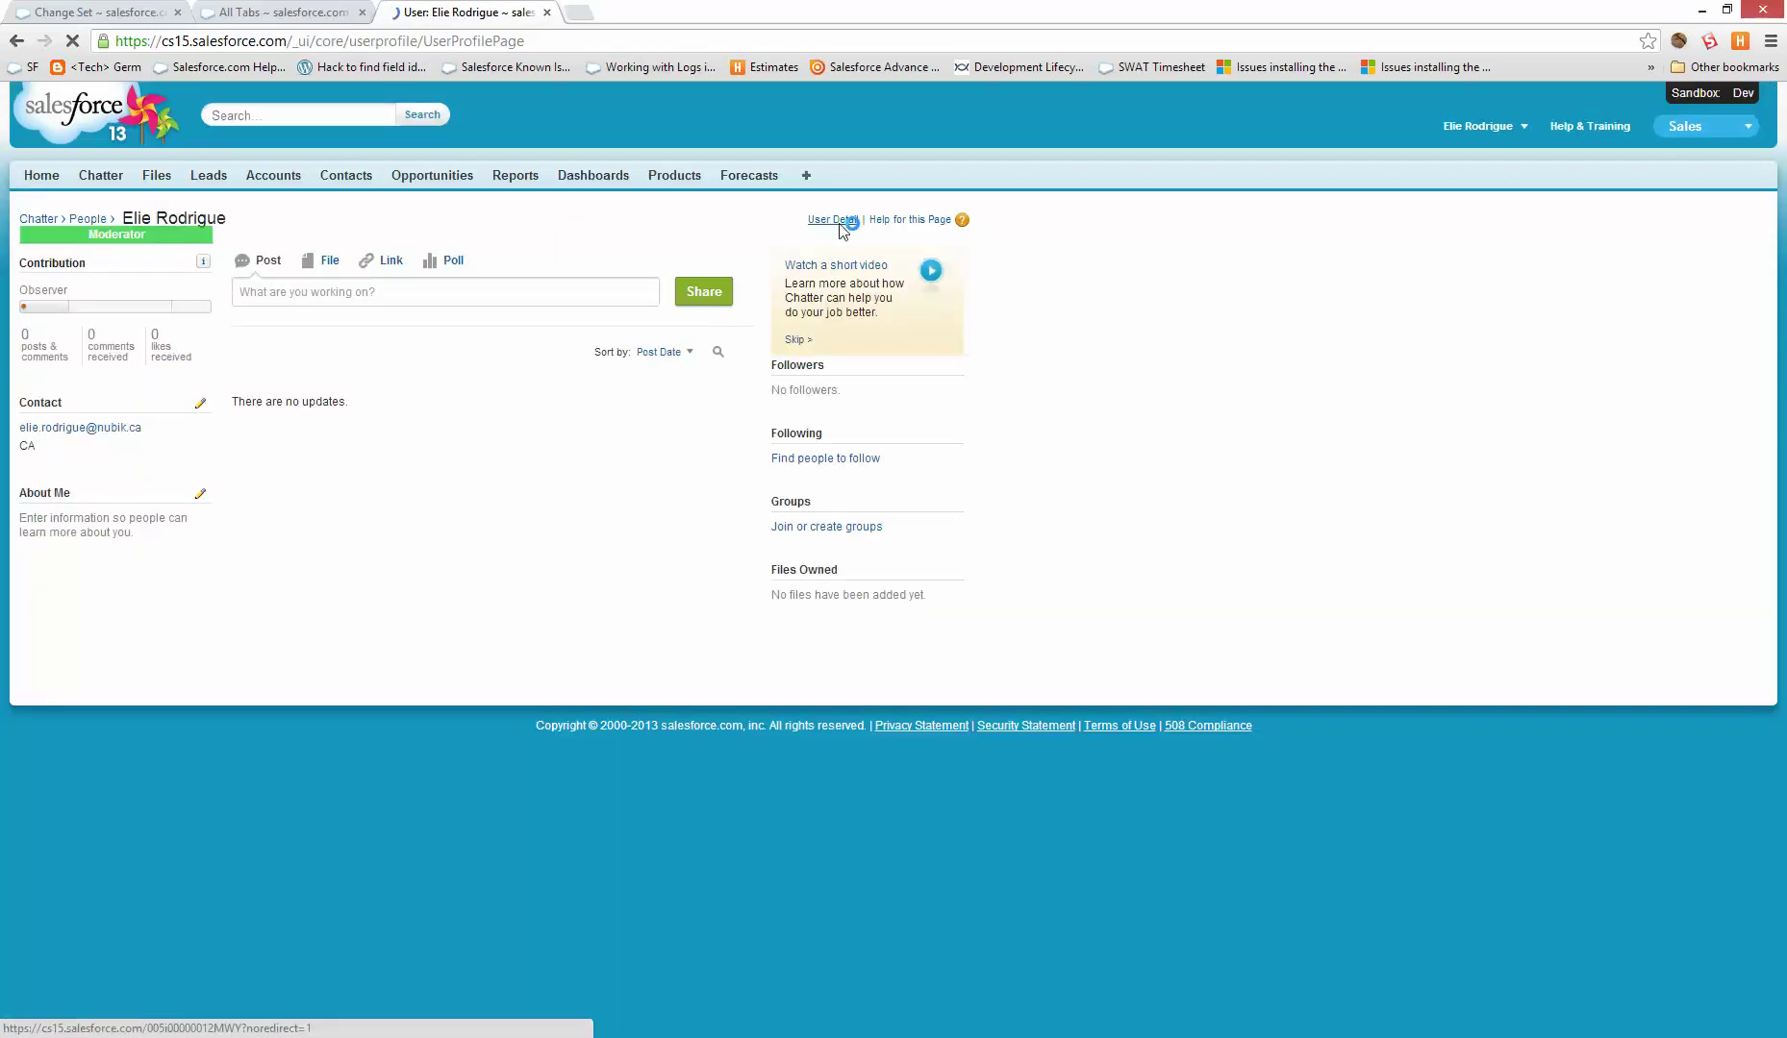
# - Search the System Administrator profile for 'tab' and confirm MyFirstCustomObjects is Tab Hidden
pyautogui.click(833, 220)
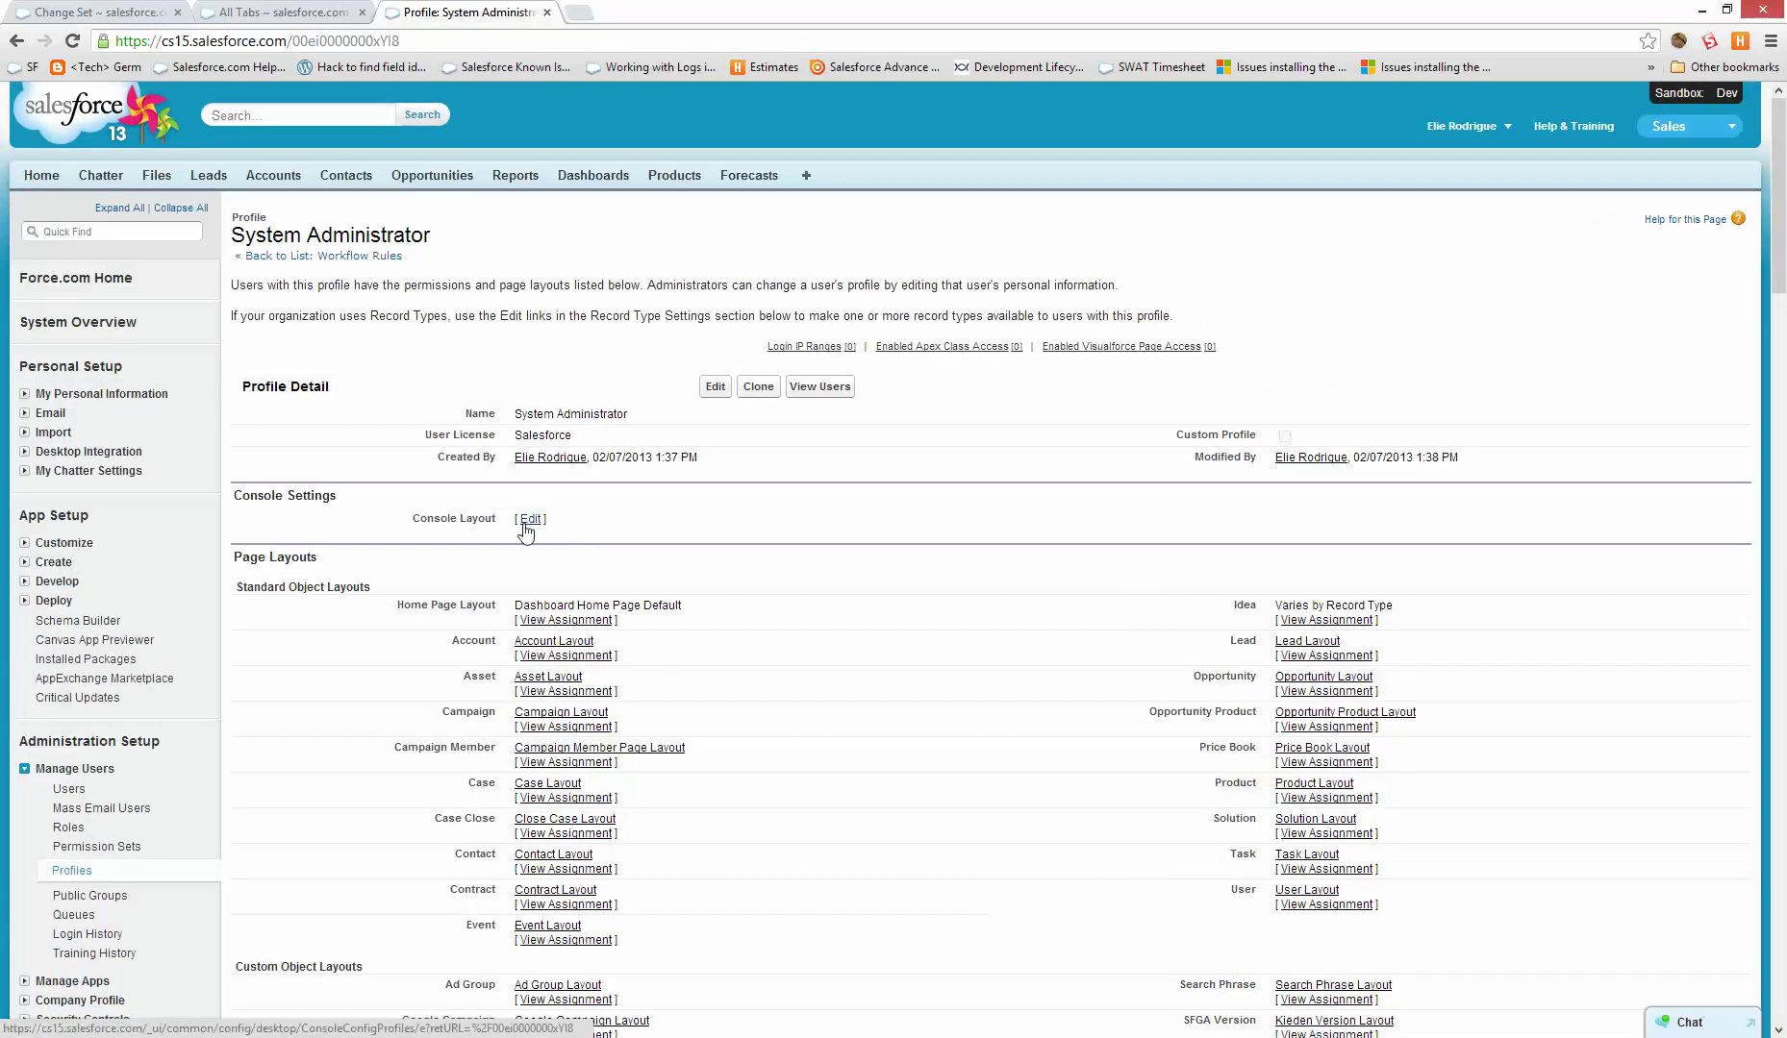
pyautogui.hotkey('ctrl', 'f')
pyautogui.write('tab')
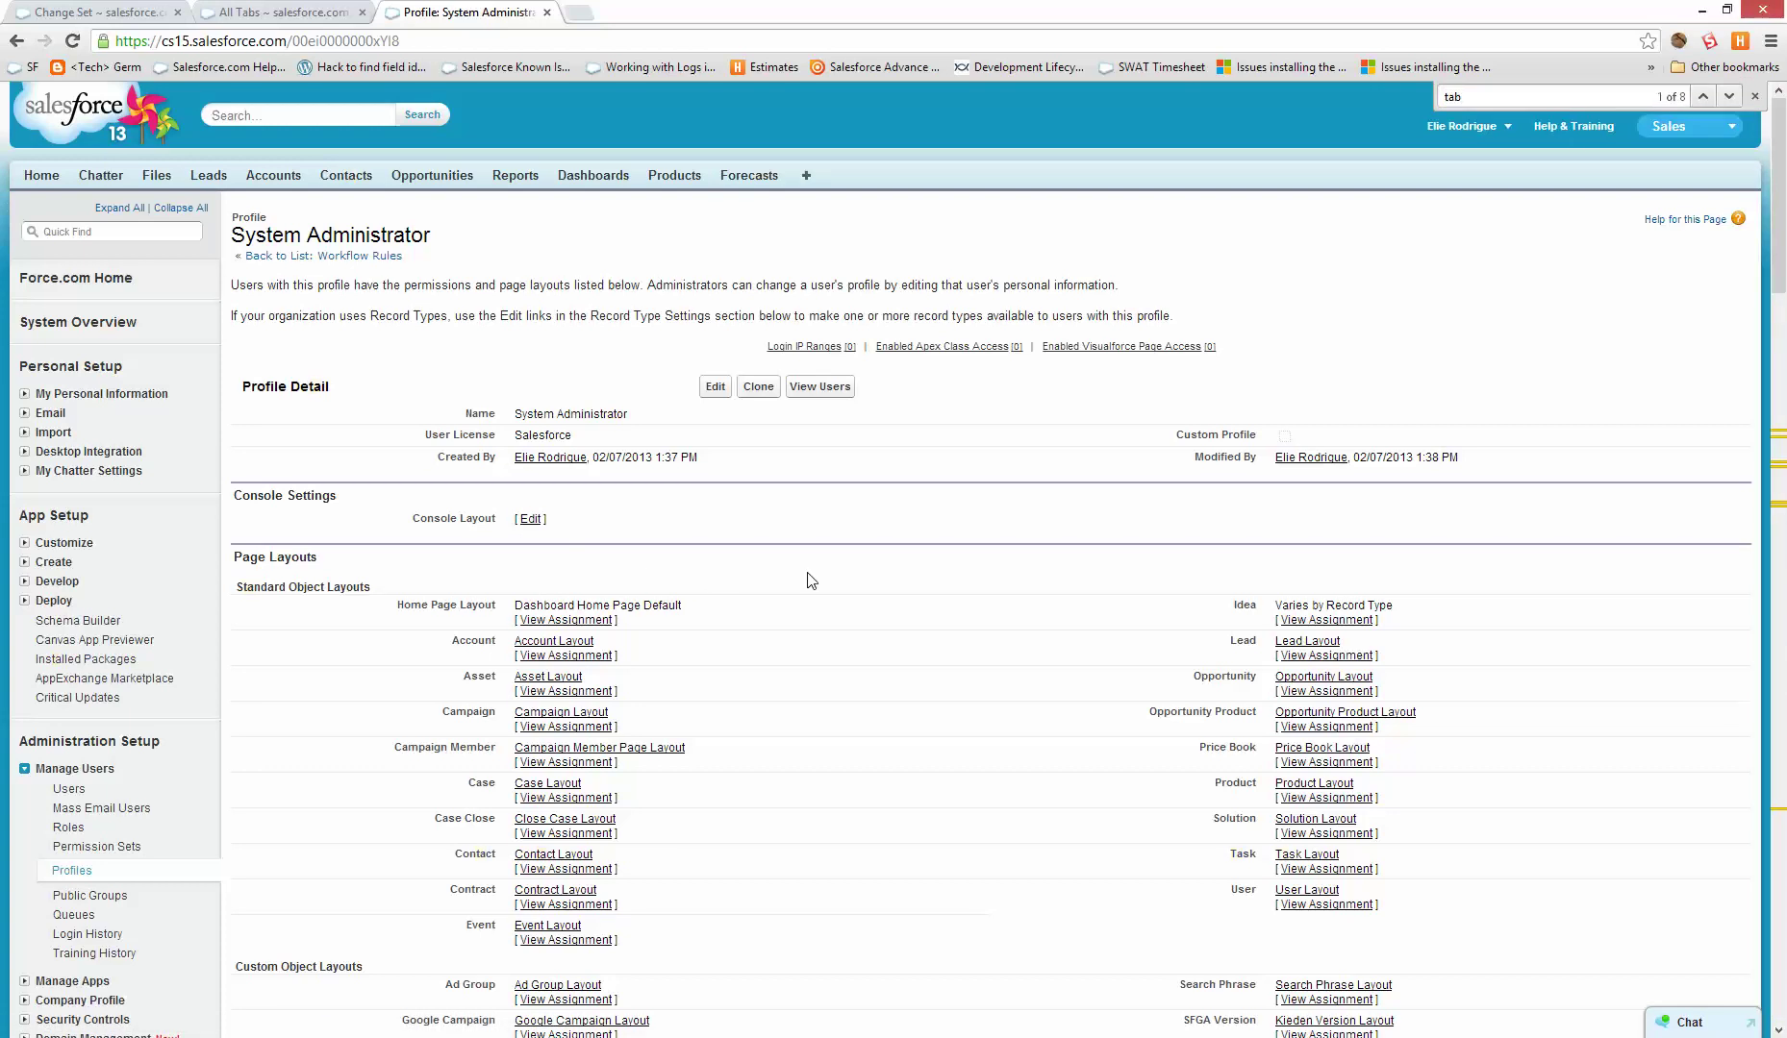
pyautogui.hotkey('ctrl', 'a')
pyautogui.write('my fir')
pyautogui.write('tab')
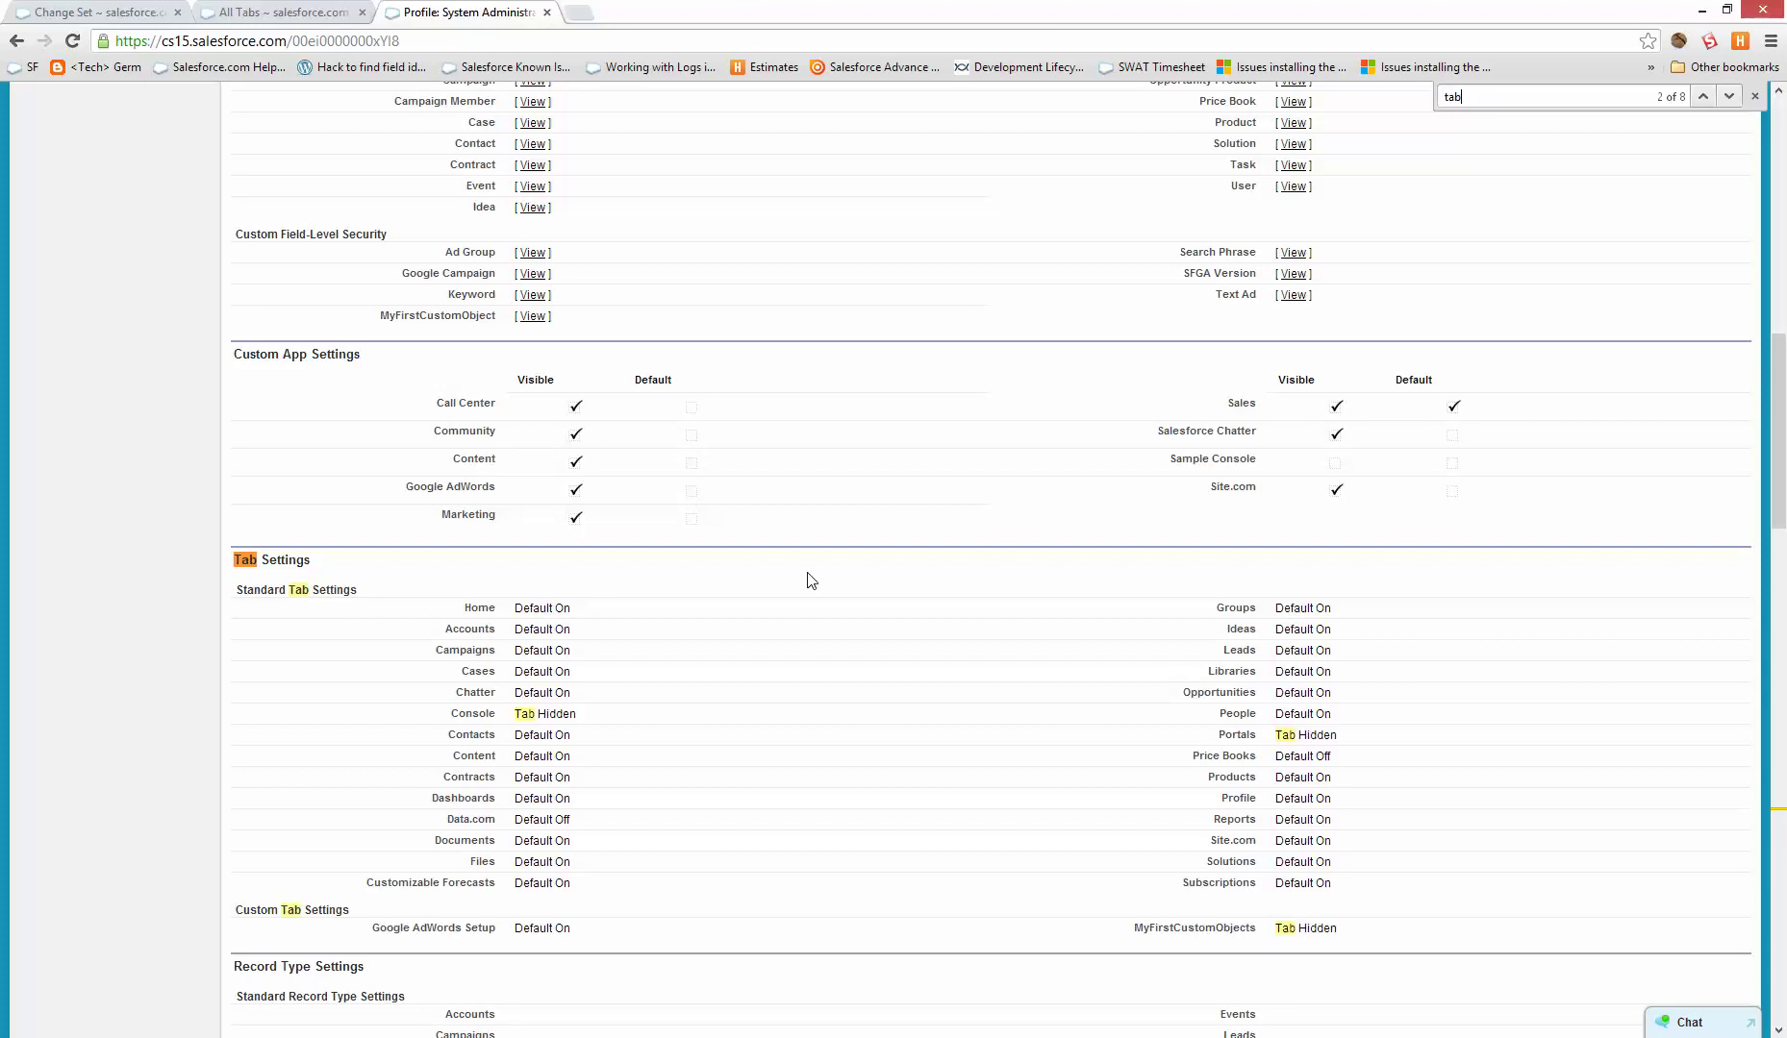
pyautogui.moveTo(1313, 925); pyautogui.dragTo(1134, 928)
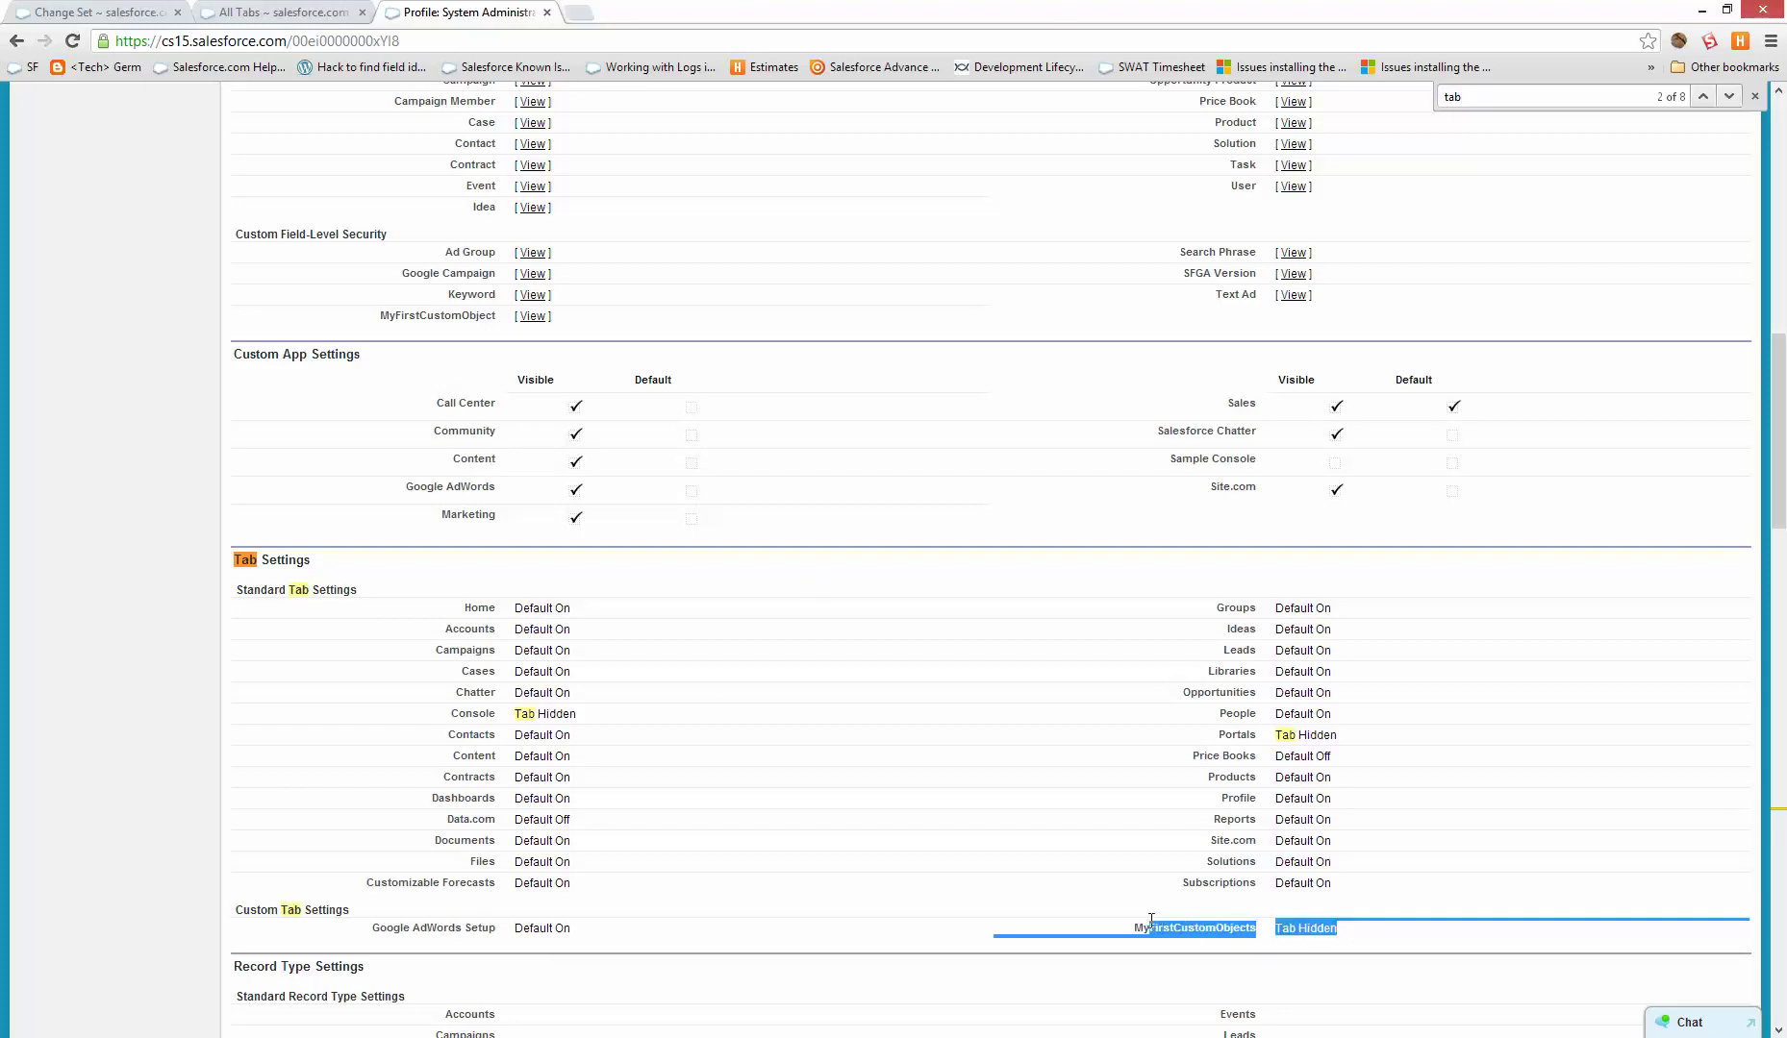
pyautogui.click(358, 9)
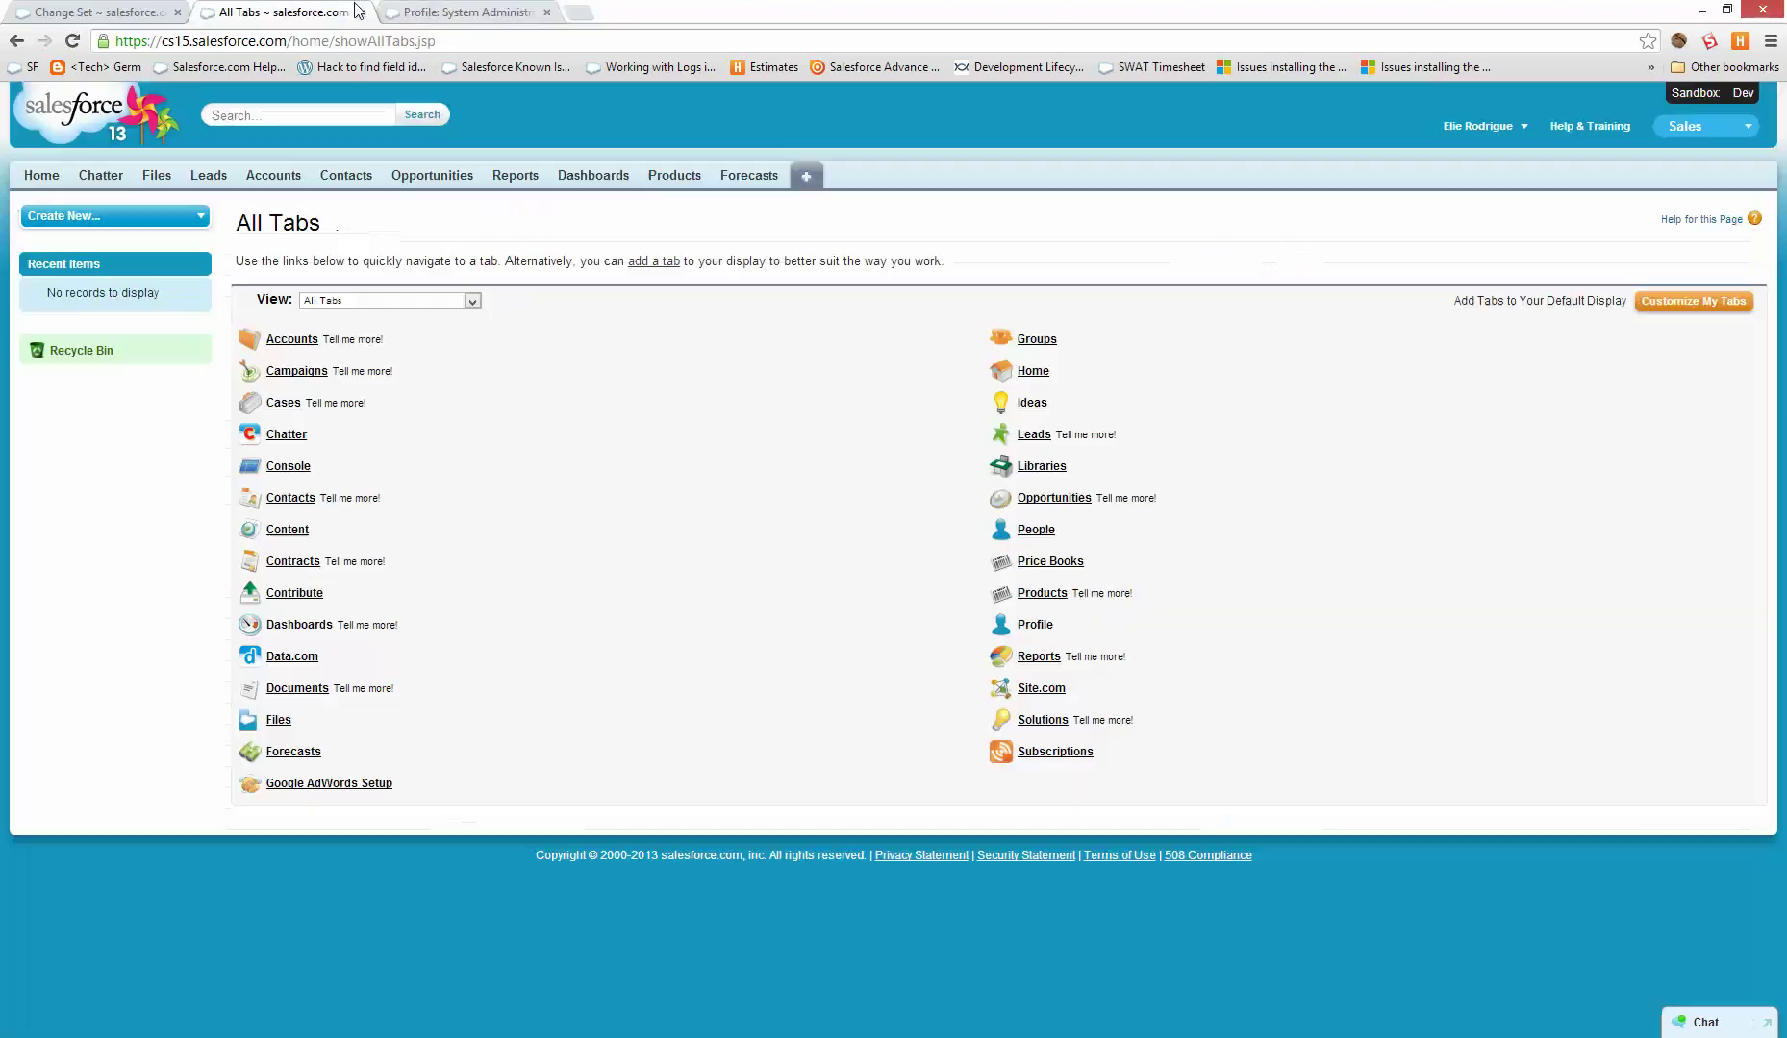
# - Confirm First Object with profile uploaded successfully to Dev
pyautogui.click(416, 12)
pyautogui.click(118, 11)
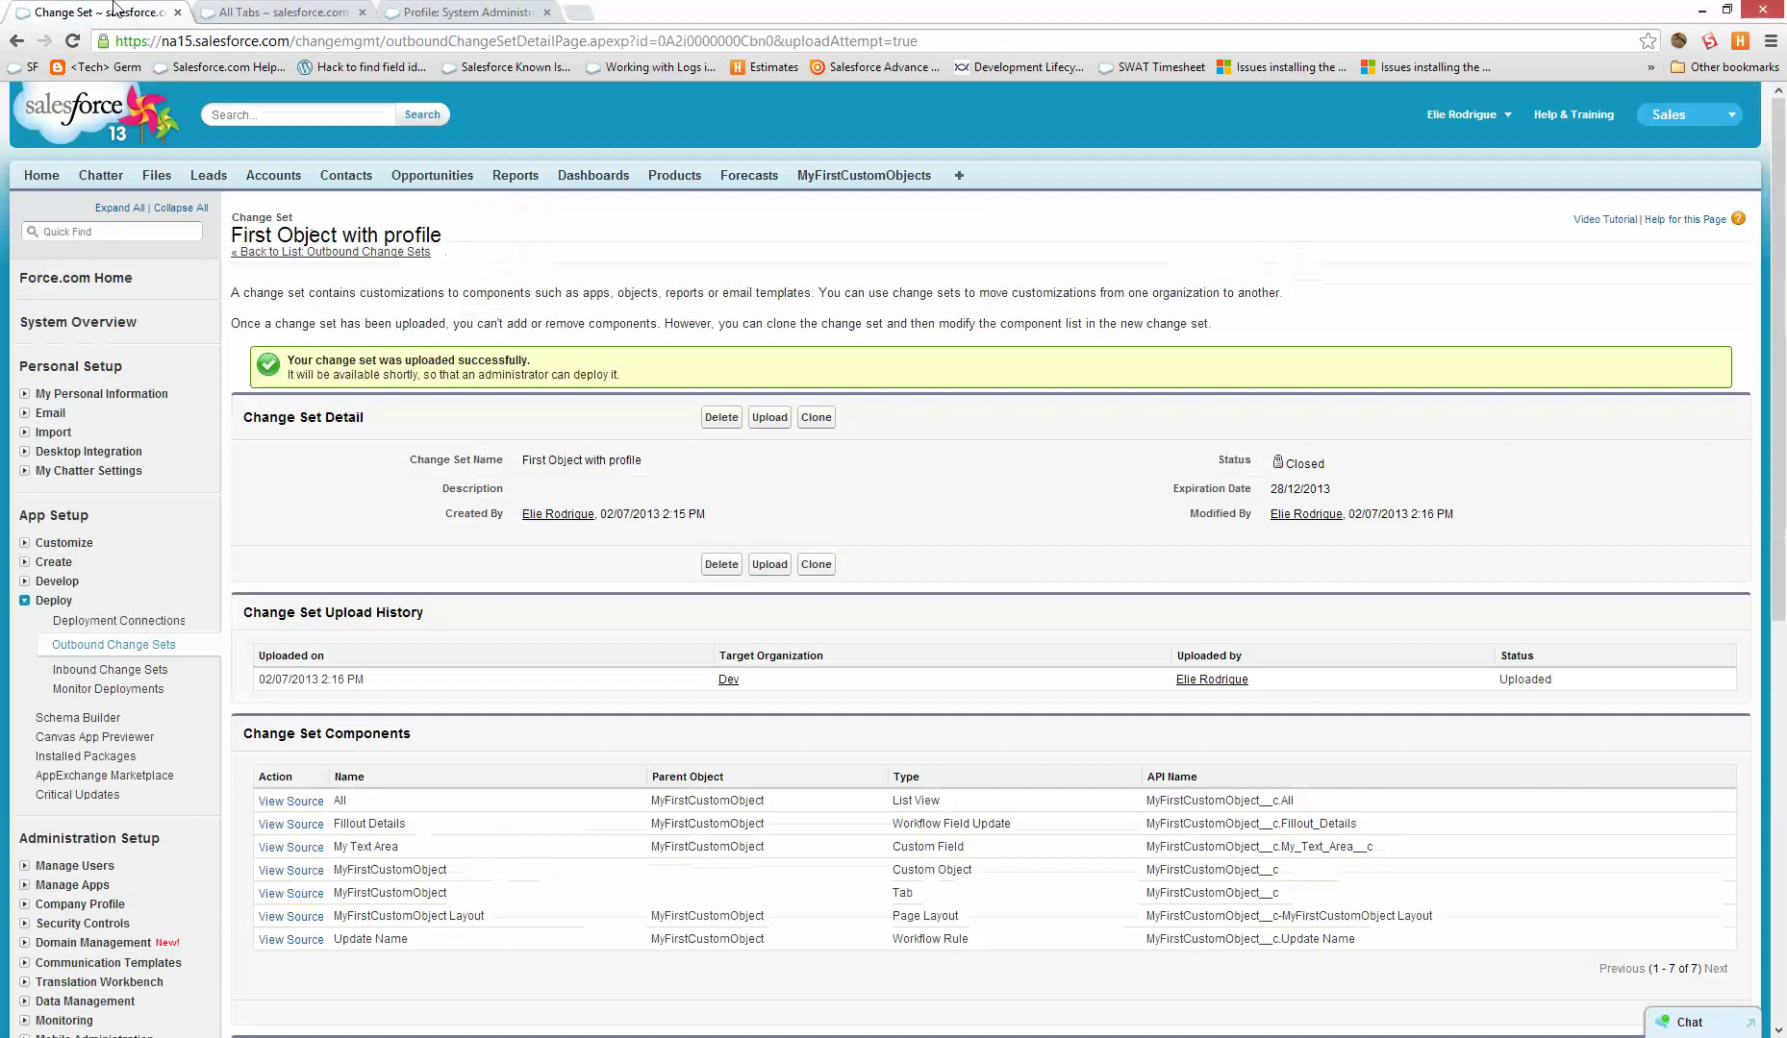
pyautogui.click(350, 12)
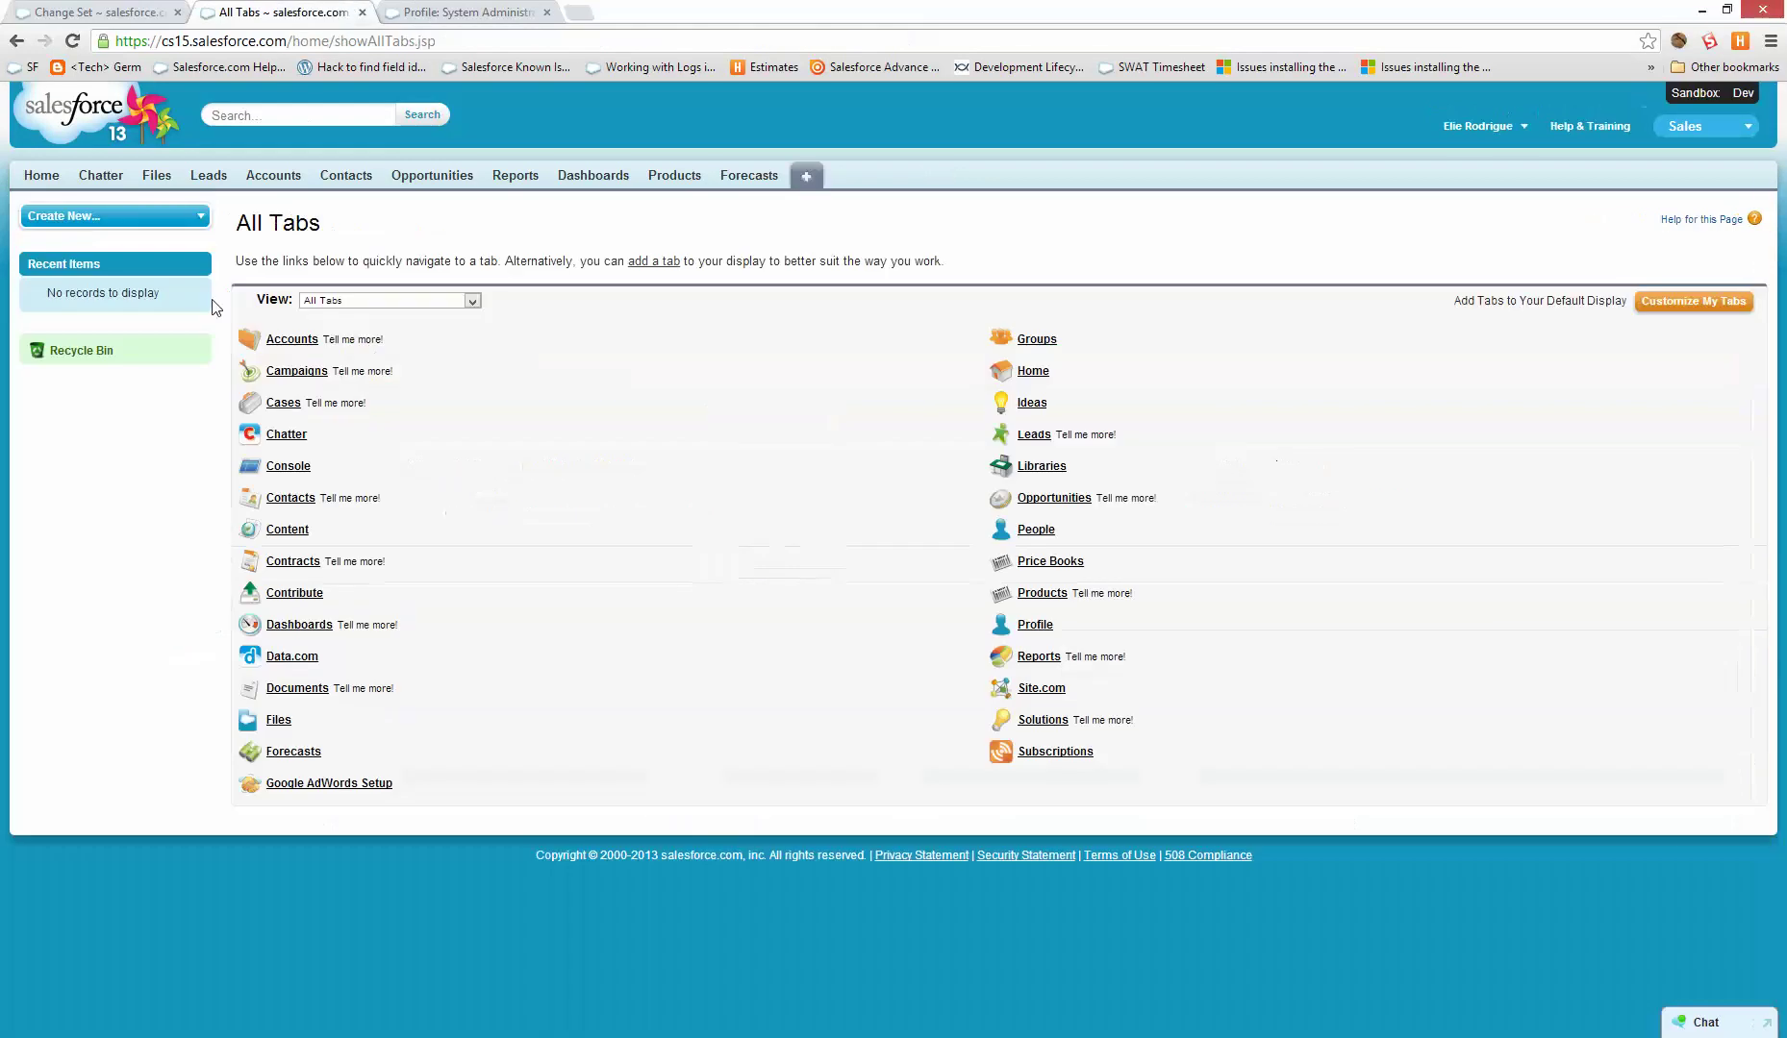
# - In the sandbox, go to Setup > Deploy > Inbound Change Sets past the introduction
pyautogui.click(1479, 132)
pyautogui.click(1432, 185)
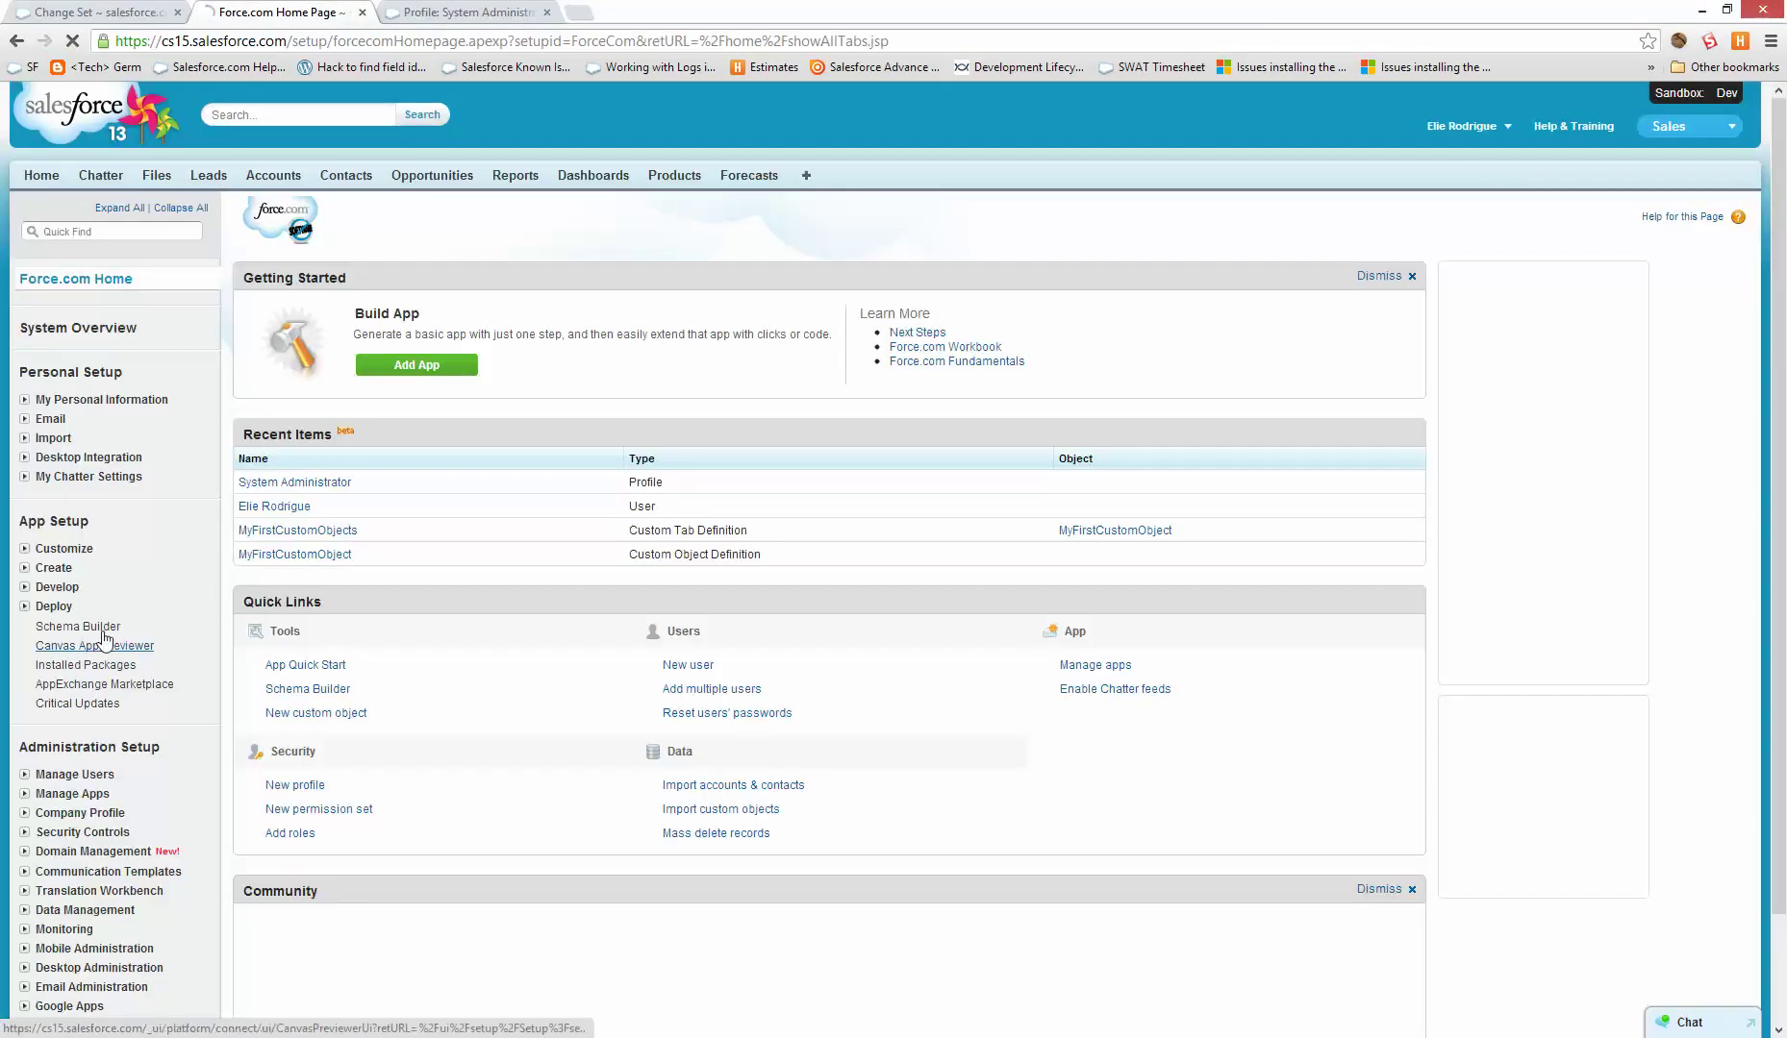
pyautogui.click(54, 606)
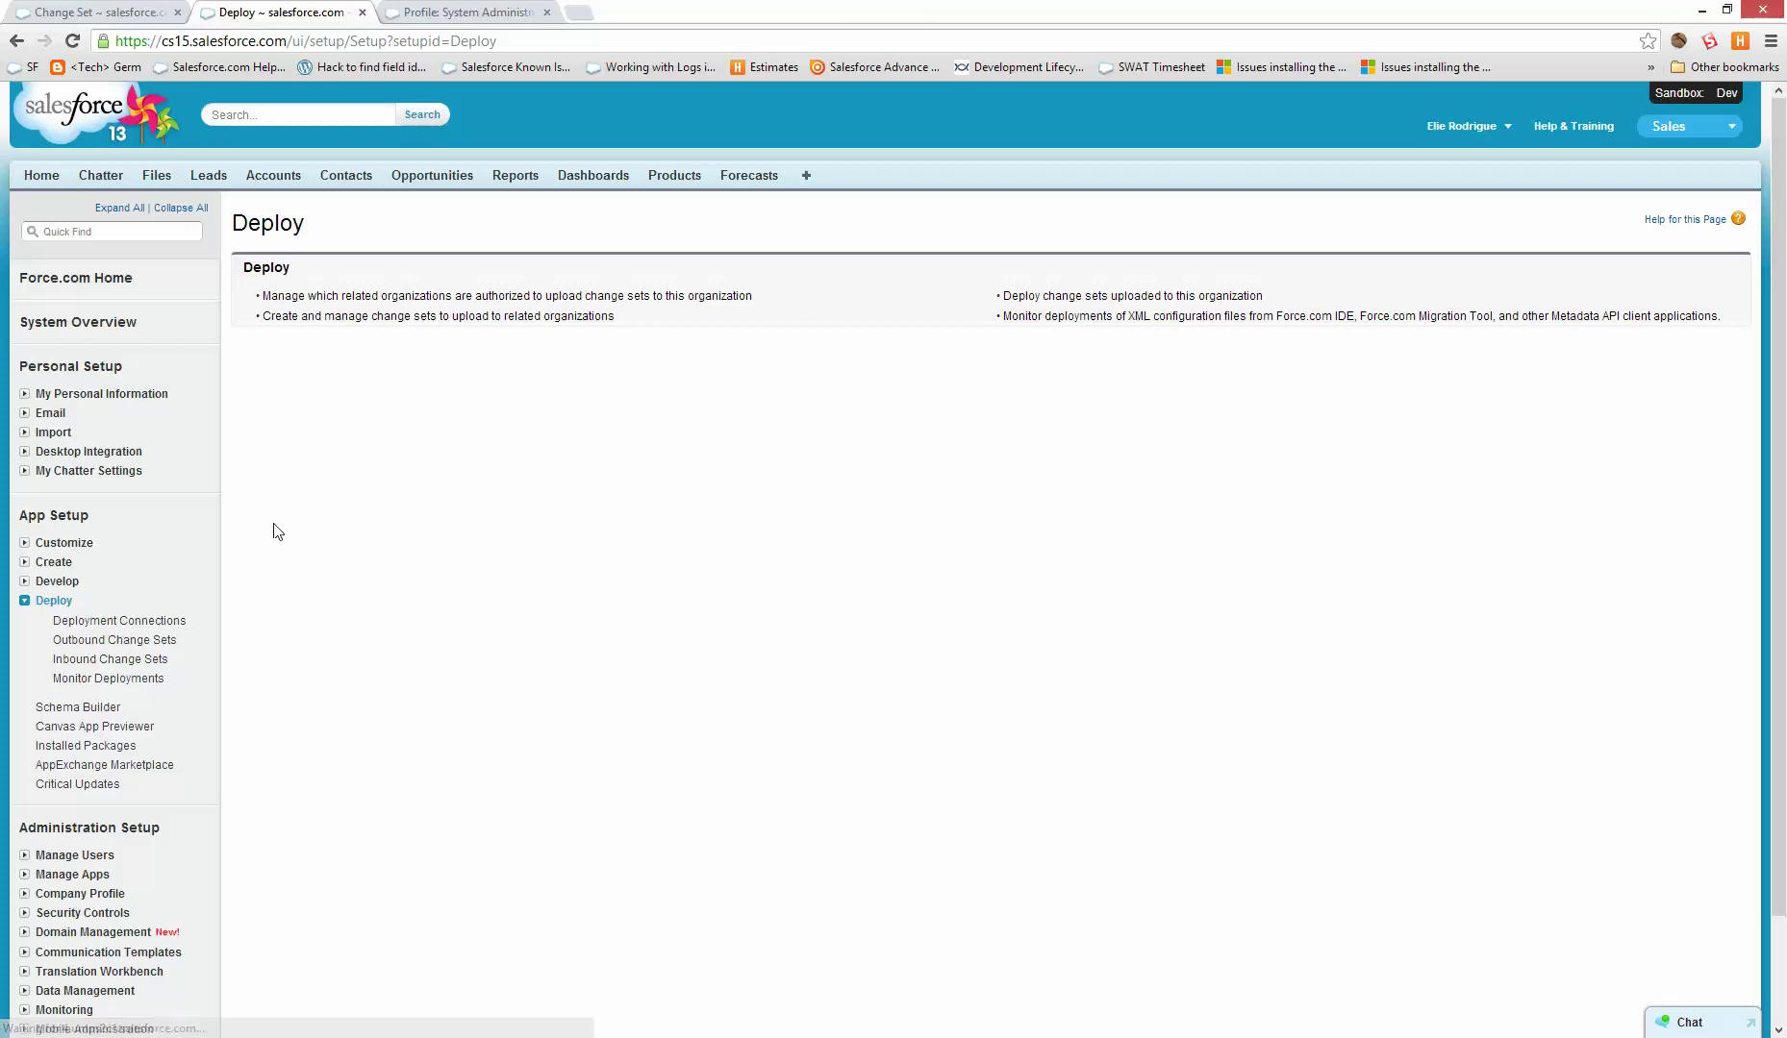
pyautogui.click(130, 660)
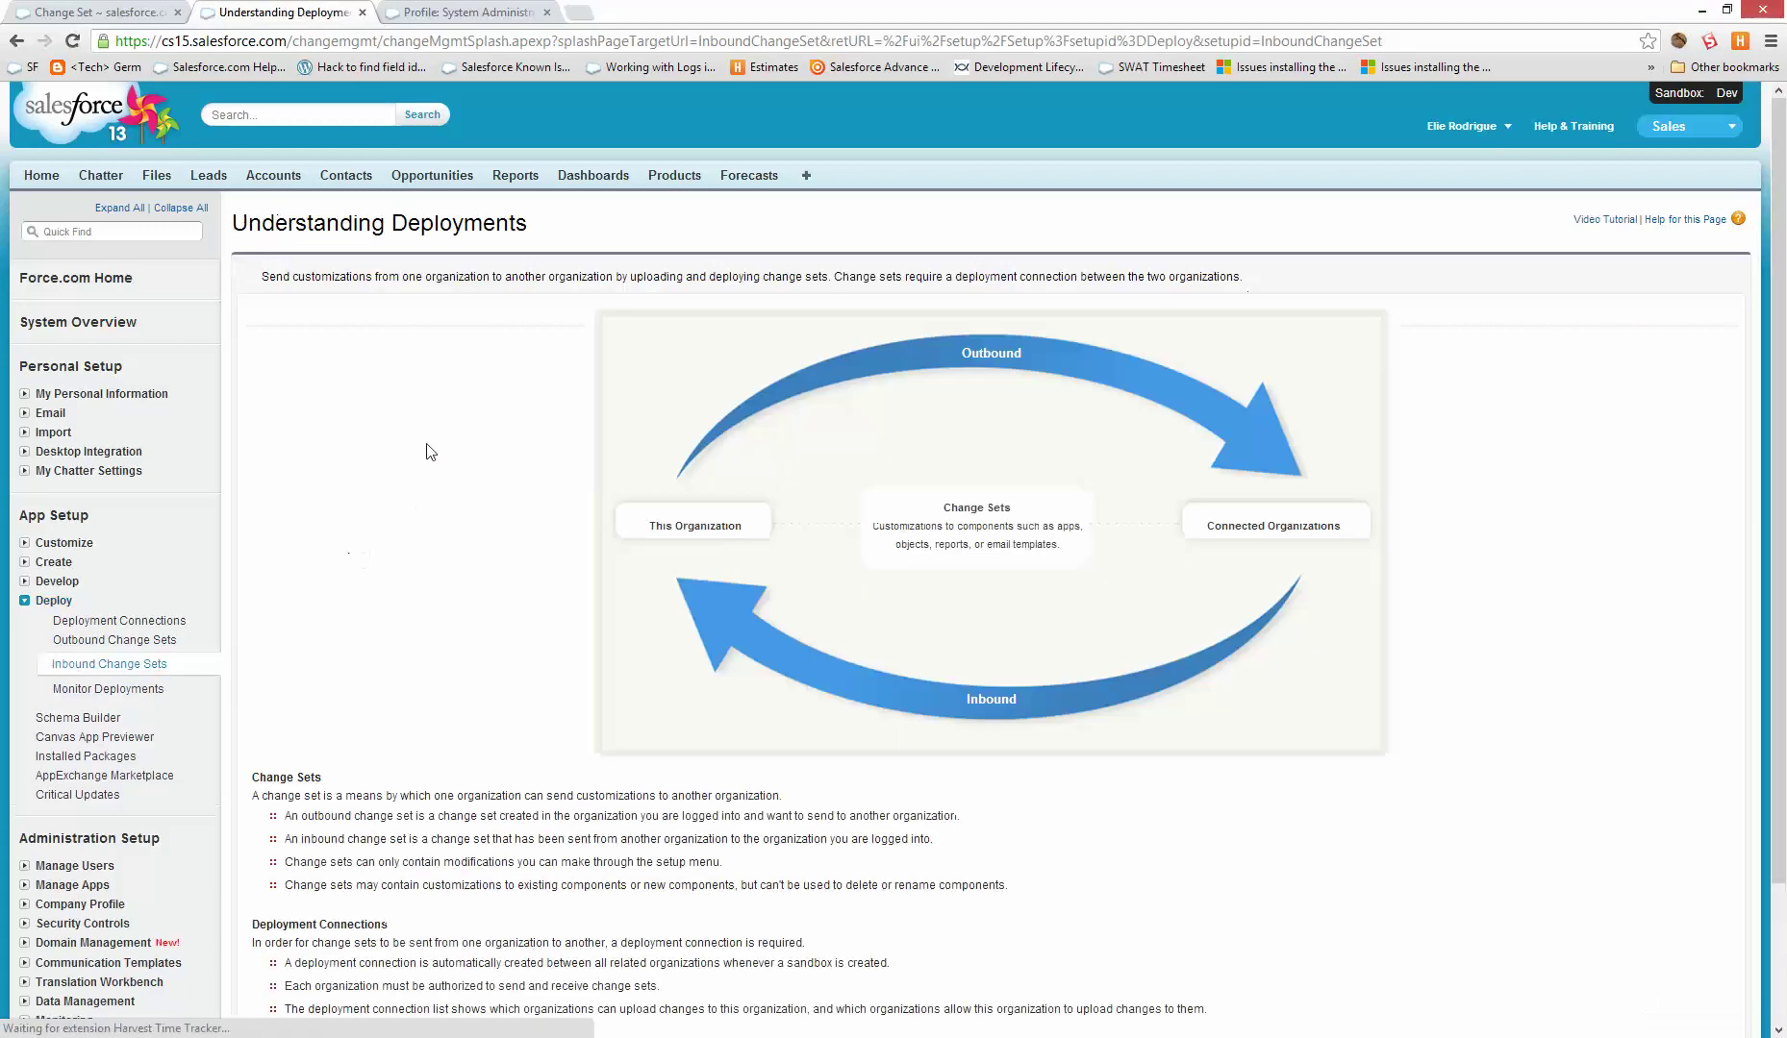
pyautogui.scroll(-3, 689, 781)
pyautogui.click(281, 925)
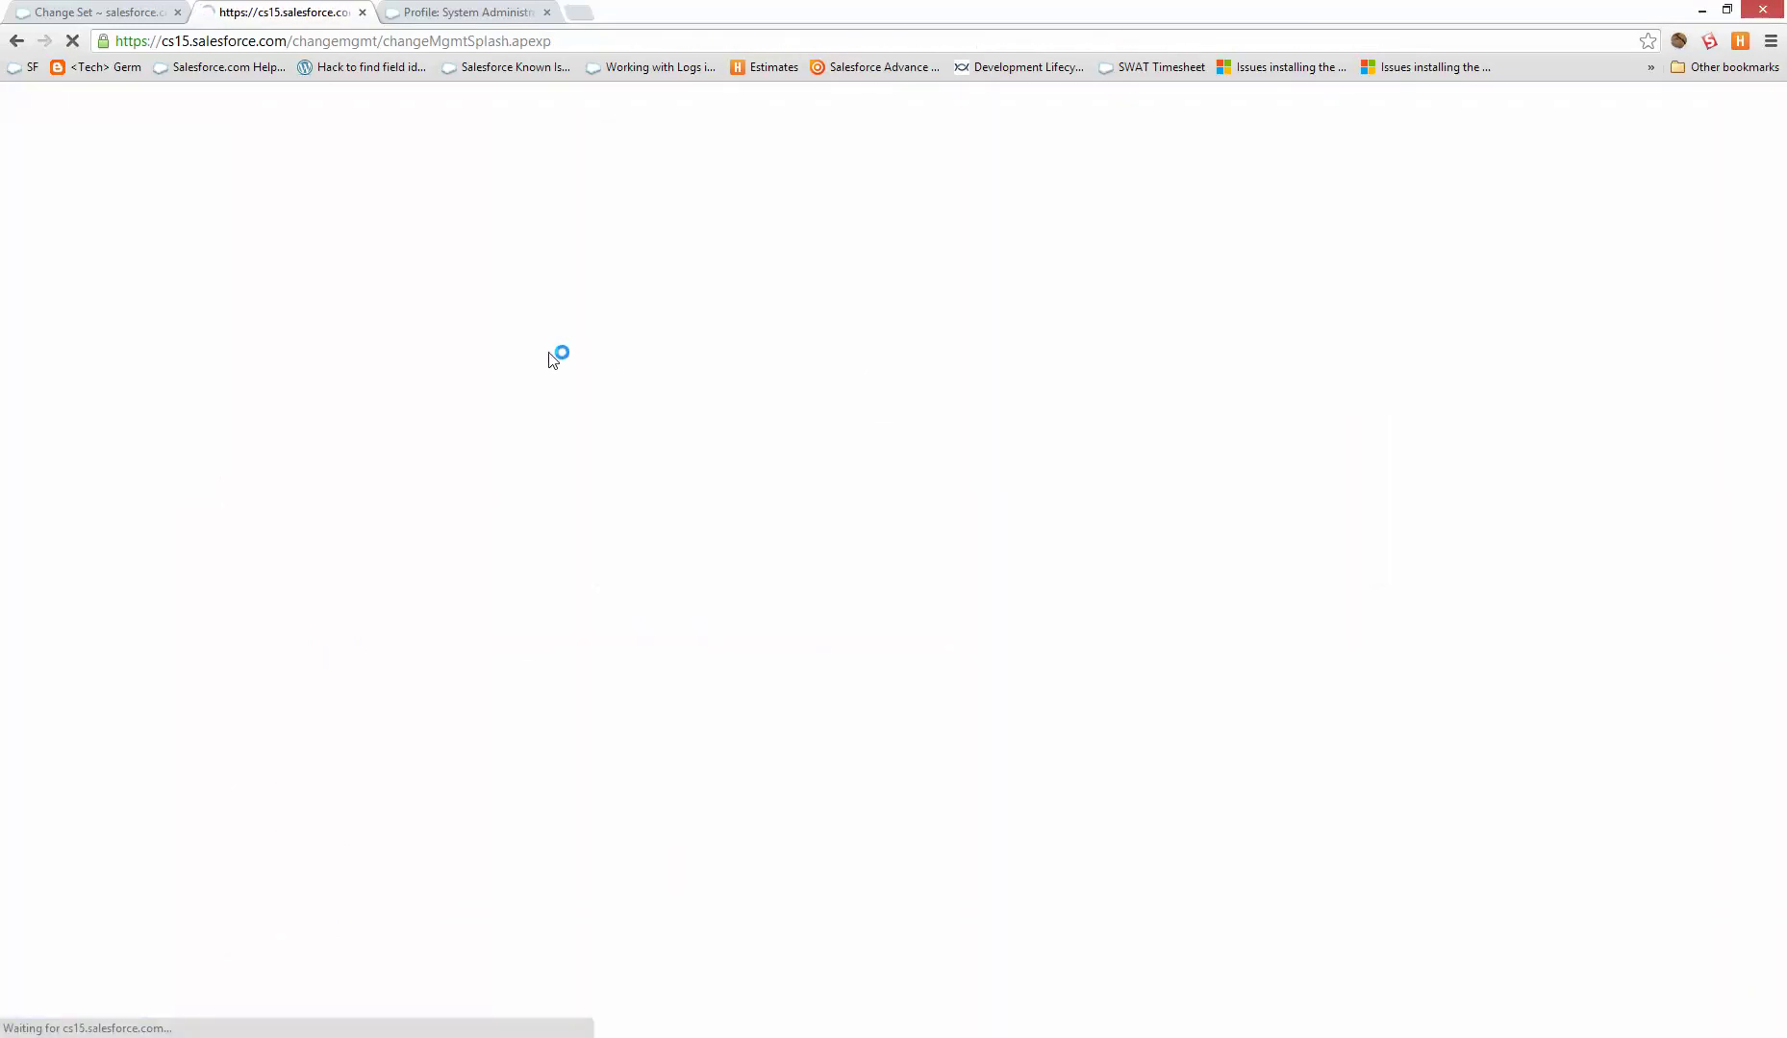
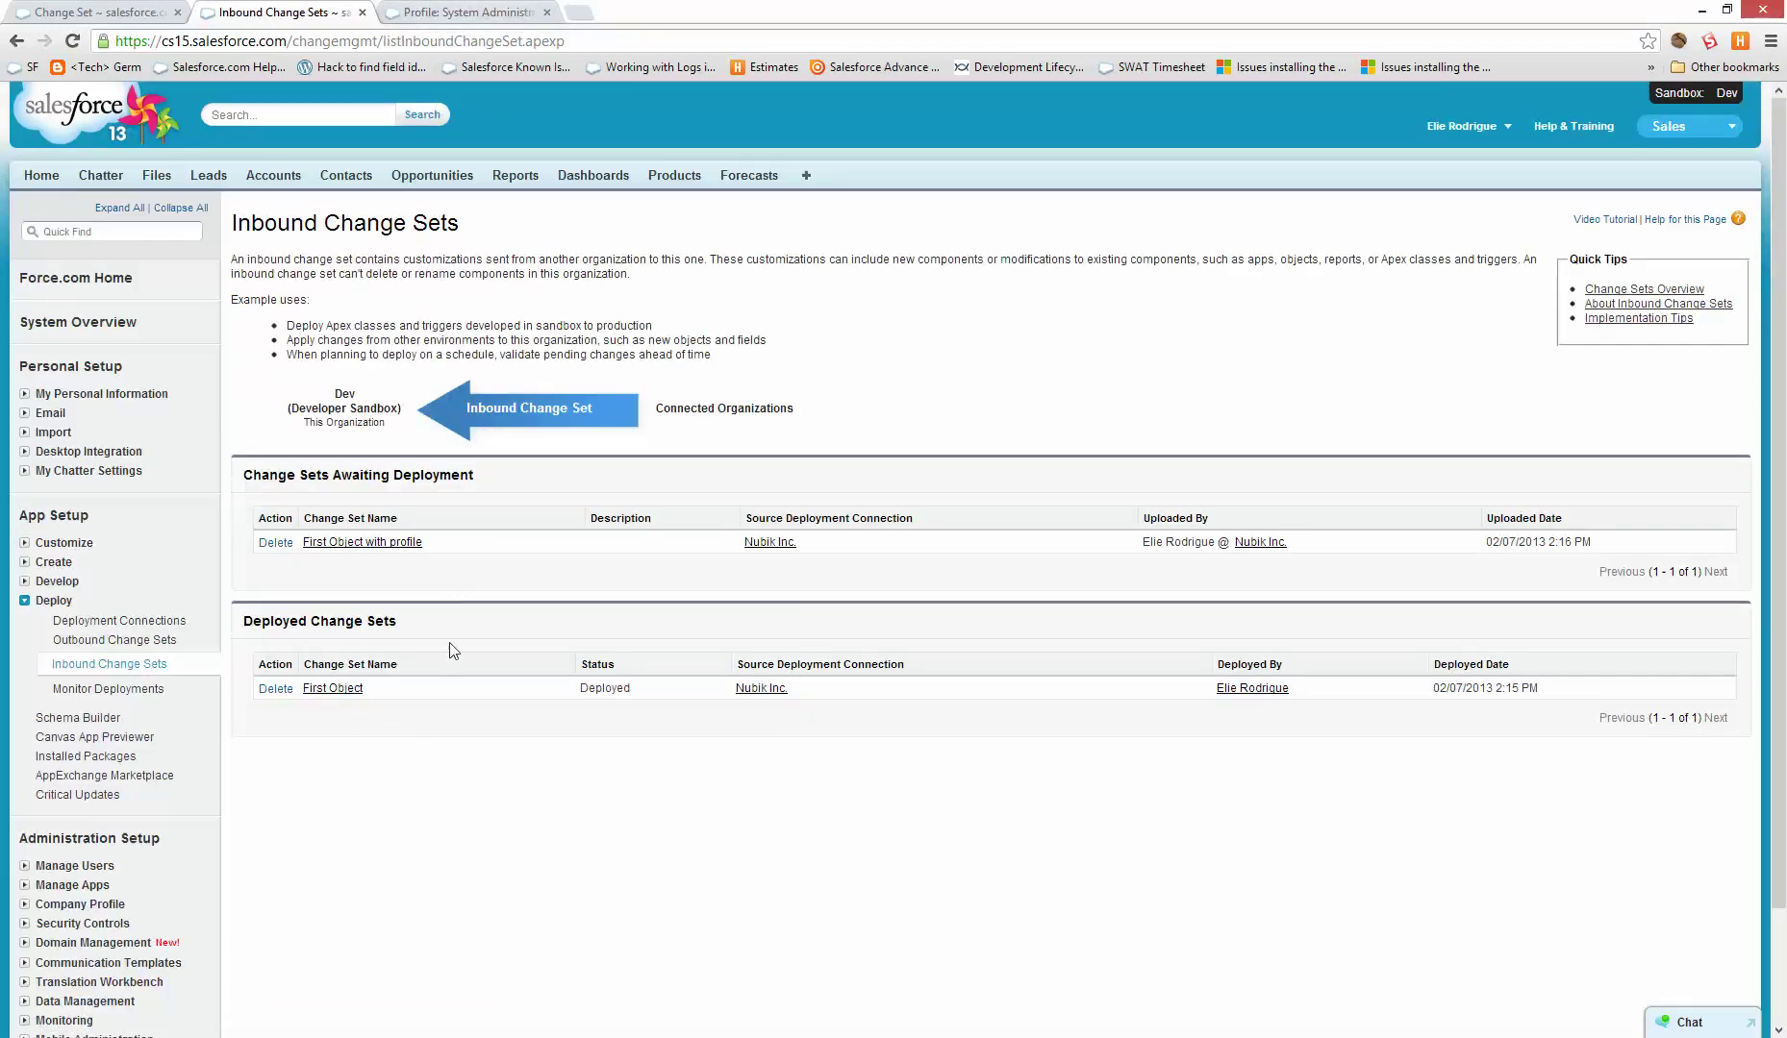
# - Check the First Object change set's latest deployment time, then open the First Object with profile change set
pyautogui.click(332, 688)
pyautogui.click(354, 691)
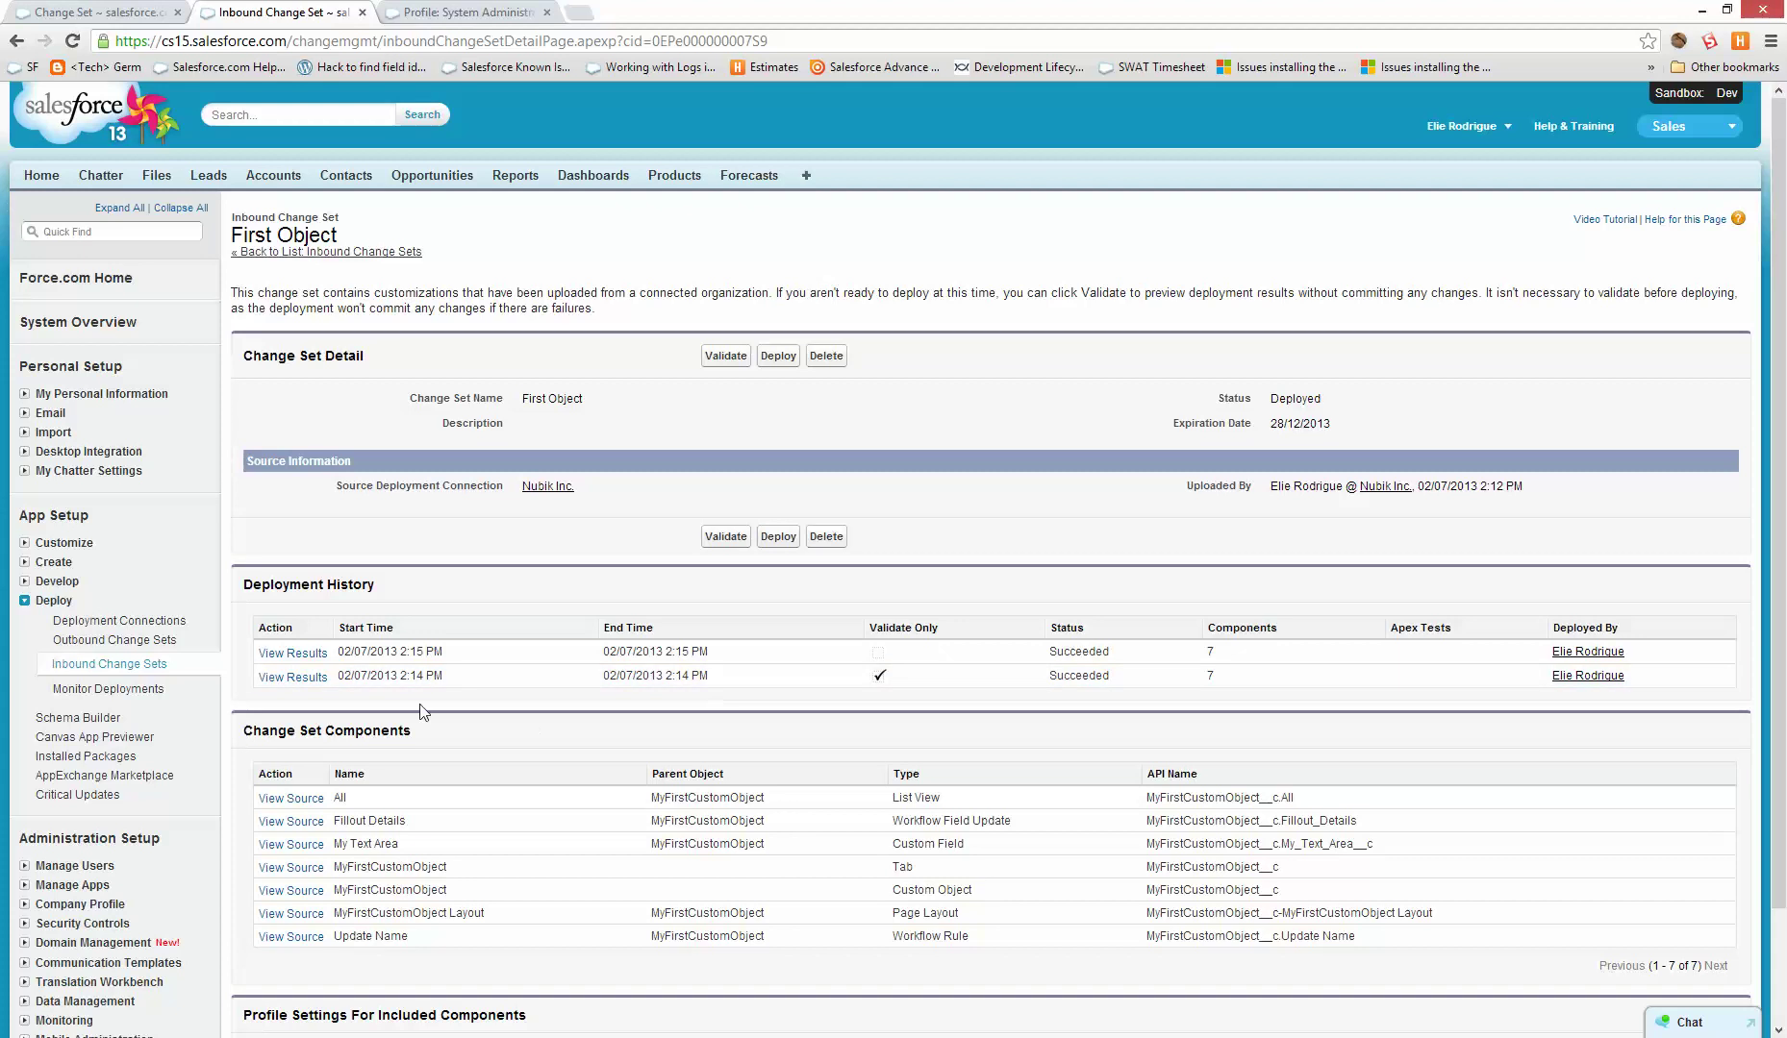
pyautogui.moveTo(452, 653); pyautogui.dragTo(384, 653)
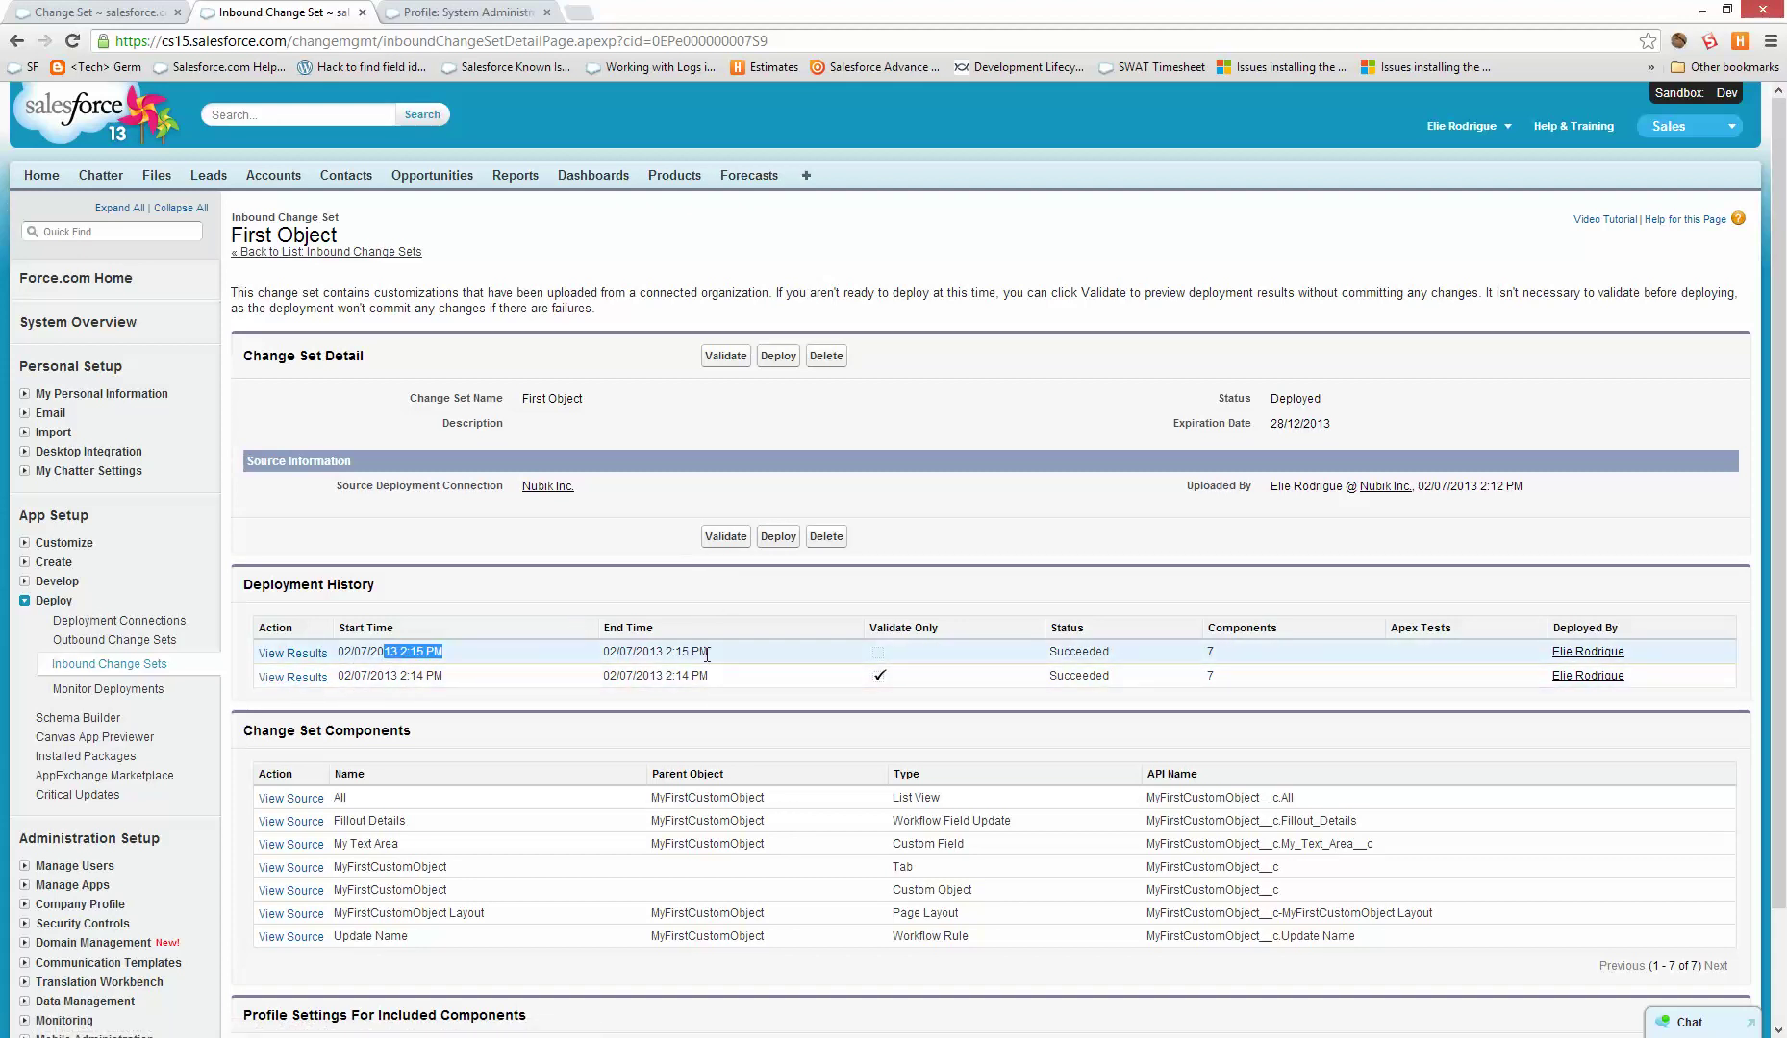
pyautogui.click(548, 486)
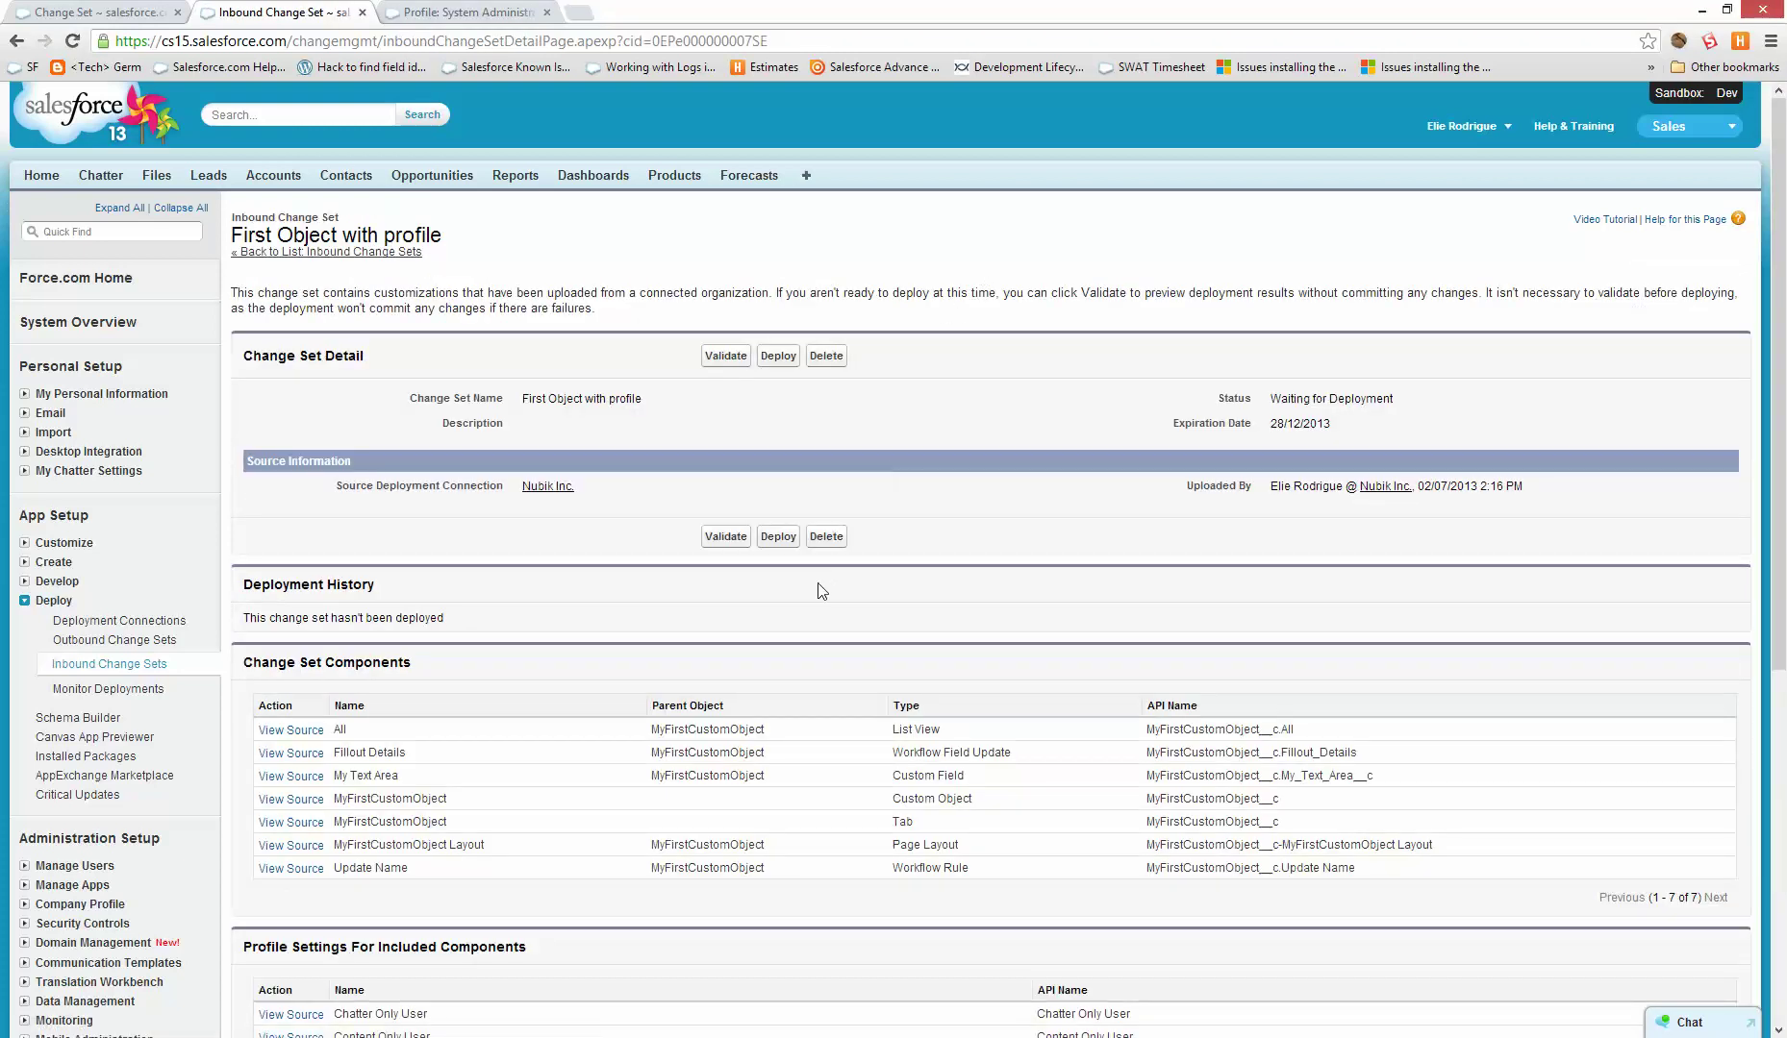
# - Deploy First Object with profile, cancelling the validation and accepting the overwrite warning
pyautogui.click(725, 537)
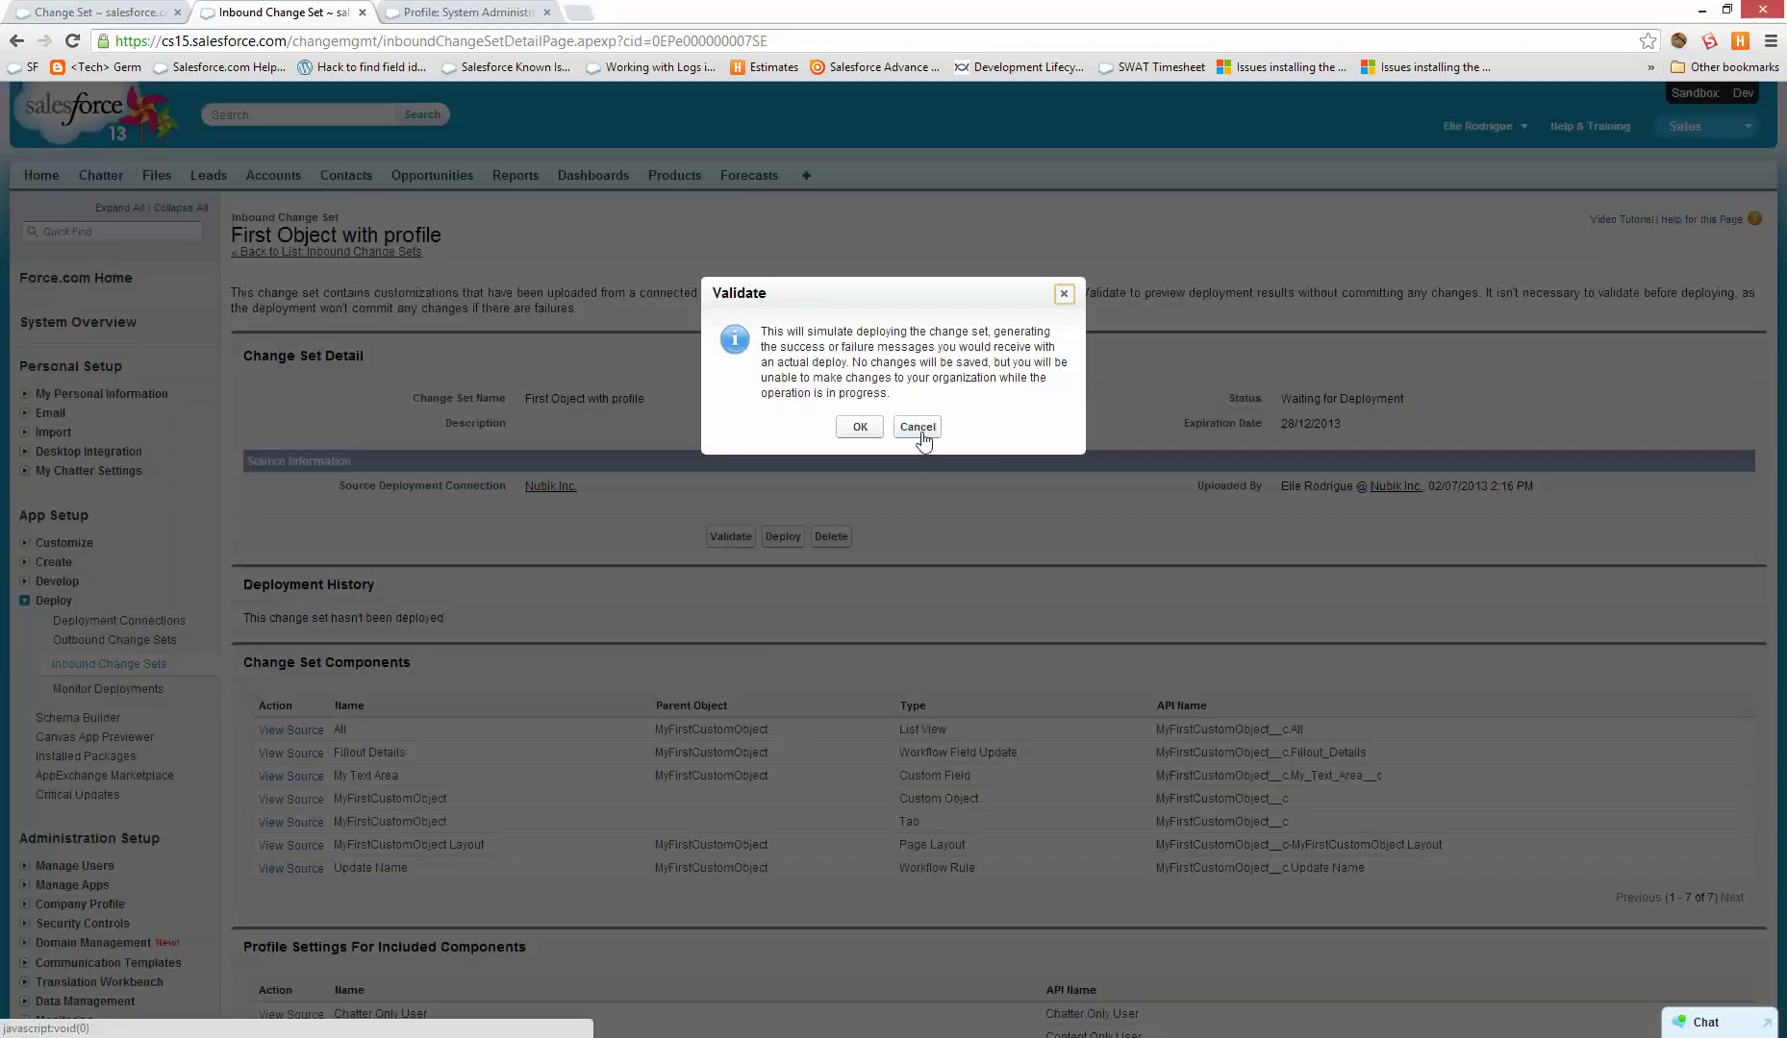
pyautogui.click(921, 536)
pyautogui.click(777, 536)
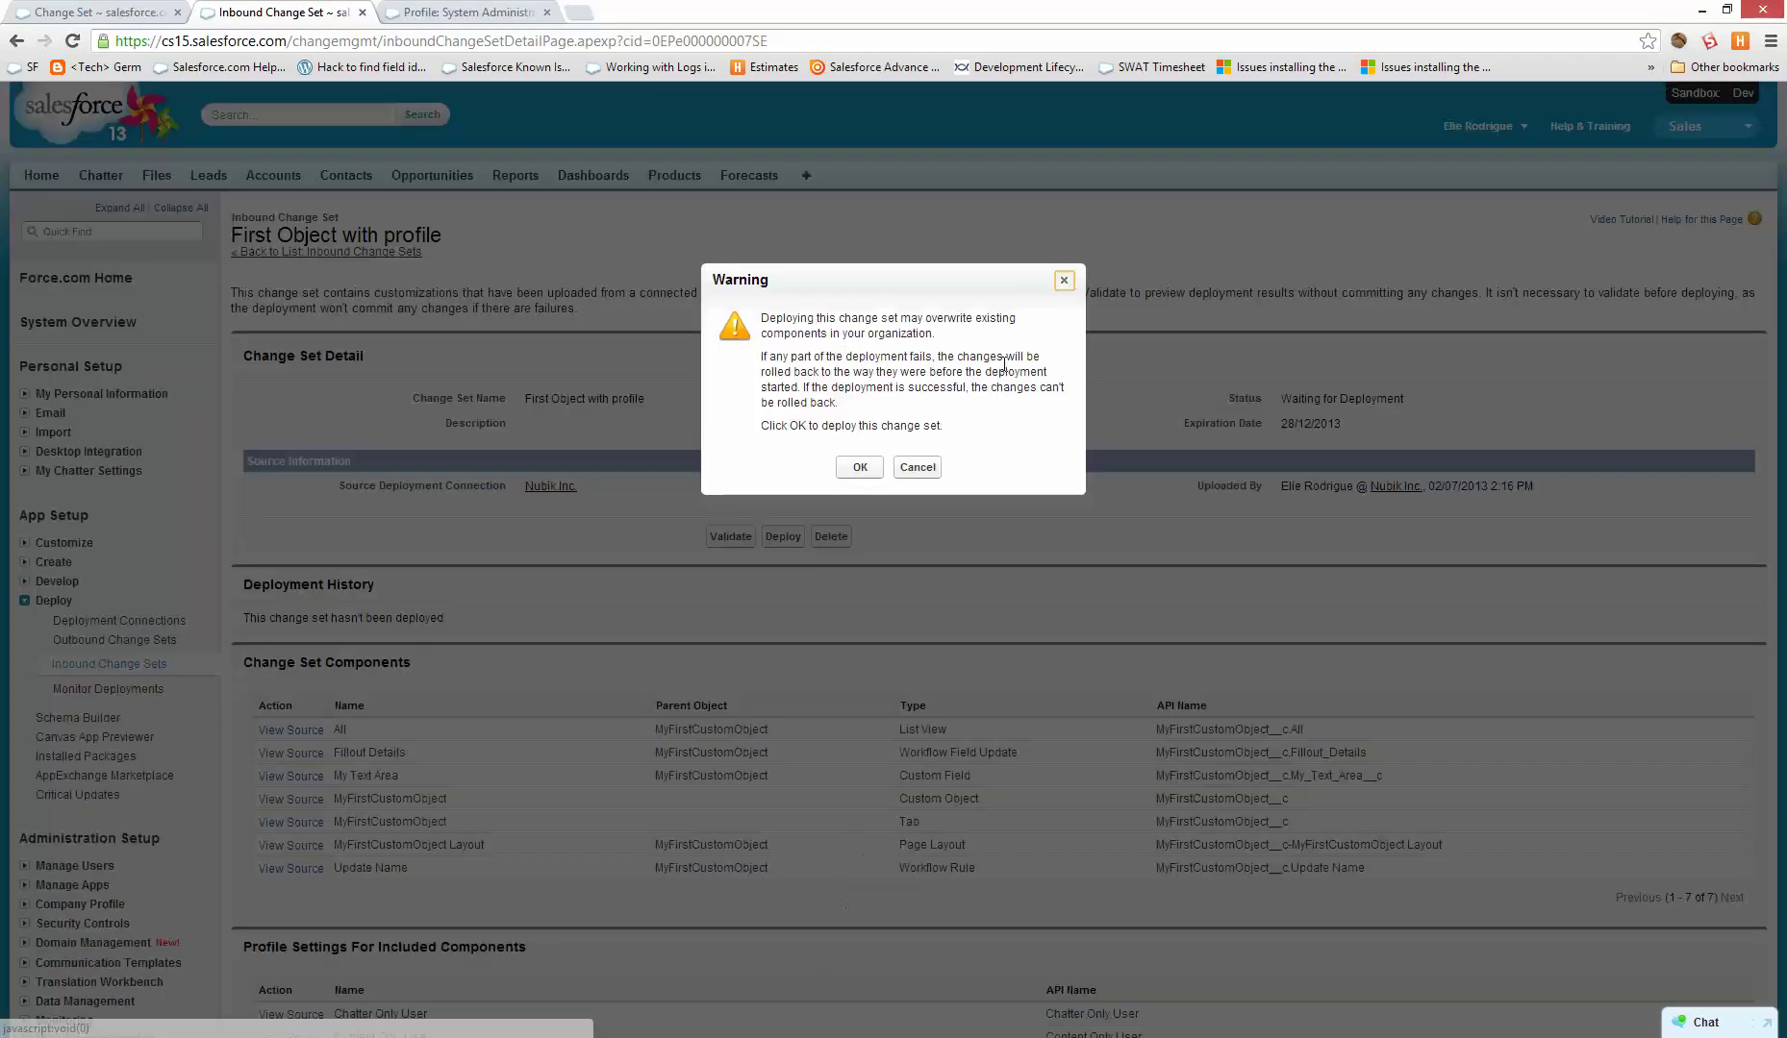
pyautogui.click(857, 462)
# - Check Monitor Deployments and the change set history for the succeeded 29-component deployment
pyautogui.click(541, 8)
pyautogui.scroll(12, 292, 531)
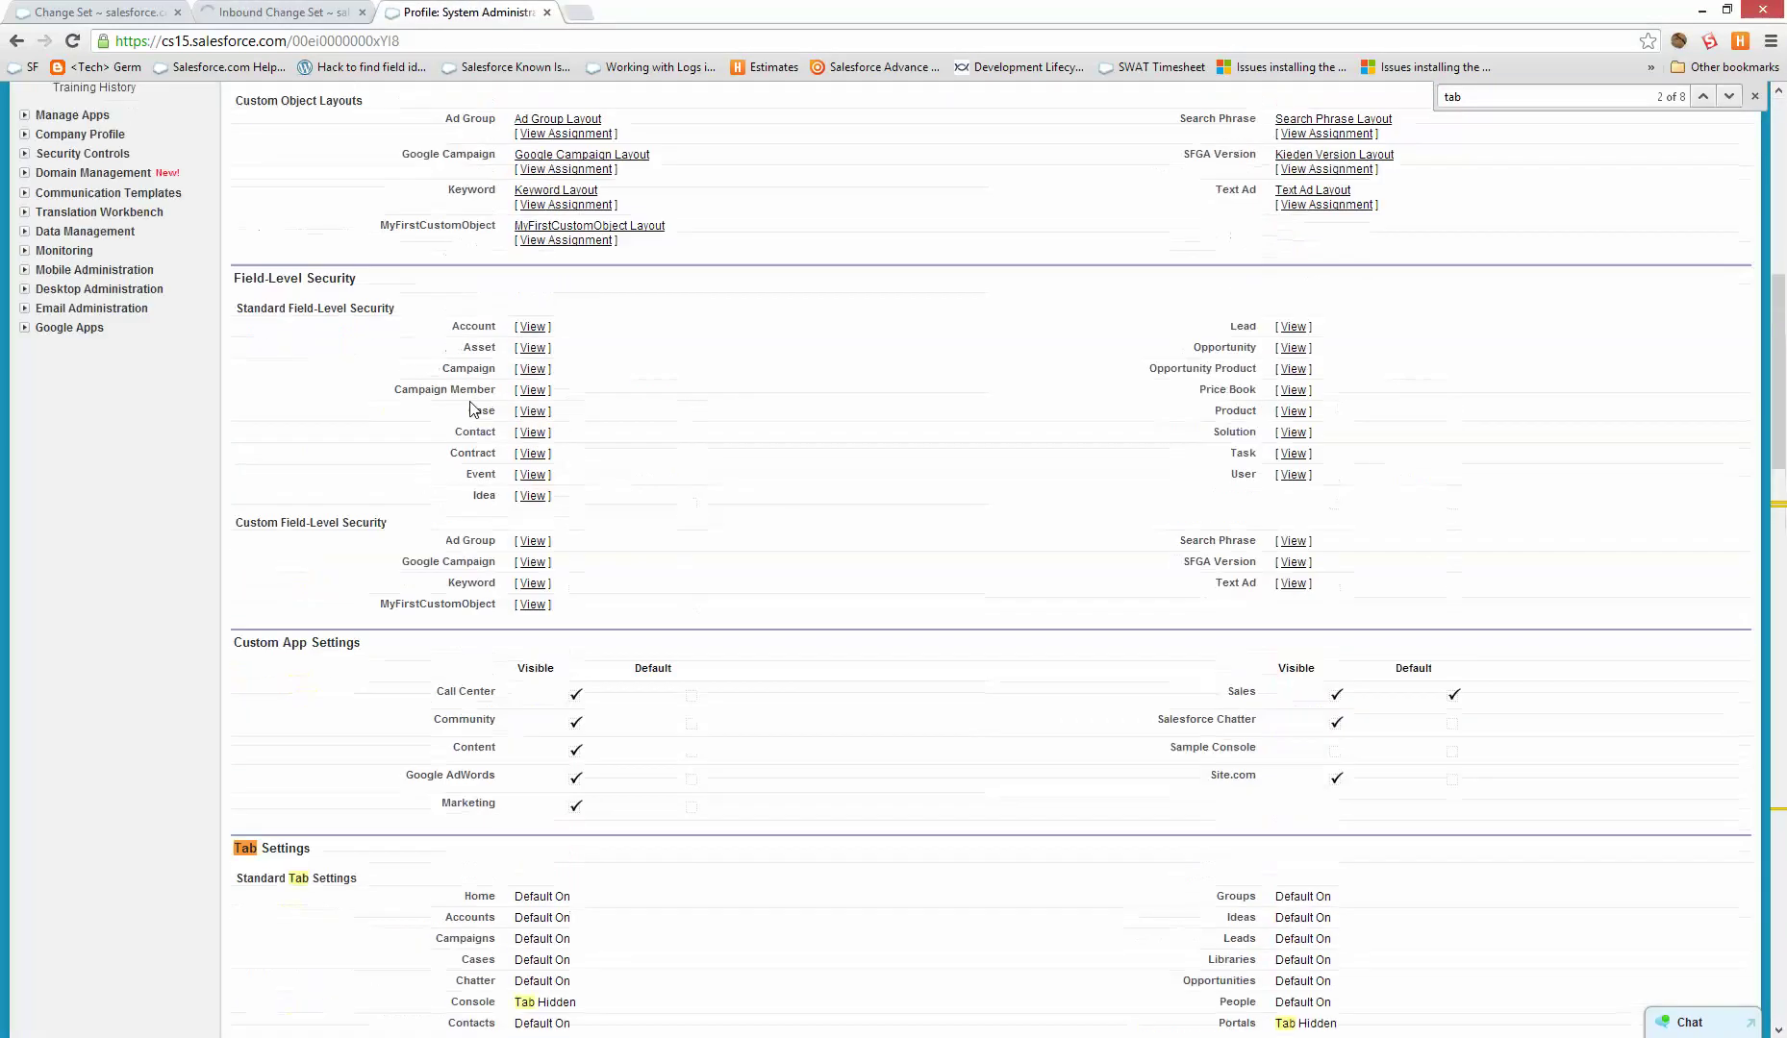
pyautogui.scroll(-2, 143, 909)
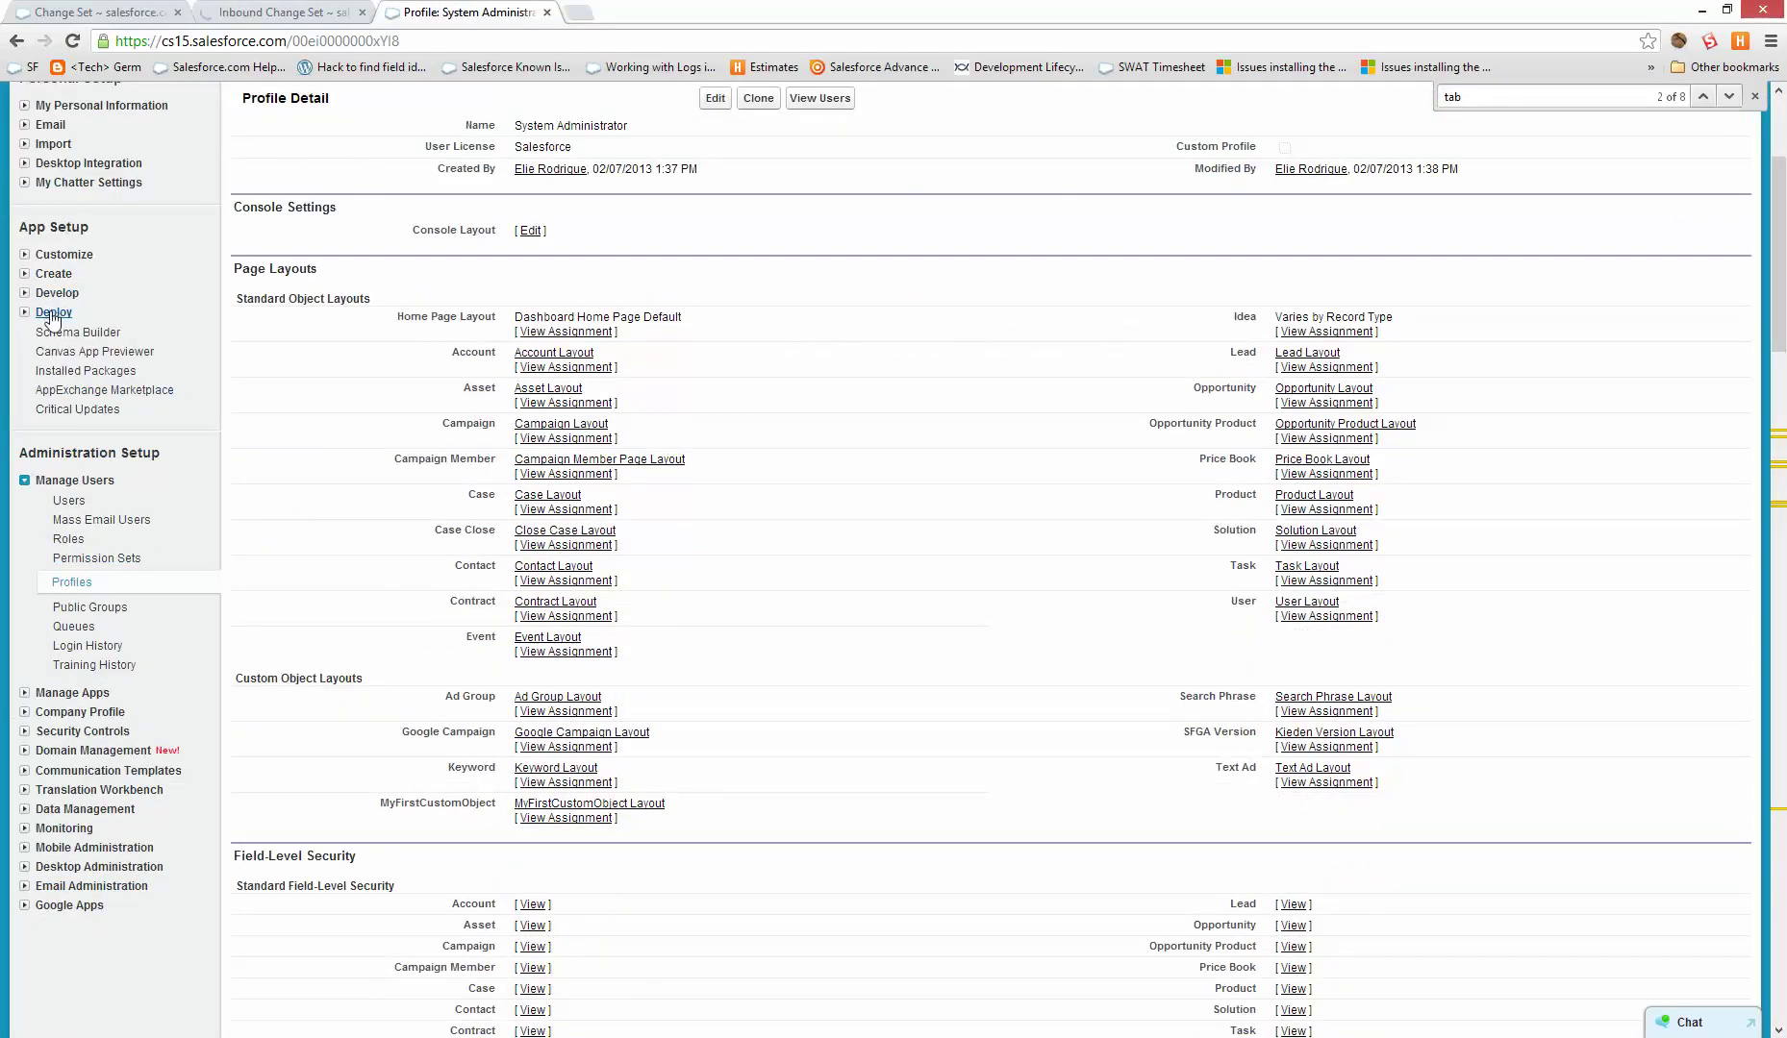
pyautogui.click(54, 324)
pyautogui.click(107, 678)
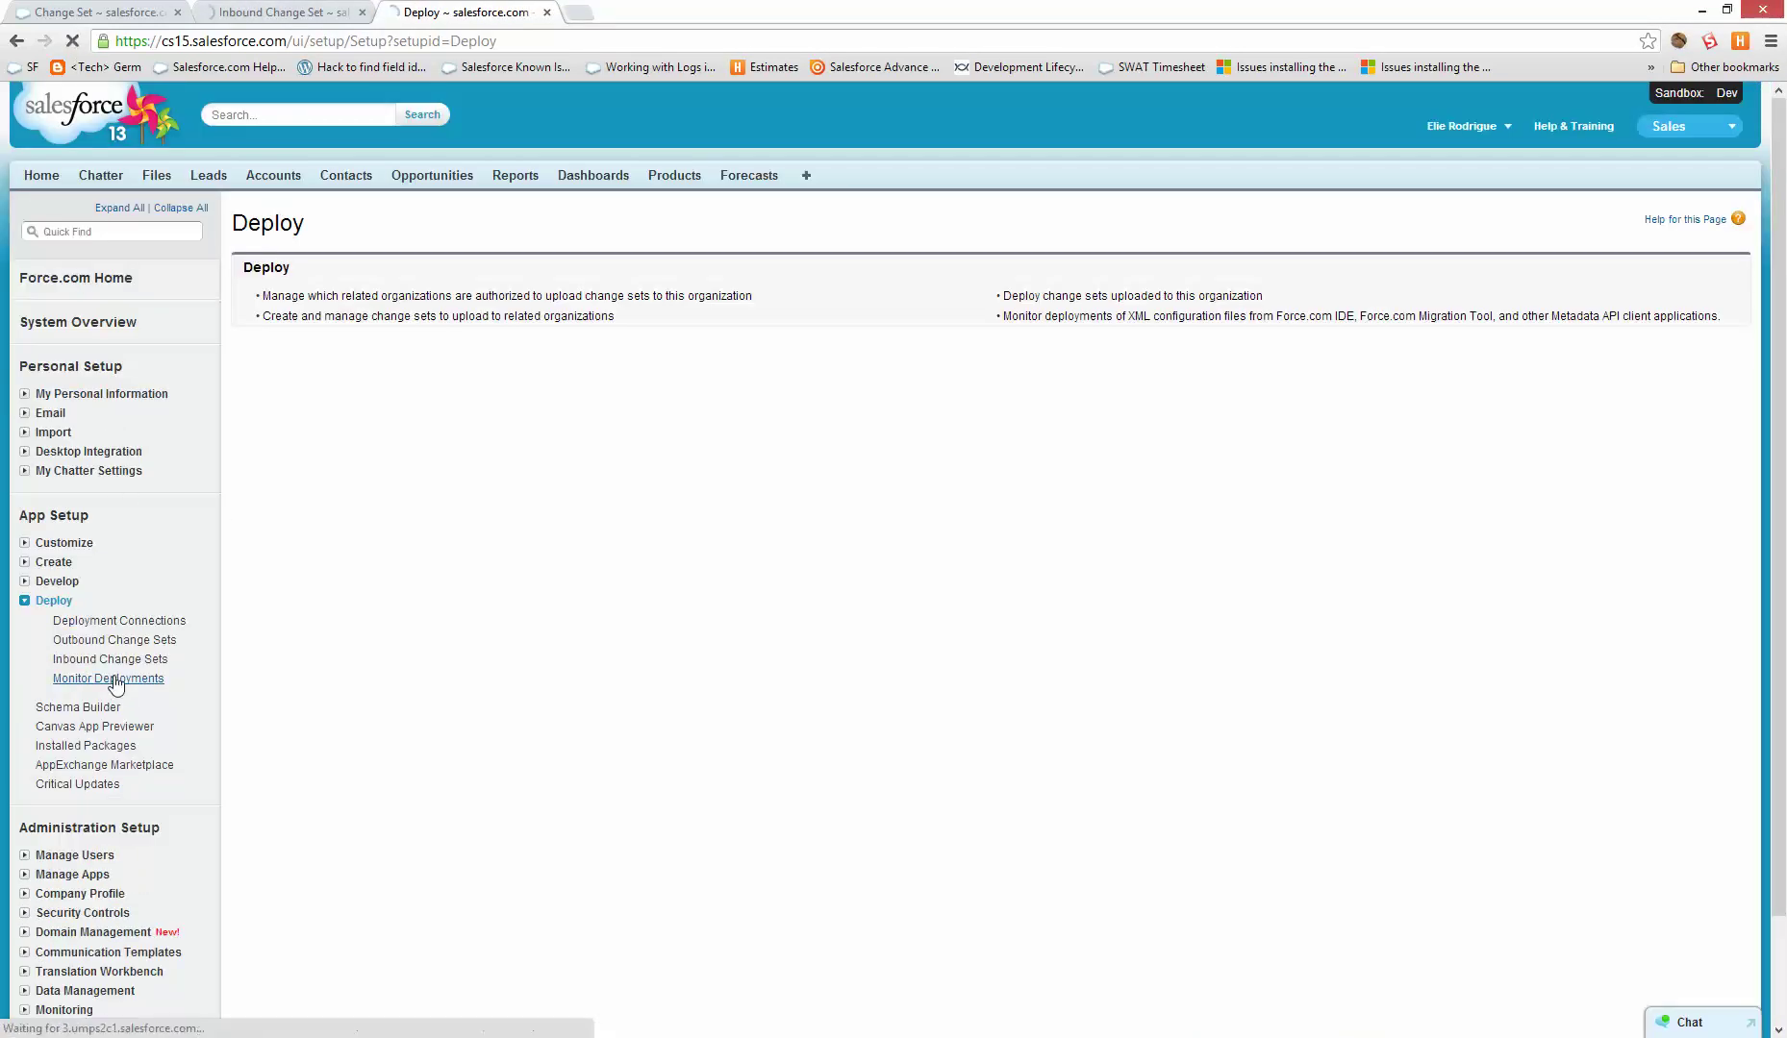
pyautogui.click(262, 8)
pyautogui.click(423, 9)
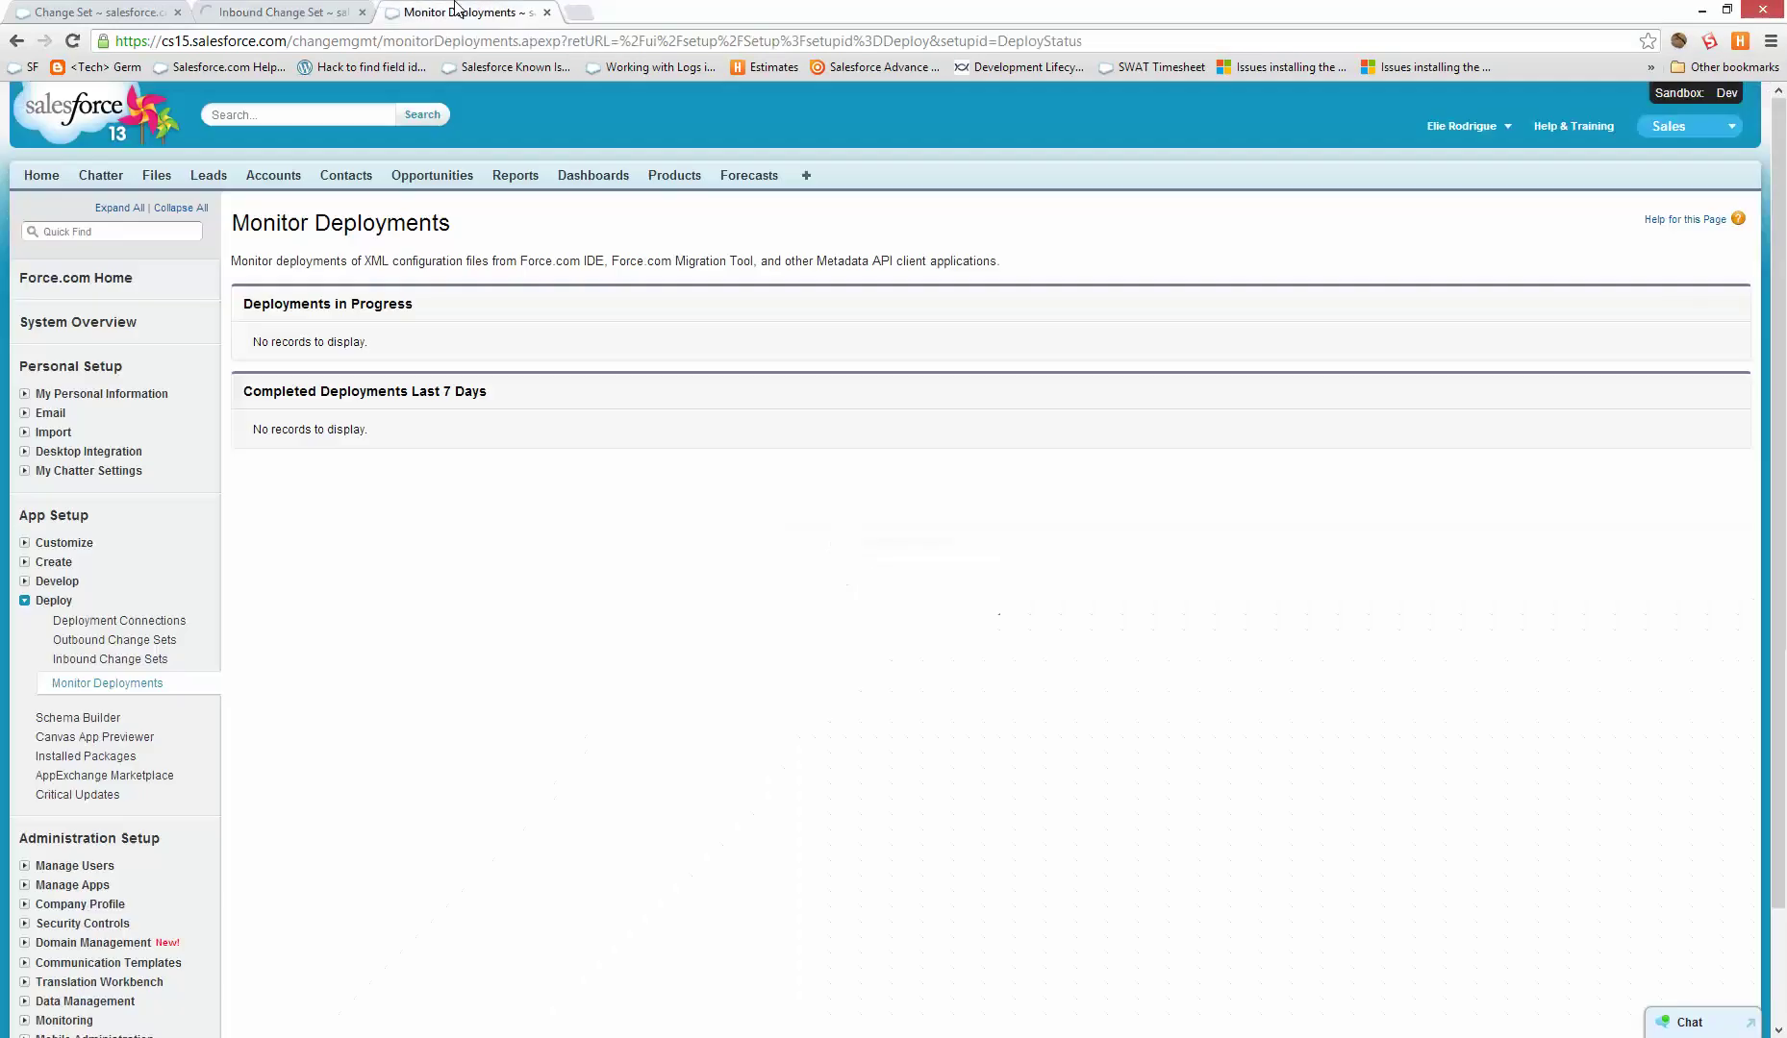
pyautogui.click(276, 9)
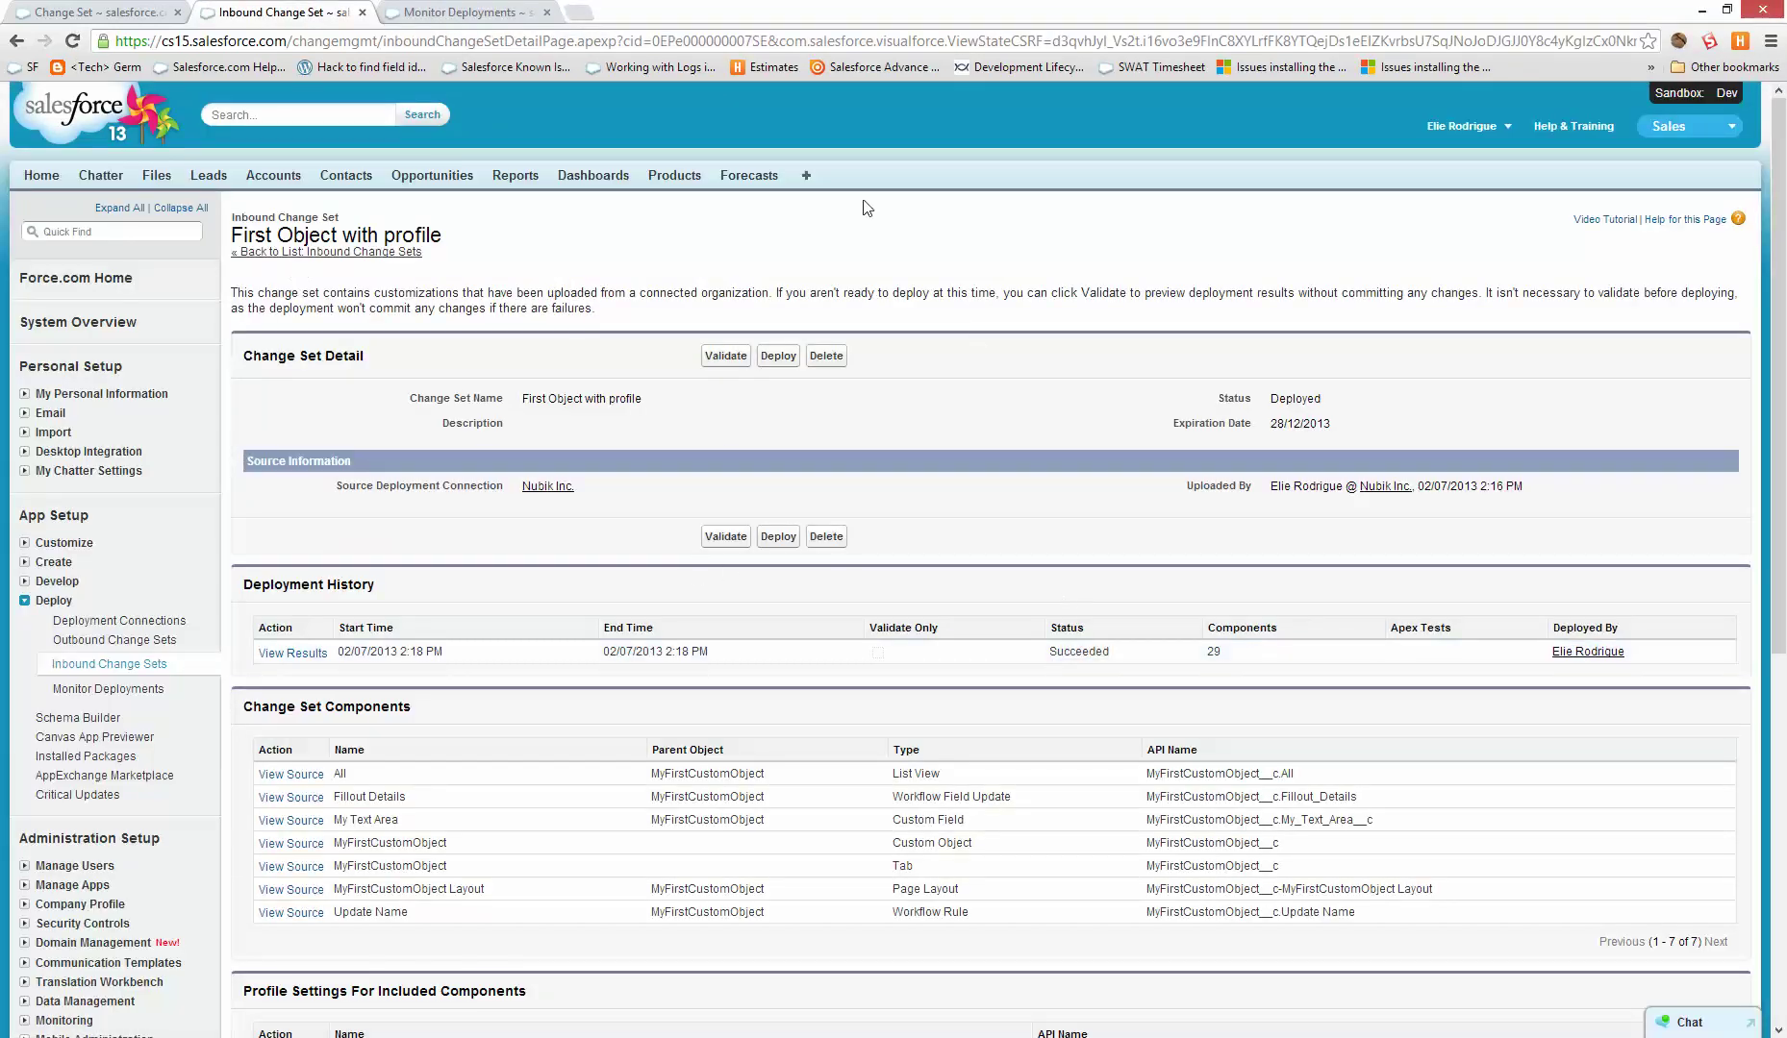
pyautogui.click(807, 174)
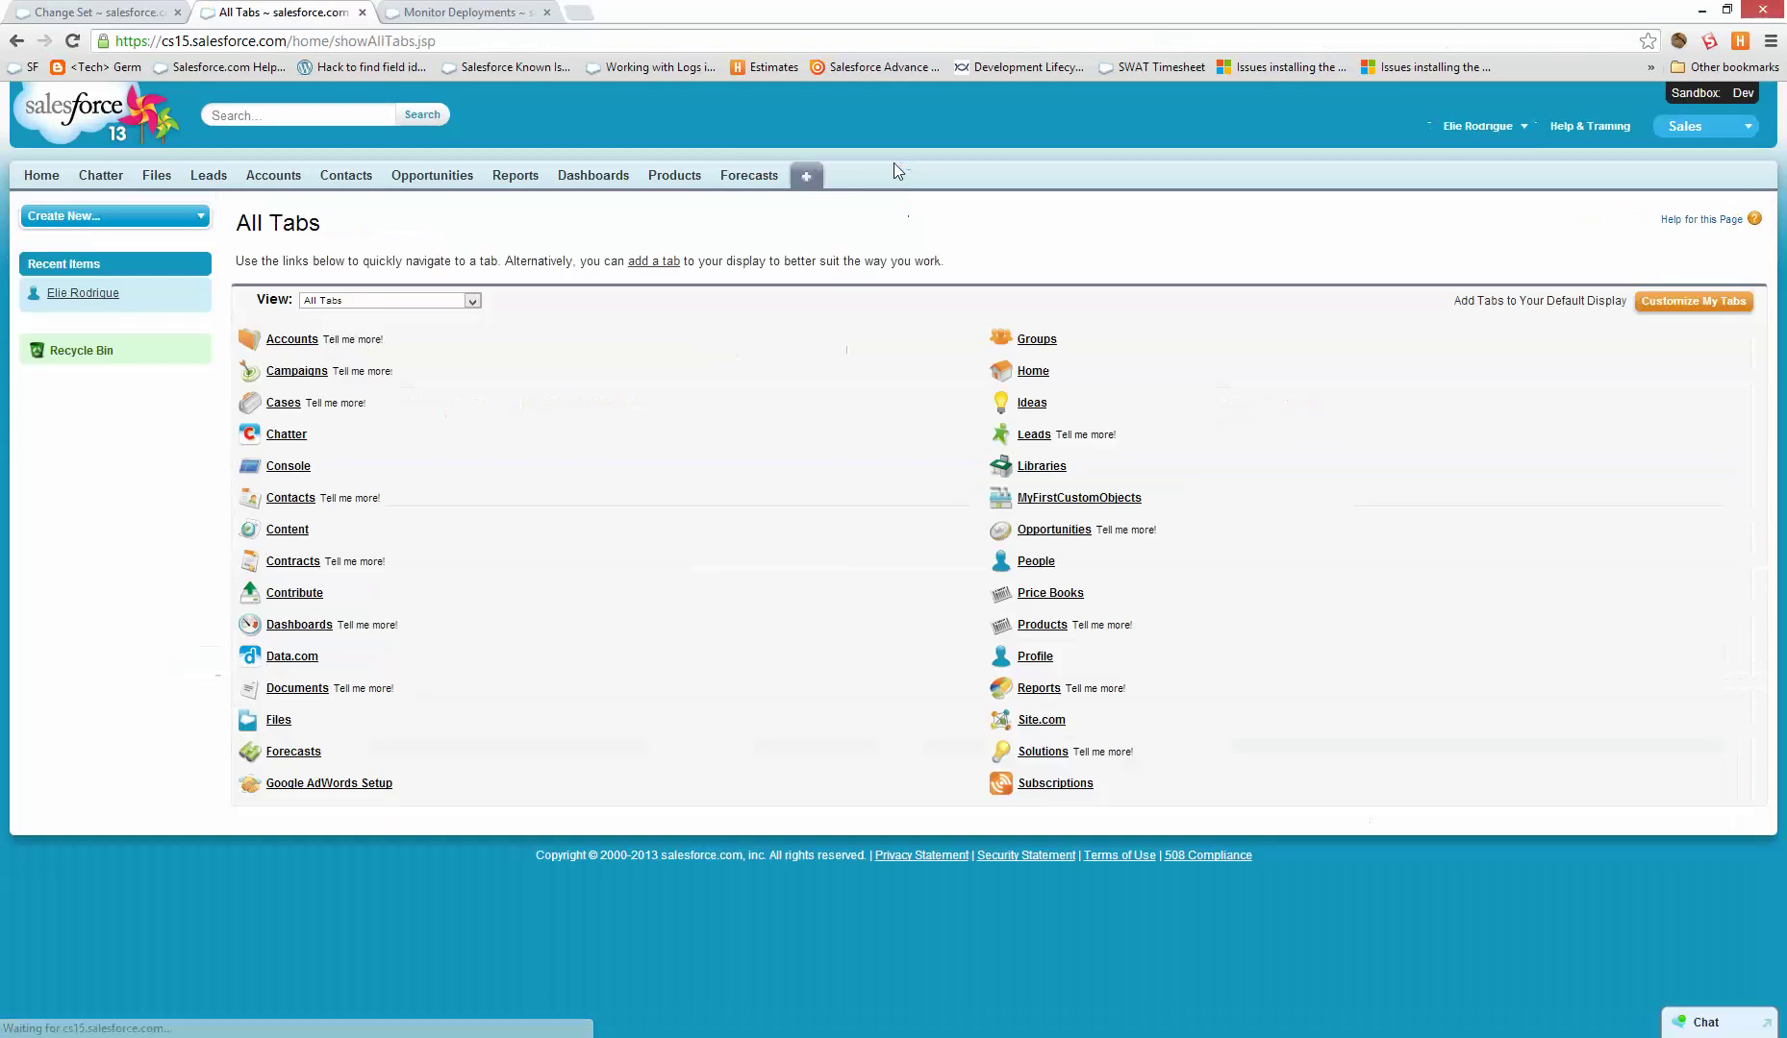
# - Create a MyFirstCustomObject record named test, then rename it inline to 123
pyautogui.click(1105, 498)
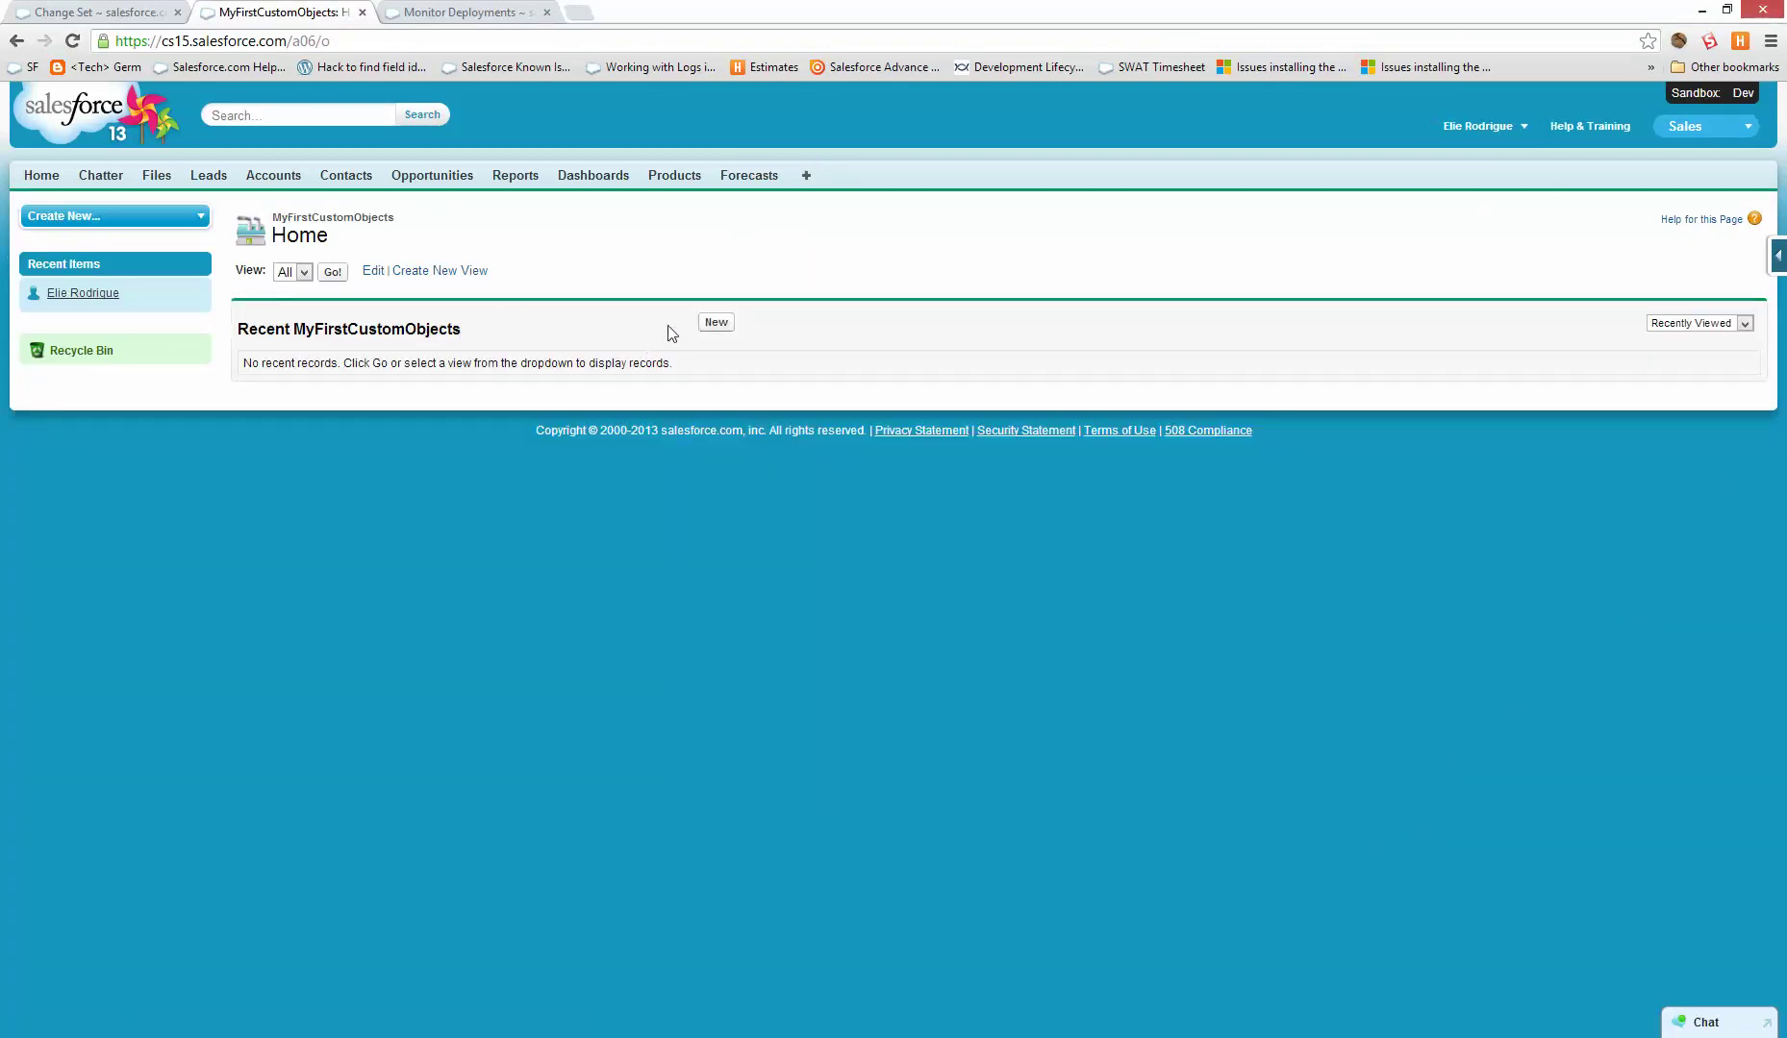
pyautogui.click(716, 322)
pyautogui.click(555, 348)
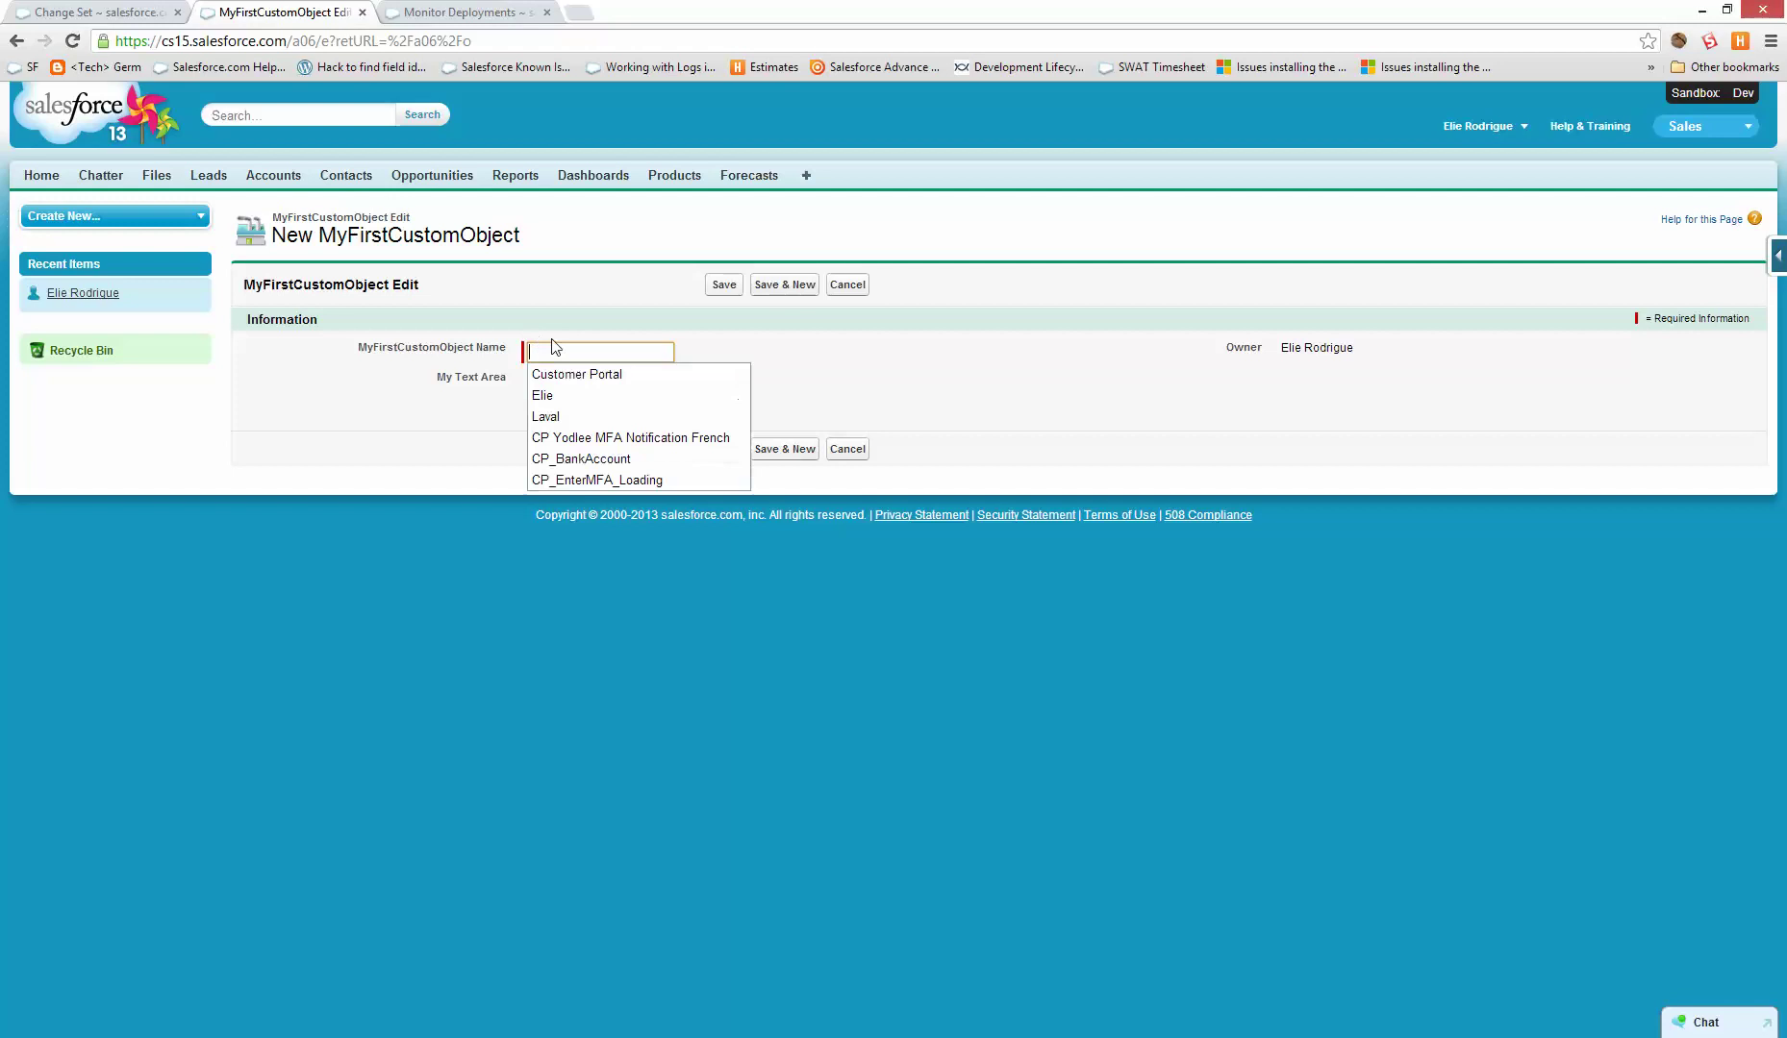
pyautogui.write('test')
pyautogui.click(722, 283)
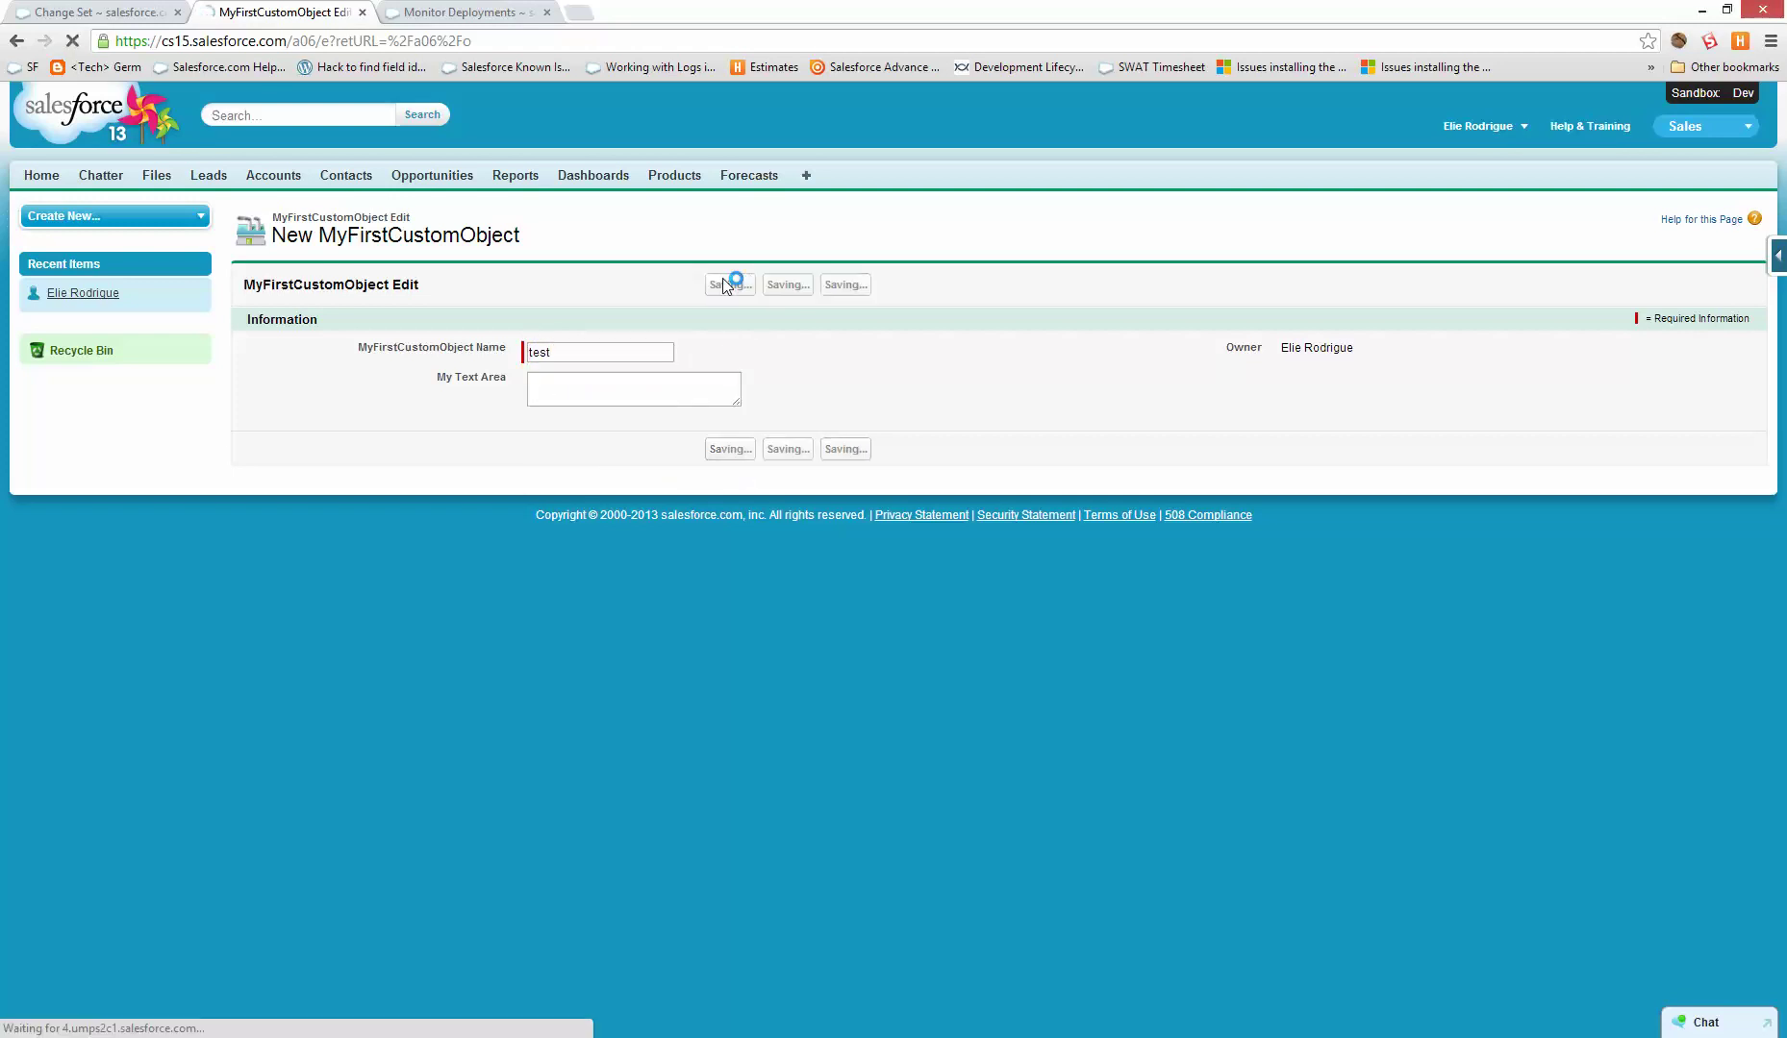
pyautogui.doubleClick(586, 342)
pyautogui.write('123')
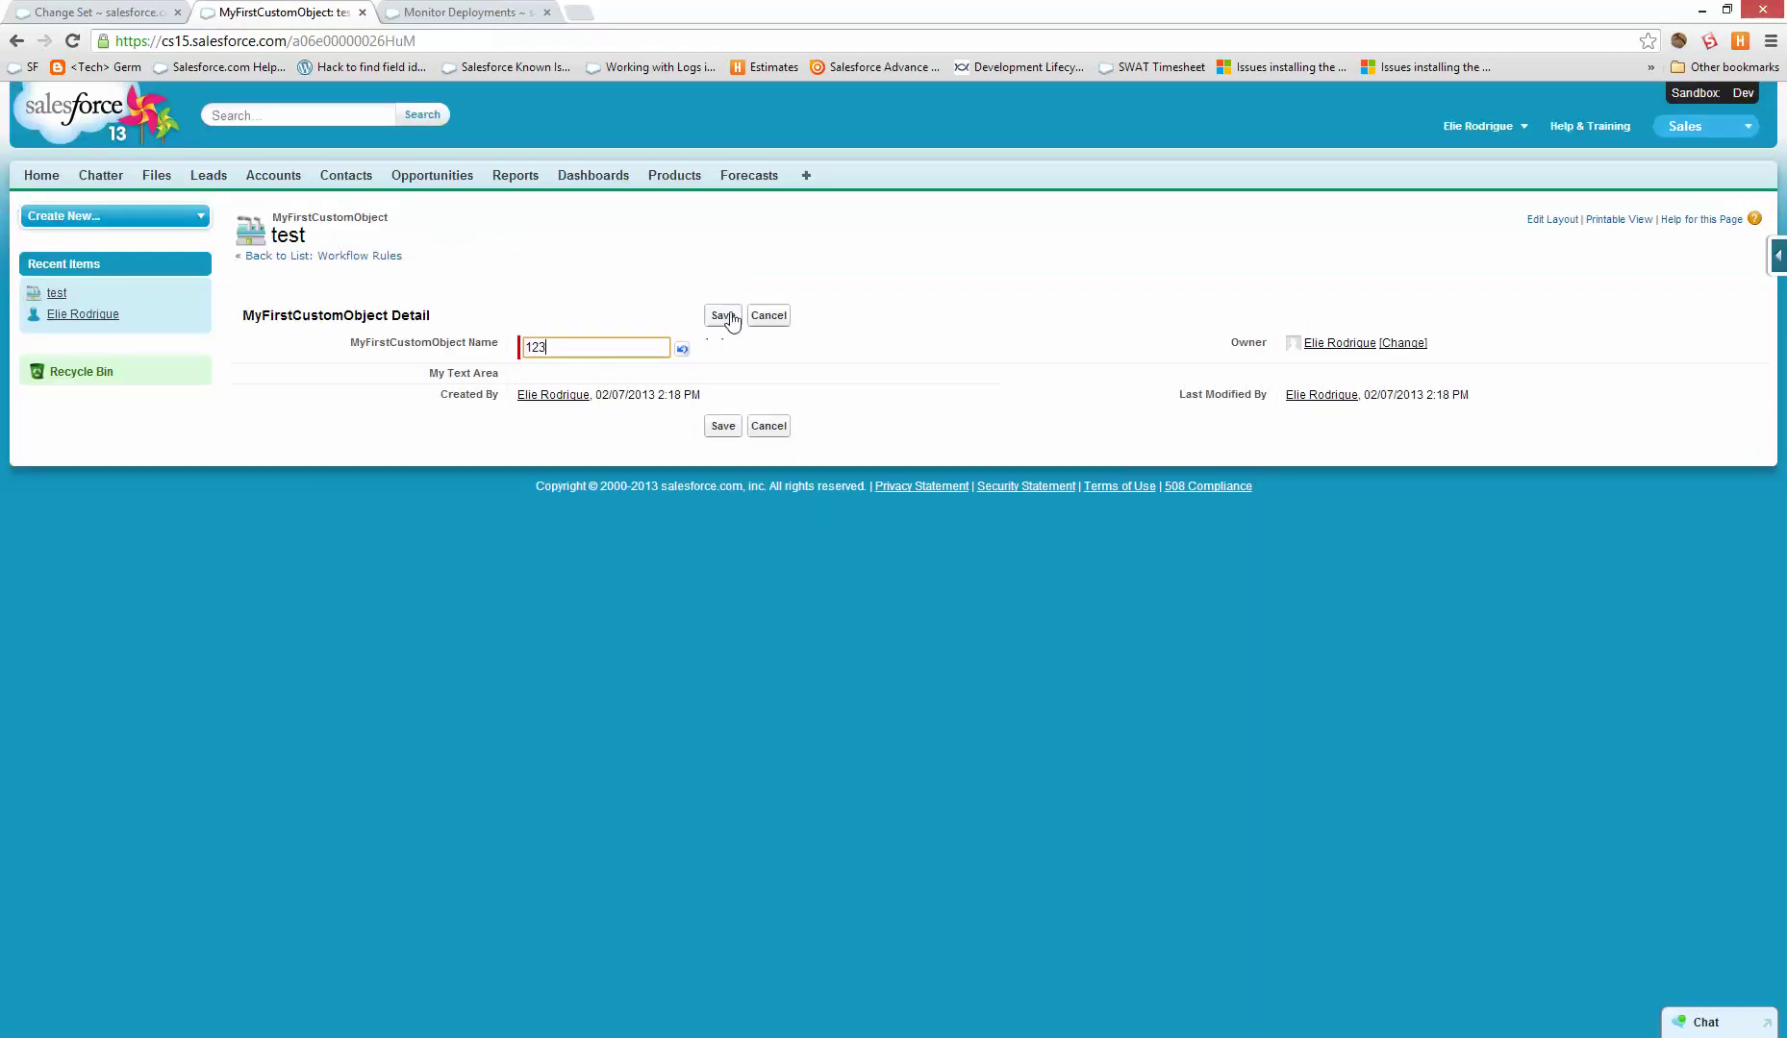
pyautogui.click(720, 316)
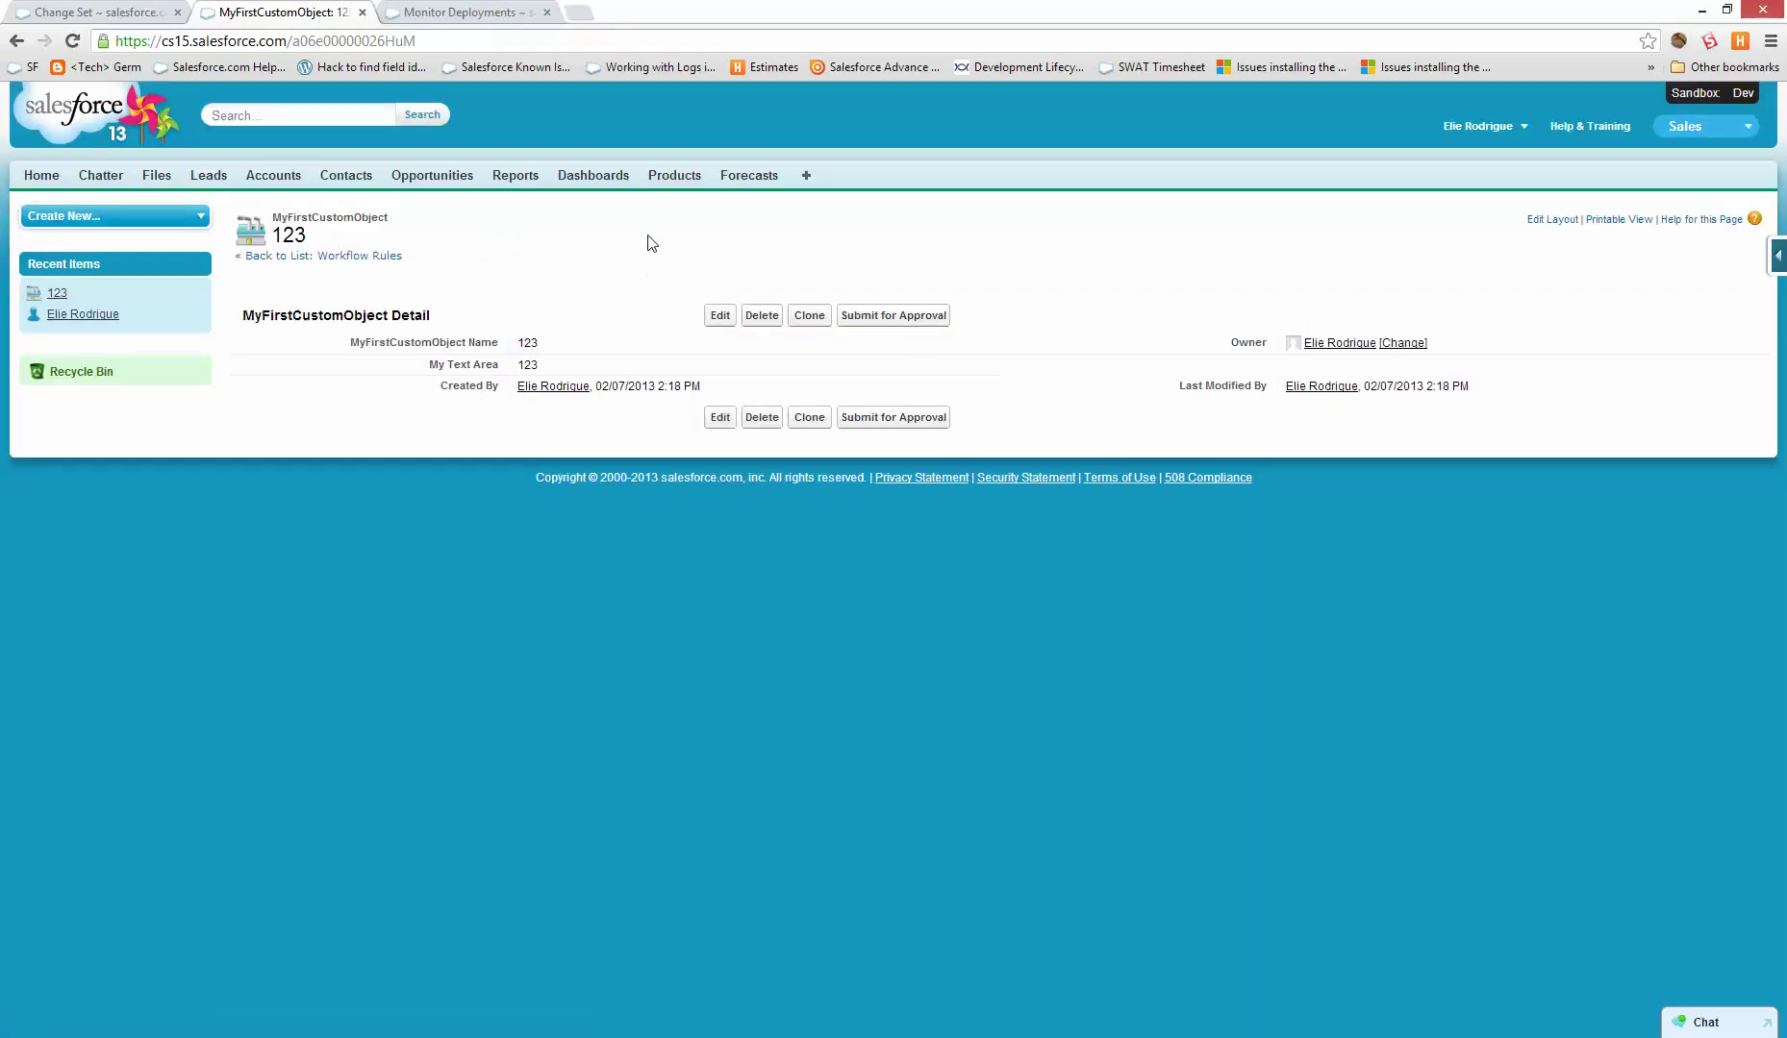
# - Go to the Reports & Dashboards page
pyautogui.click(245, 40)
pyautogui.click(760, 229)
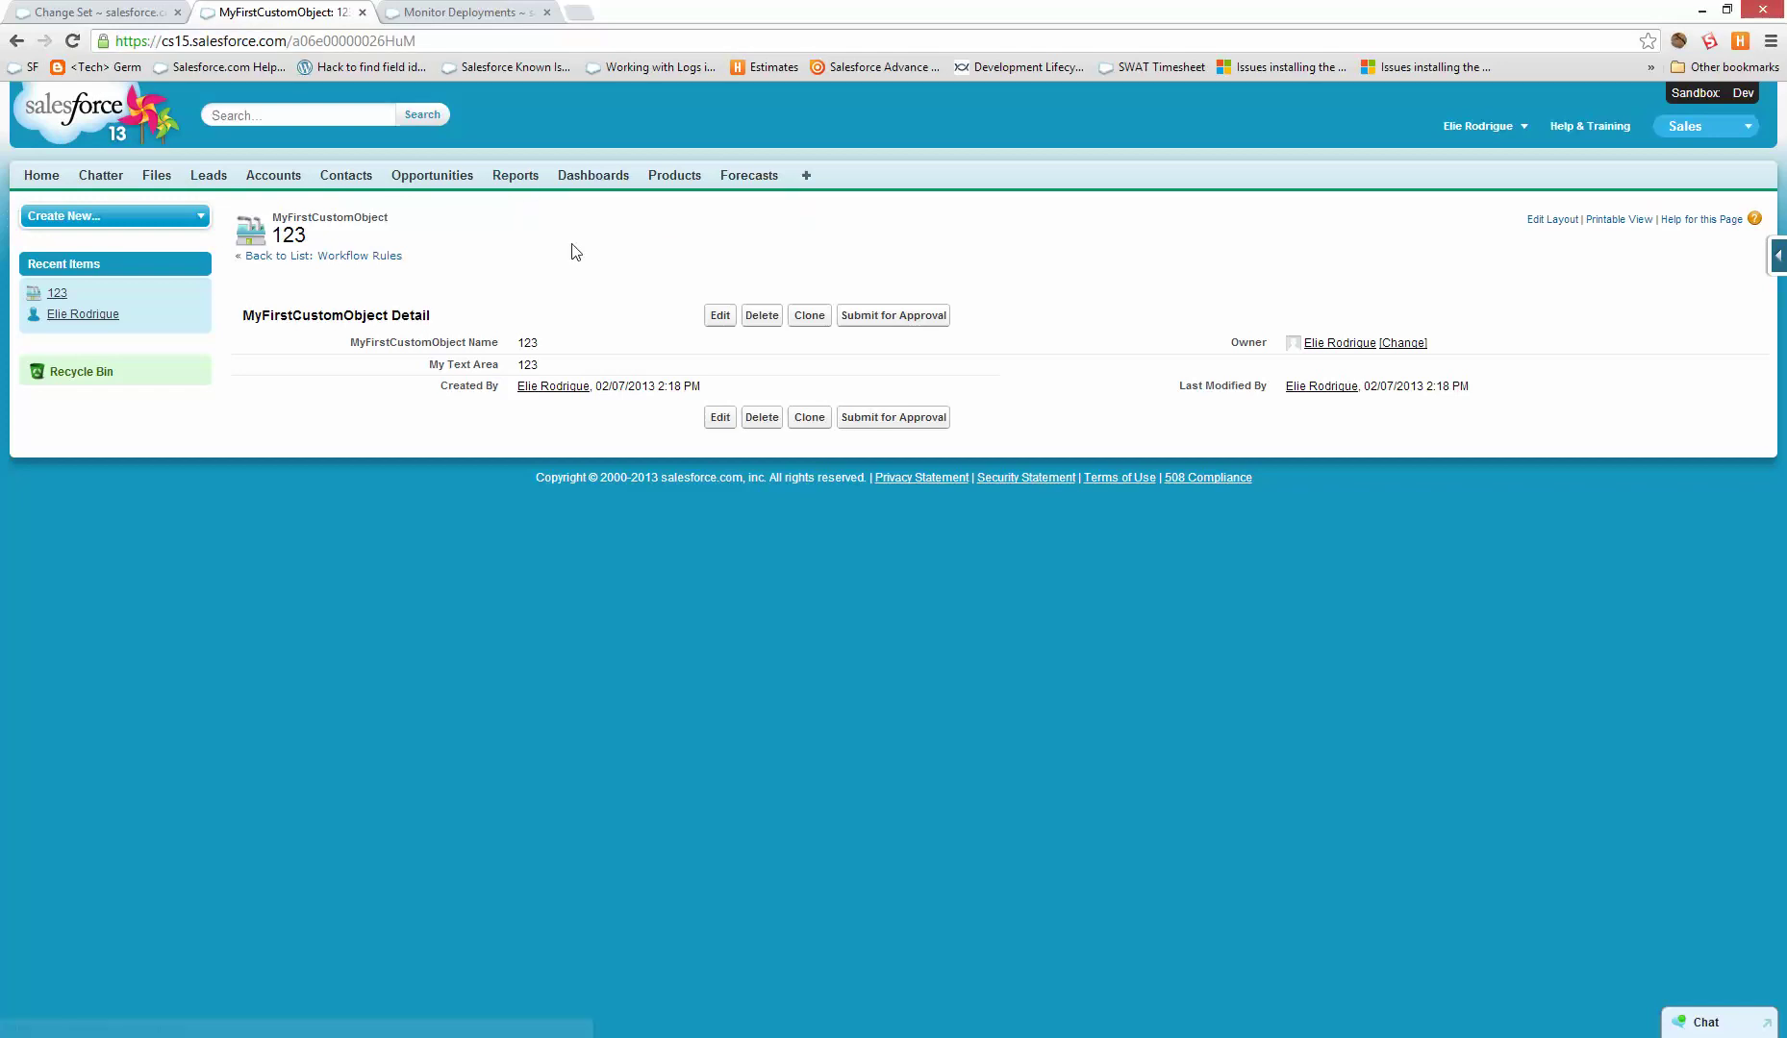
pyautogui.click(540, 183)
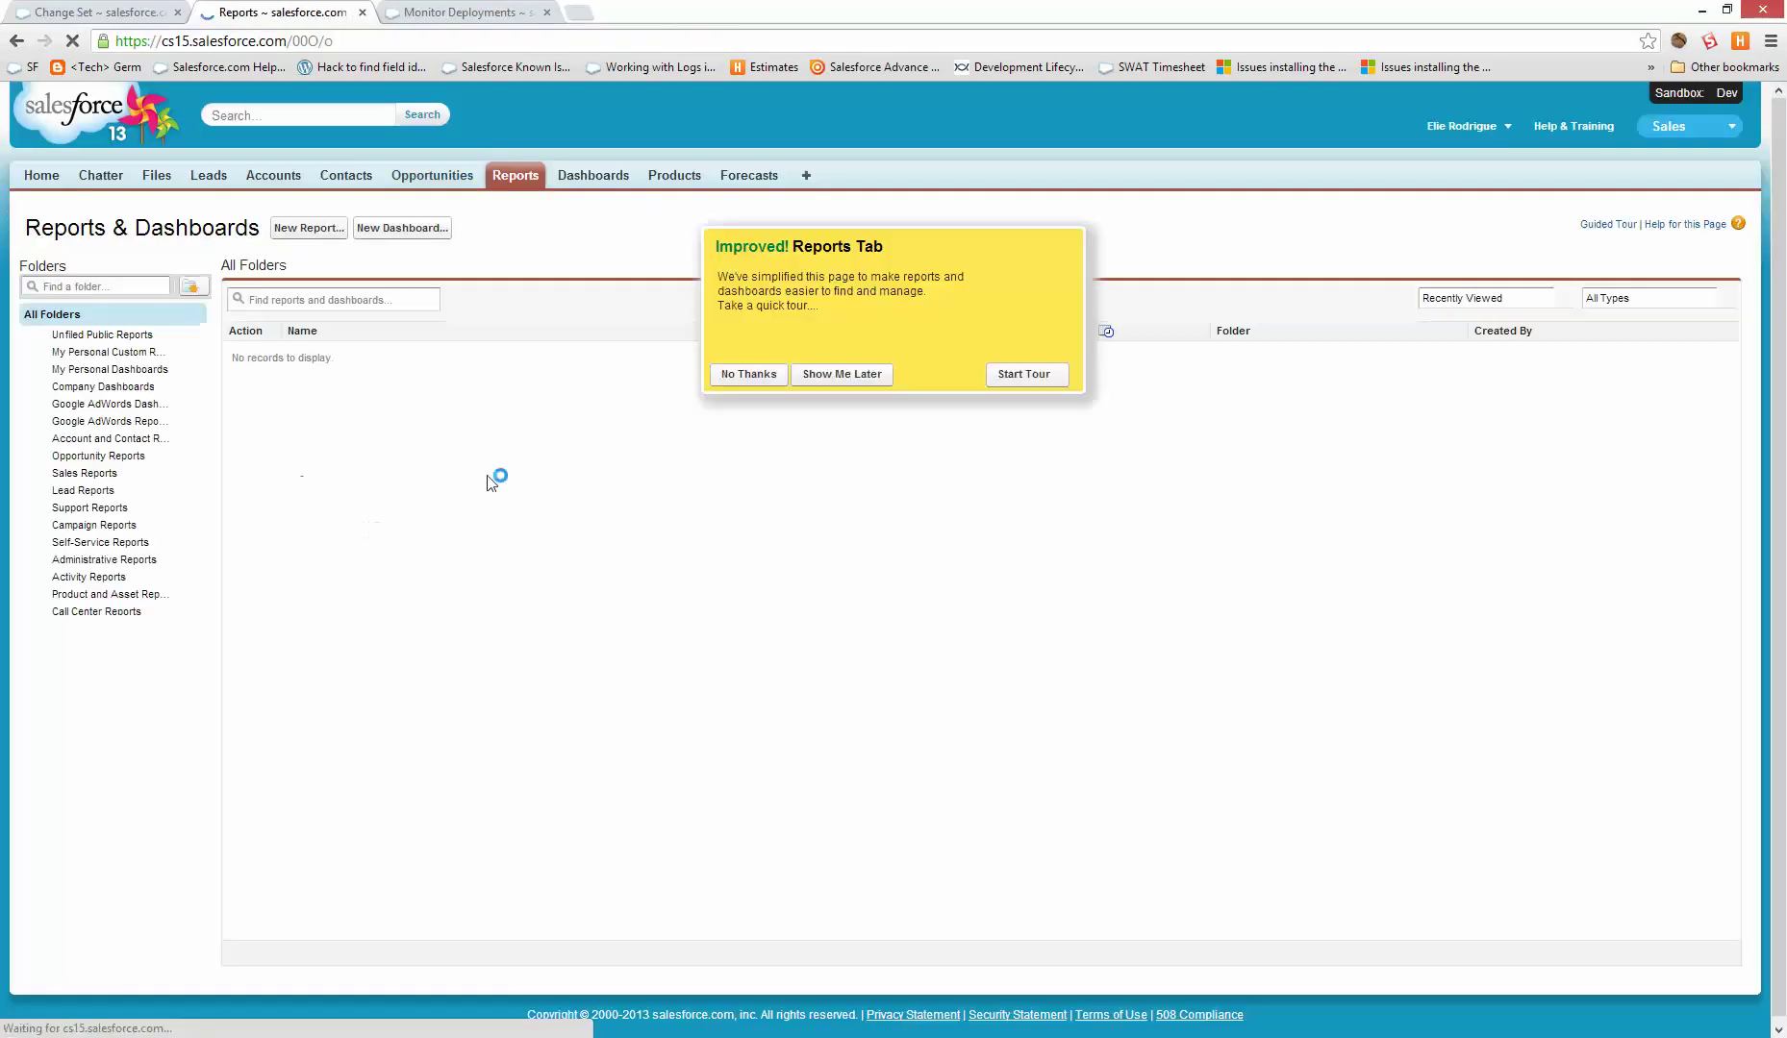
# - Start a new report, choosing the Accounts type under Accounts & Contacts
pyautogui.click(745, 375)
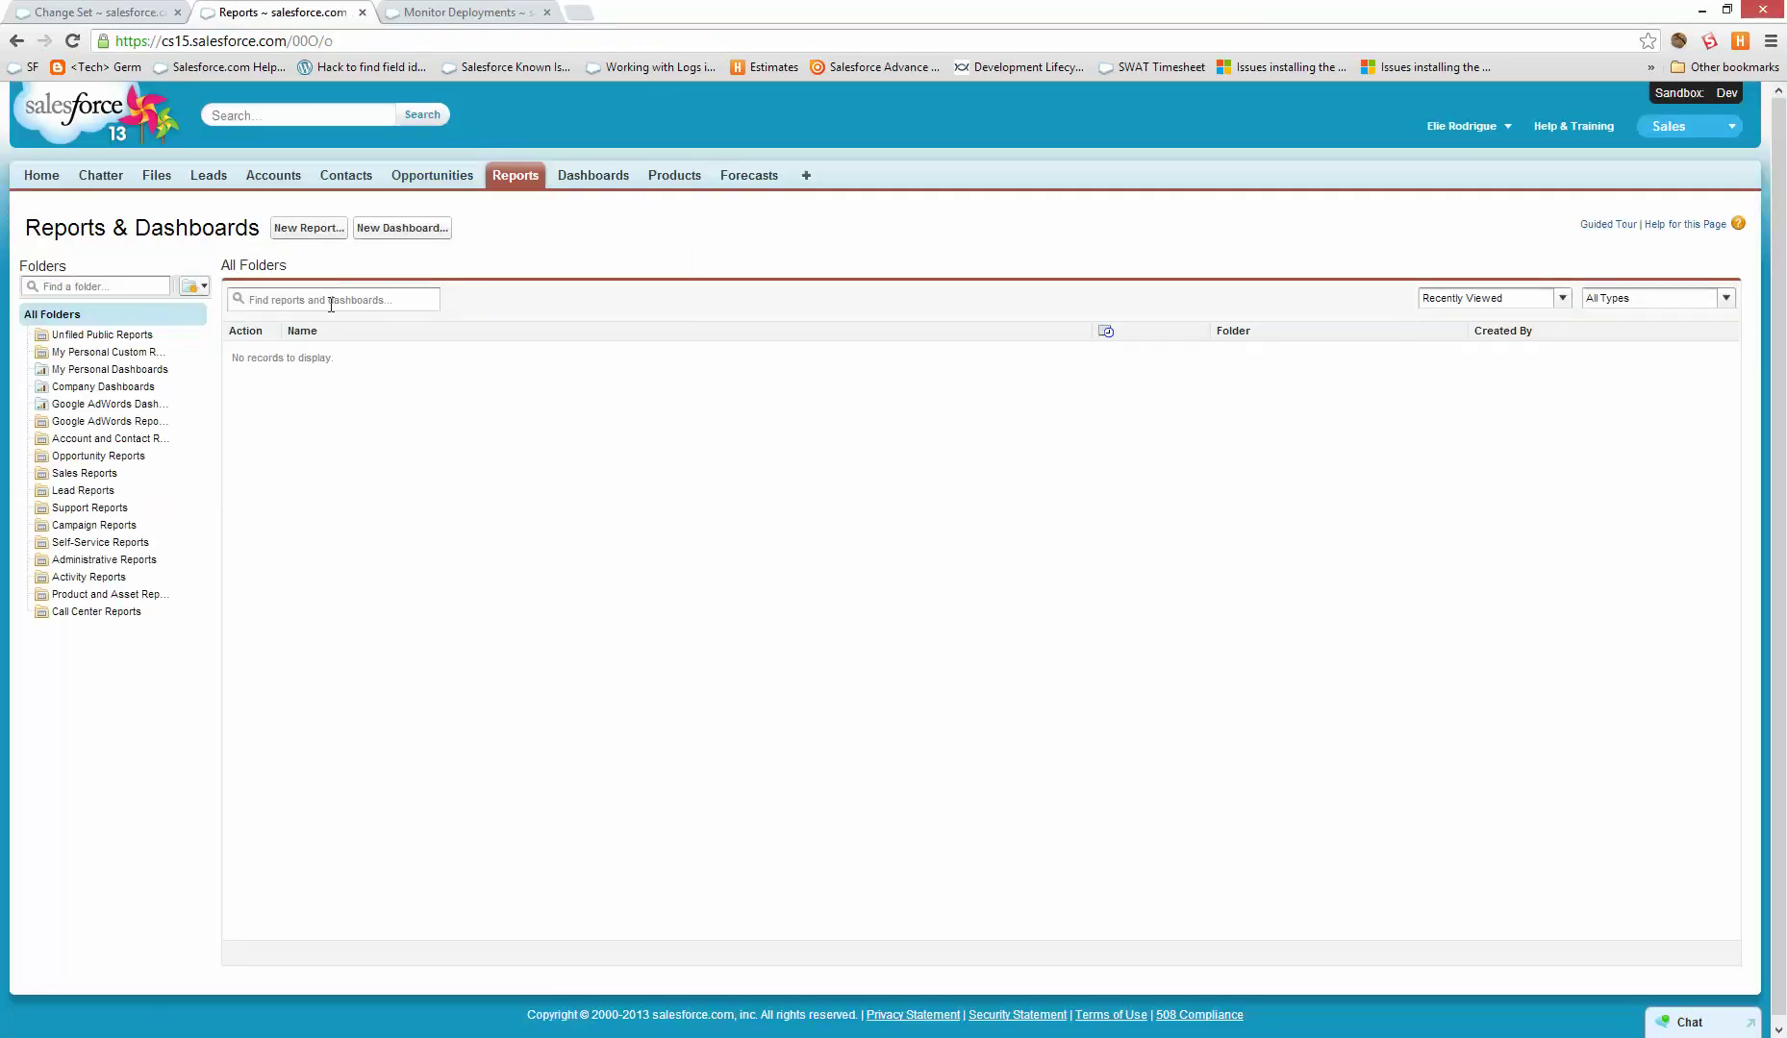
pyautogui.click(318, 229)
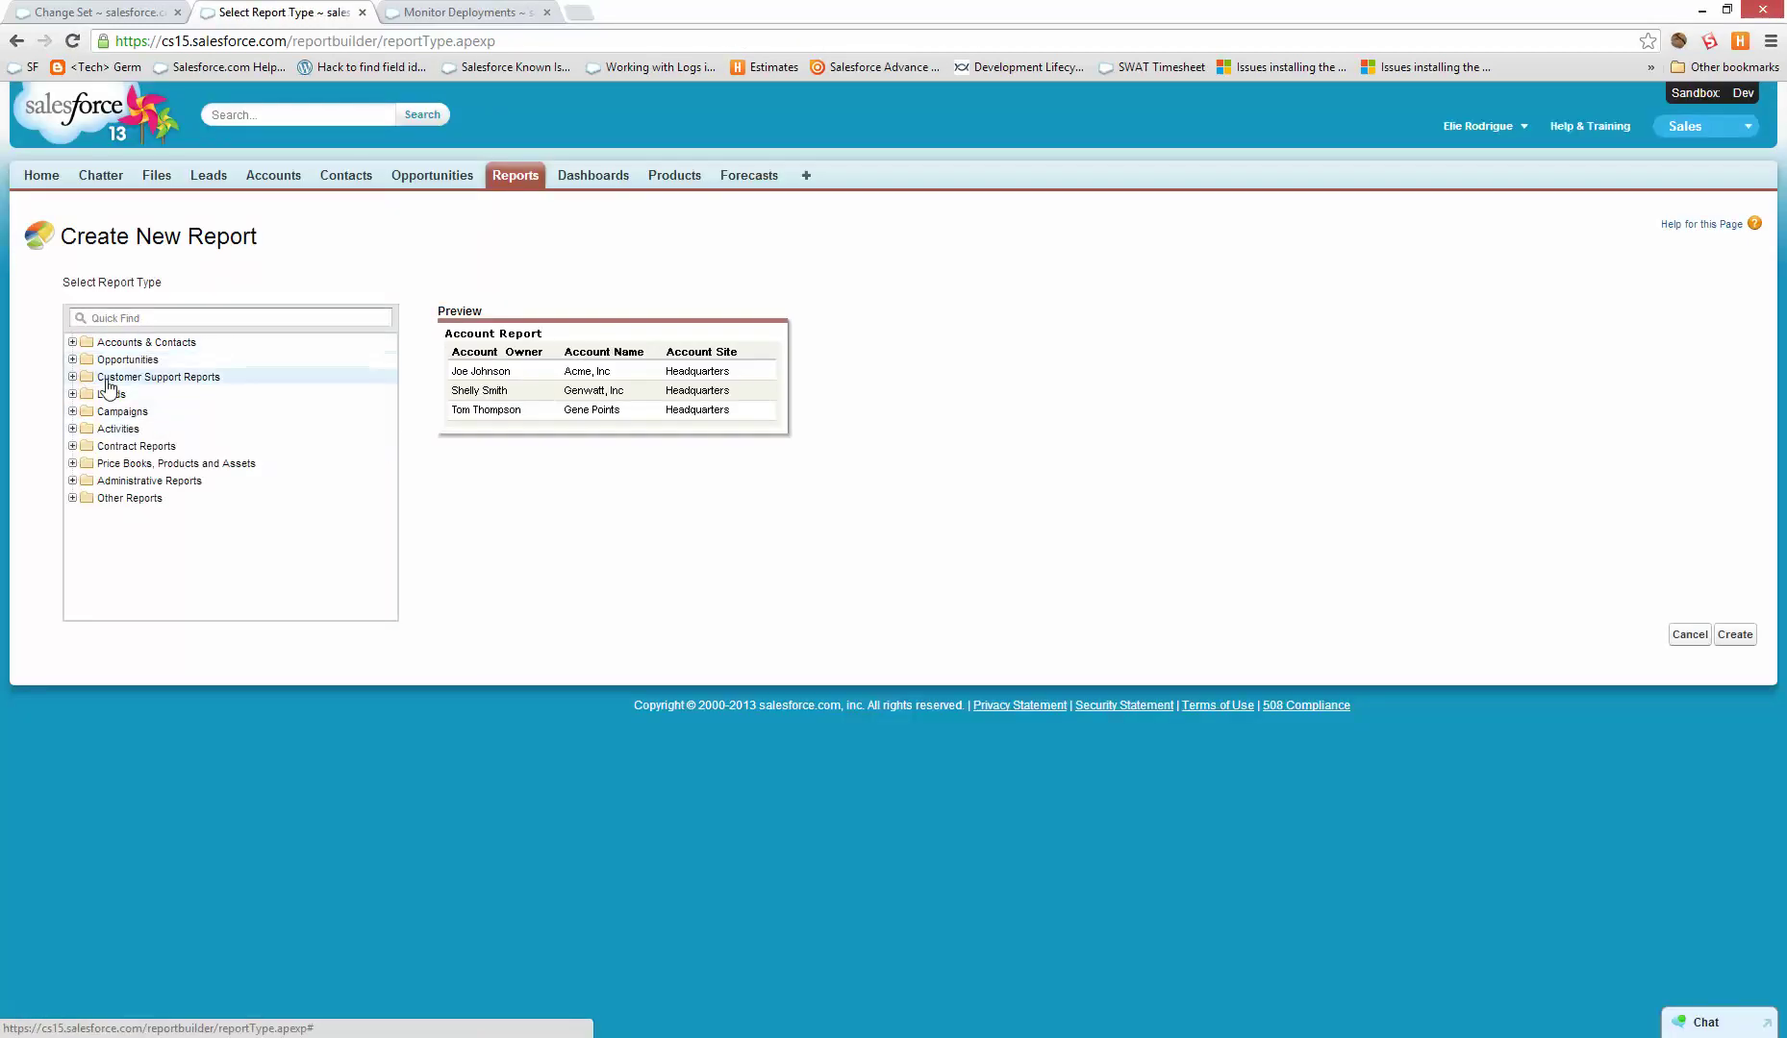
pyautogui.click(154, 499)
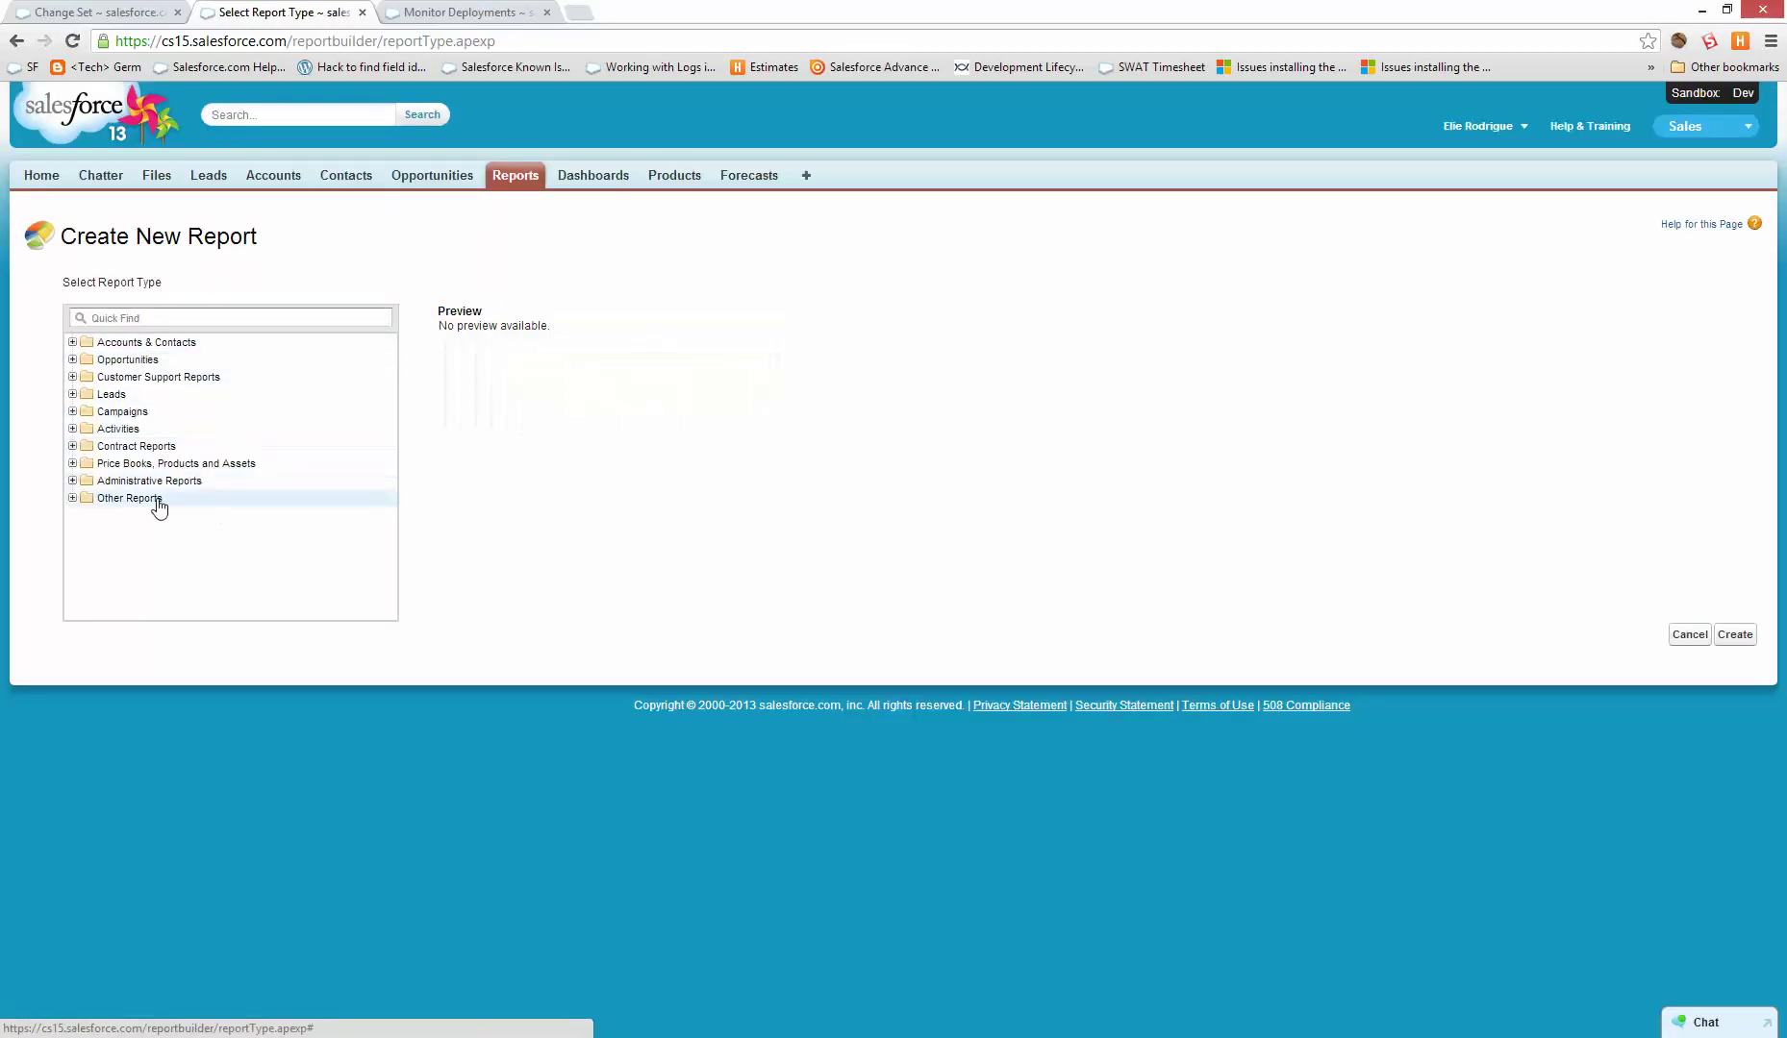
pyautogui.click(72, 498)
pyautogui.scroll(-3, 267, 515)
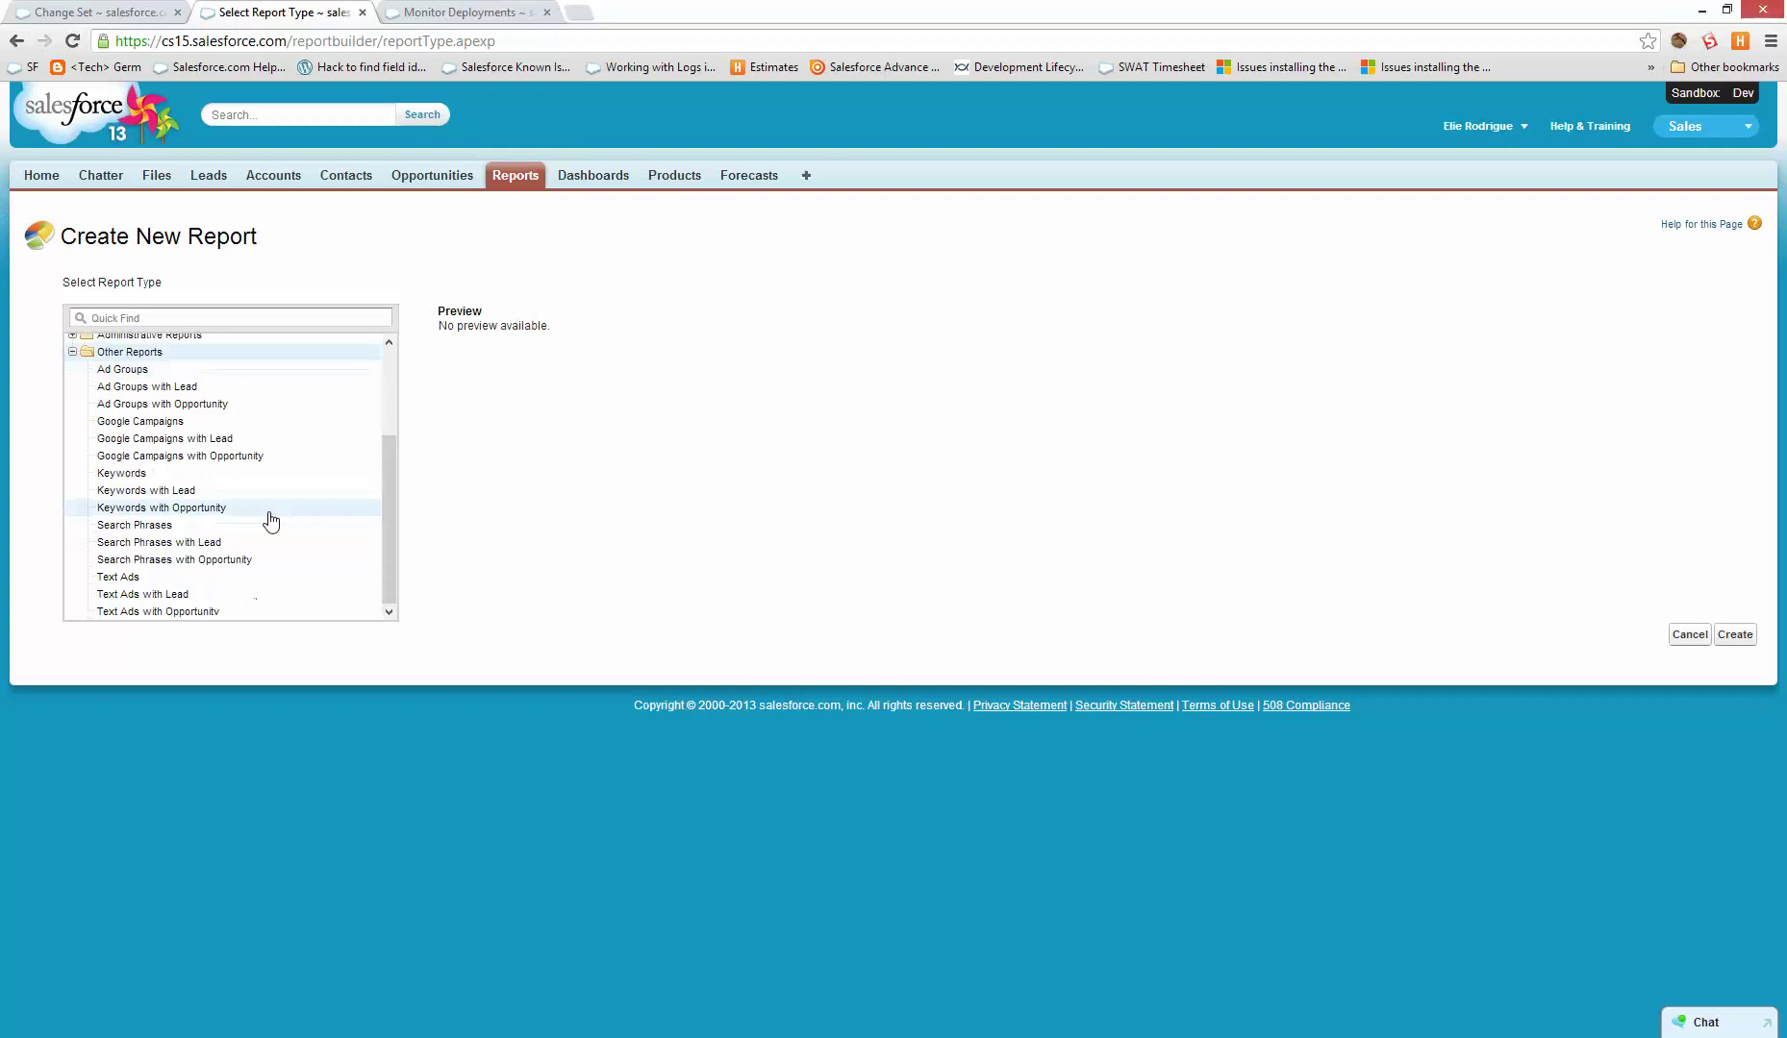
pyautogui.click(287, 317)
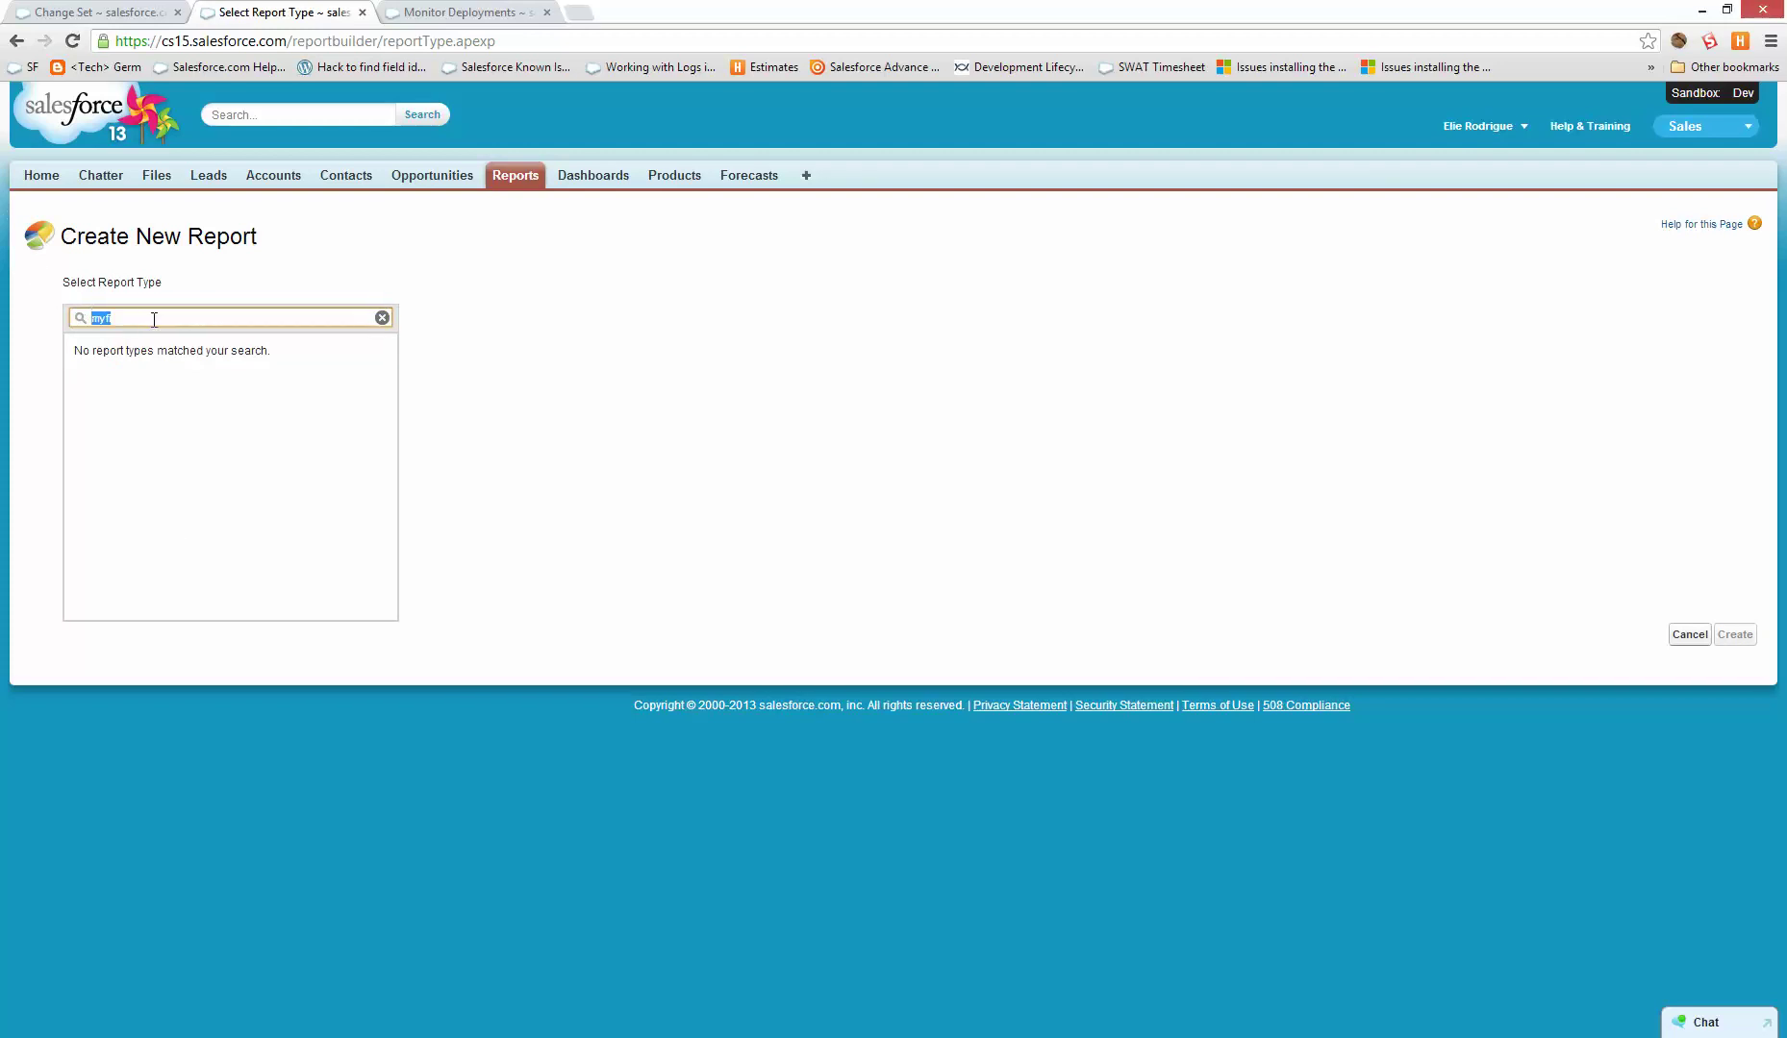
pyautogui.press('BackSpace')
pyautogui.press('BackSpace')
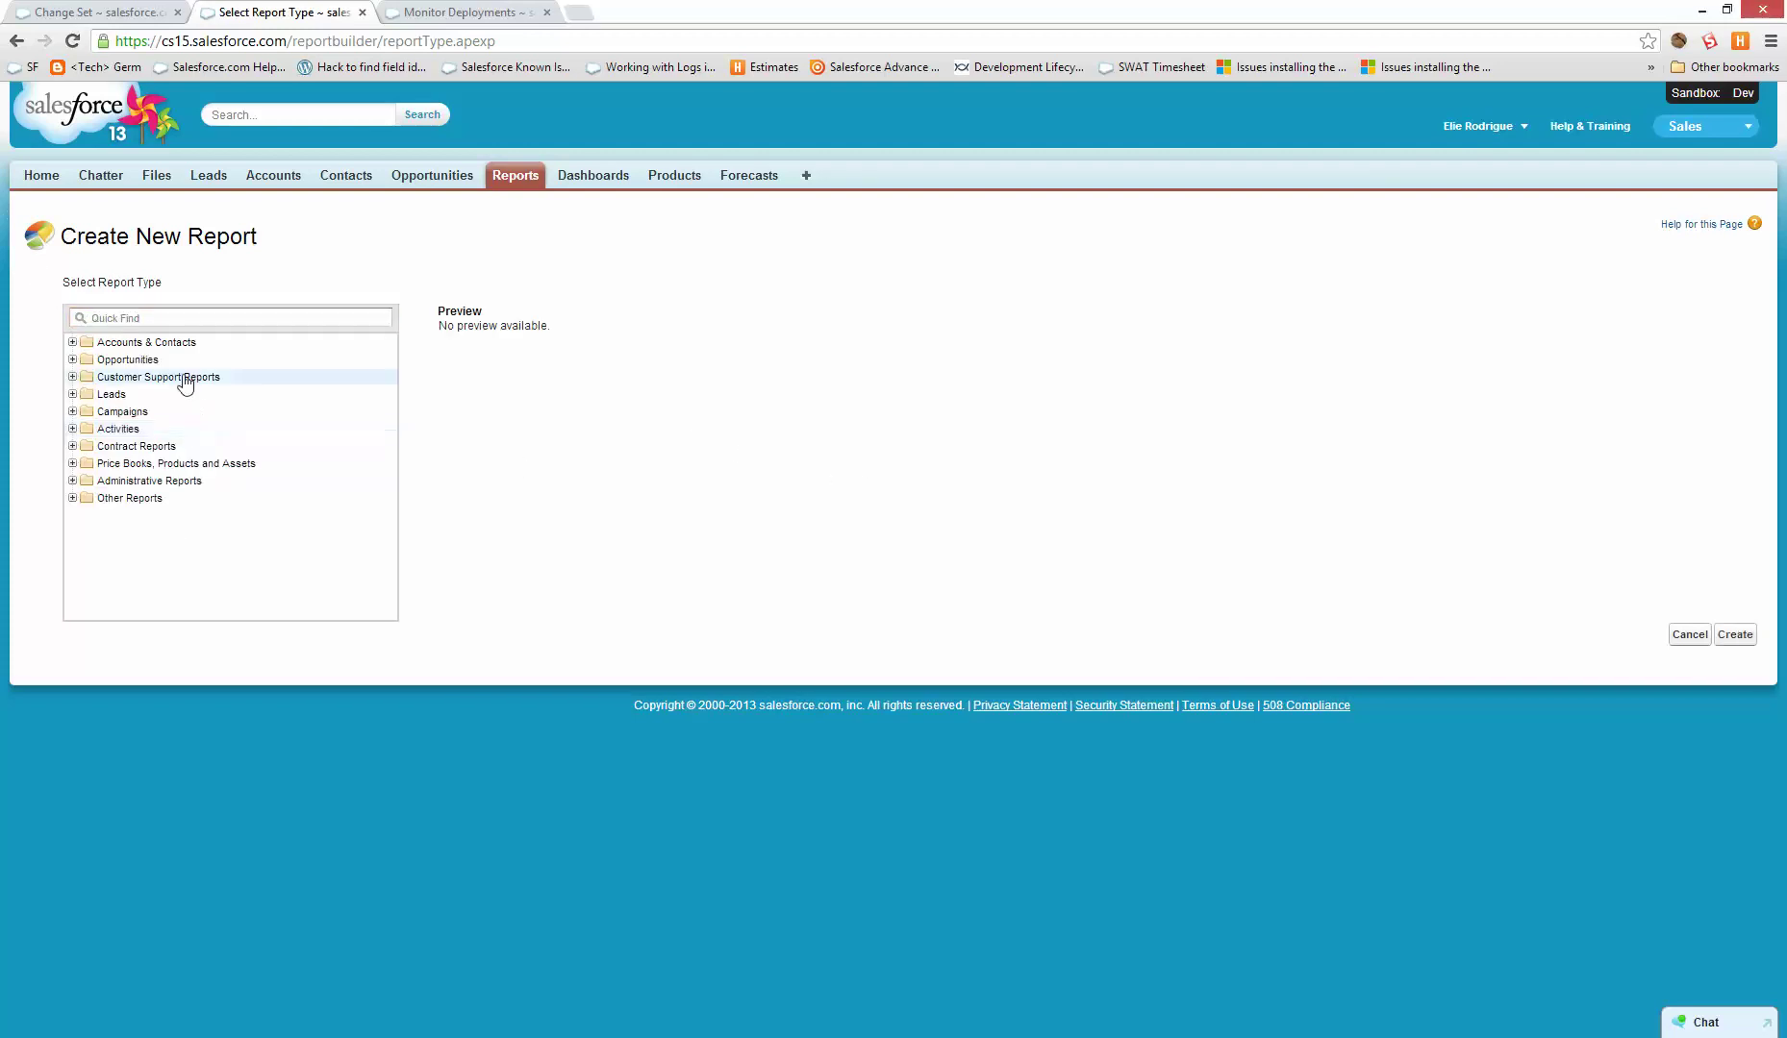
pyautogui.click(117, 344)
pyautogui.click(73, 343)
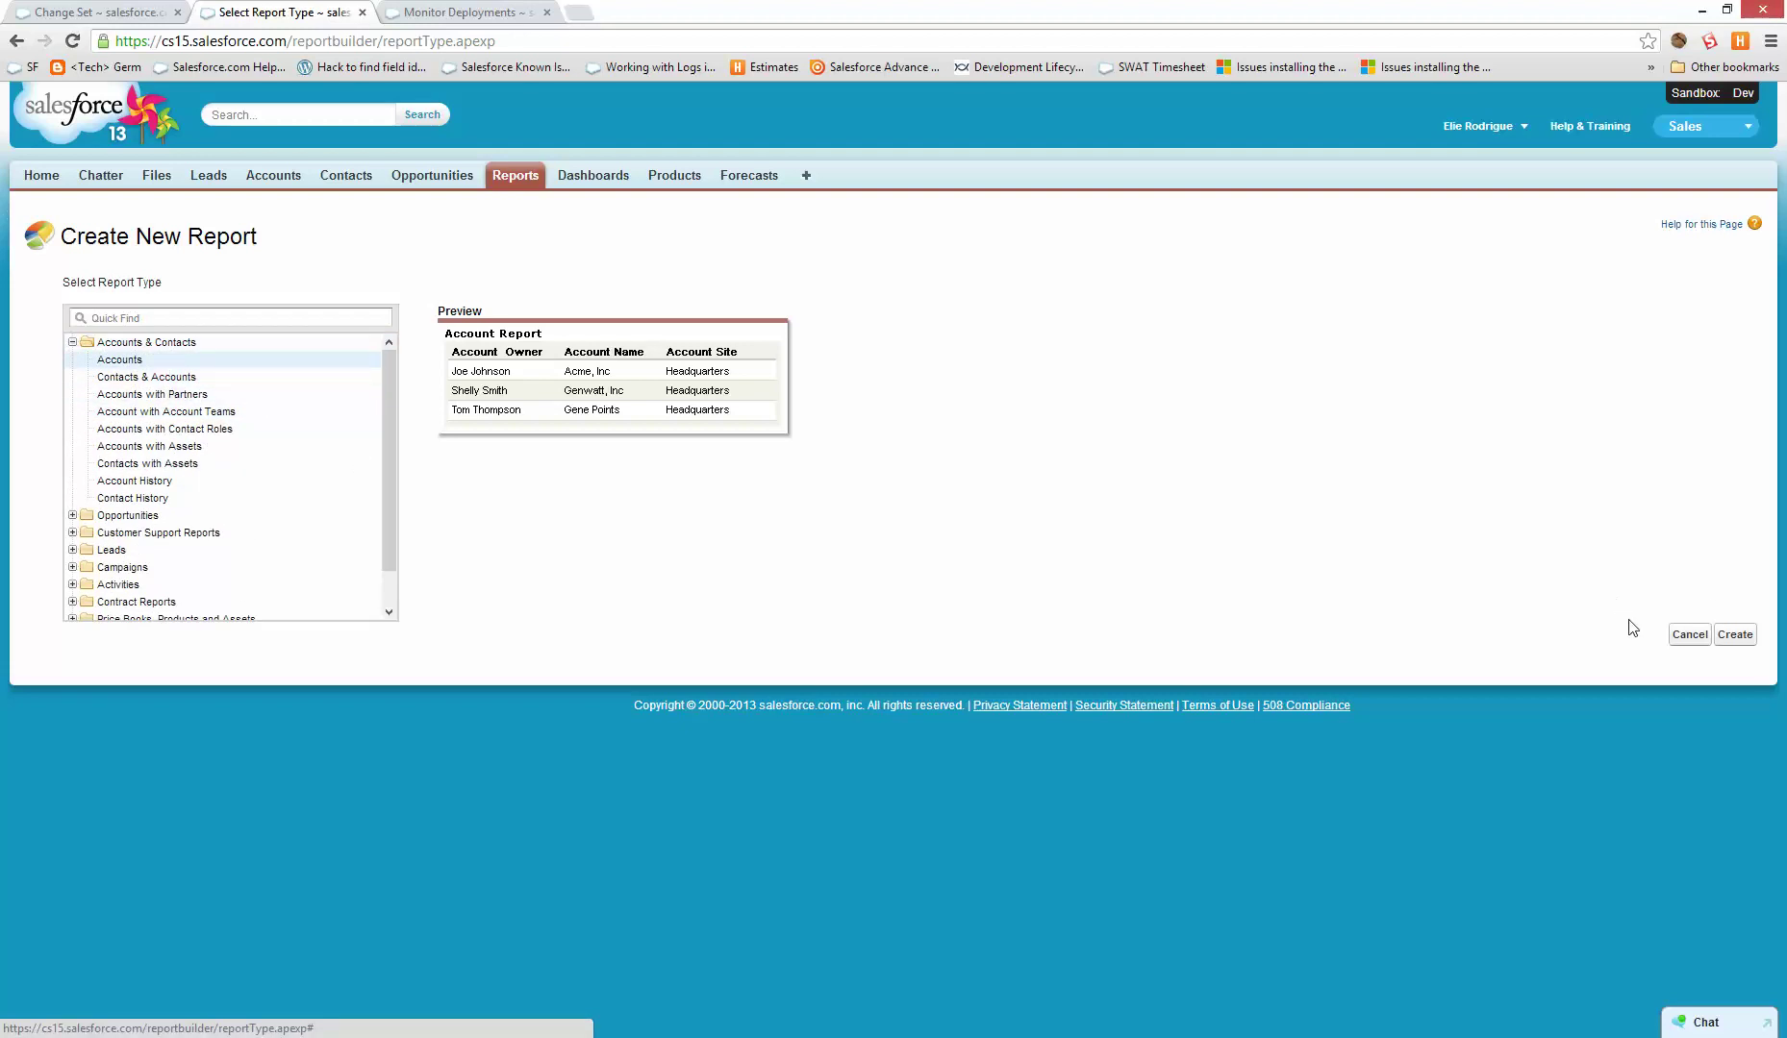
pyautogui.click(1735, 634)
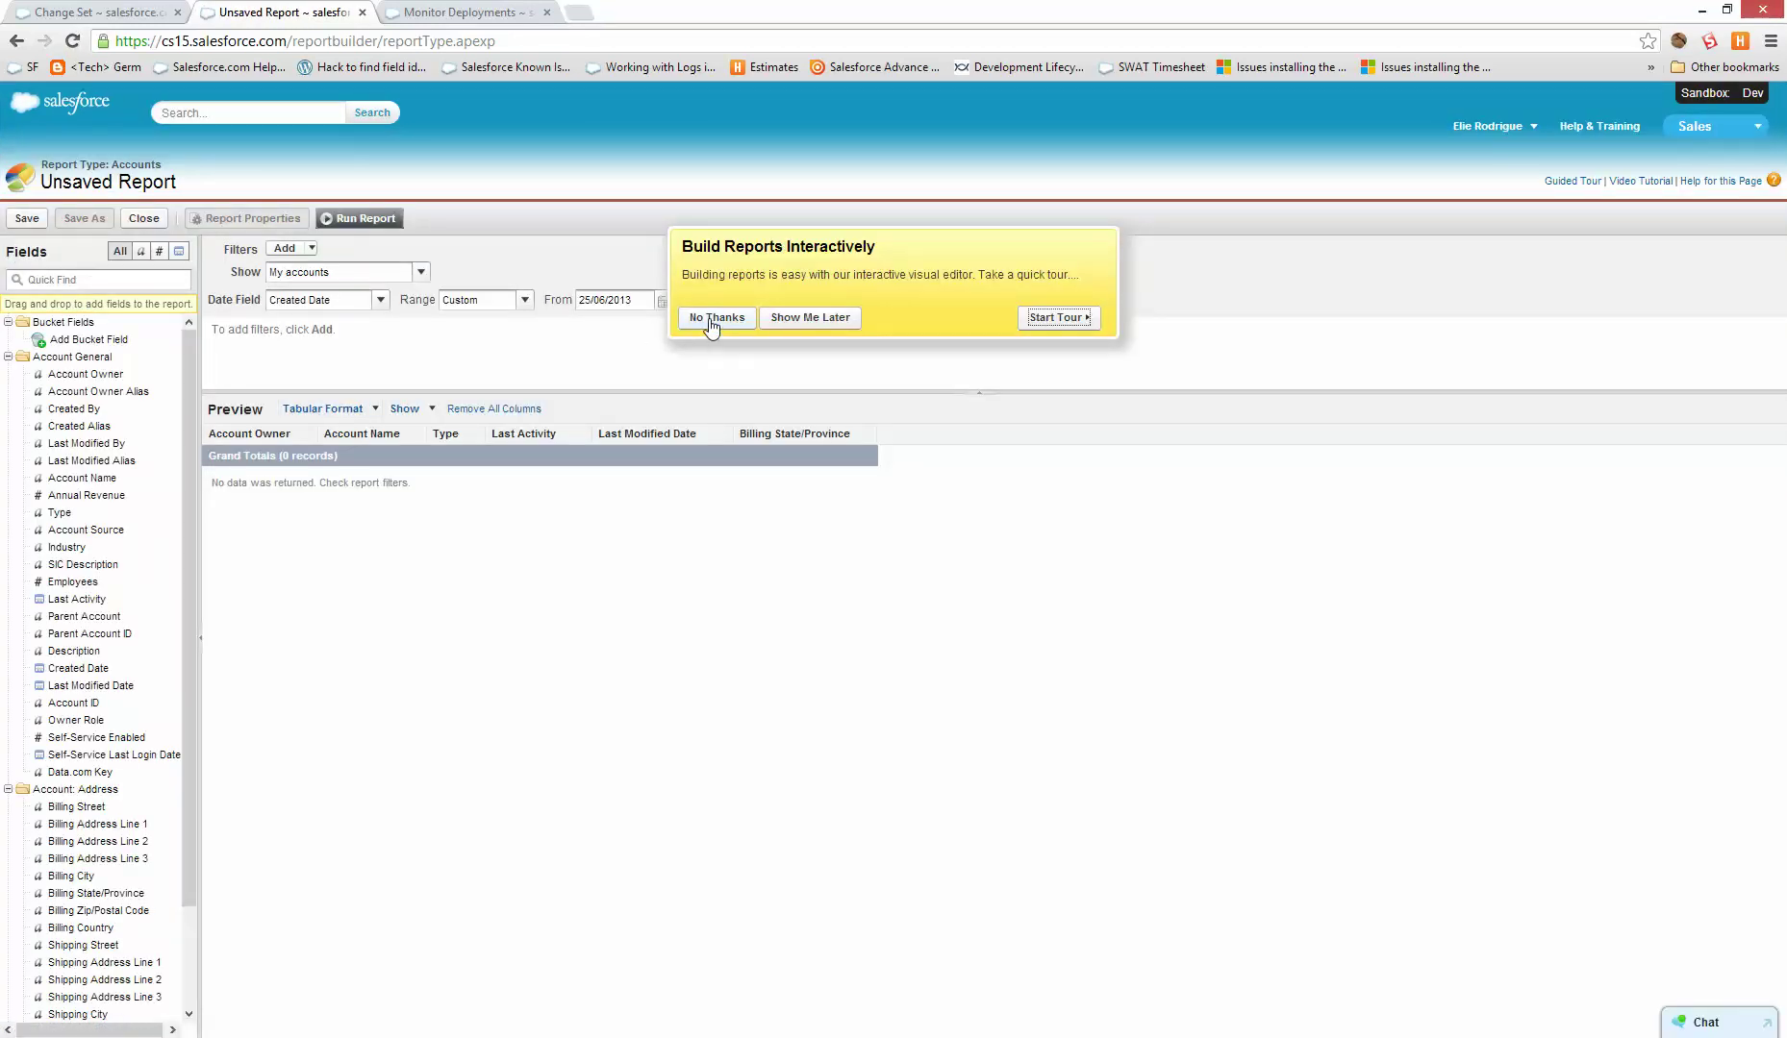
# - Add Account Owner as a report column and name the report 'Account report'
pyautogui.click(712, 321)
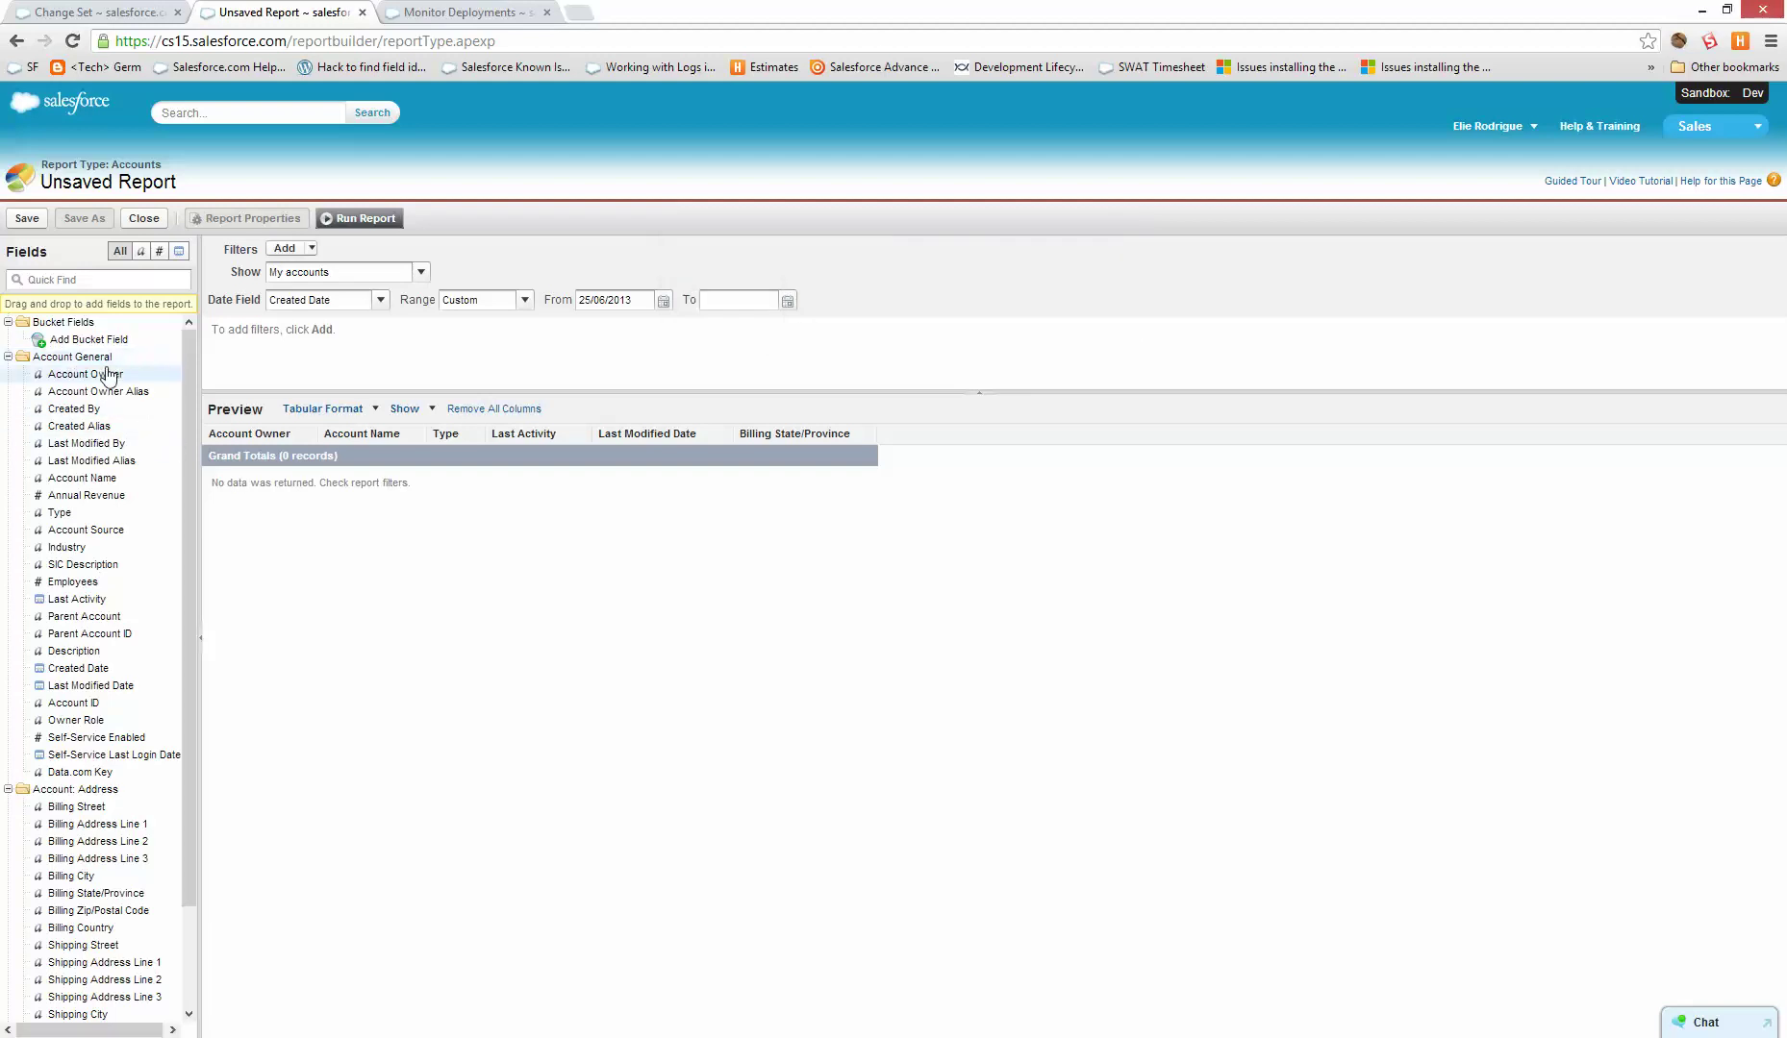
pyautogui.moveTo(95, 380)
pyautogui.mouseDown()
pyautogui.moveTo(276, 485)
pyautogui.moveTo(235, 444)
pyautogui.moveTo(318, 438)
pyautogui.mouseUp()
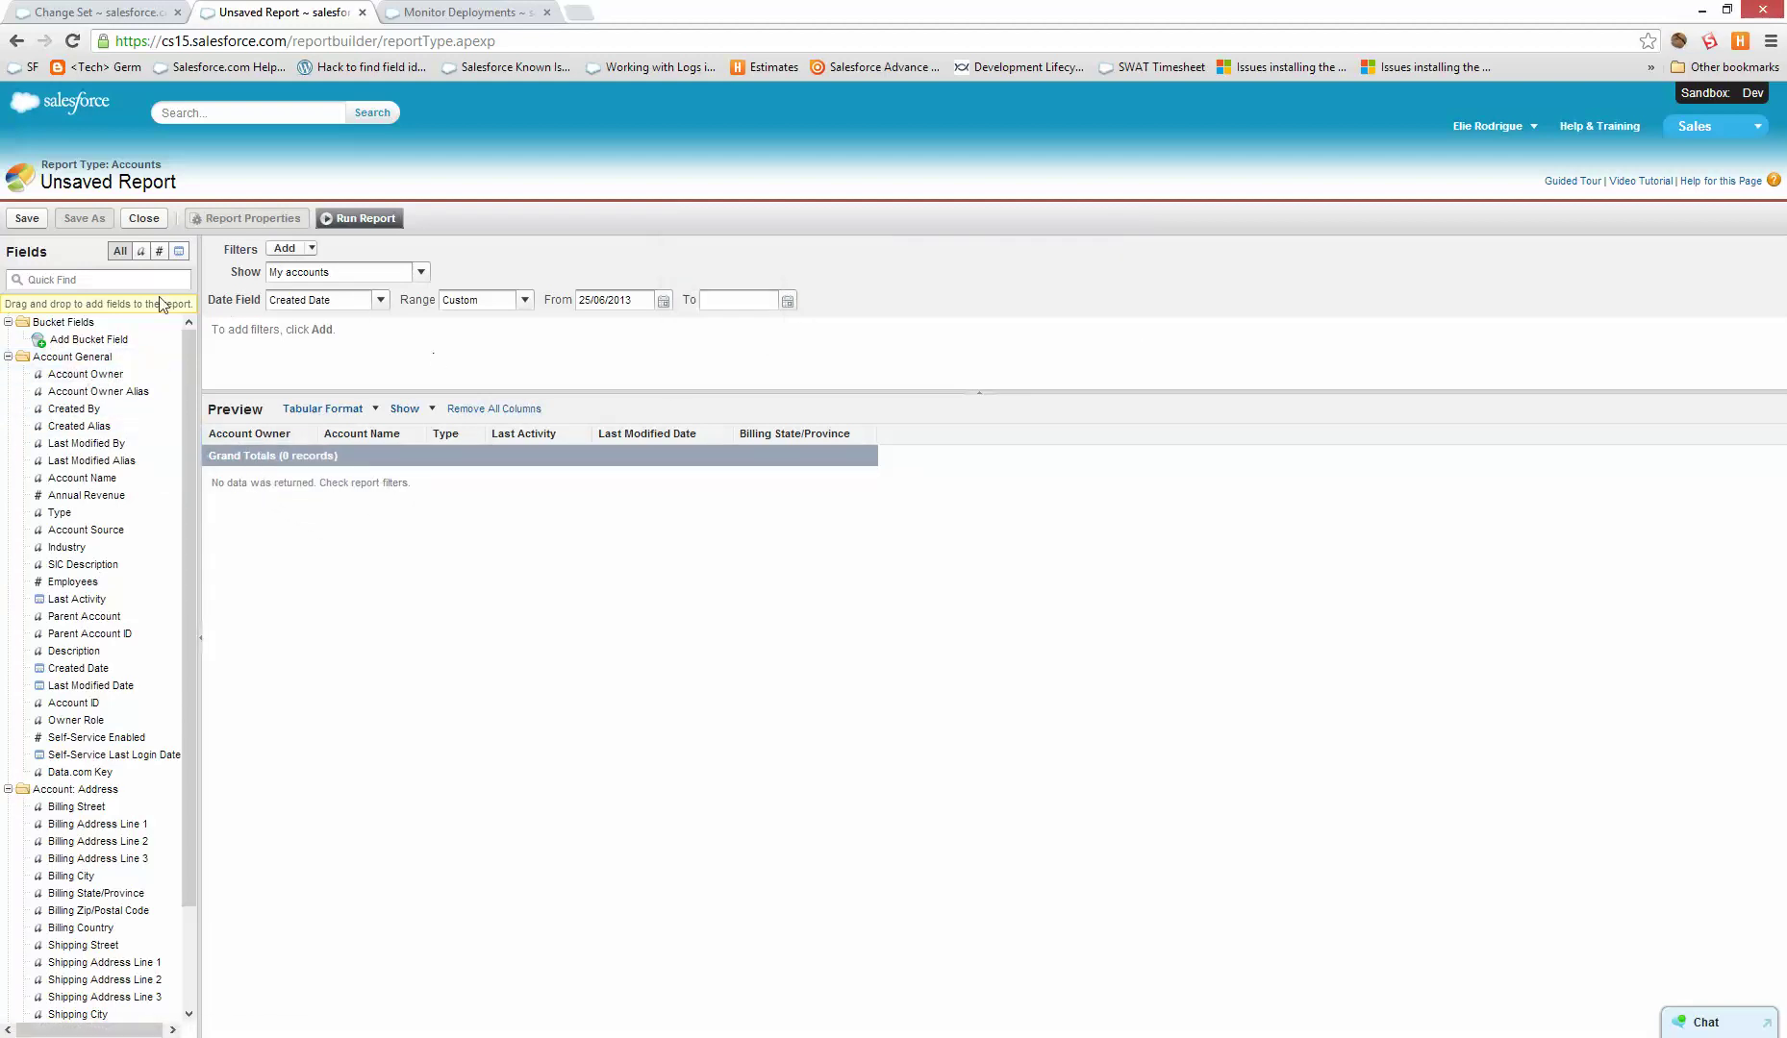
pyautogui.click(27, 220)
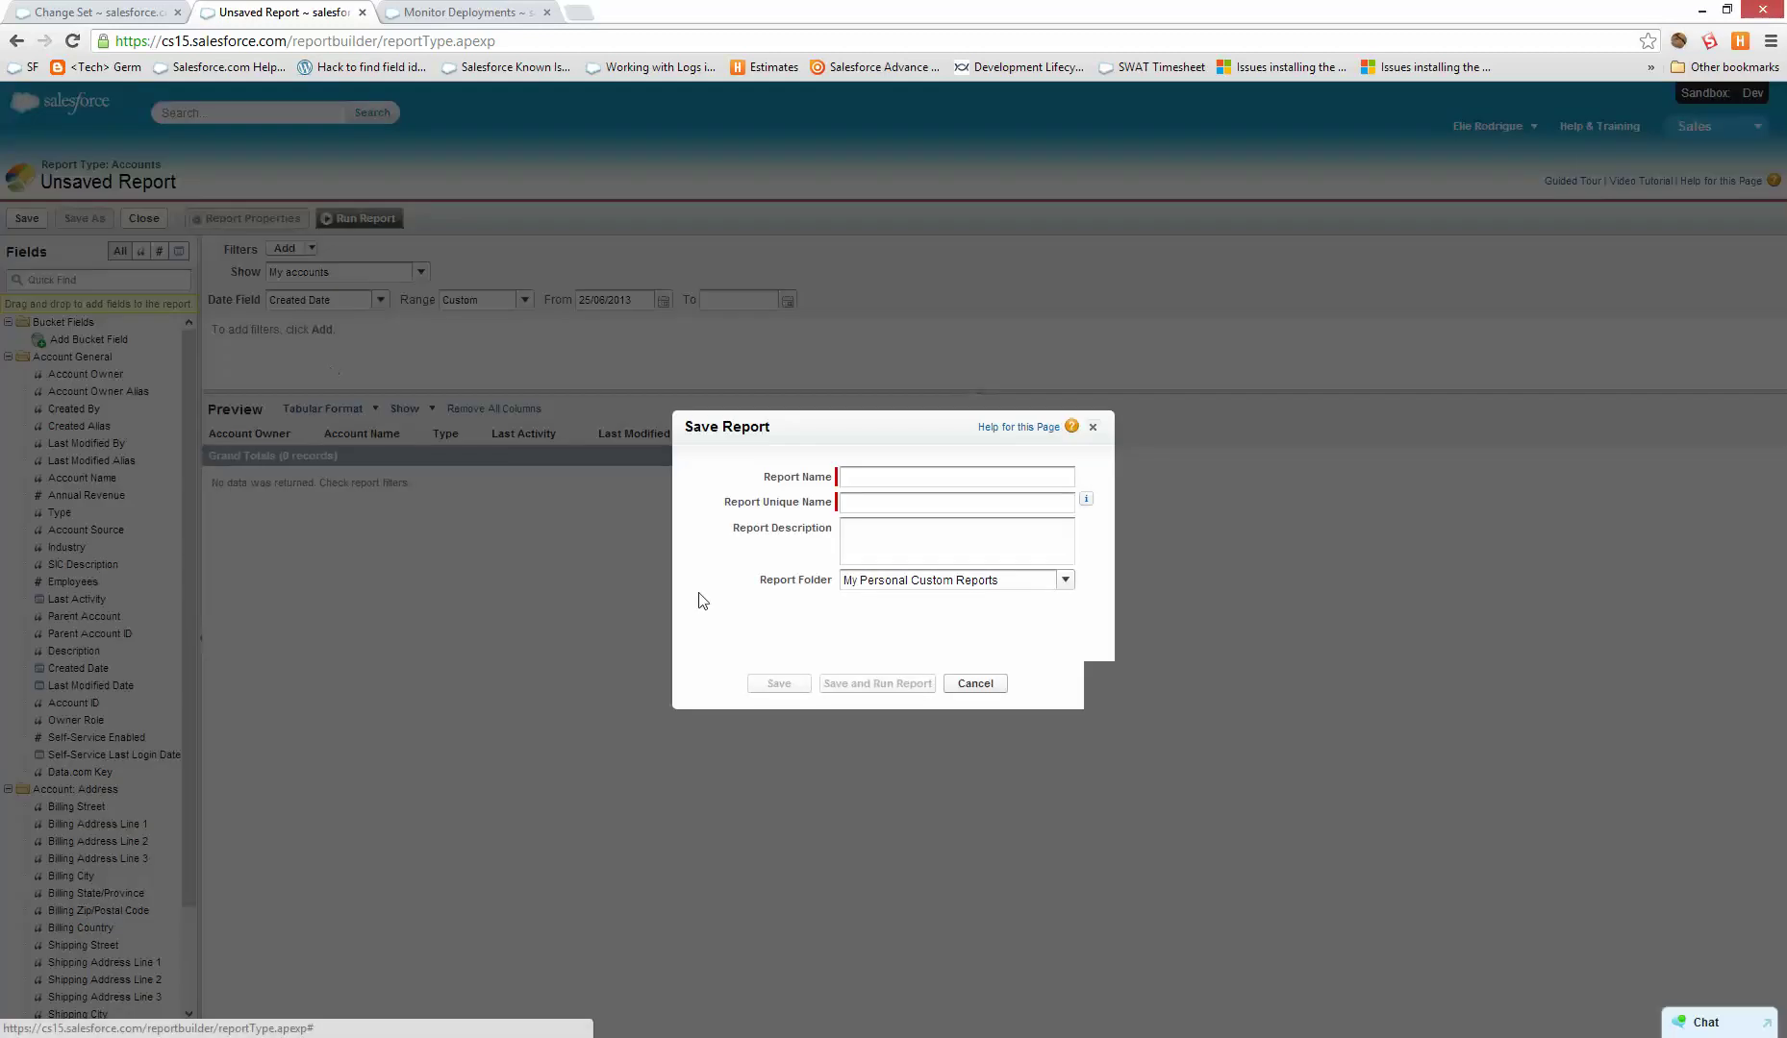
pyautogui.click(867, 477)
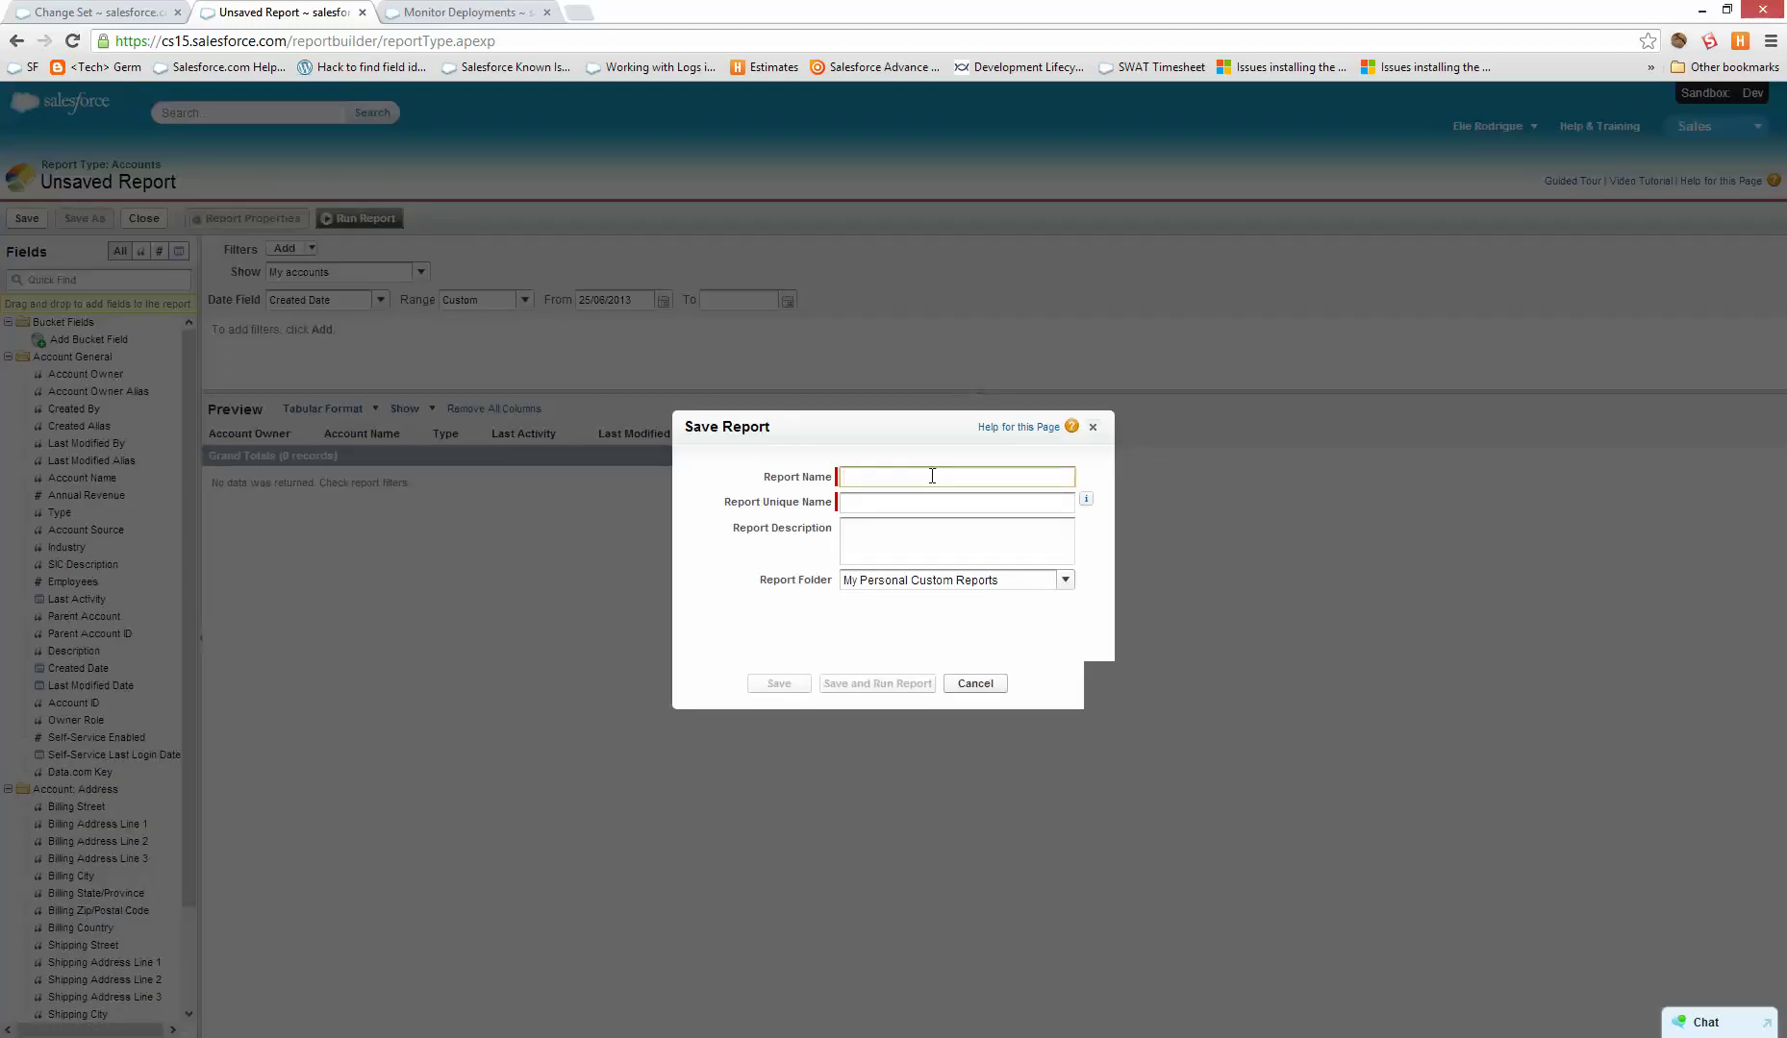
pyautogui.write('Account report')
pyautogui.press('Tab')
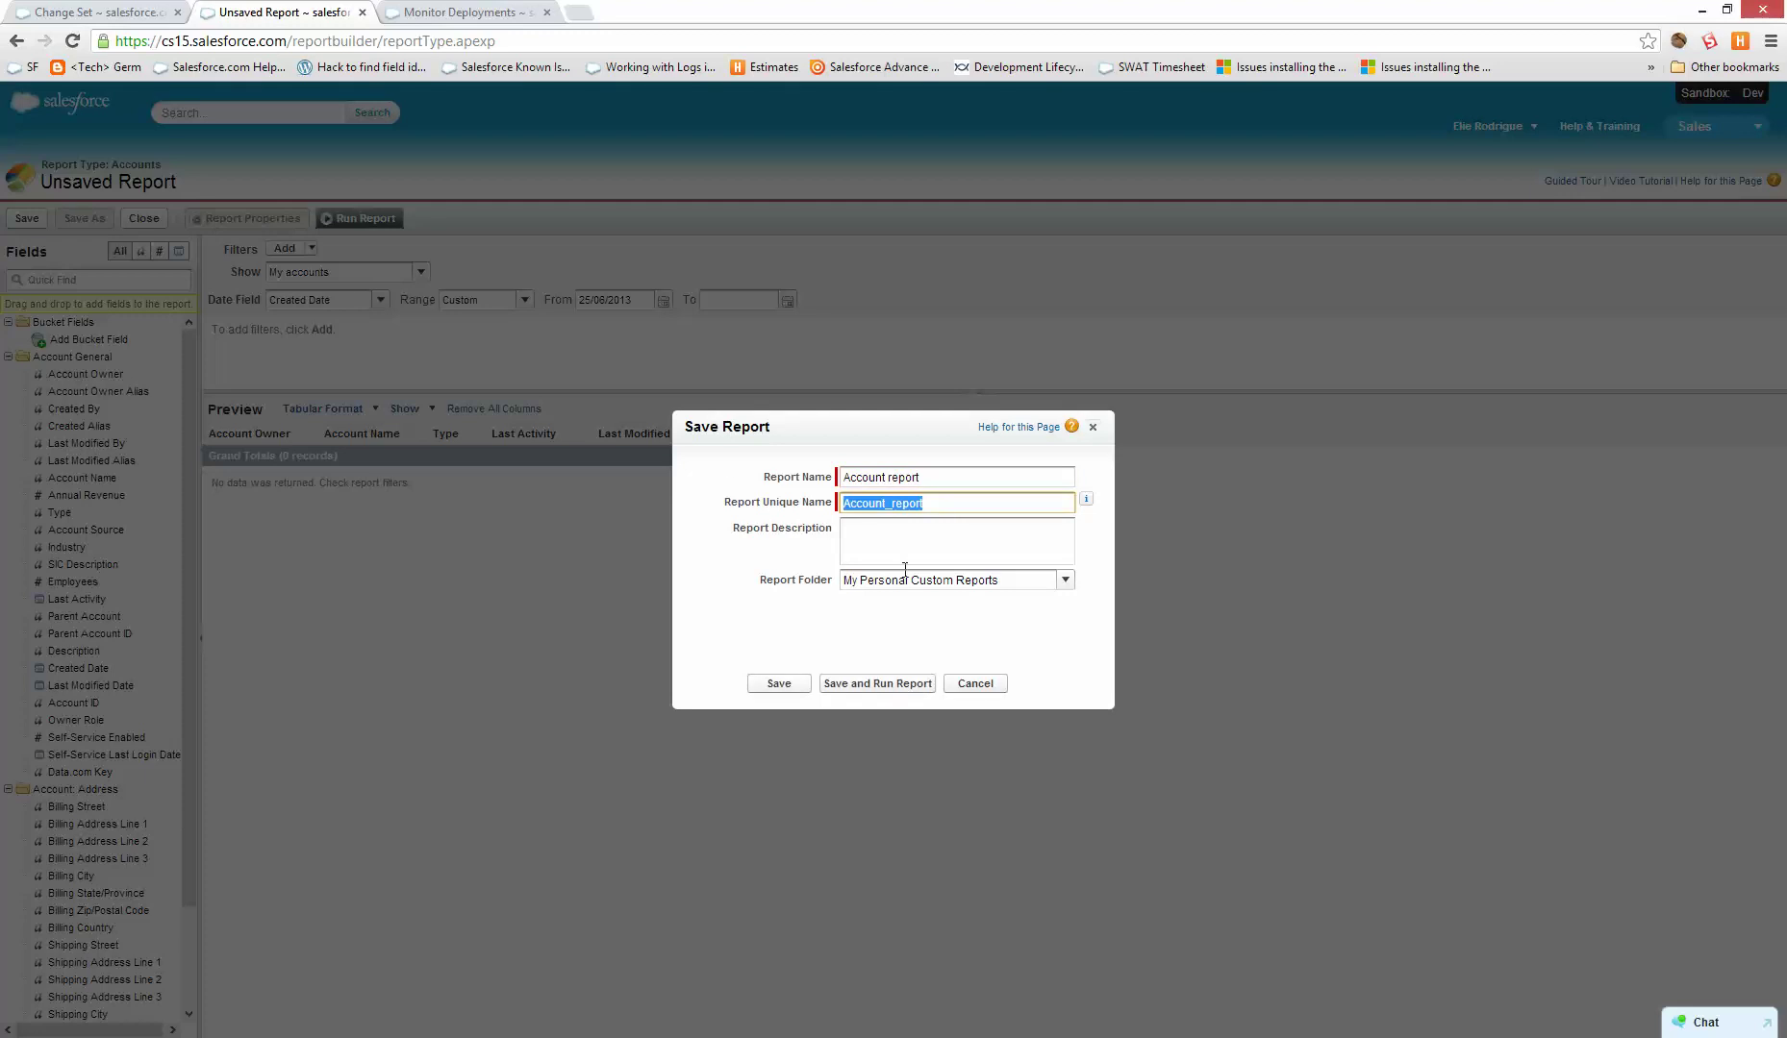
pyautogui.click(1059, 580)
# - File the report in Unfiled Public Reports and save it
pyautogui.click(1058, 580)
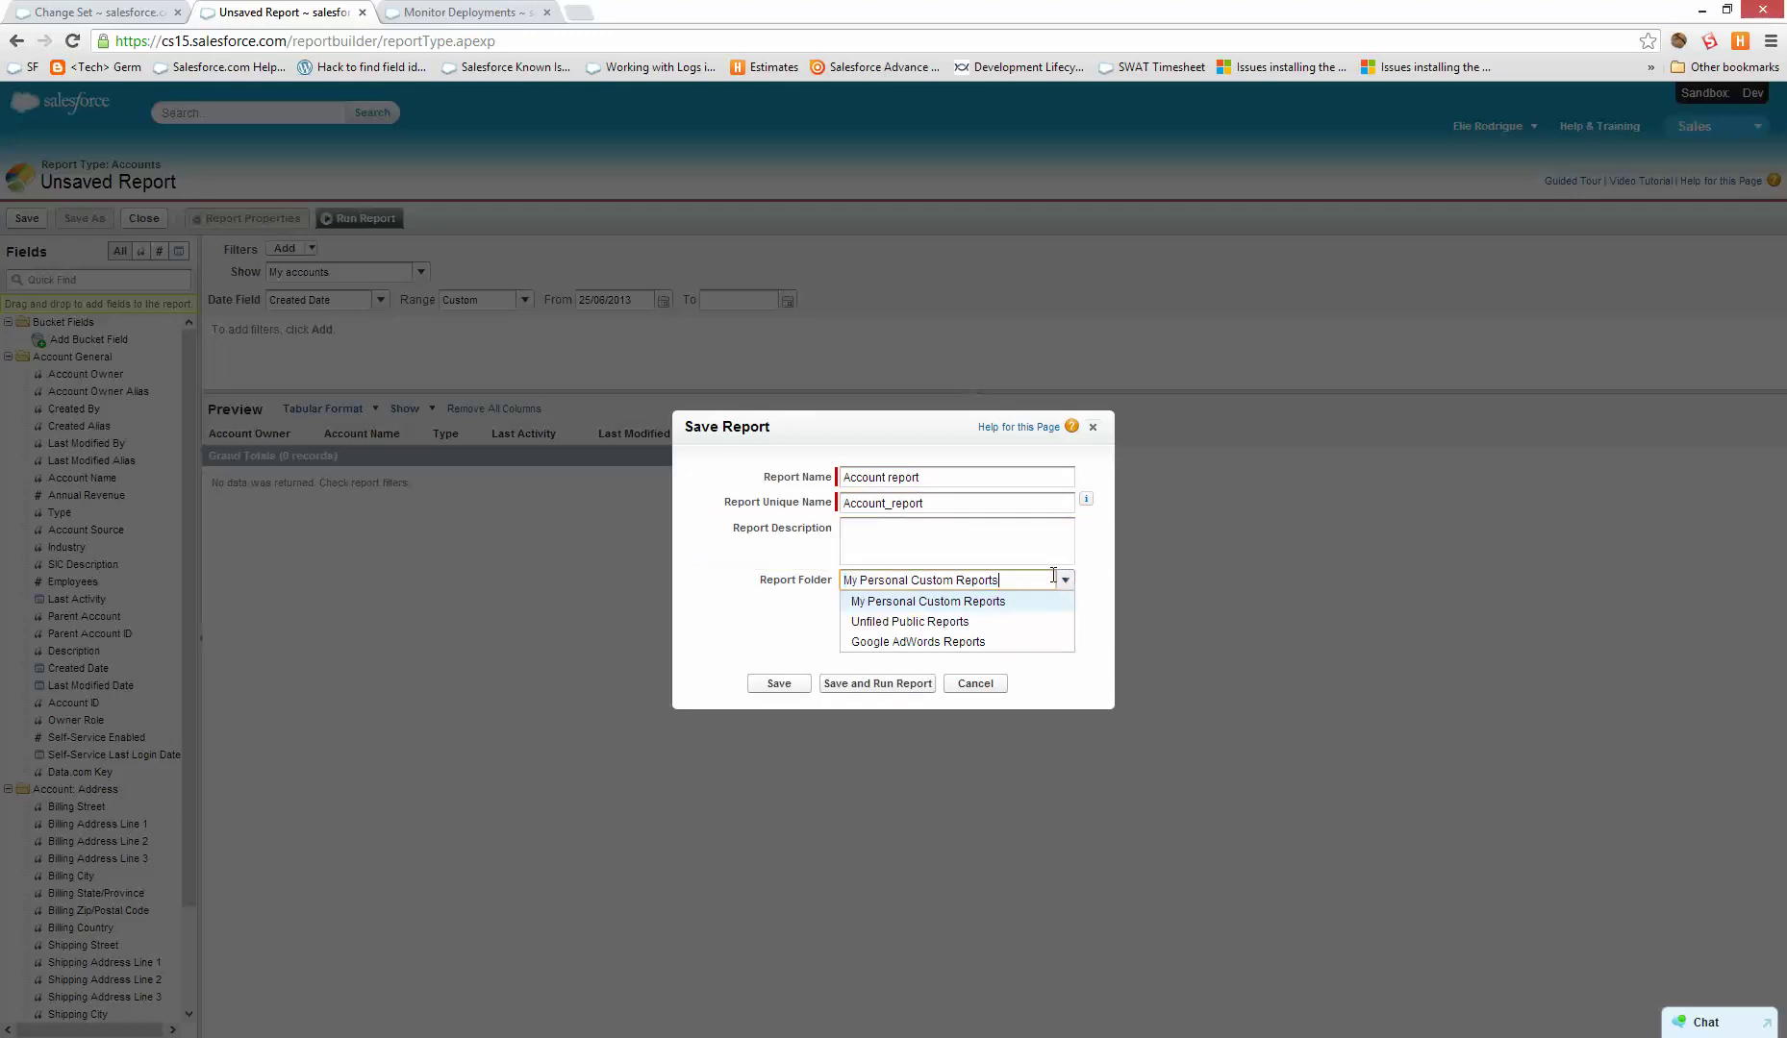
pyautogui.hotkey('ctrl', 'a')
pyautogui.write('My ')
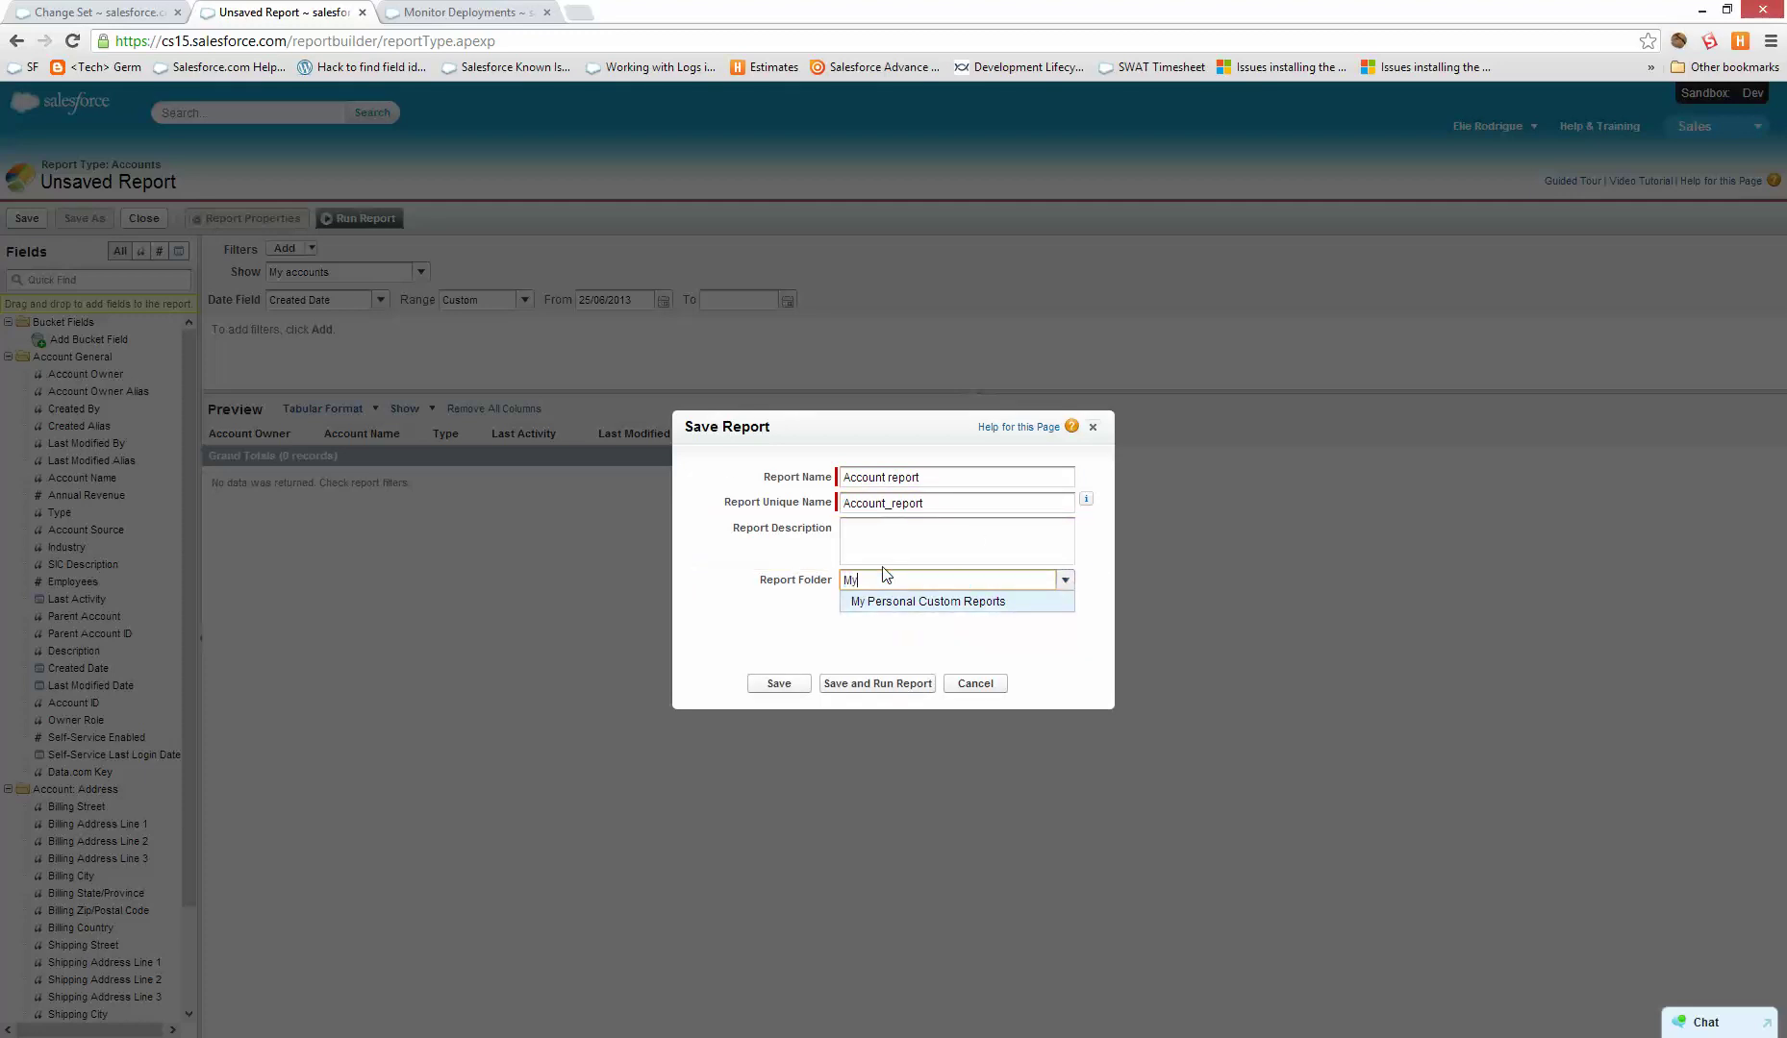
pyautogui.write('Report Folder')
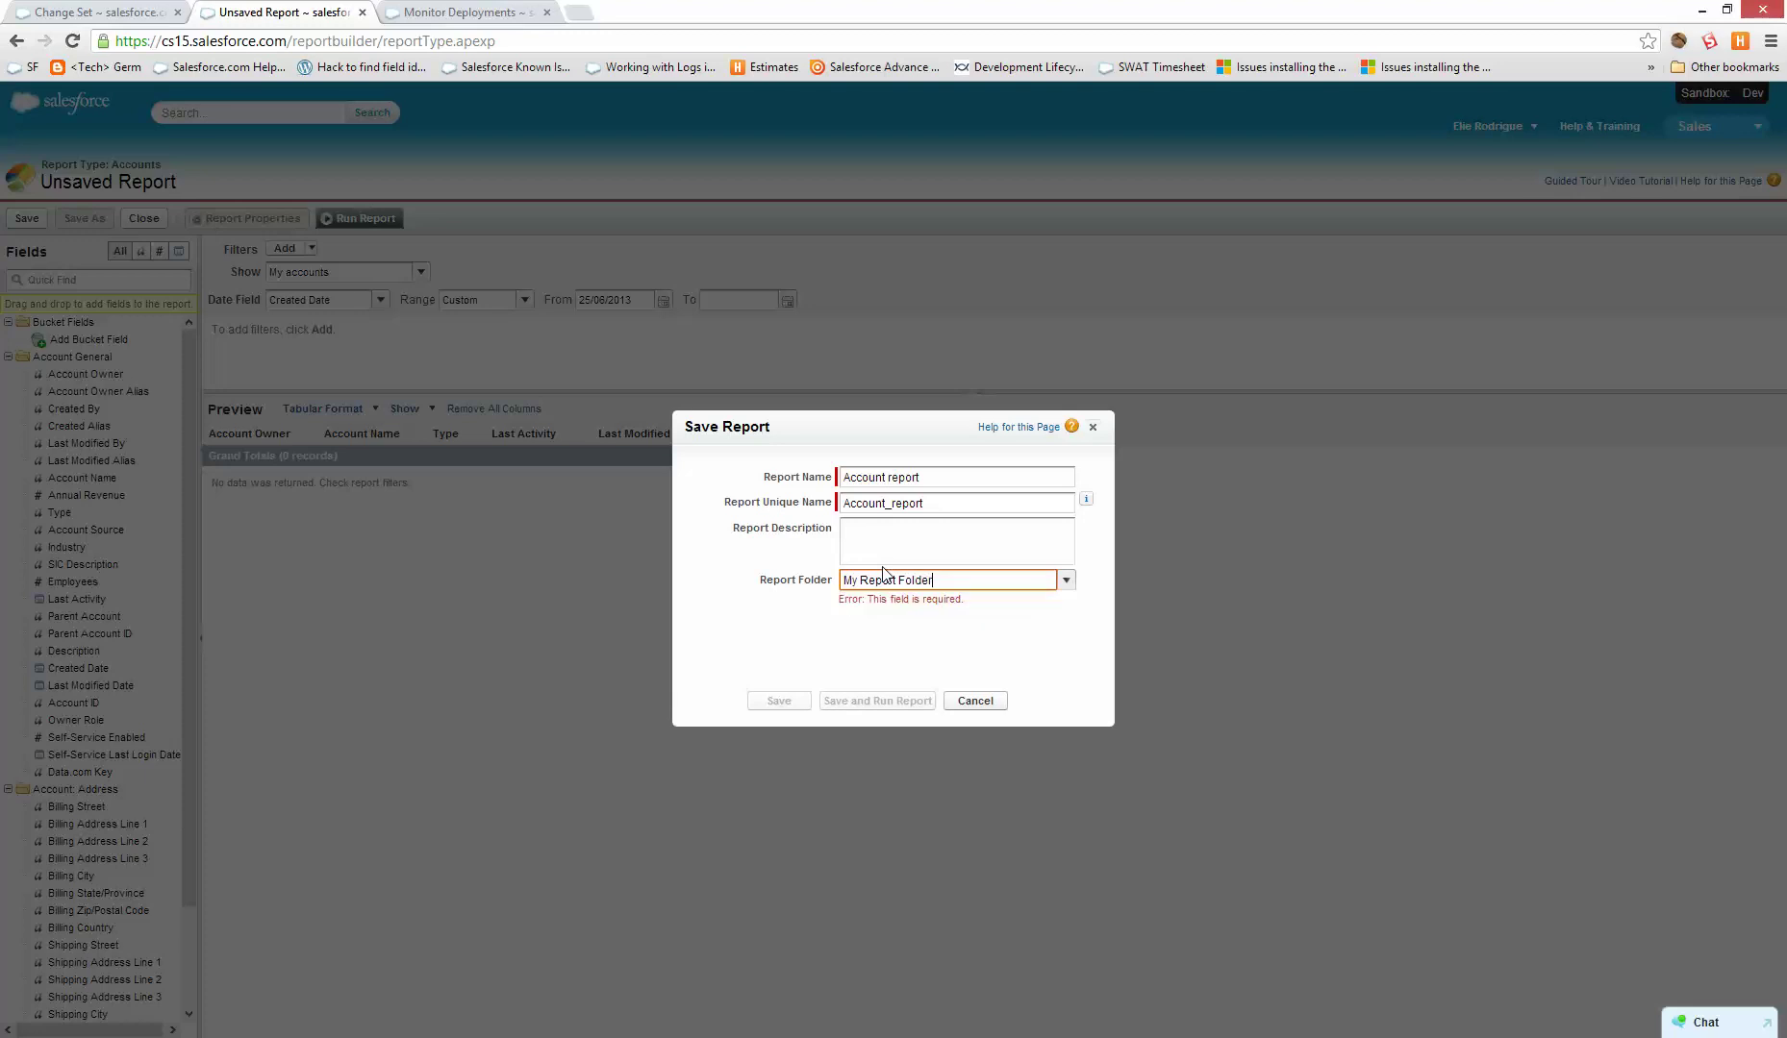
pyautogui.hotkey('ctrl', 'shift', 'Left')
pyautogui.hotkey('ctrl', 'shift', 'Left')
pyautogui.hotkey('ctrl', 'shift', 'Left')
pyautogui.write('M')
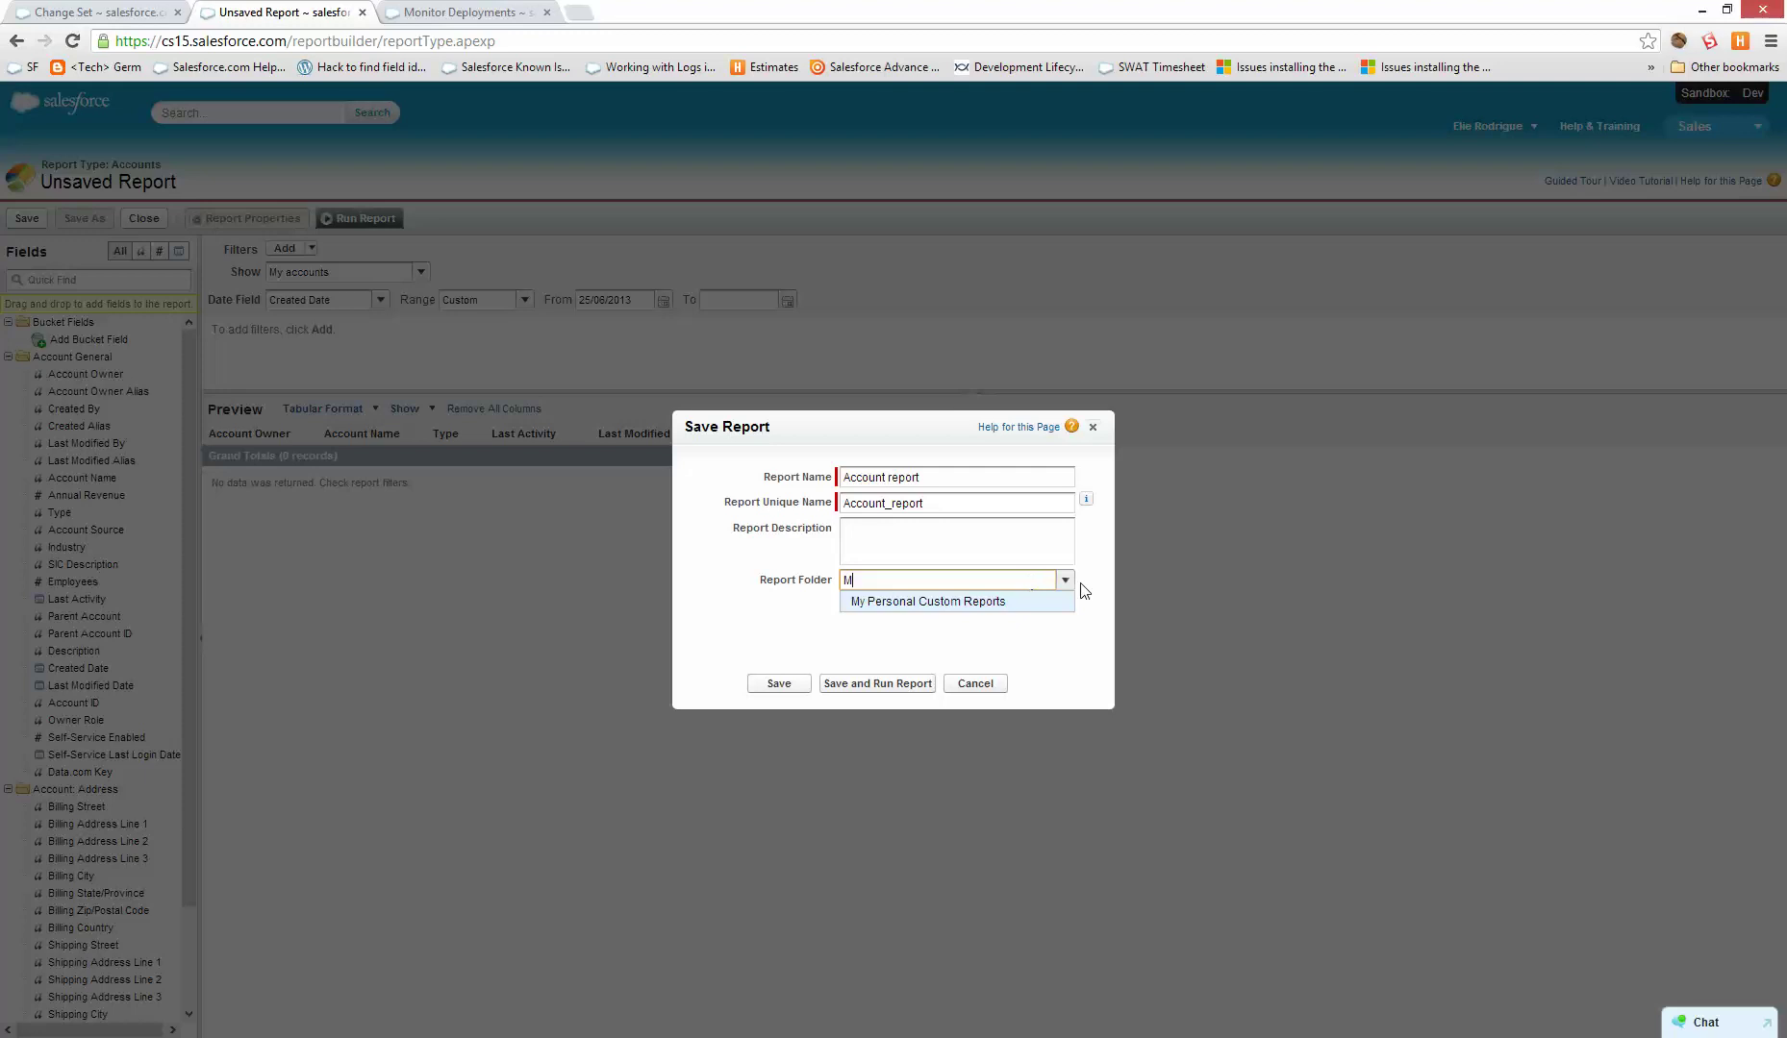
pyautogui.click(1062, 582)
pyautogui.click(1063, 582)
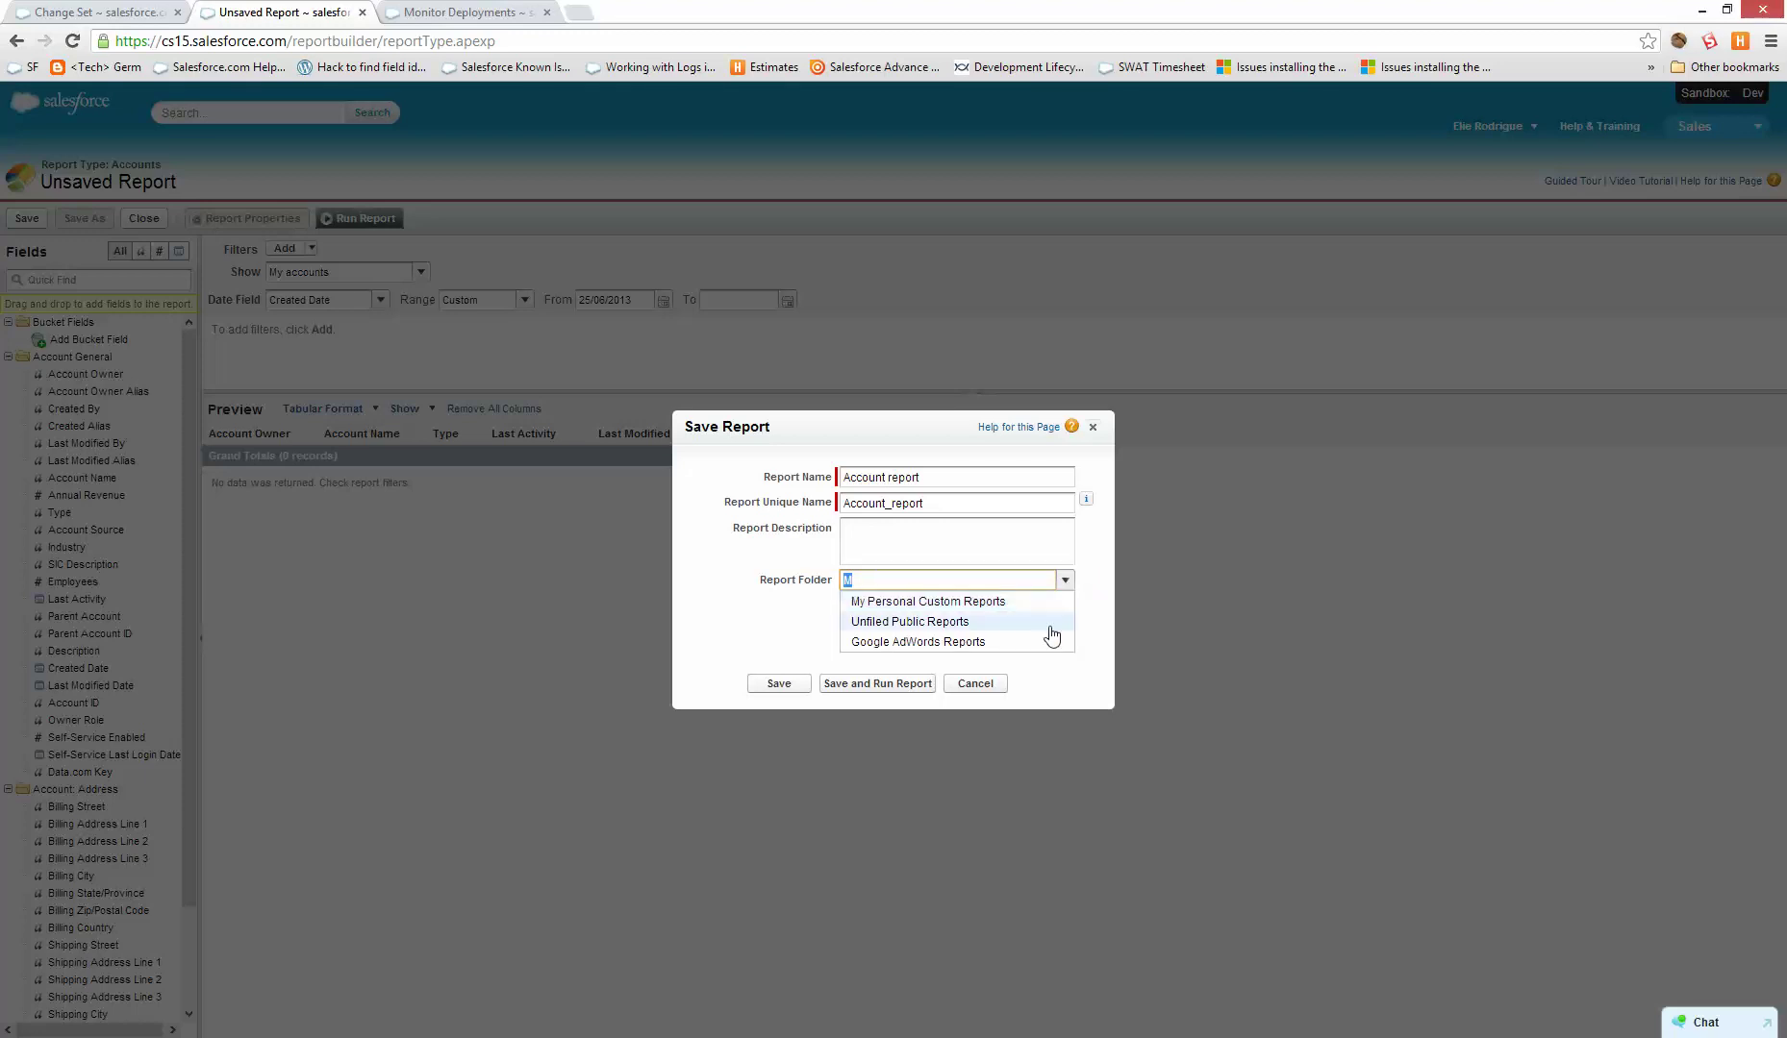
pyautogui.click(923, 623)
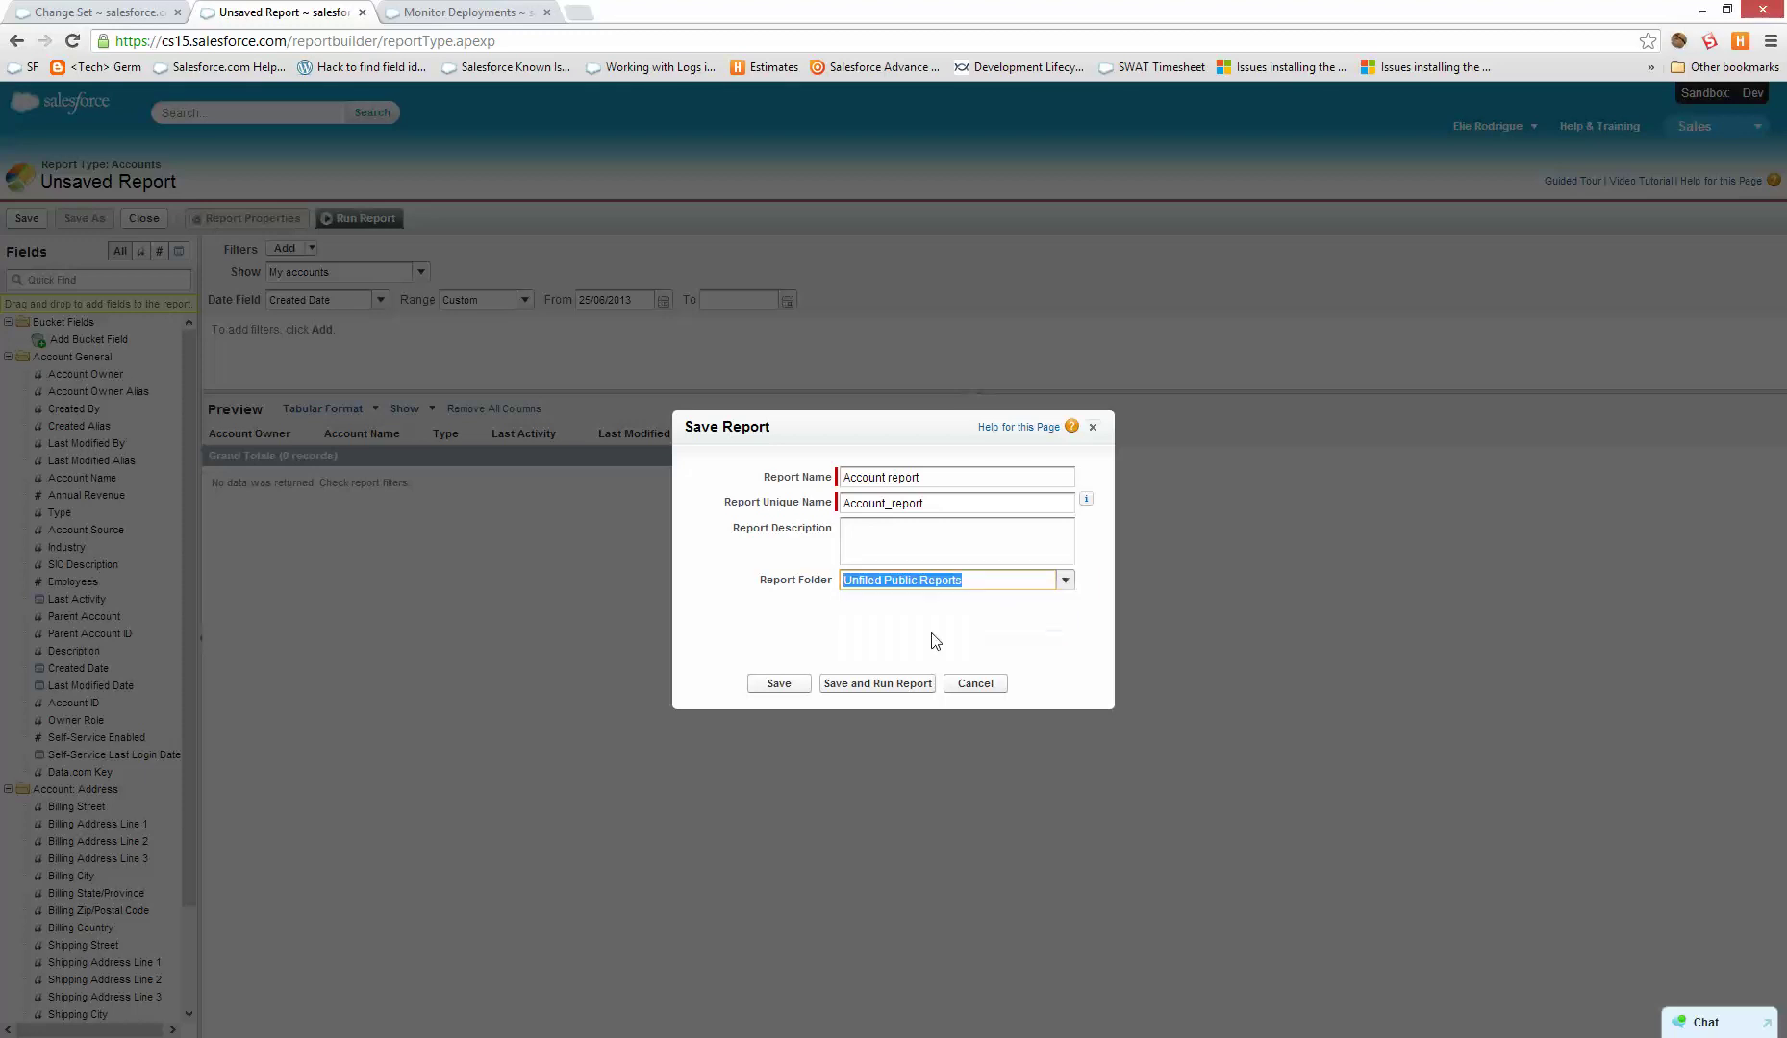
pyautogui.click(789, 685)
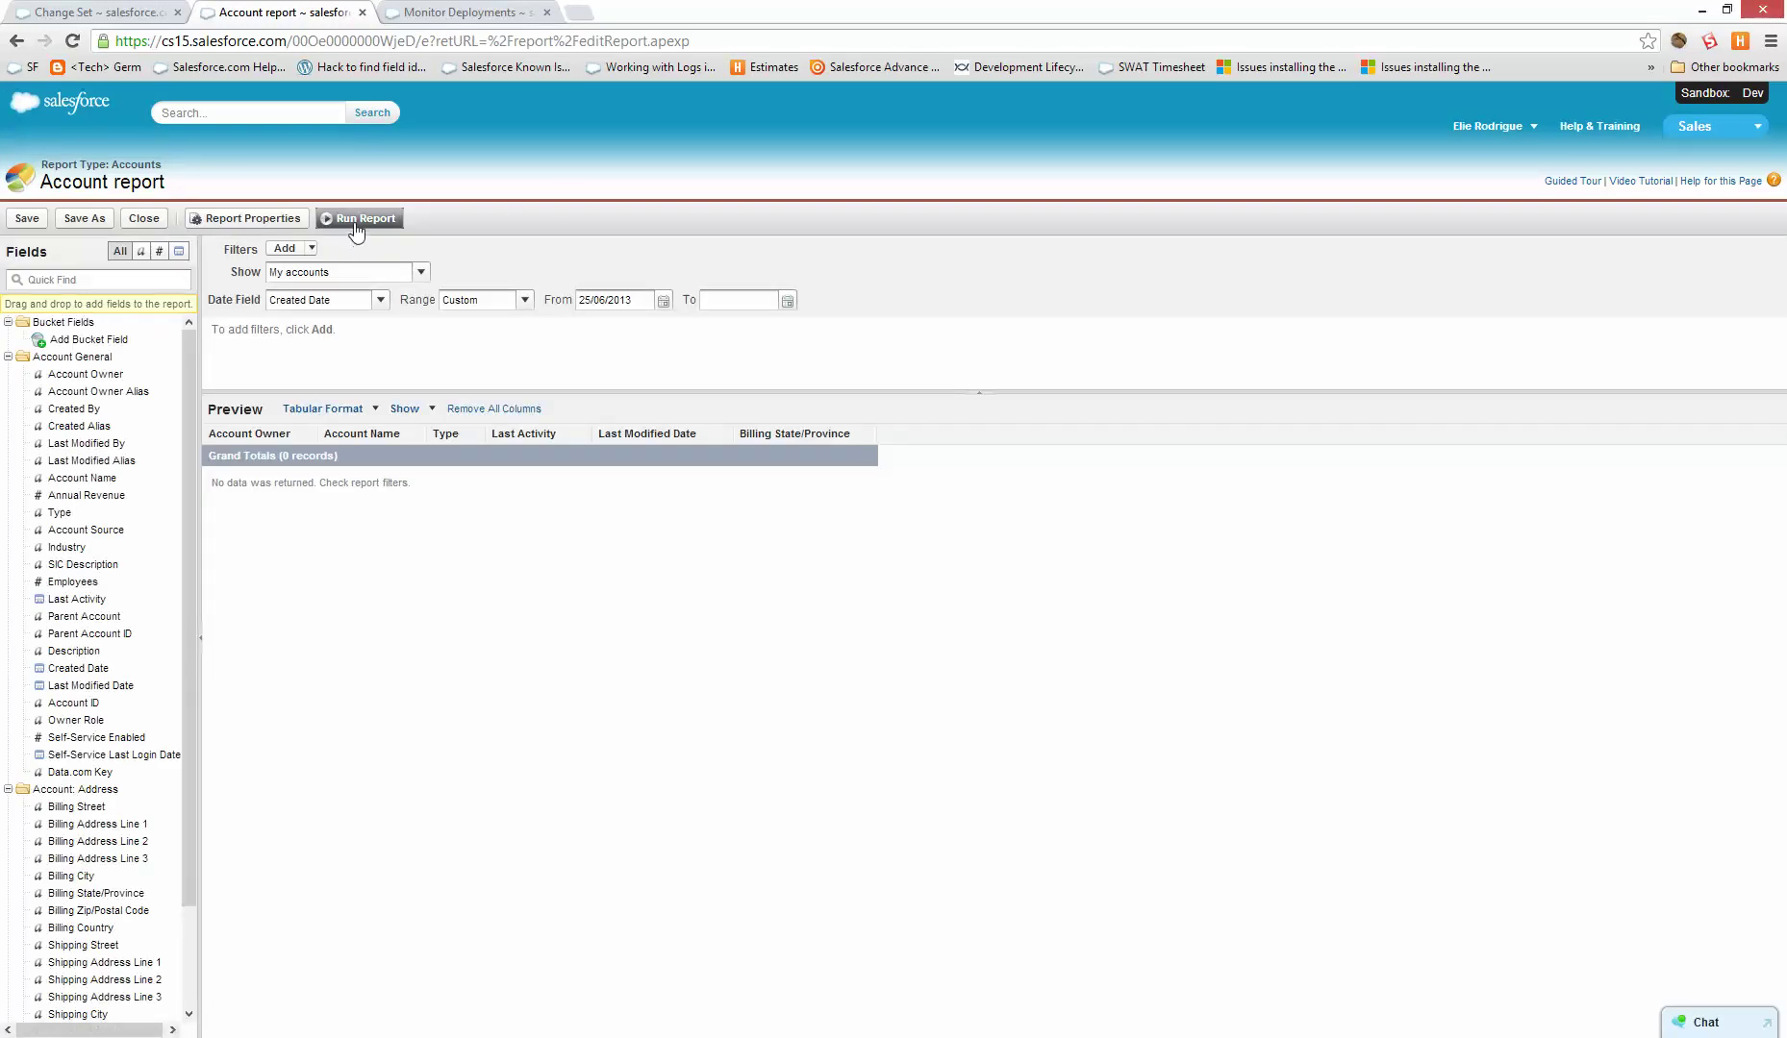
# - Run the saved Account report, then go to the Setup home page
pyautogui.click(360, 219)
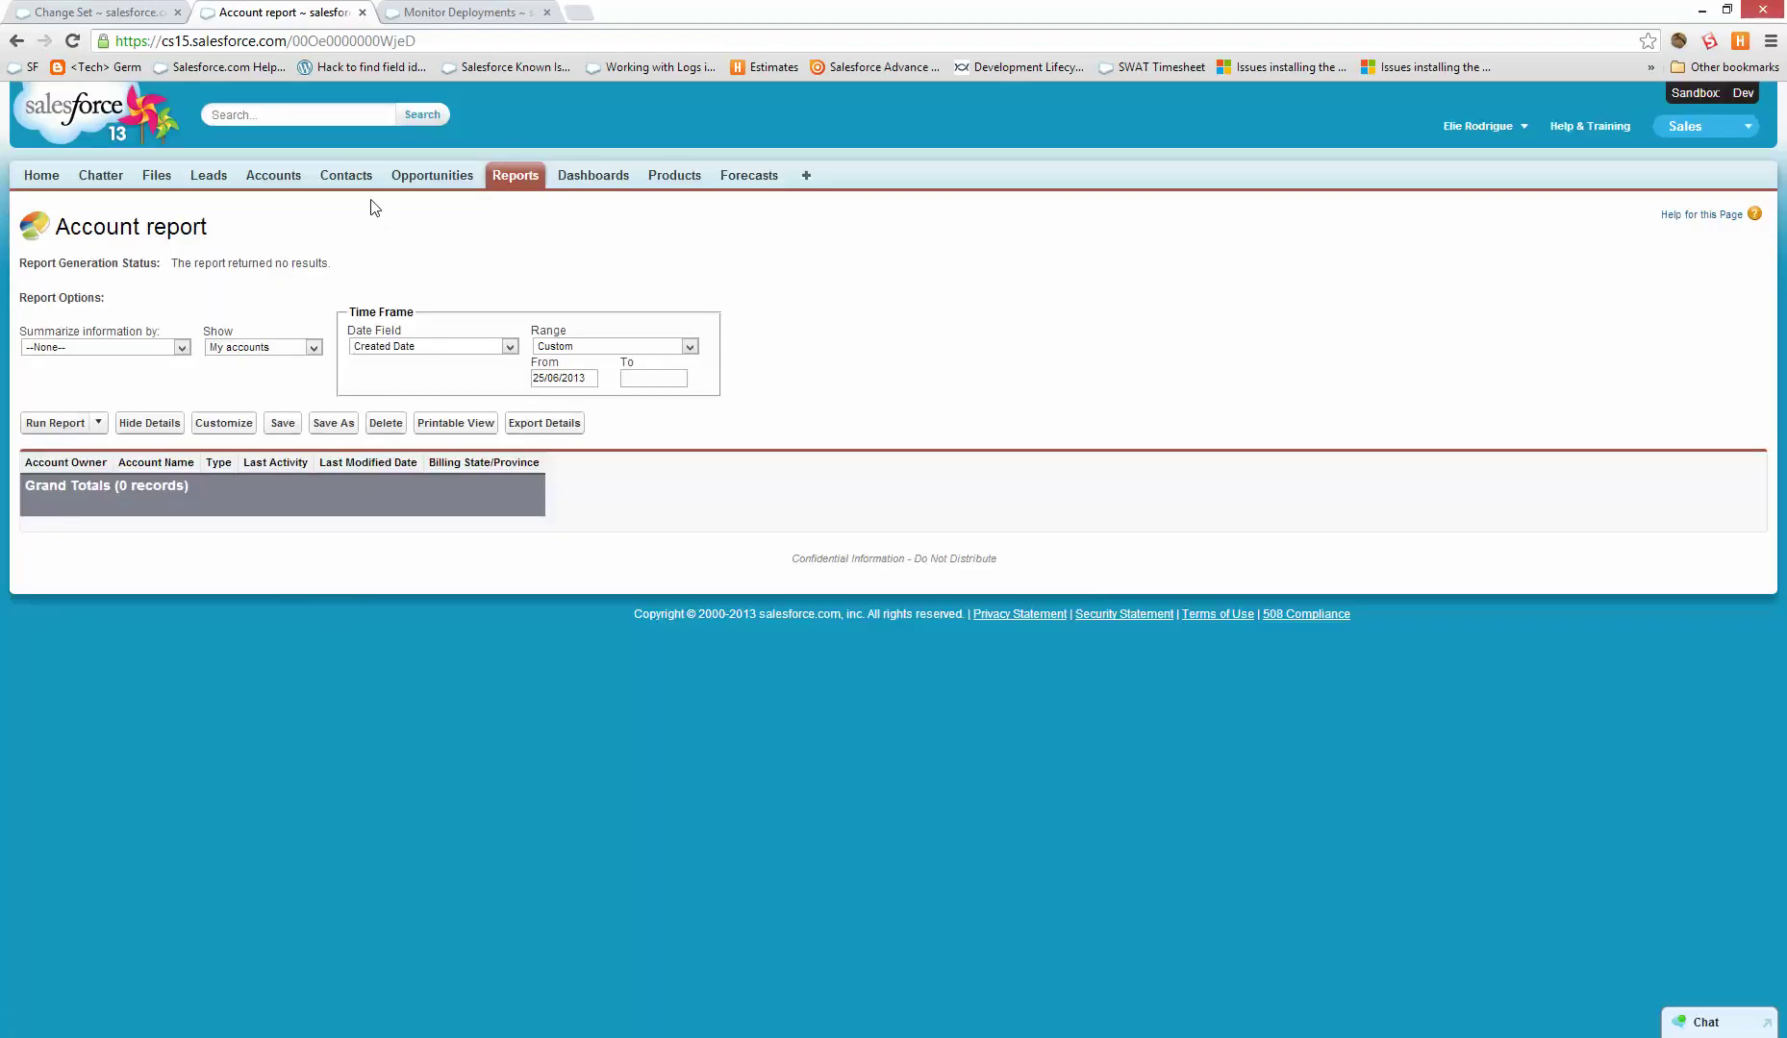
pyautogui.click(1477, 127)
pyautogui.click(1441, 194)
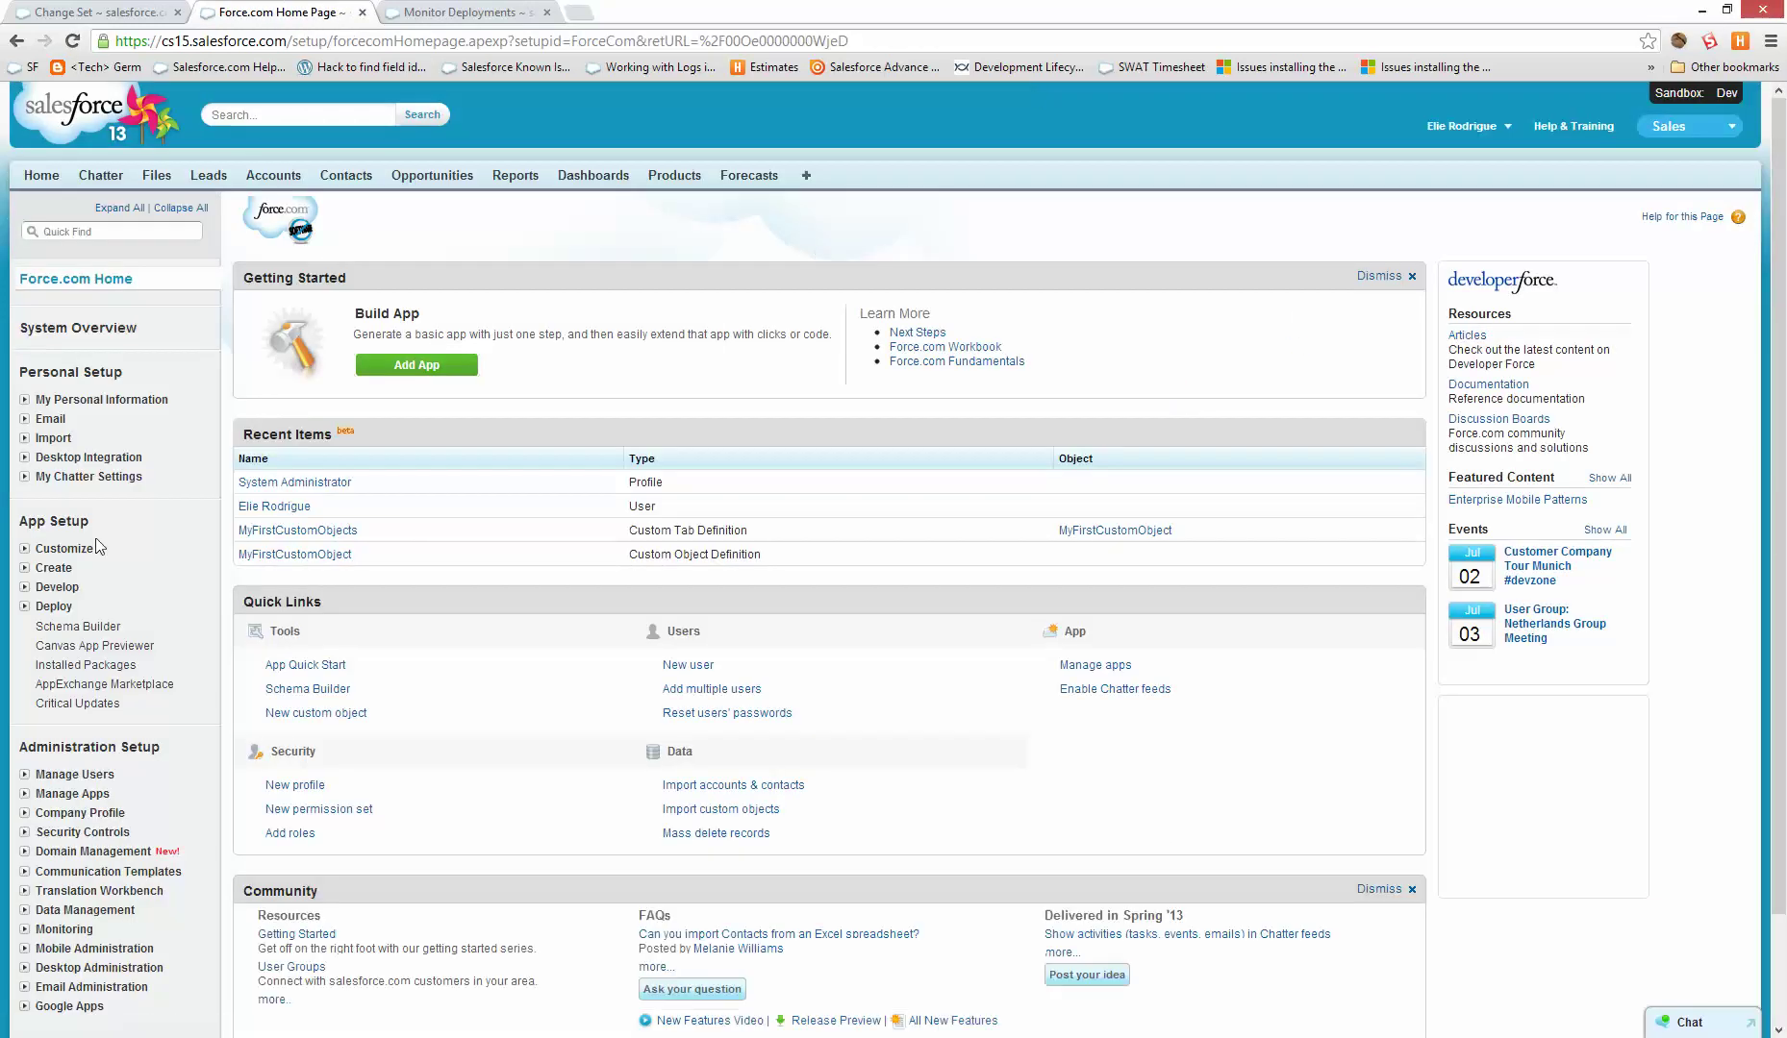
# - From Develop > Apex Triggers, launch the Developer Console and bring up File > New
pyautogui.click(60, 588)
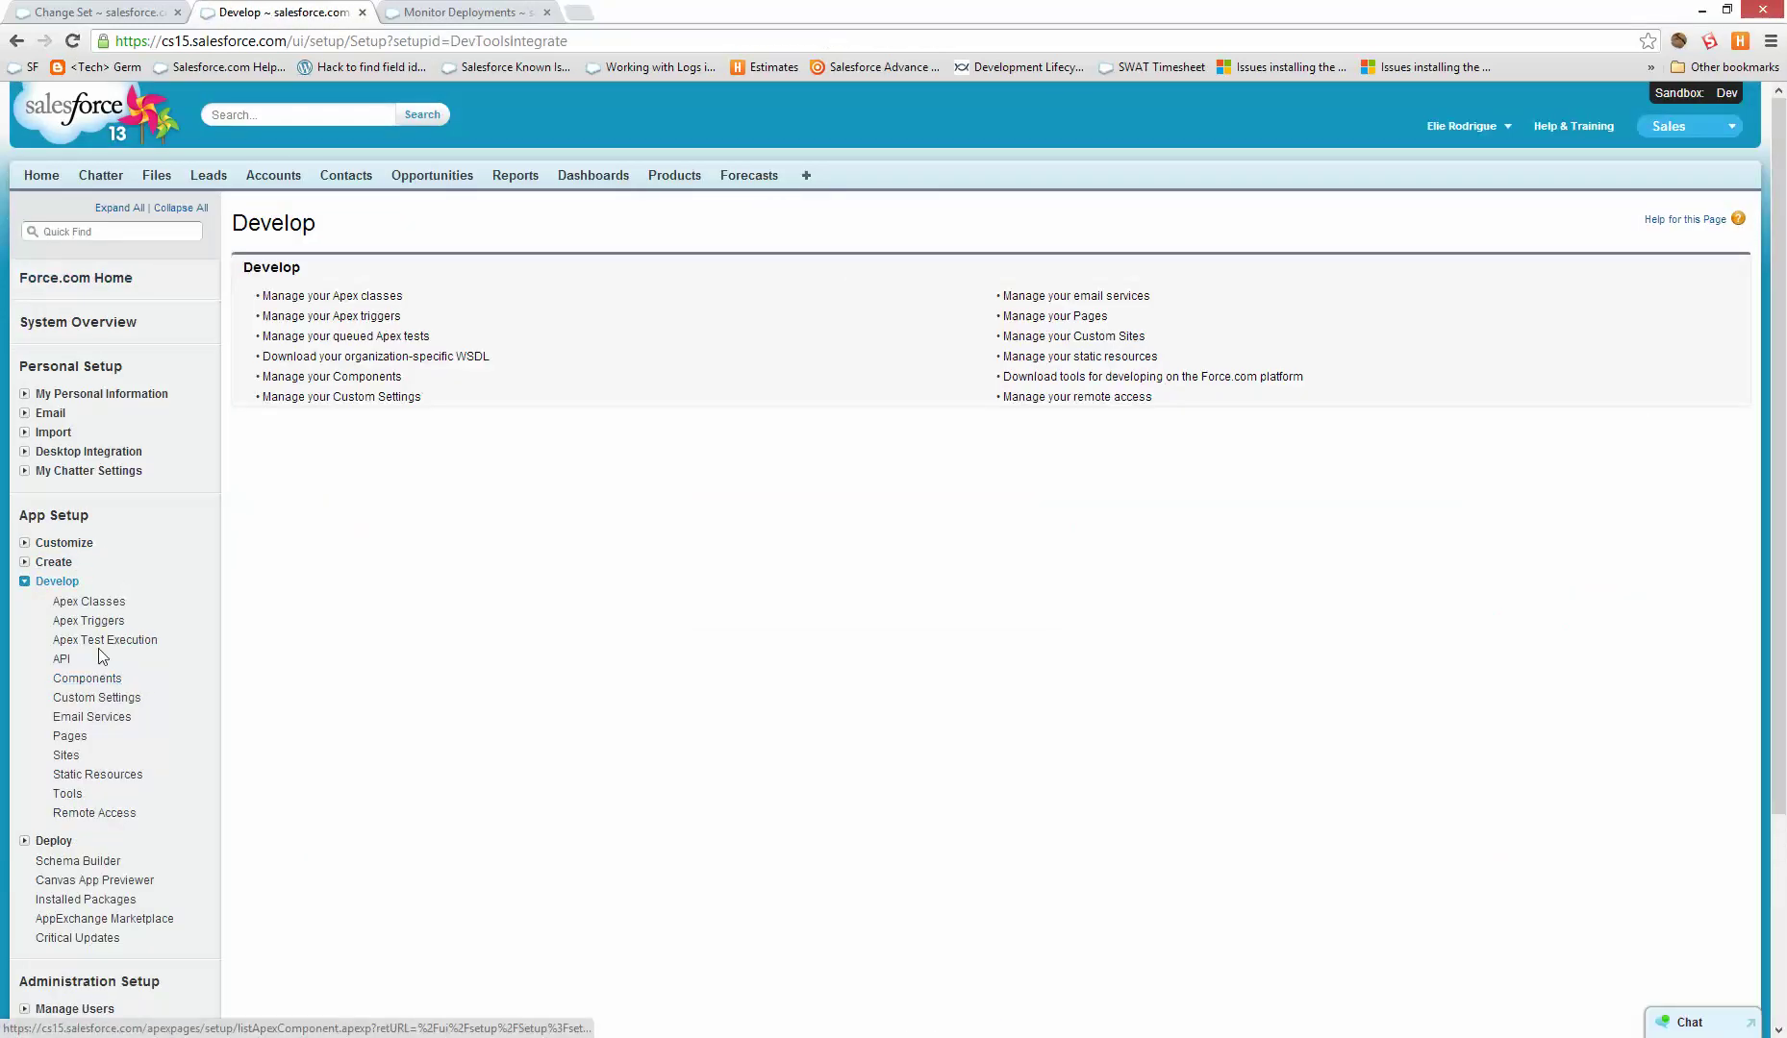
pyautogui.click(91, 622)
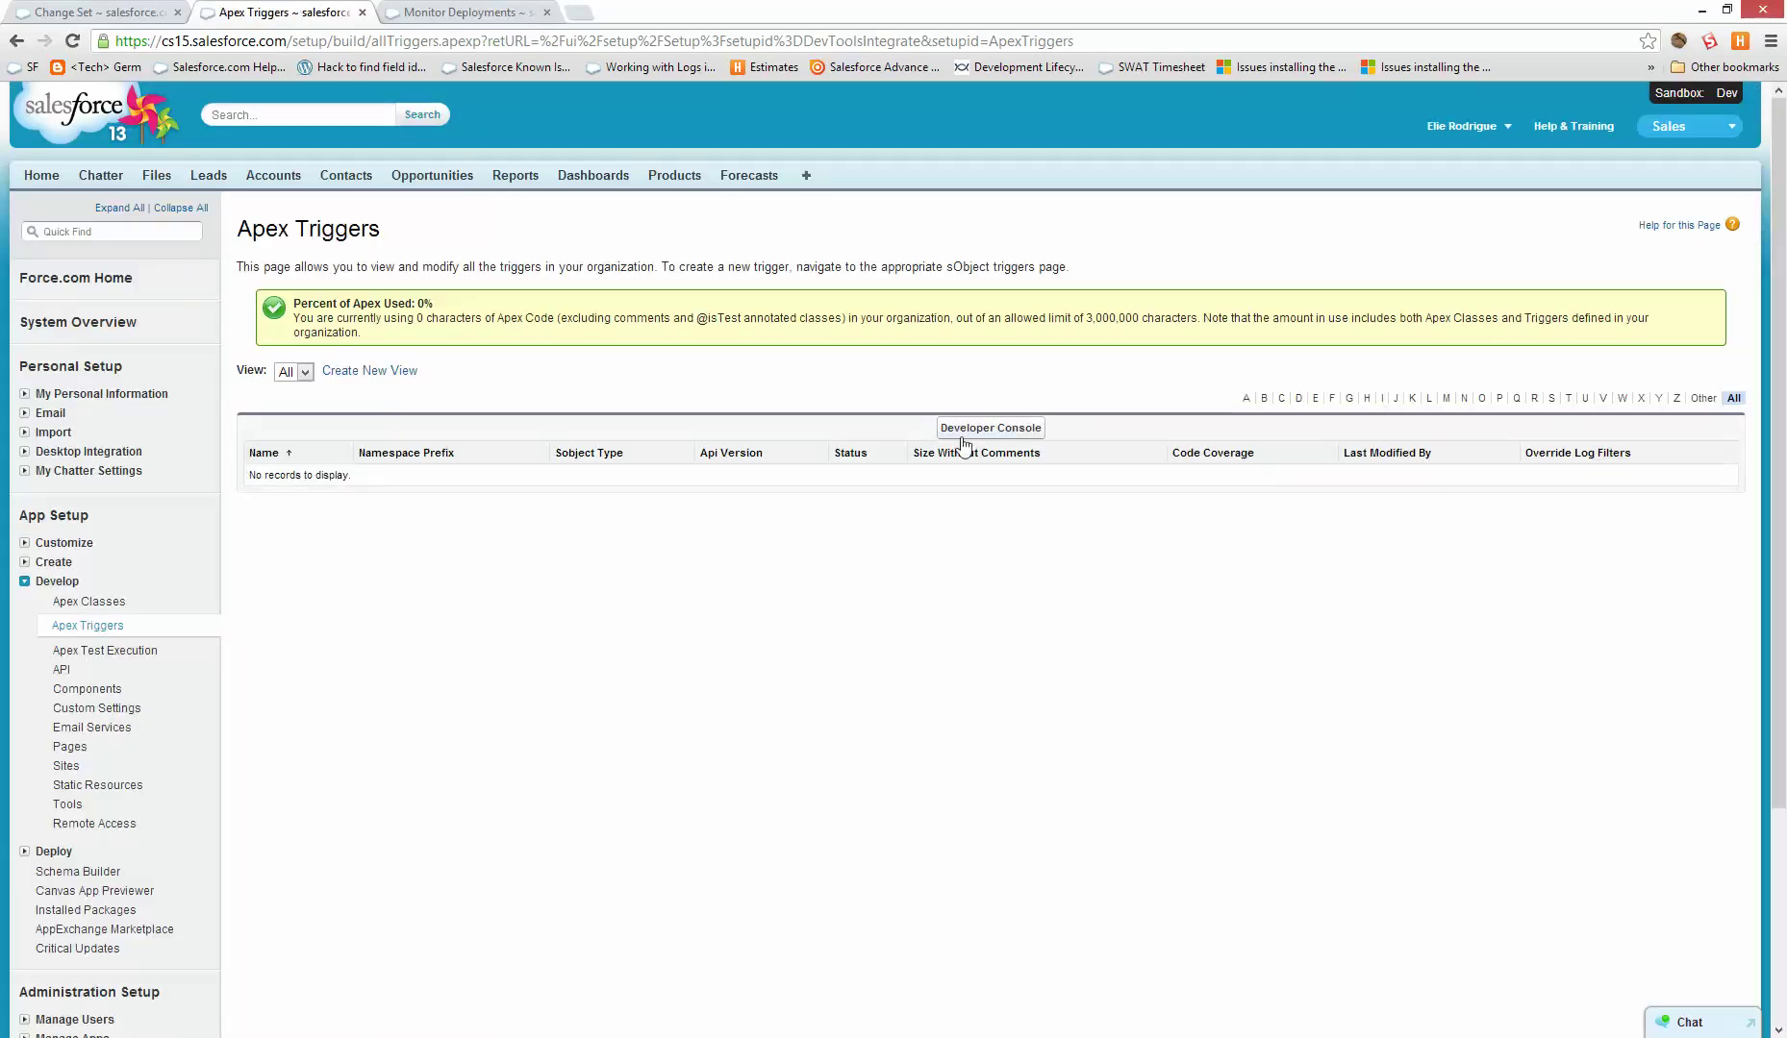
pyautogui.click(965, 444)
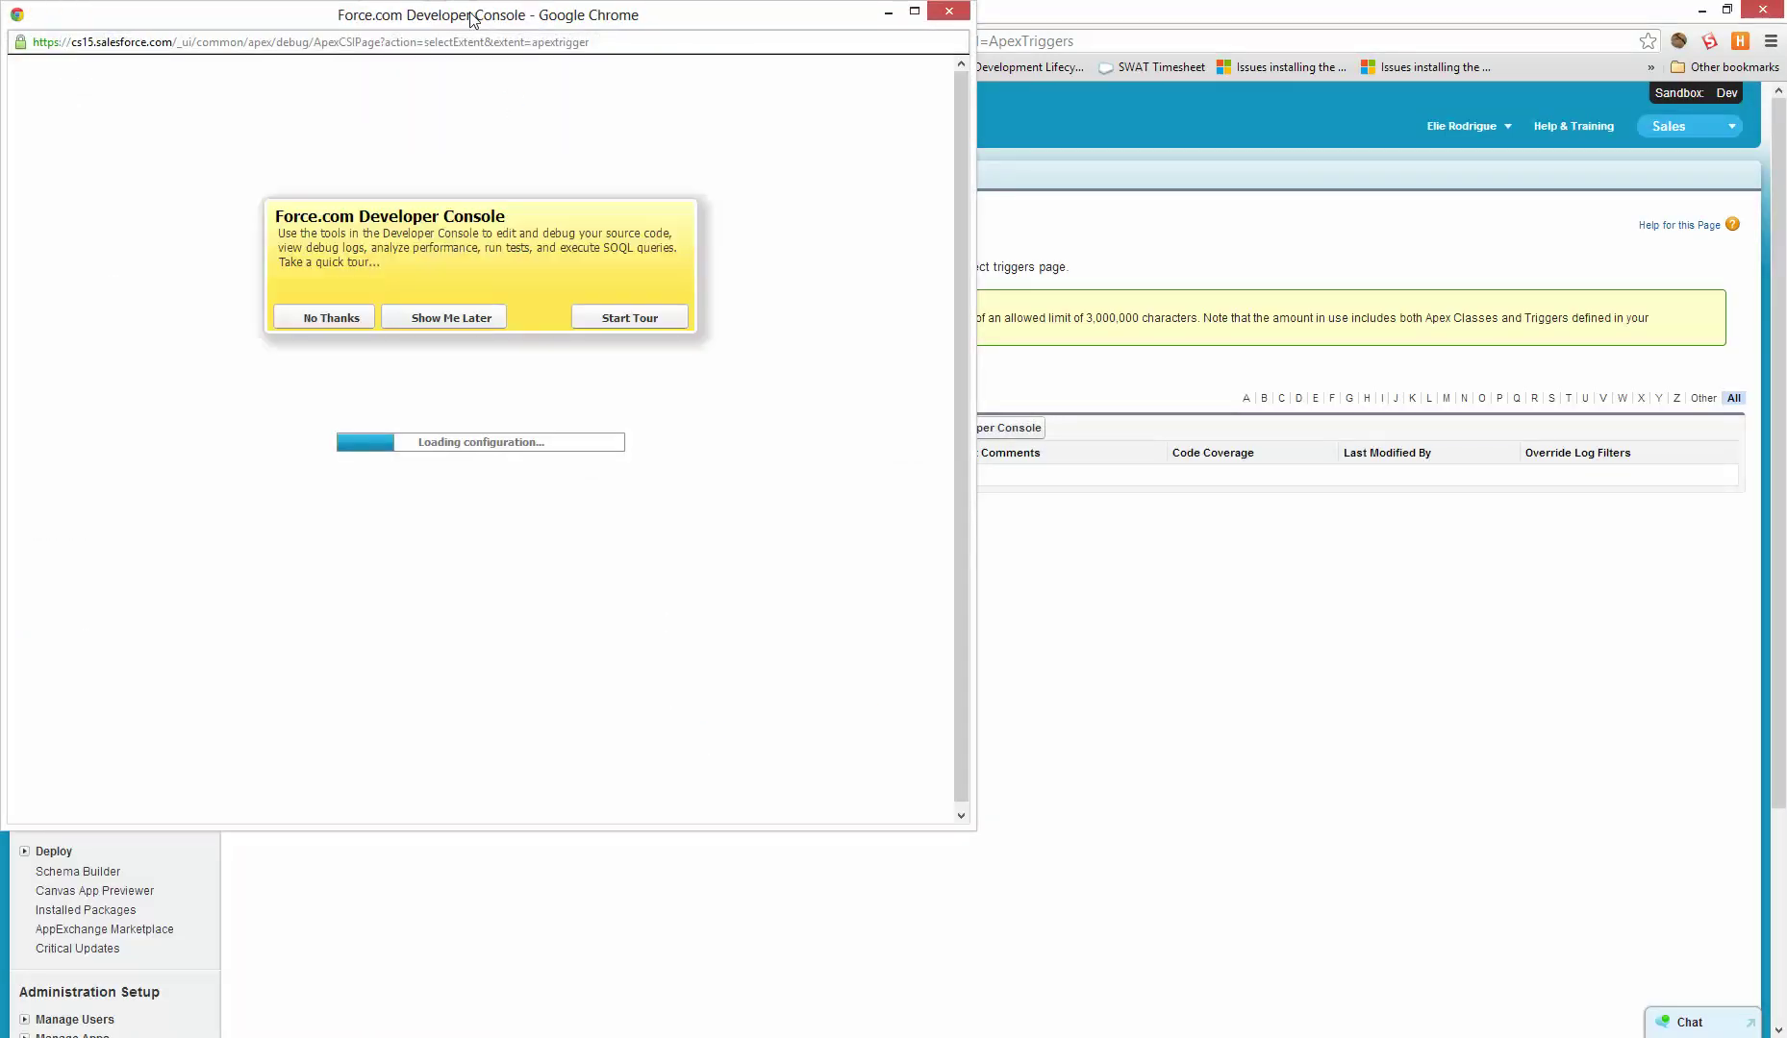
pyautogui.click(320, 323)
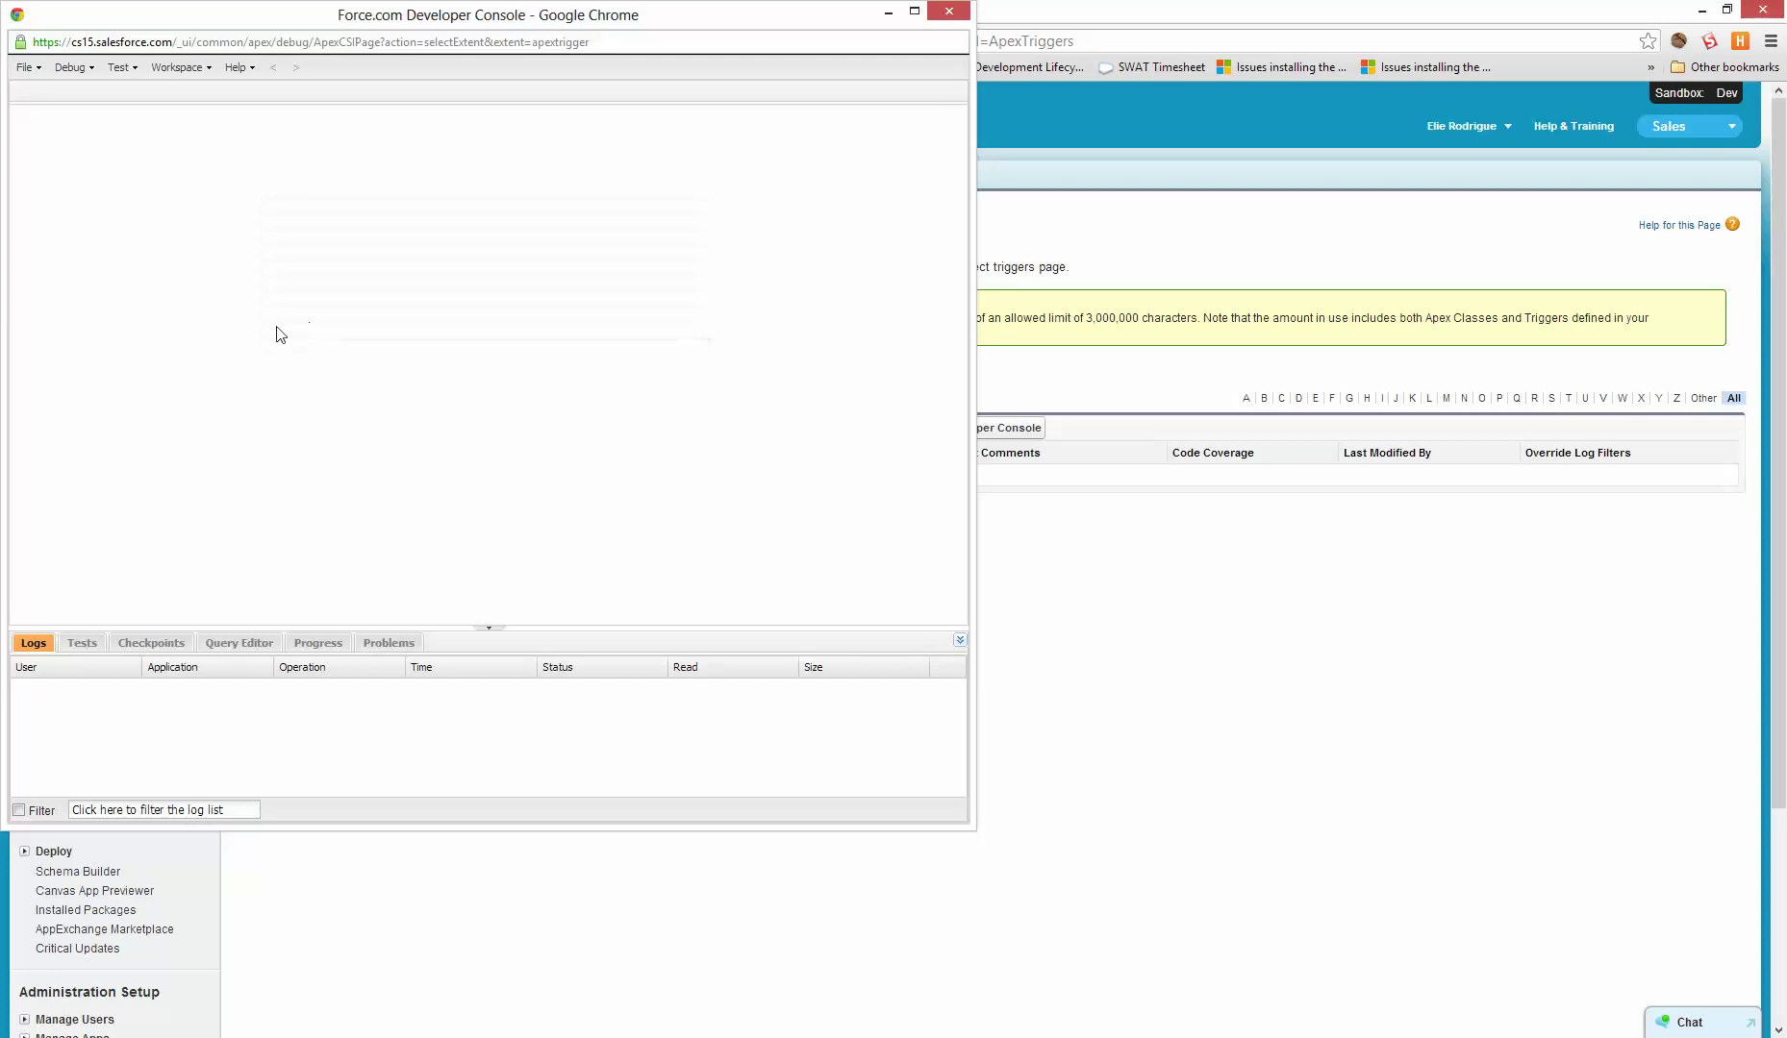
pyautogui.moveTo(276, 41); pyautogui.dragTo(454, 41)
pyautogui.click(24, 67)
pyautogui.click(56, 94)
pyautogui.click(24, 68)
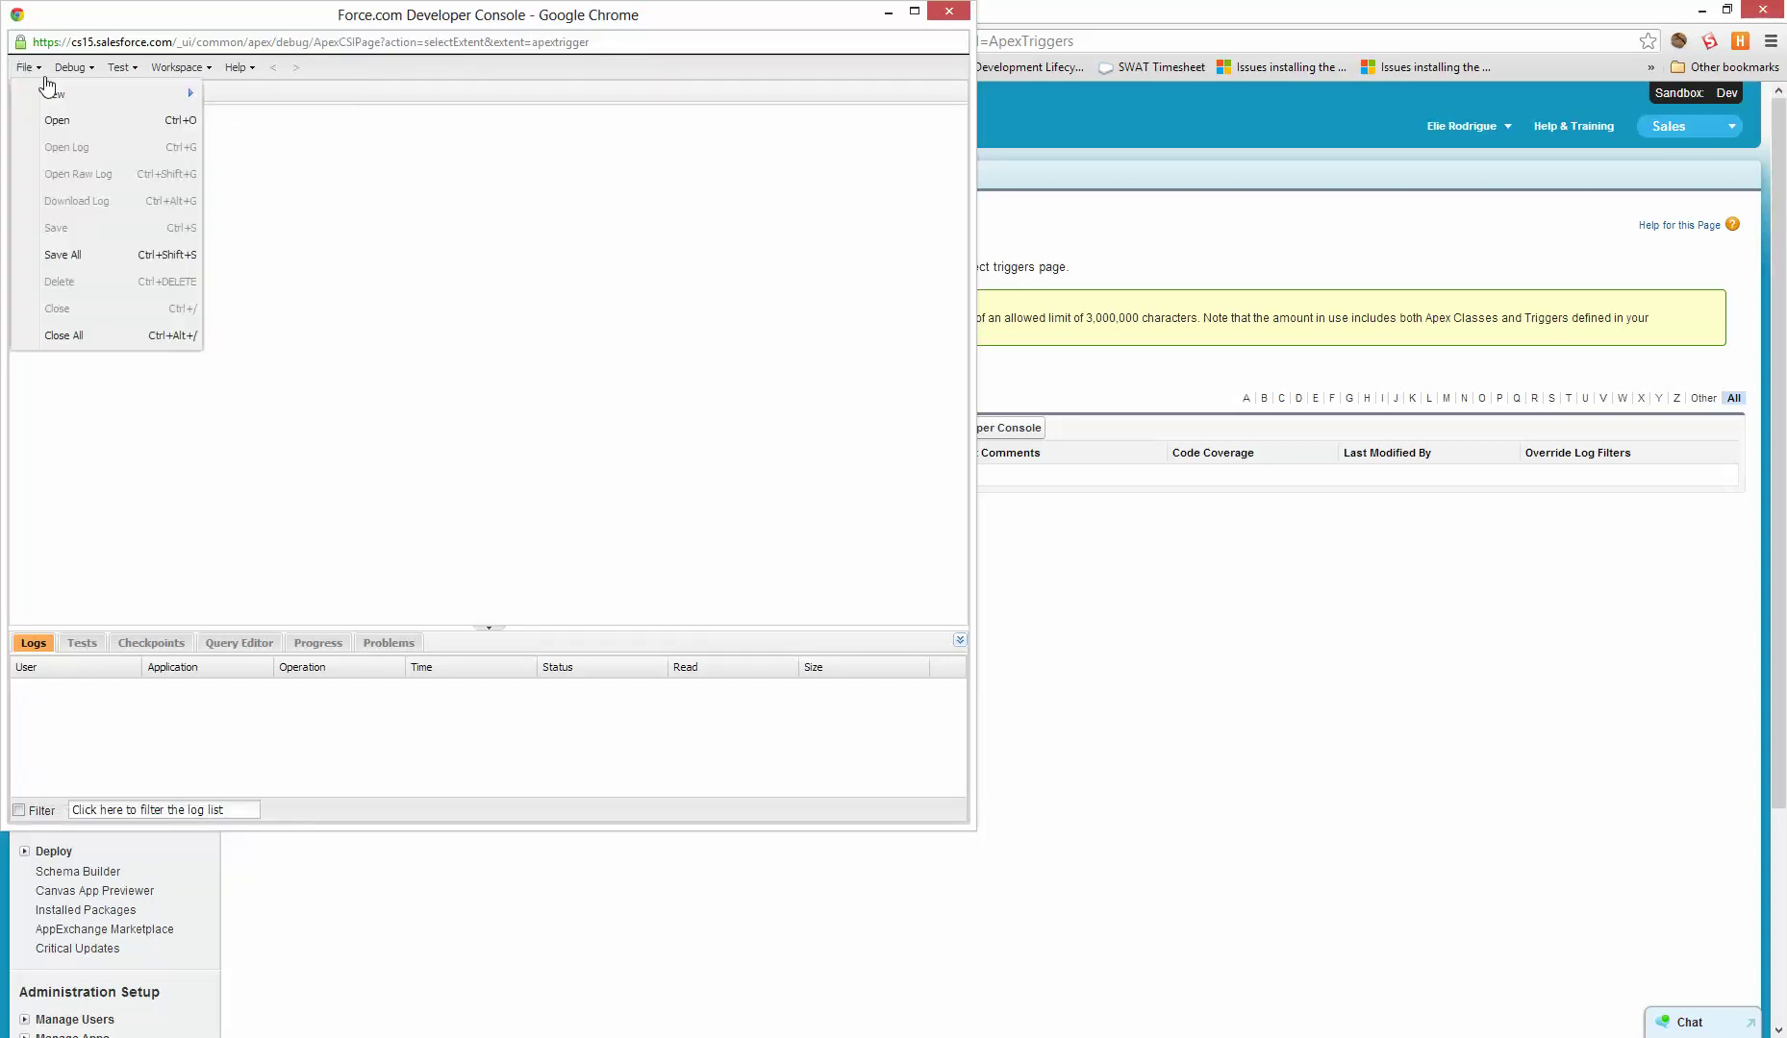
# - Create the Apex trigger MyFirstTrigger on MyFirstCustomObject__c and skip the editor tour
pyautogui.moveTo(214, 104)
pyautogui.click(261, 131)
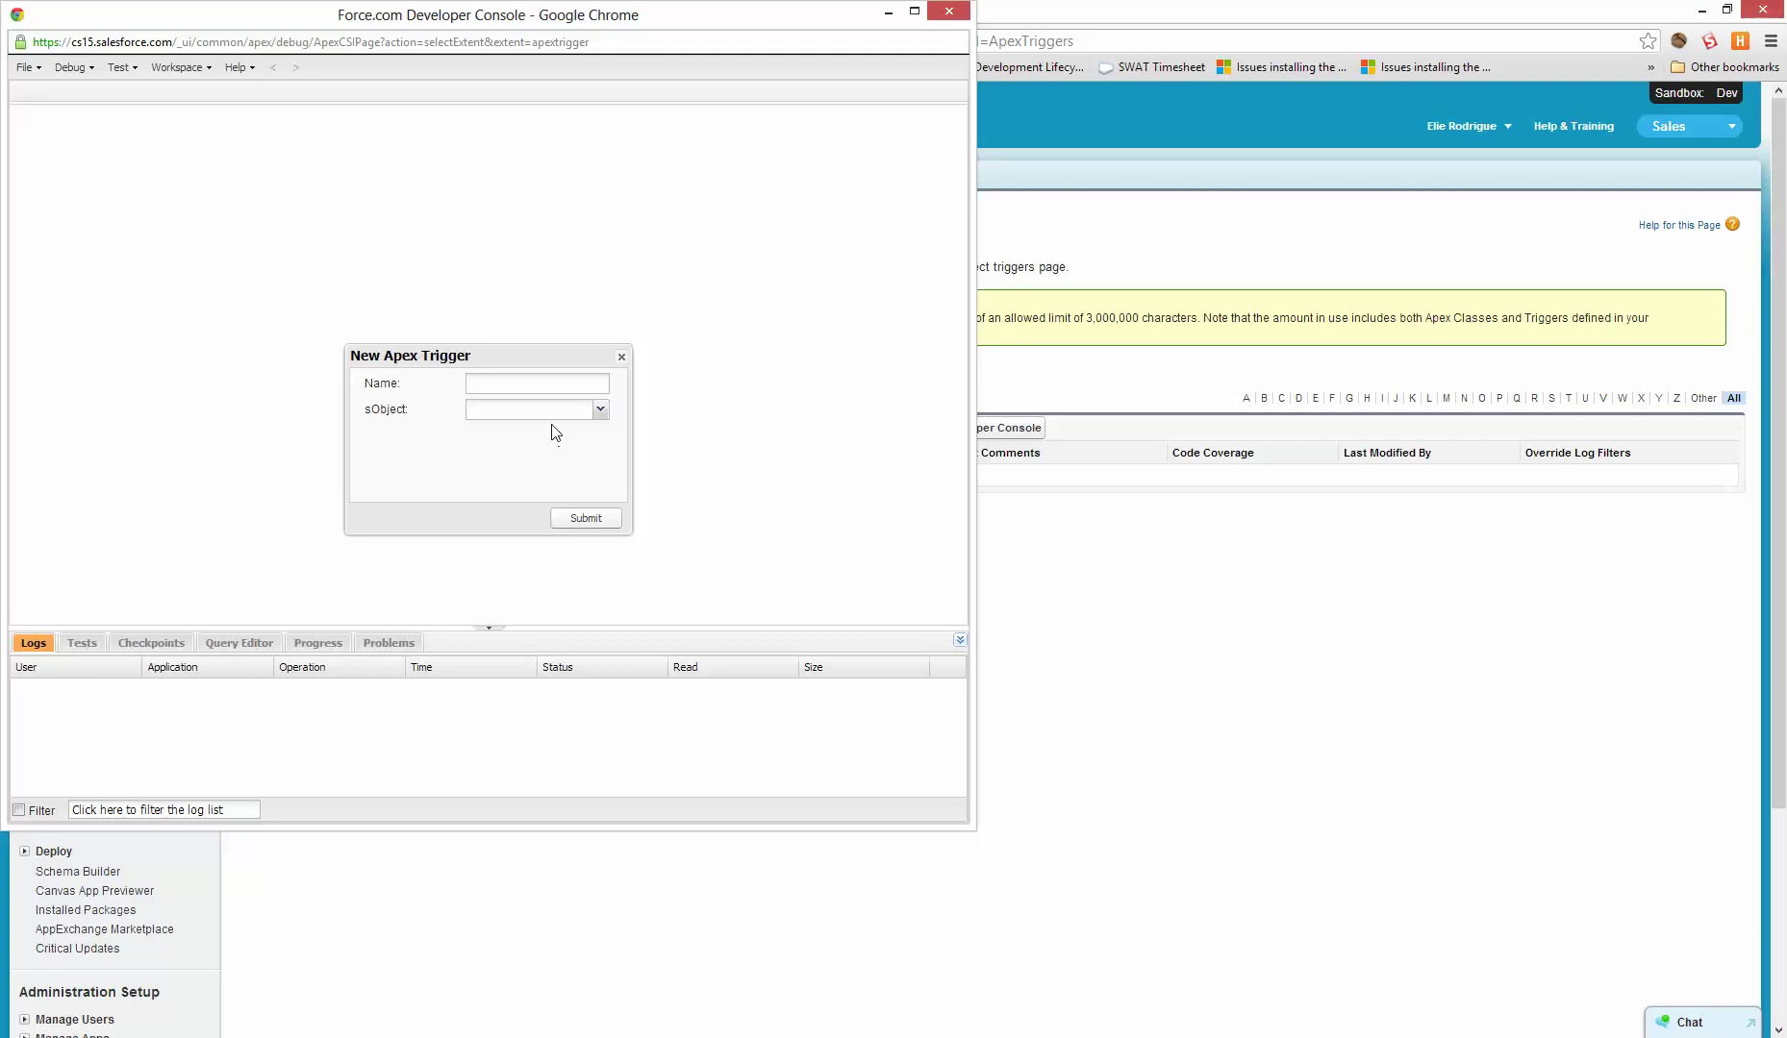
pyautogui.click(600, 409)
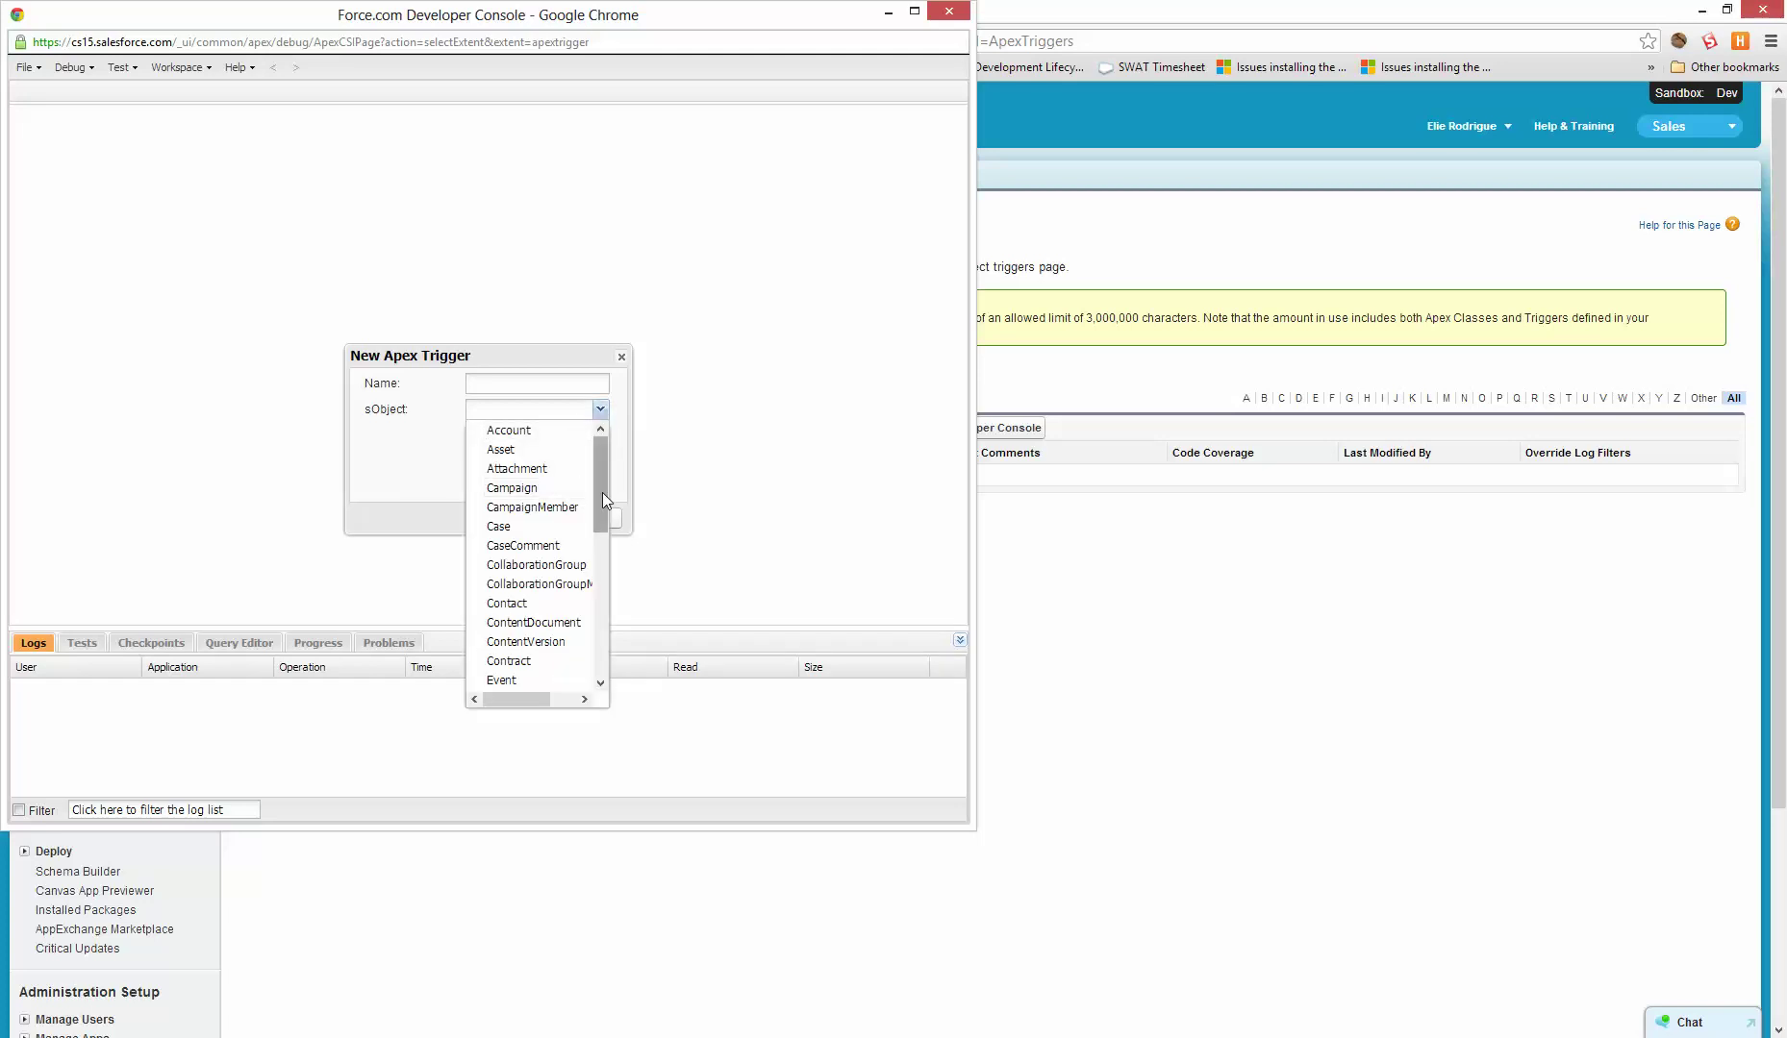
pyautogui.moveTo(602, 492); pyautogui.dragTo(609, 599)
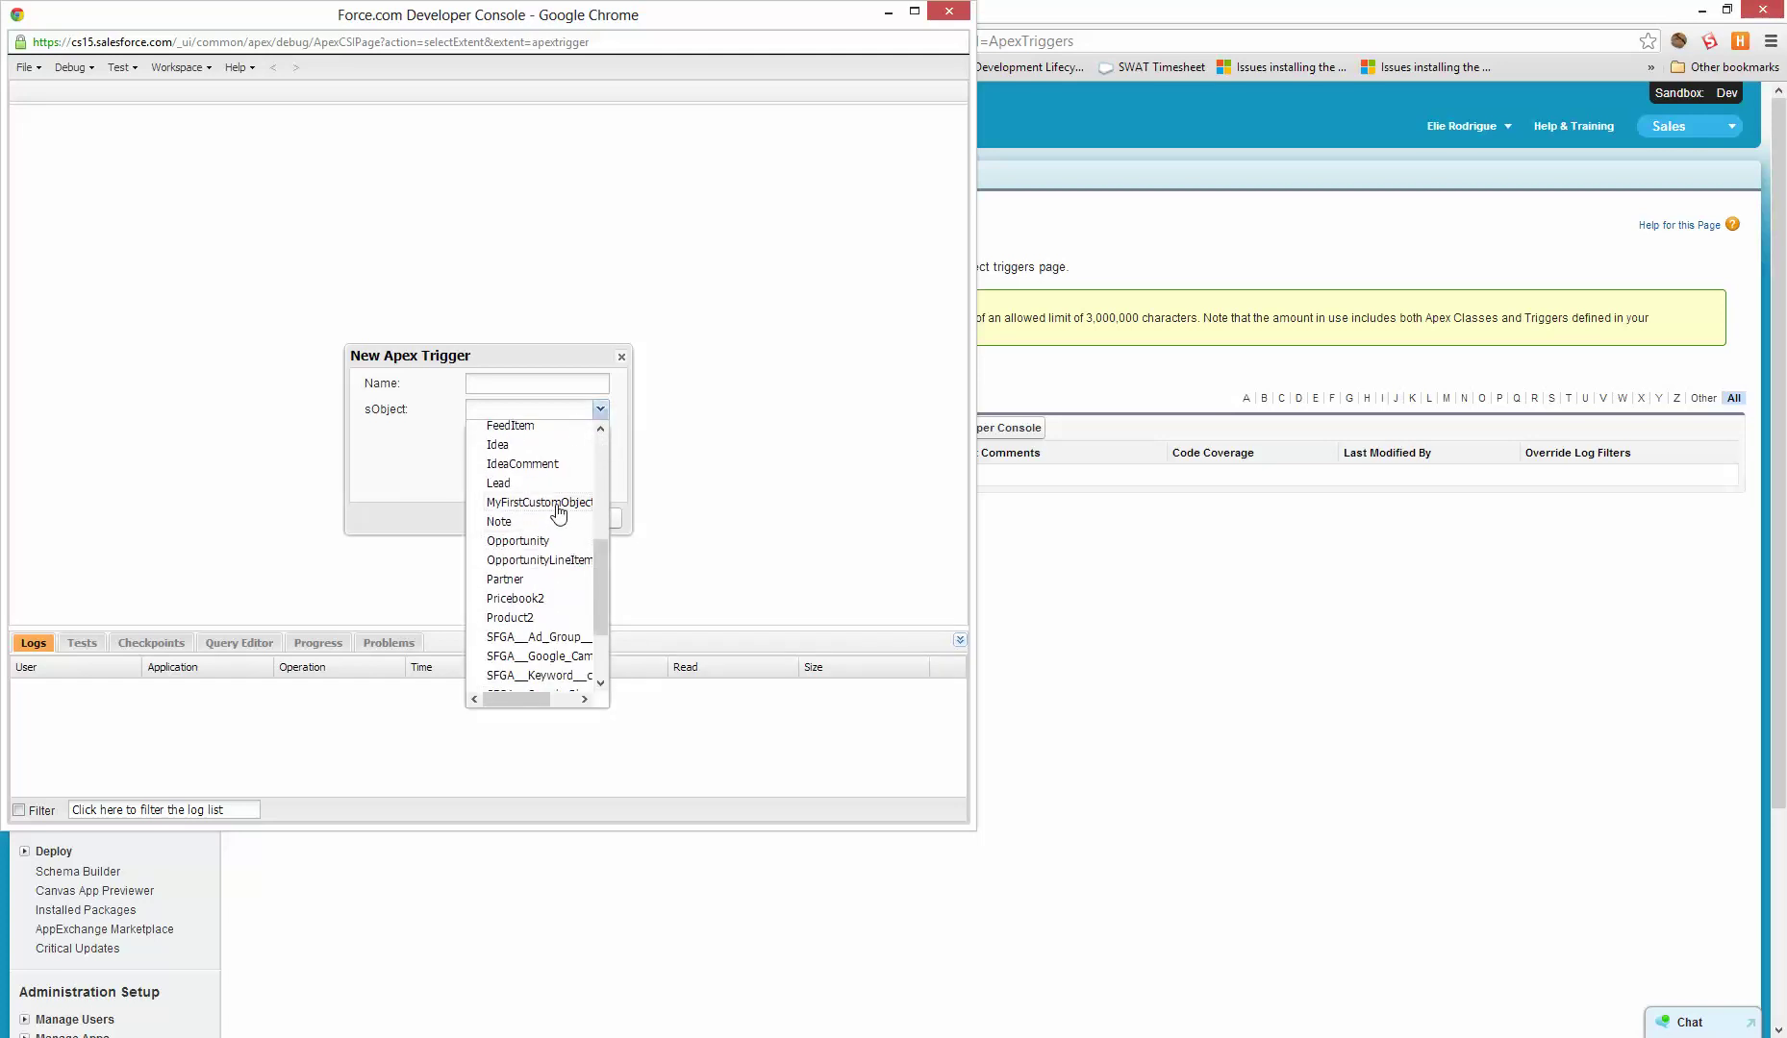
pyautogui.click(562, 512)
pyautogui.click(482, 381)
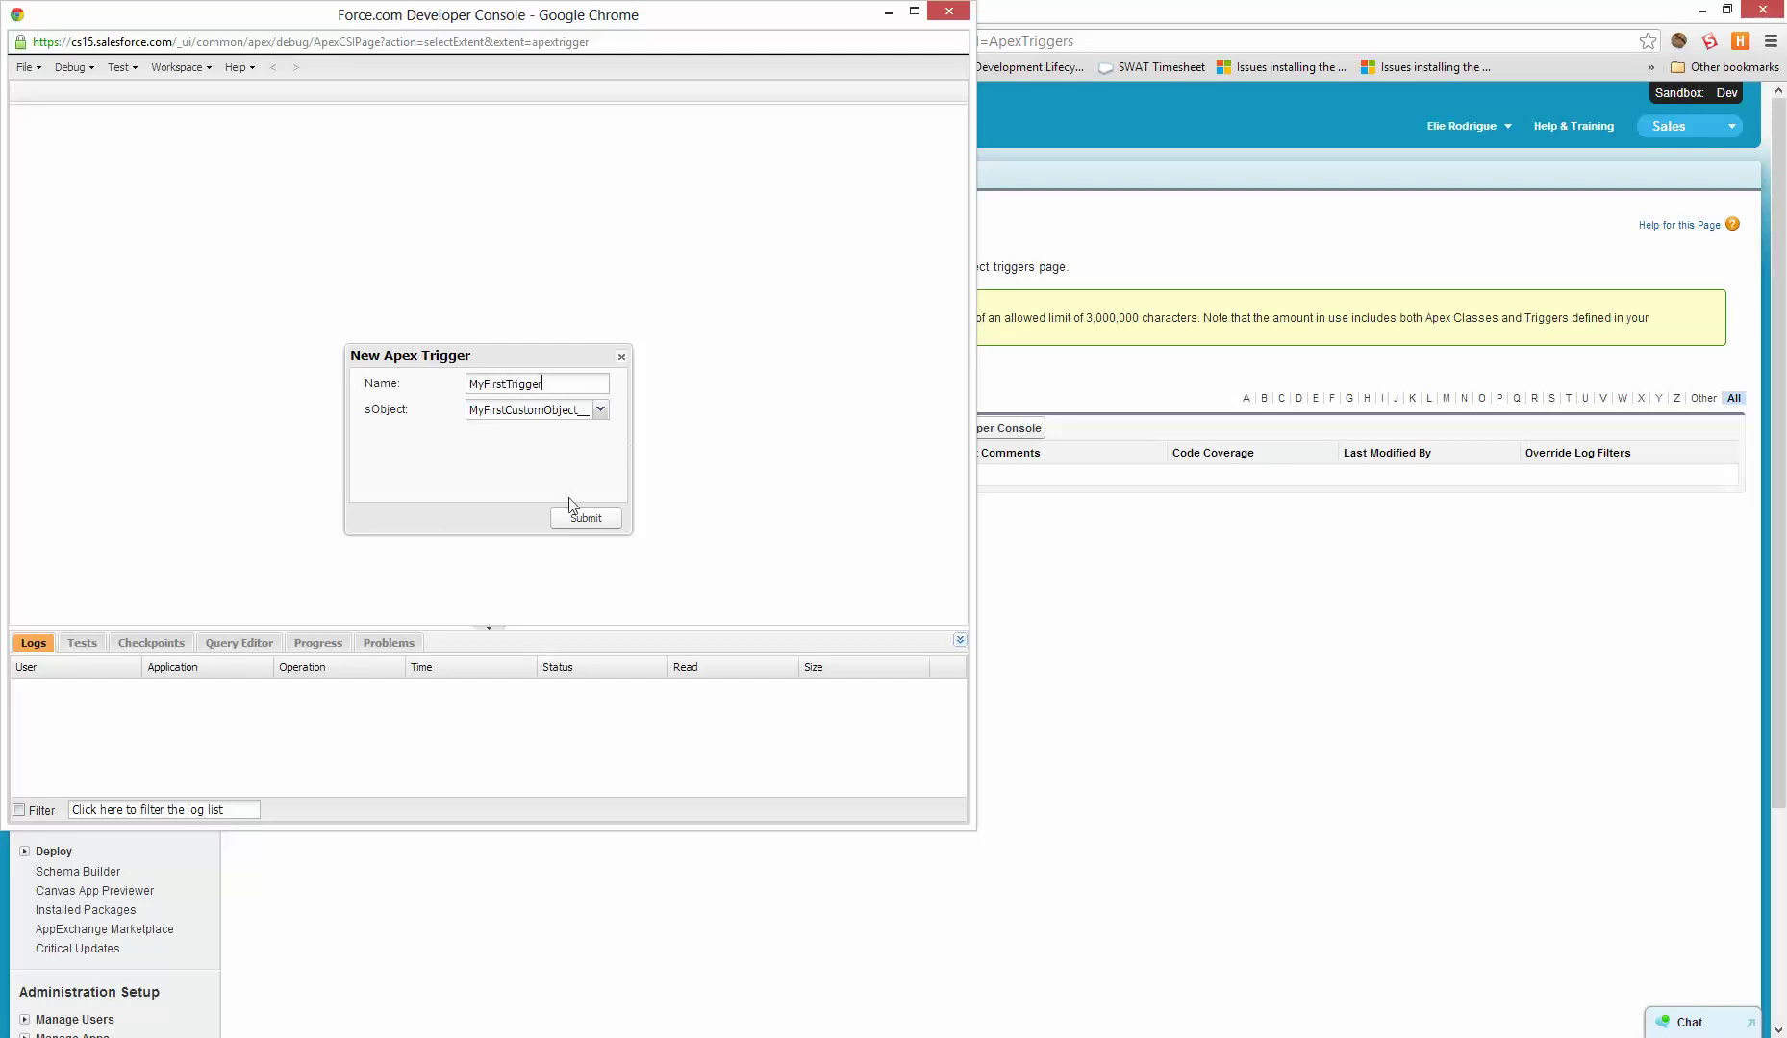
pyautogui.click(575, 522)
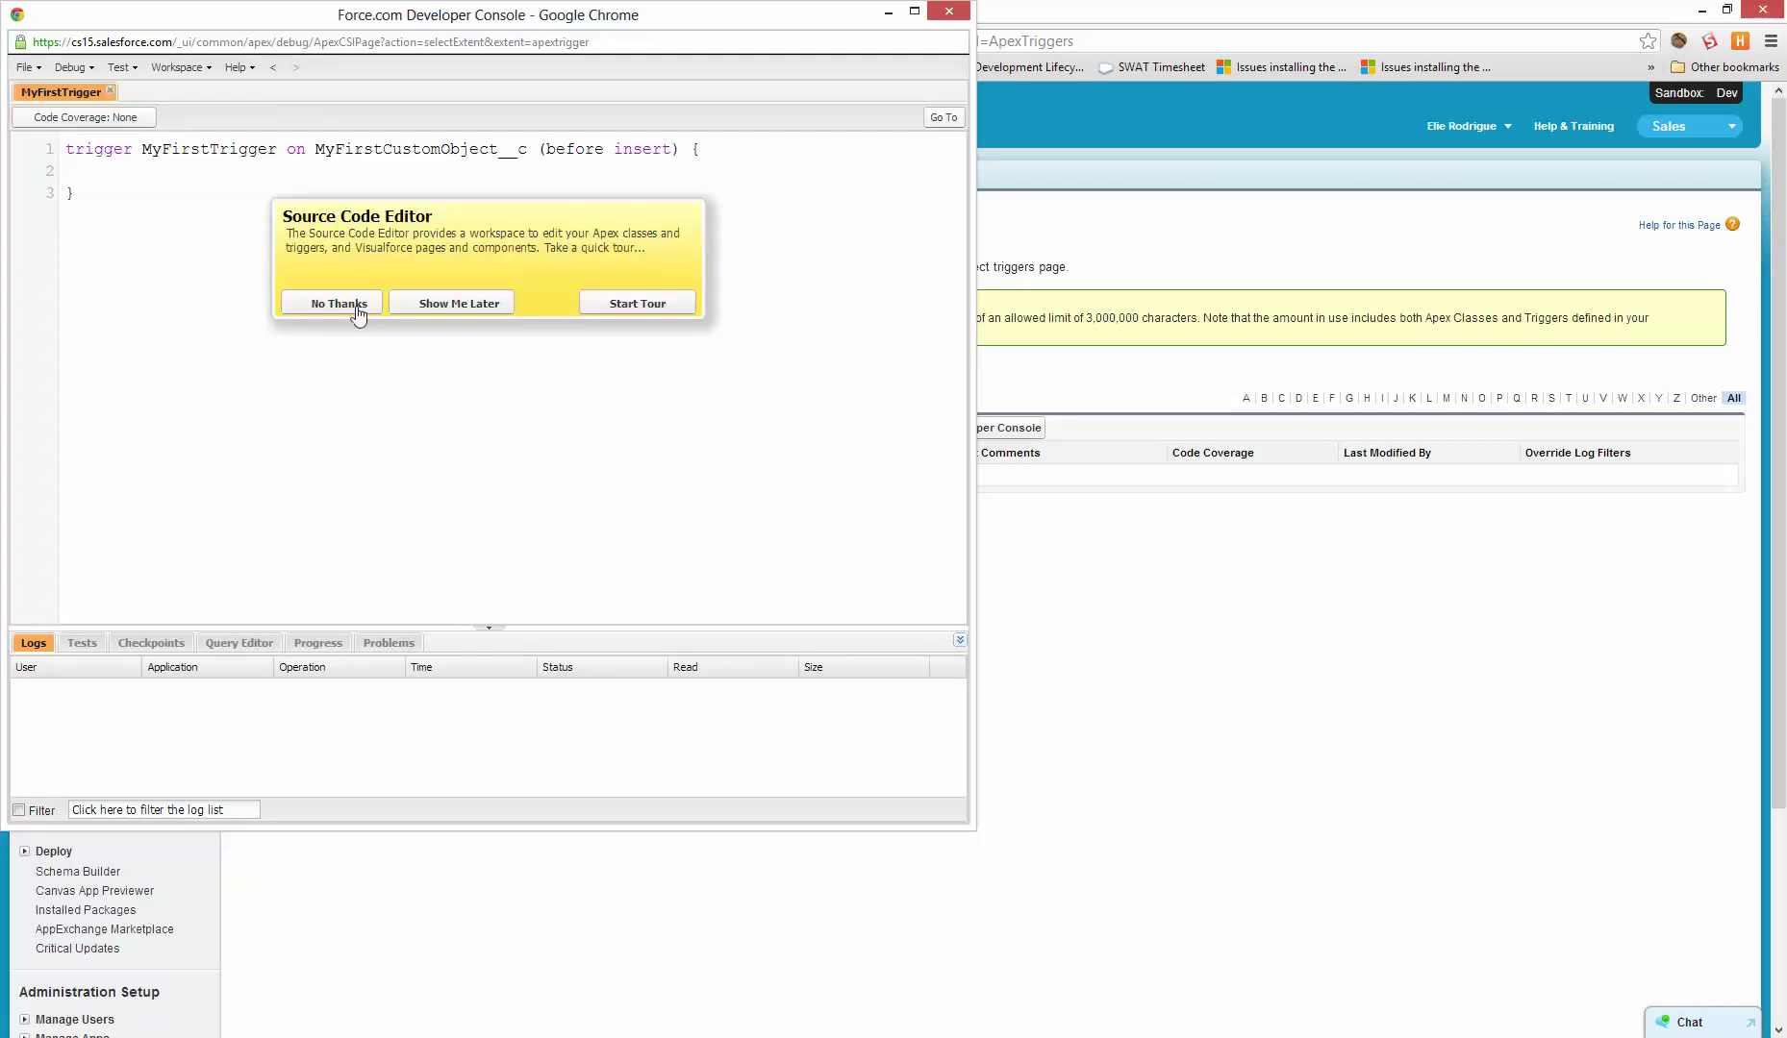
pyautogui.click(352, 306)
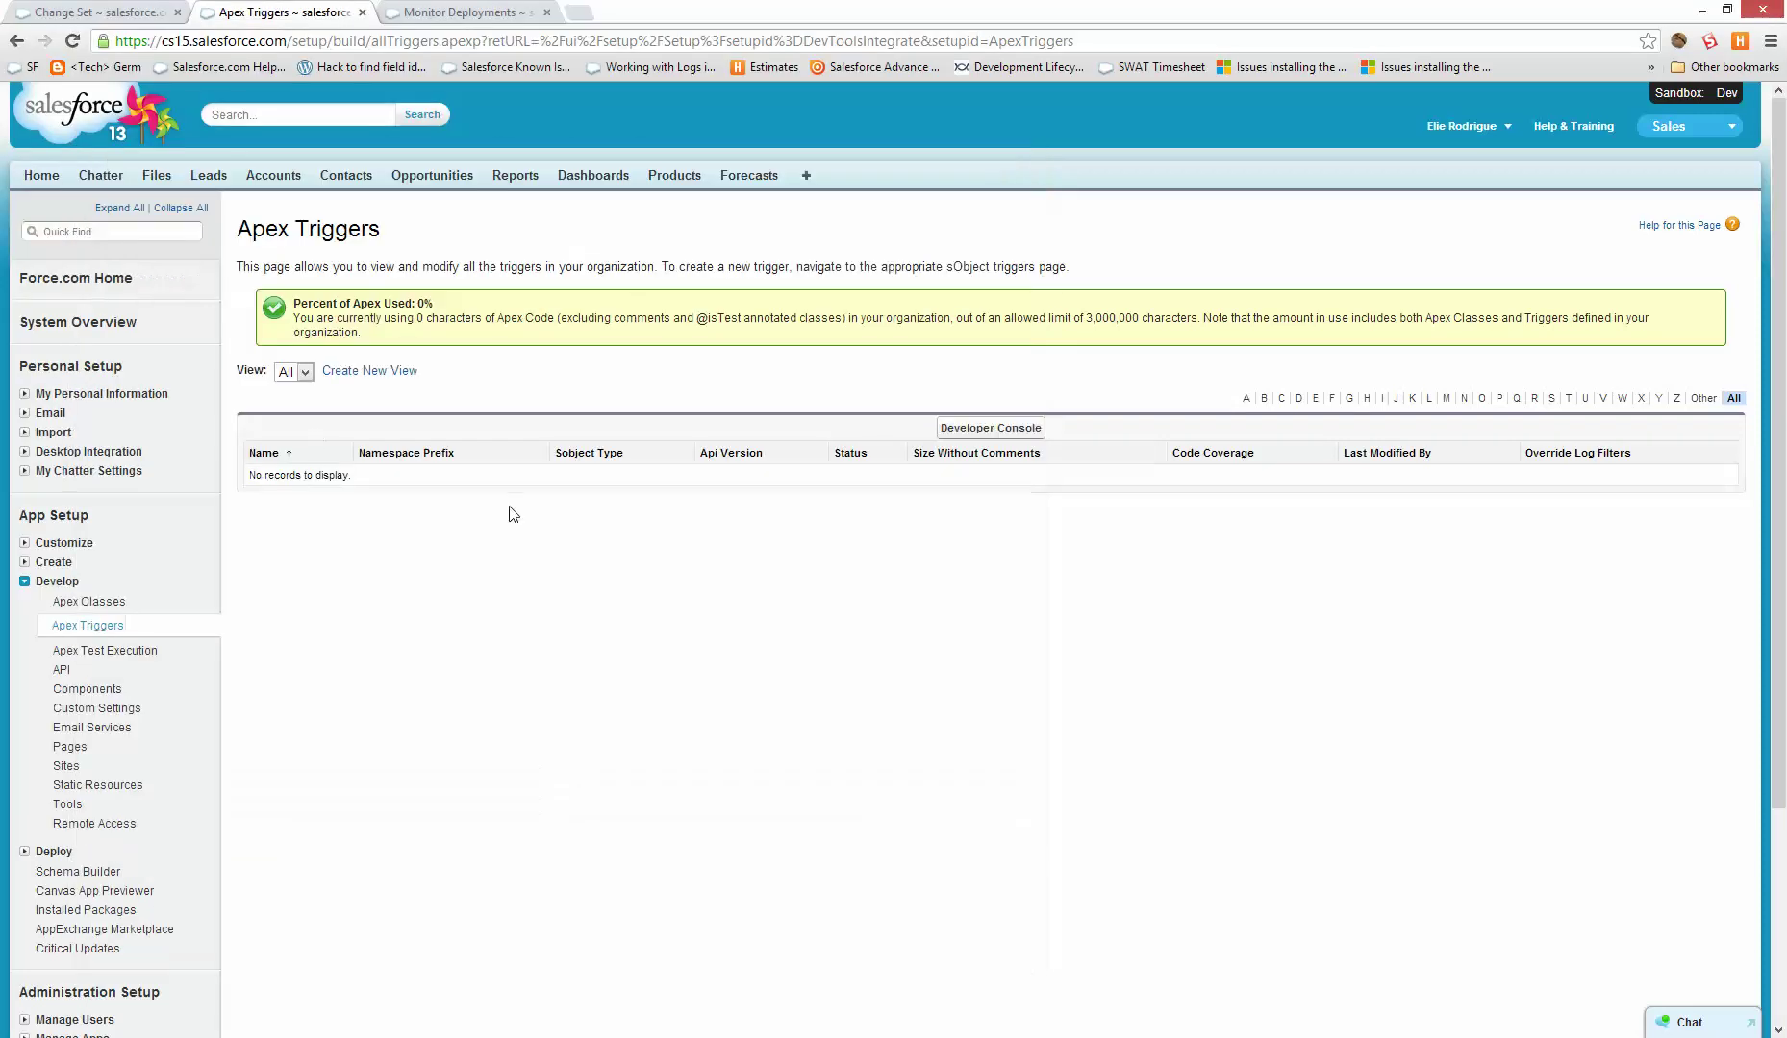
pyautogui.click(54, 562)
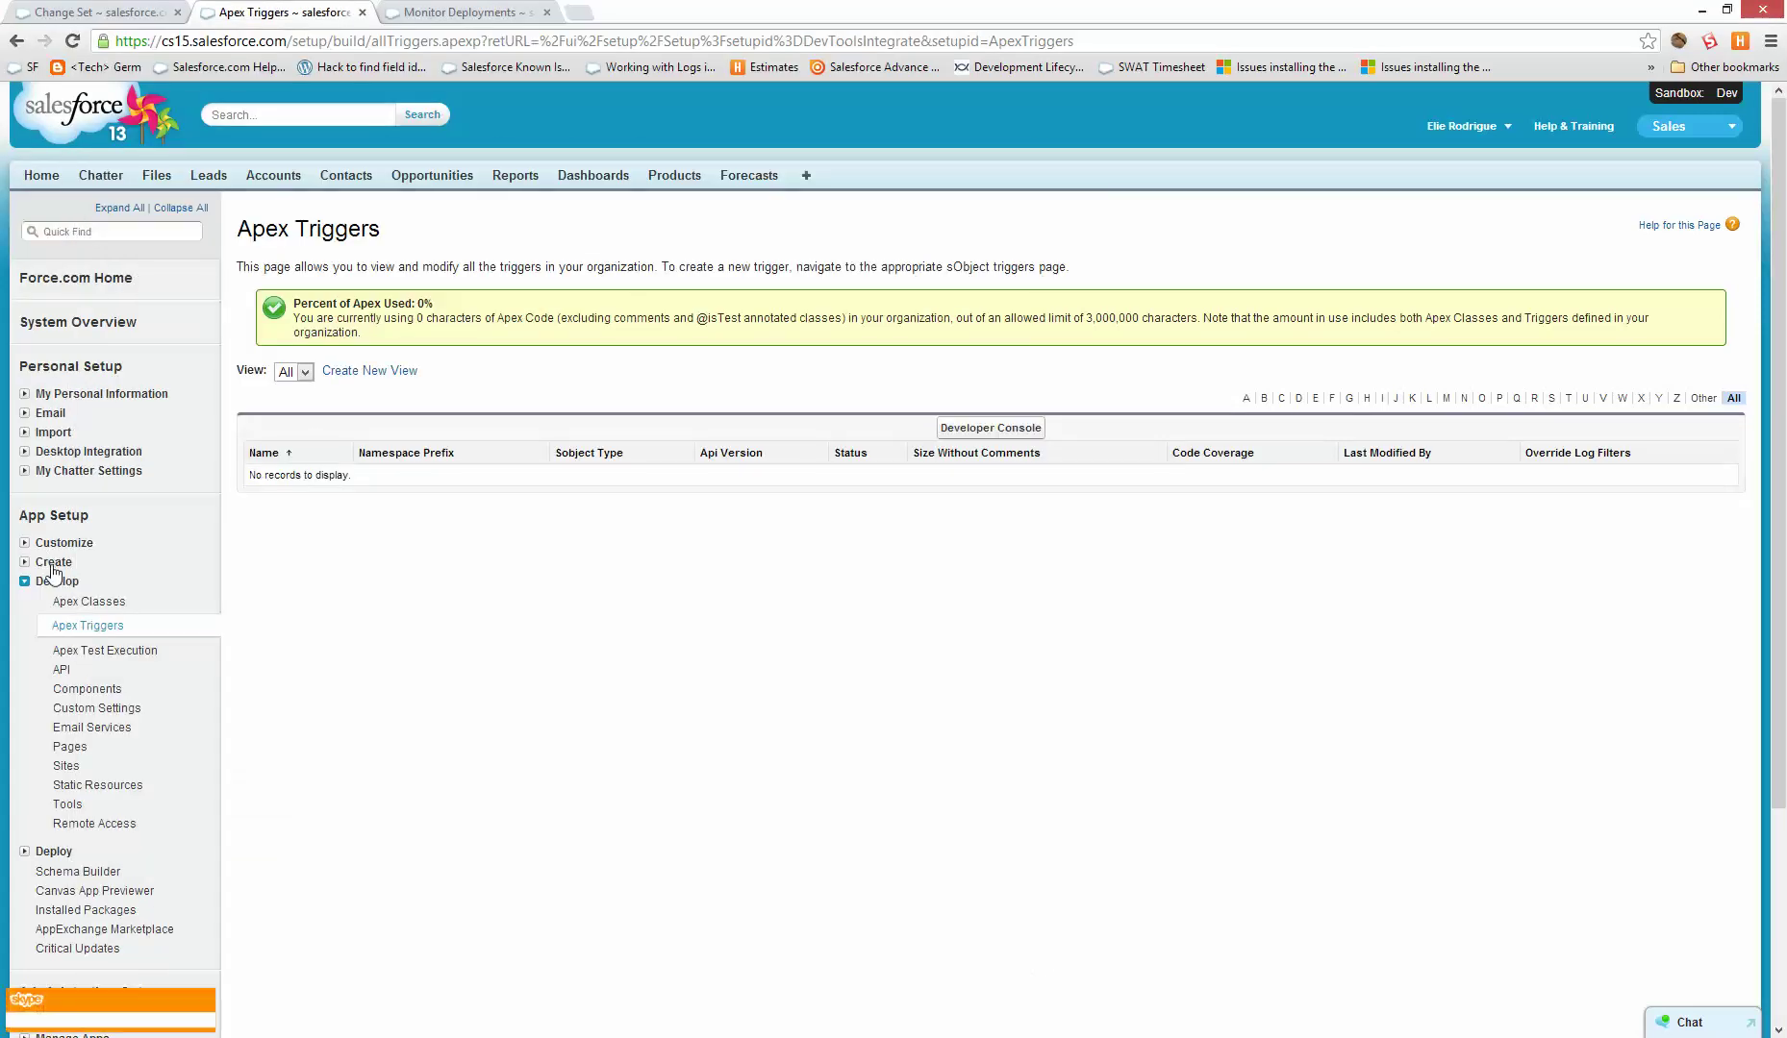
# - Write the trigger loop setting c.My_Text_Area__c to 'Just been inserted' for each new record
pyautogui.click(71, 622)
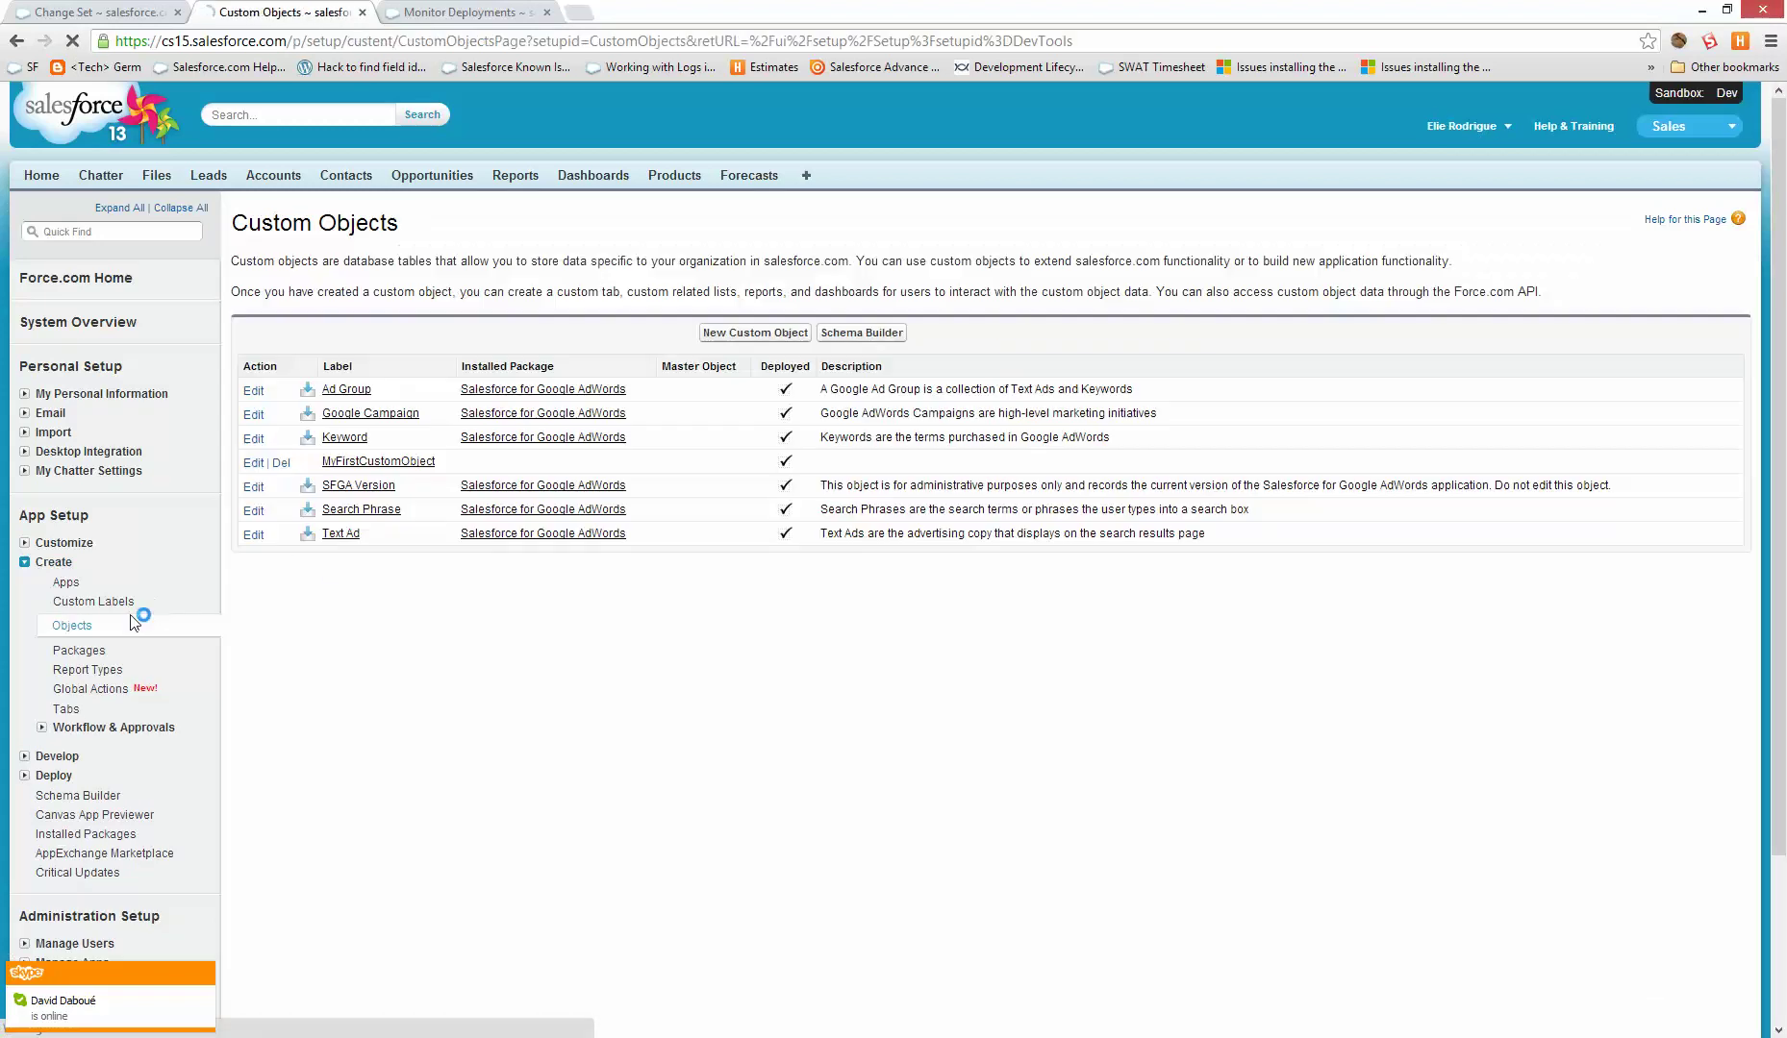
pyautogui.click(377, 462)
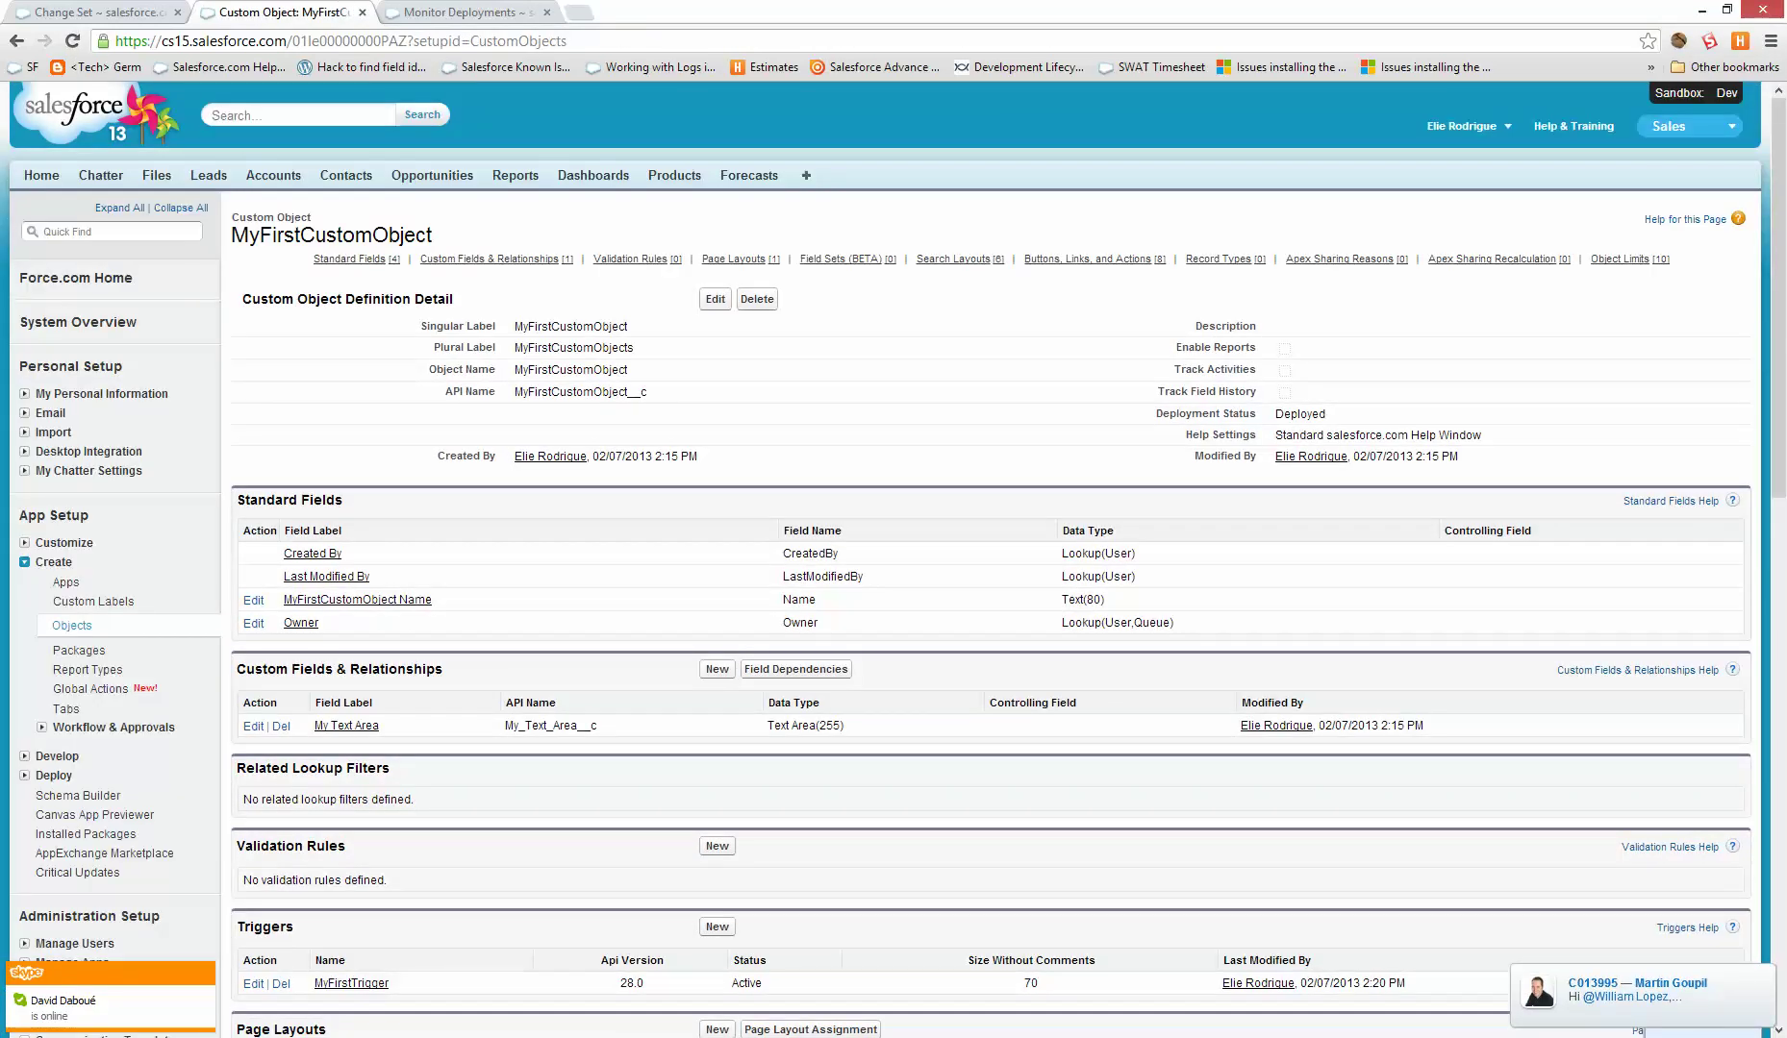
pyautogui.hotkey('alt', 'Tab')
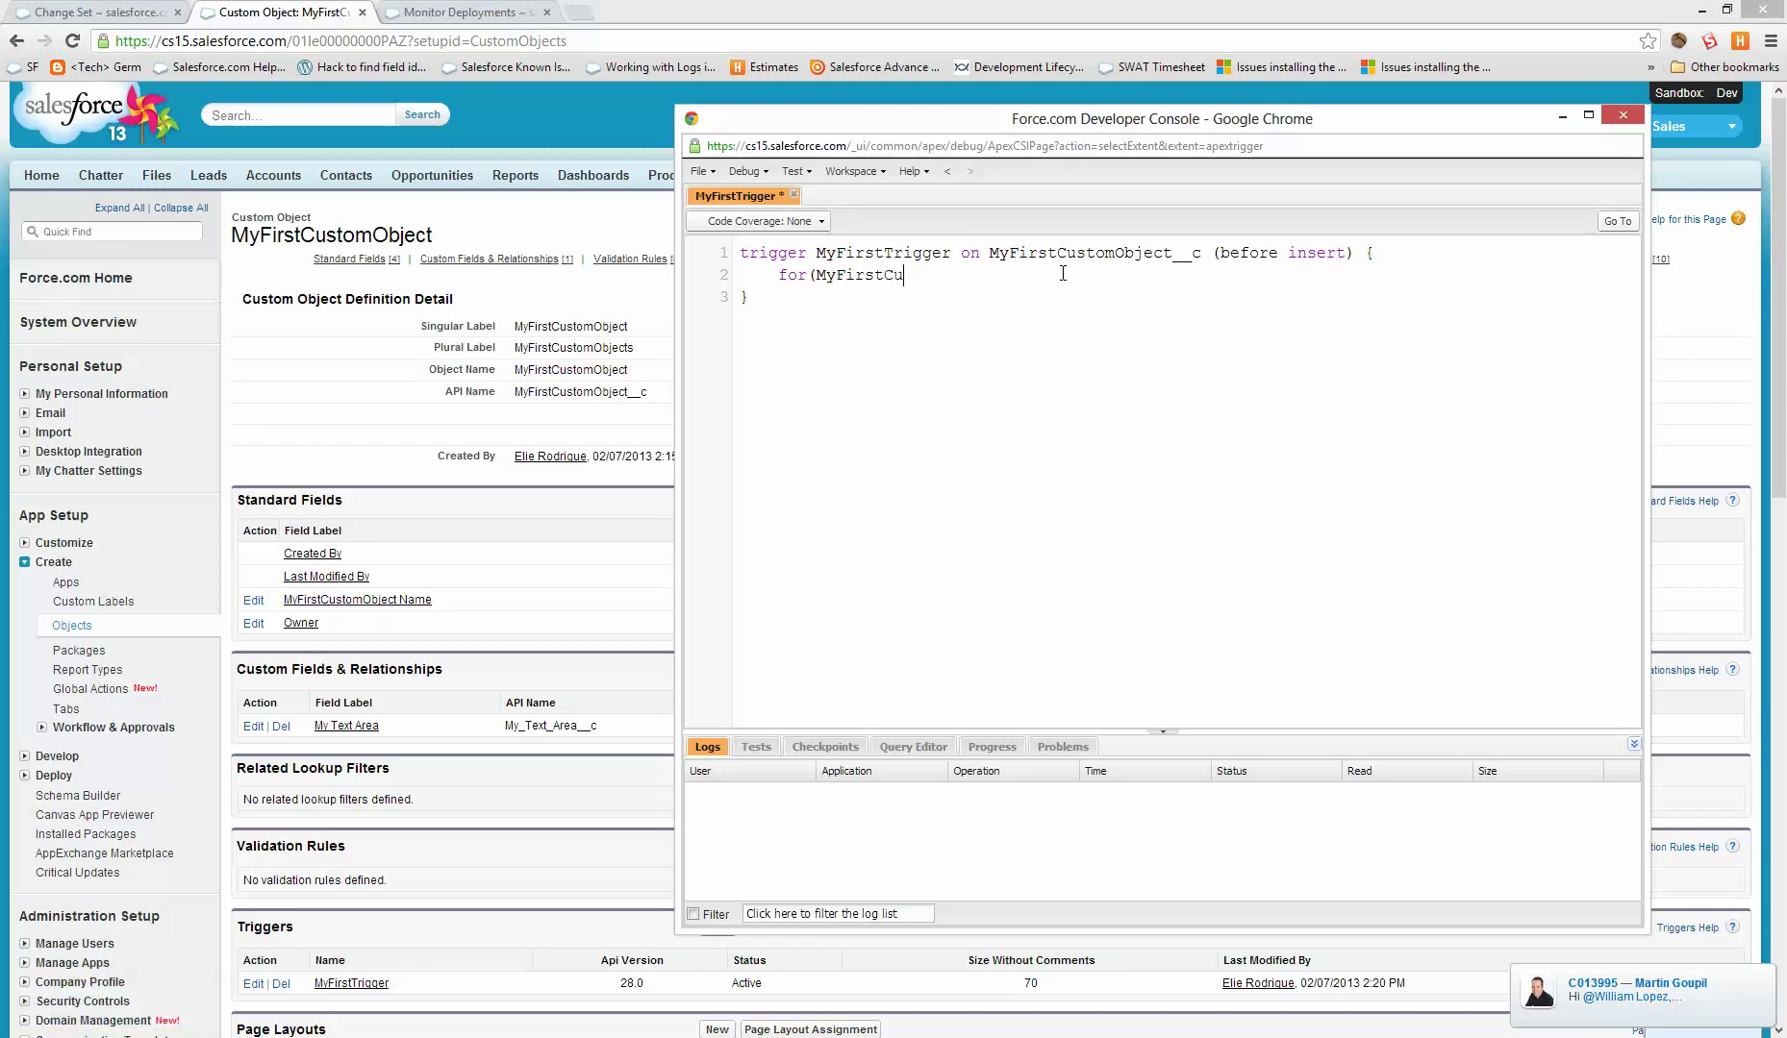
pyautogui.write('Object__c c : Trigger.new')
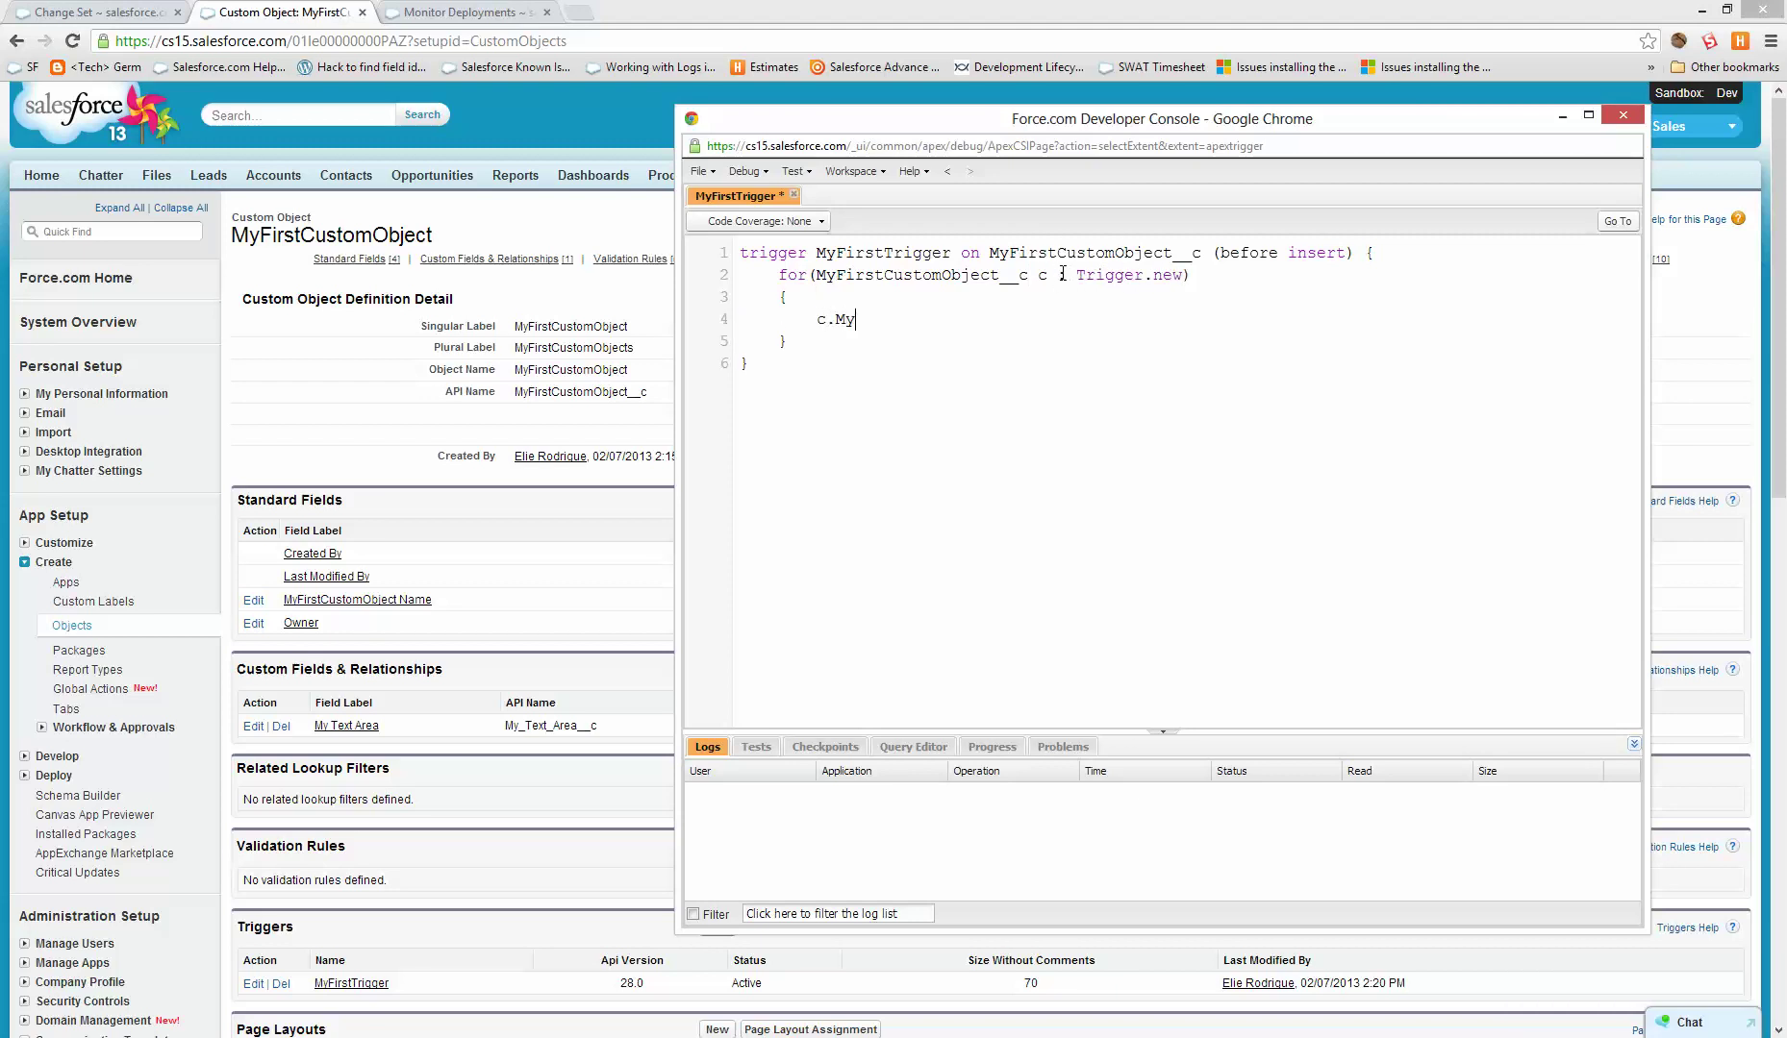
pyautogui.write("_Area__c = 'Just been inserted';")
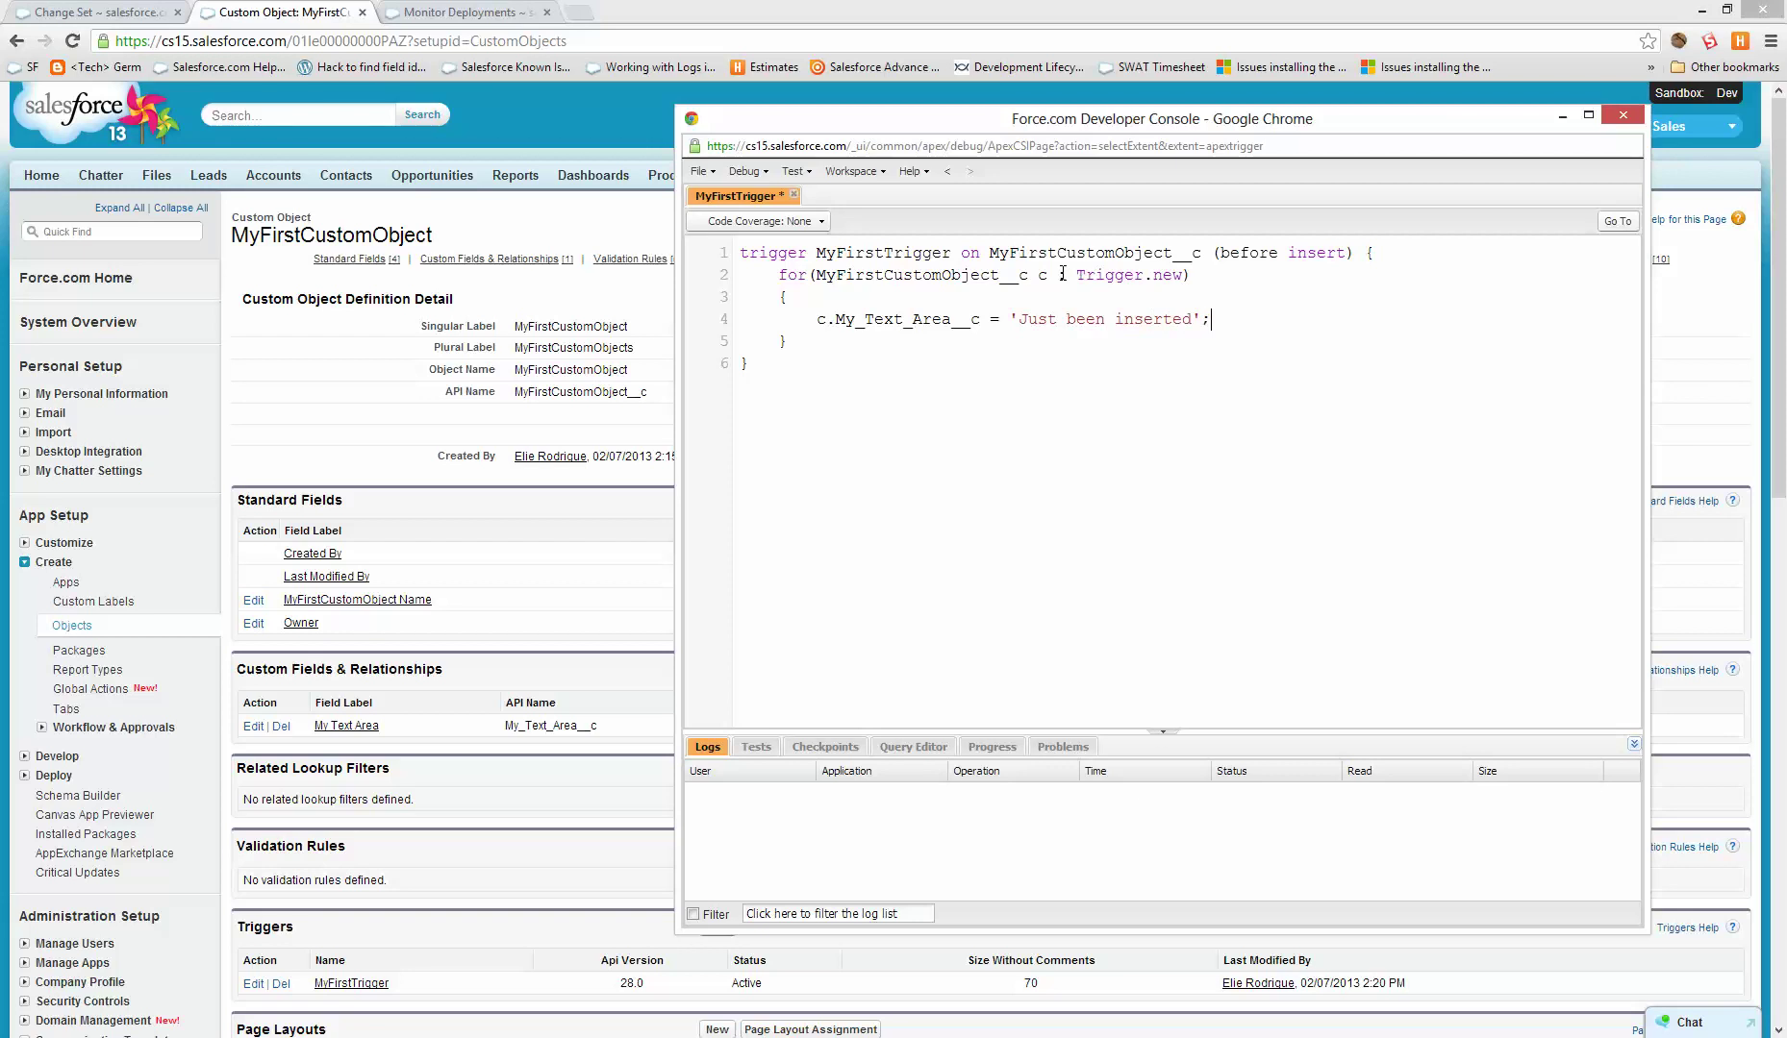
# - Save MyFirstTrigger with Ctrl+S and close the Developer Console
pyautogui.hotkey('ctrl', 's')
pyautogui.click(824, 221)
pyautogui.click(1074, 545)
pyautogui.click(1623, 115)
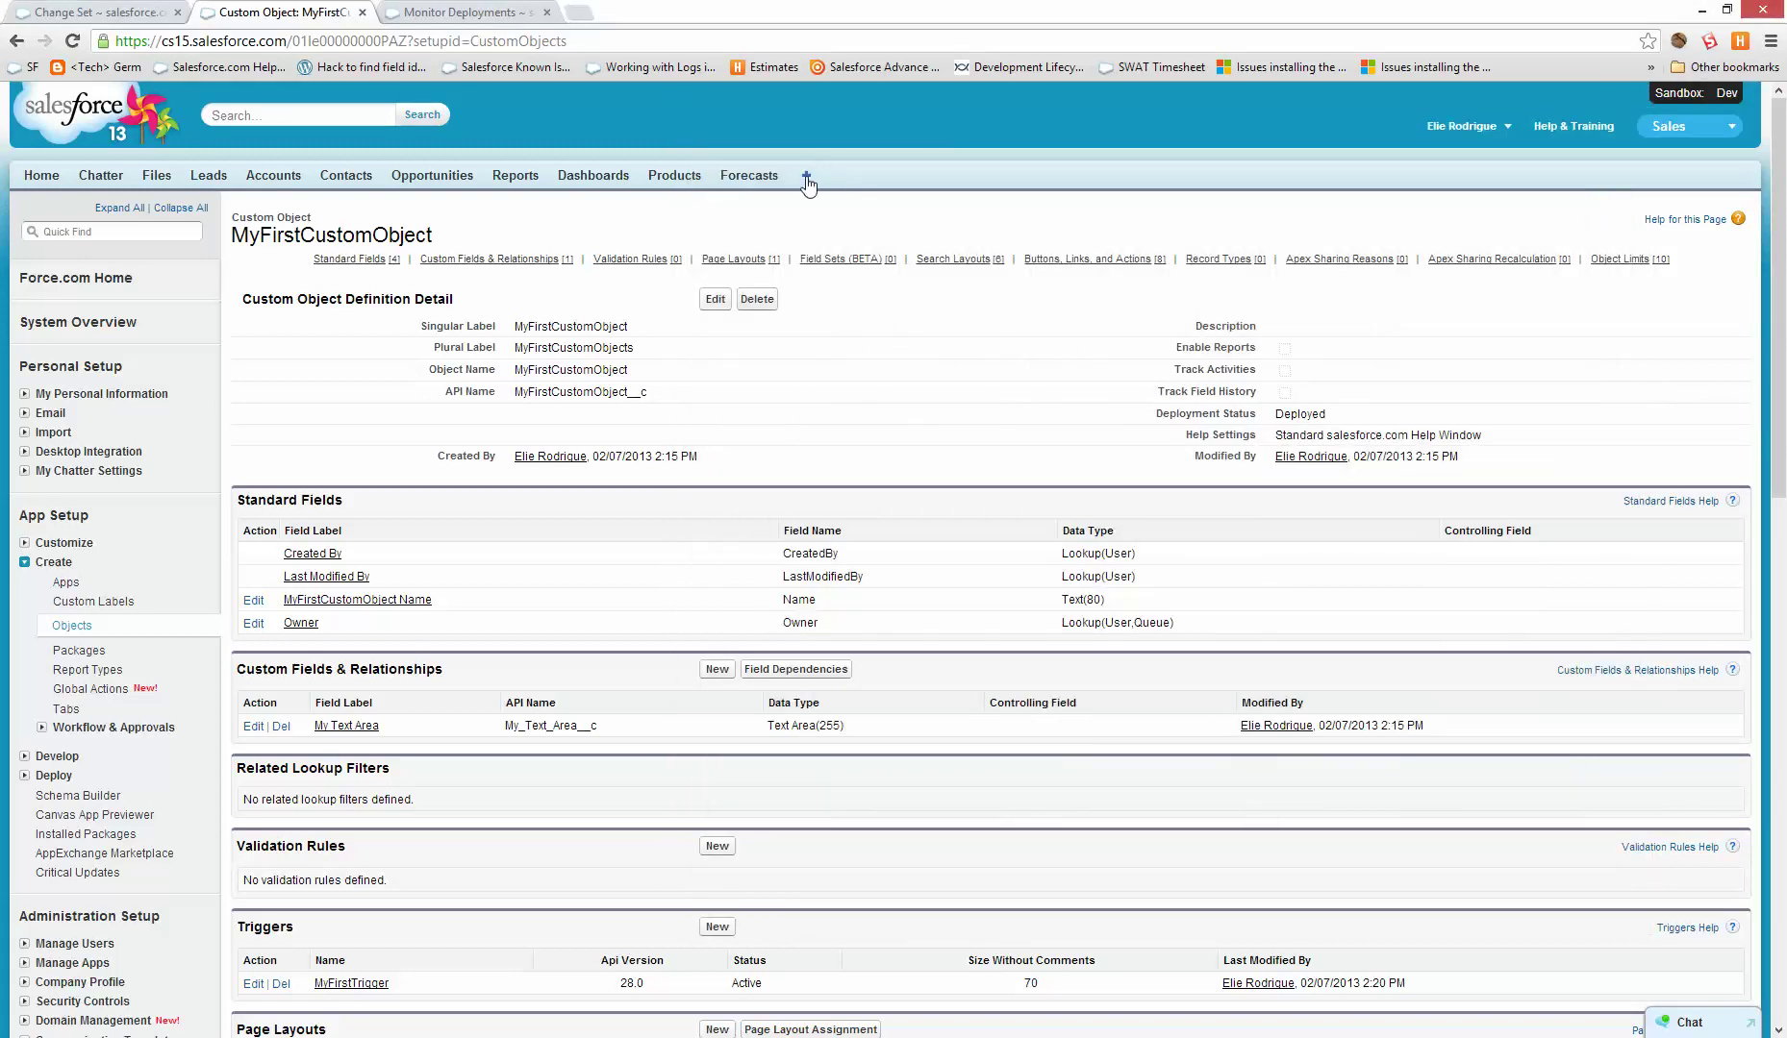
# - Create a MyFirstCustomObject record named abc and confirm My Text Area reads 'Just been inserted'
pyautogui.click(806, 179)
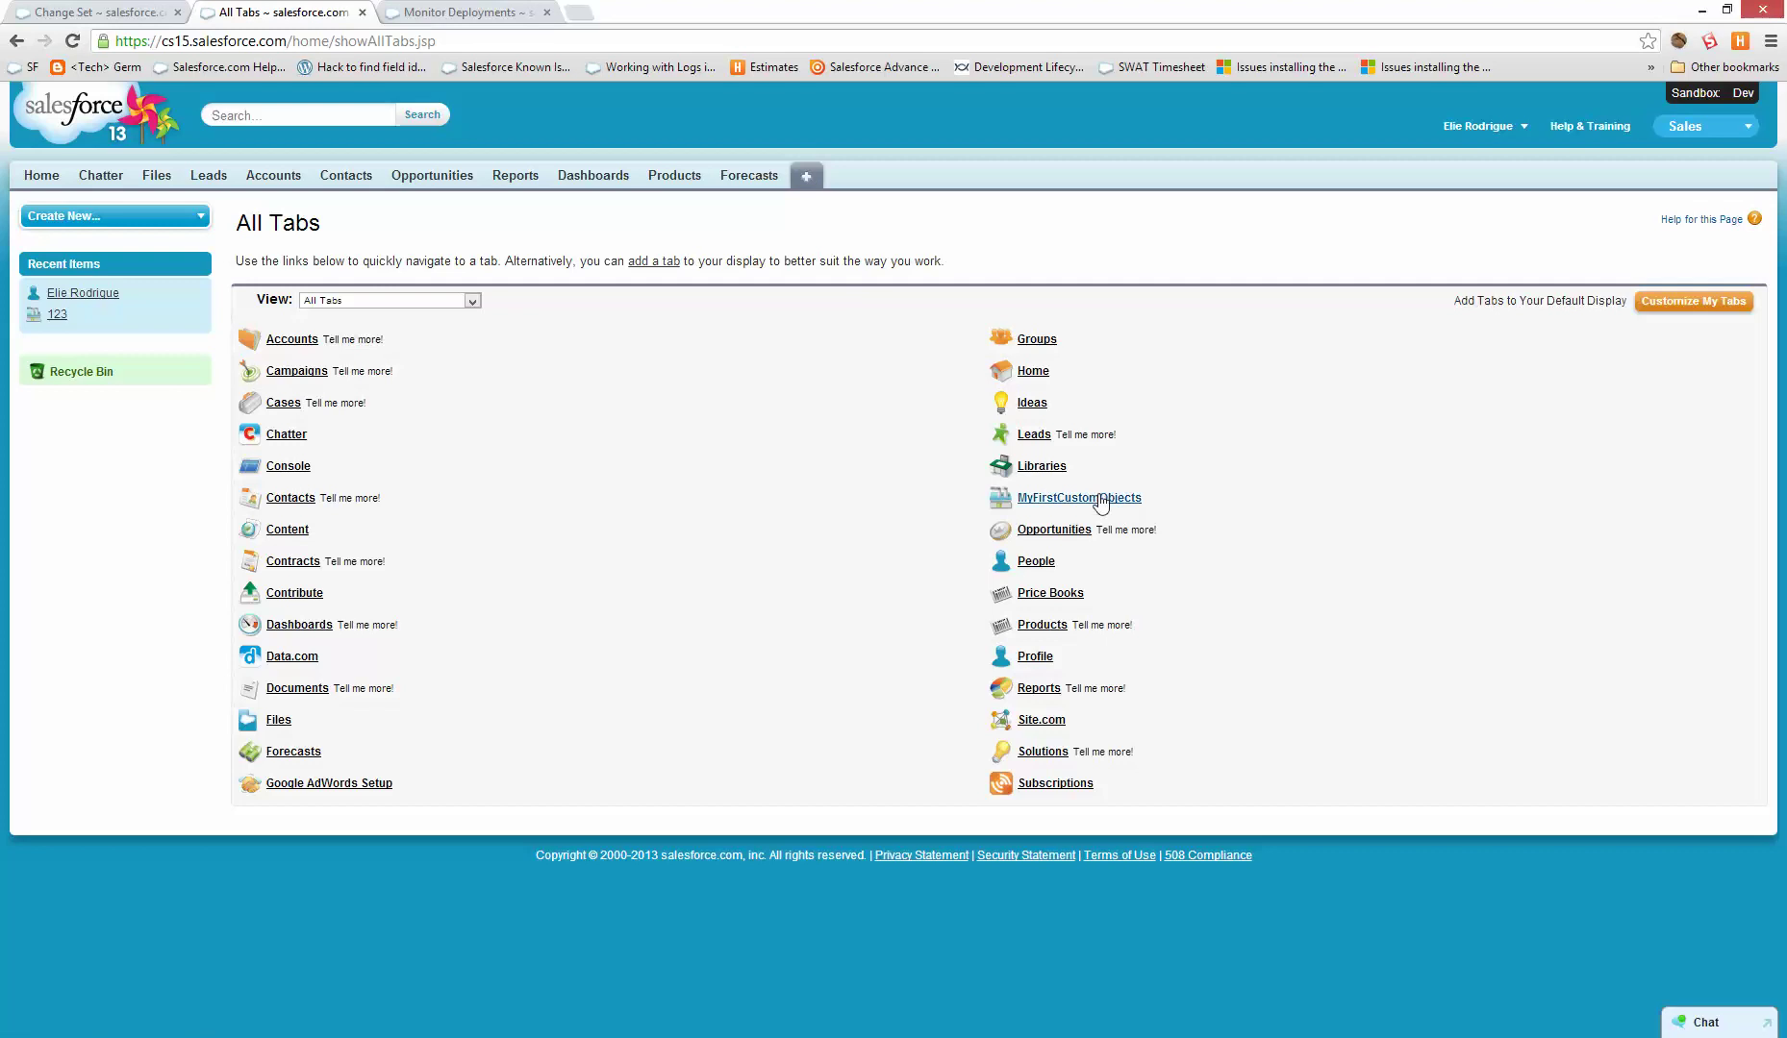
pyautogui.click(1101, 502)
pyautogui.click(713, 326)
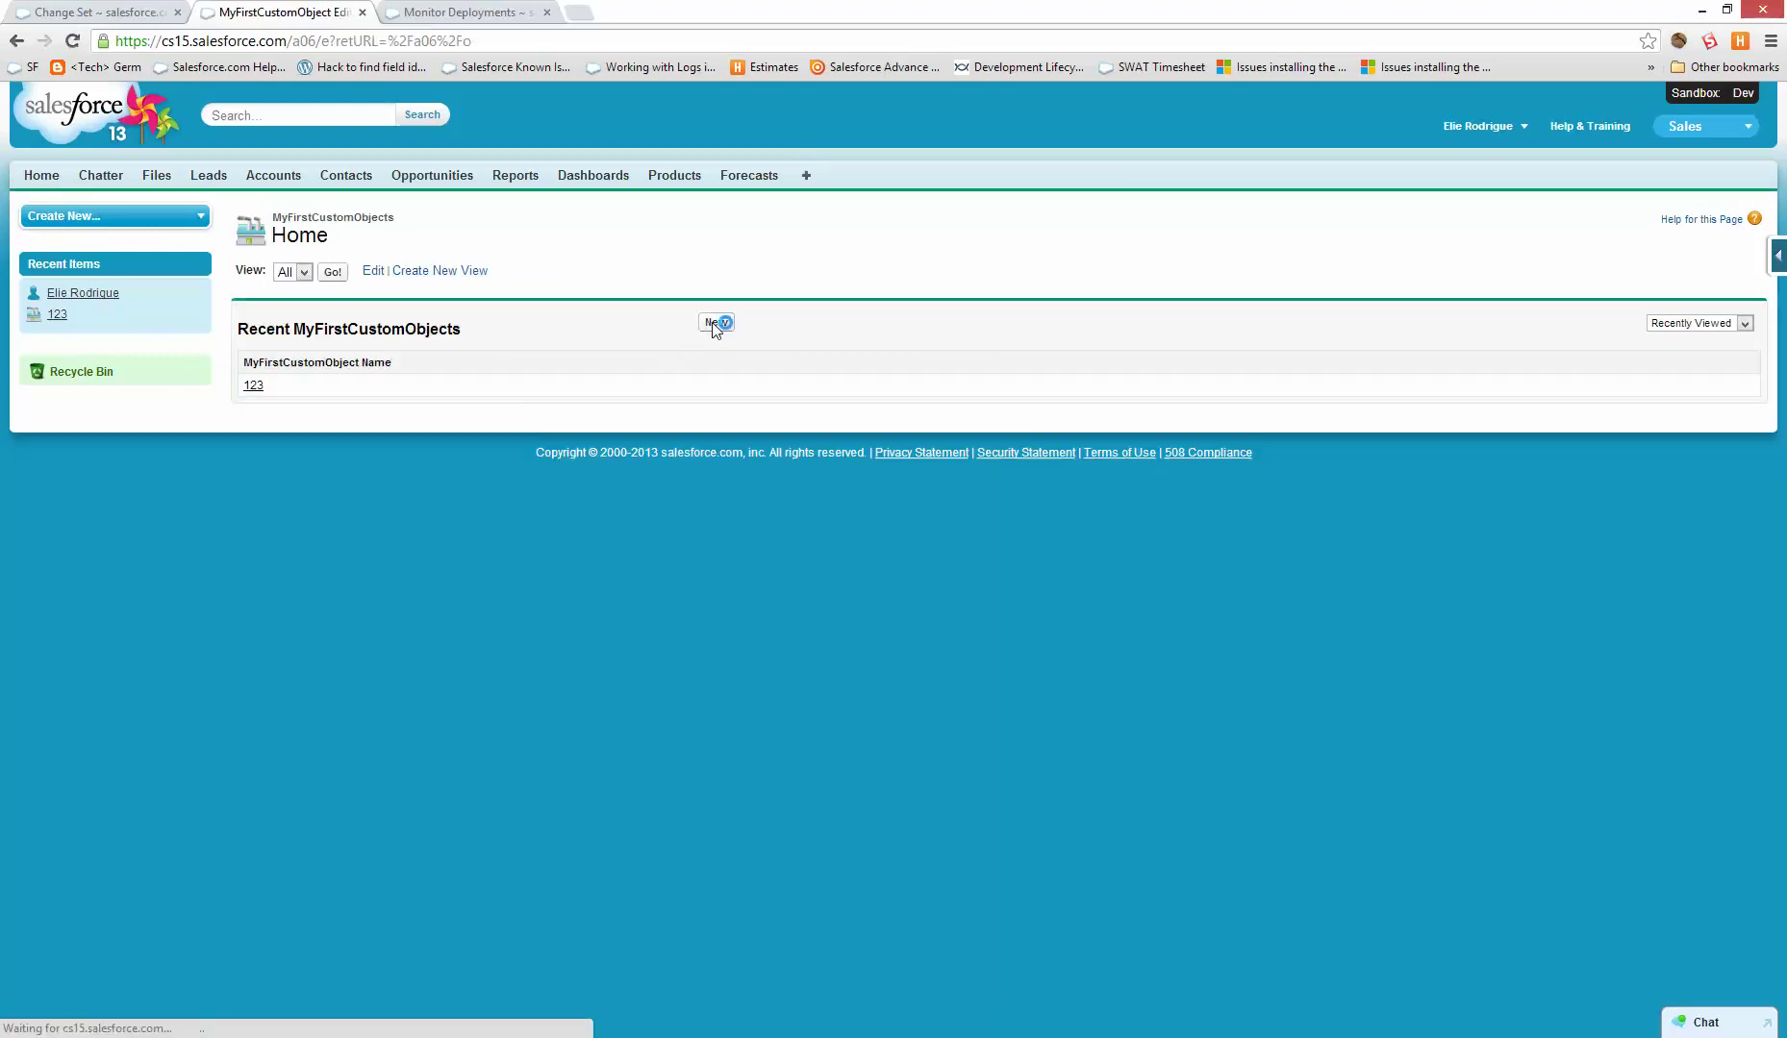
pyautogui.write('abc')
pyautogui.click(719, 285)
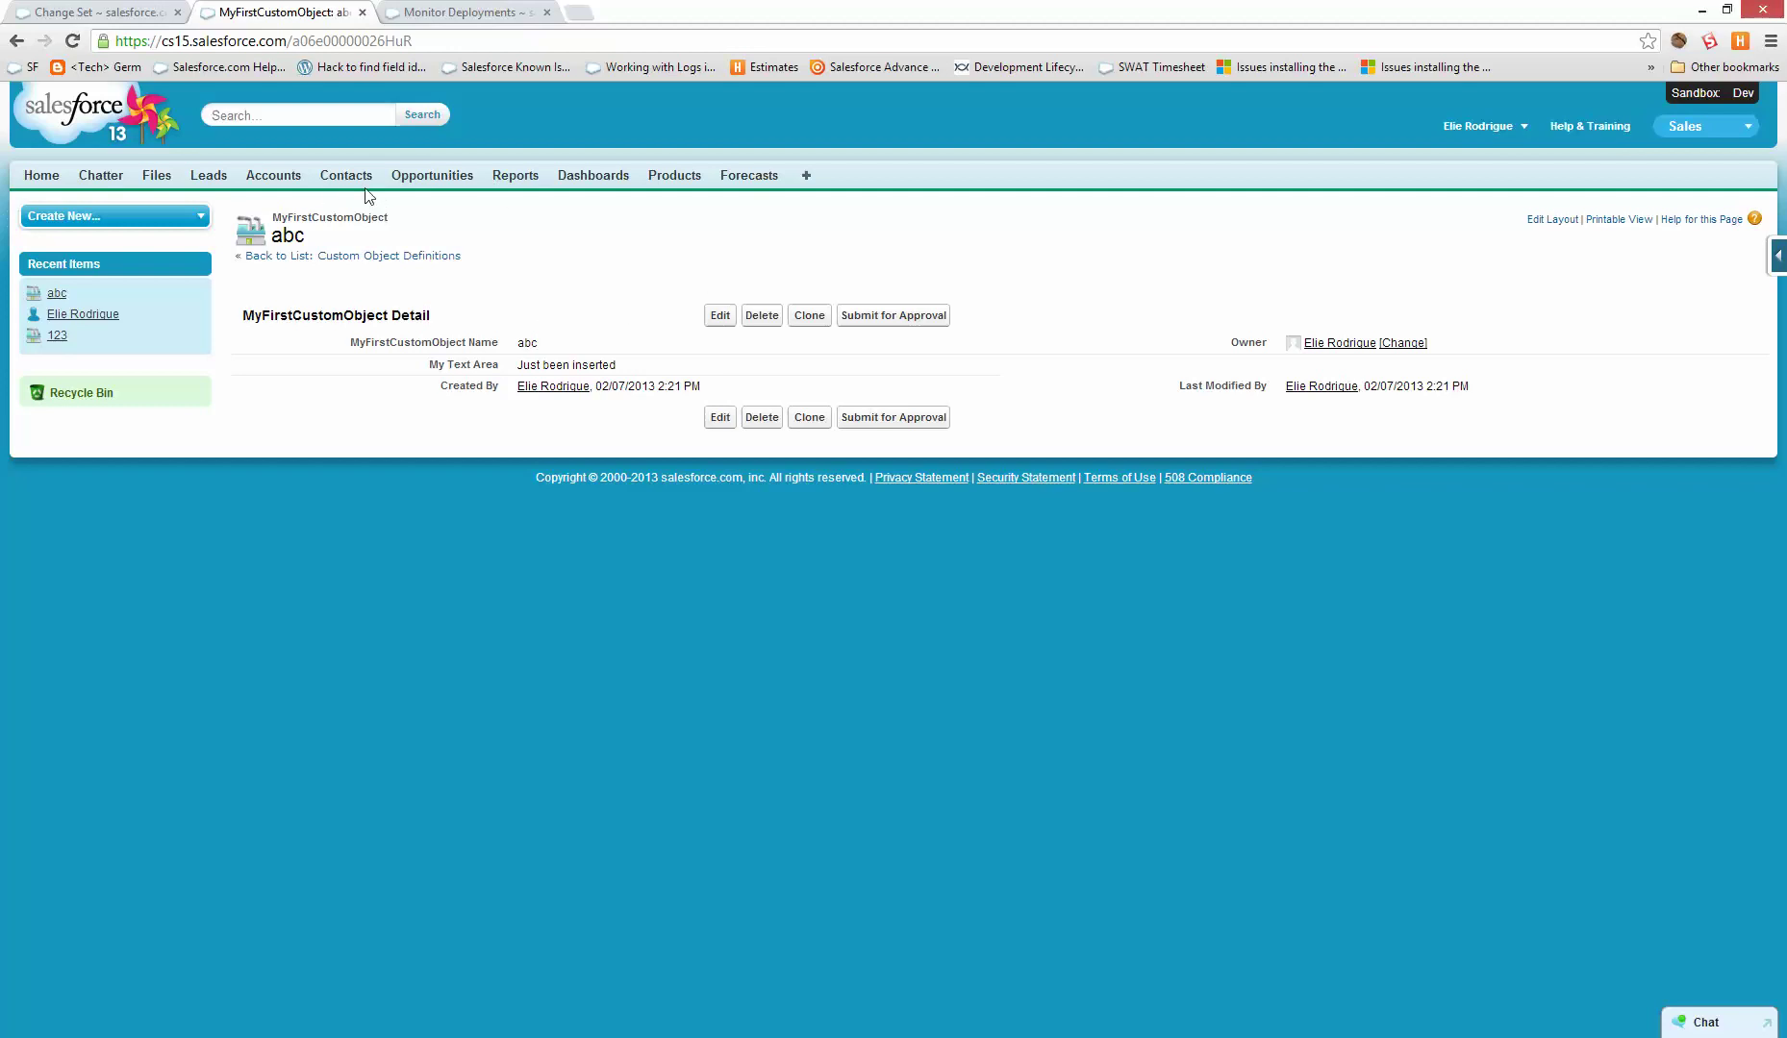
pyautogui.click(1477, 128)
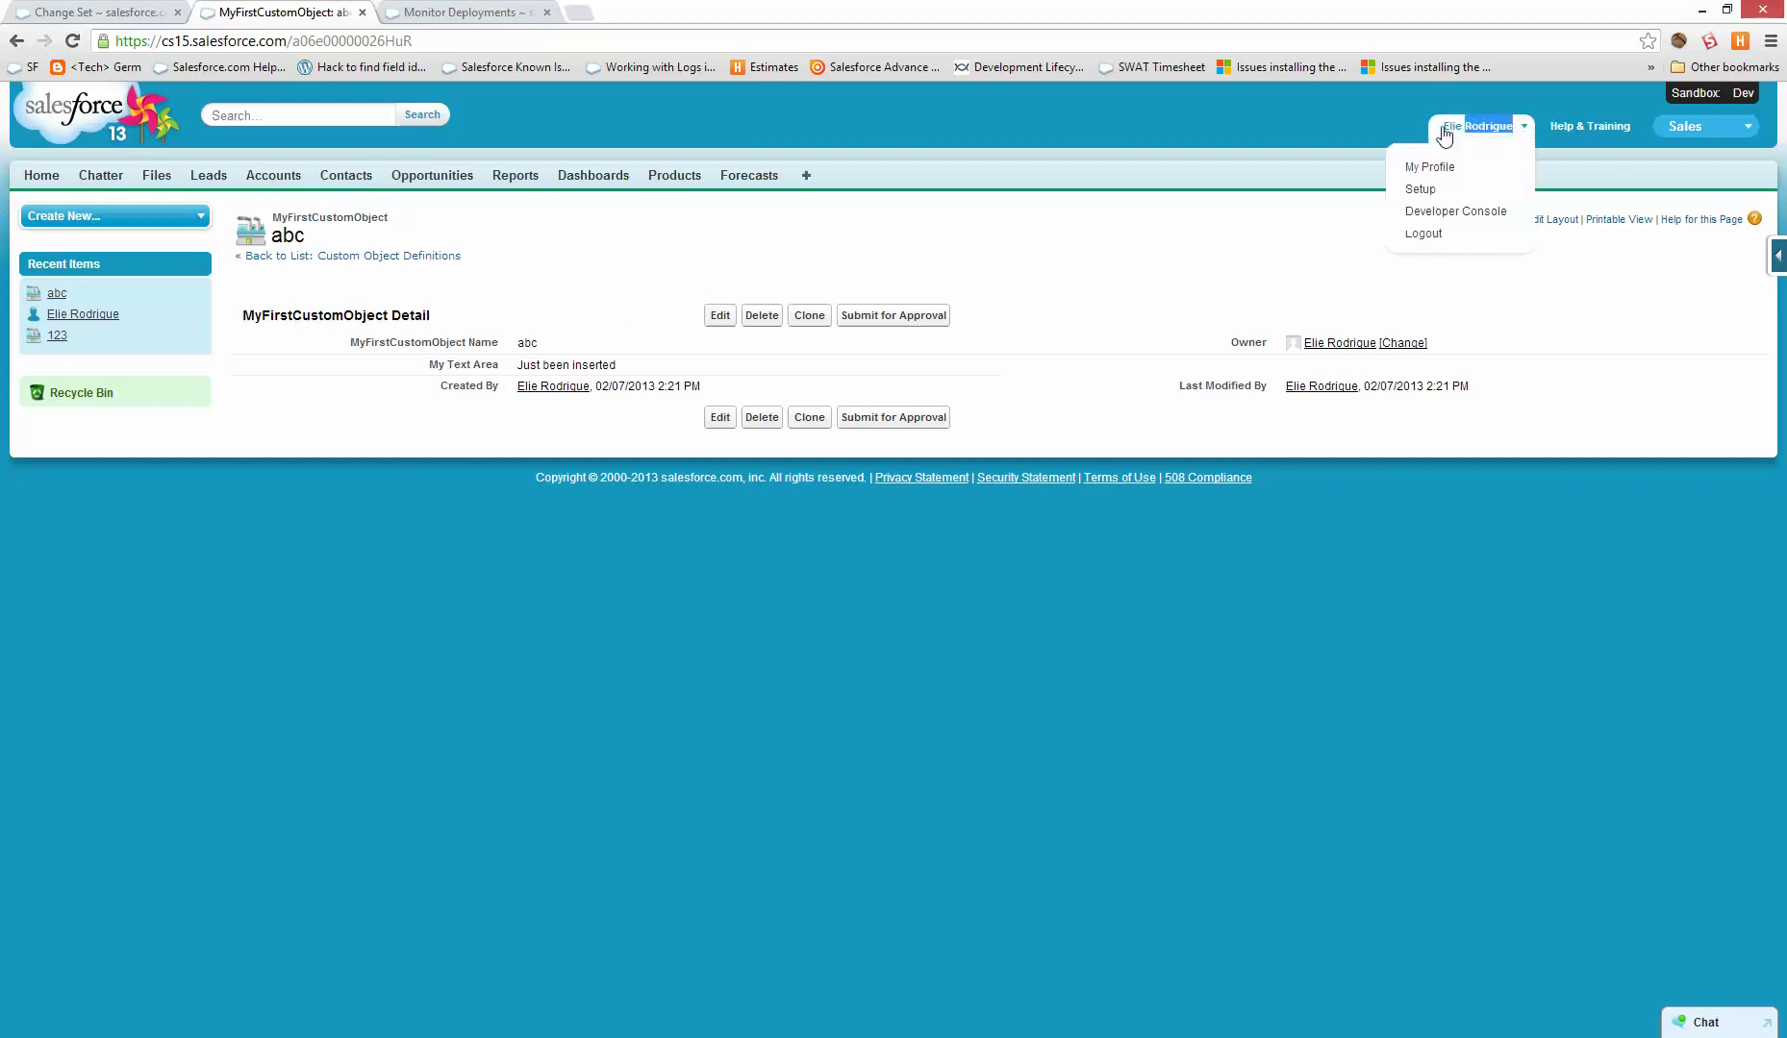
# - Under Setup > Deploy > Outbound Change Sets, create the change set 'Trigger and Report'
pyautogui.click(1471, 189)
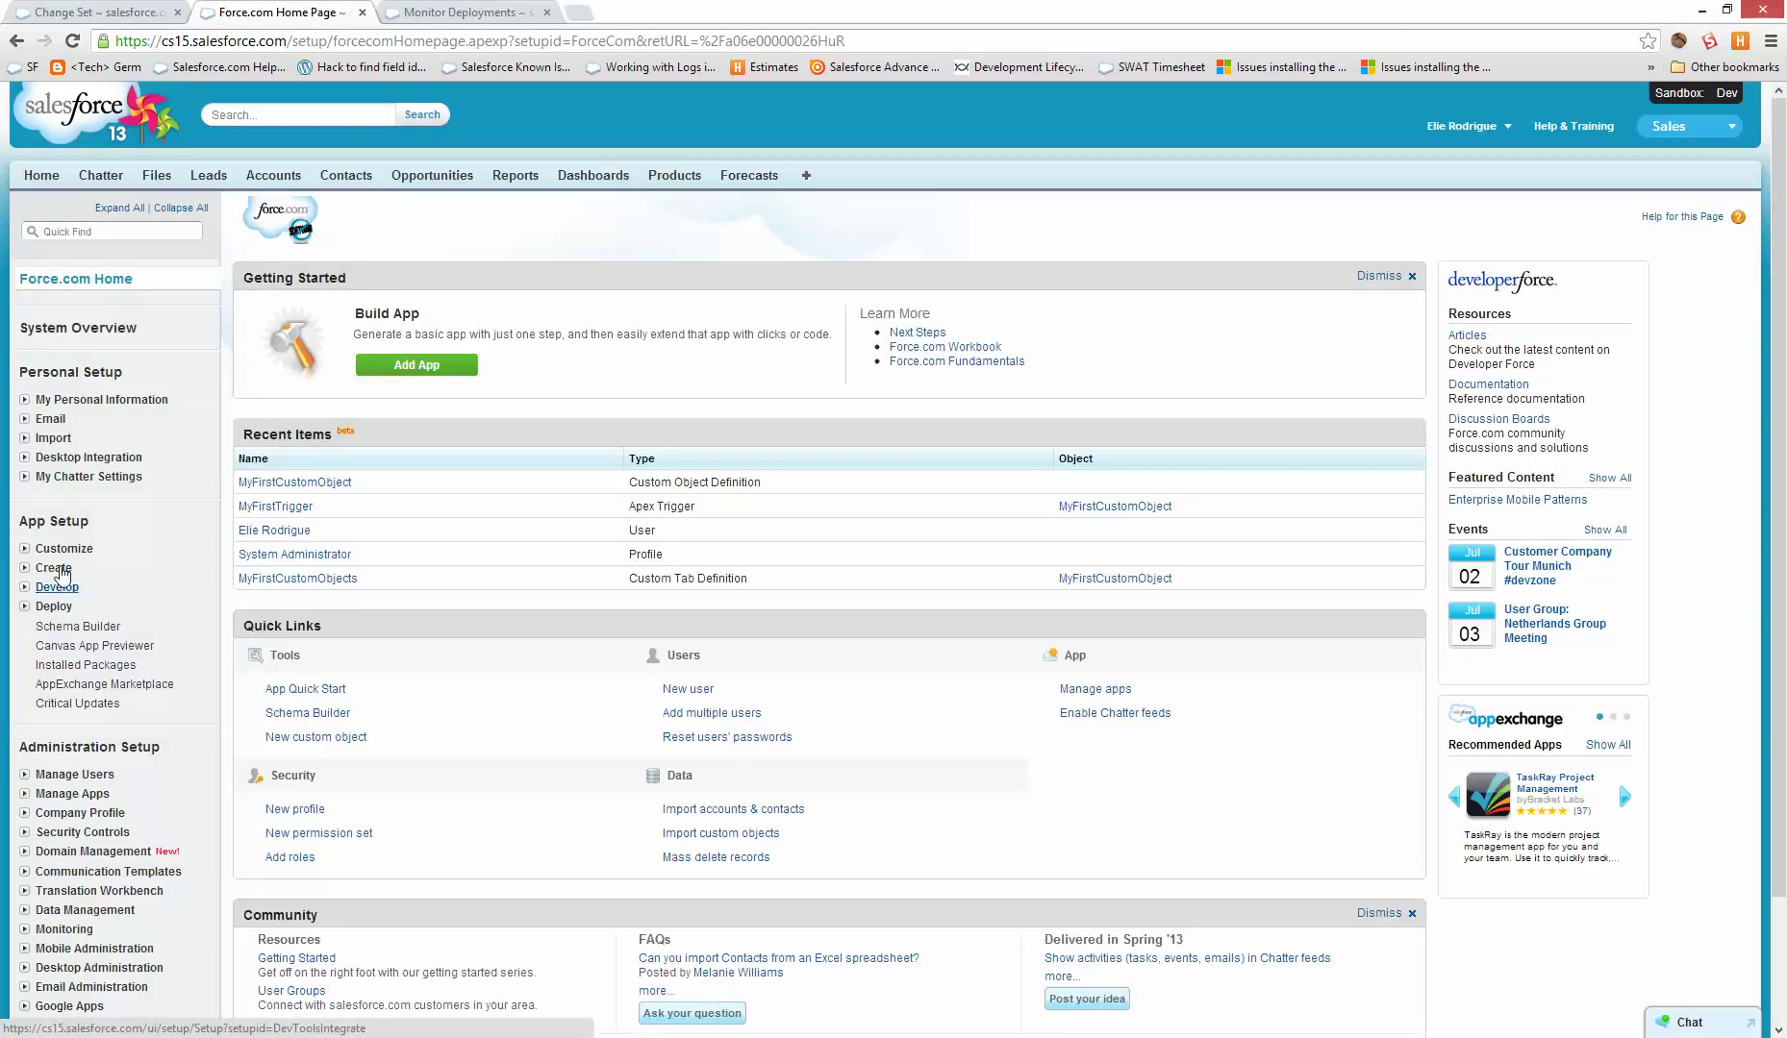
pyautogui.click(54, 606)
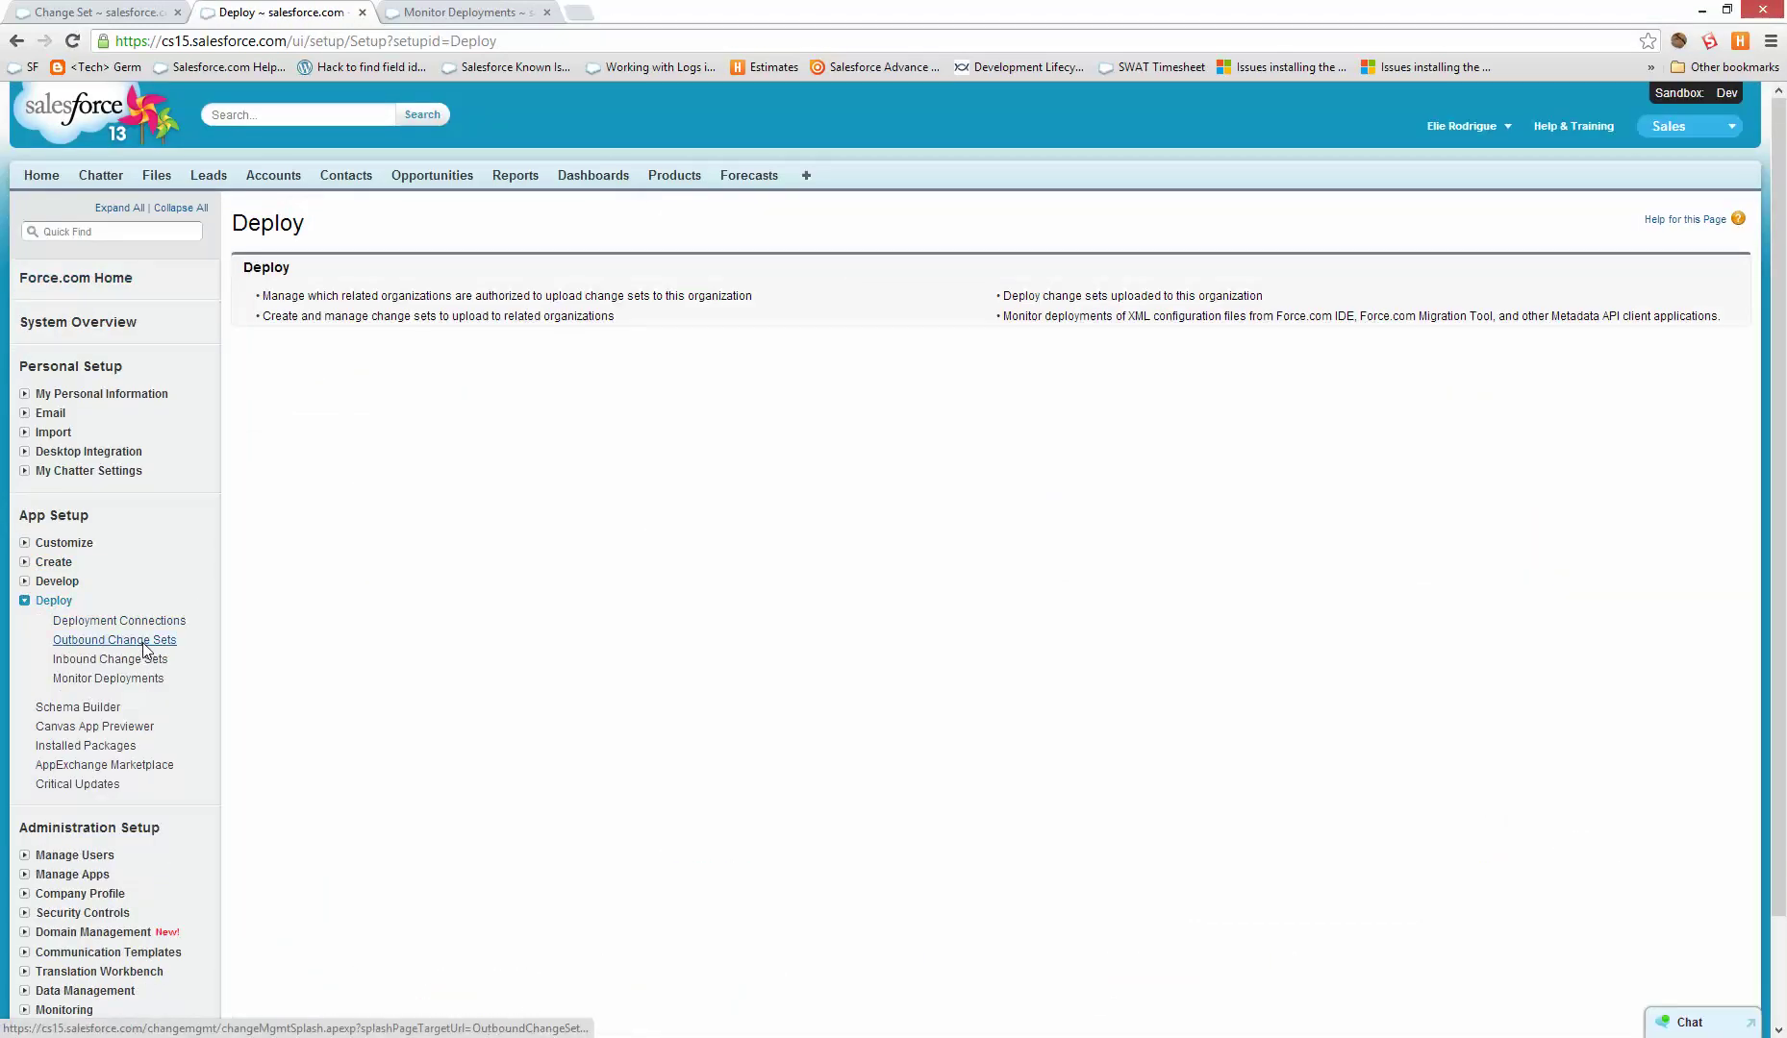
pyautogui.click(144, 644)
pyautogui.scroll(-2, 495, 839)
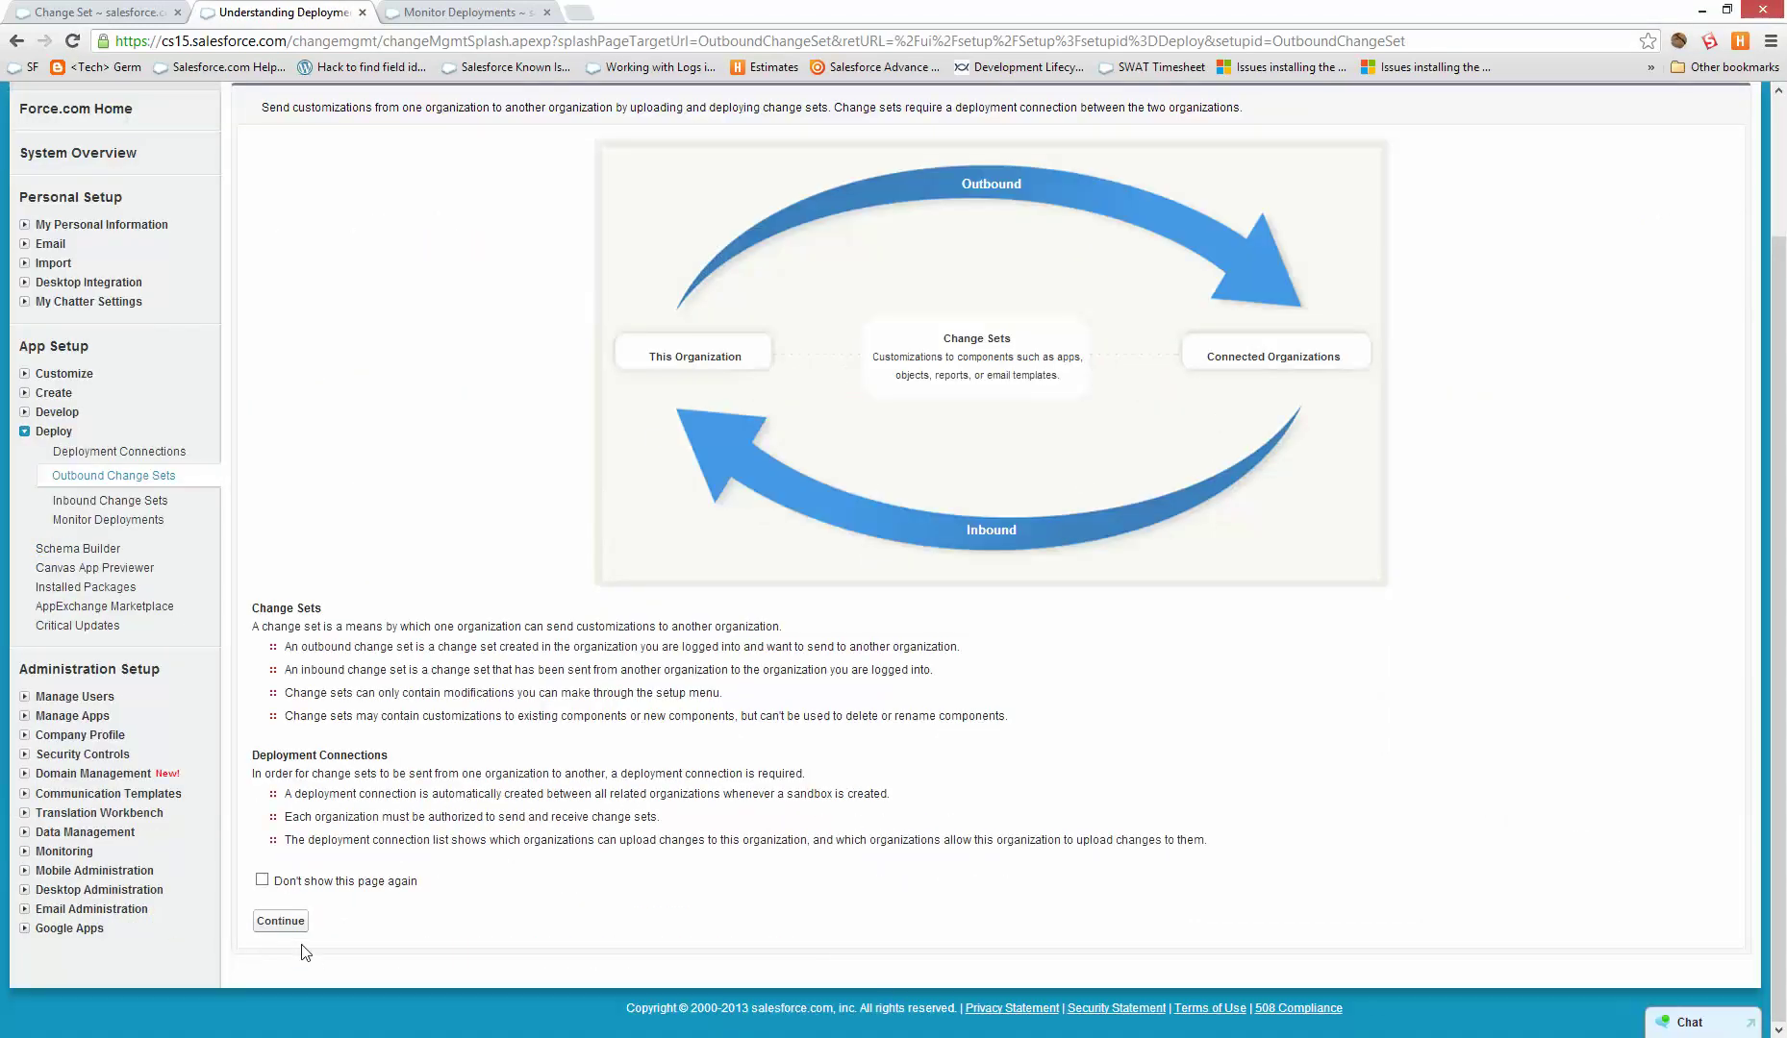
pyautogui.click(279, 921)
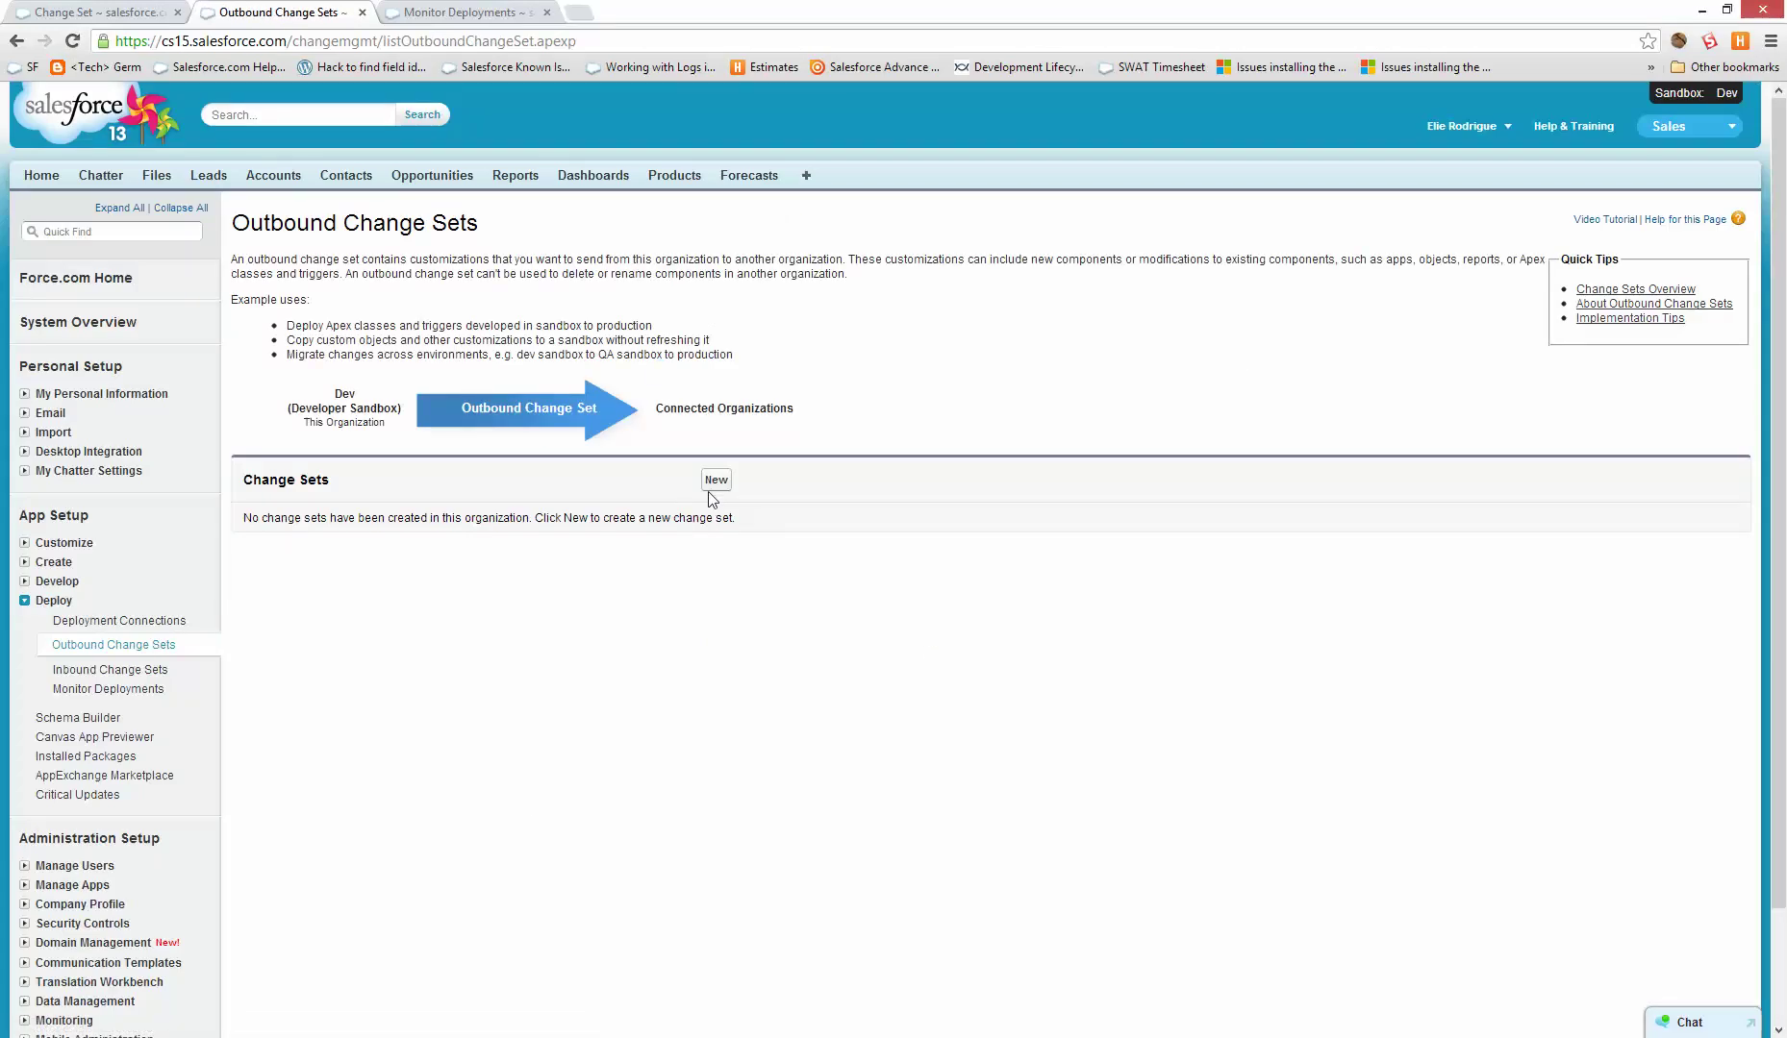
pyautogui.click(716, 481)
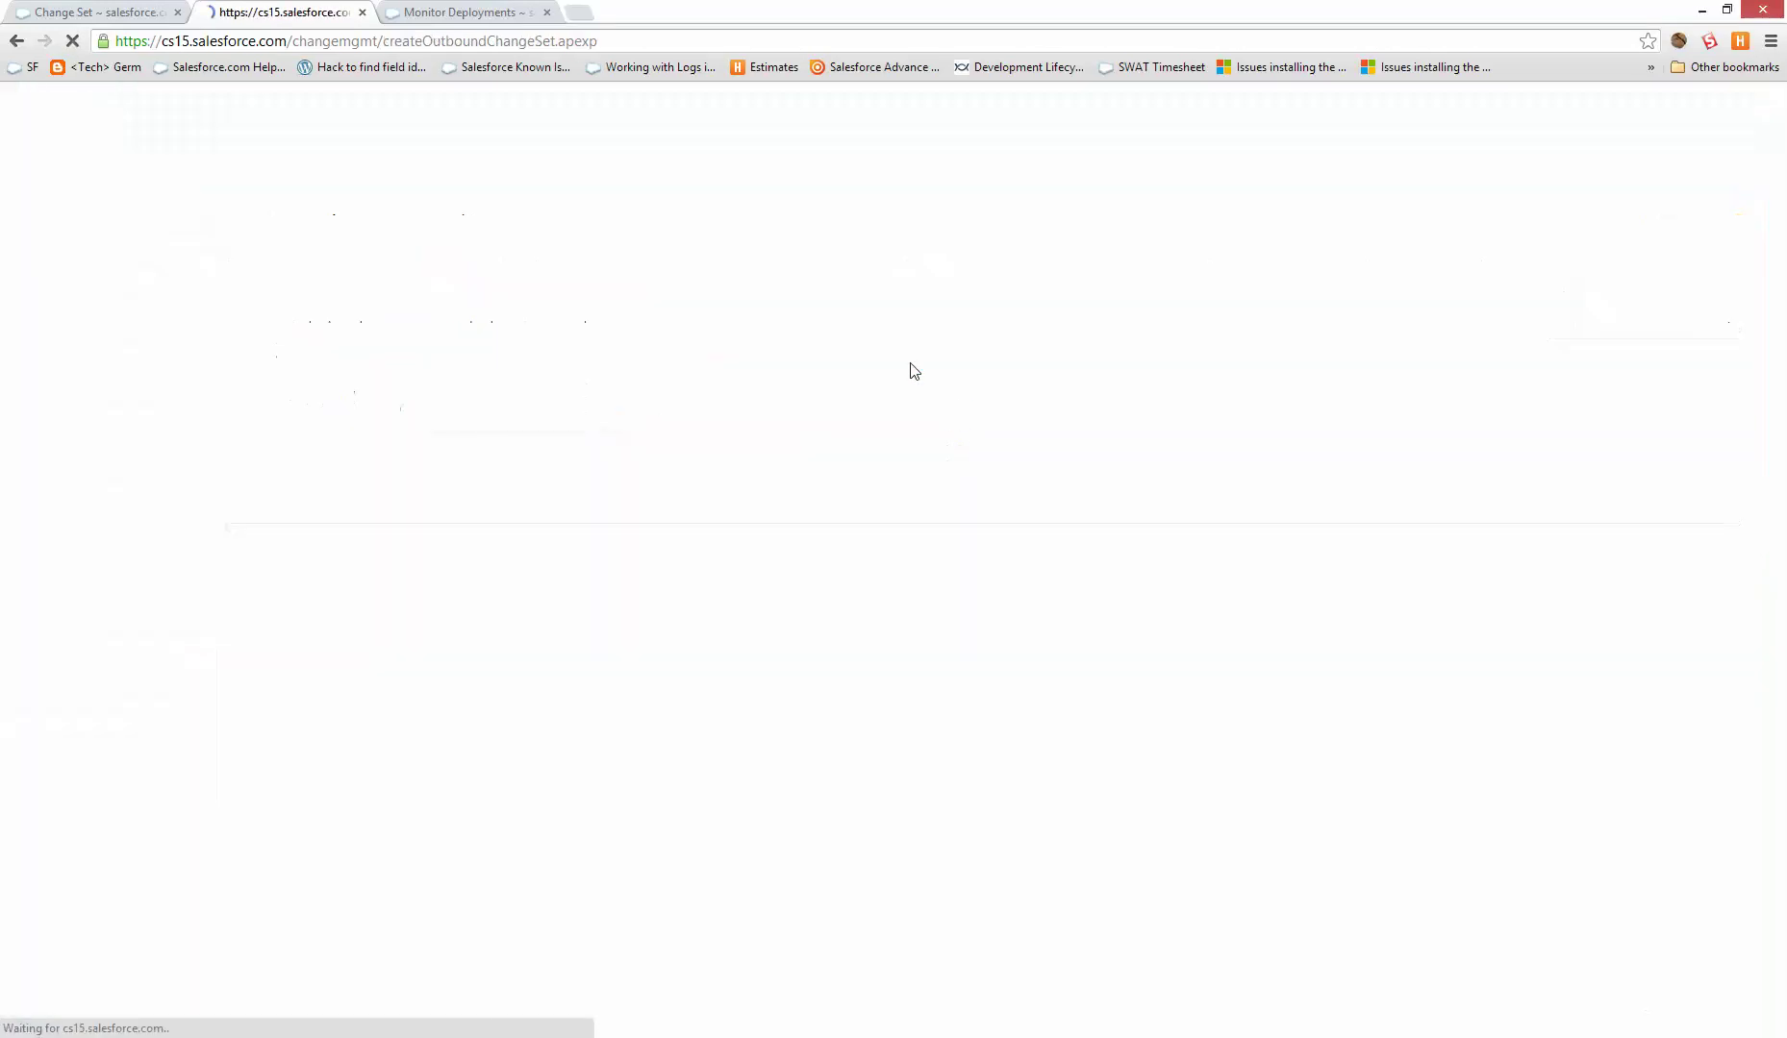
pyautogui.click(637, 337)
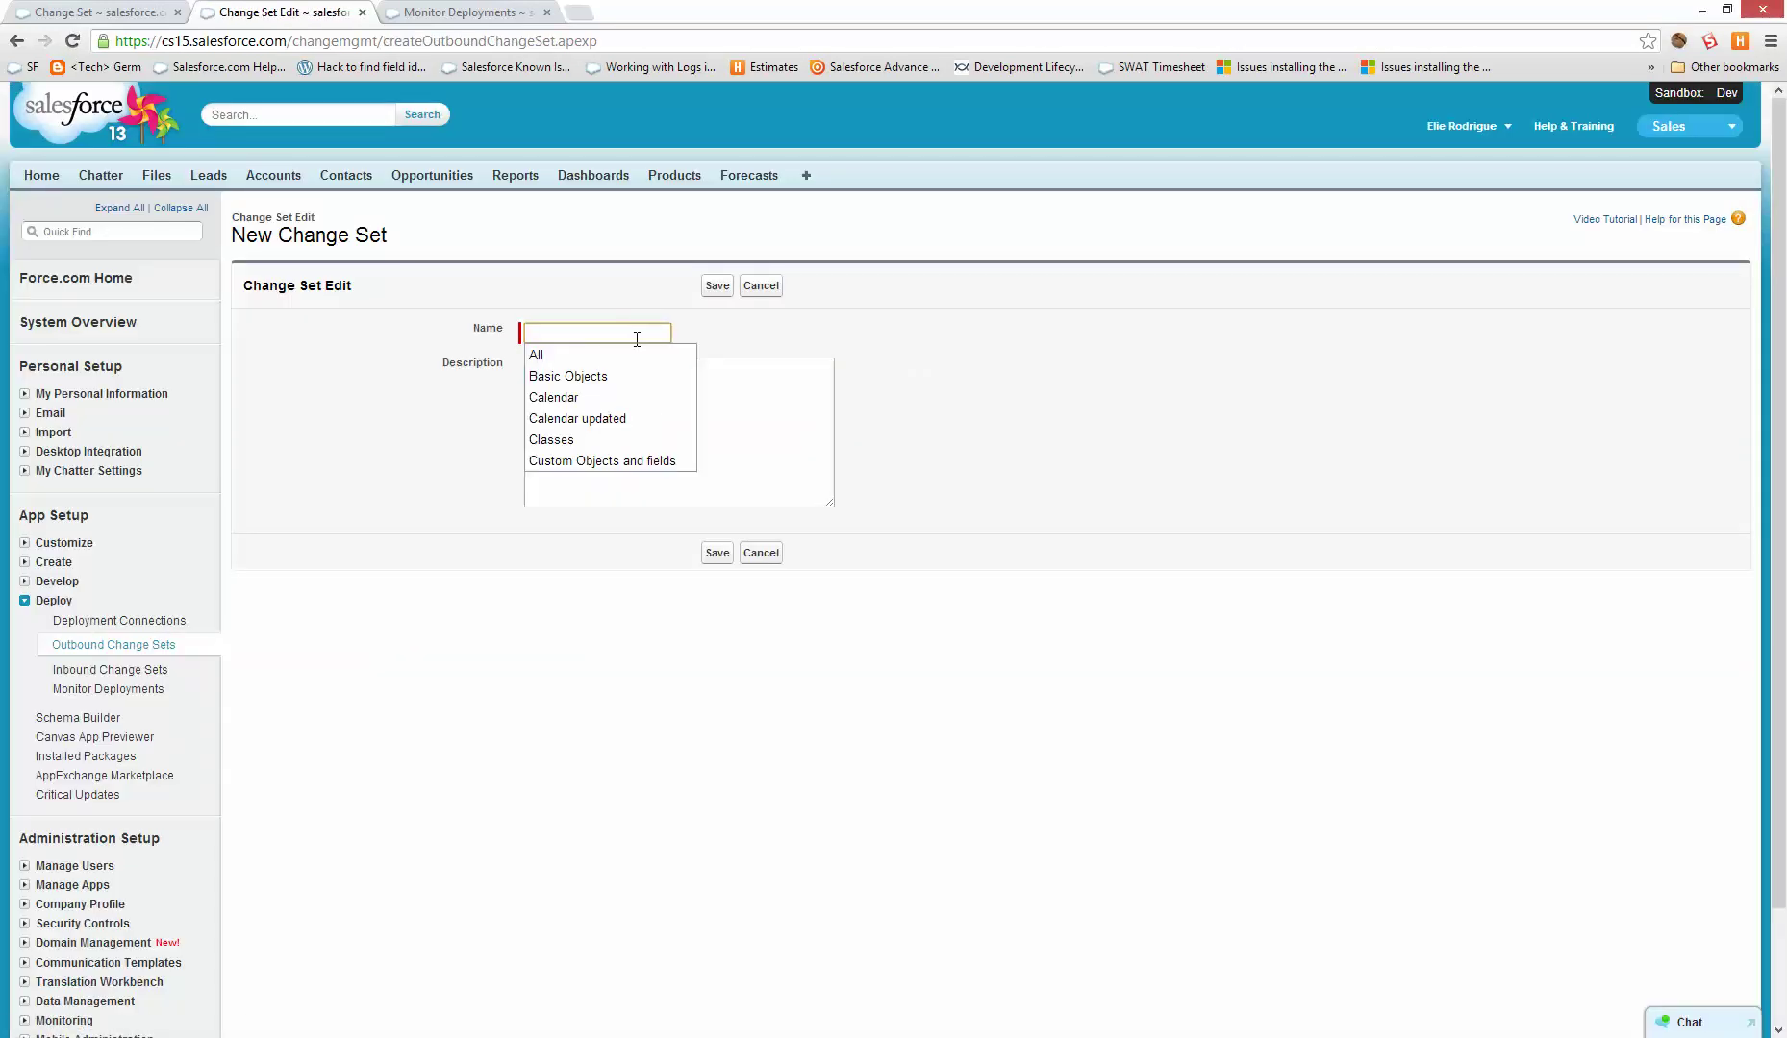
pyautogui.write('Report')
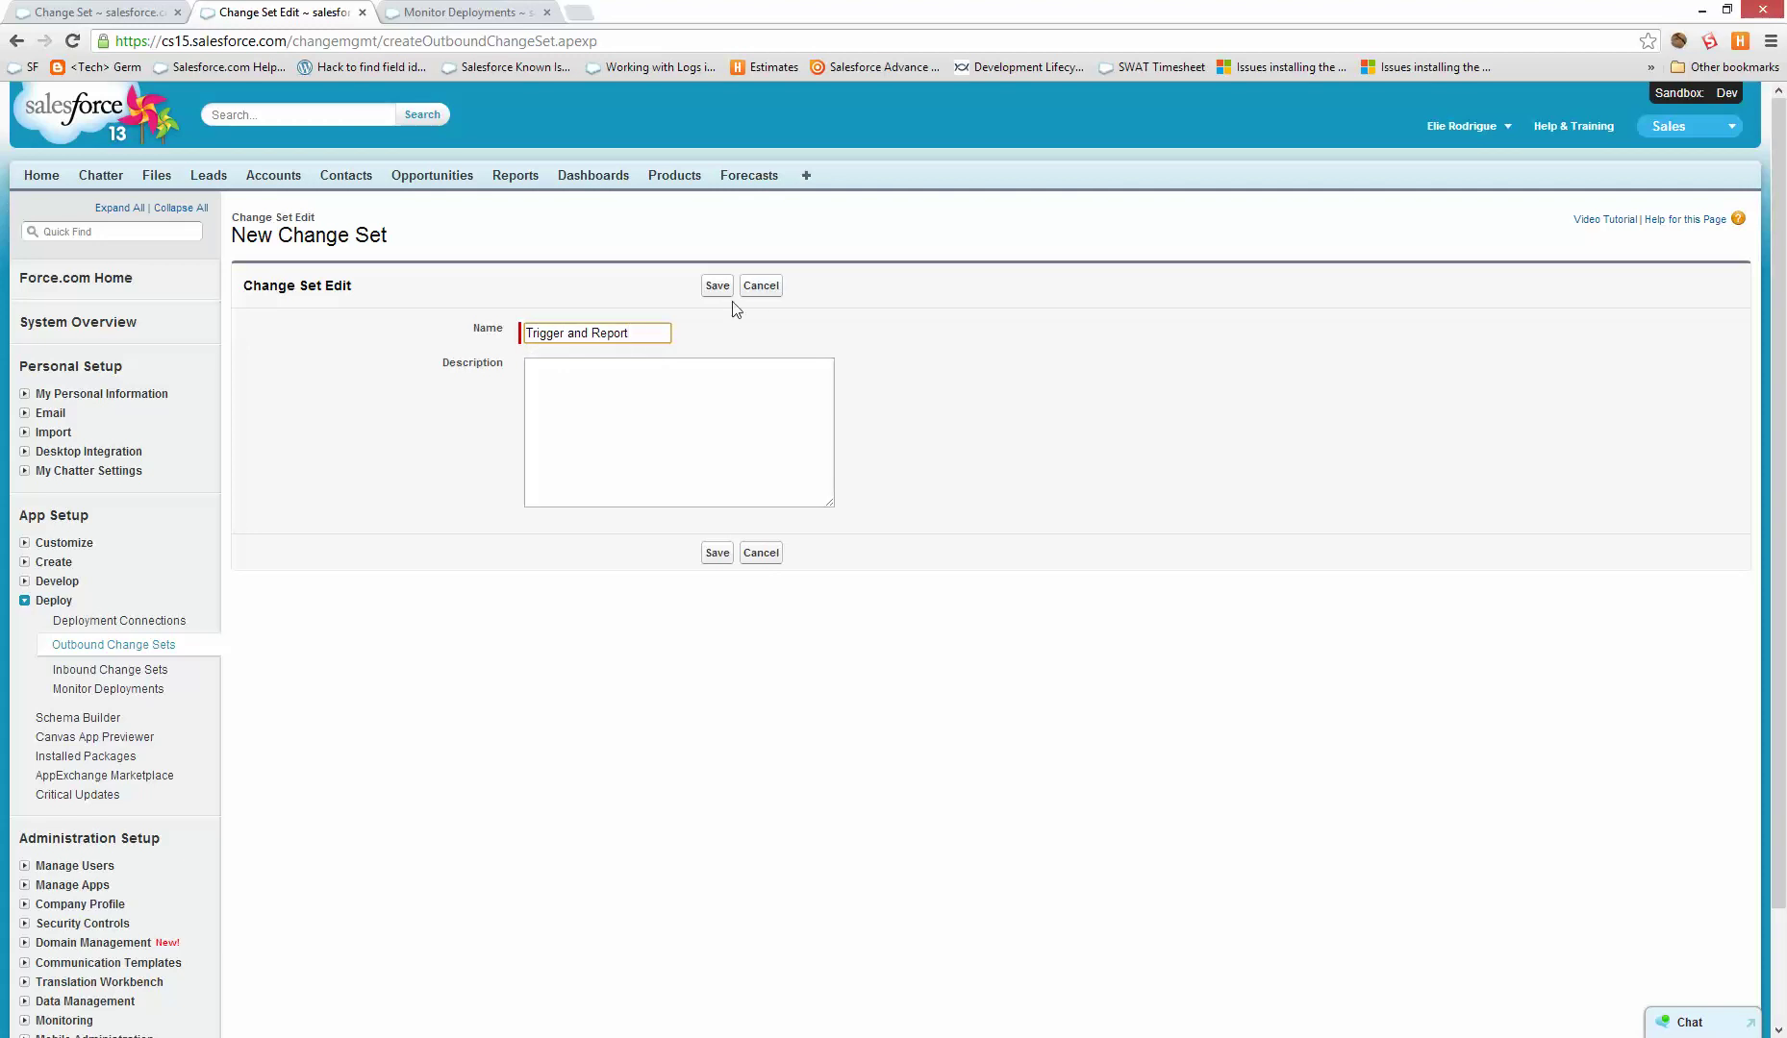
pyautogui.click(716, 286)
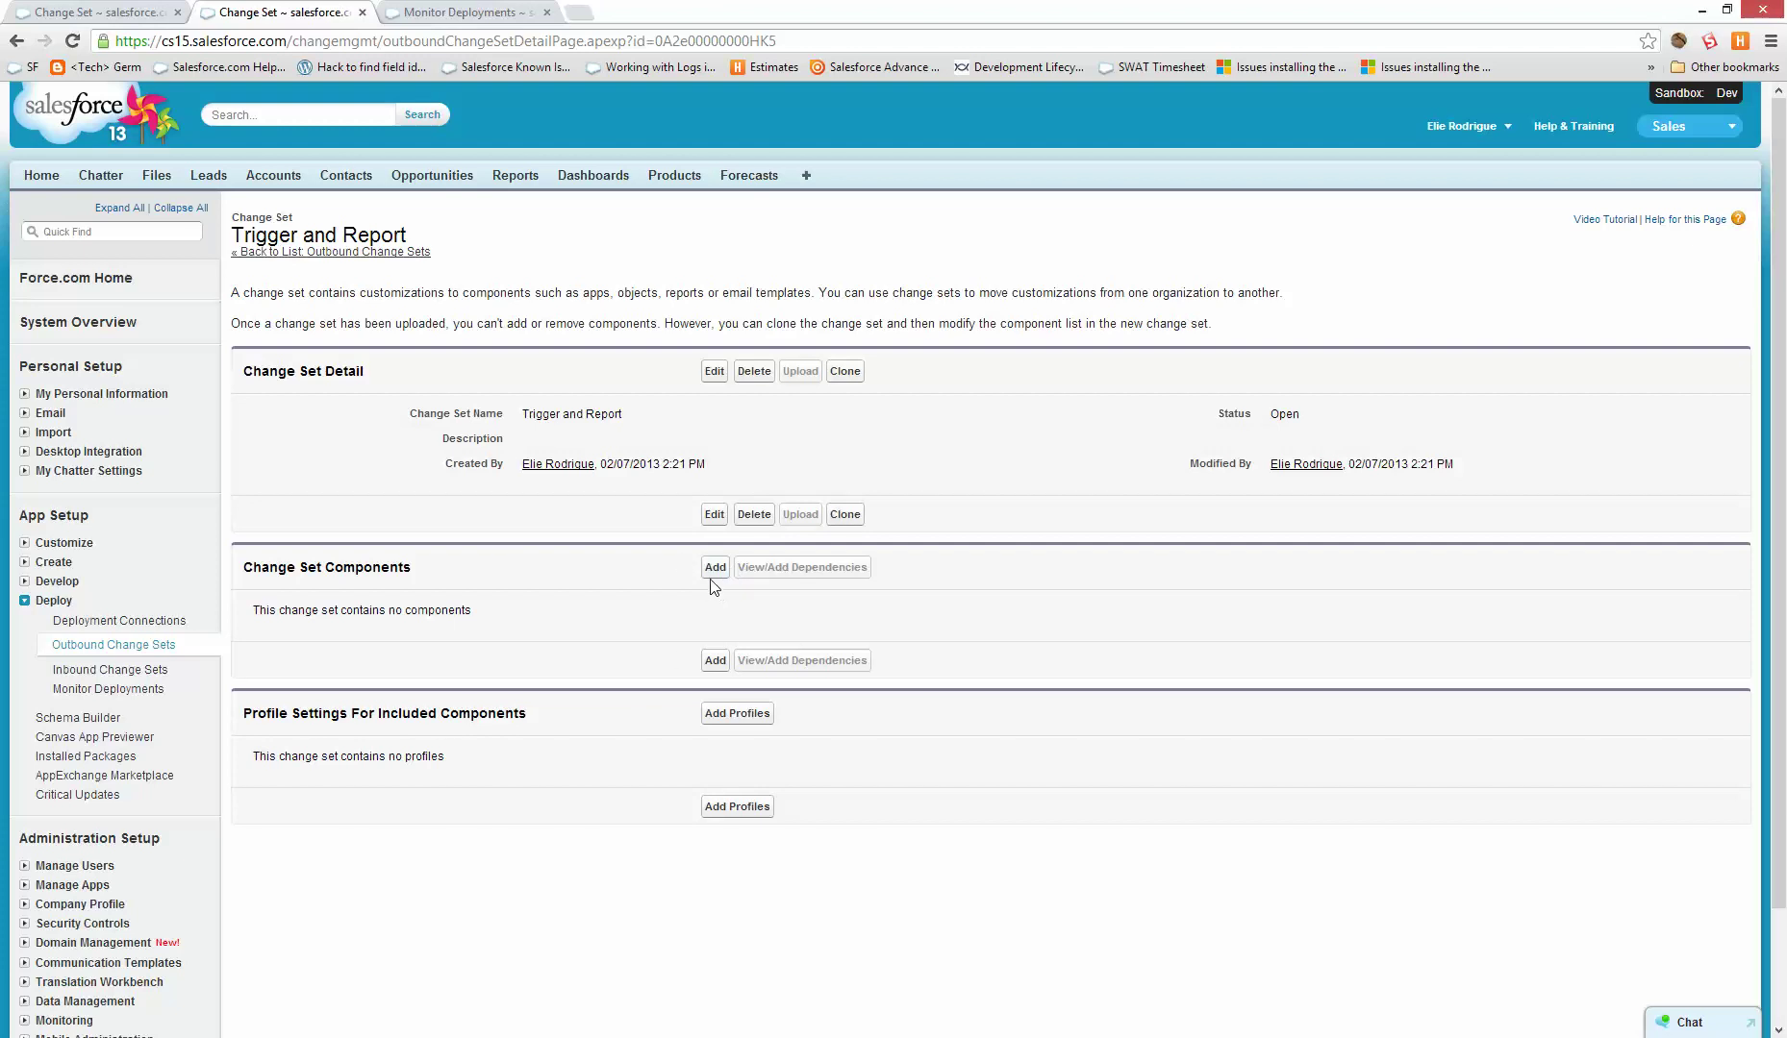
# - Add the MyFirstTrigger Apex trigger to the Trigger and Report change set
pyautogui.click(709, 570)
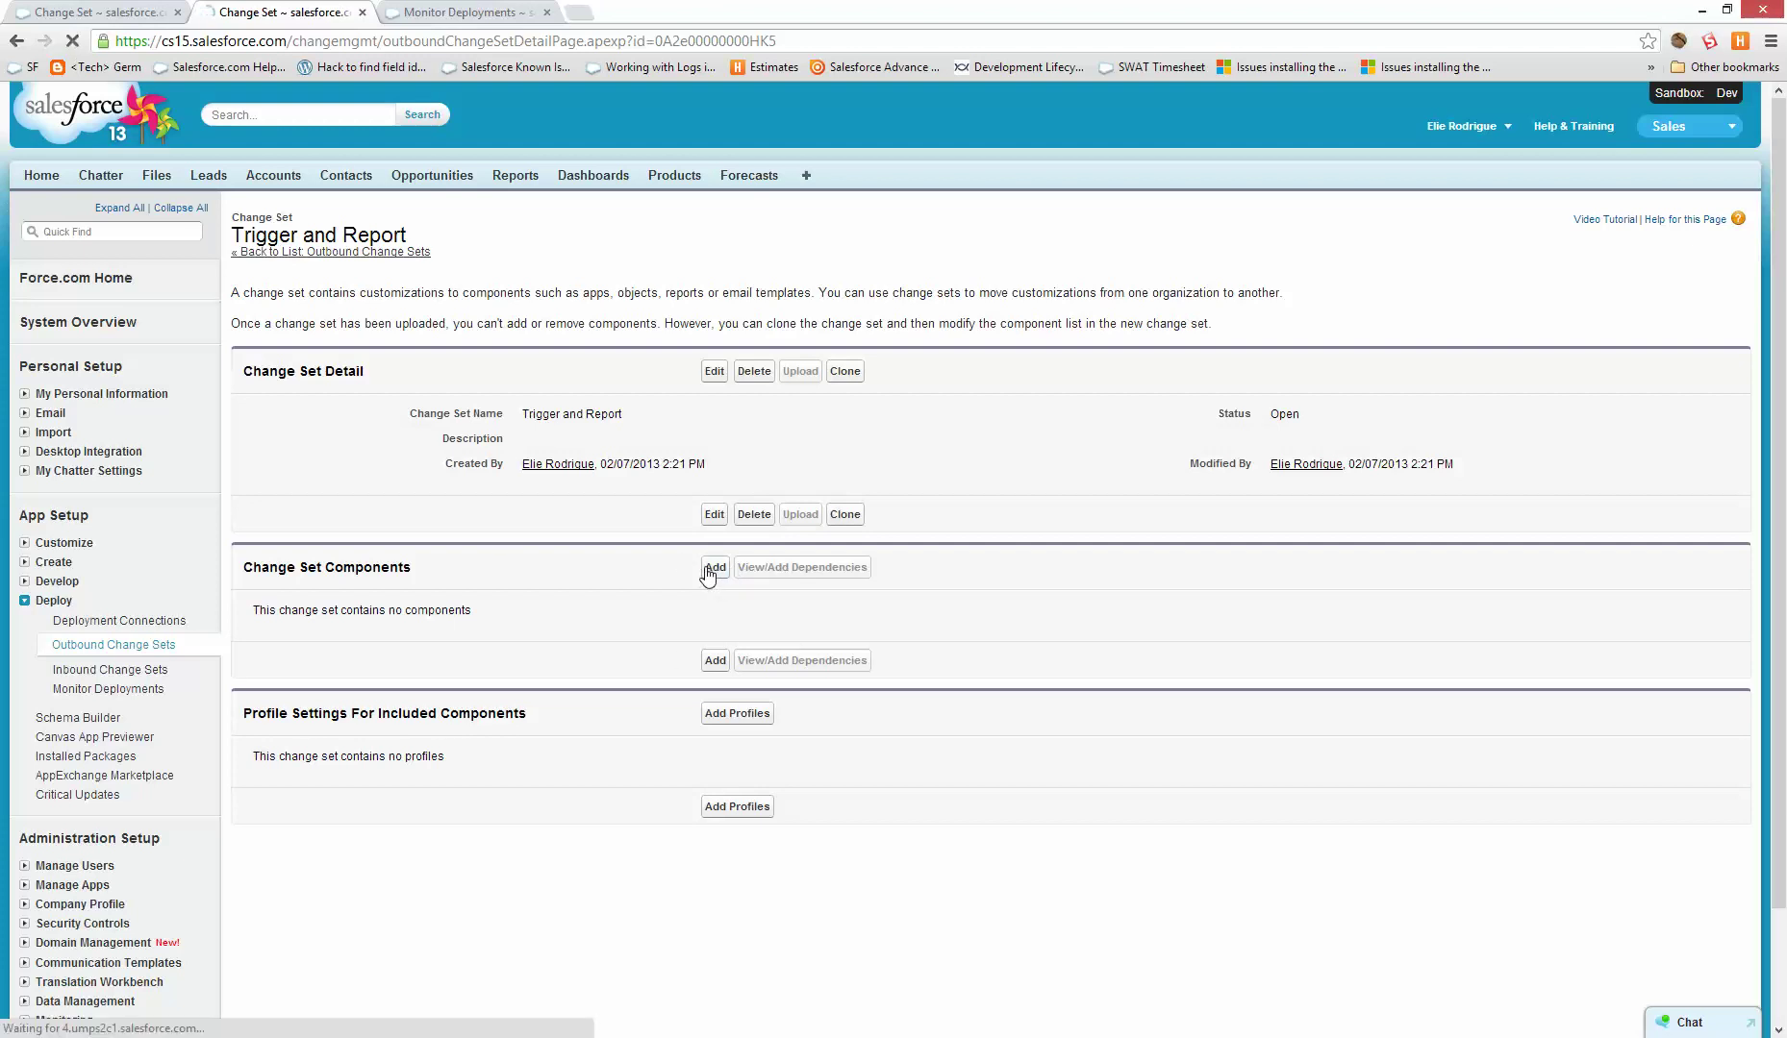
pyautogui.click(469, 371)
pyautogui.scroll(-4, 497, 508)
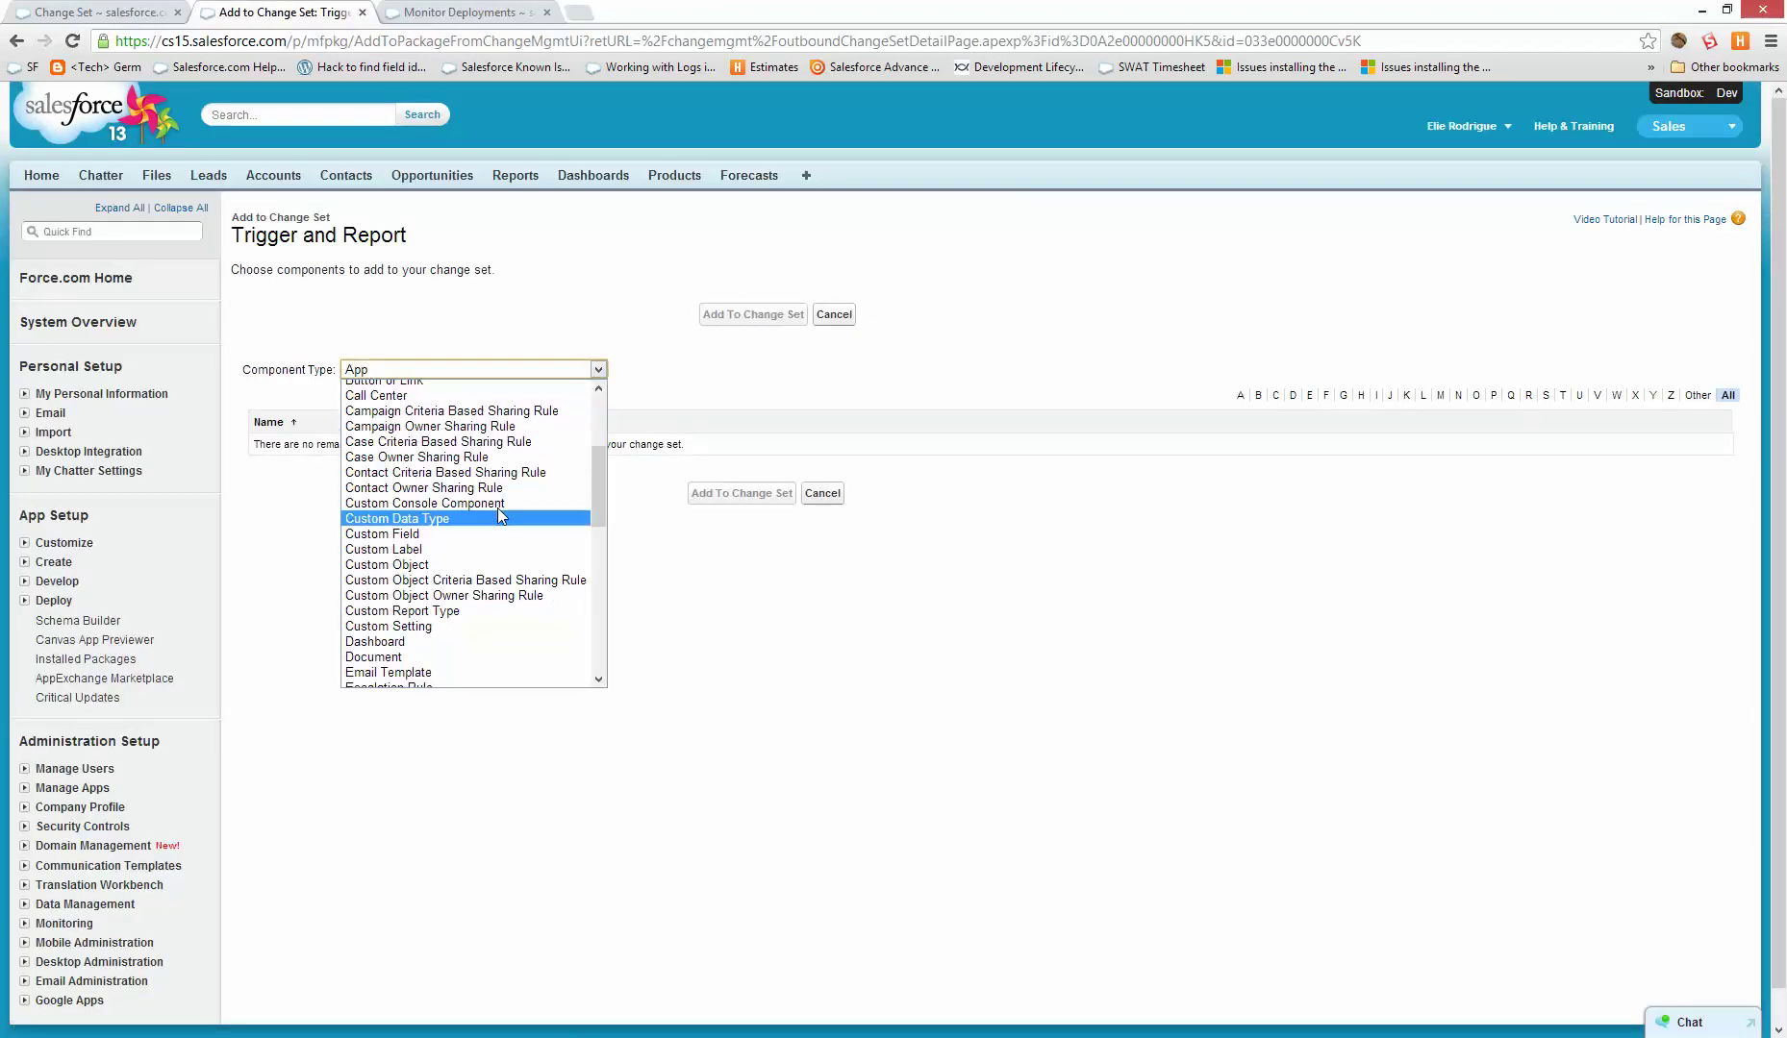
pyautogui.scroll(4, 488, 488)
pyautogui.click(493, 480)
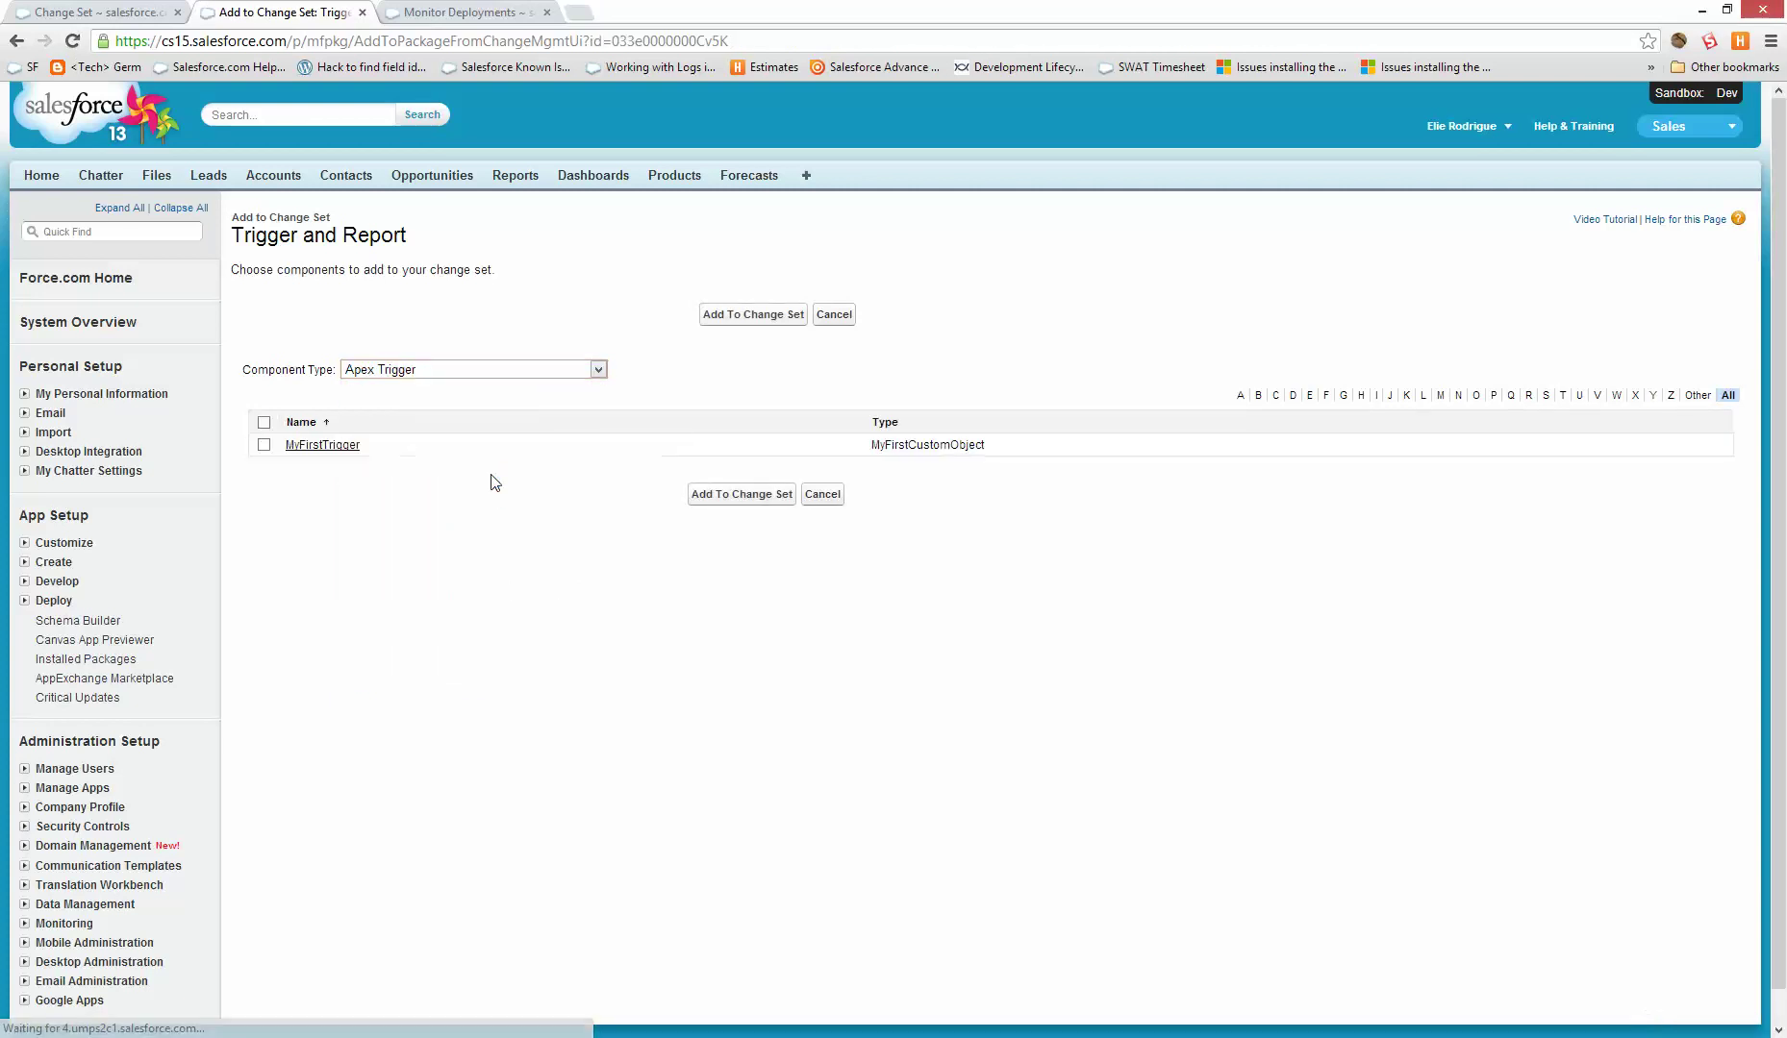
pyautogui.click(264, 444)
pyautogui.click(723, 318)
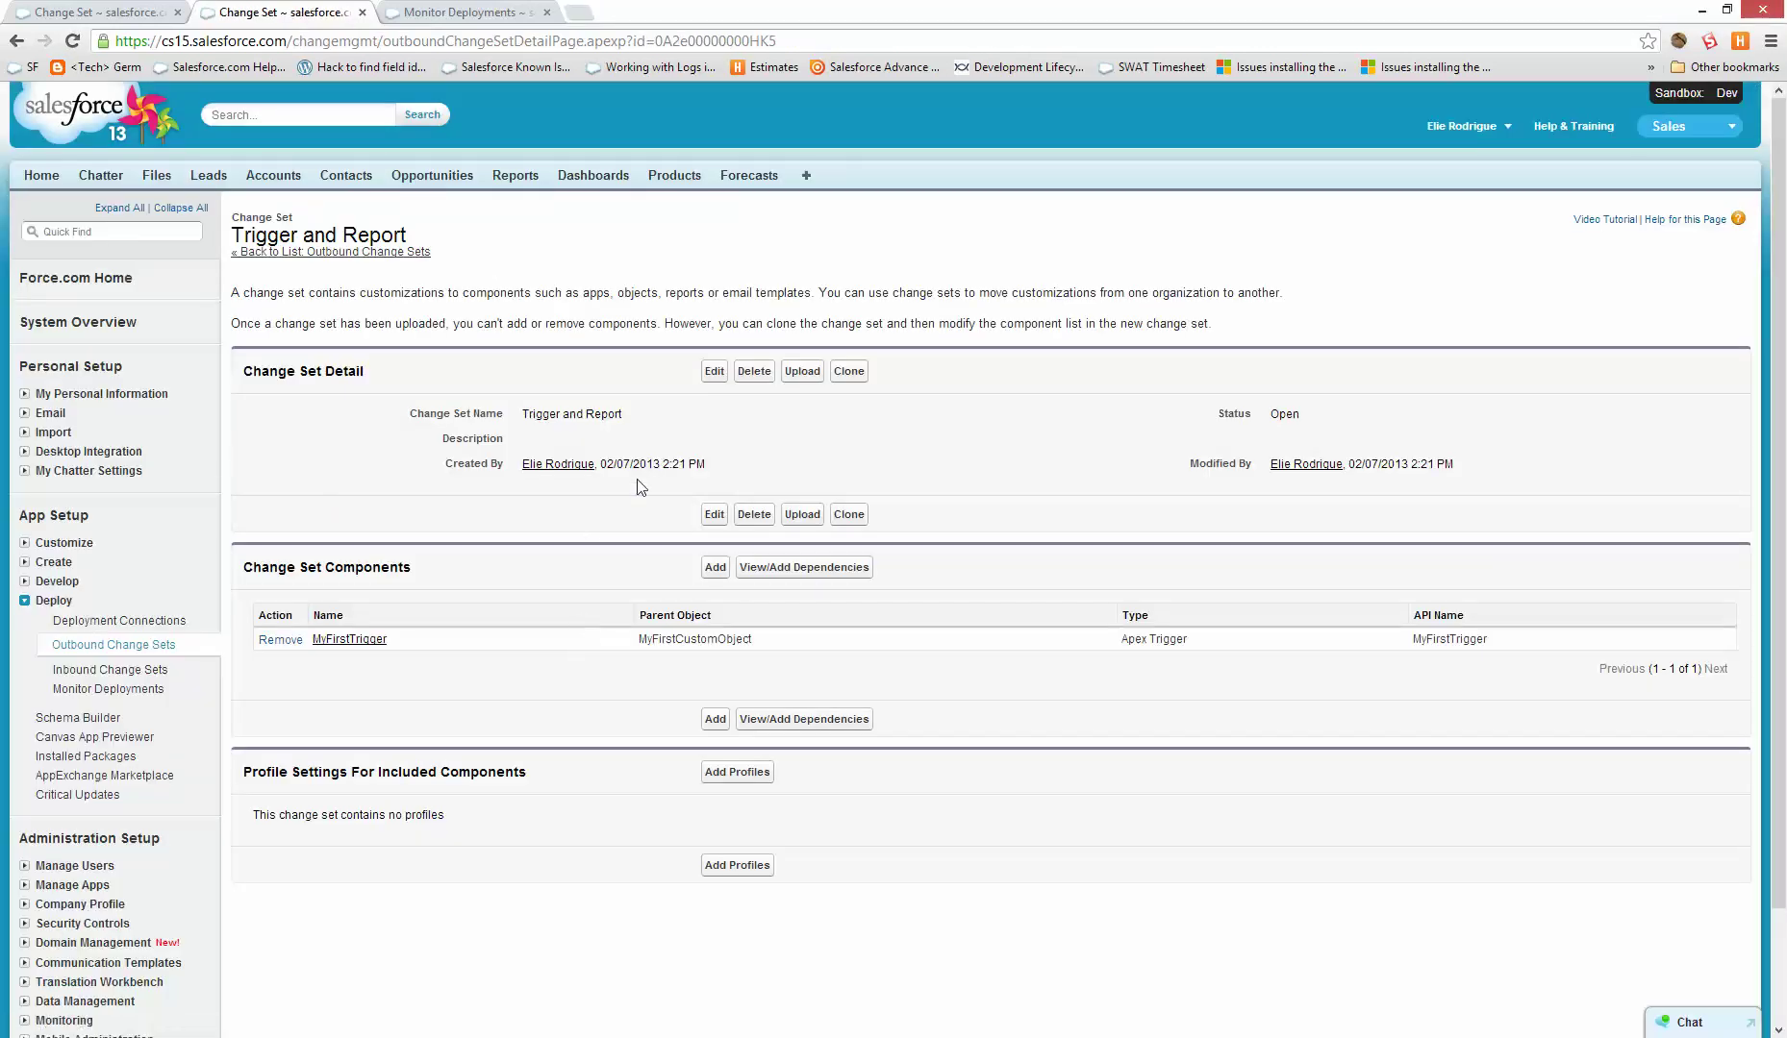
# - Add the Account report to the change set and review its dependencies without adding any
pyautogui.click(716, 567)
pyautogui.click(471, 369)
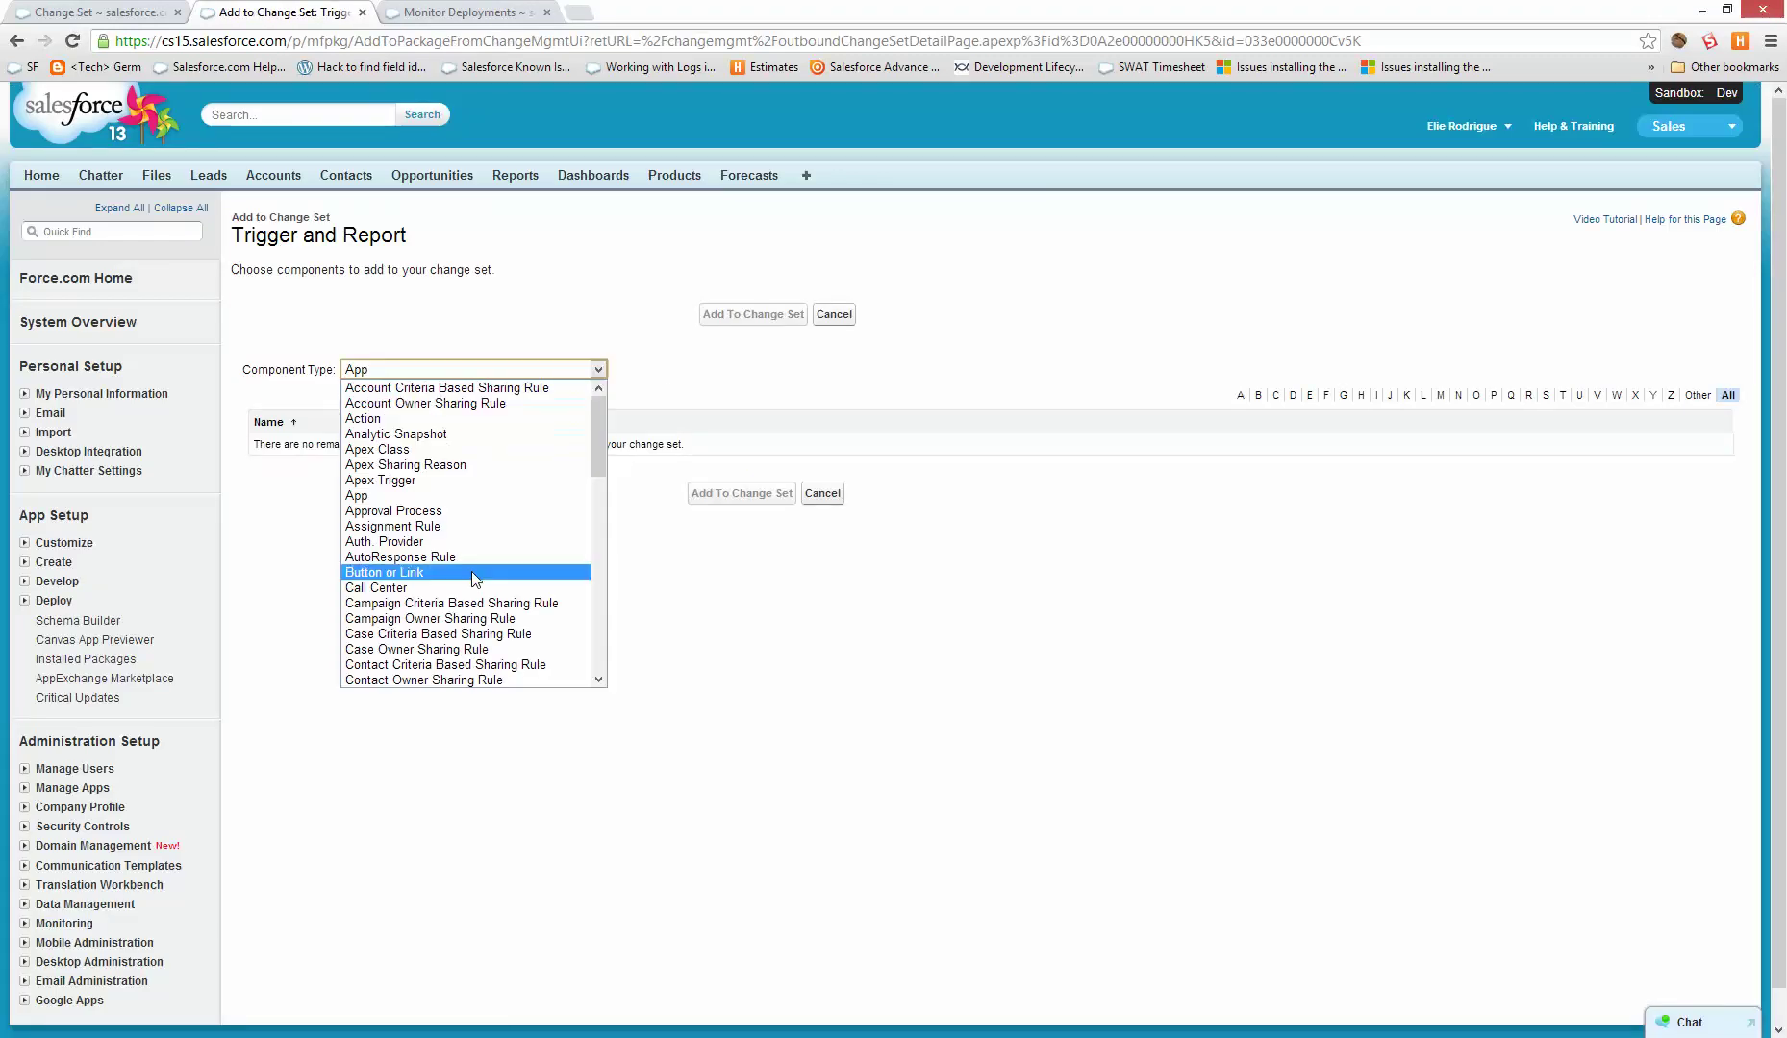
pyautogui.scroll(-10, 459, 598)
pyautogui.scroll(-4, 458, 598)
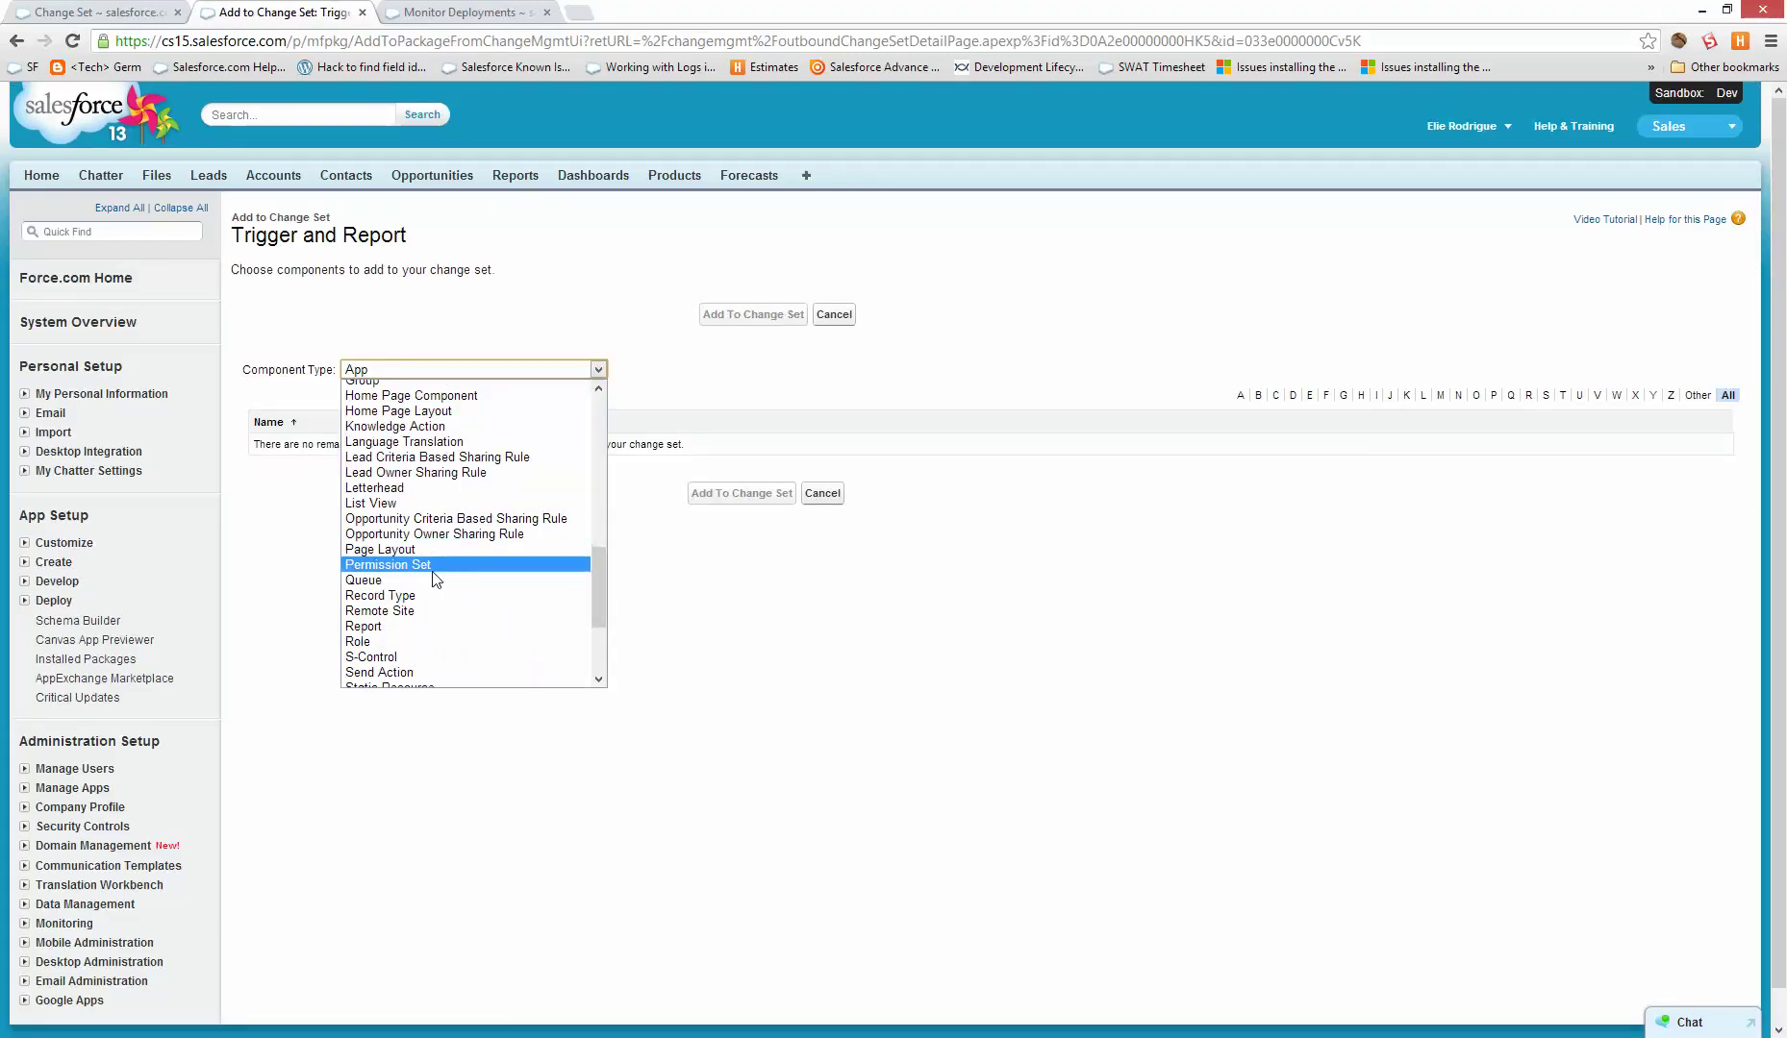
pyautogui.click(424, 627)
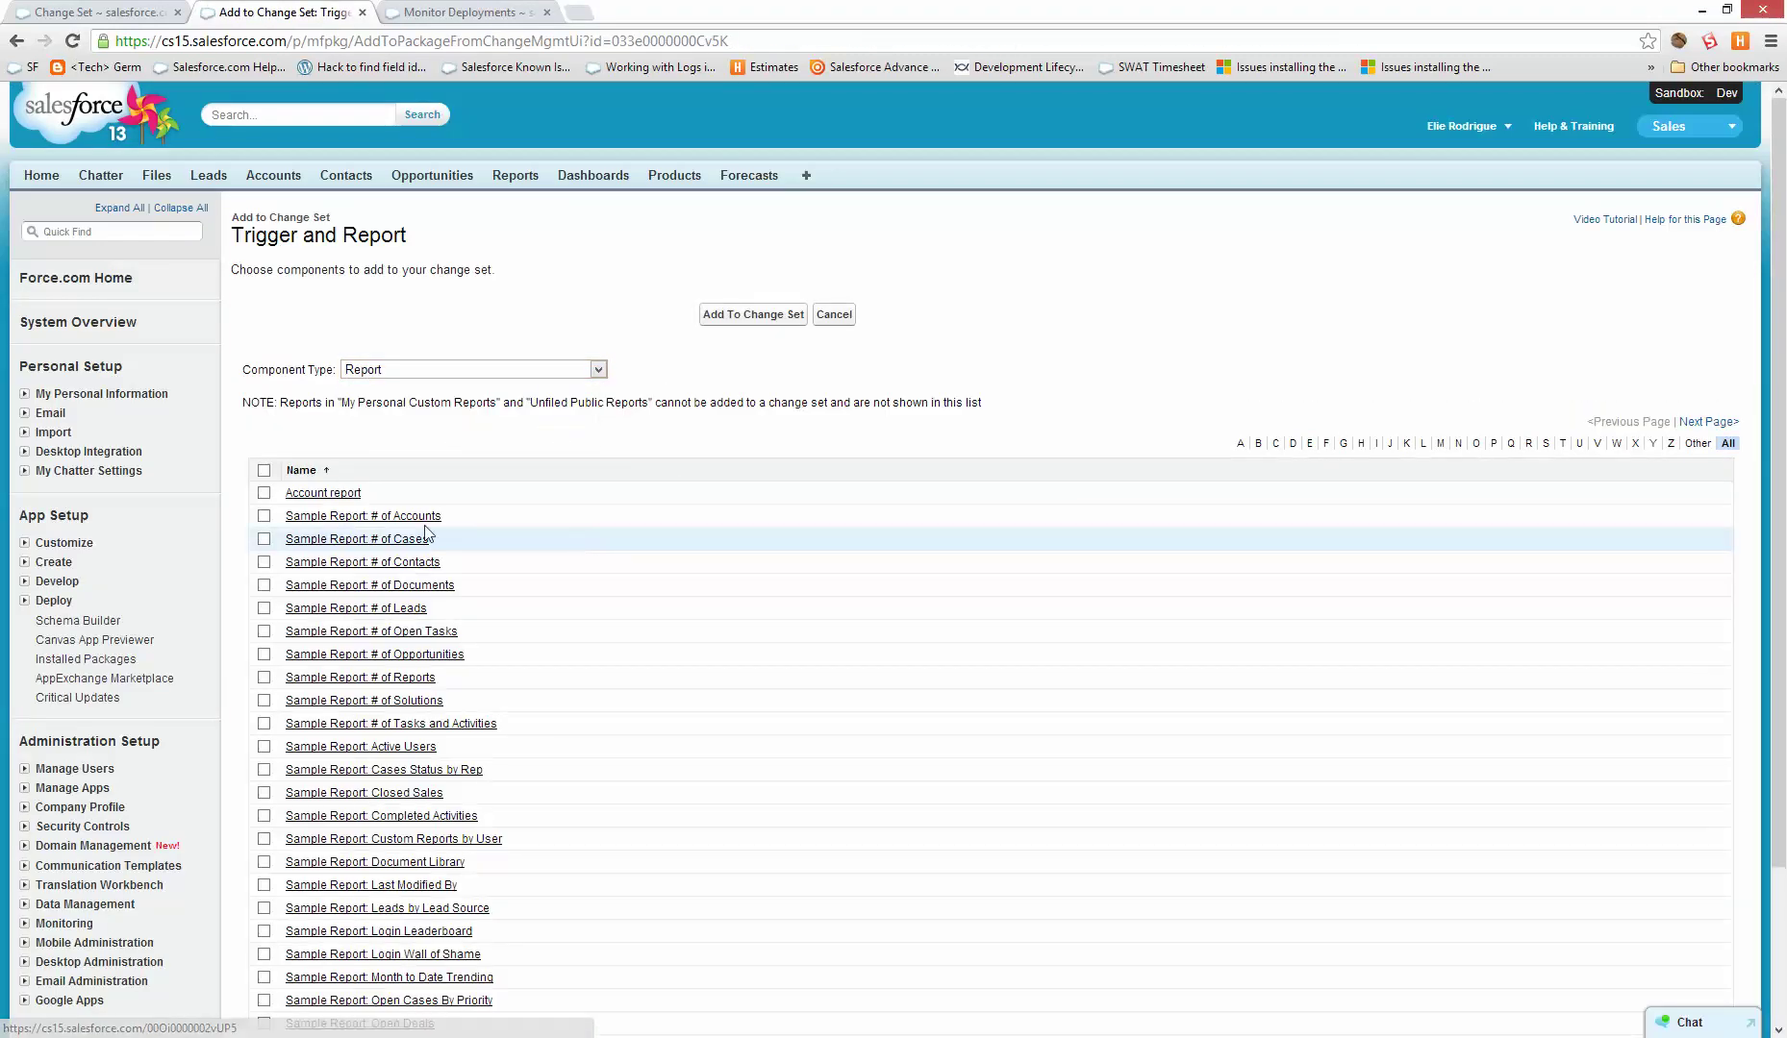
pyautogui.scroll(-2, 412, 519)
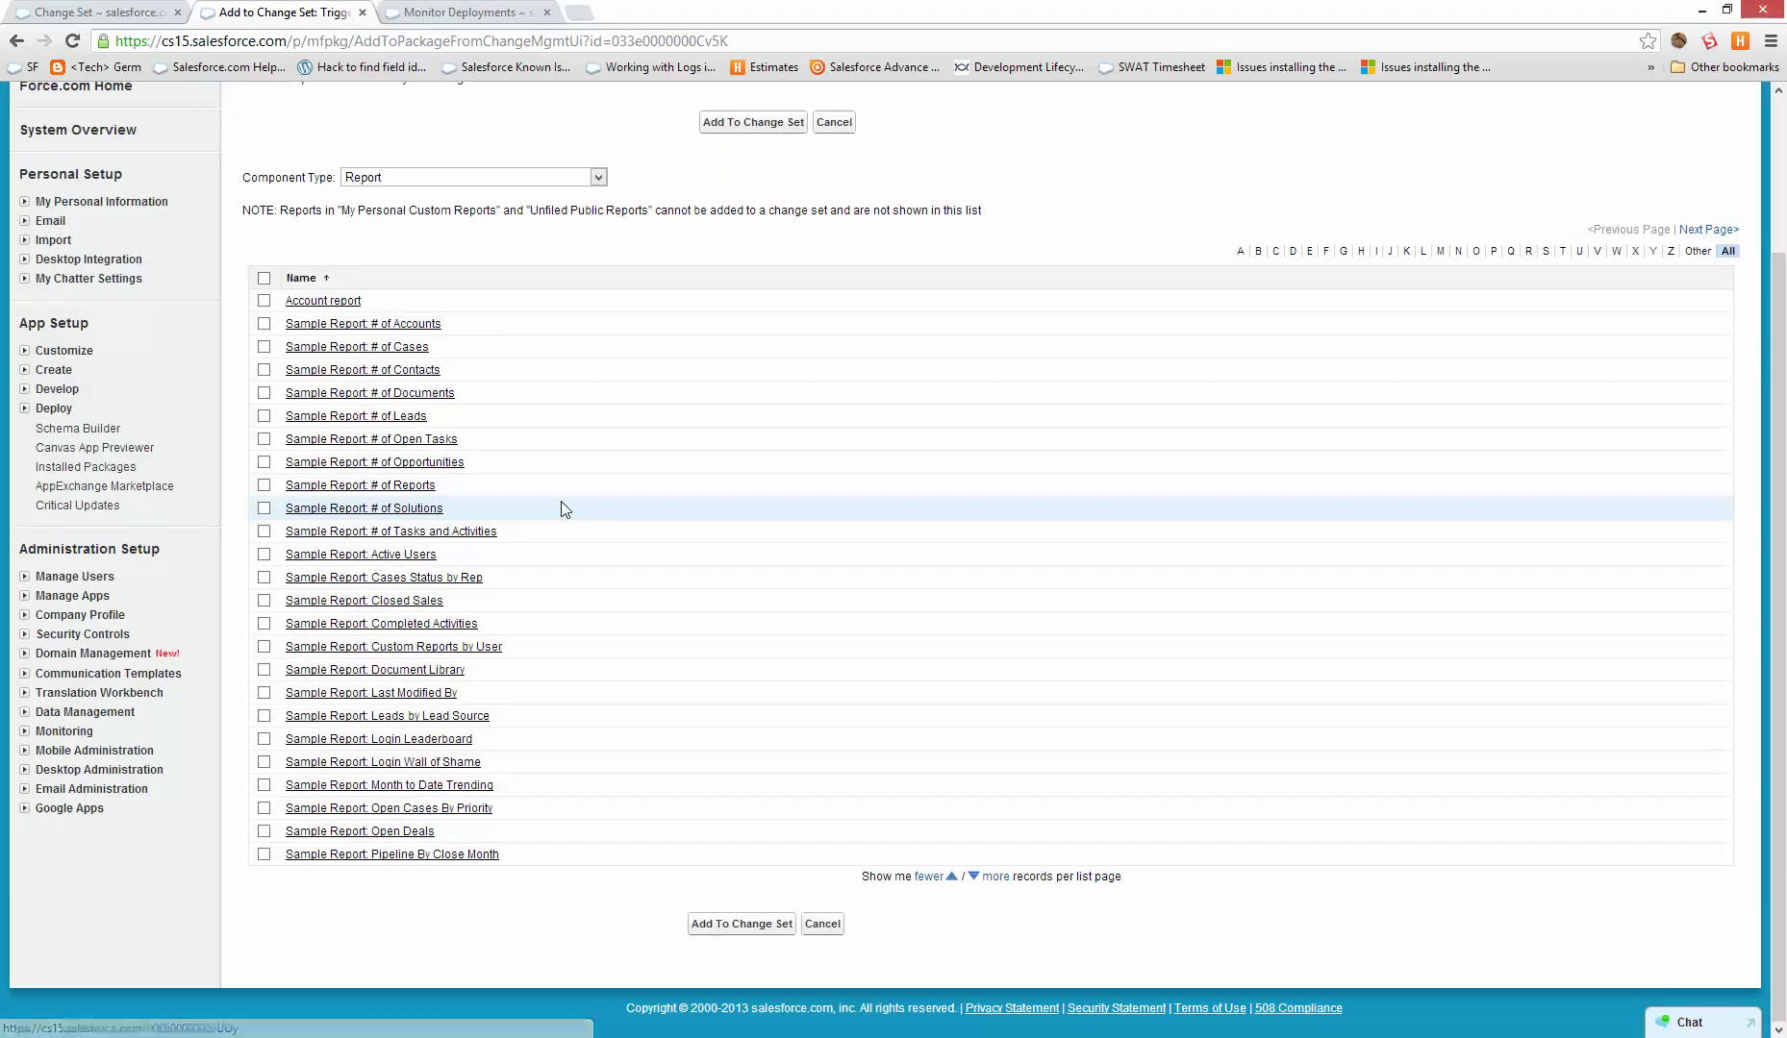
pyautogui.click(265, 301)
pyautogui.click(769, 122)
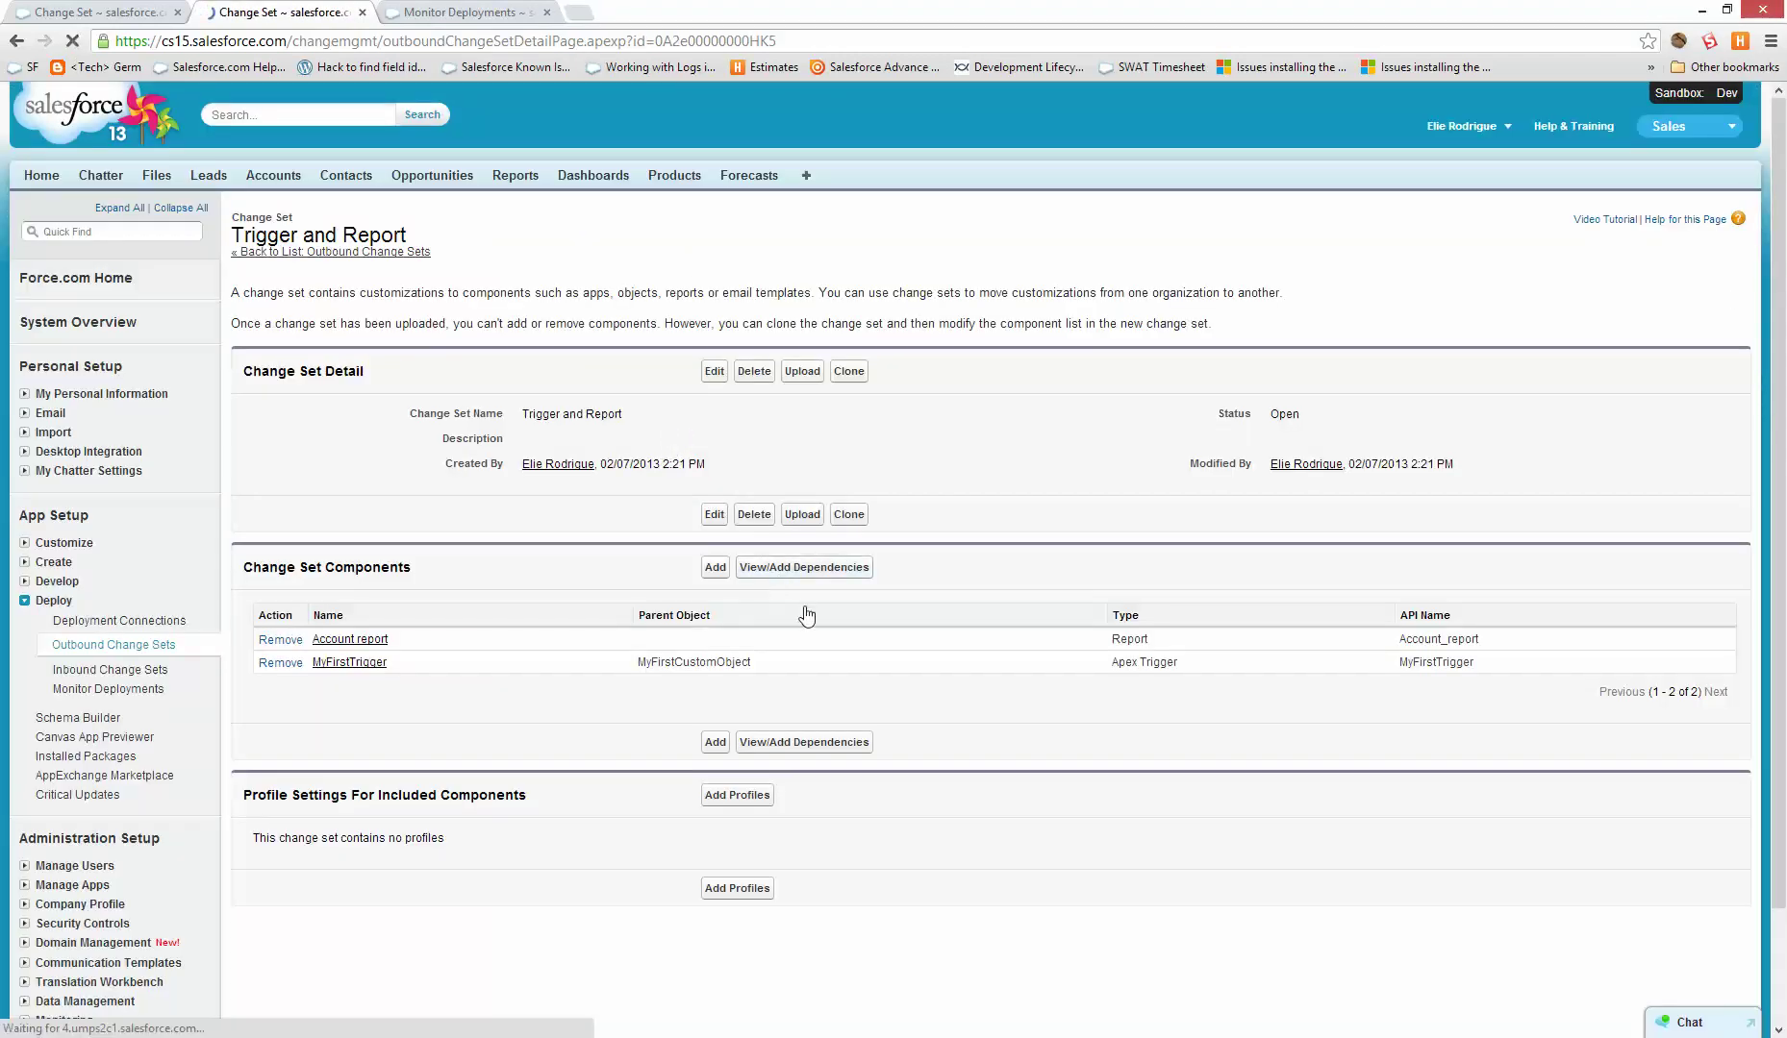
pyautogui.click(705, 567)
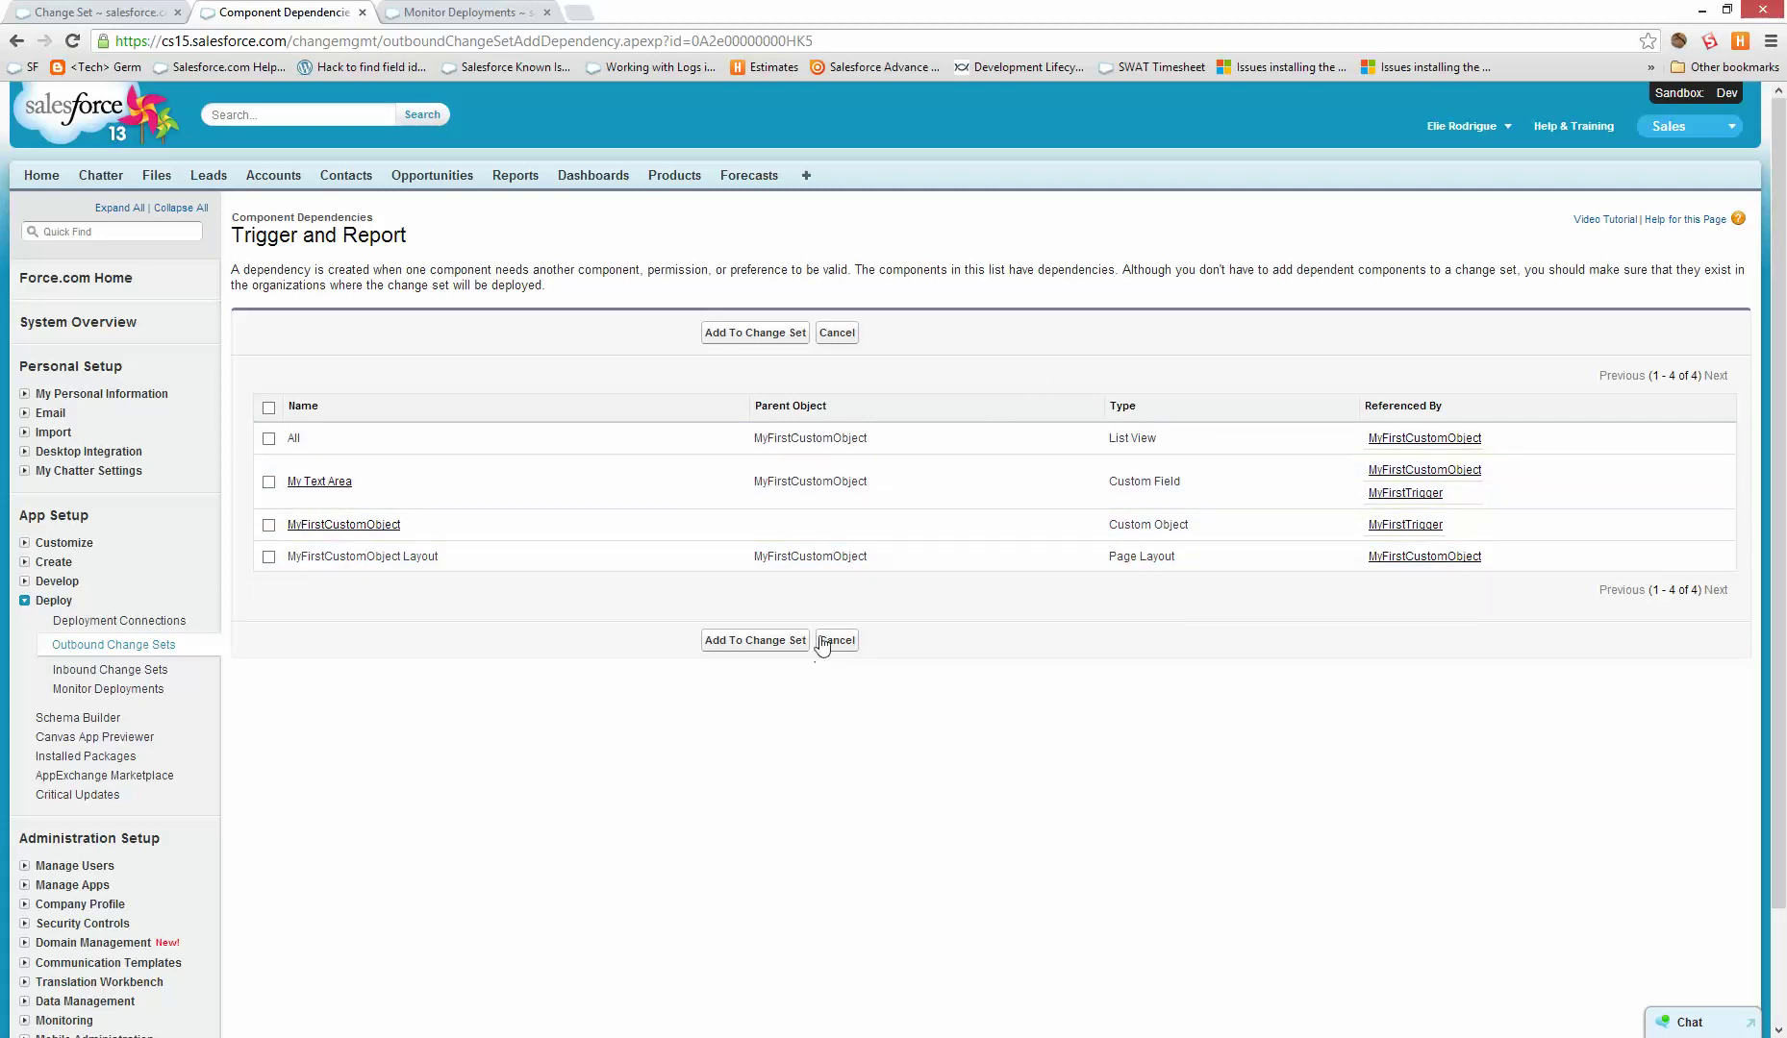
pyautogui.click(851, 648)
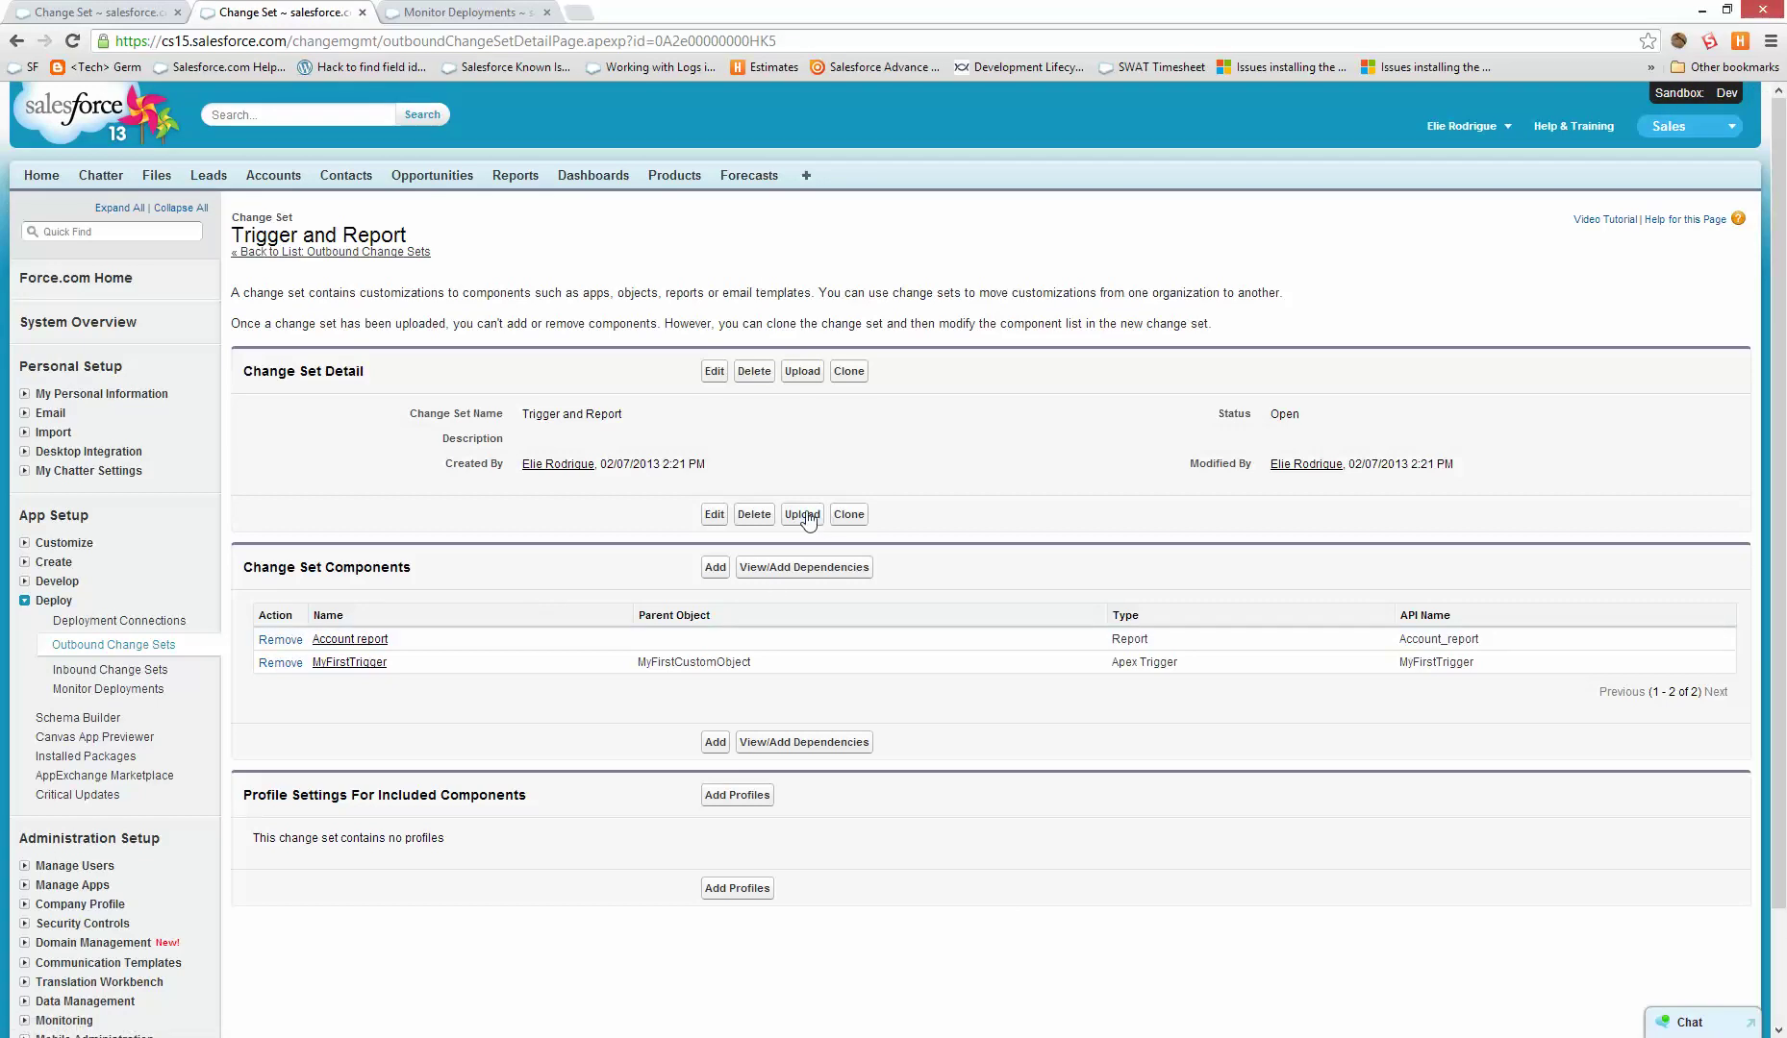
# - Attempt uploading Trigger and Report, note the authorization error, and open the sandbox's Deployment Connections
pyautogui.click(803, 516)
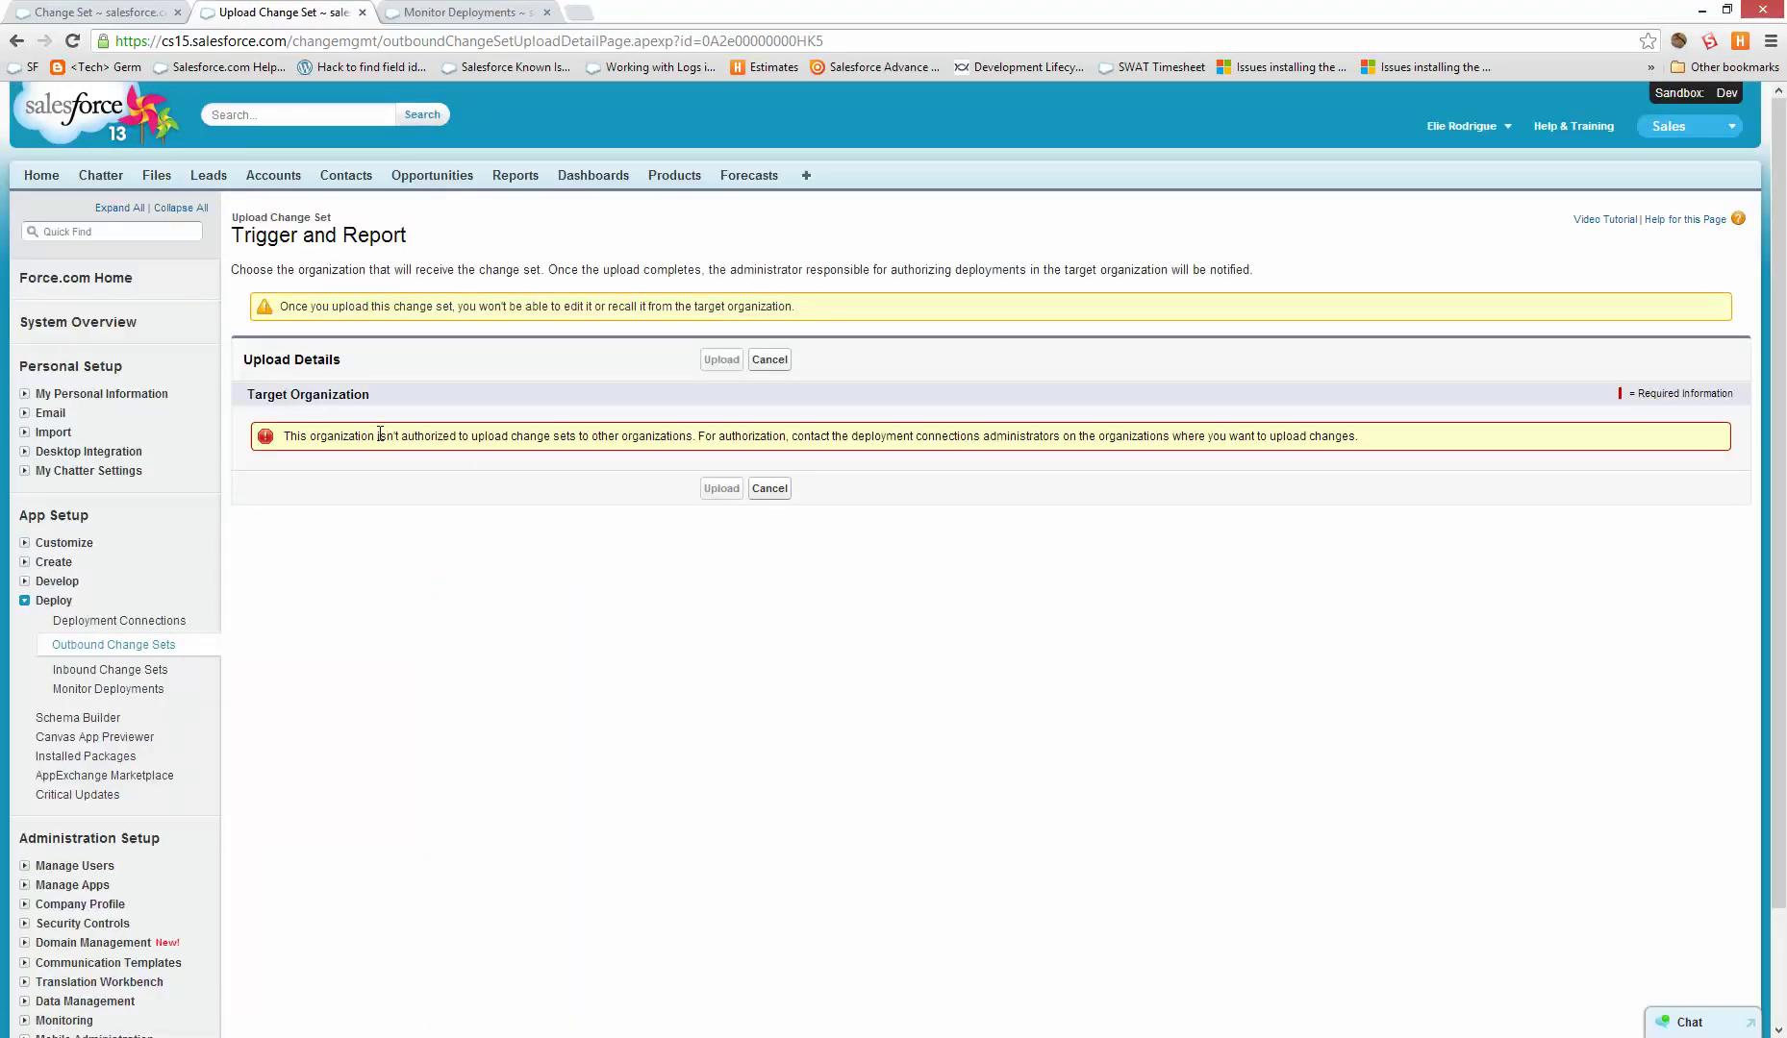
pyautogui.moveTo(379, 435); pyautogui.dragTo(1287, 452)
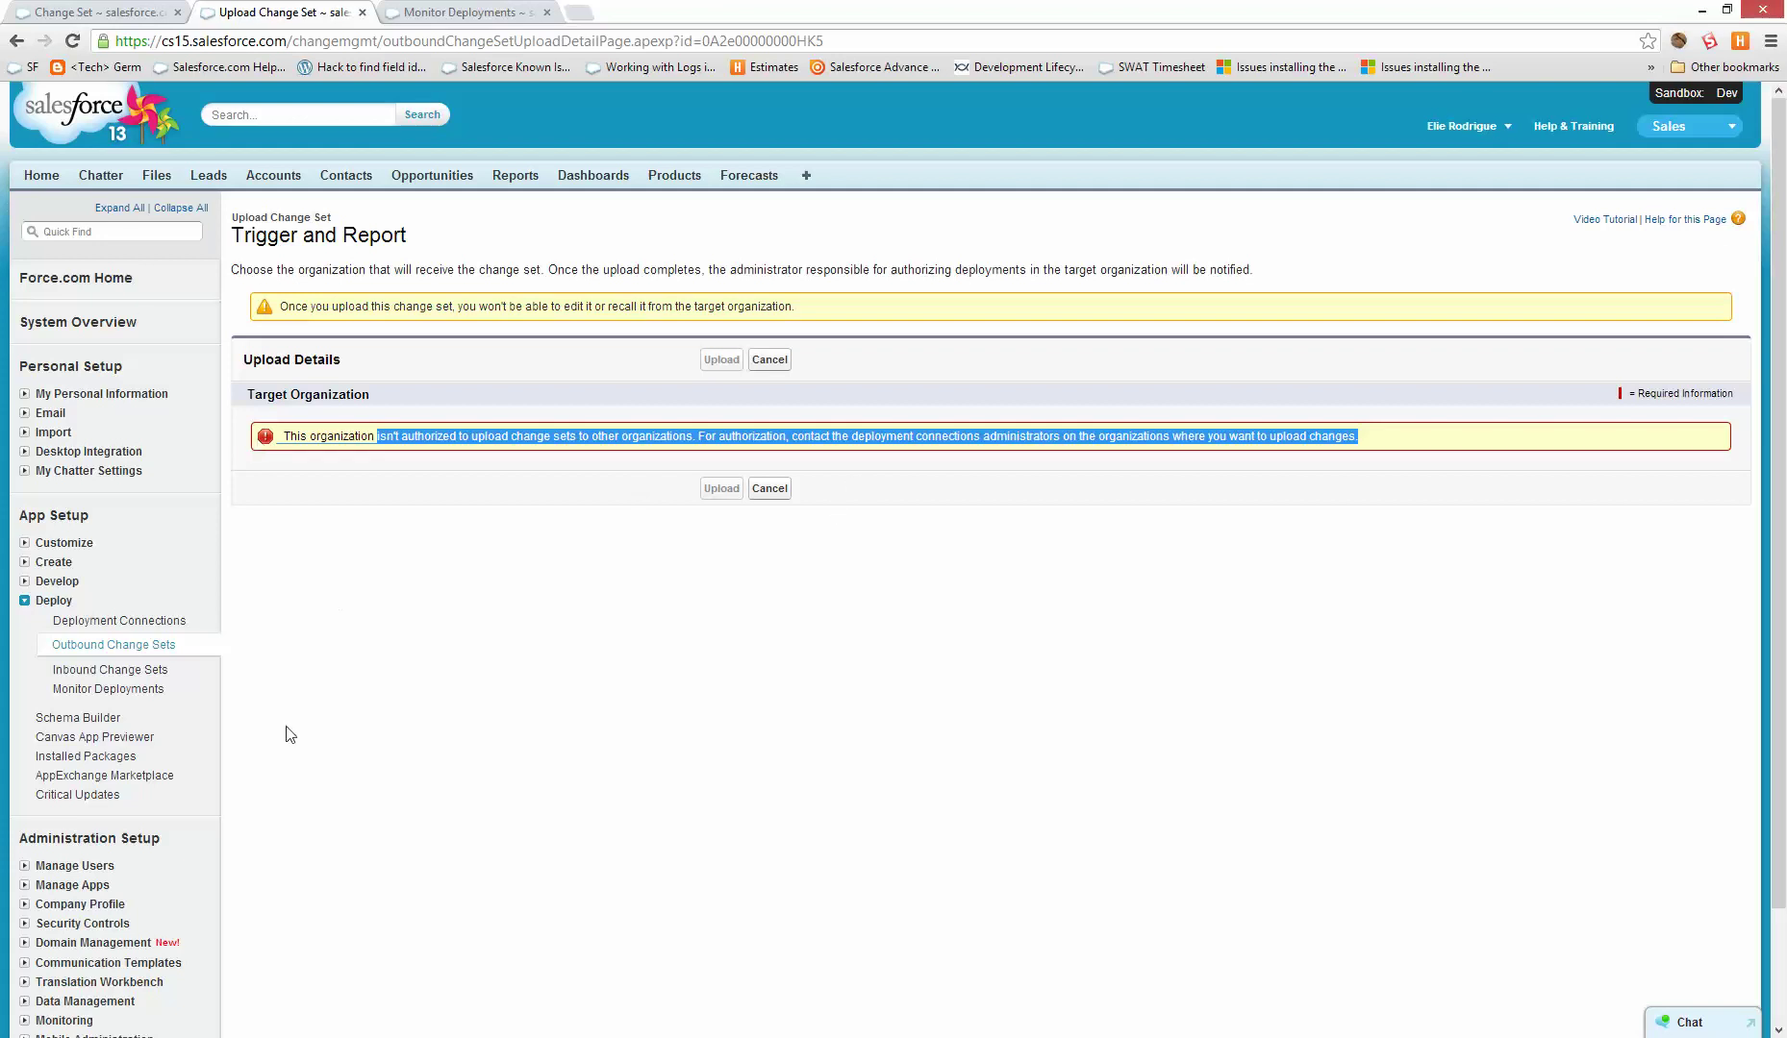
pyautogui.click(140, 623)
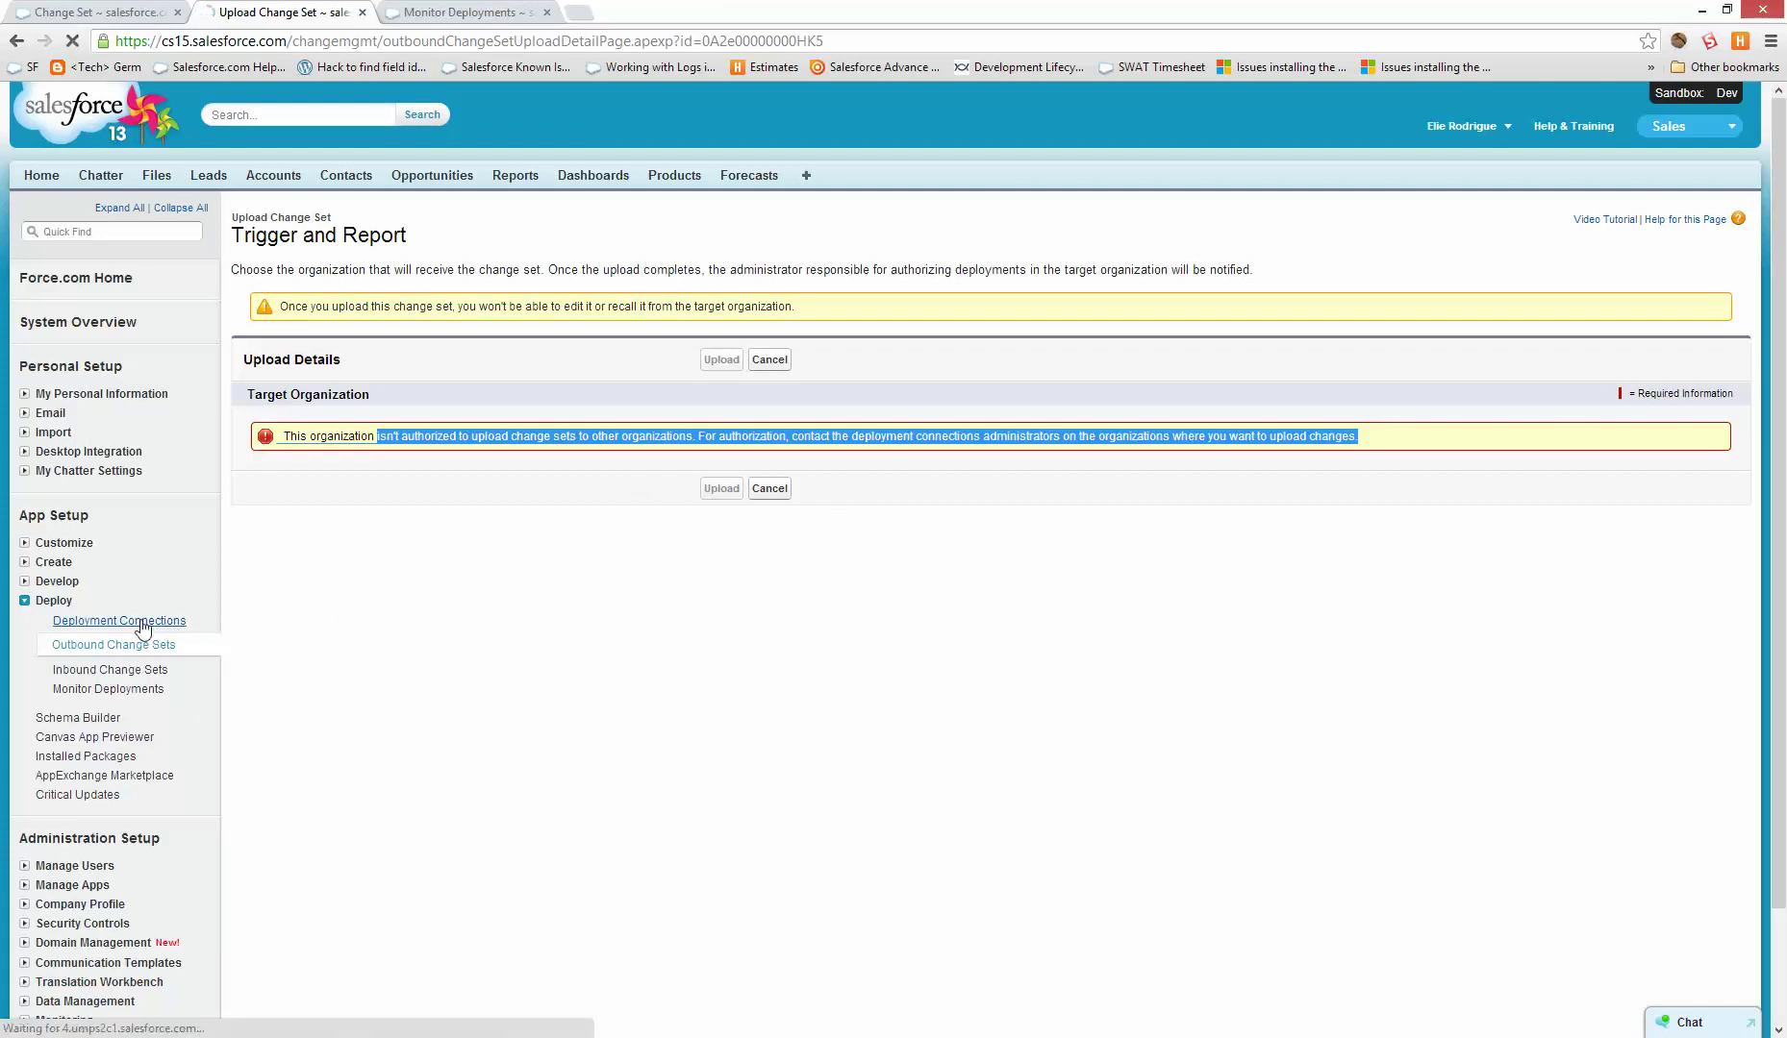
pyautogui.scroll(-5, 678, 798)
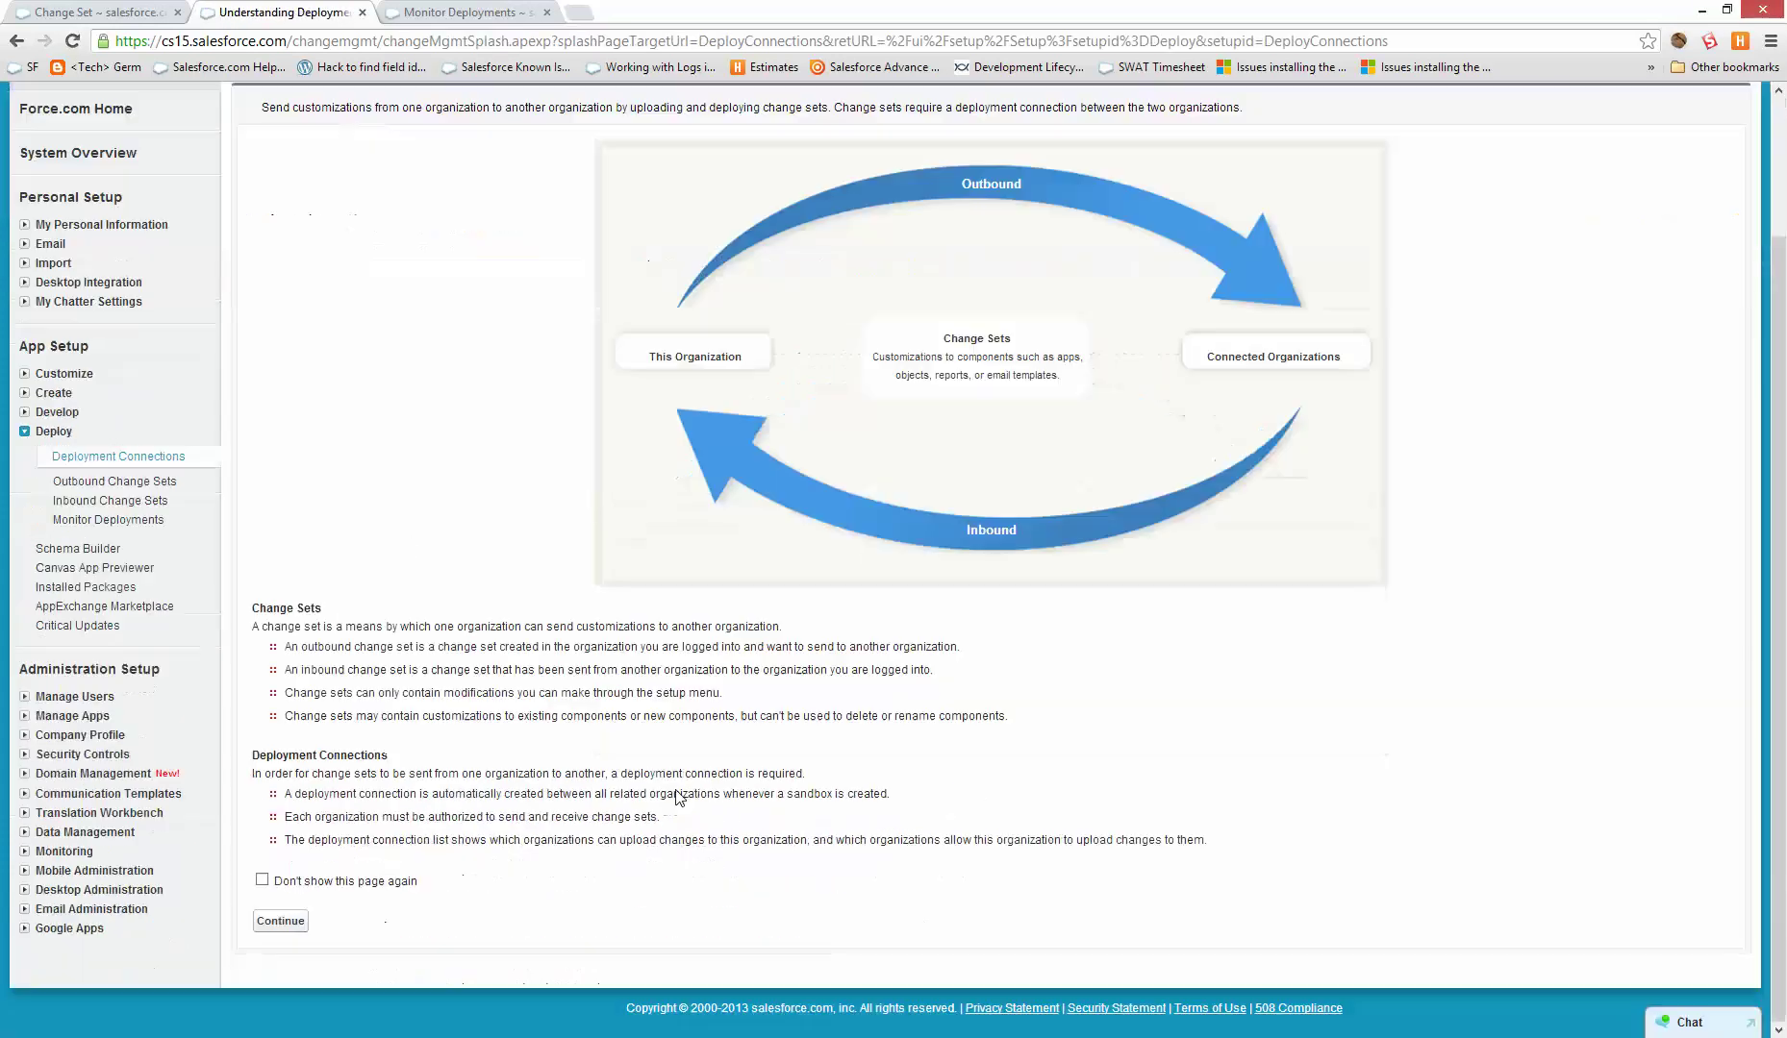
pyautogui.click(281, 921)
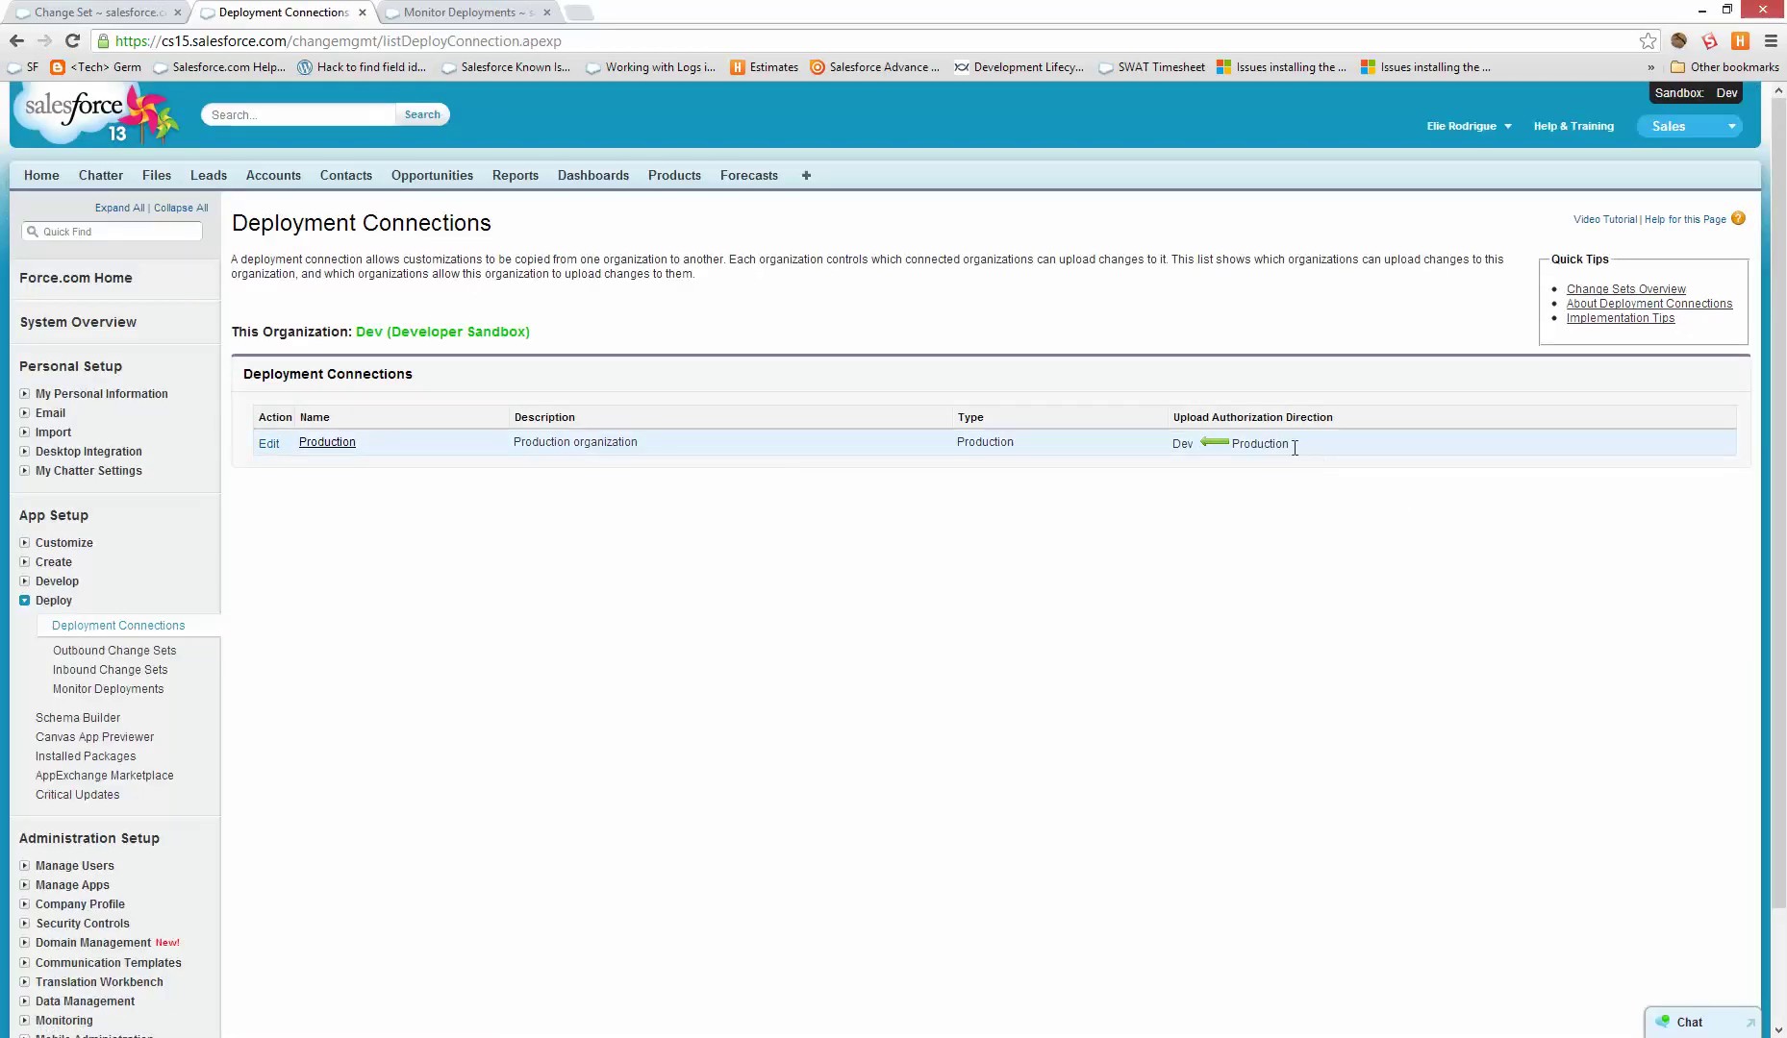
# - Confirm the upload direction to Production is one-way, then go to the production org's tab
pyautogui.moveTo(1297, 444); pyautogui.dragTo(1264, 483)
pyautogui.click(1163, 499)
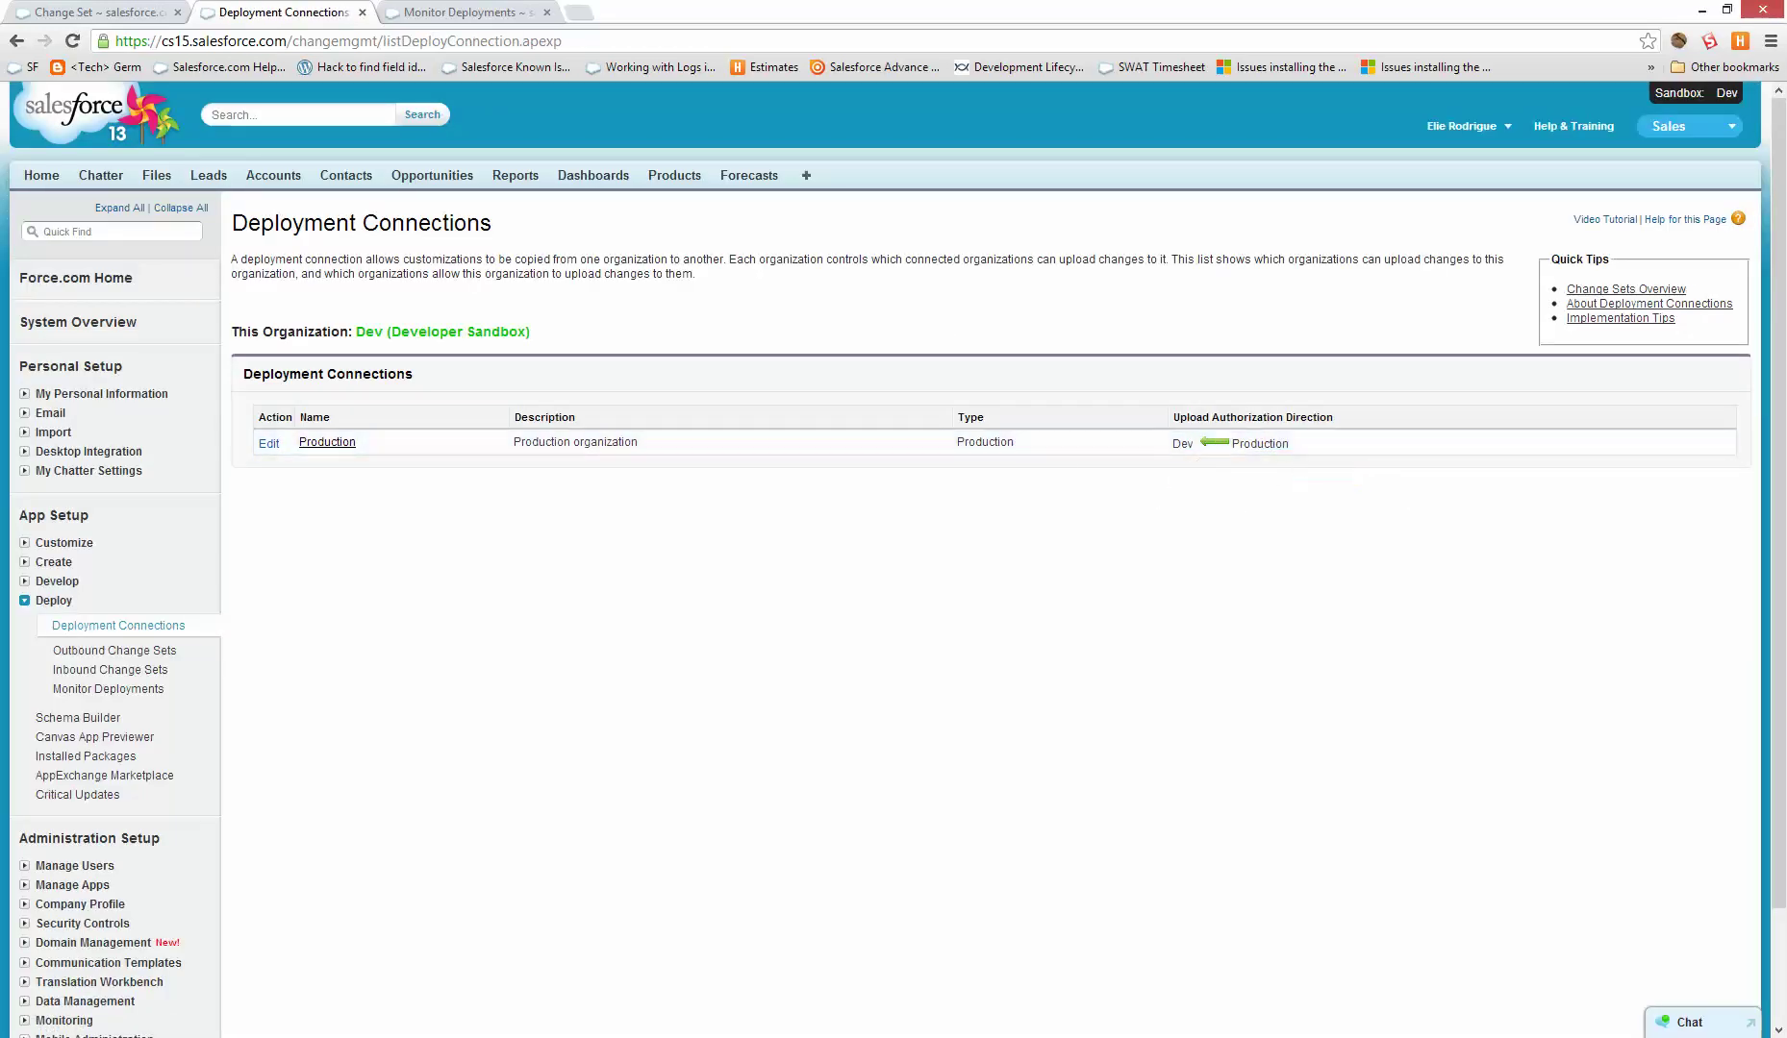
pyautogui.click(48, 10)
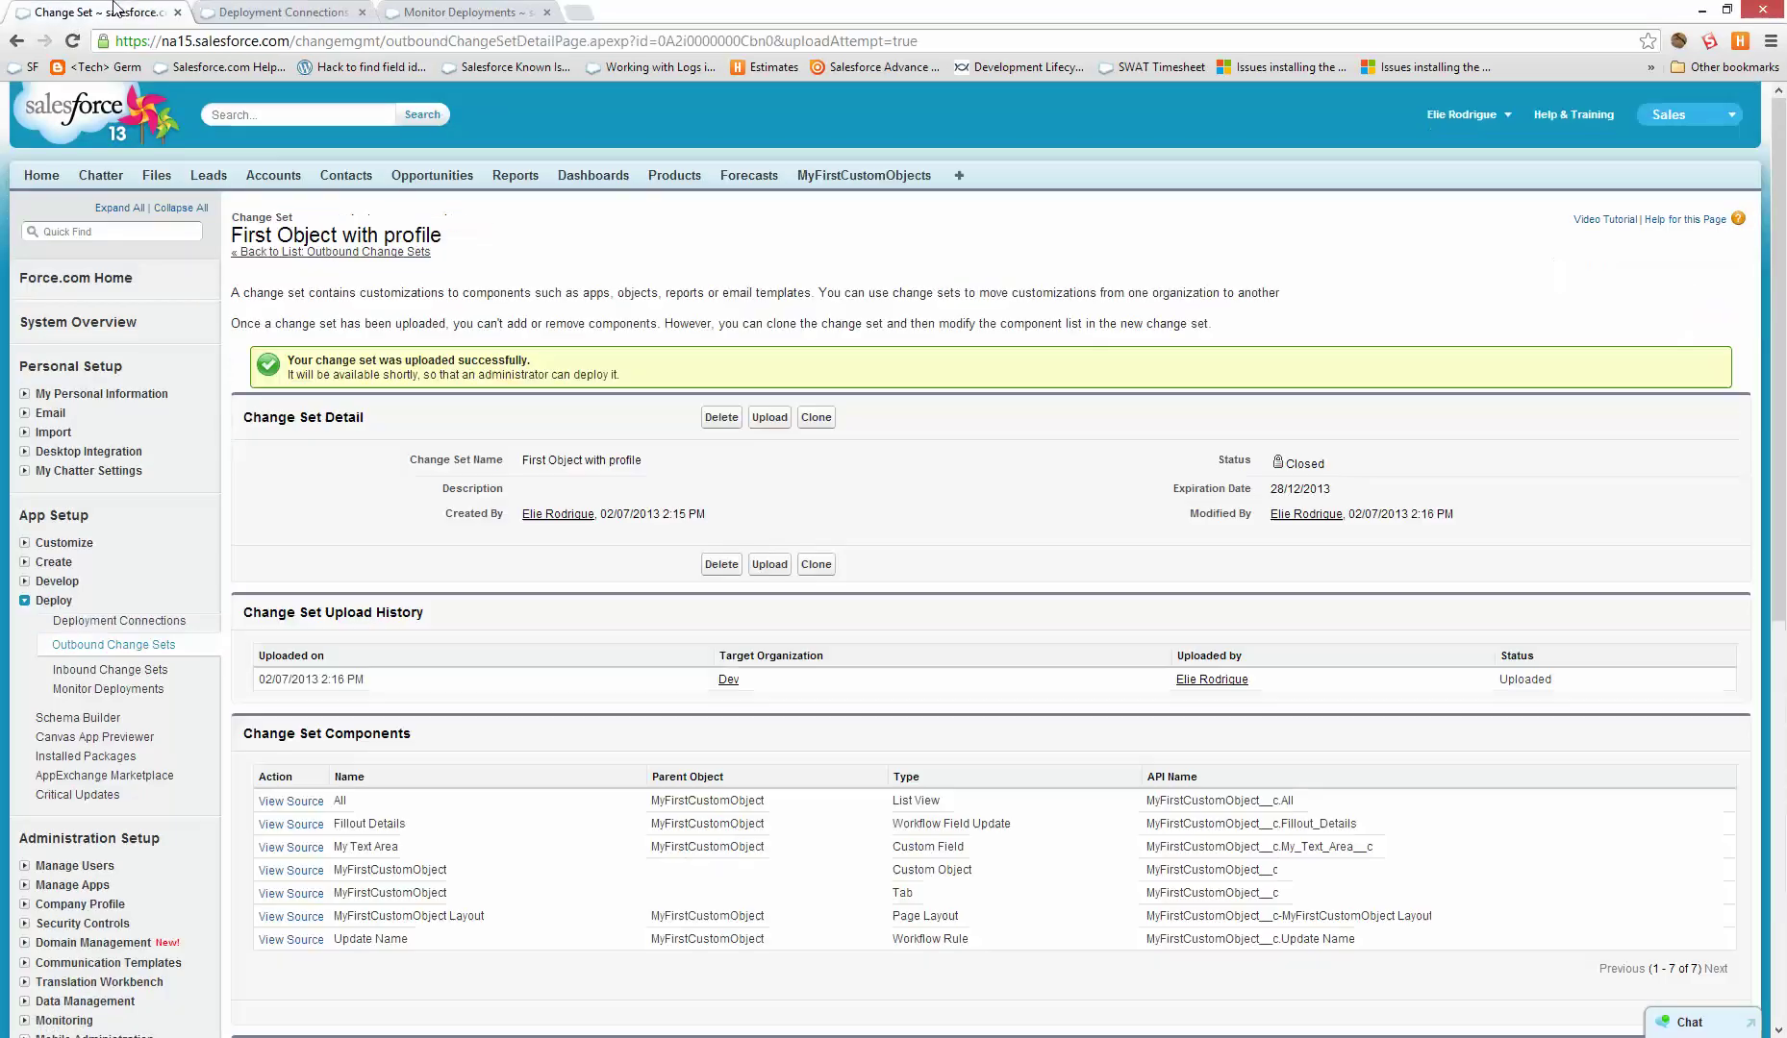
# - In production, edit the Dev deployment connection to allow inbound changes, save, and return to the sandbox
pyautogui.click(125, 621)
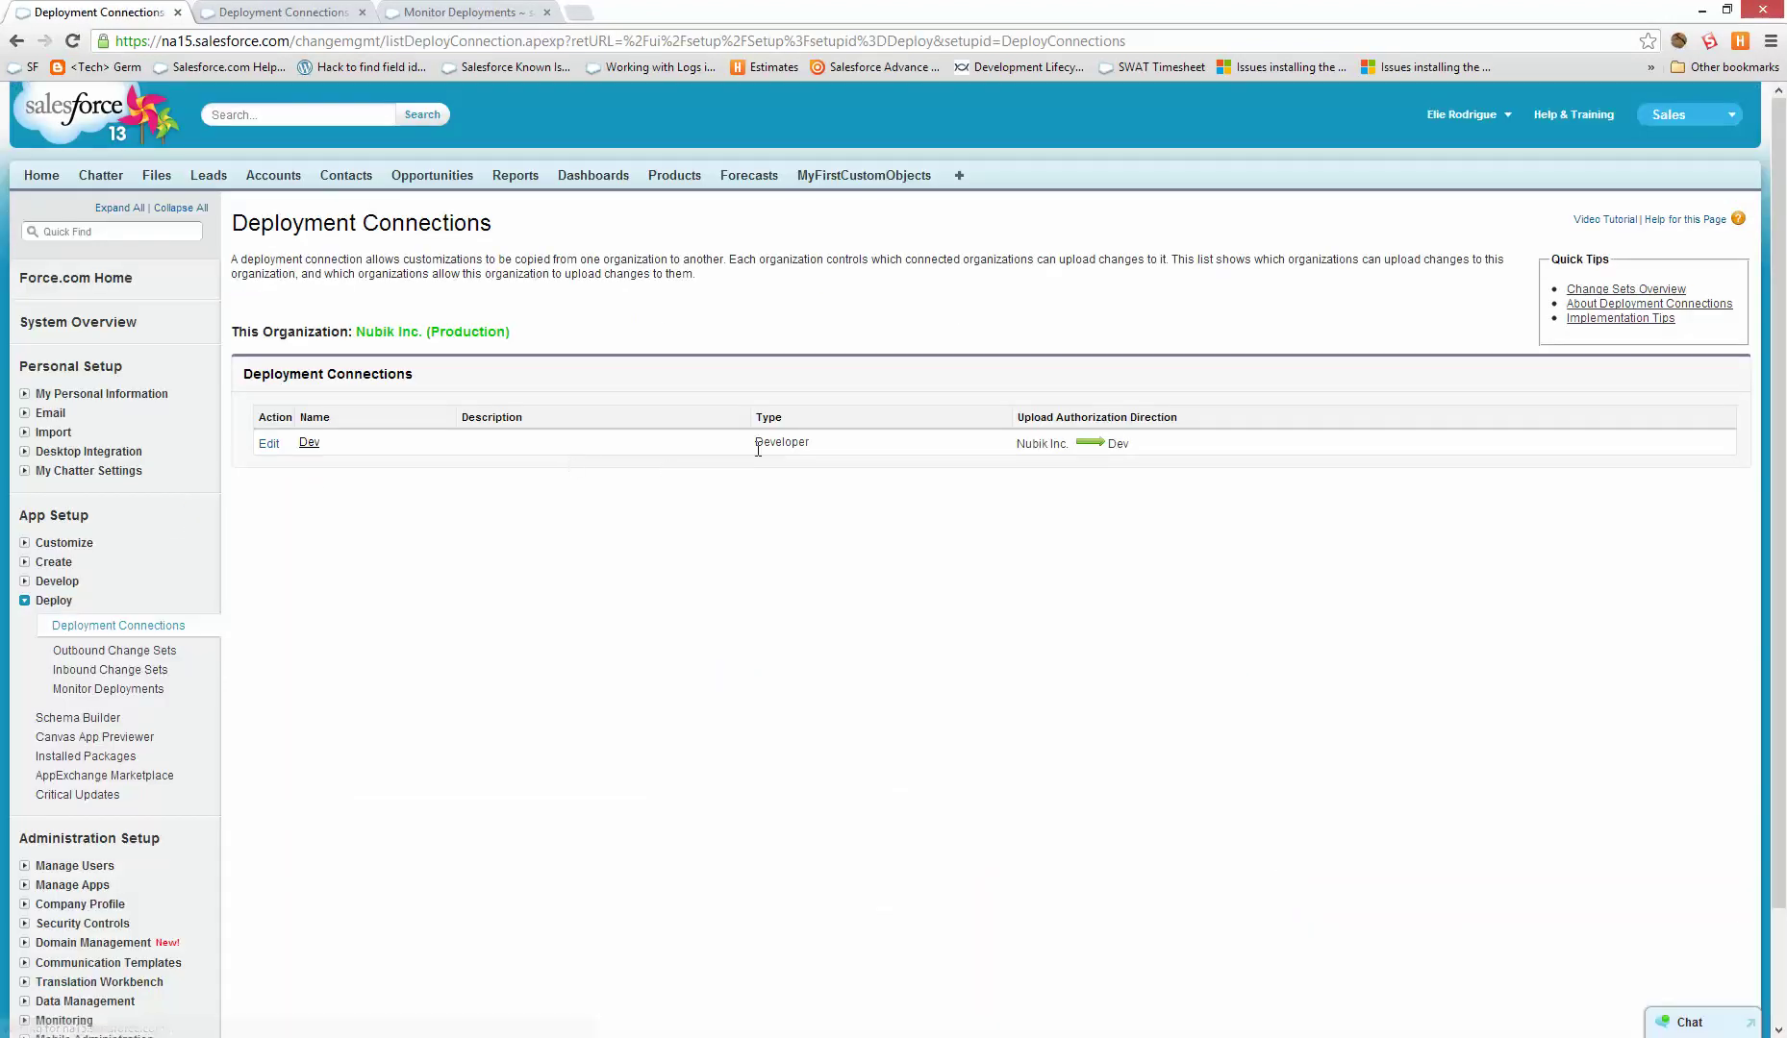
pyautogui.click(303, 446)
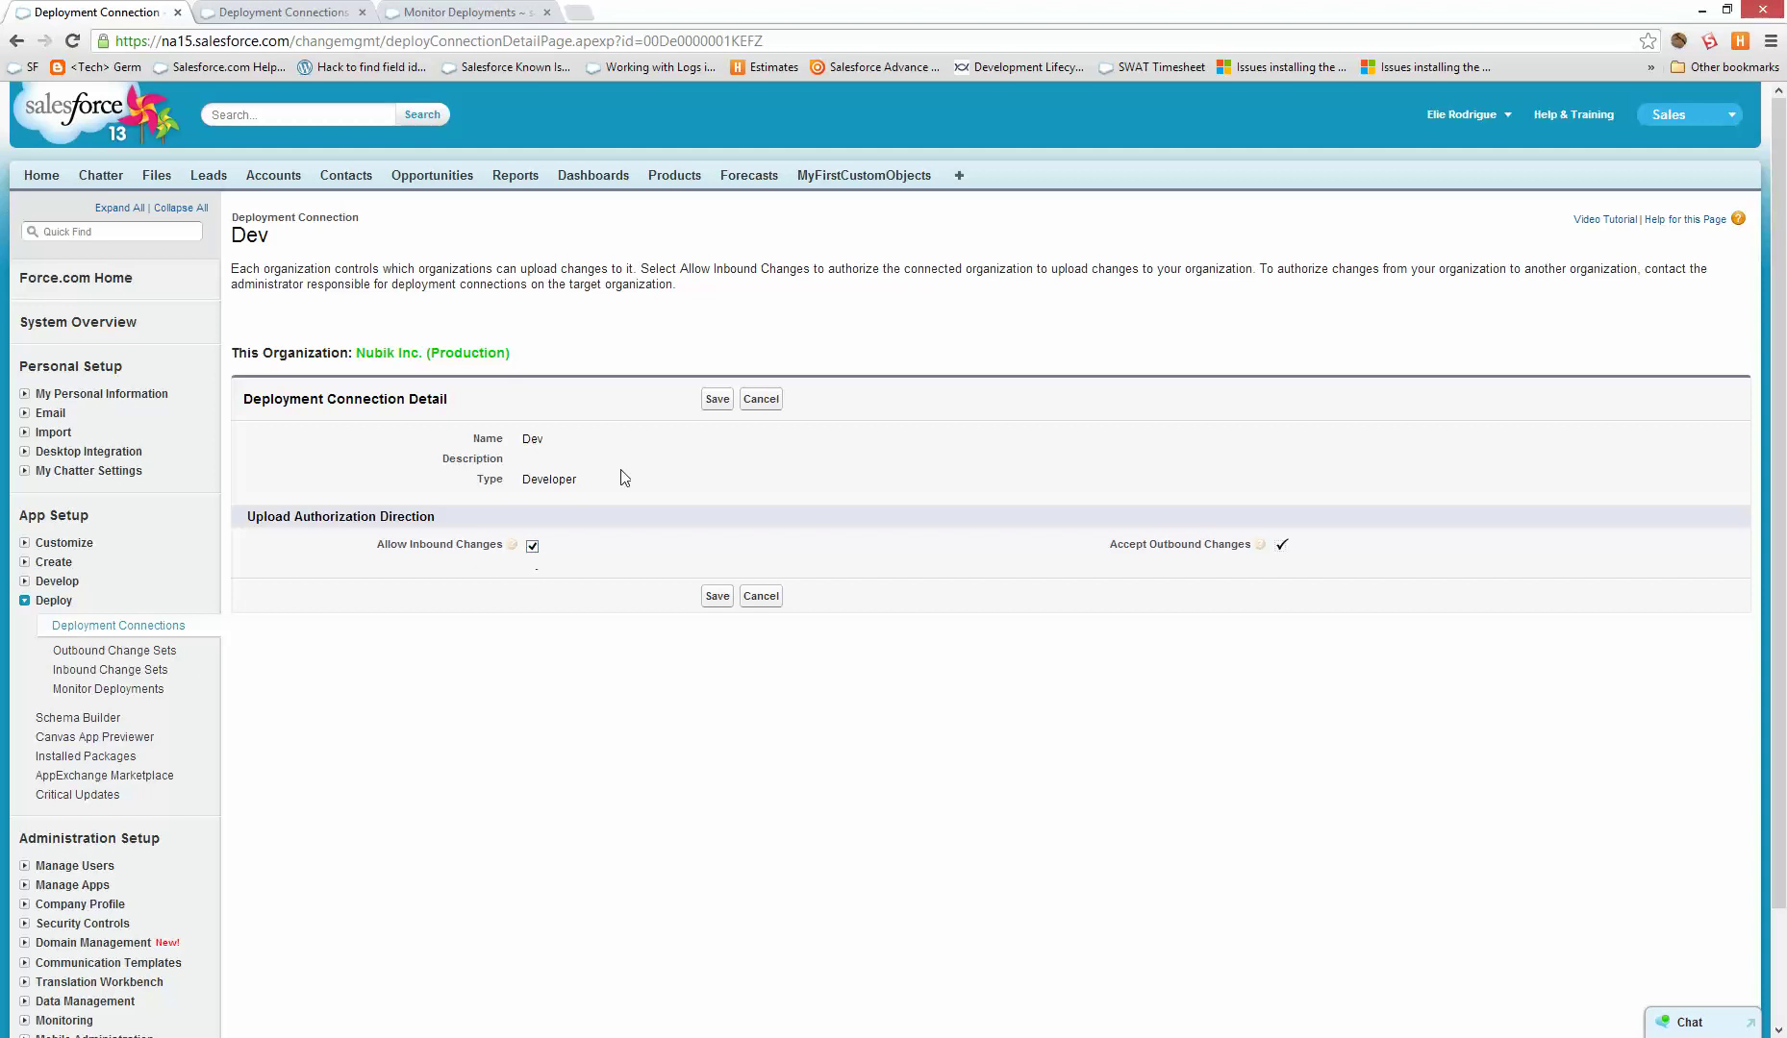
pyautogui.click(717, 402)
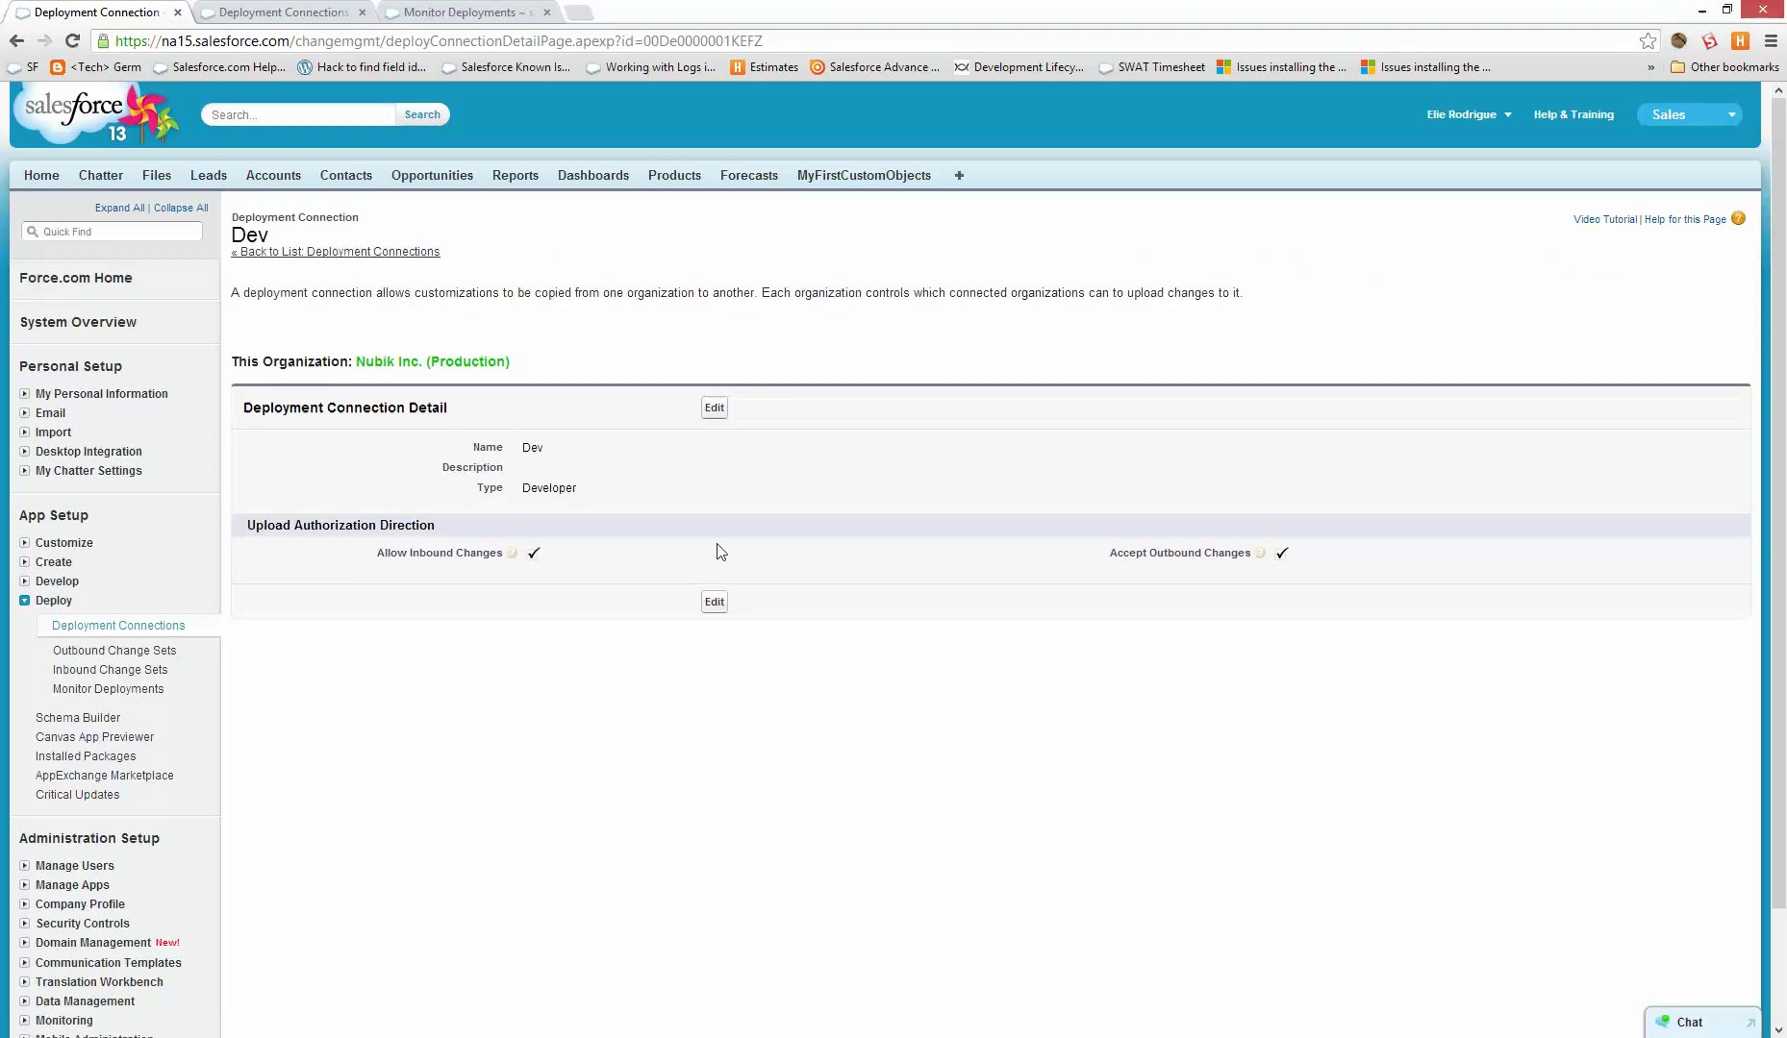
pyautogui.click(279, 11)
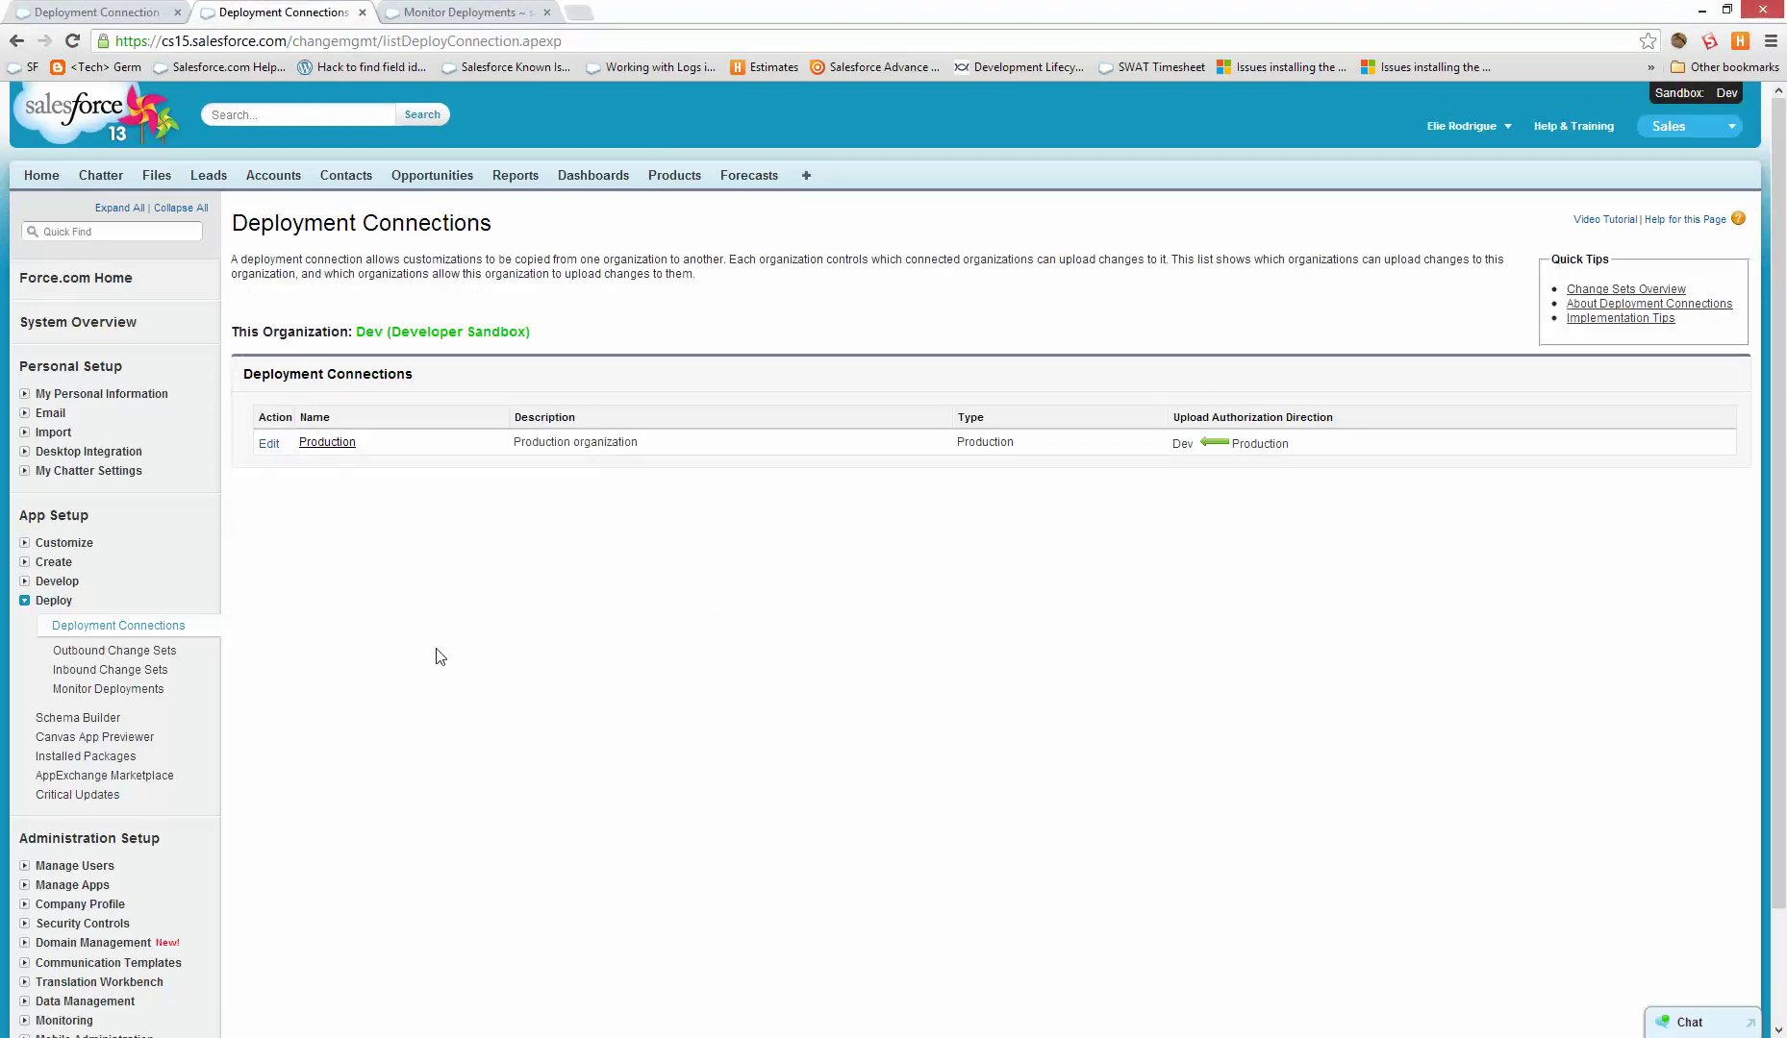
# - Reload the sandbox's Deployment Connections and confirm the Production connection is now two-way
pyautogui.press('F5')
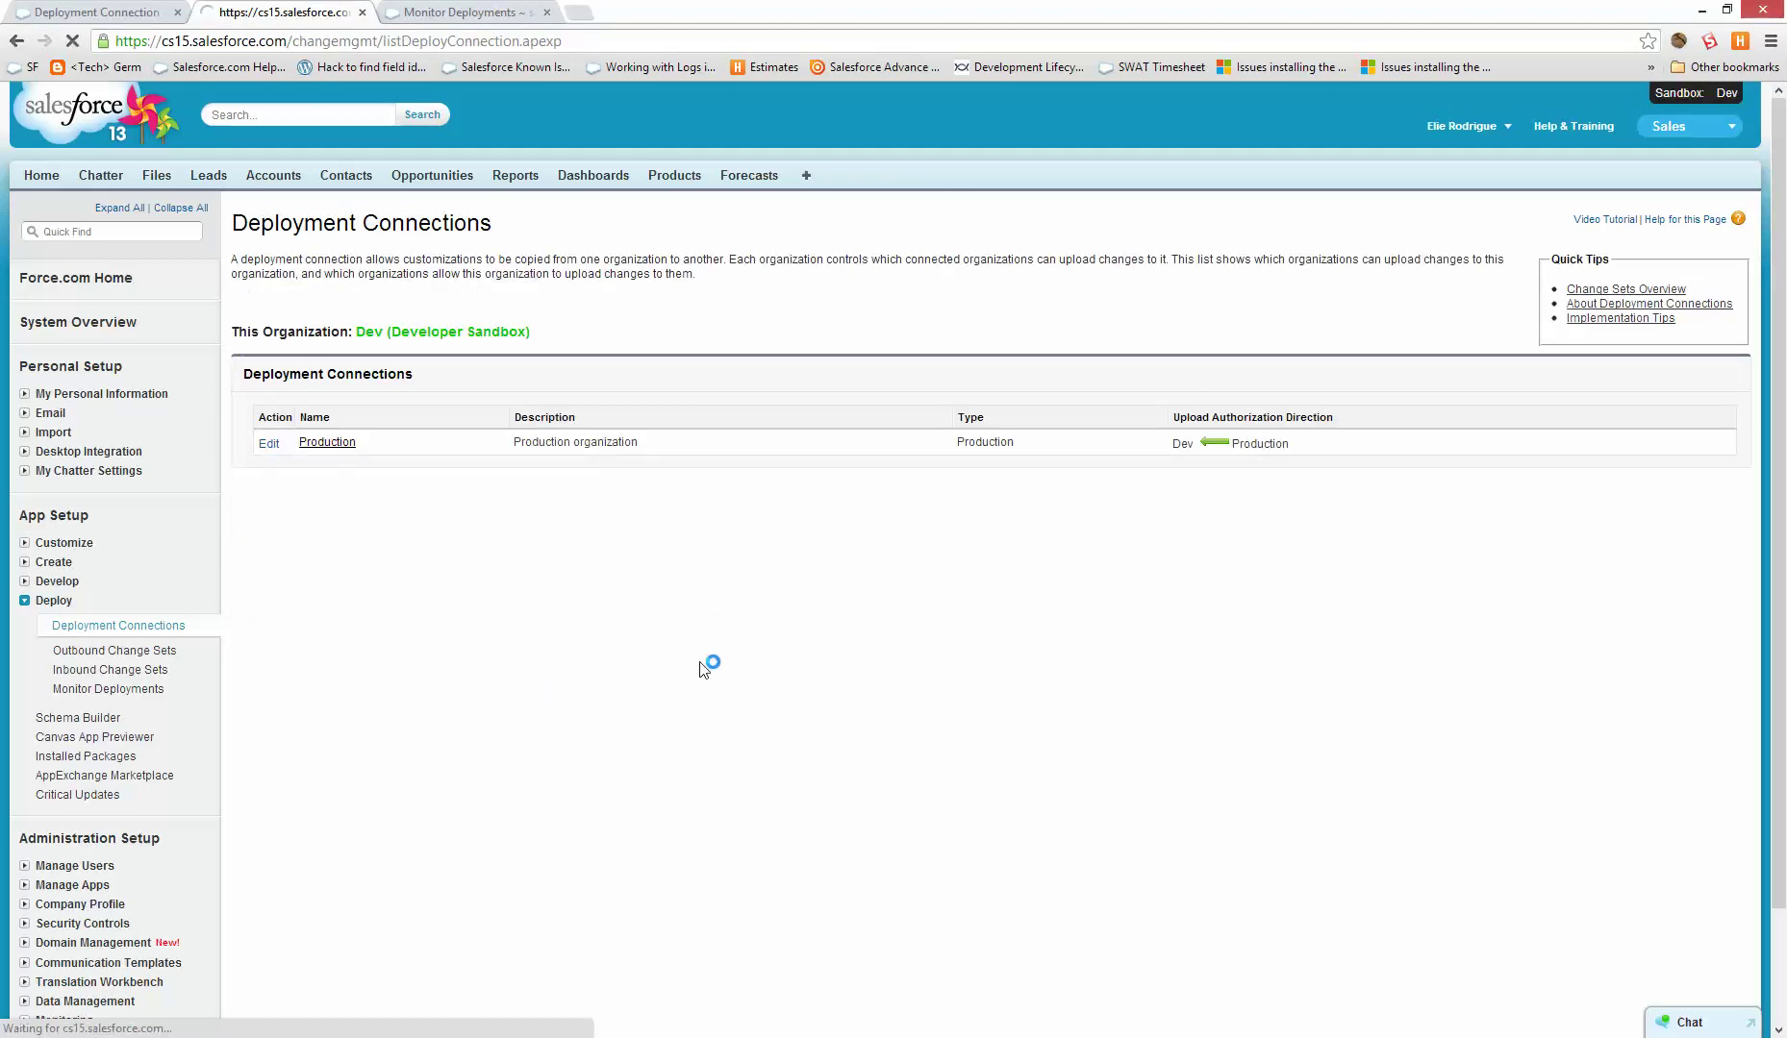
pyautogui.doubleClick(1260, 443)
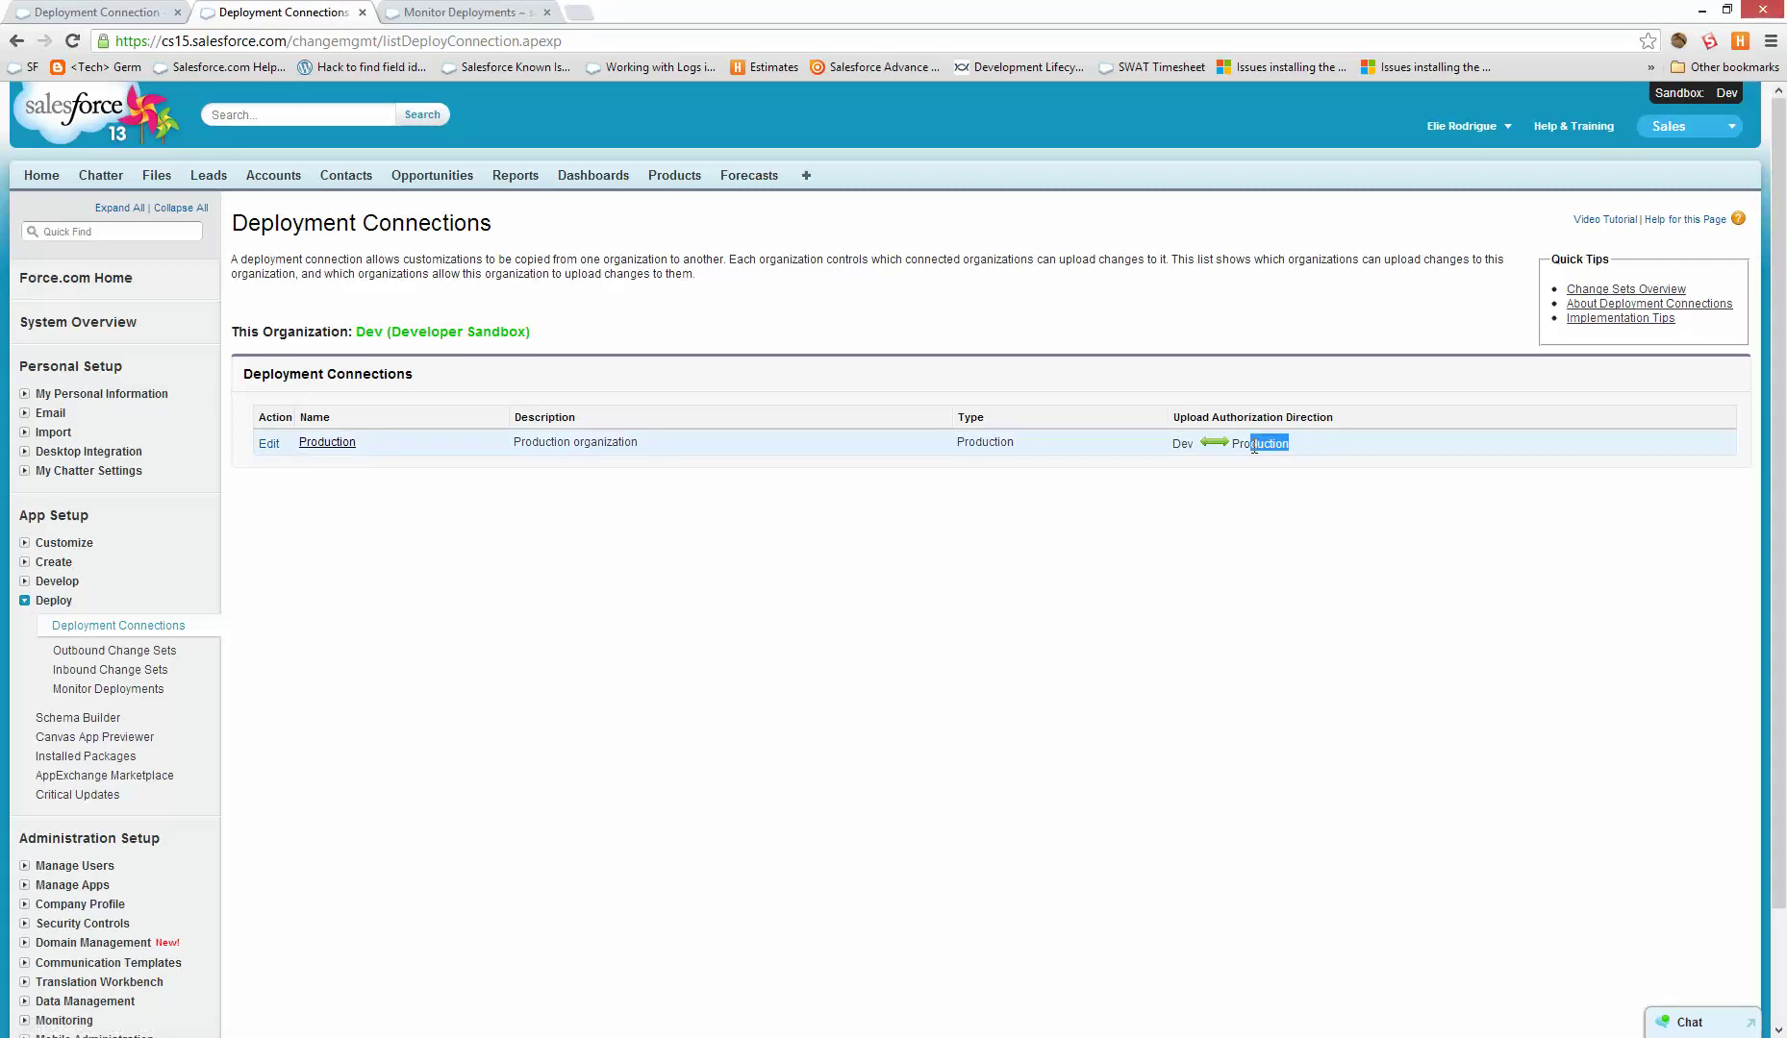
pyautogui.click(339, 741)
pyautogui.moveTo(320, 443); pyautogui.dragTo(131, 655)
# - Upload the Trigger and Report outbound change set to the Production organization
pyautogui.click(132, 650)
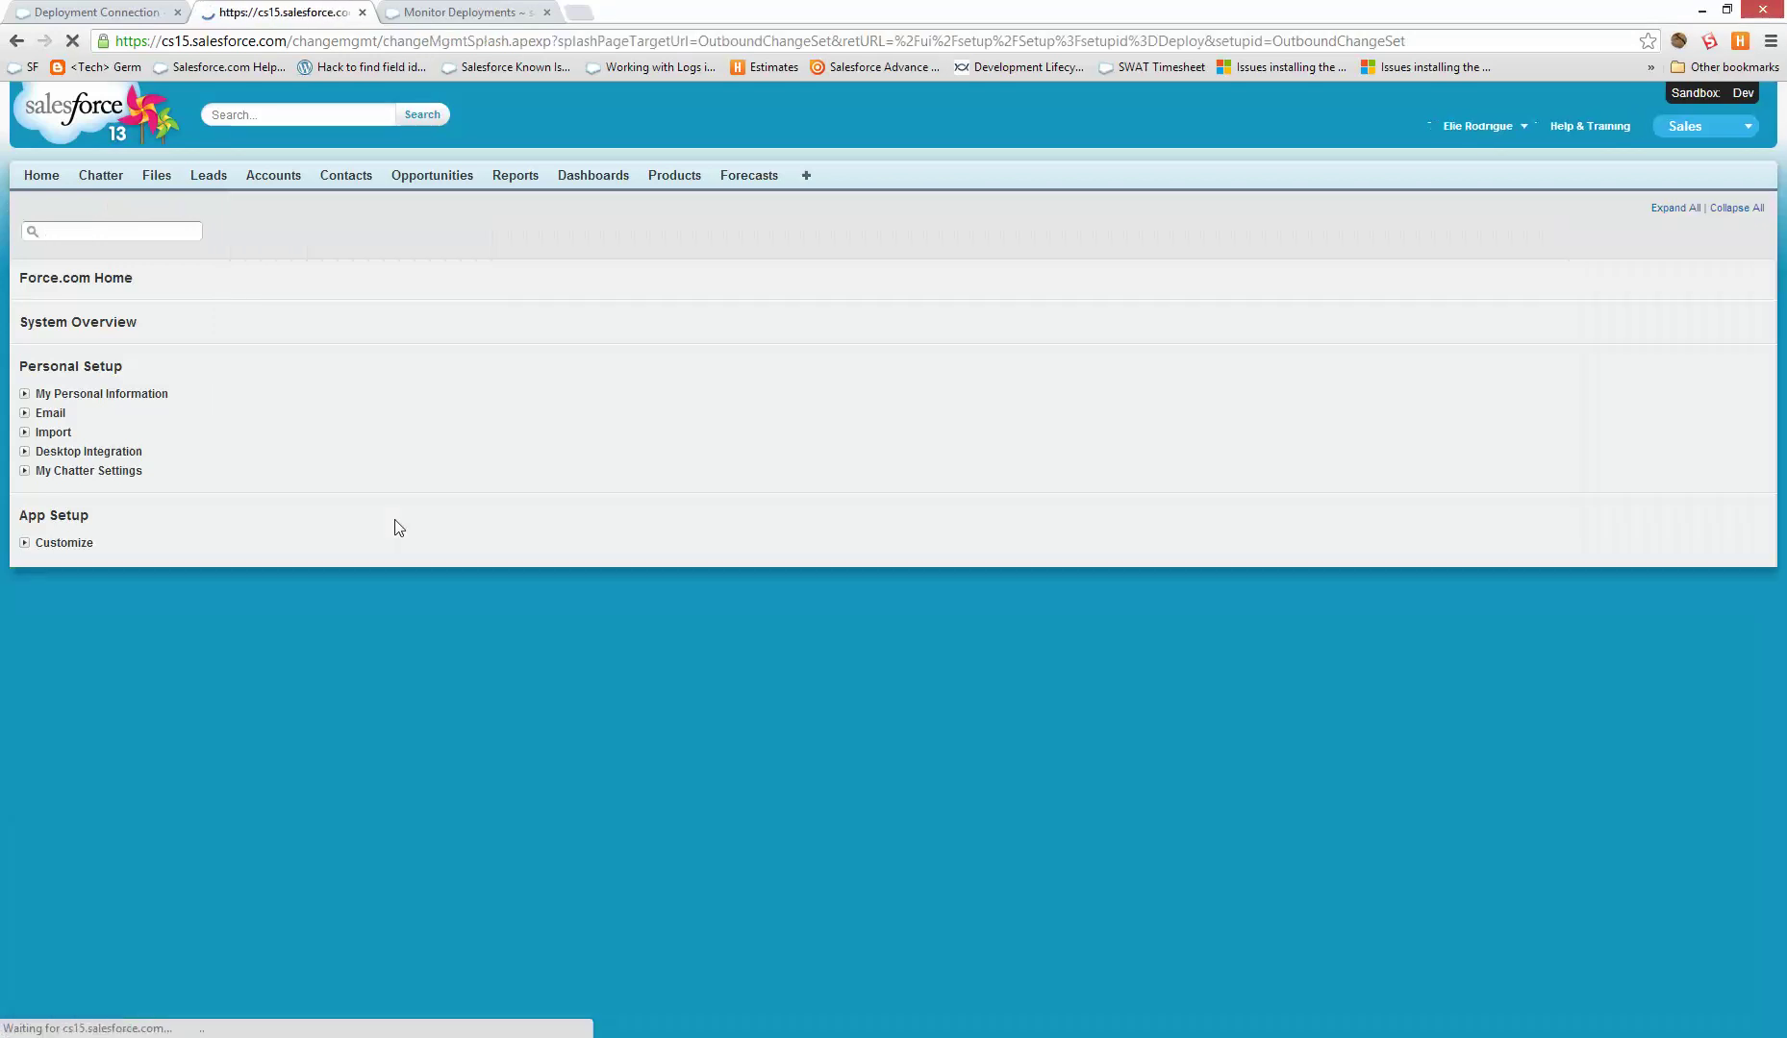
pyautogui.scroll(-3, 242, 938)
pyautogui.click(277, 925)
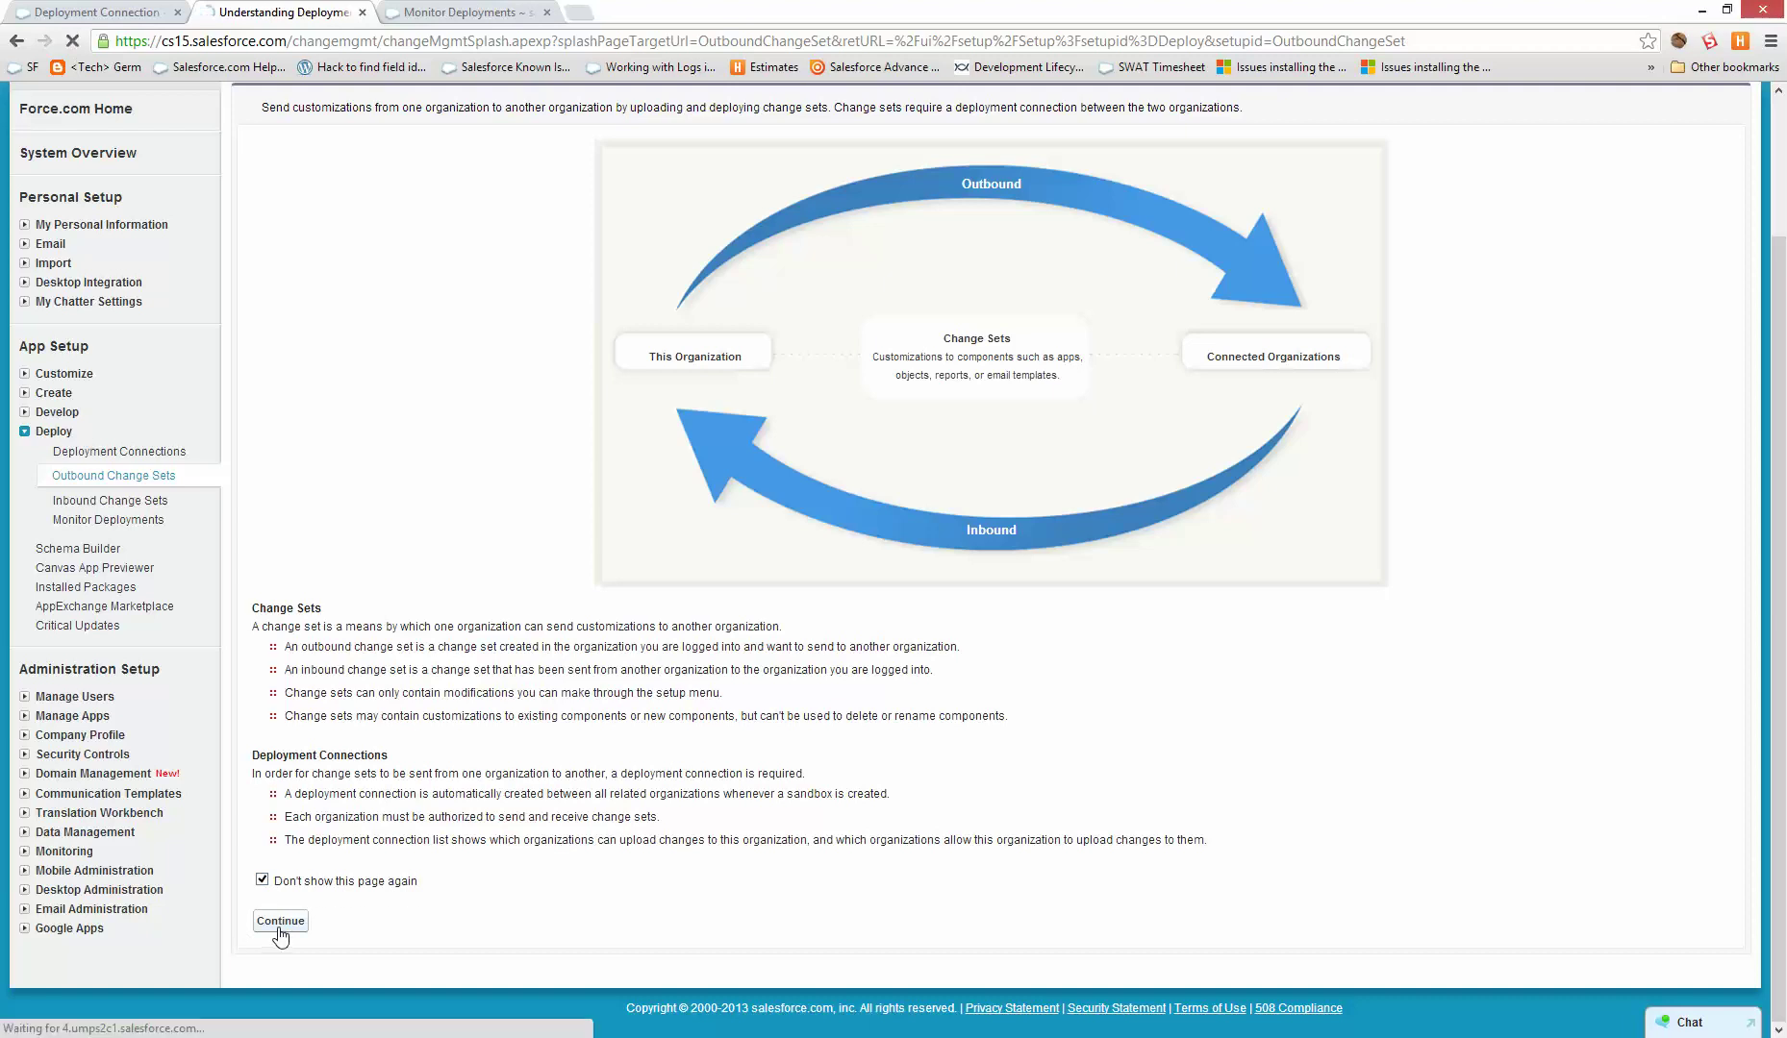
pyautogui.click(370, 555)
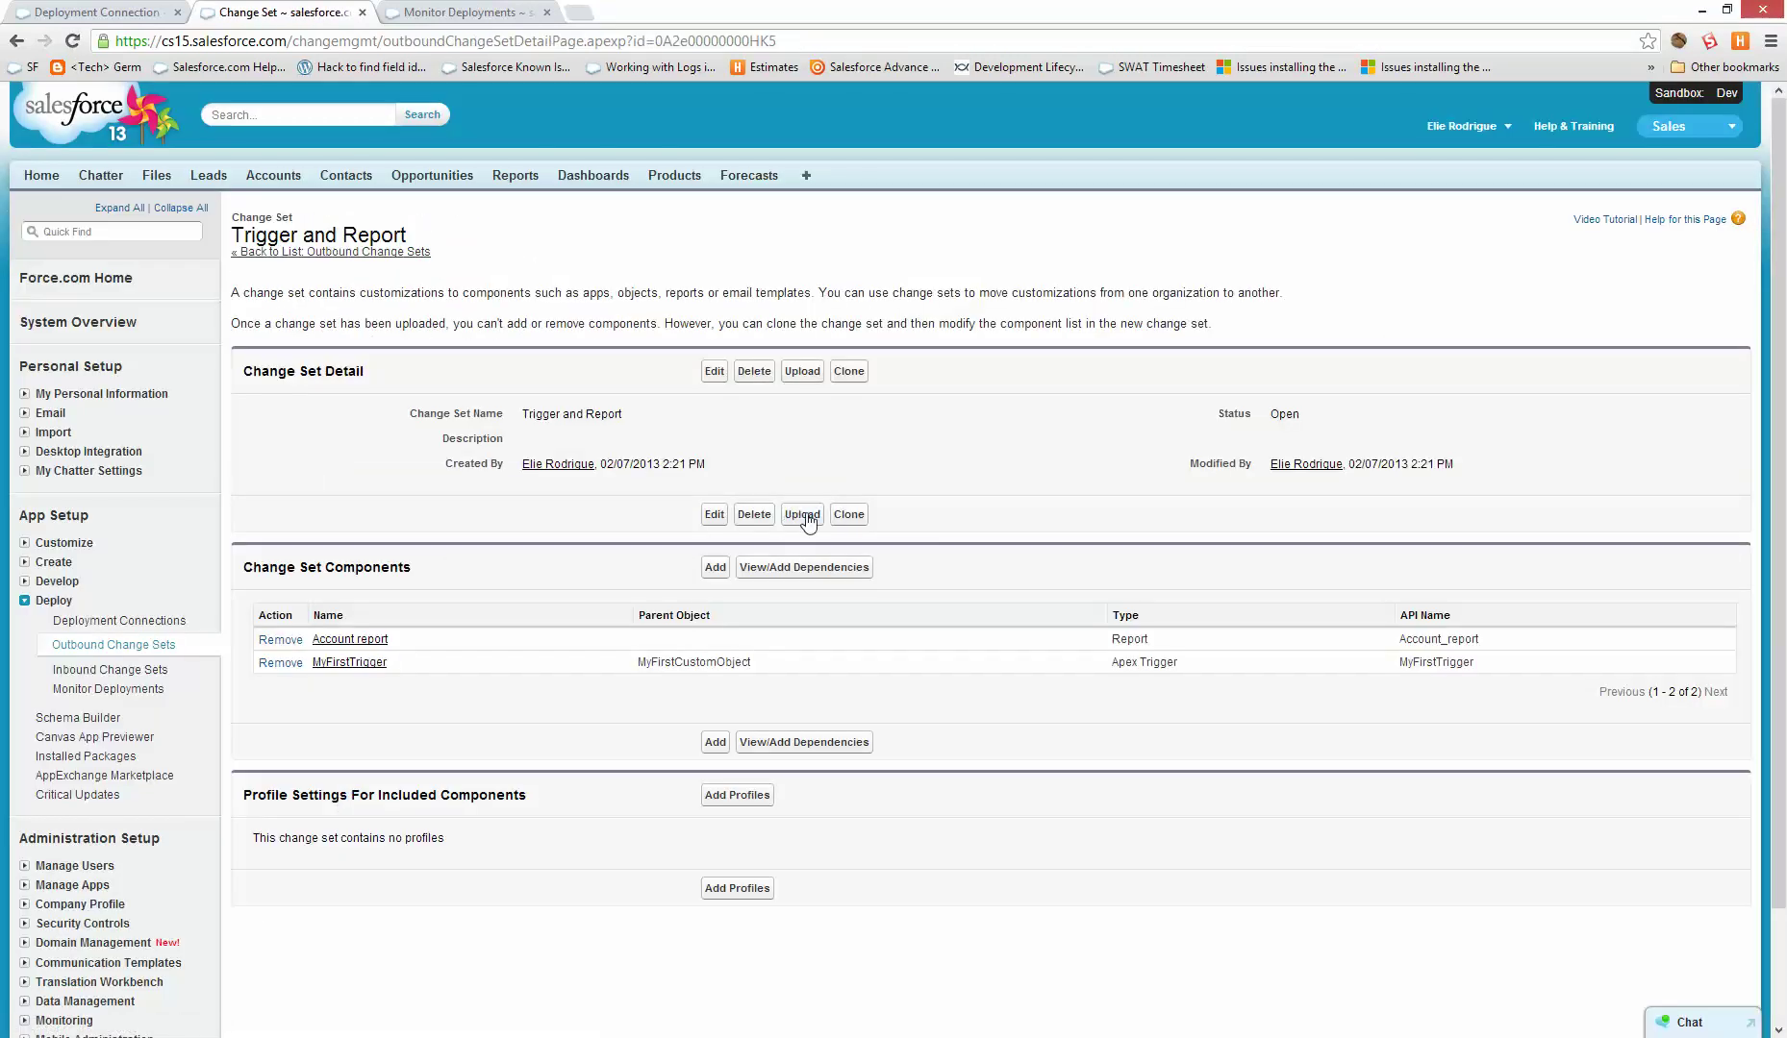
pyautogui.click(803, 517)
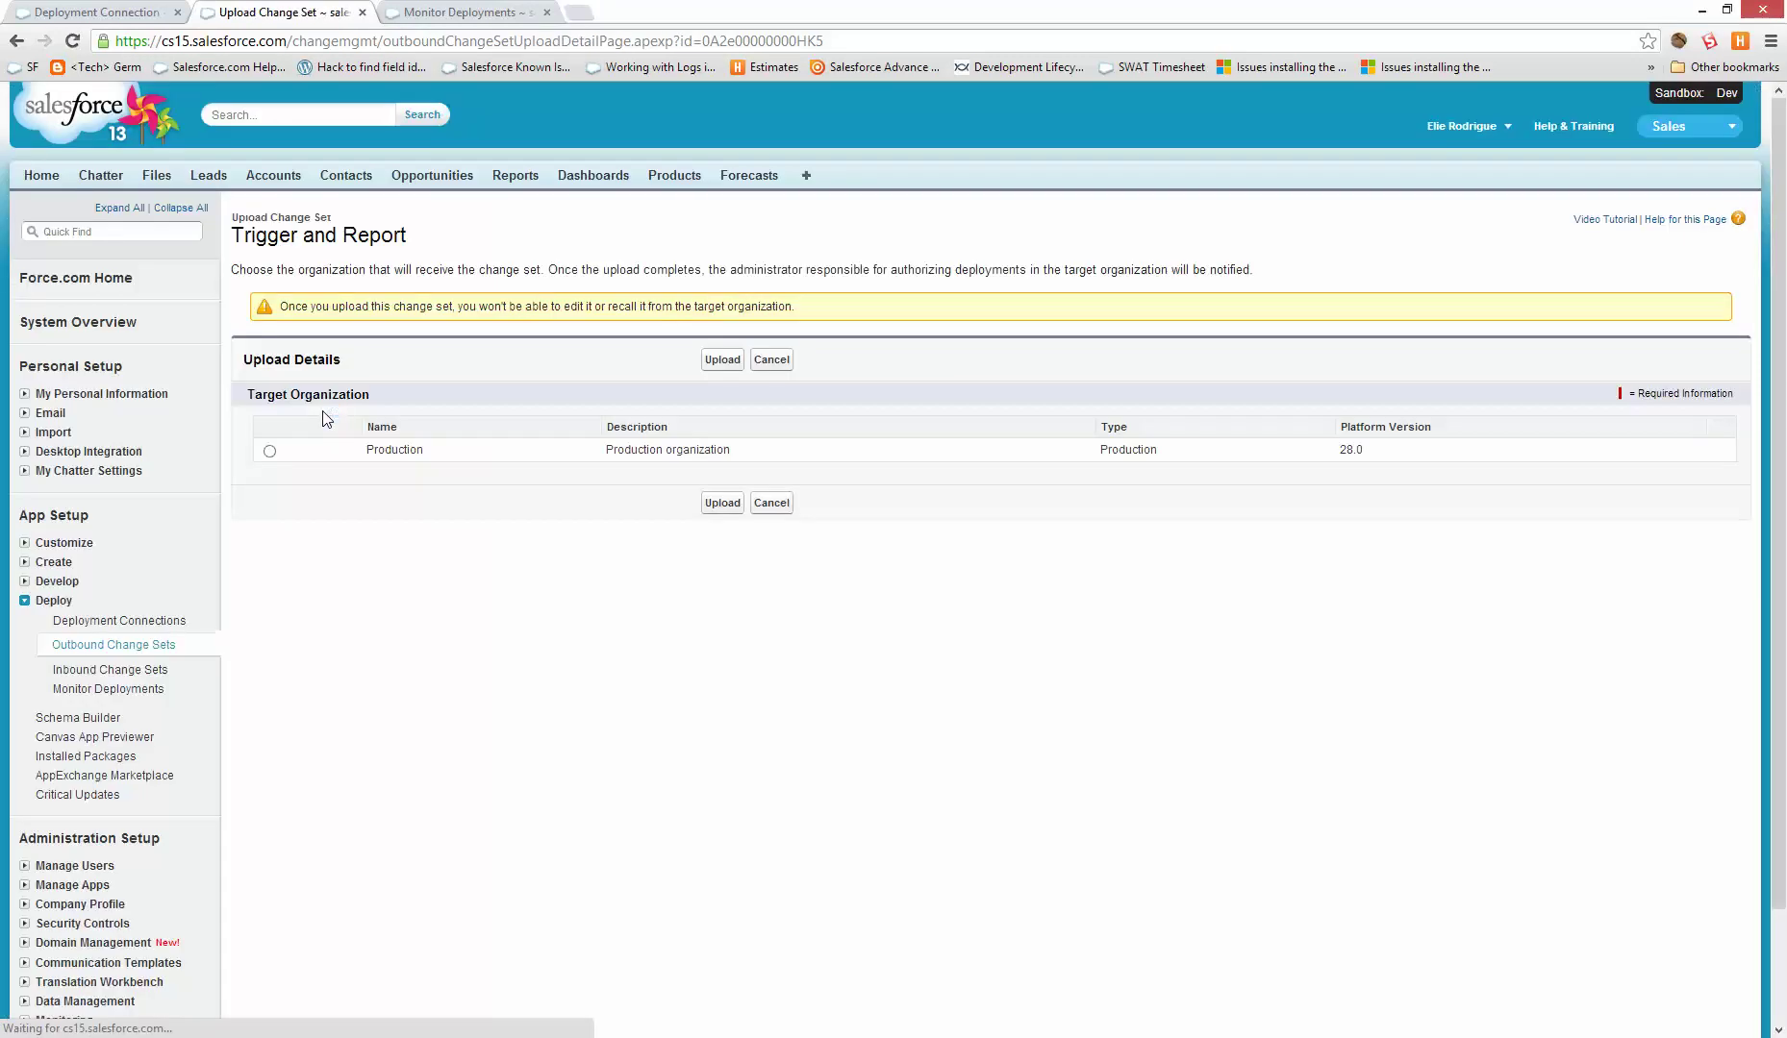
pyautogui.click(270, 451)
pyautogui.click(722, 360)
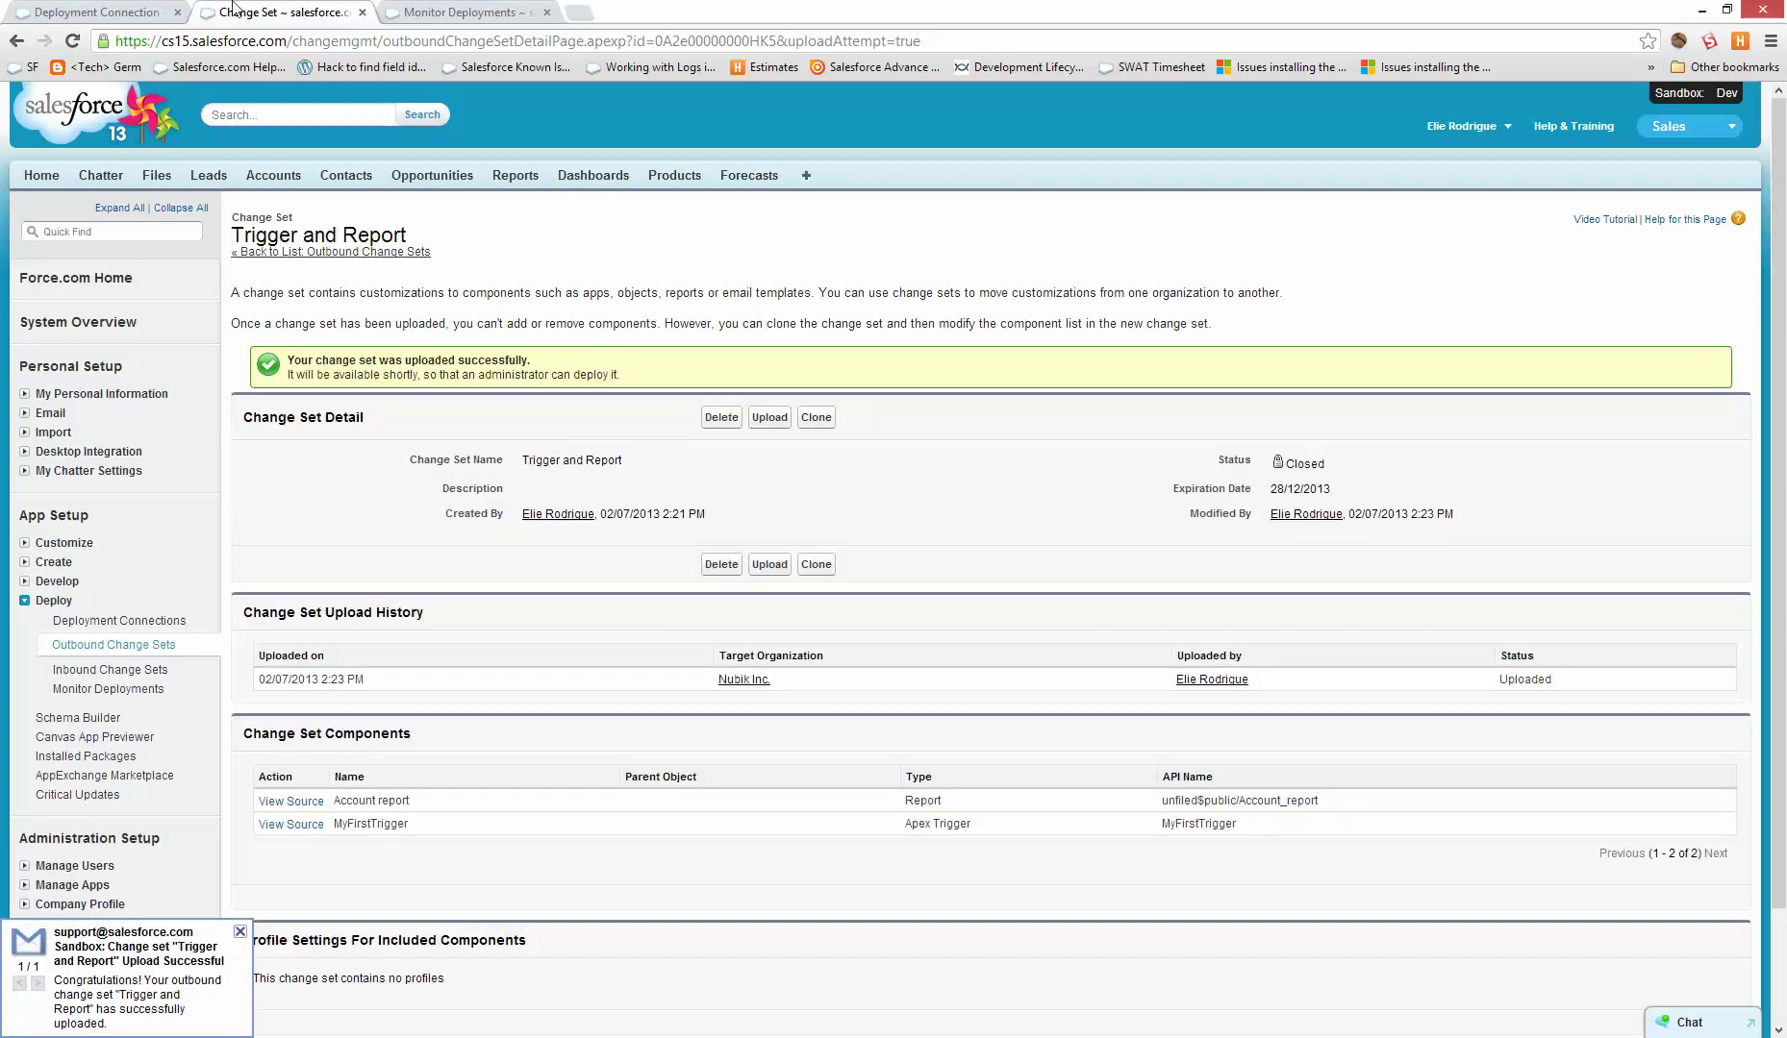
pyautogui.hotkey('ctrl', 'shift', 'Tab')
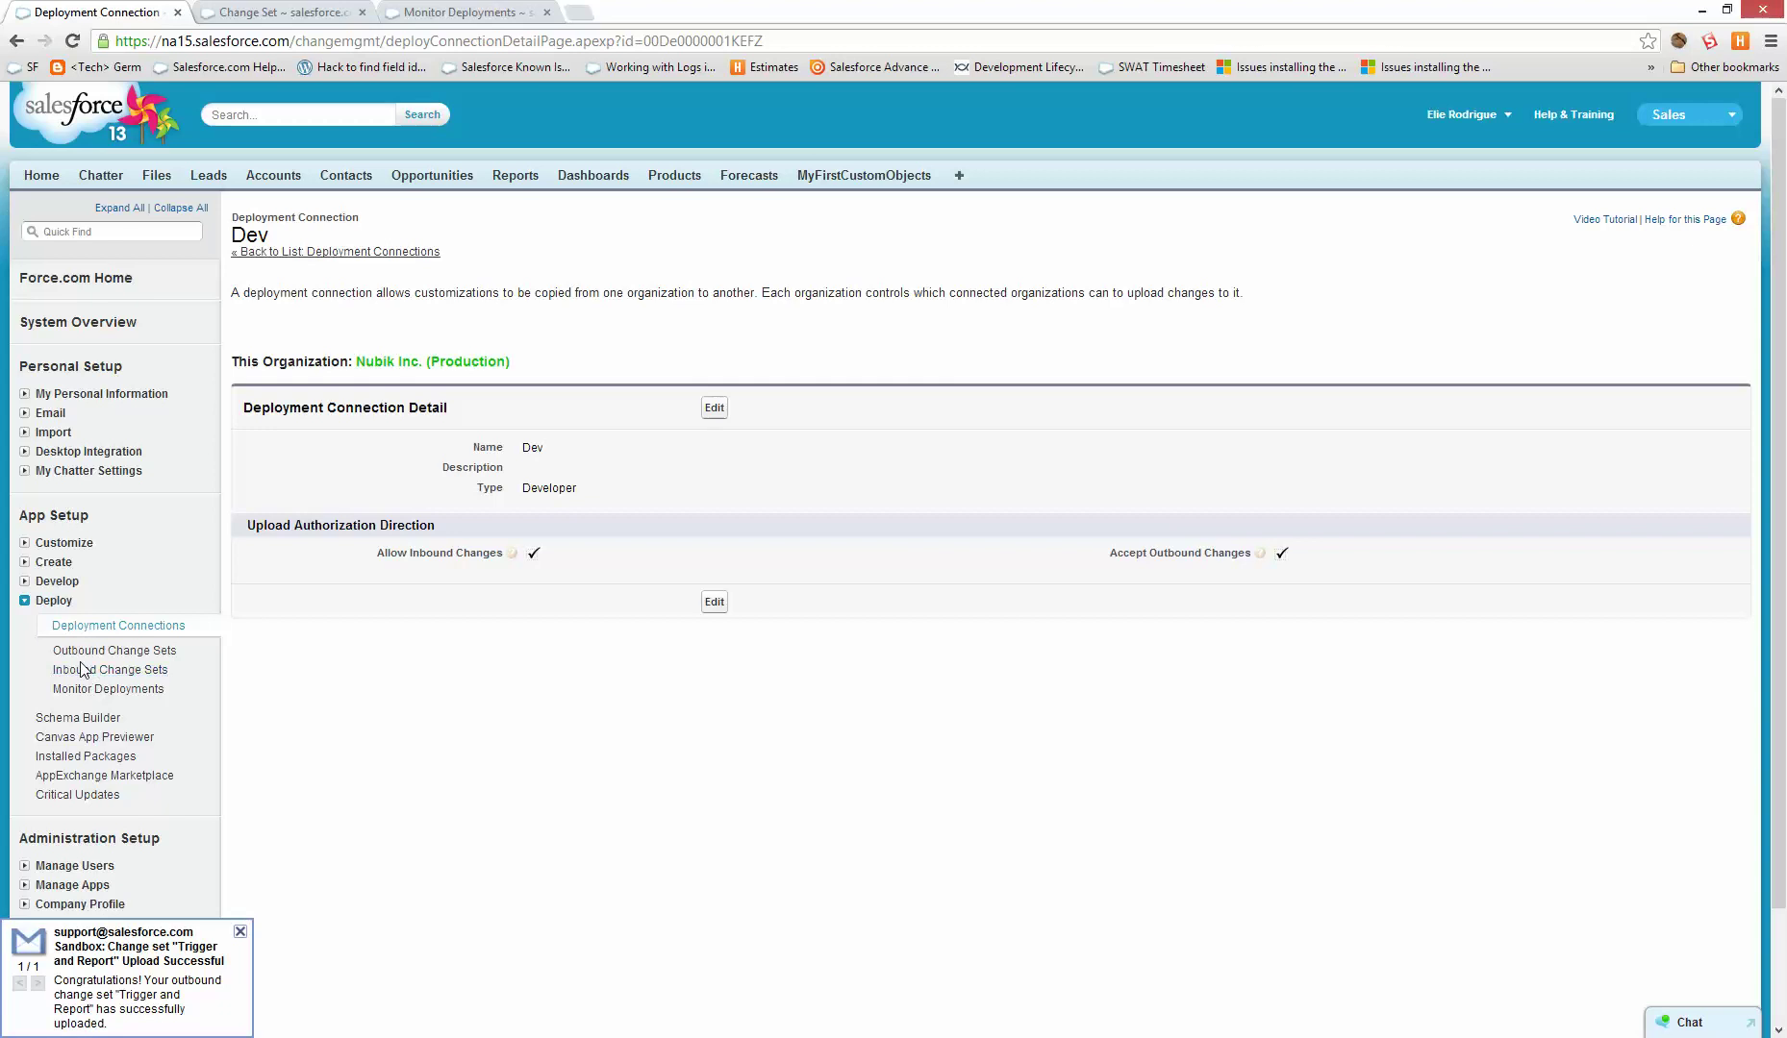
pyautogui.click(81, 670)
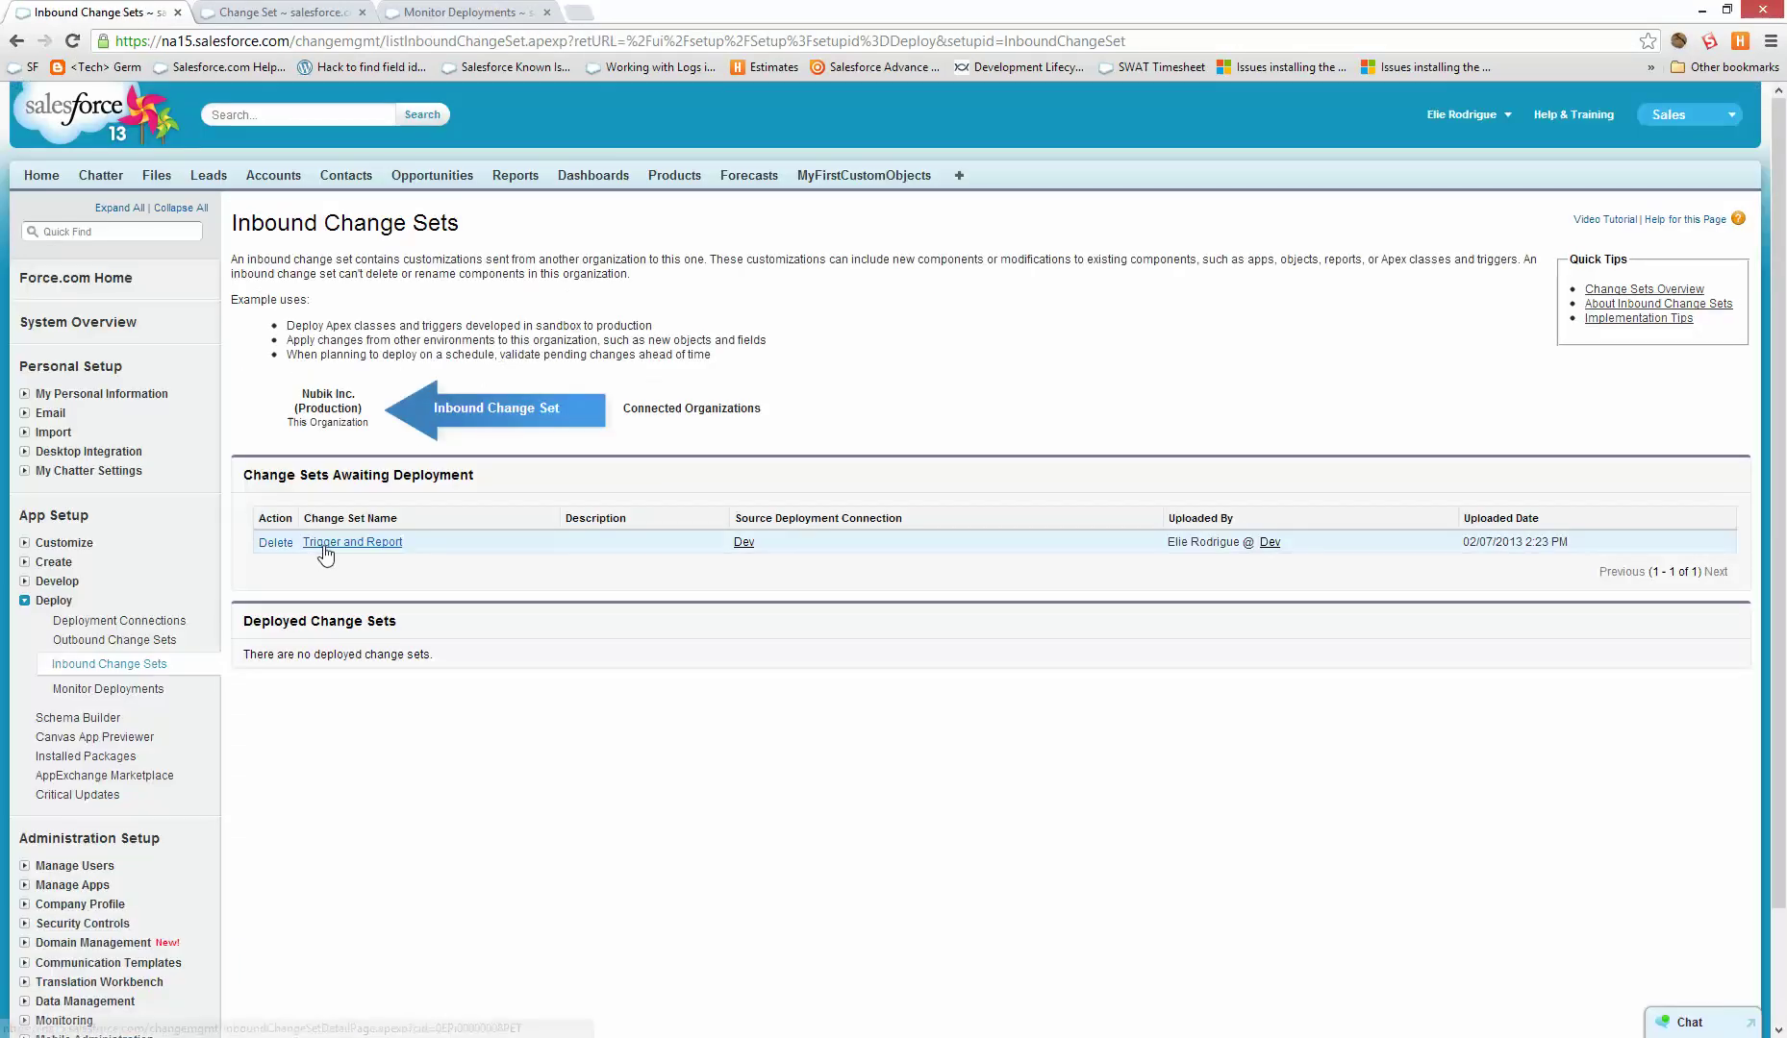
pyautogui.click(324, 544)
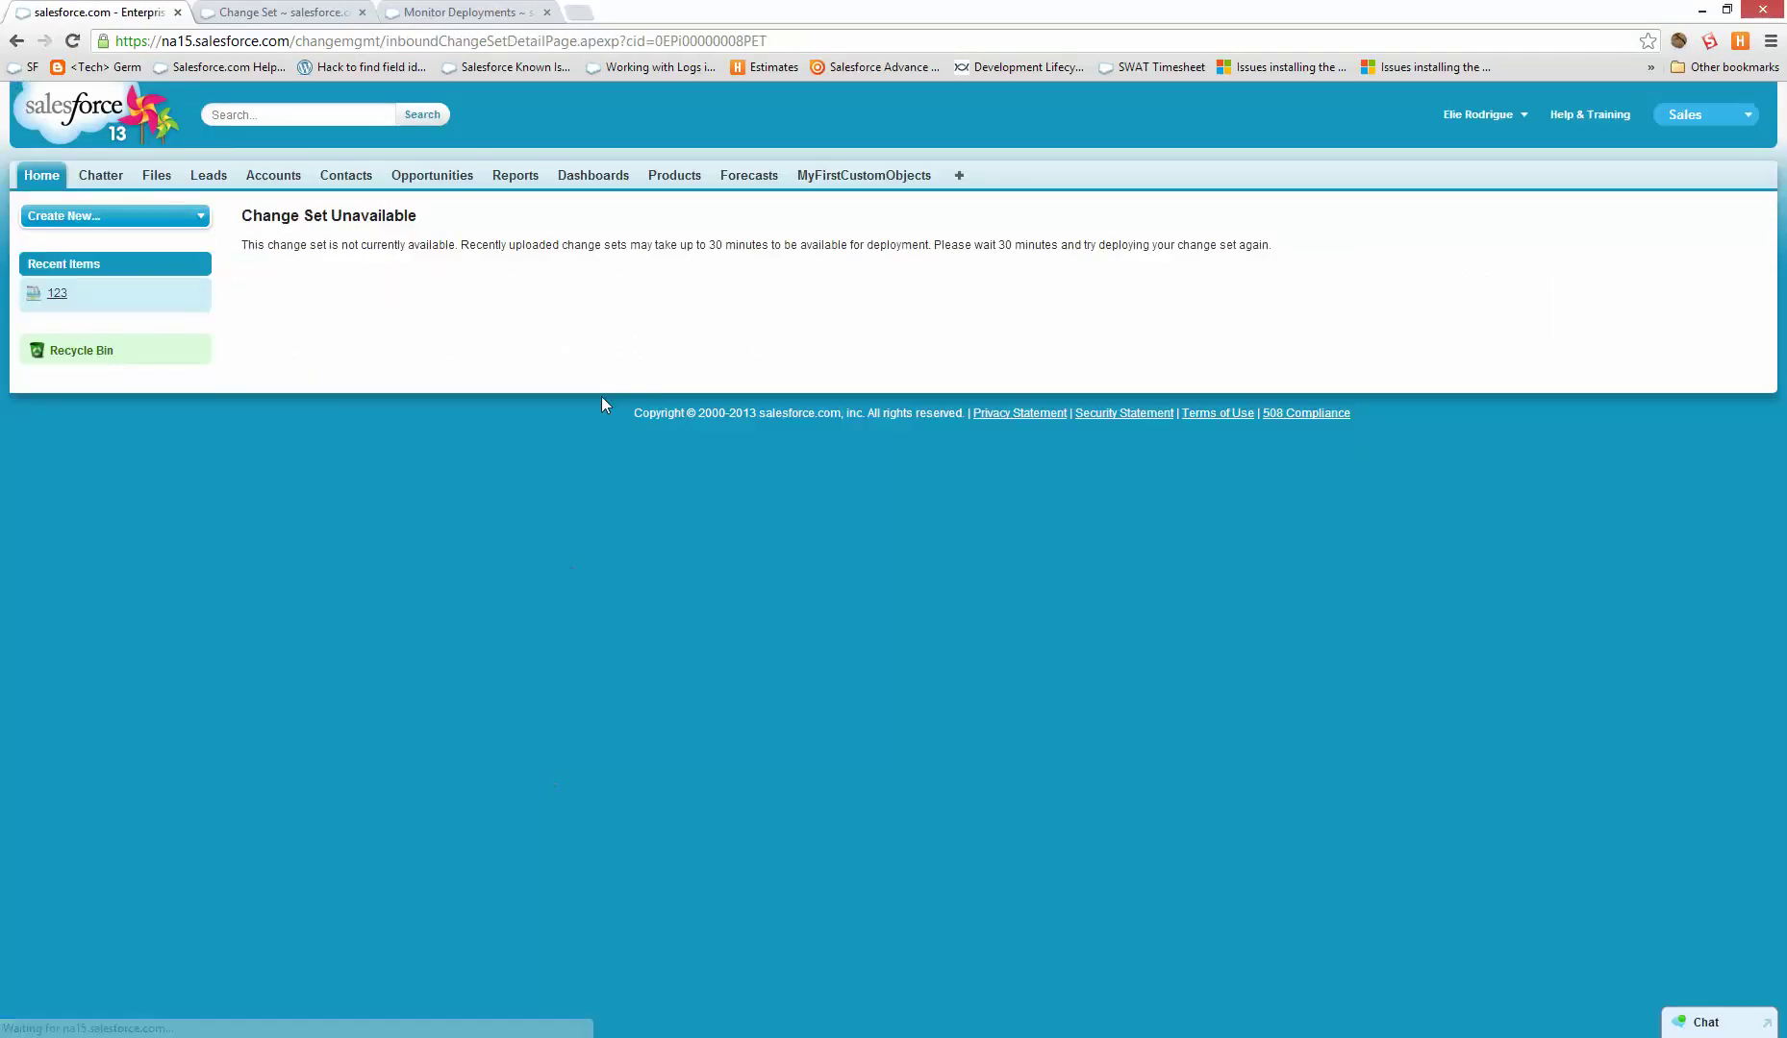
pyautogui.press('F5')
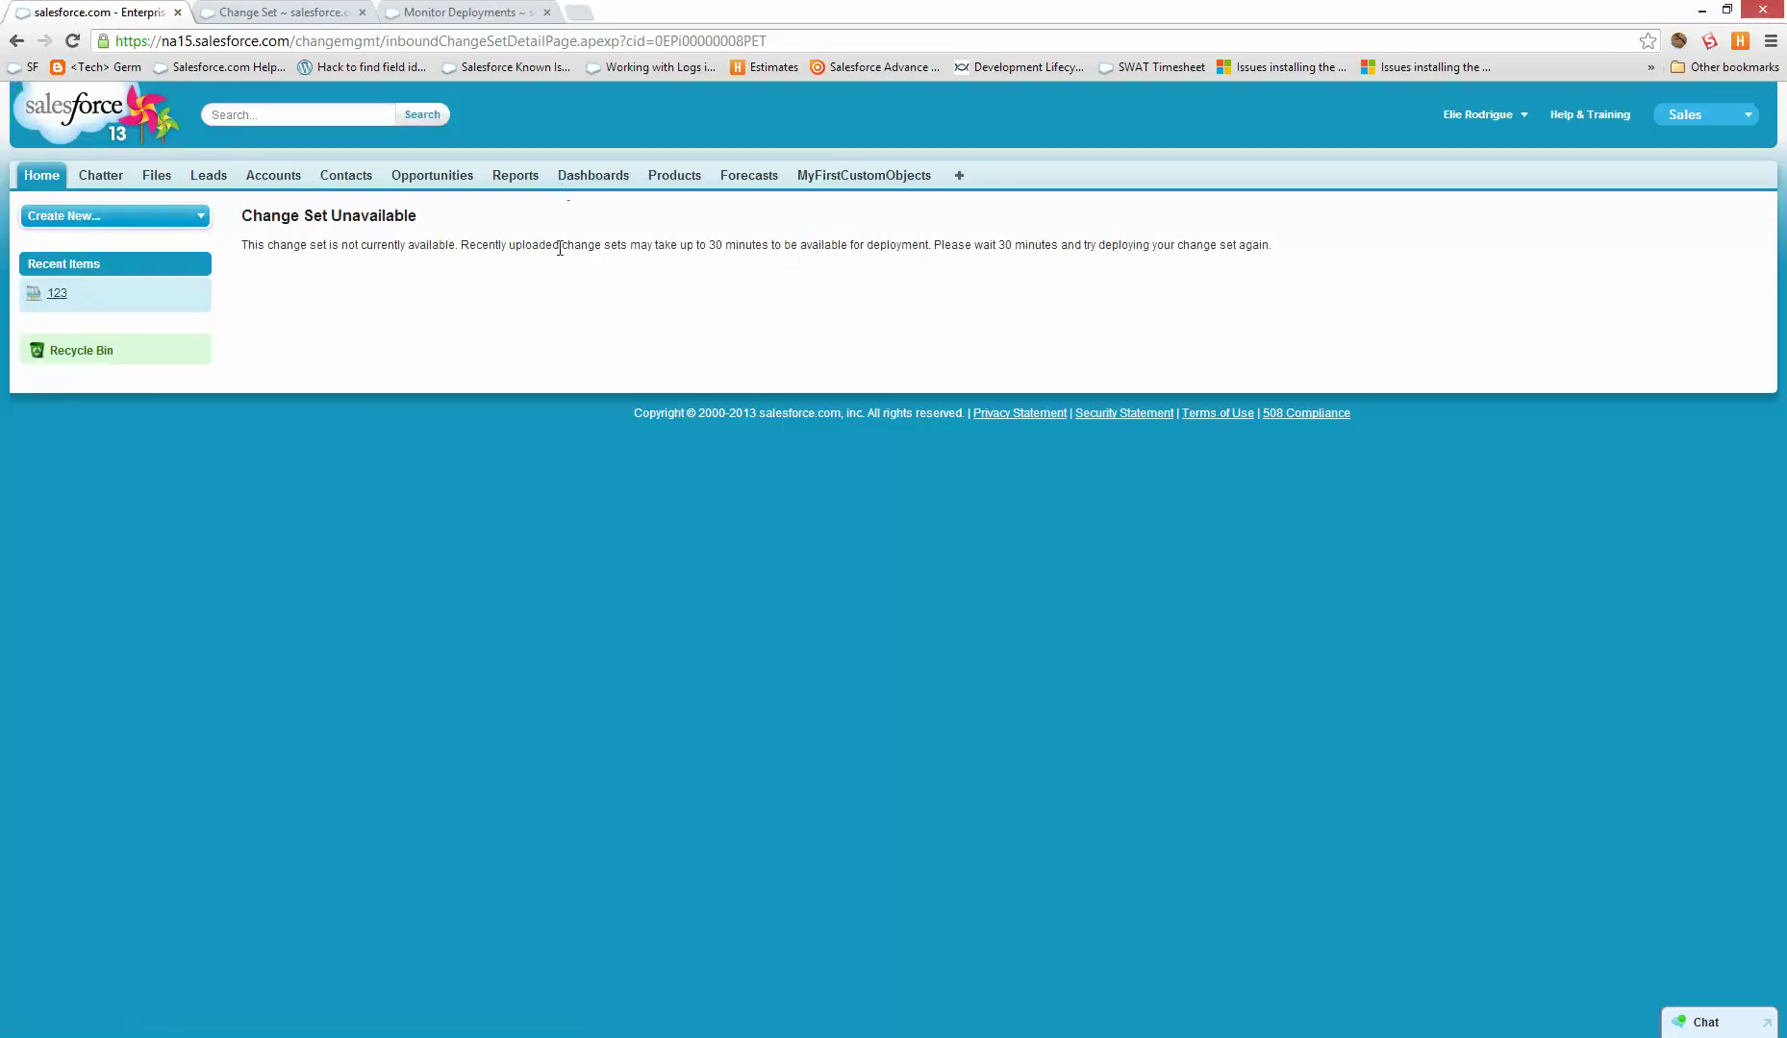
pyautogui.press('F5')
pyautogui.press('F5')
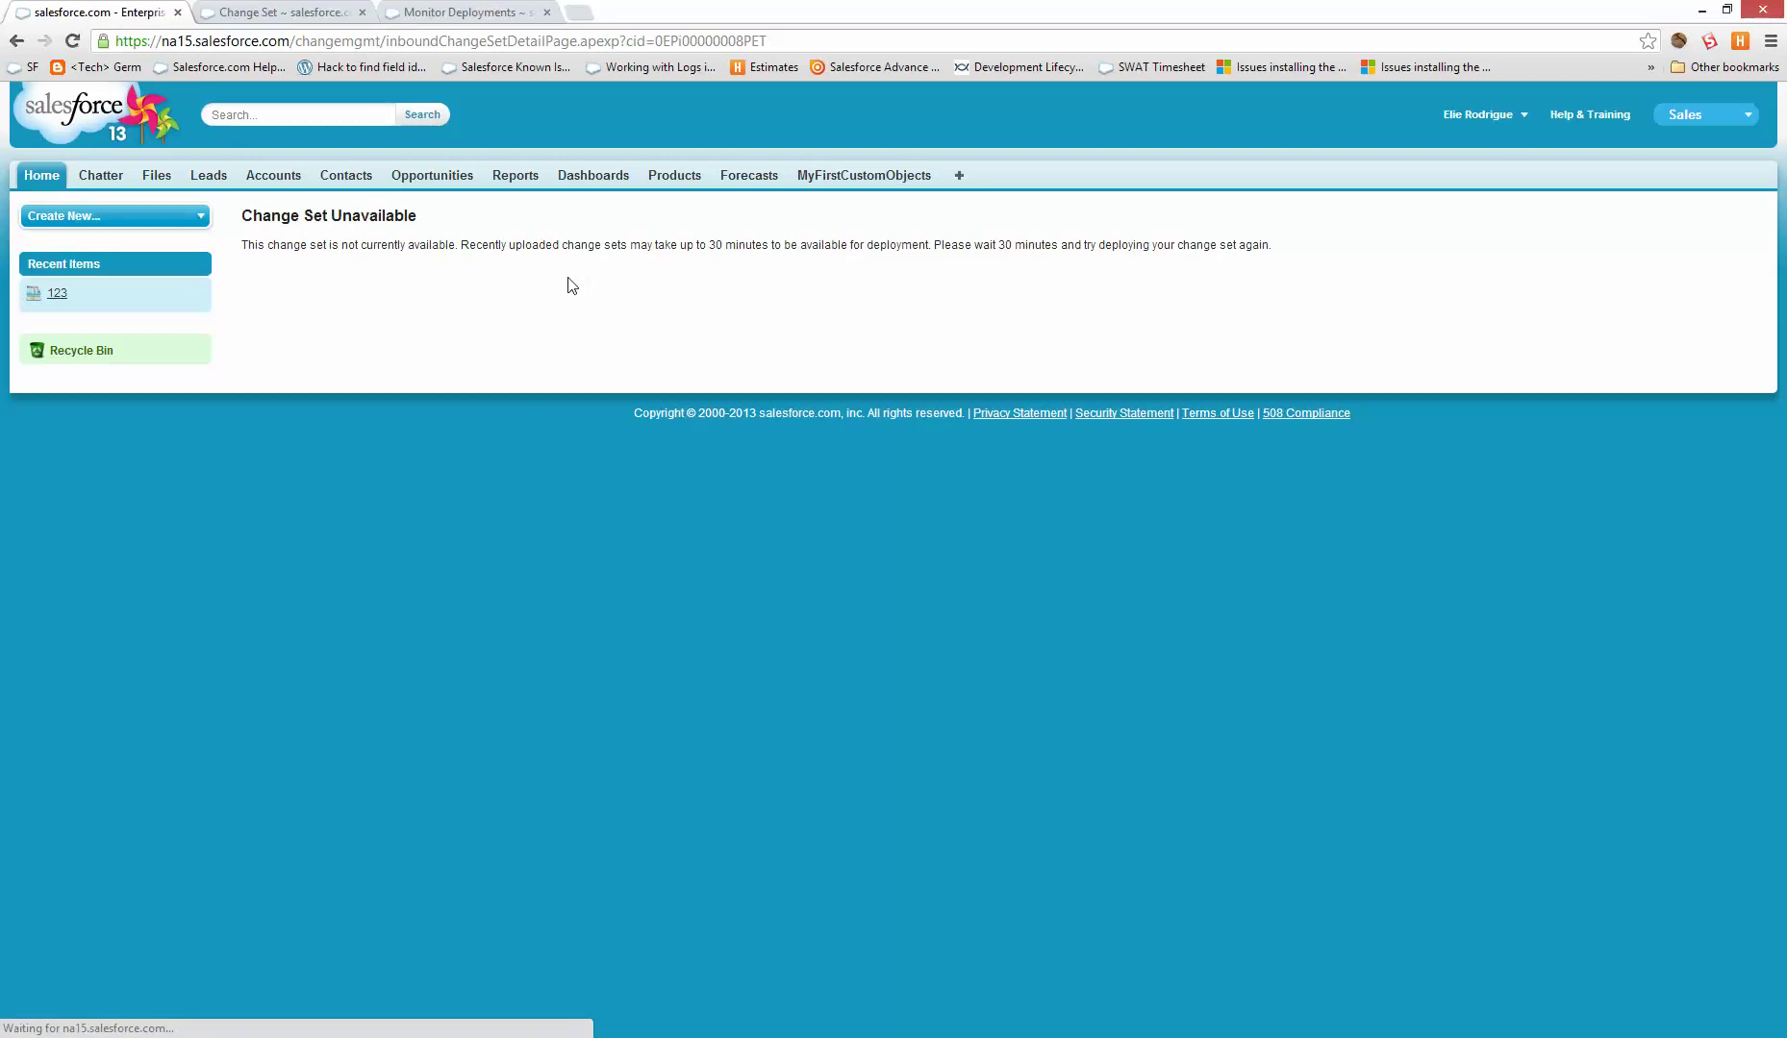
pyautogui.press('F5')
pyautogui.press('F5')
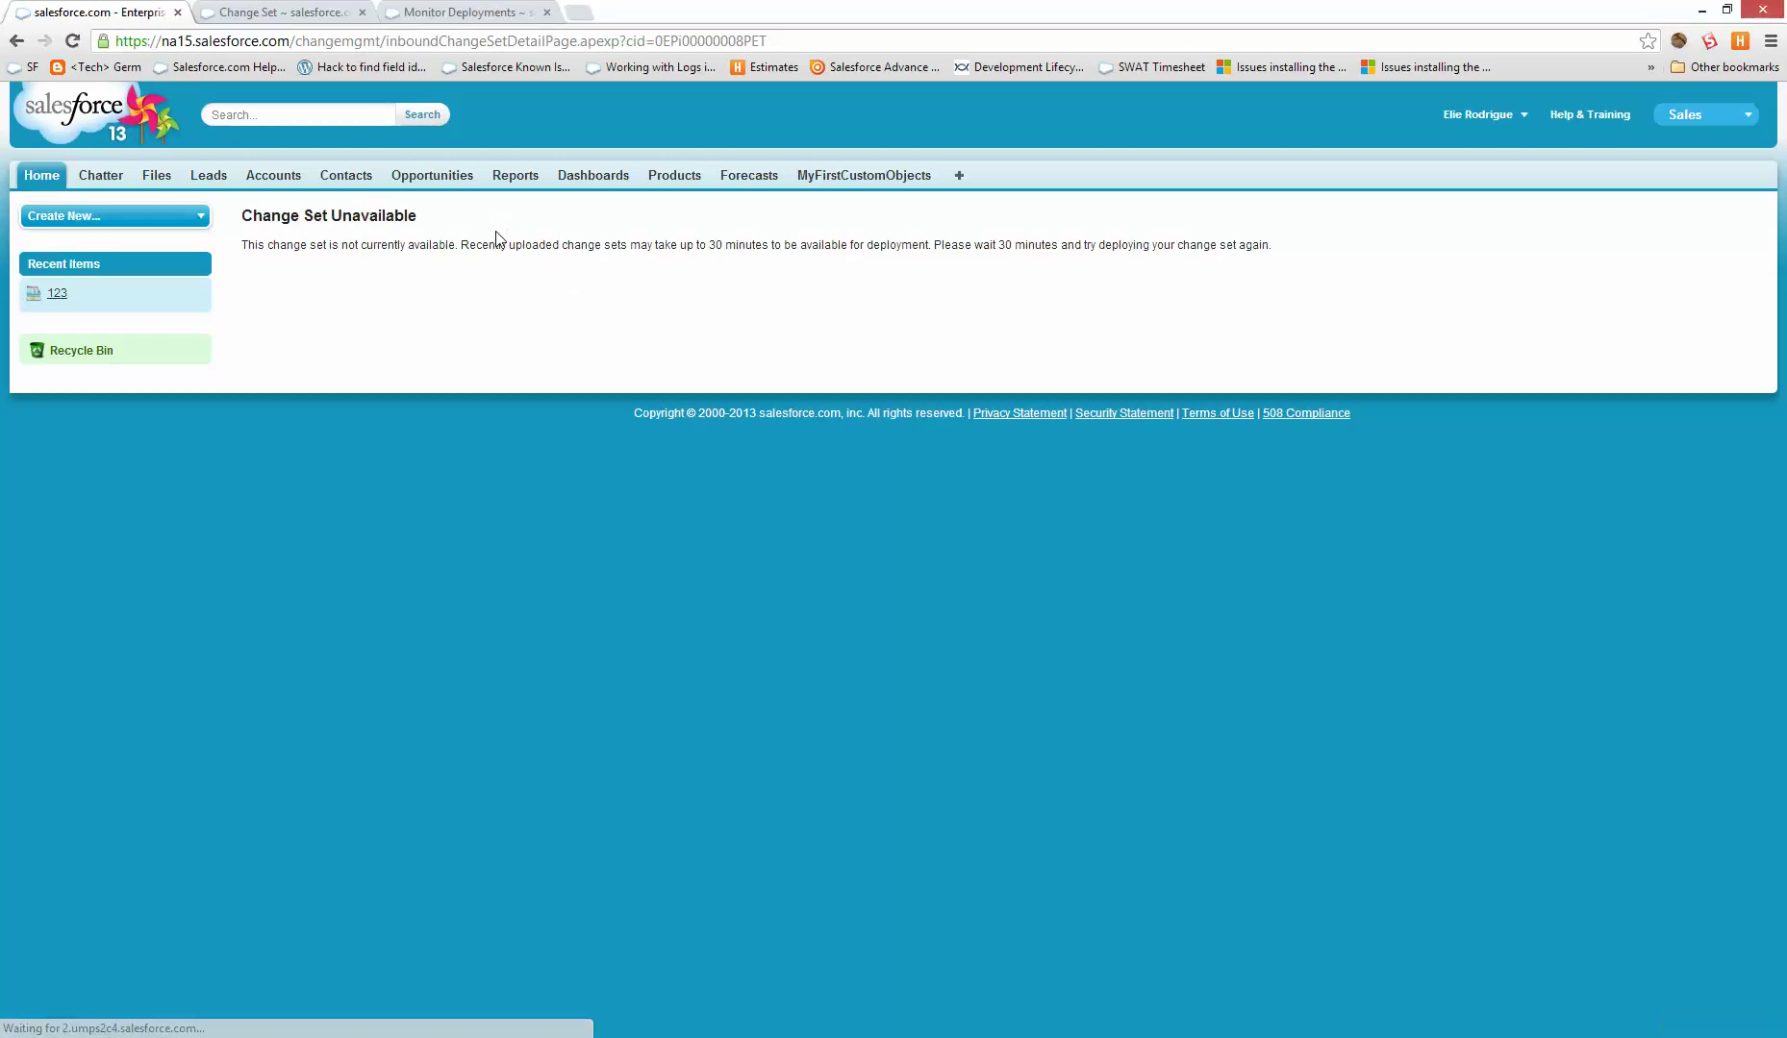
pyautogui.click(272, 10)
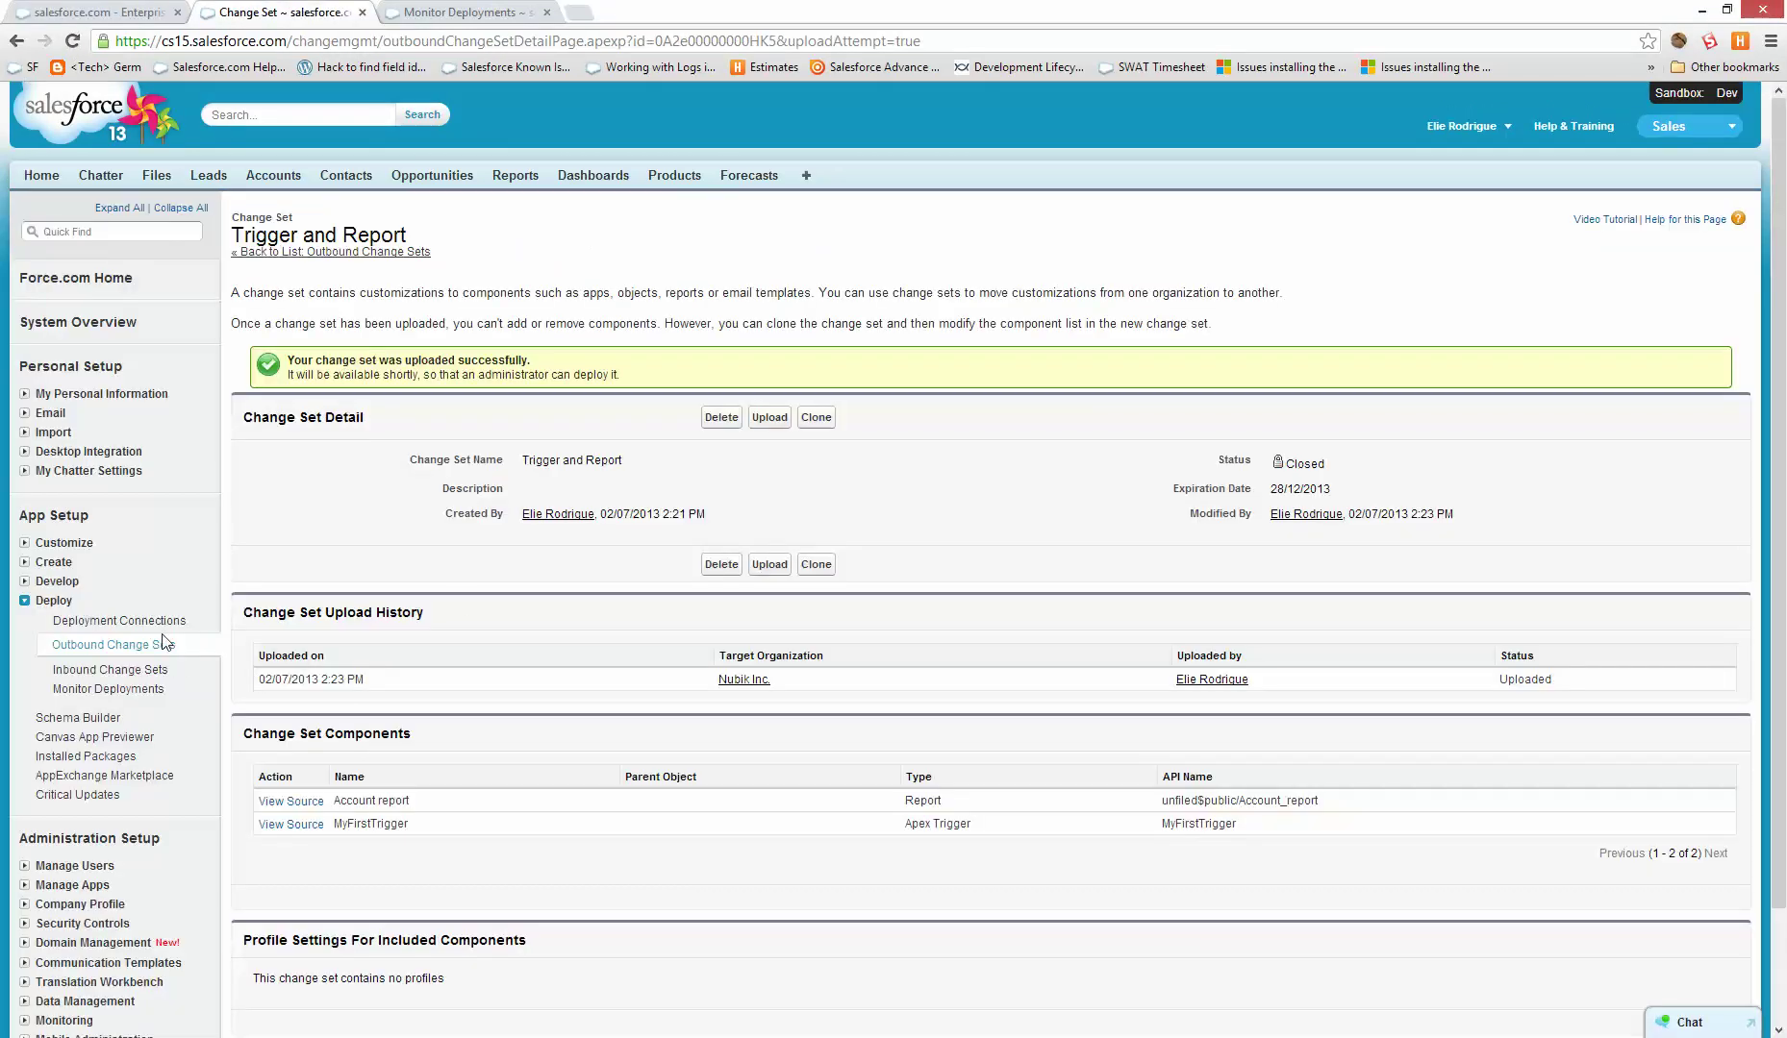
# - In Apex Test Execution, select all test classes, then cancel without running them
pyautogui.click(55, 581)
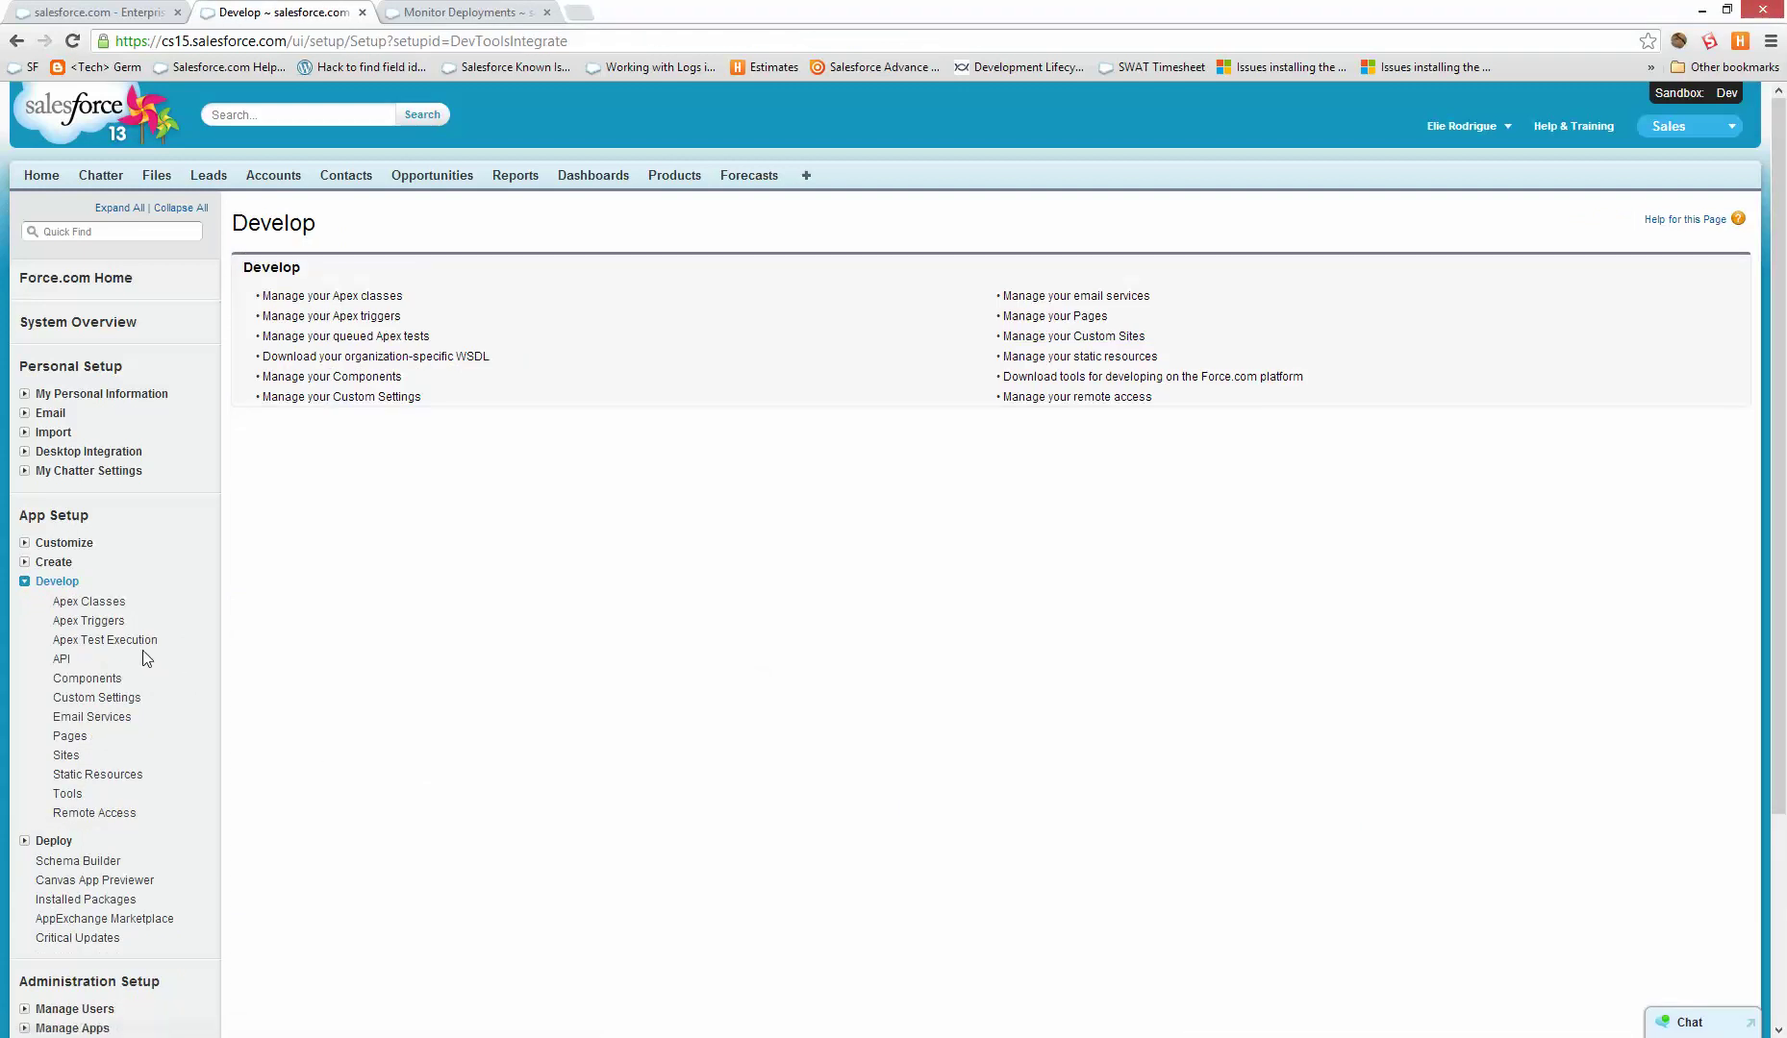
pyautogui.click(88, 601)
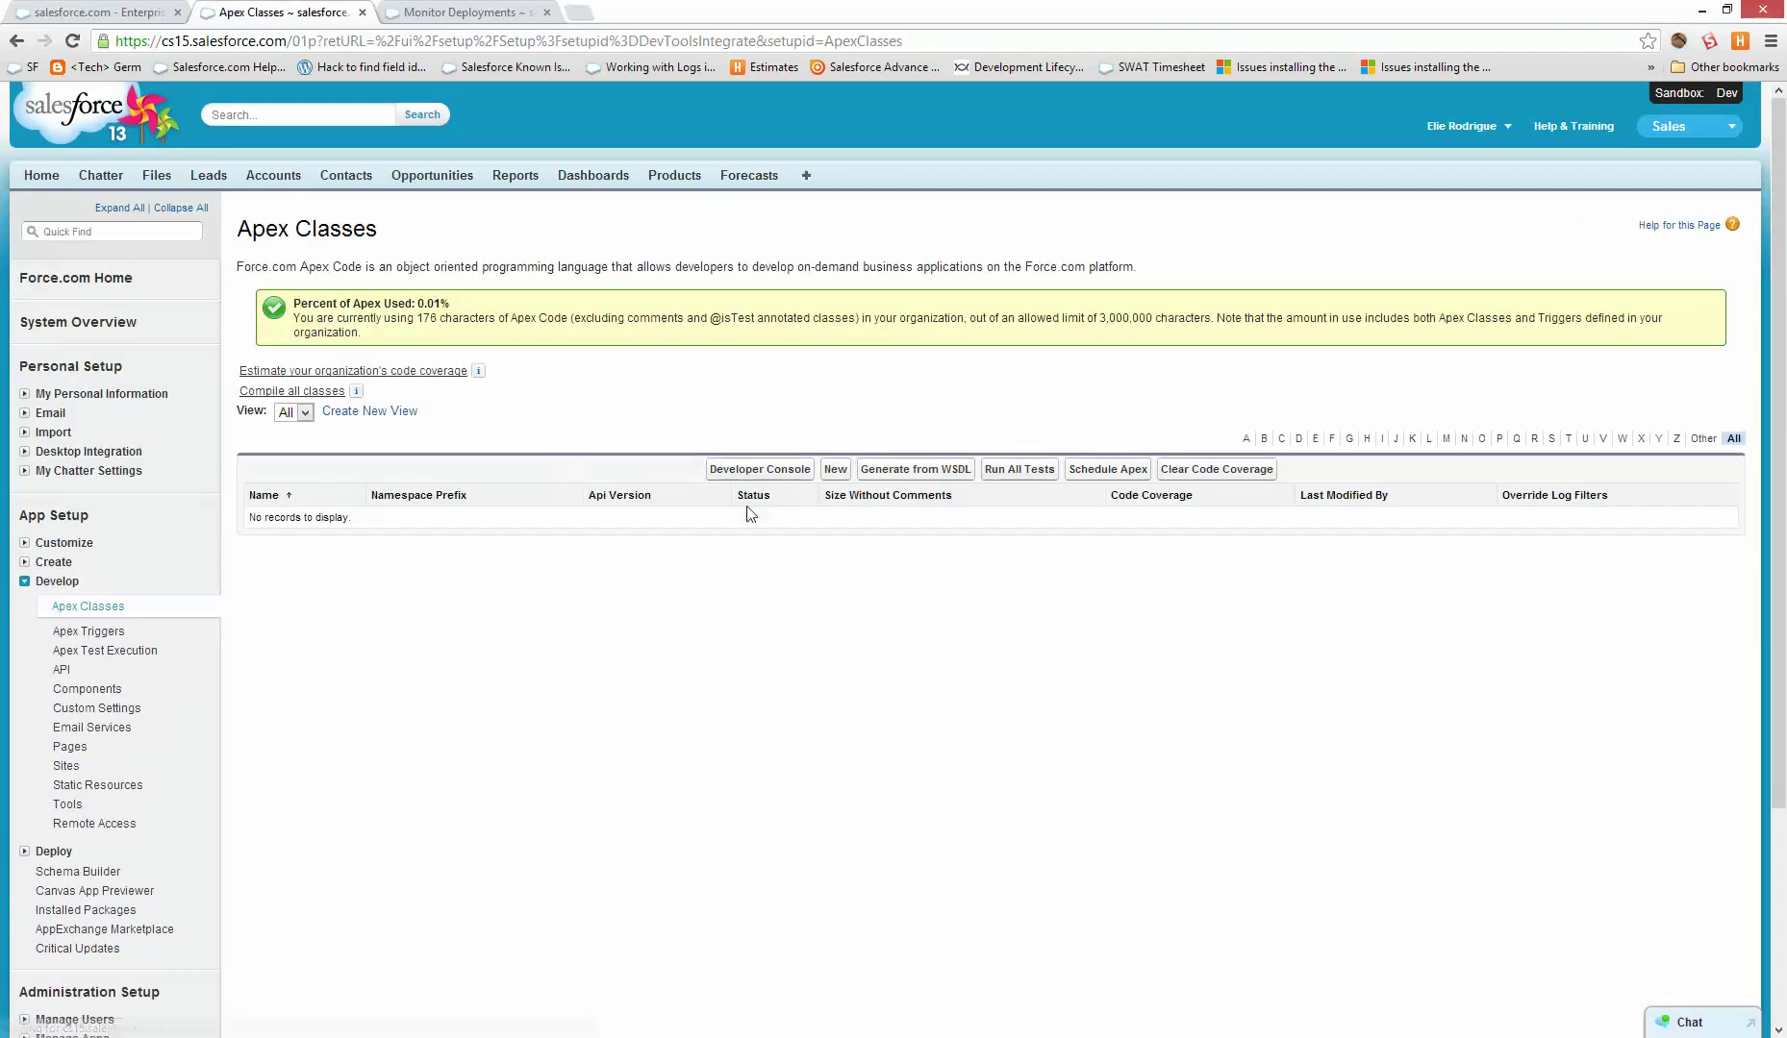
pyautogui.click(1019, 469)
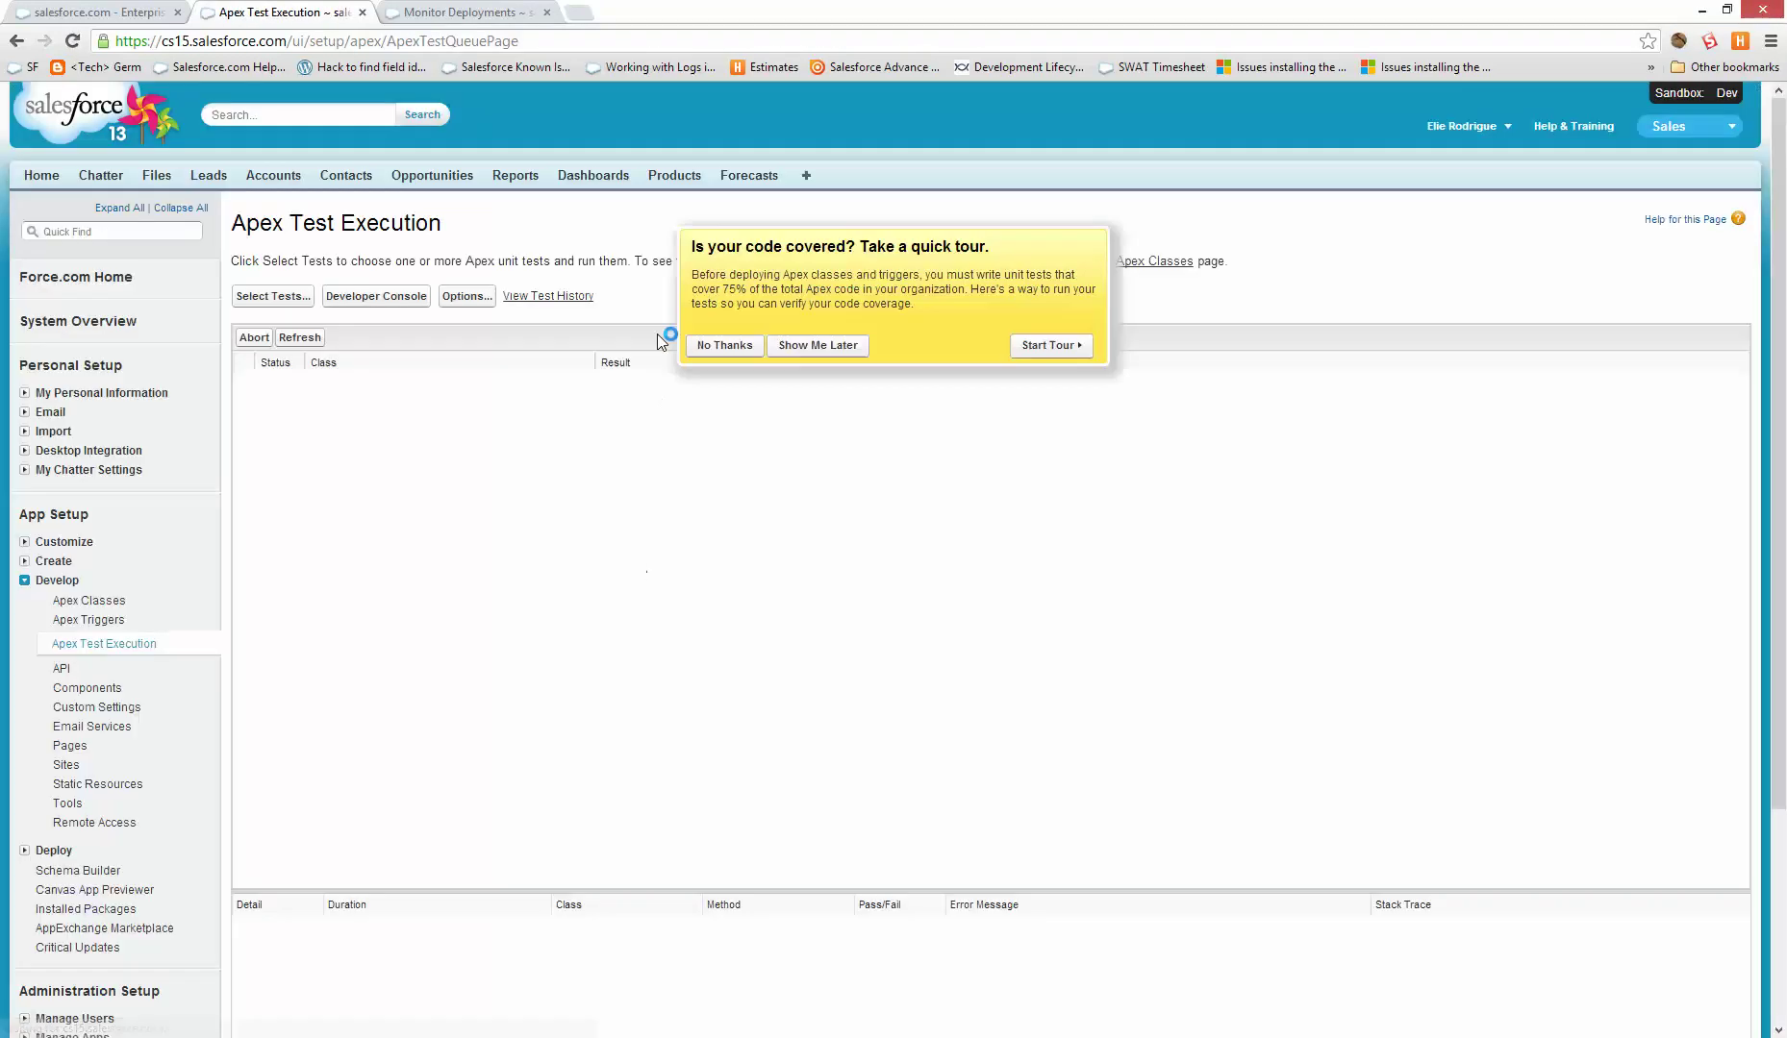
pyautogui.click(707, 346)
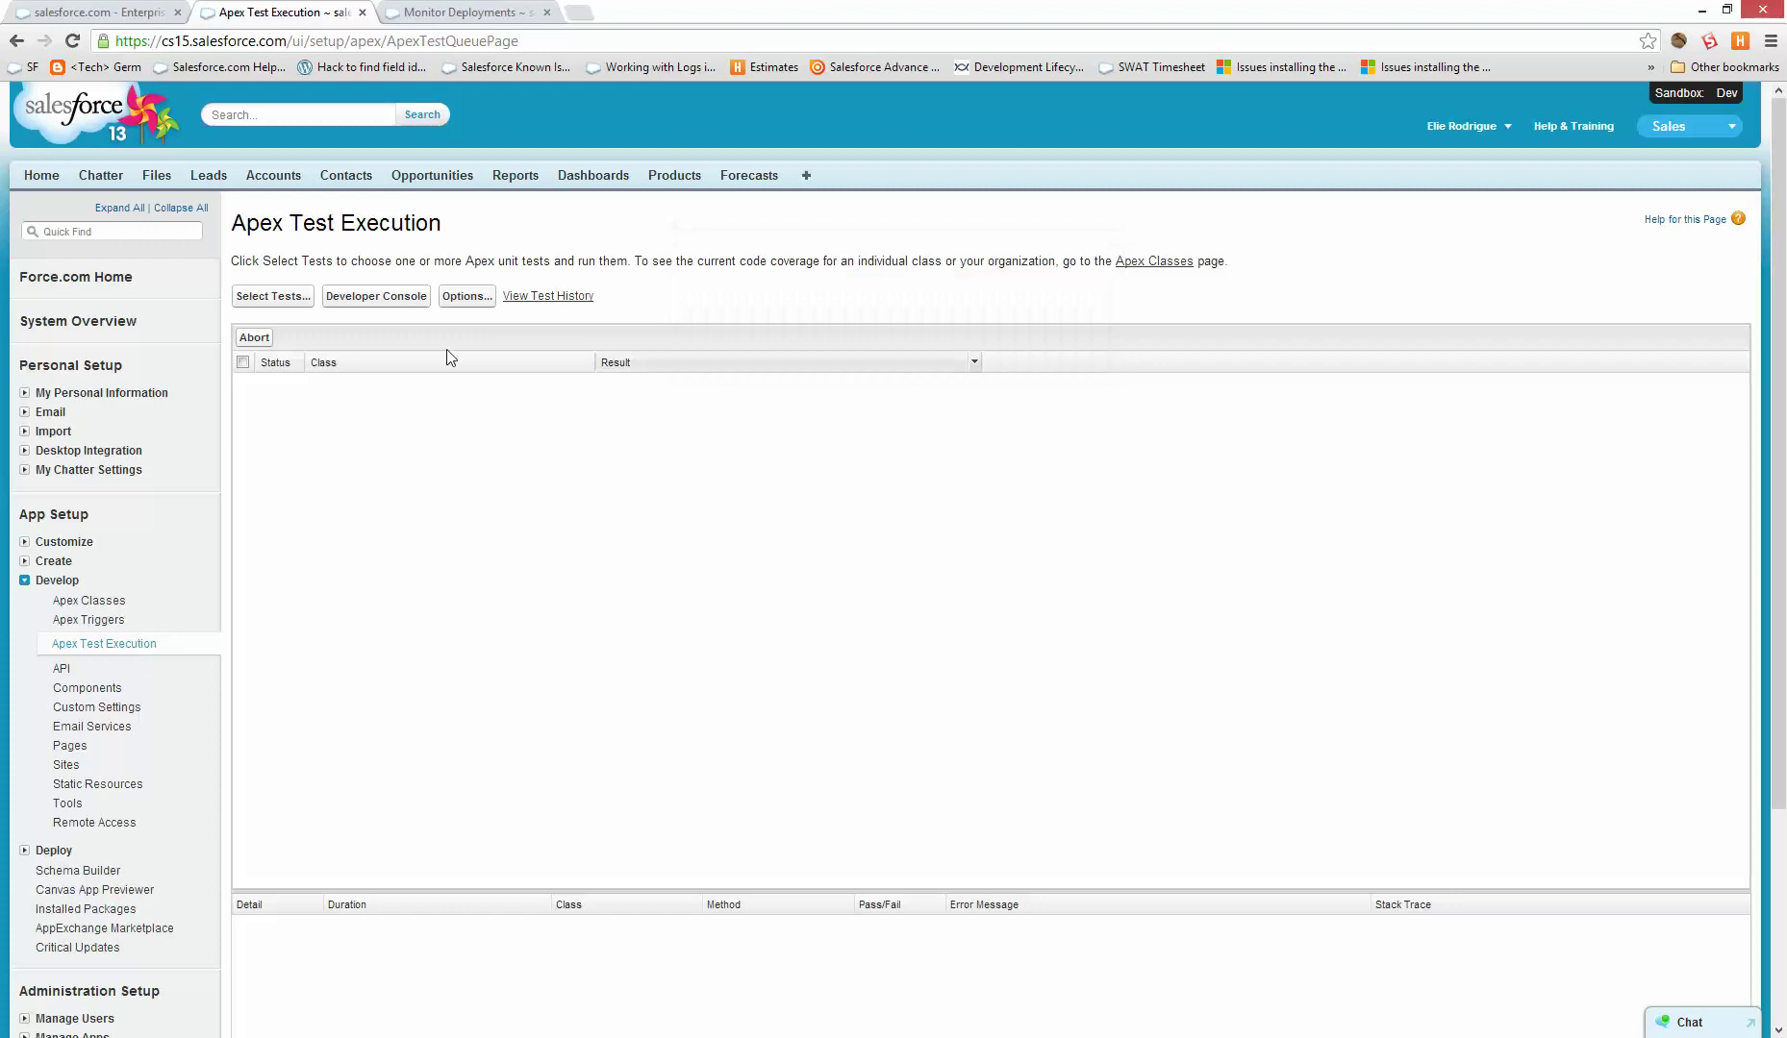
pyautogui.click(265, 304)
pyautogui.click(756, 306)
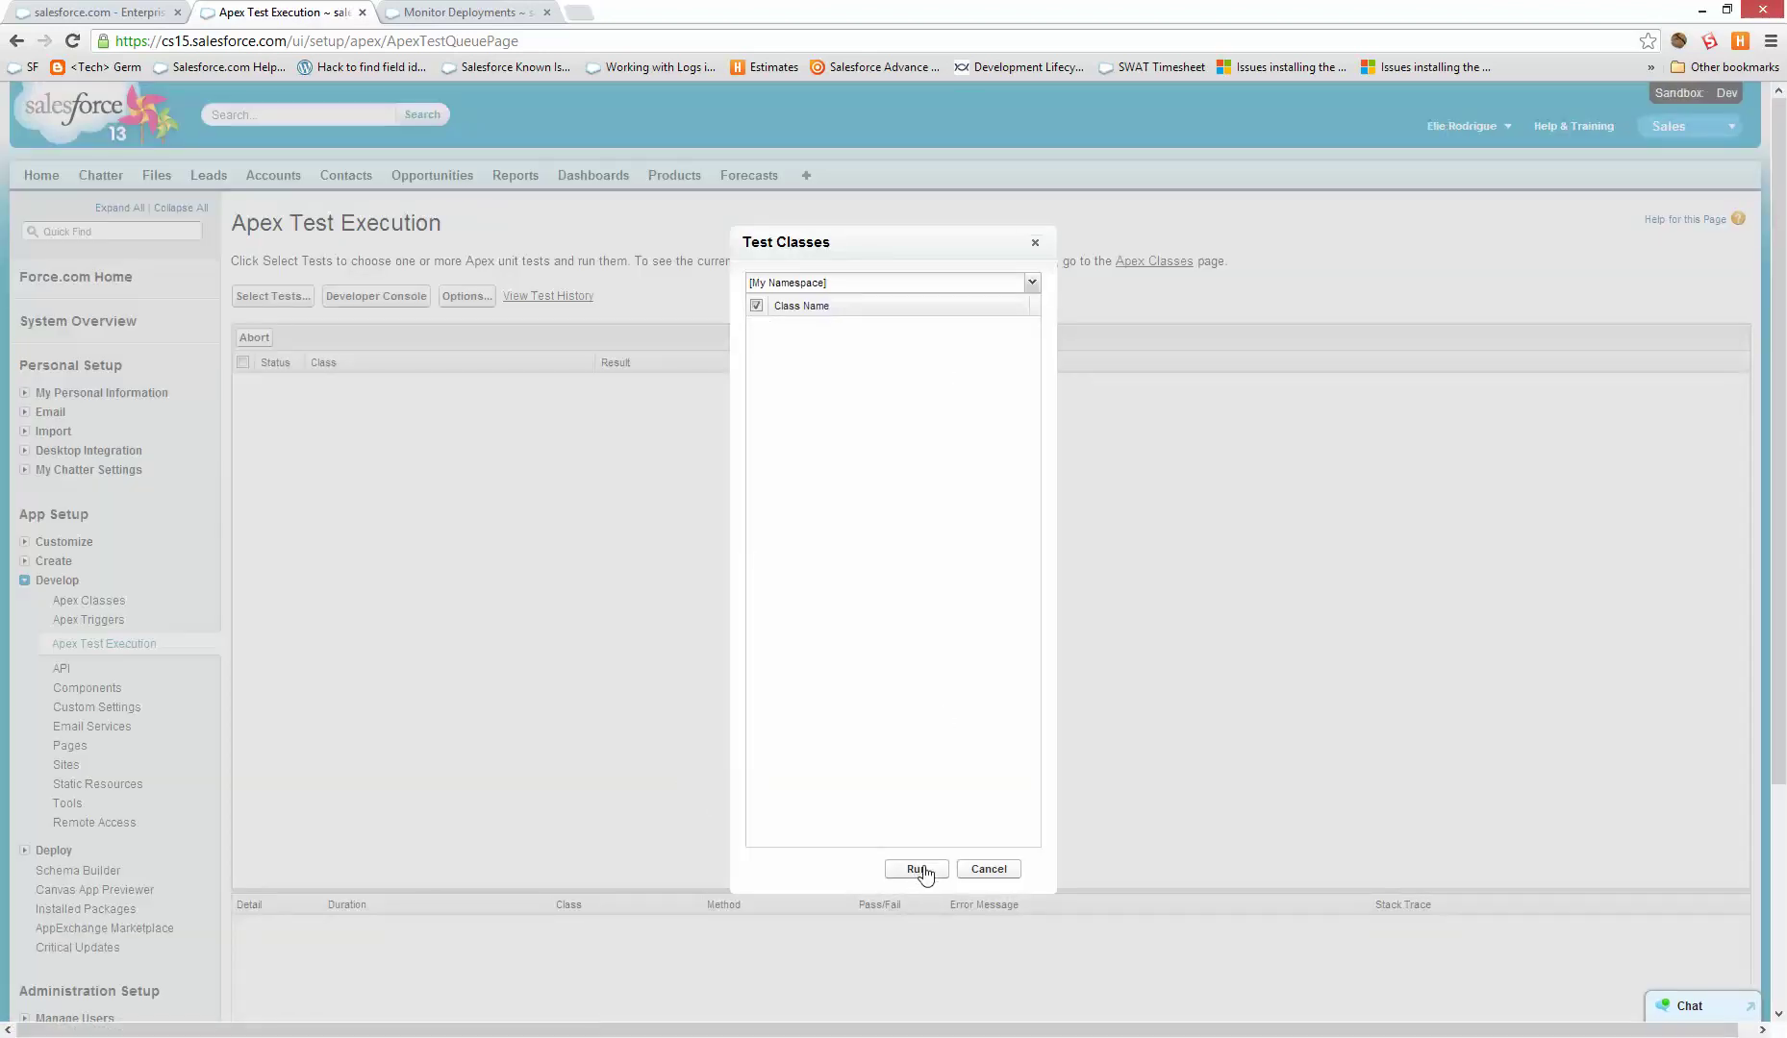
pyautogui.click(981, 871)
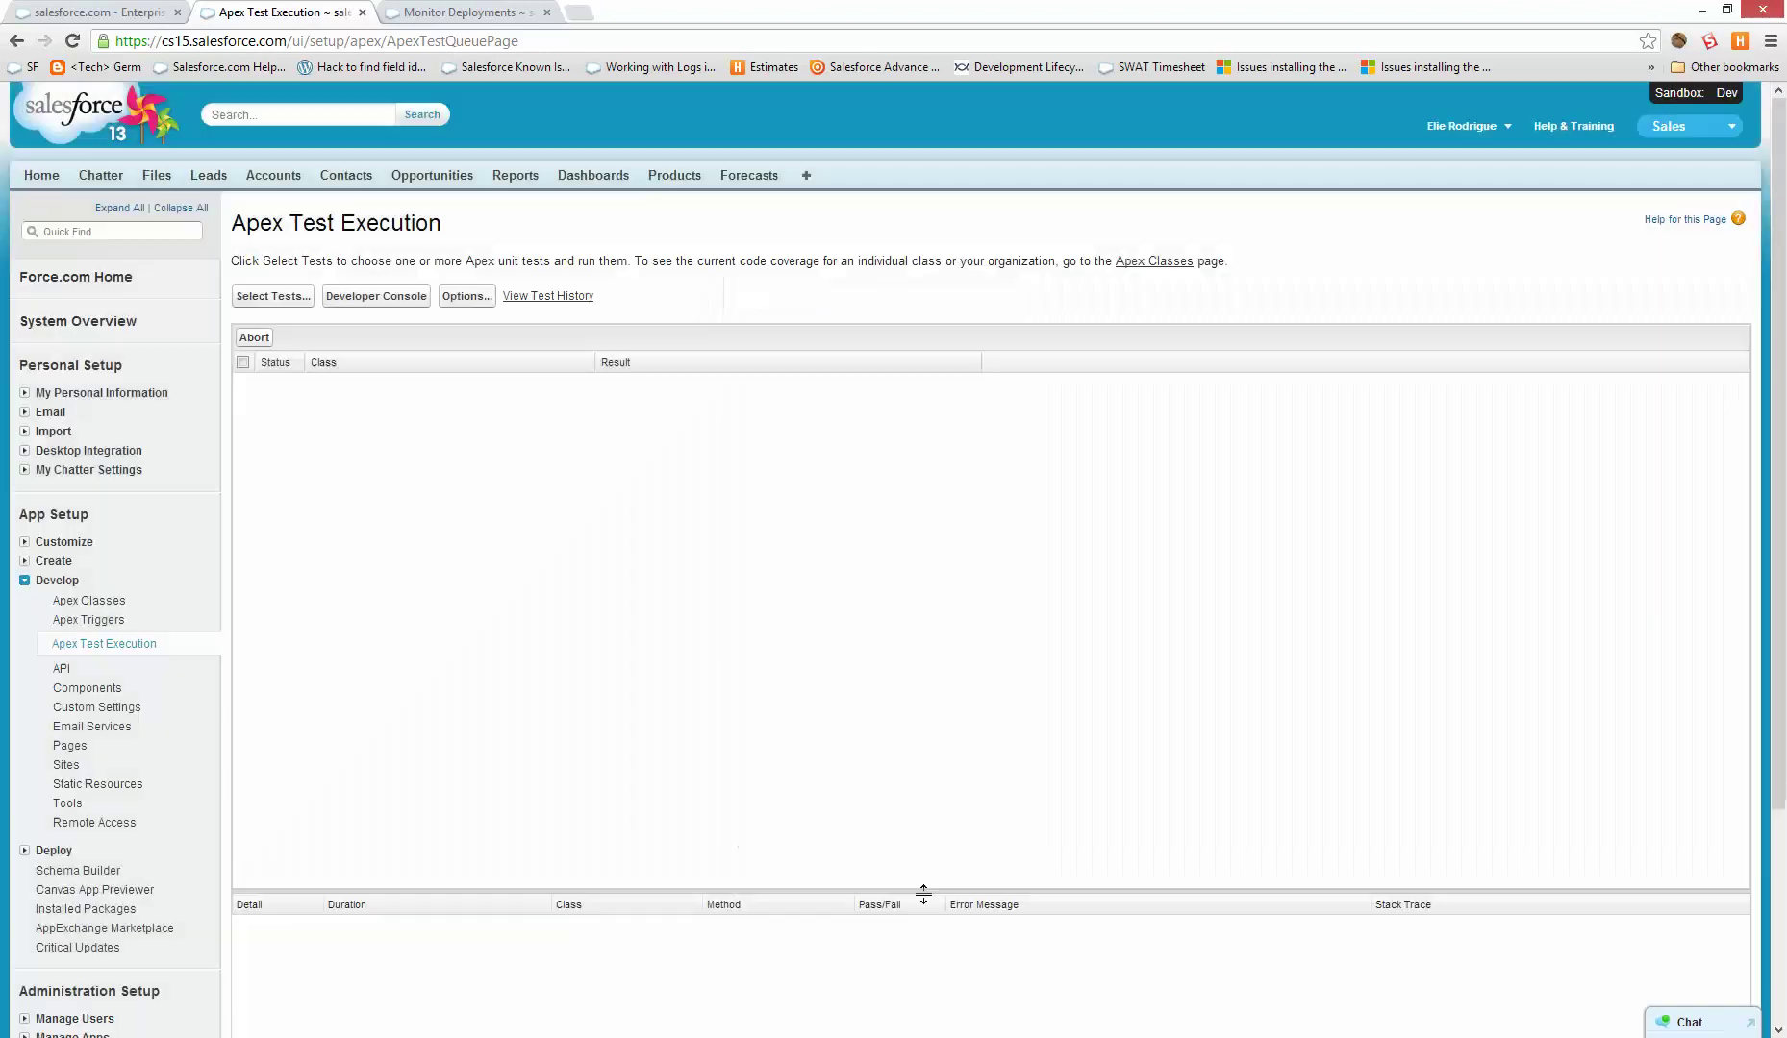
pyautogui.click(116, 643)
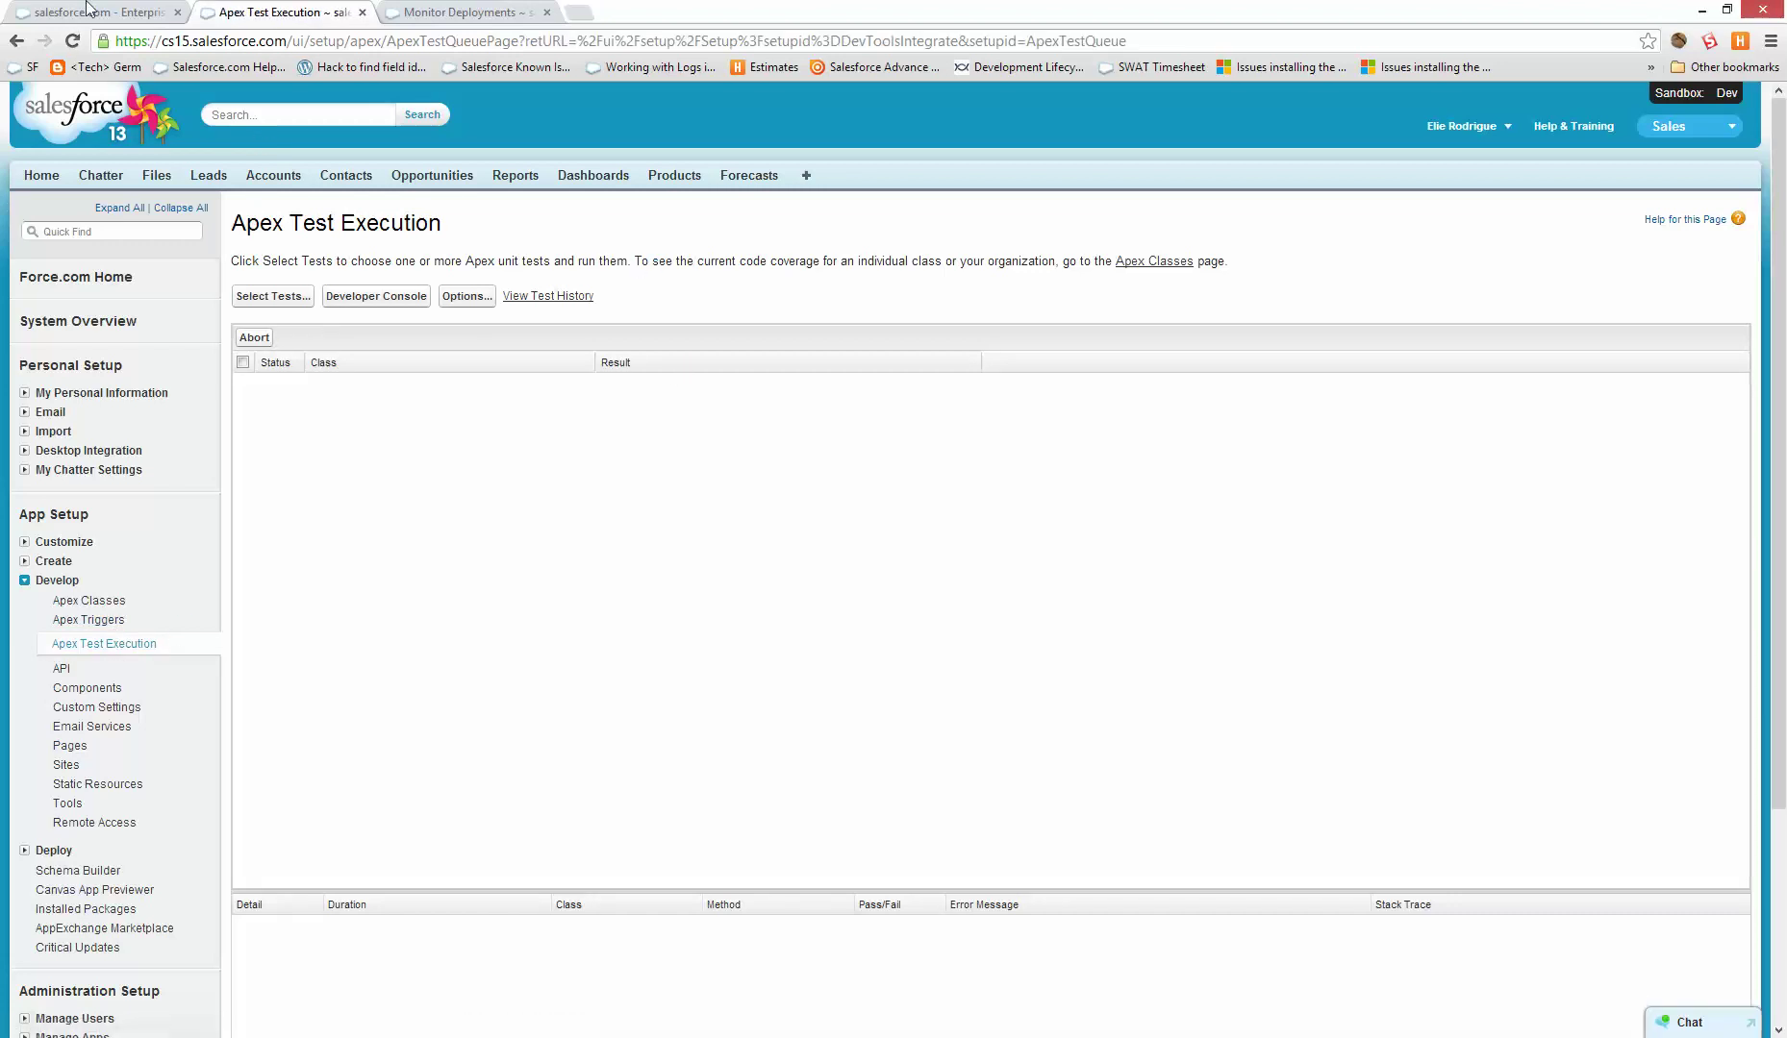
# - Switch to the production org and refresh the Trigger and Report inbound change set page
pyautogui.rightClick(17, 7)
pyautogui.click(19, 12)
pyautogui.press('F5')
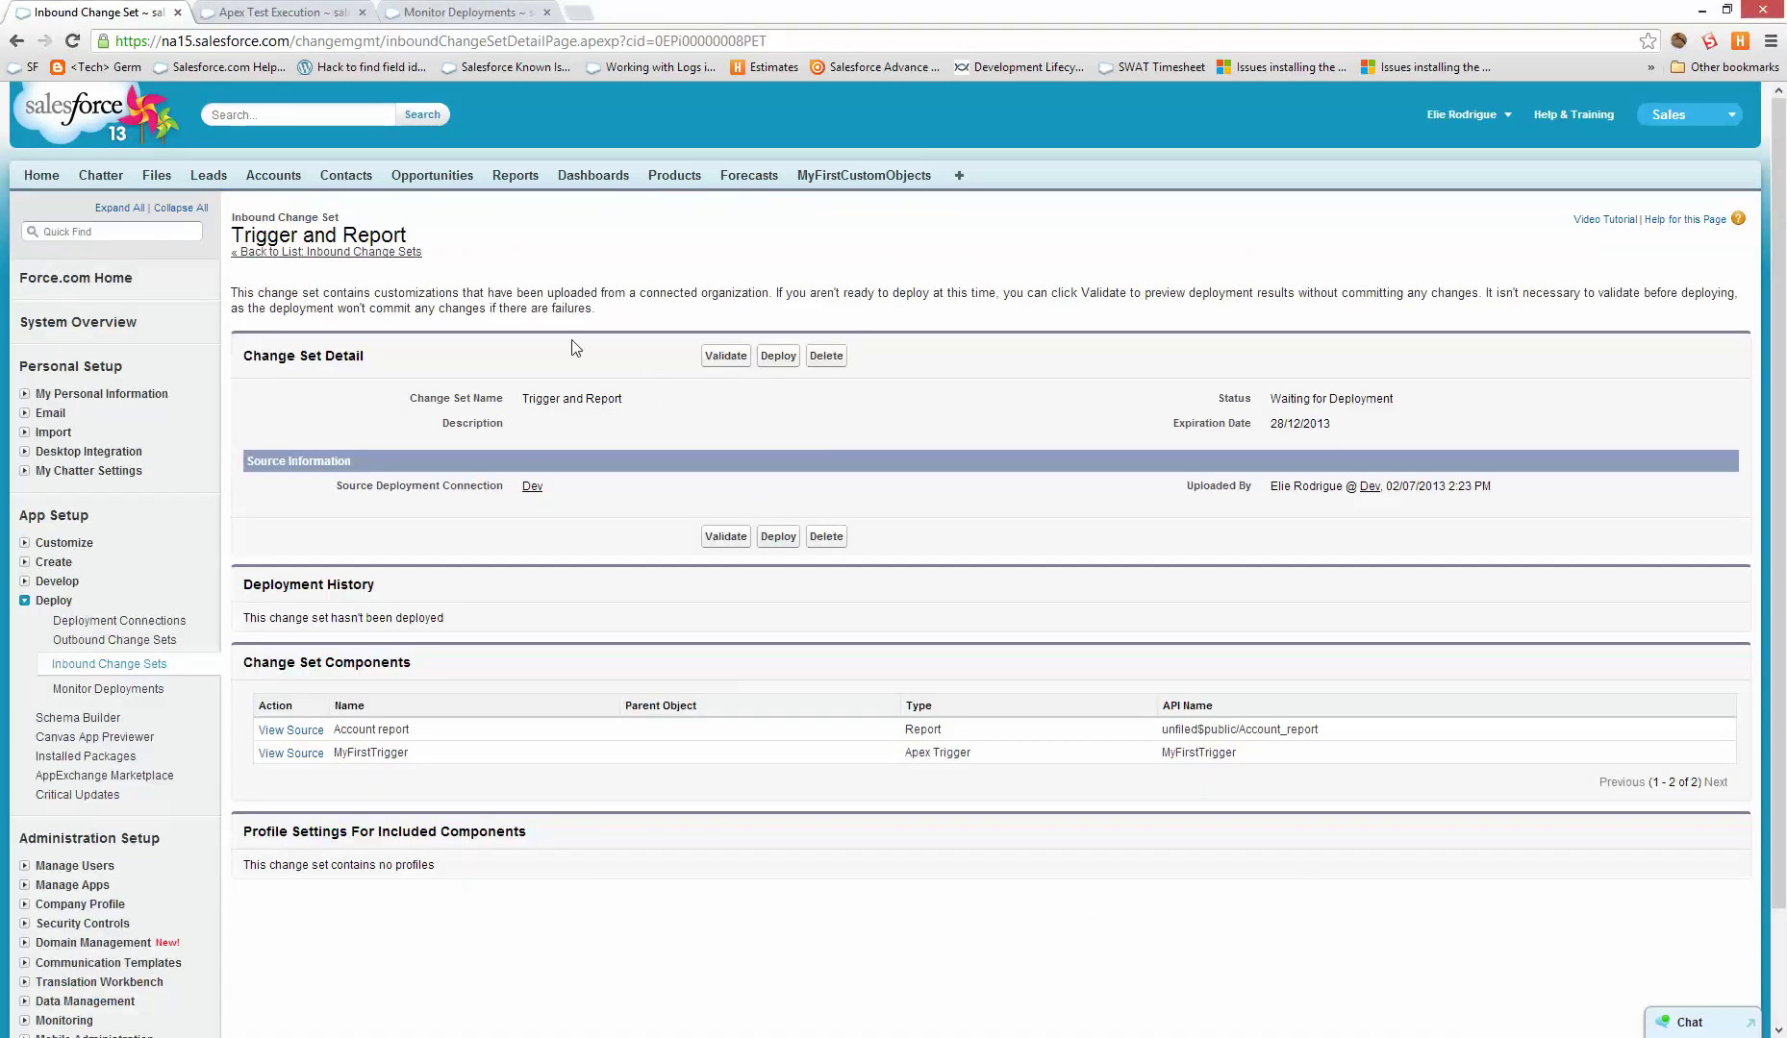
# - Validate the Trigger and Report change set and review the validation results
pyautogui.click(725, 356)
pyautogui.click(858, 426)
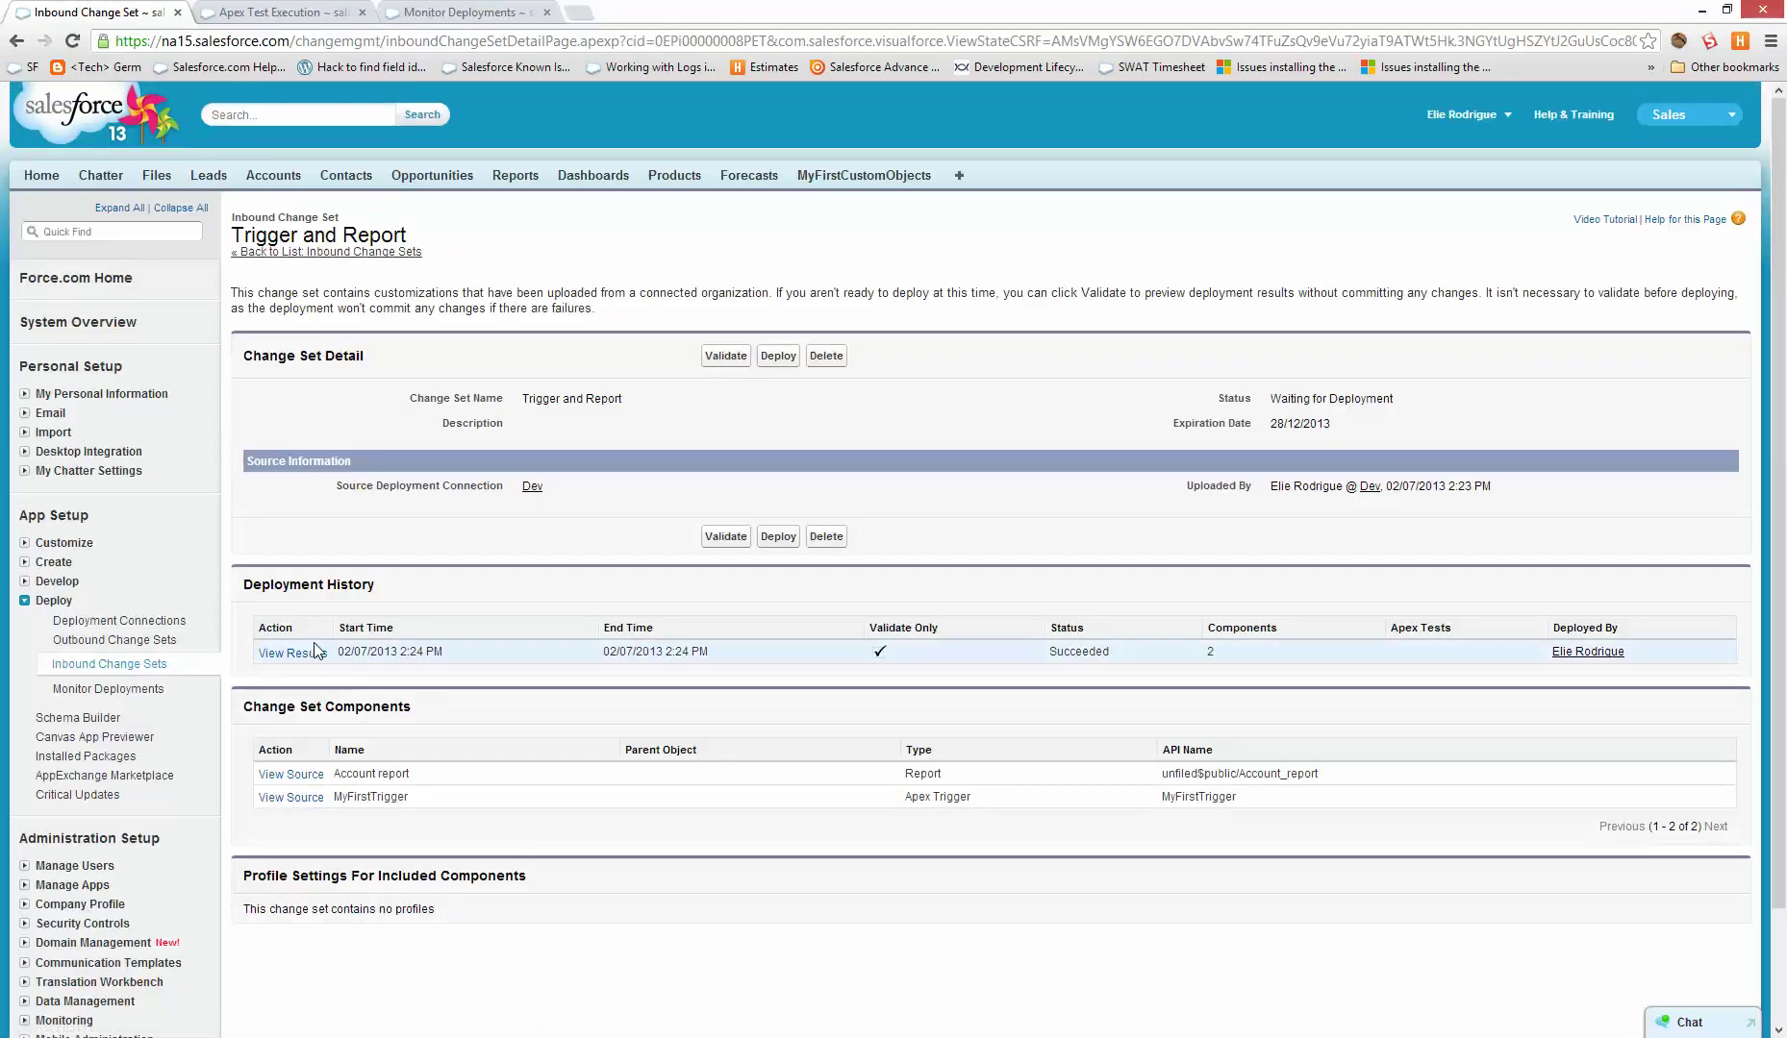
pyautogui.click(298, 654)
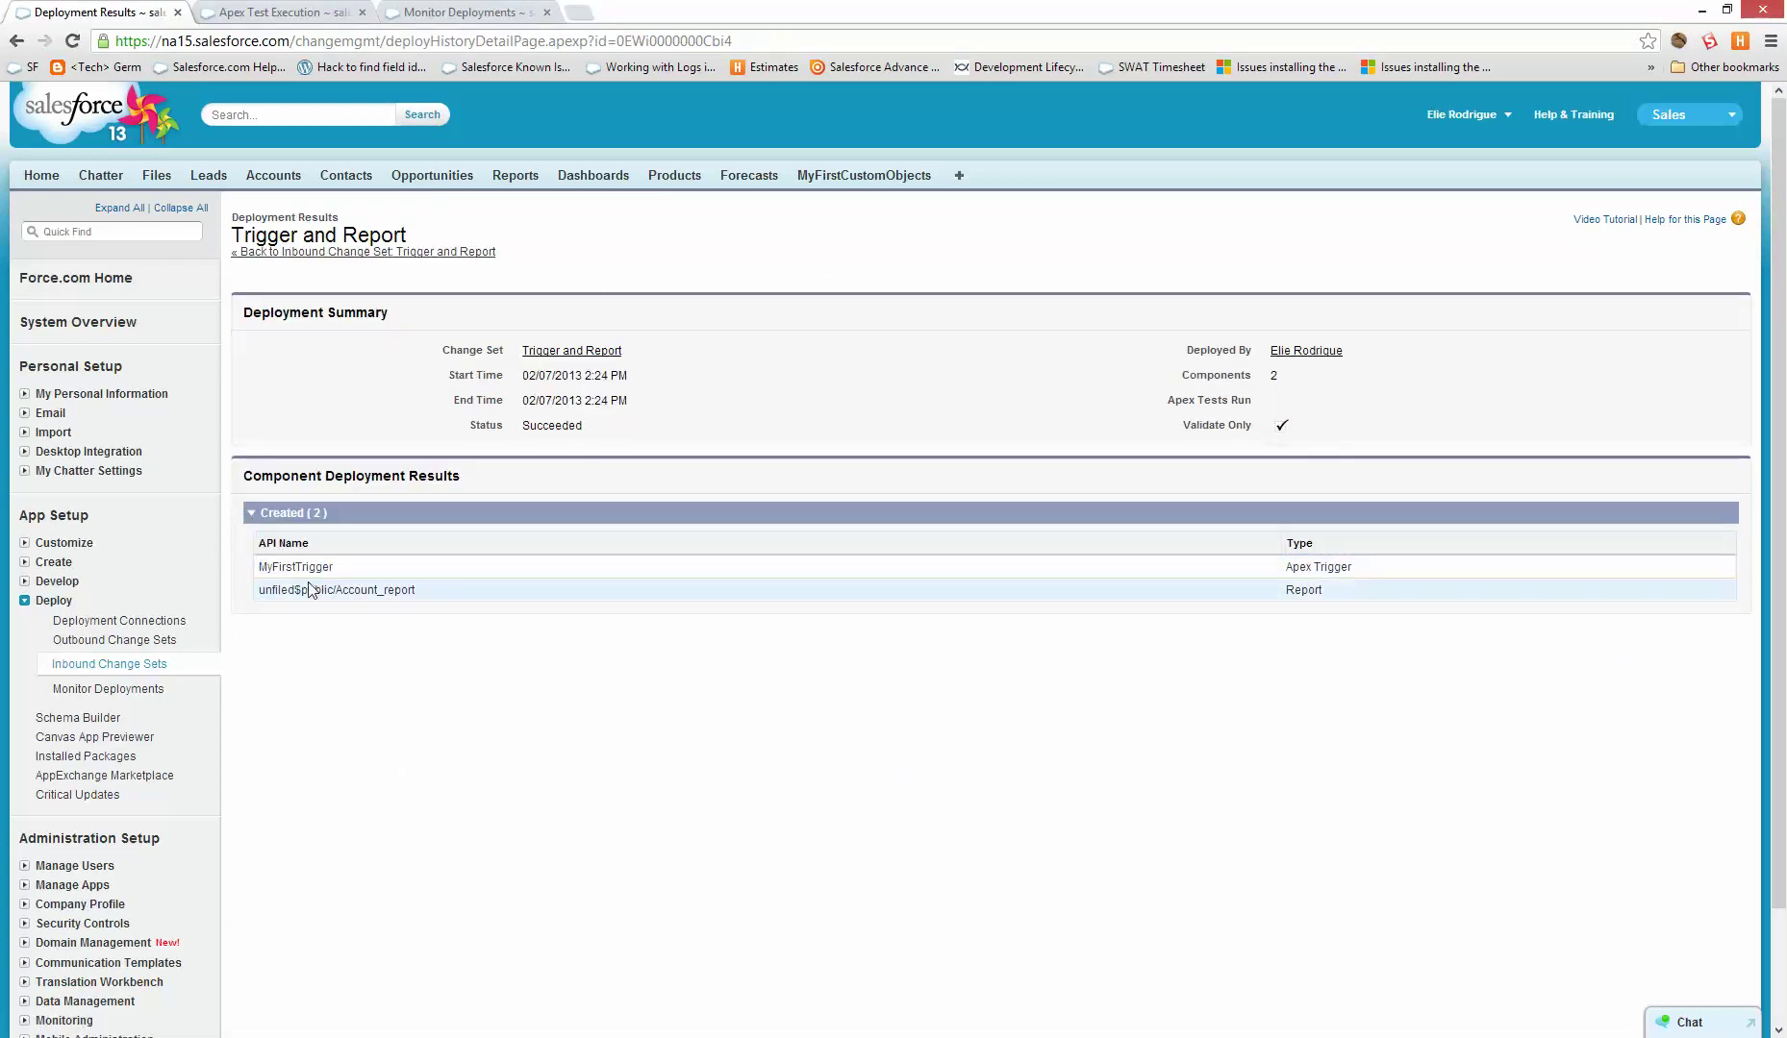
pyautogui.hotkey('alt', 'Left')
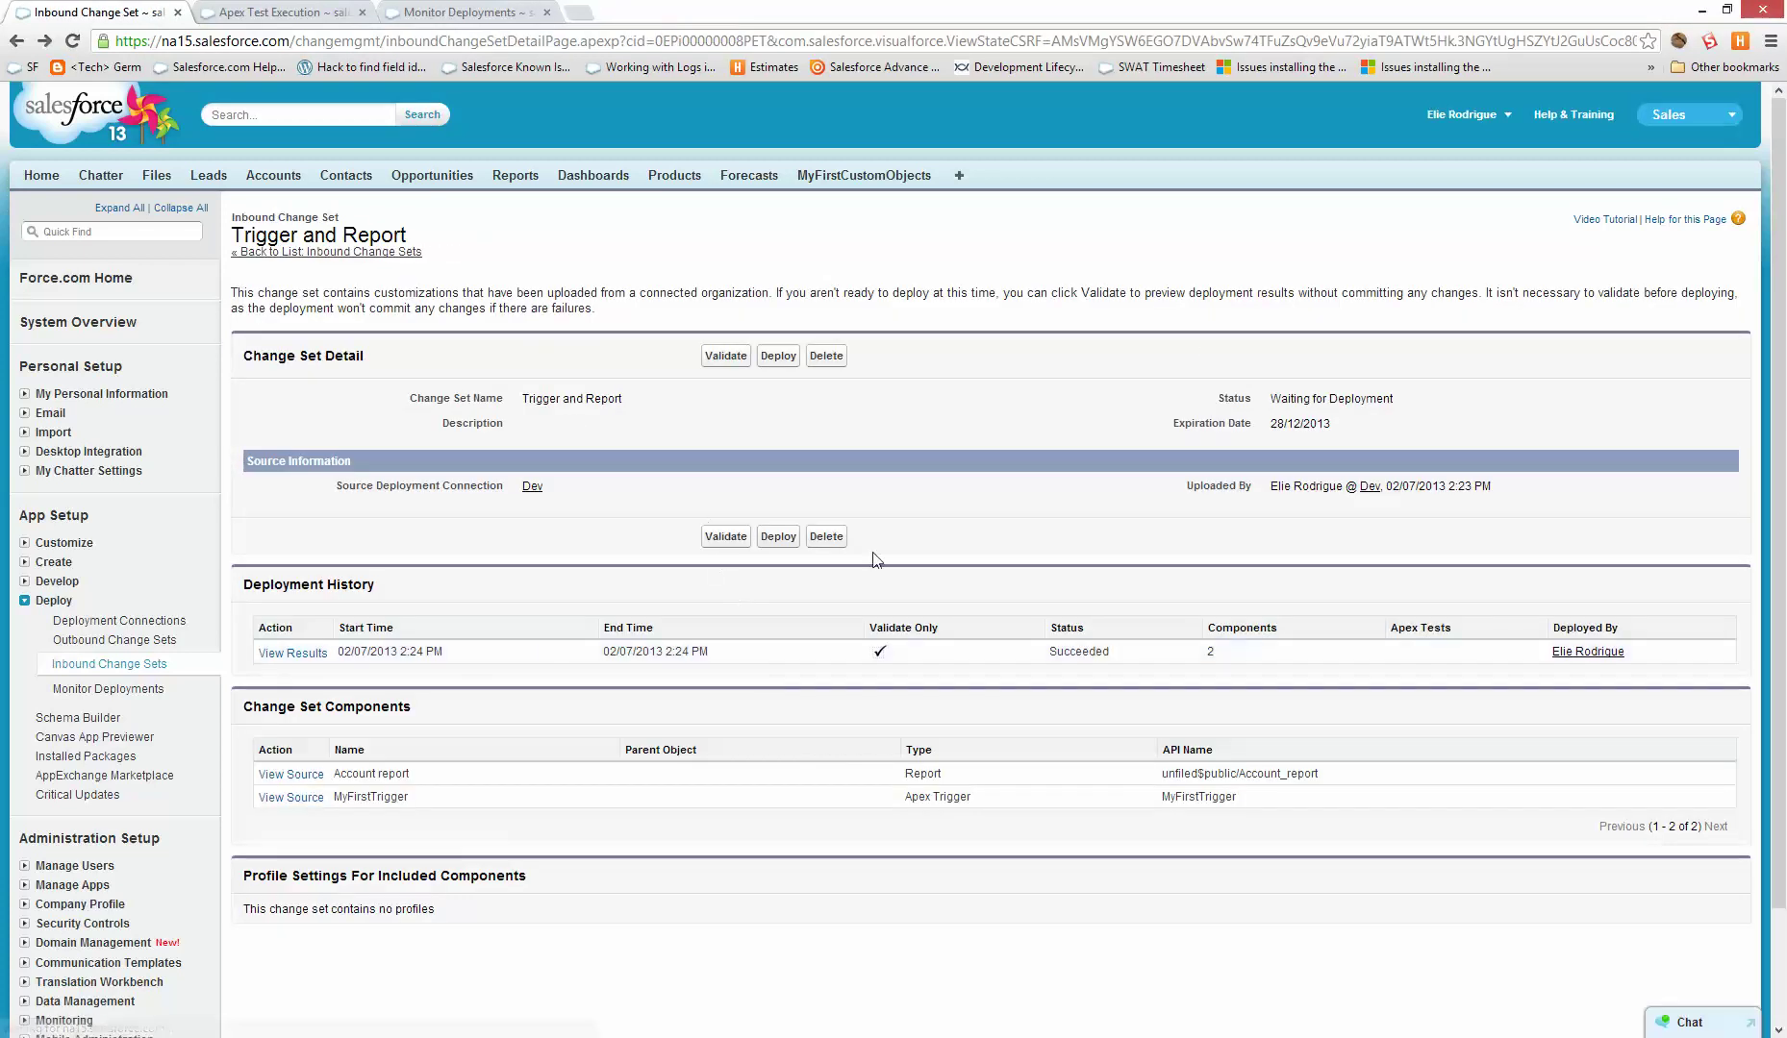
# - Deploy the Trigger and Report change set to production, then go to Reports
pyautogui.click(778, 537)
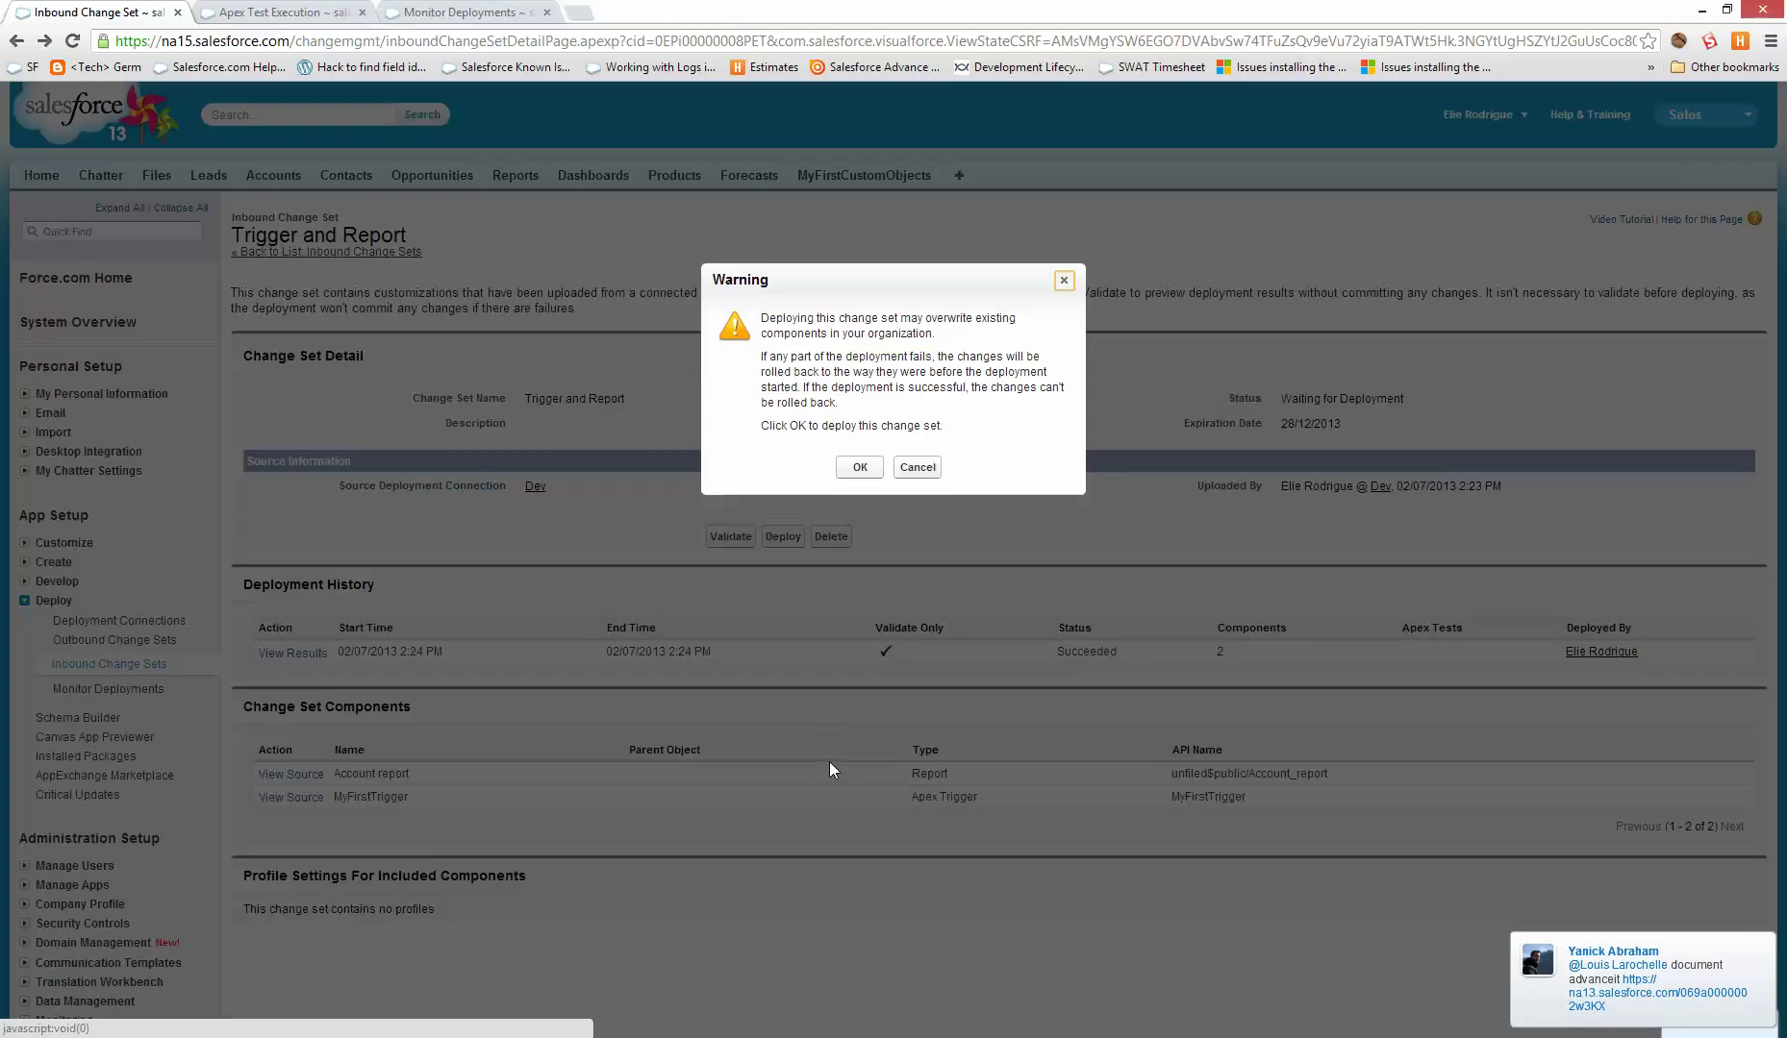
pyautogui.click(863, 468)
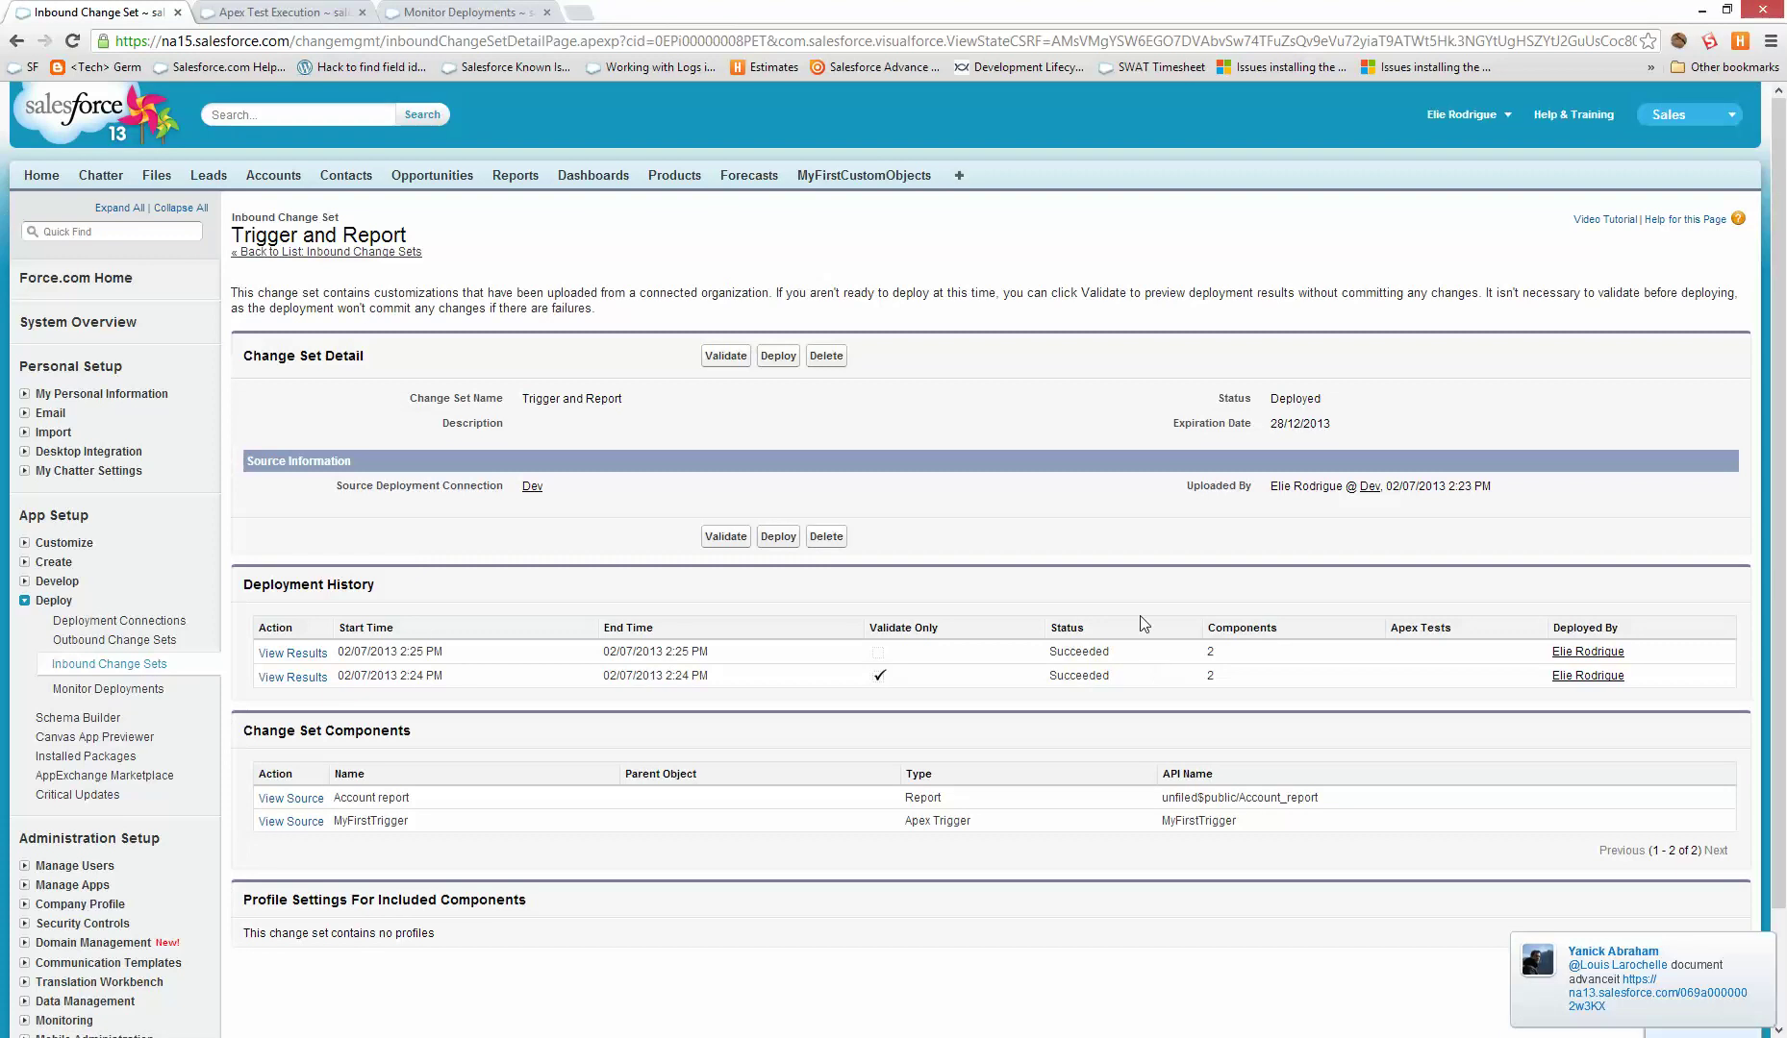
pyautogui.click(514, 176)
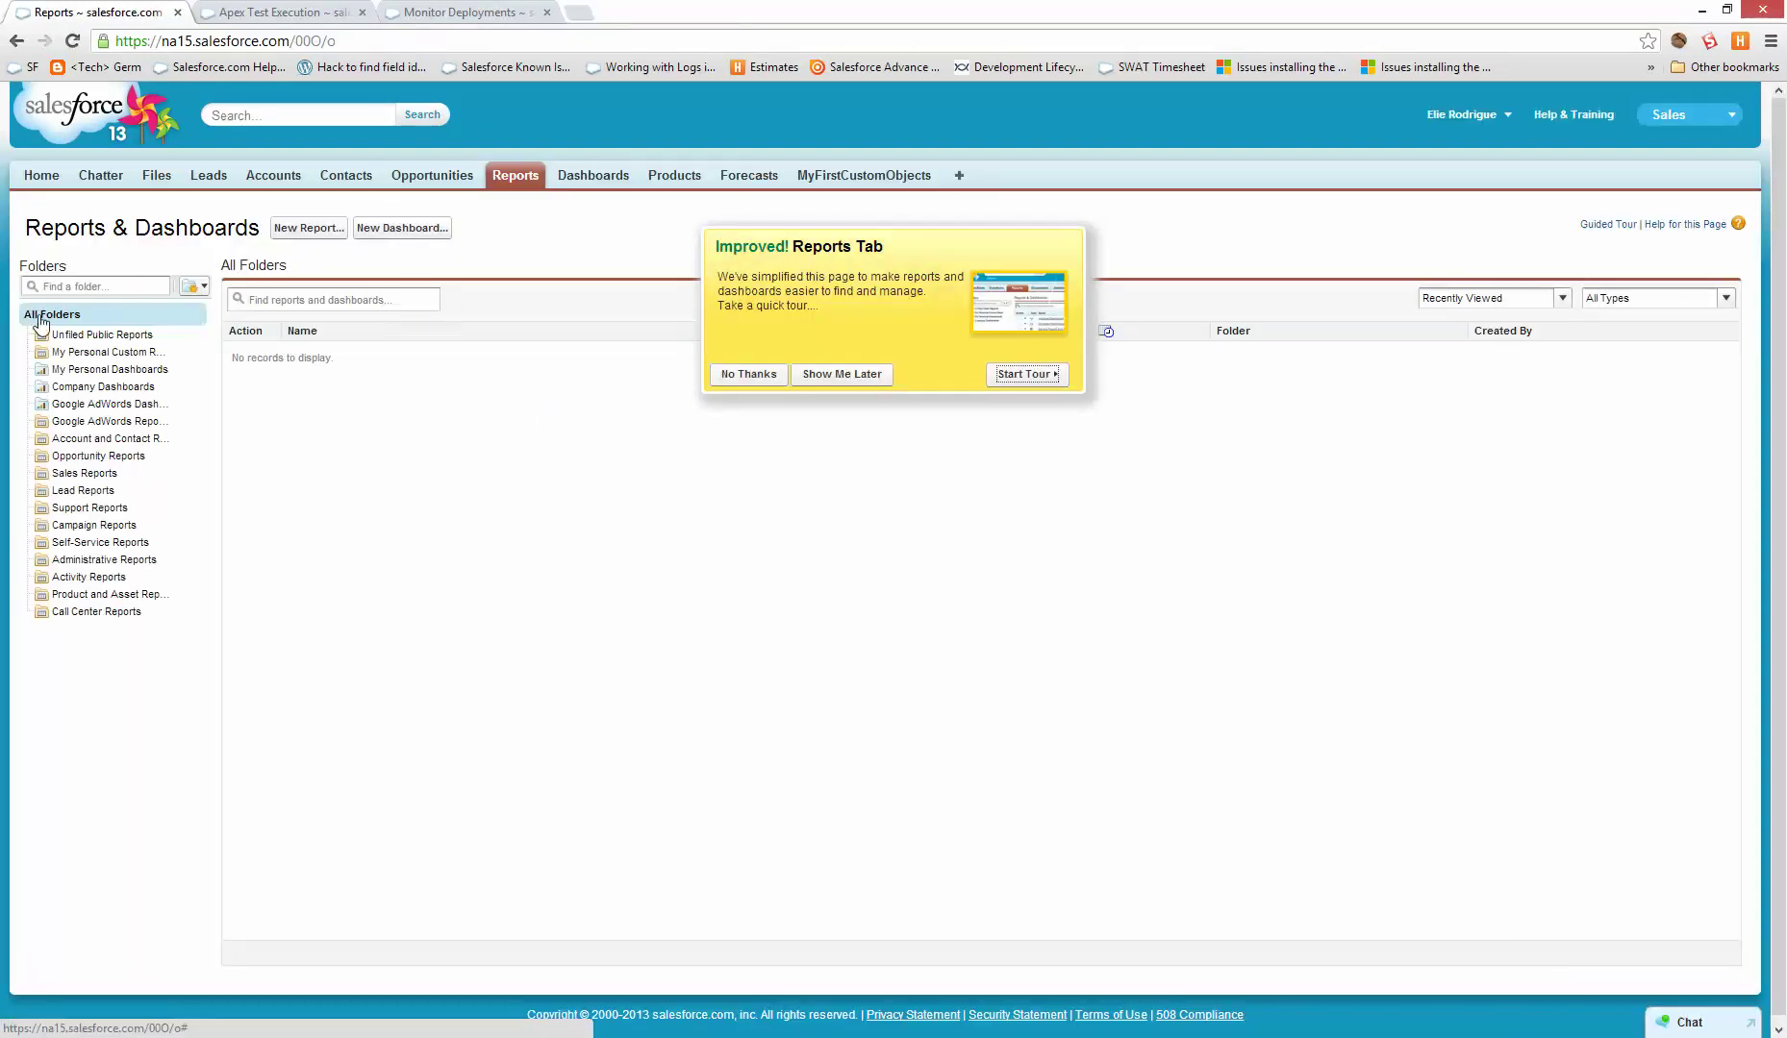
# - Open the deployed Account report from the Unfiled Public Reports folder
pyautogui.click(104, 334)
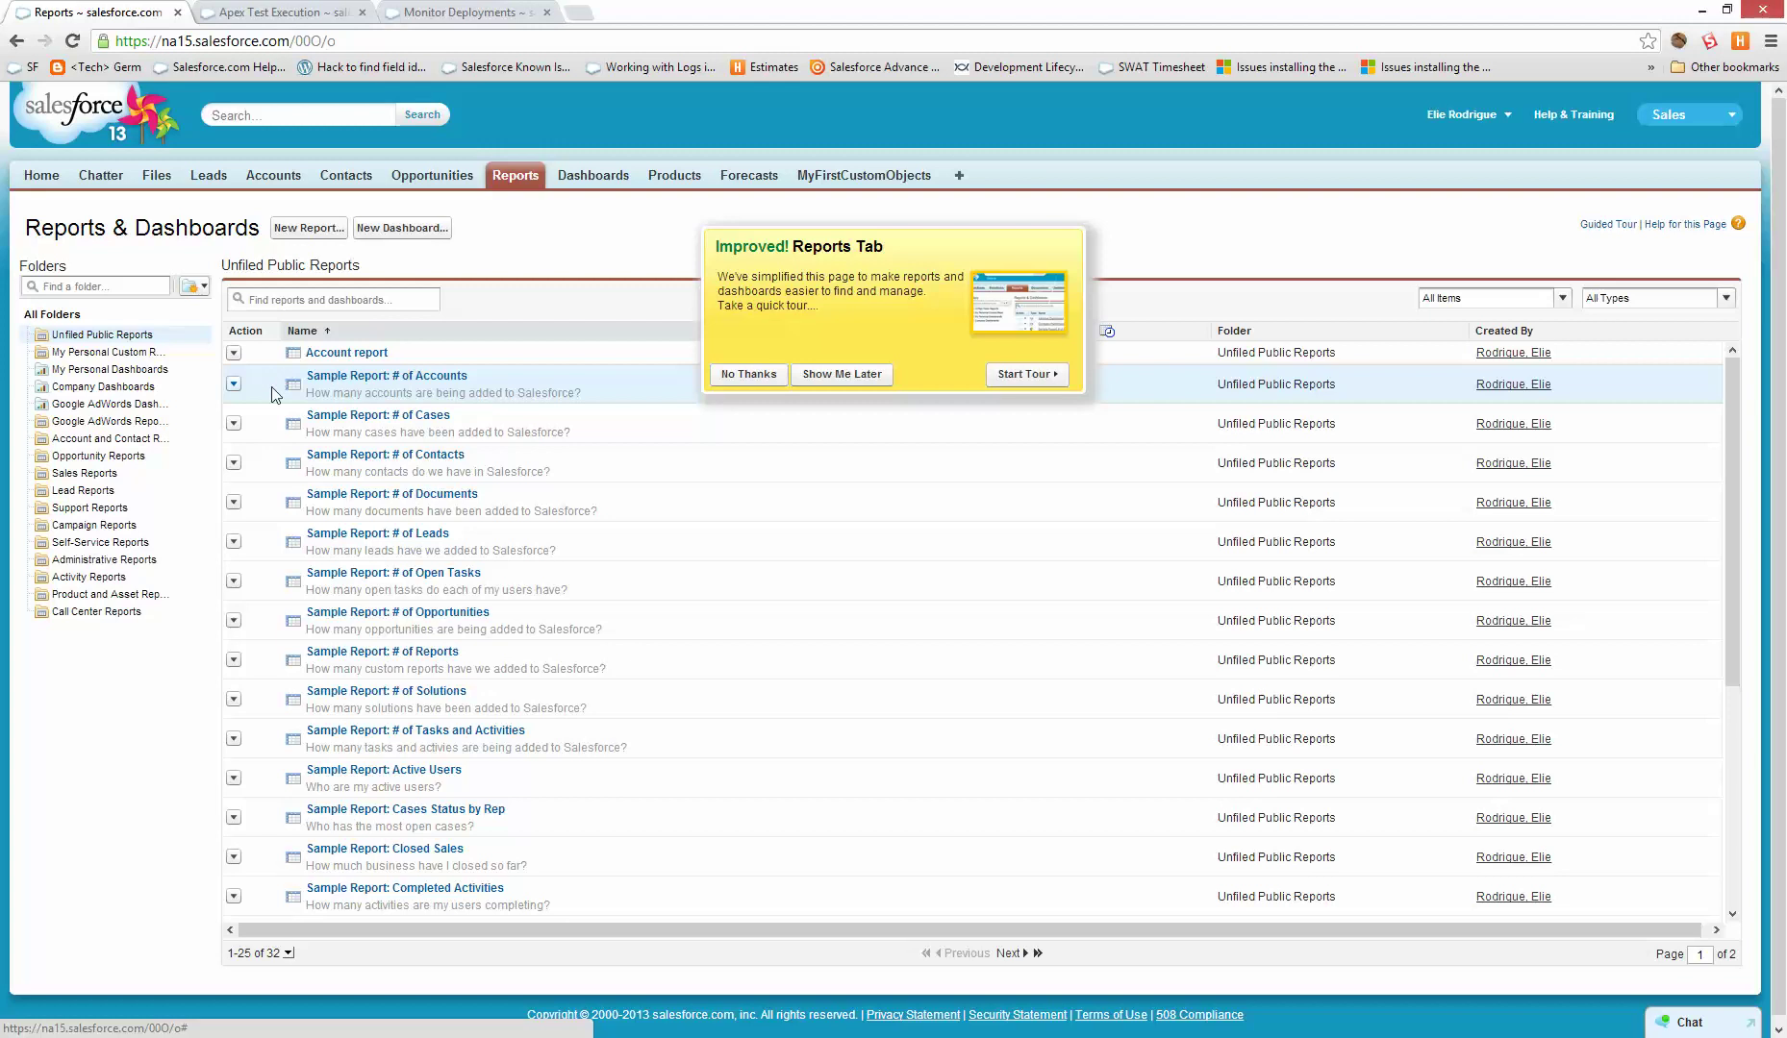
pyautogui.click(784, 376)
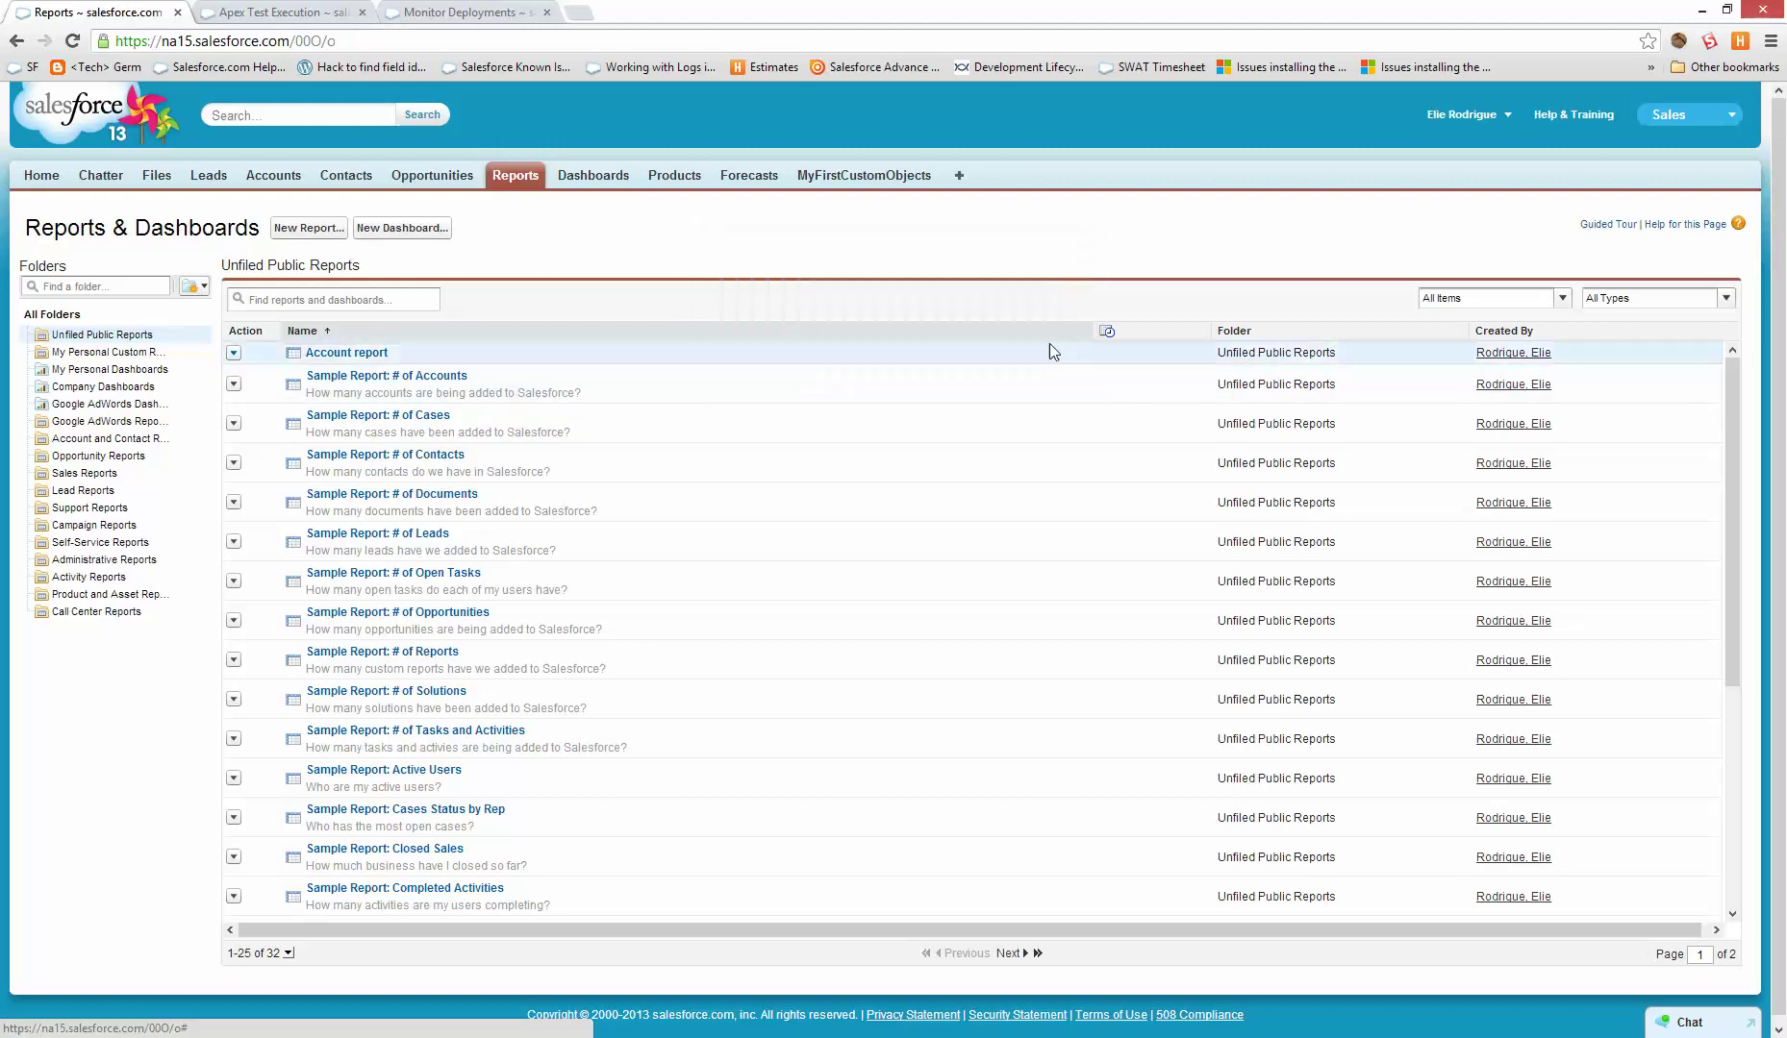
pyautogui.click(307, 354)
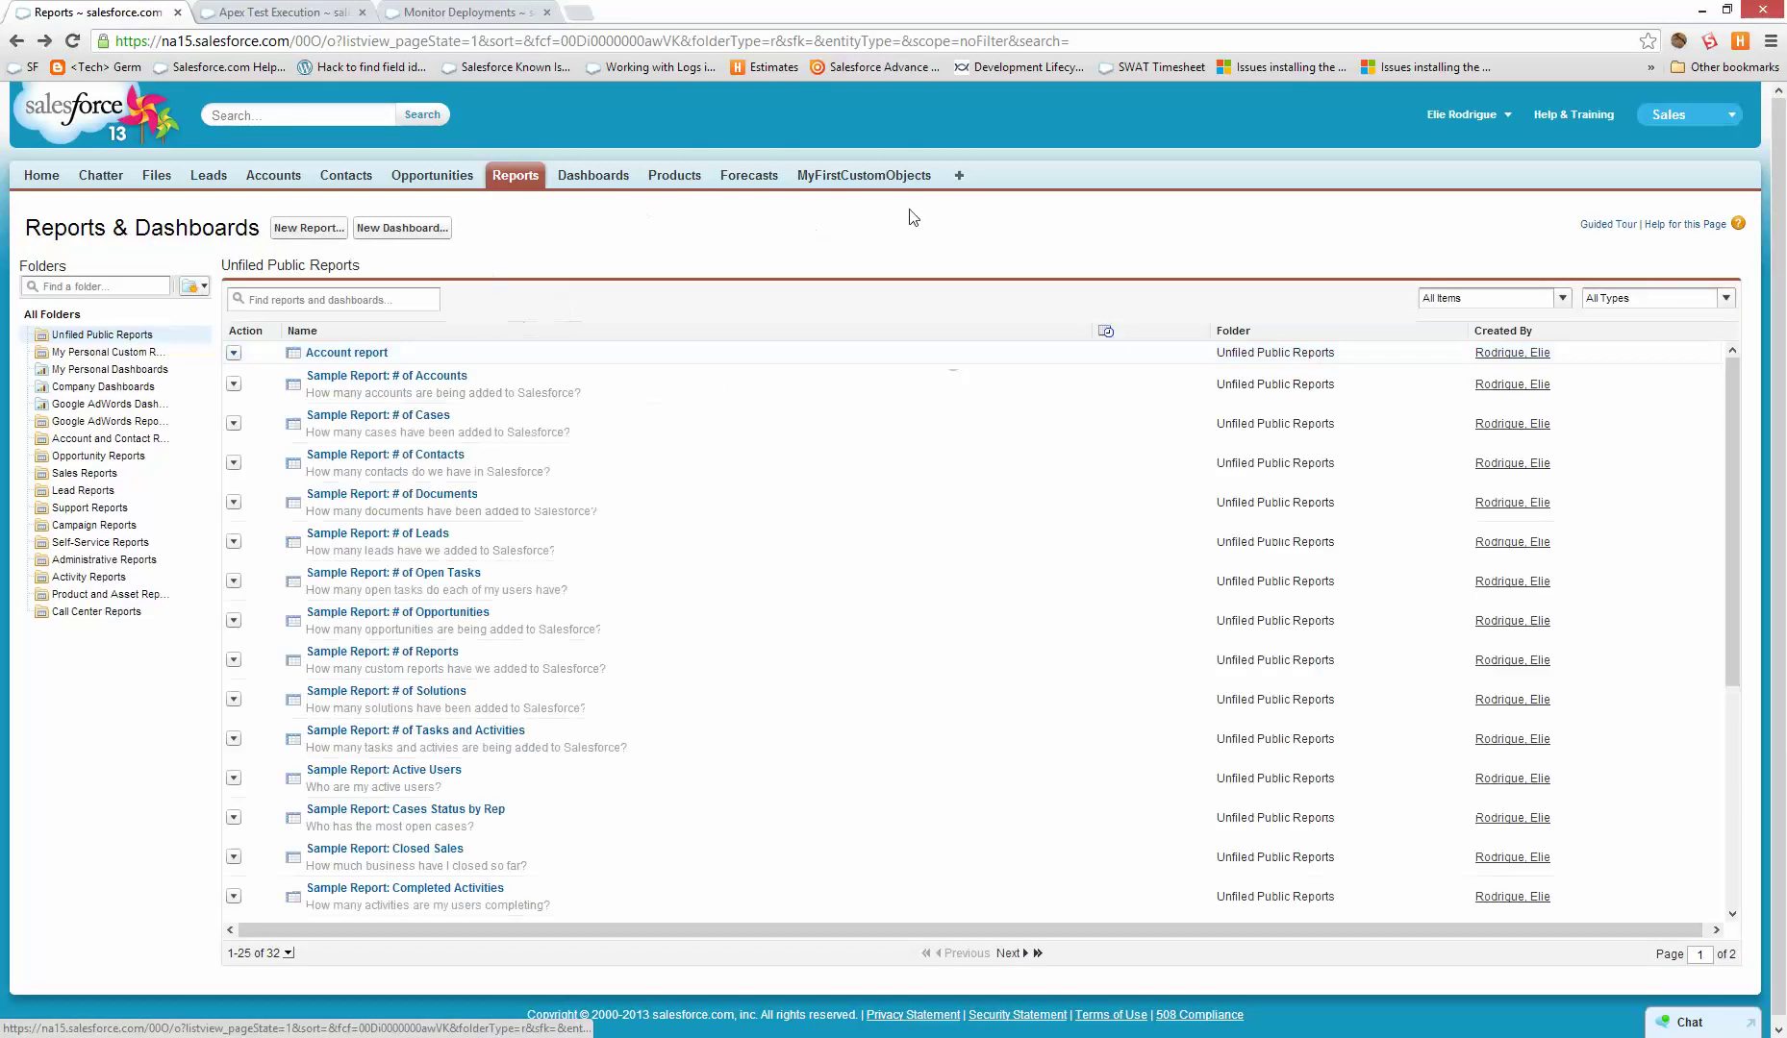
# - Create a MyFirstCustomObject record named 'test', then go to Setup
pyautogui.click(865, 177)
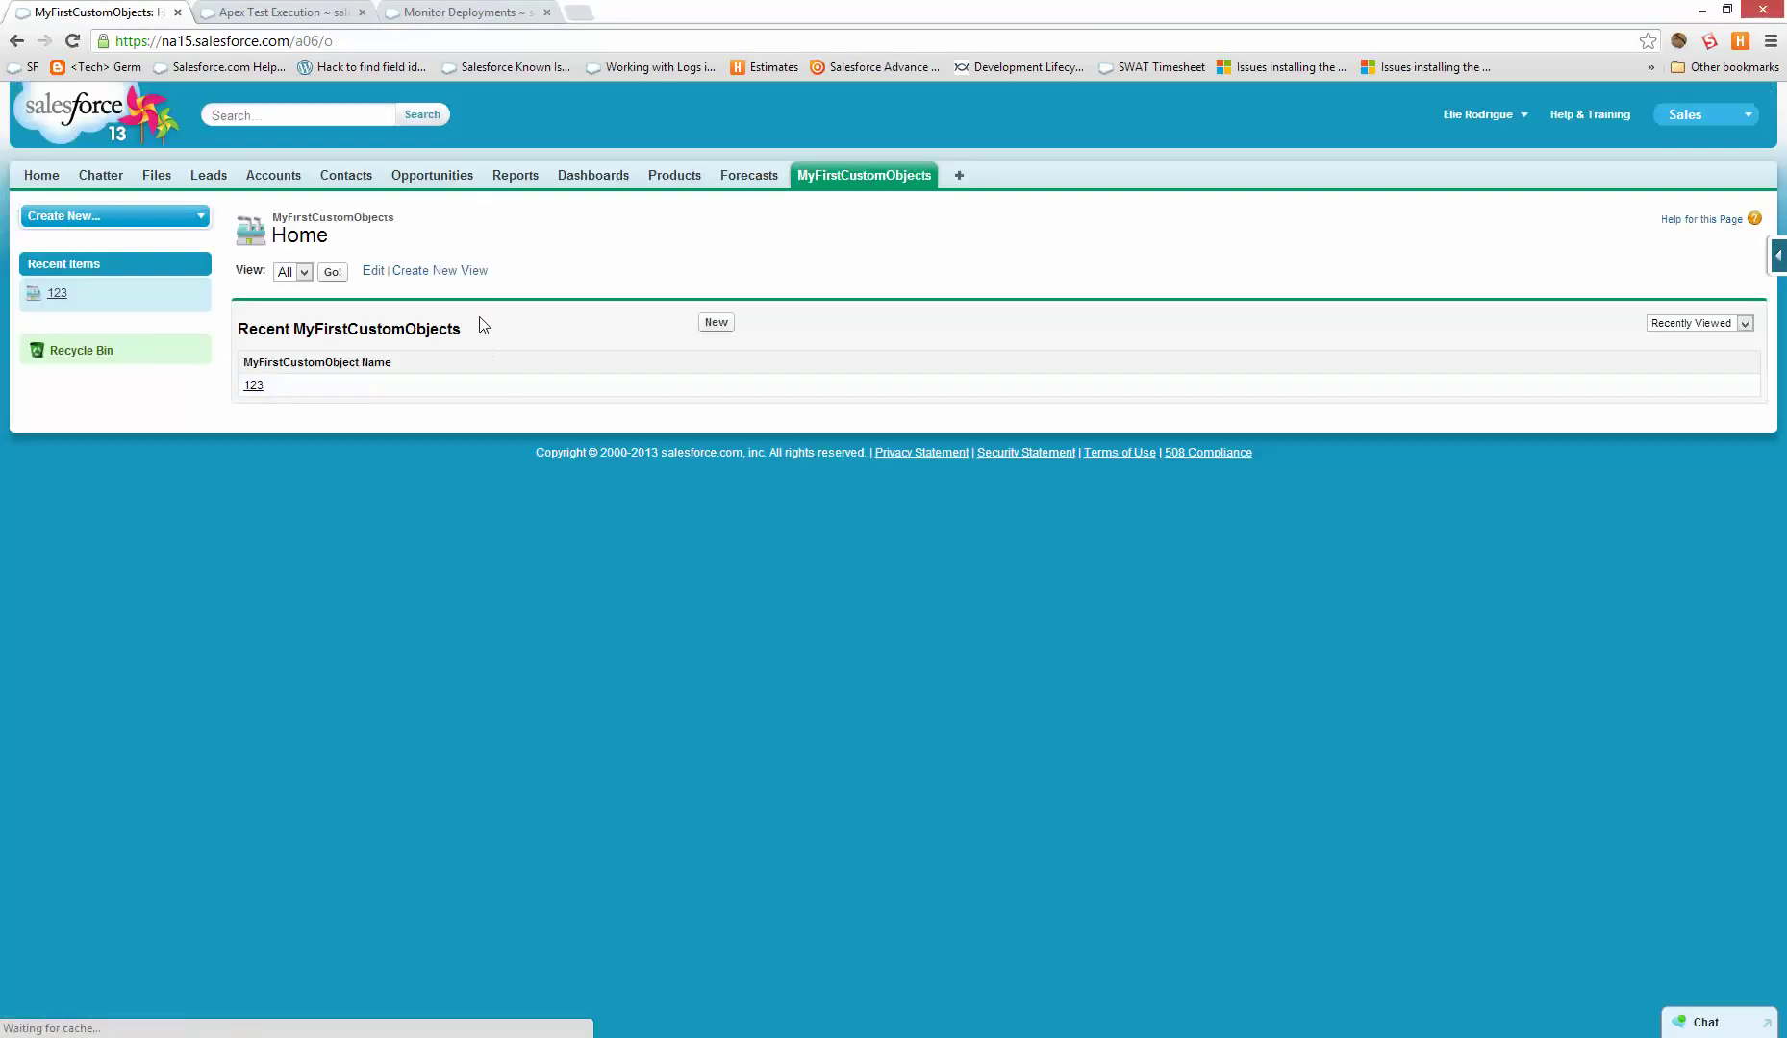
pyautogui.click(728, 328)
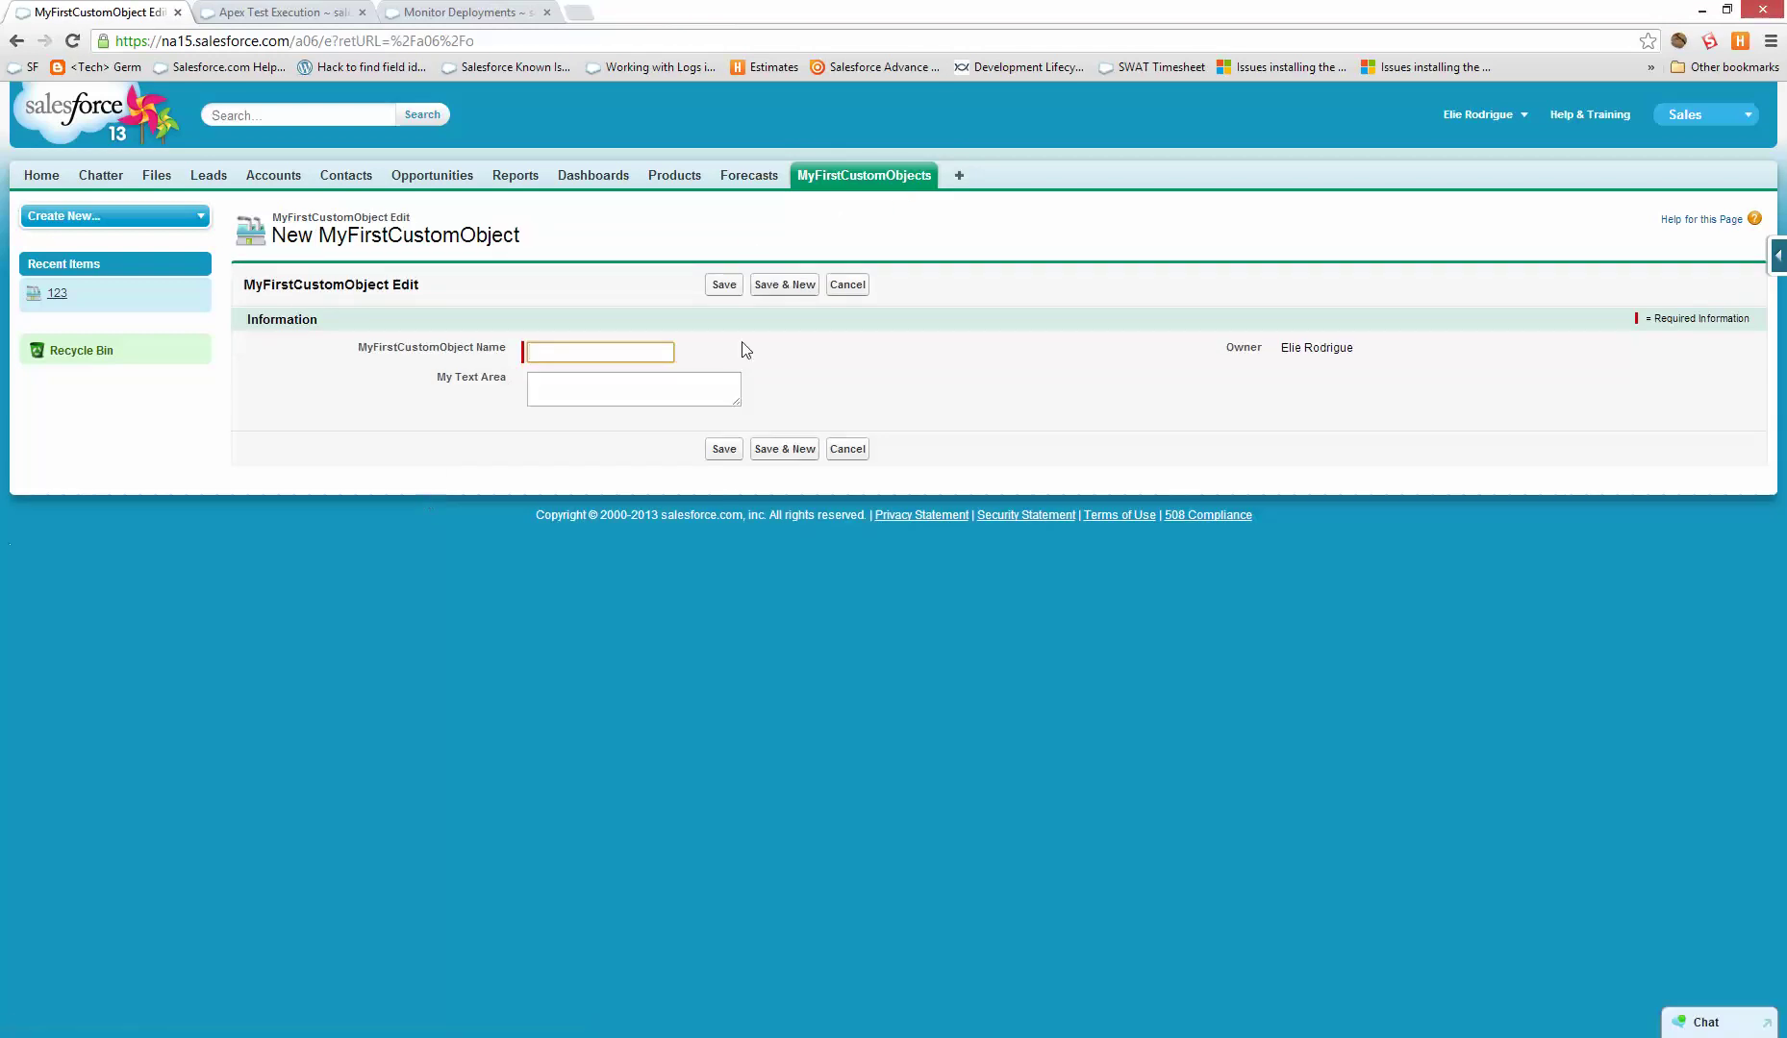
pyautogui.write('test')
pyautogui.click(723, 285)
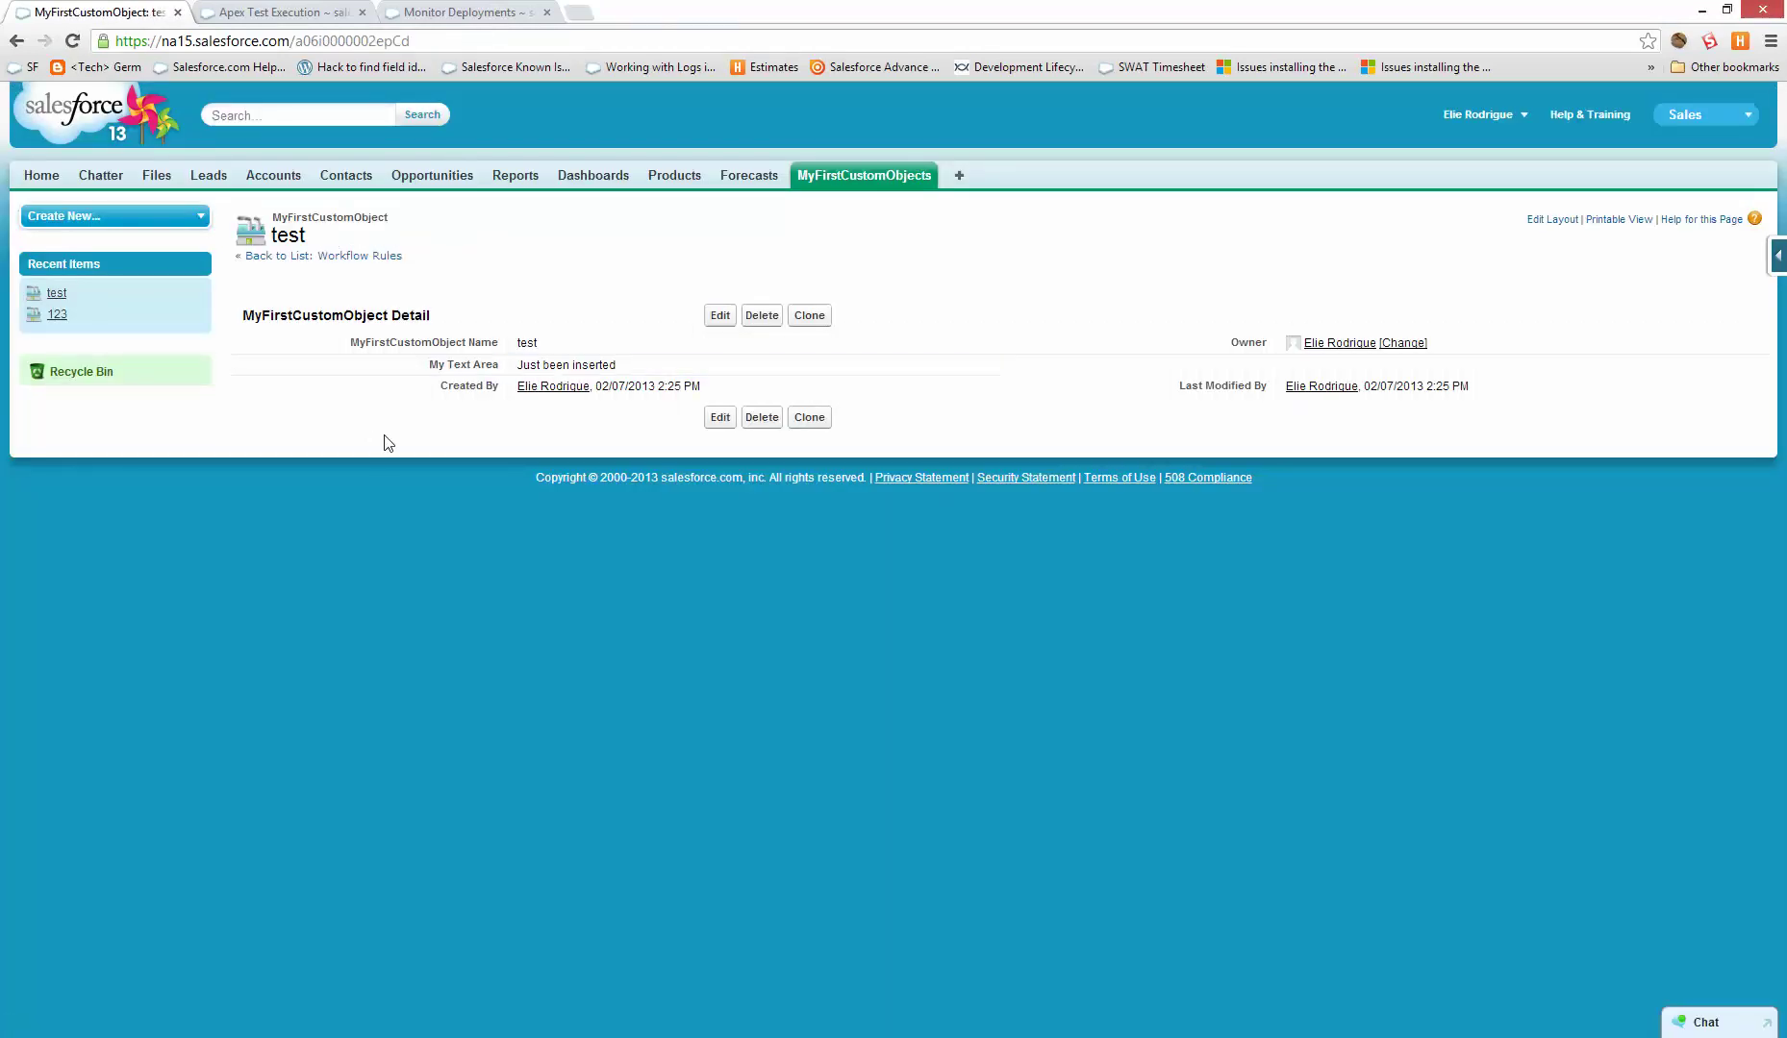
pyautogui.click(447, 10)
pyautogui.click(176, 10)
pyautogui.click(1477, 114)
pyautogui.click(1423, 196)
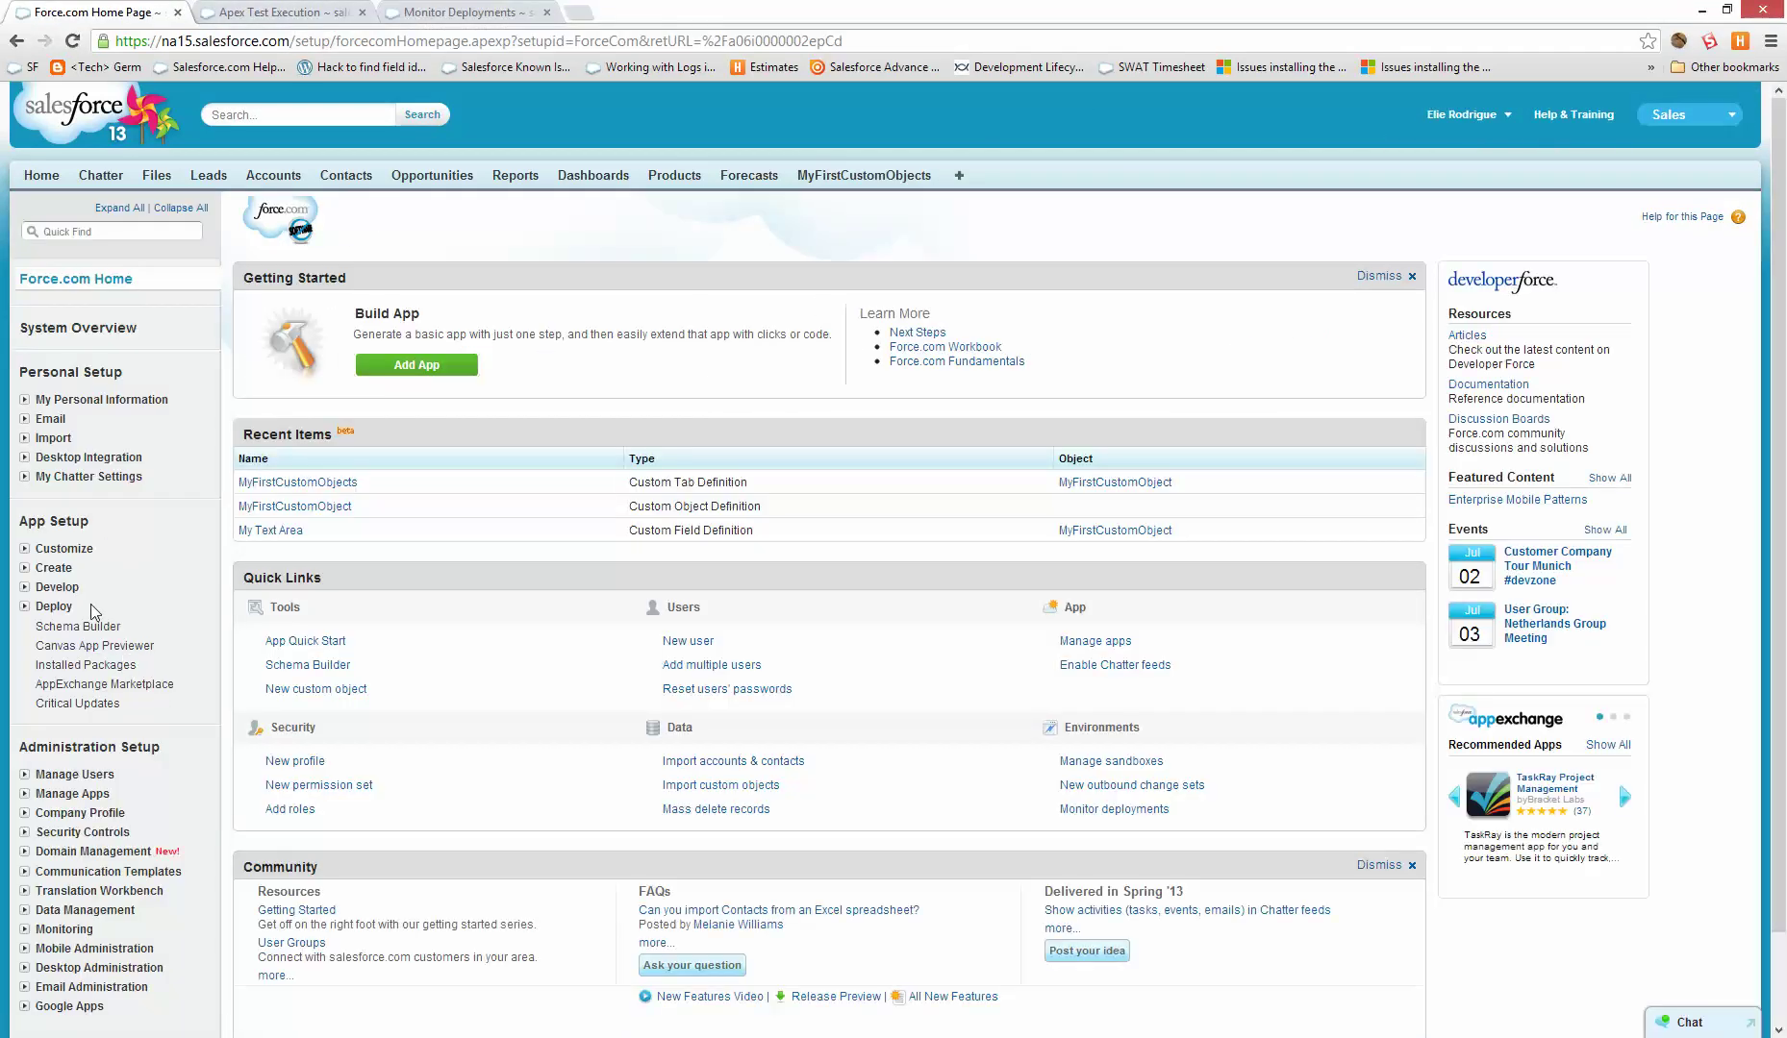
# - View the deployment results of the Trigger and Report inbound change set in production
pyautogui.click(57, 606)
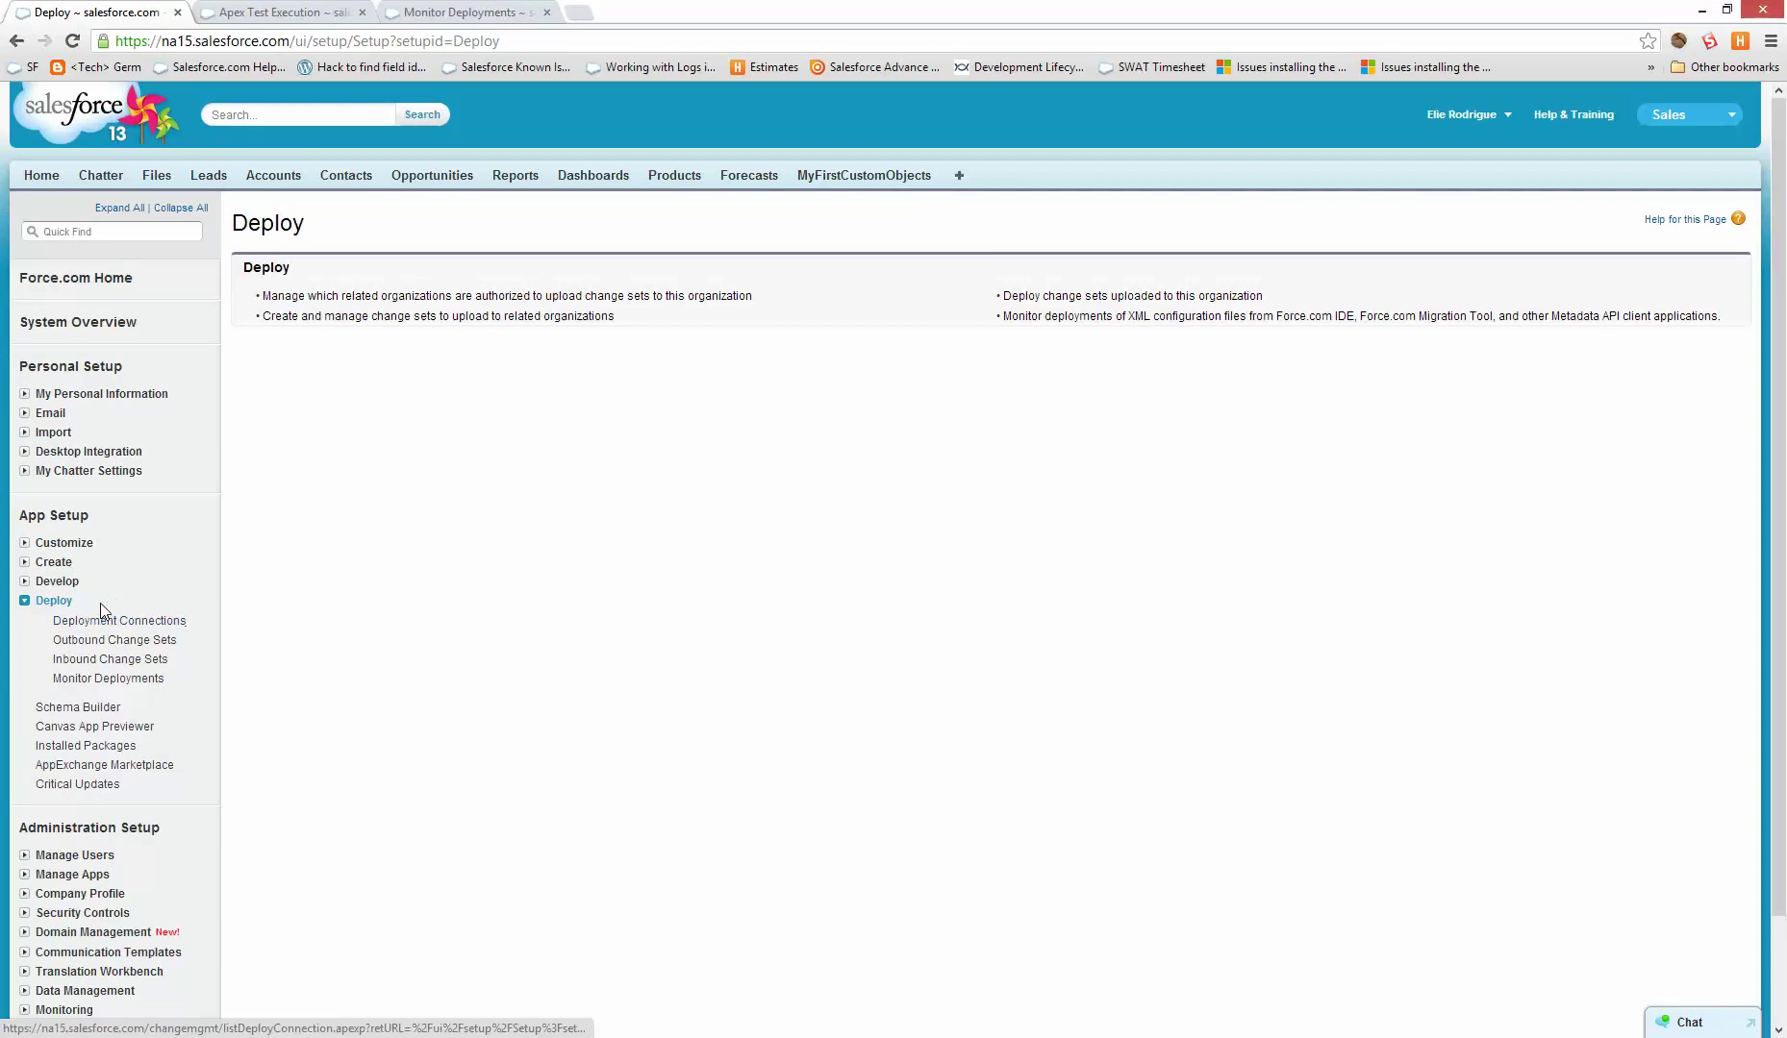
pyautogui.click(537, 315)
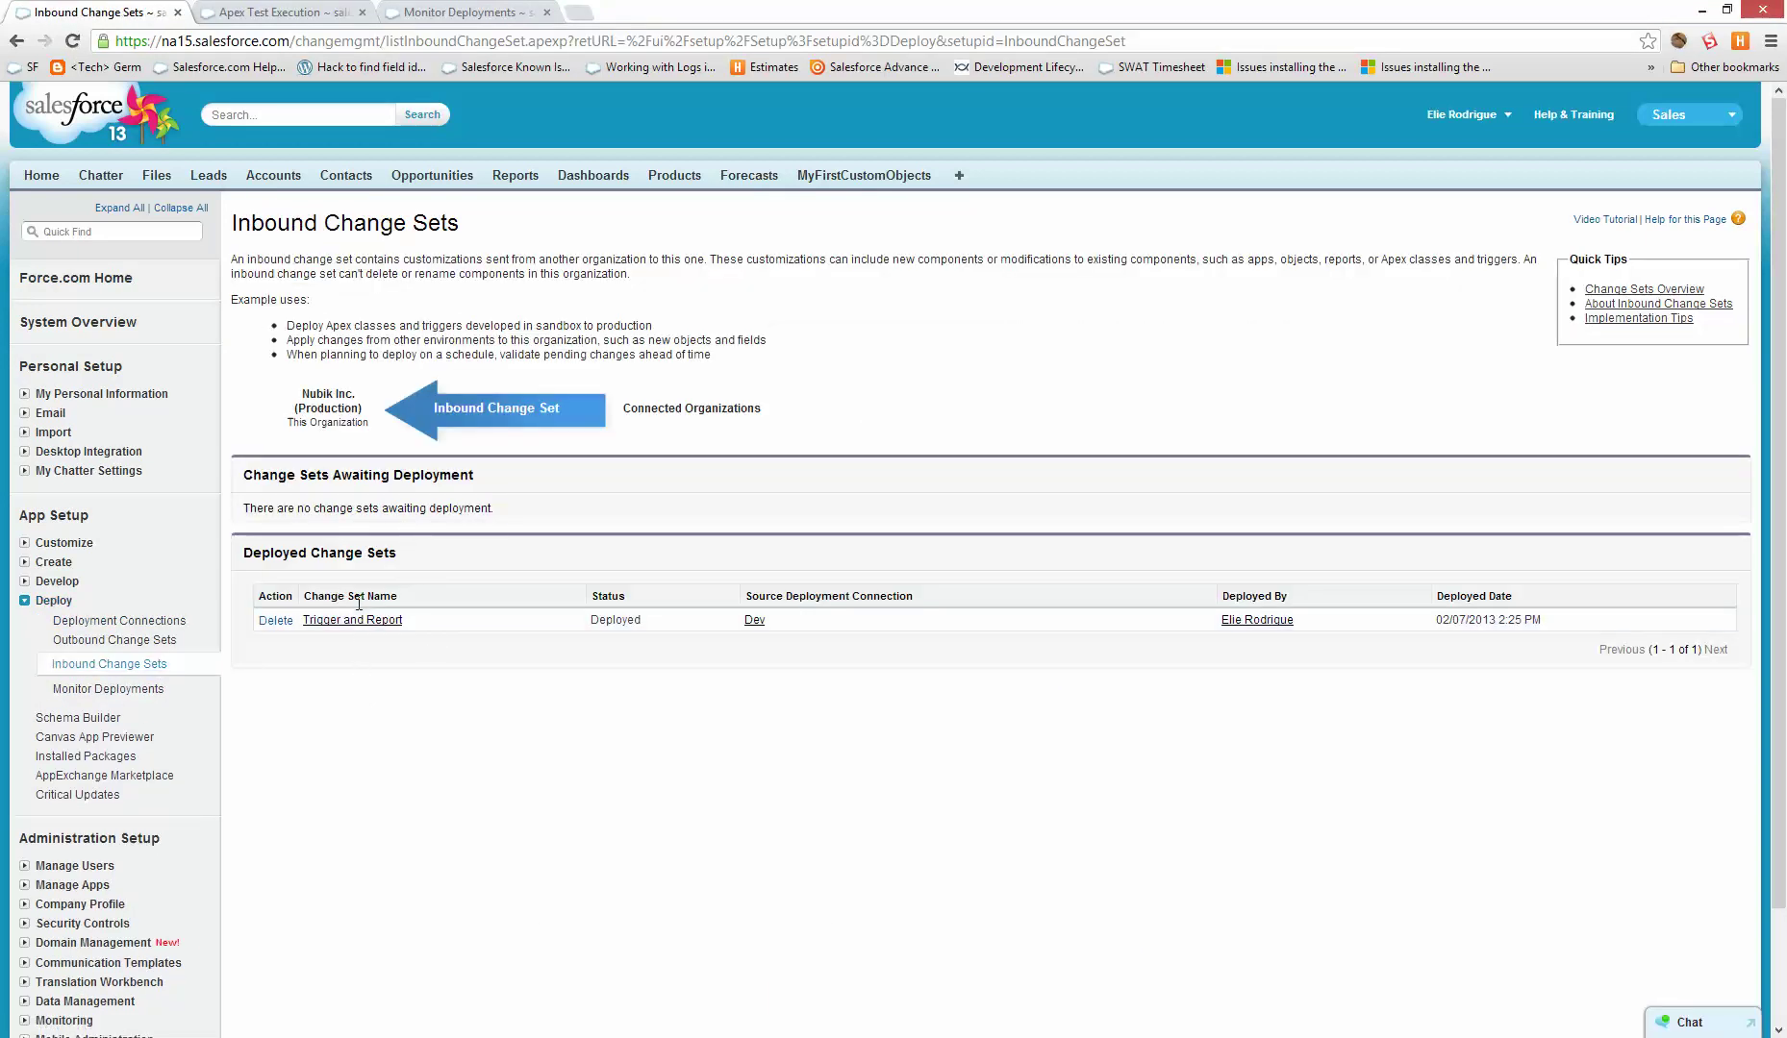
pyautogui.click(360, 622)
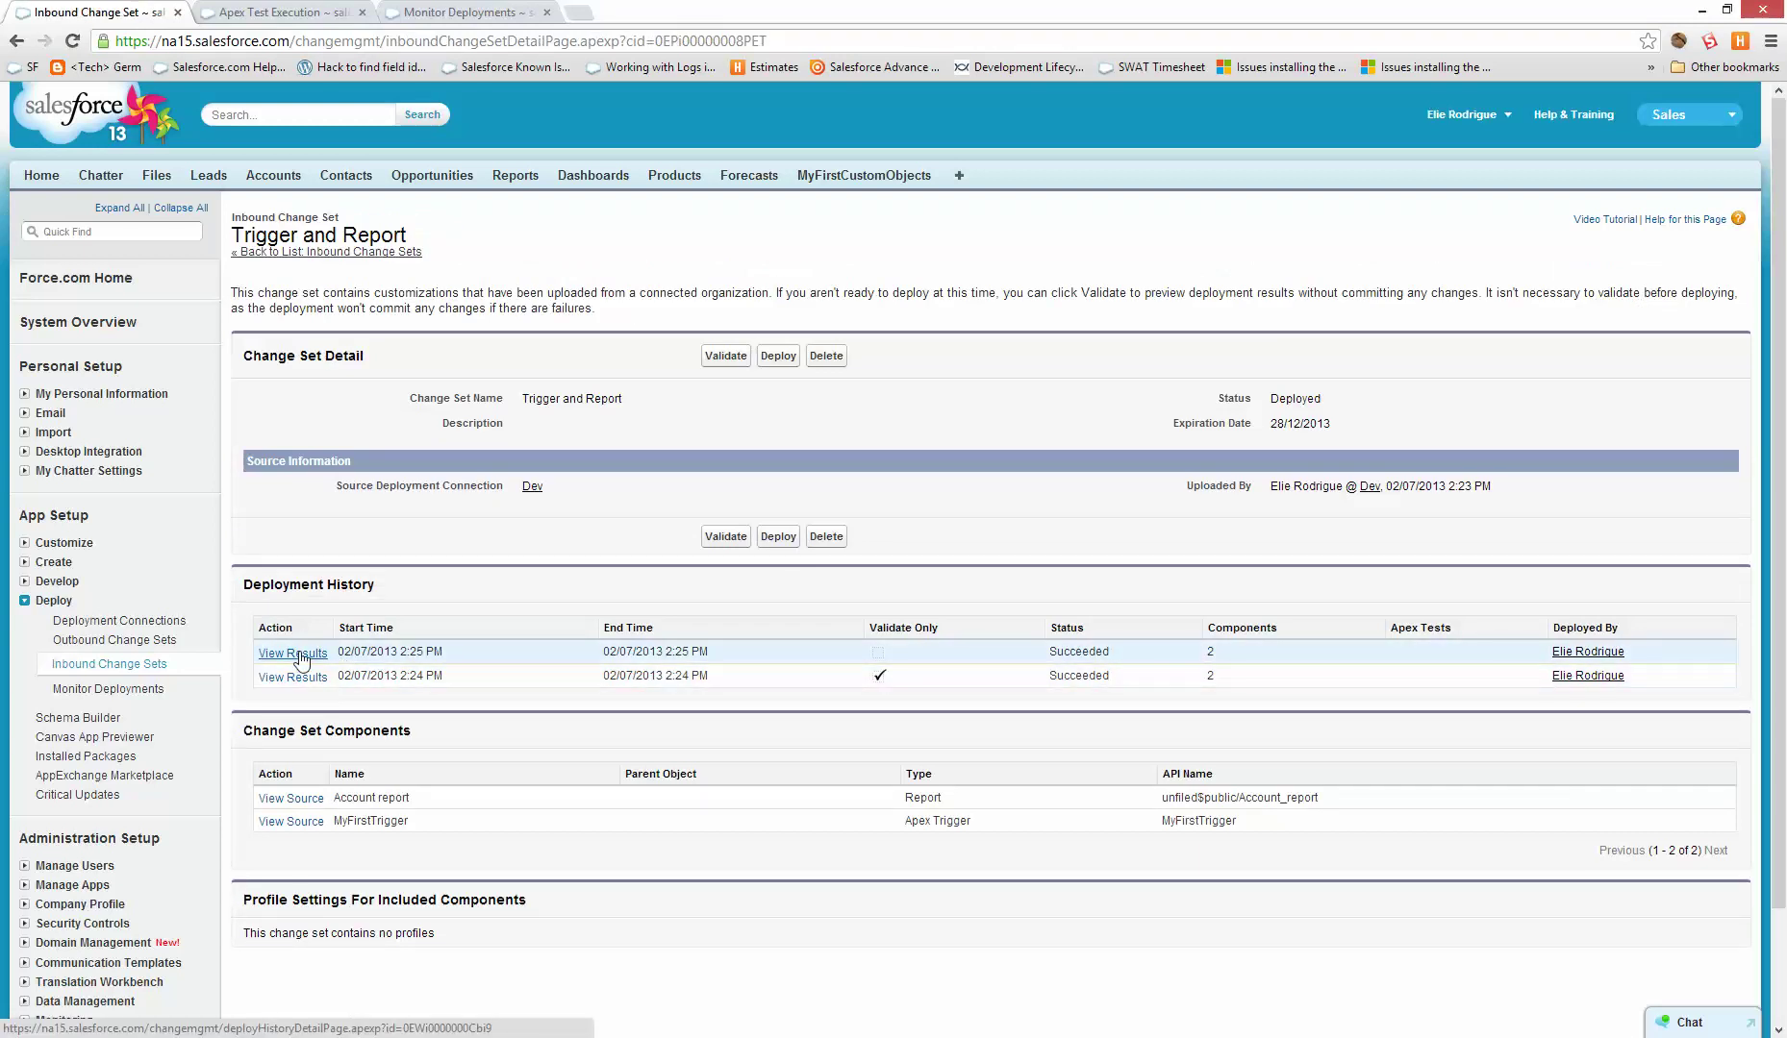
pyautogui.click(298, 656)
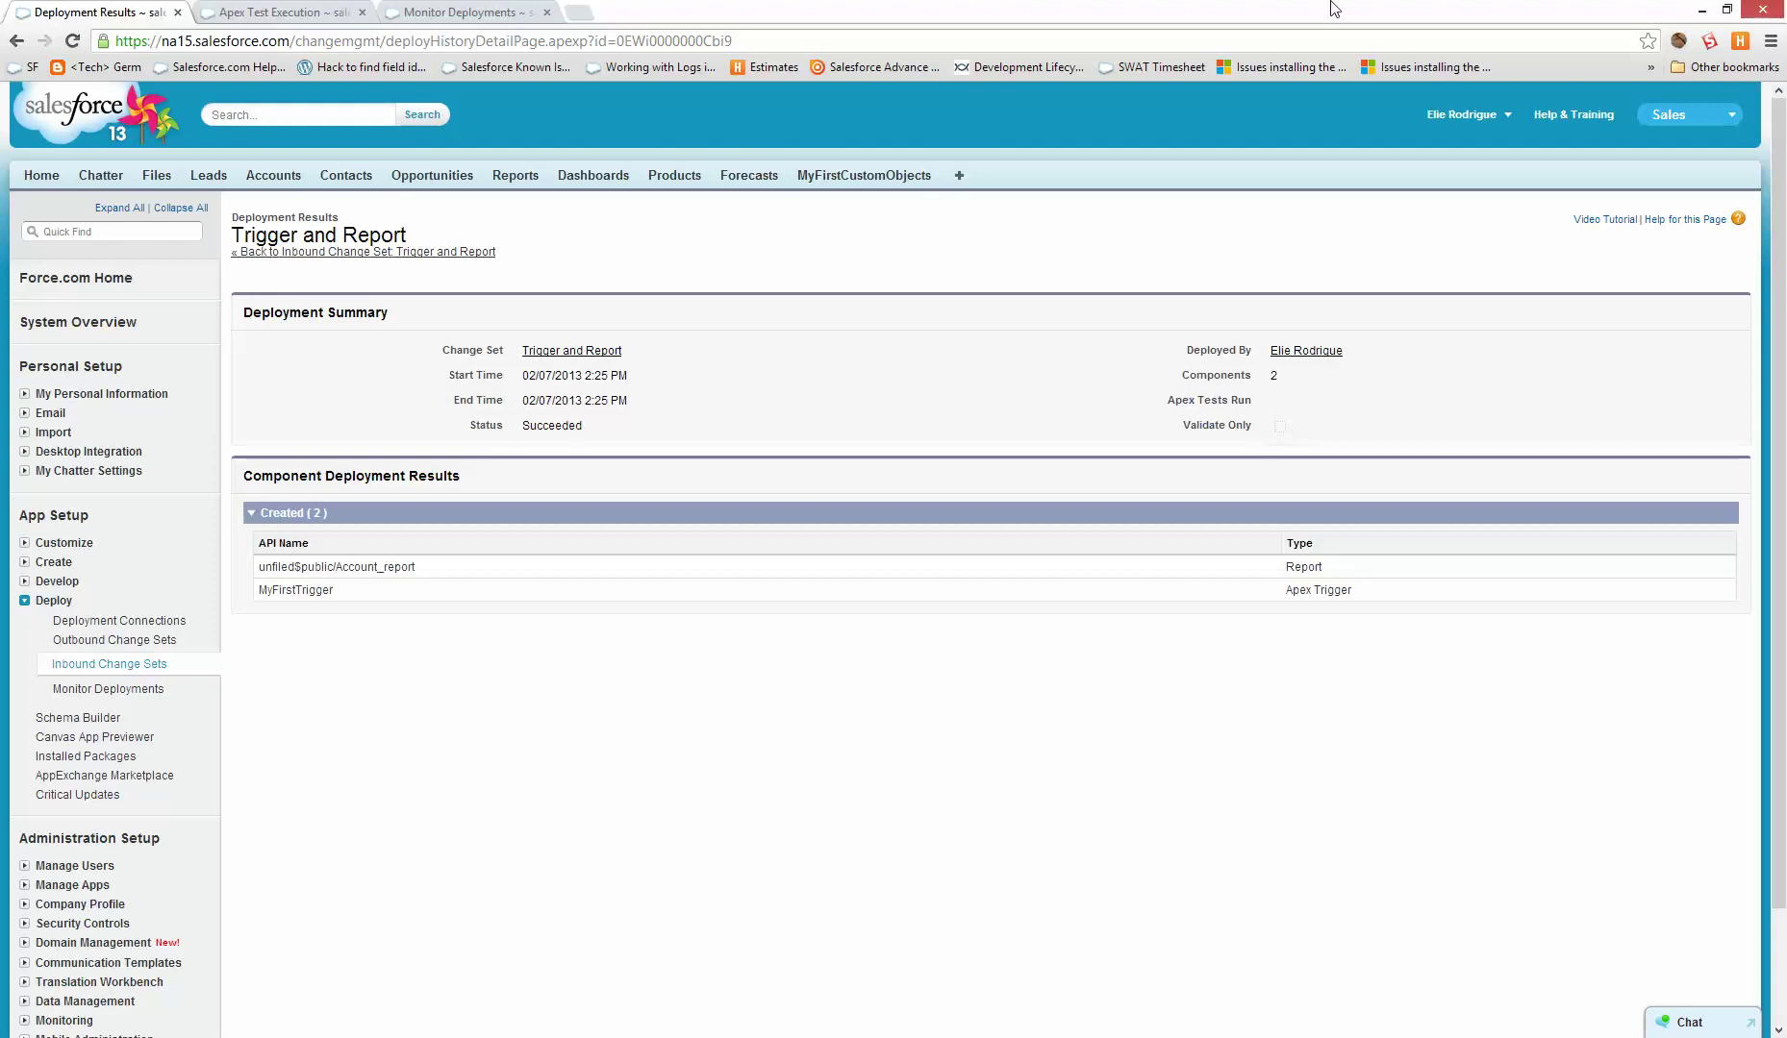
# - In the sandbox, open the Trigger and Report outbound change set from Outbound Change Sets
pyautogui.hotkey('ctrl', 'Tab')
pyautogui.hotkey('ctrl', 'Tab')
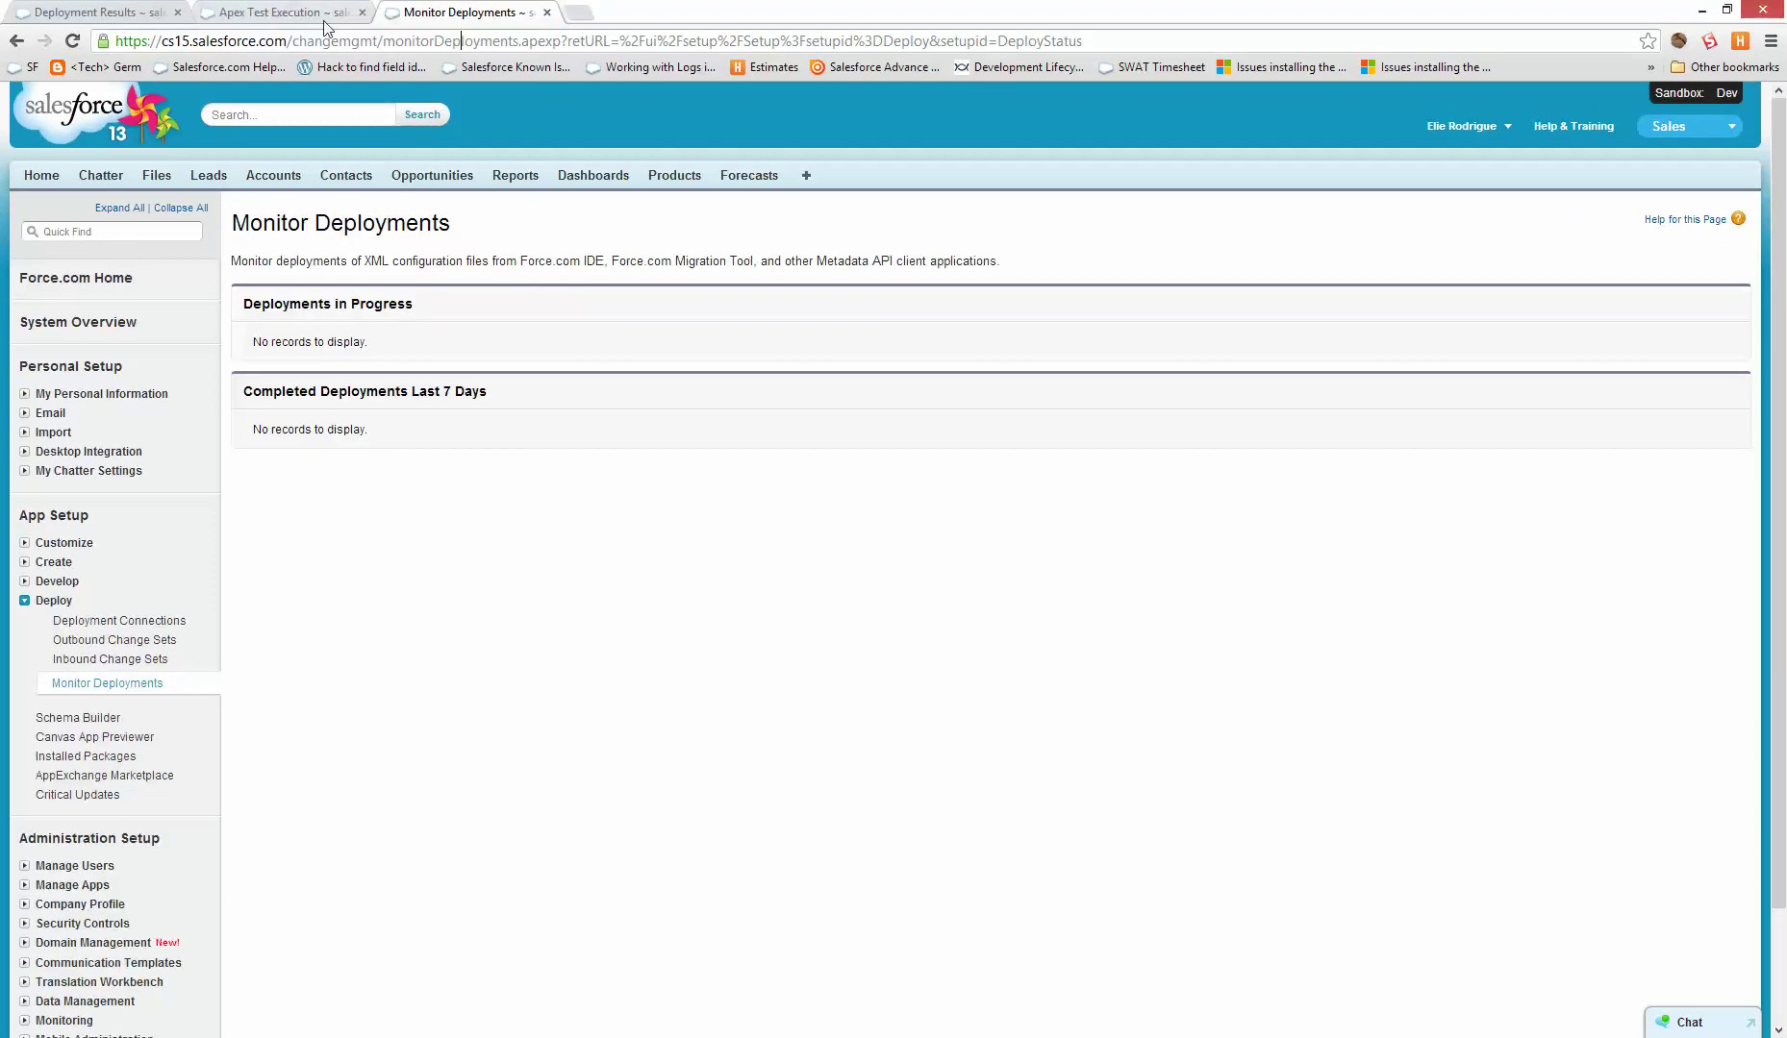
pyautogui.click(108, 641)
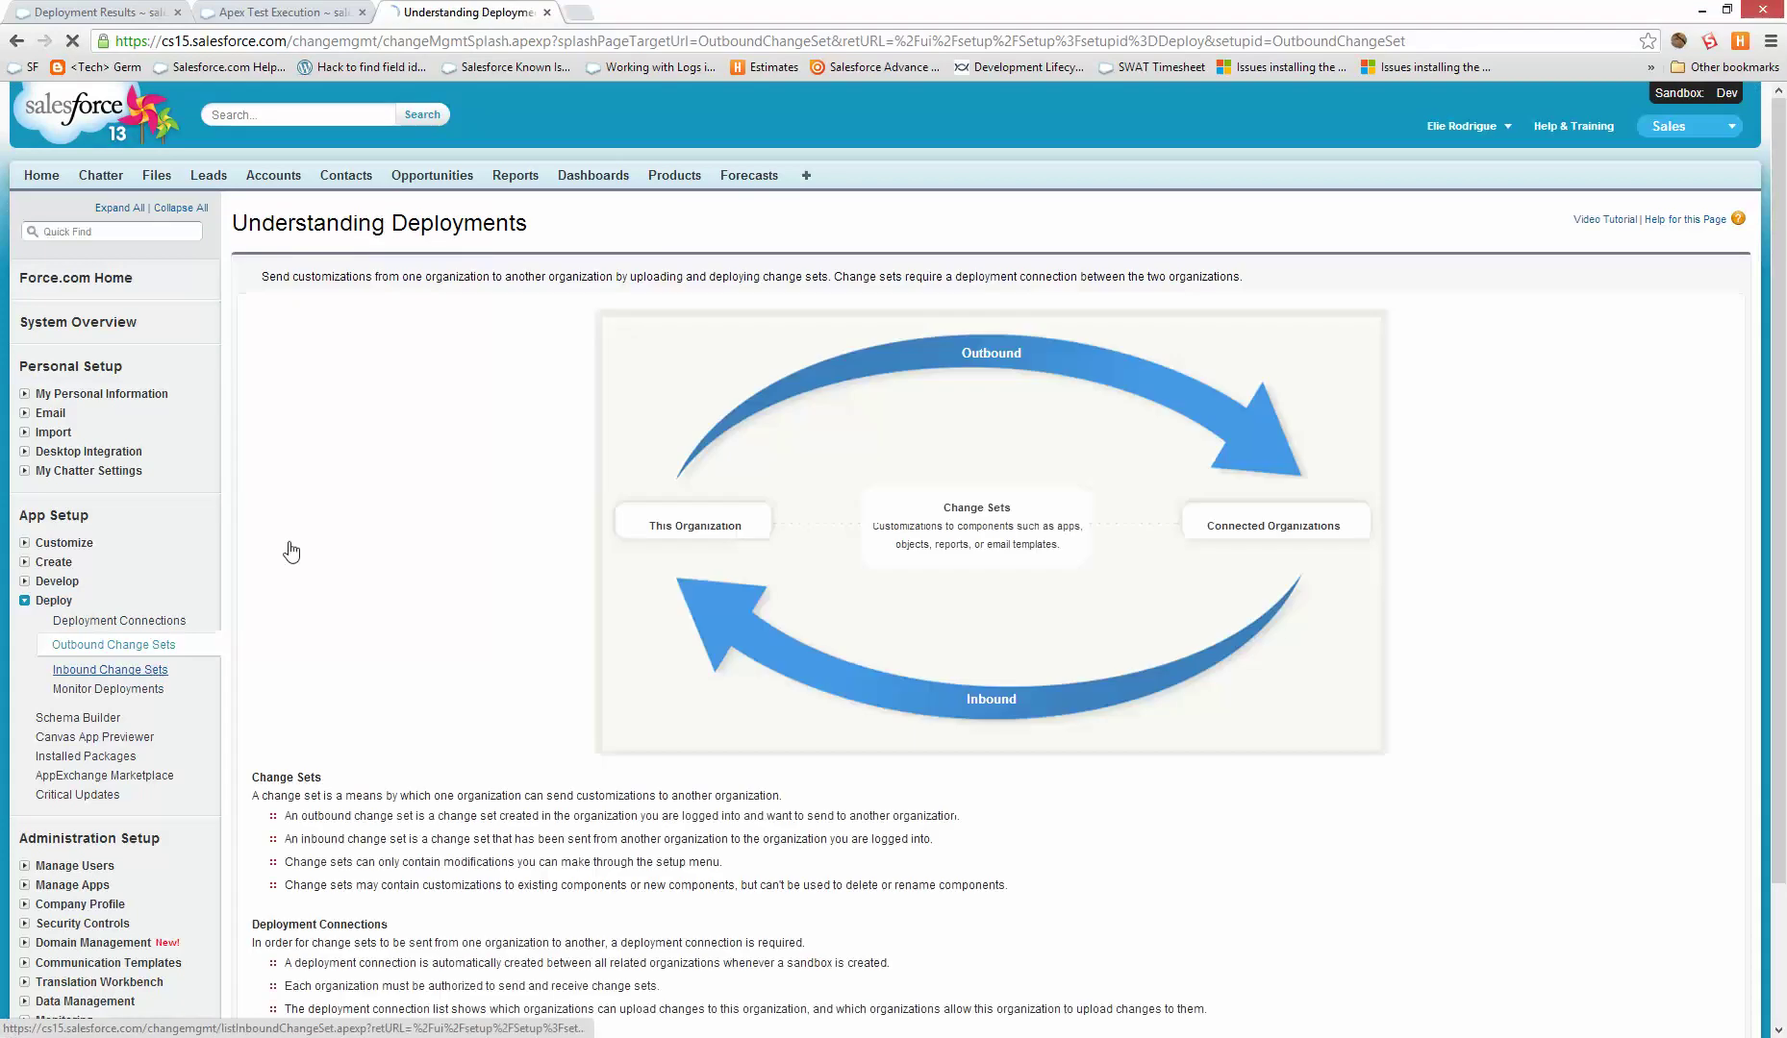
pyautogui.scroll(-3, 287, 546)
pyautogui.click(279, 912)
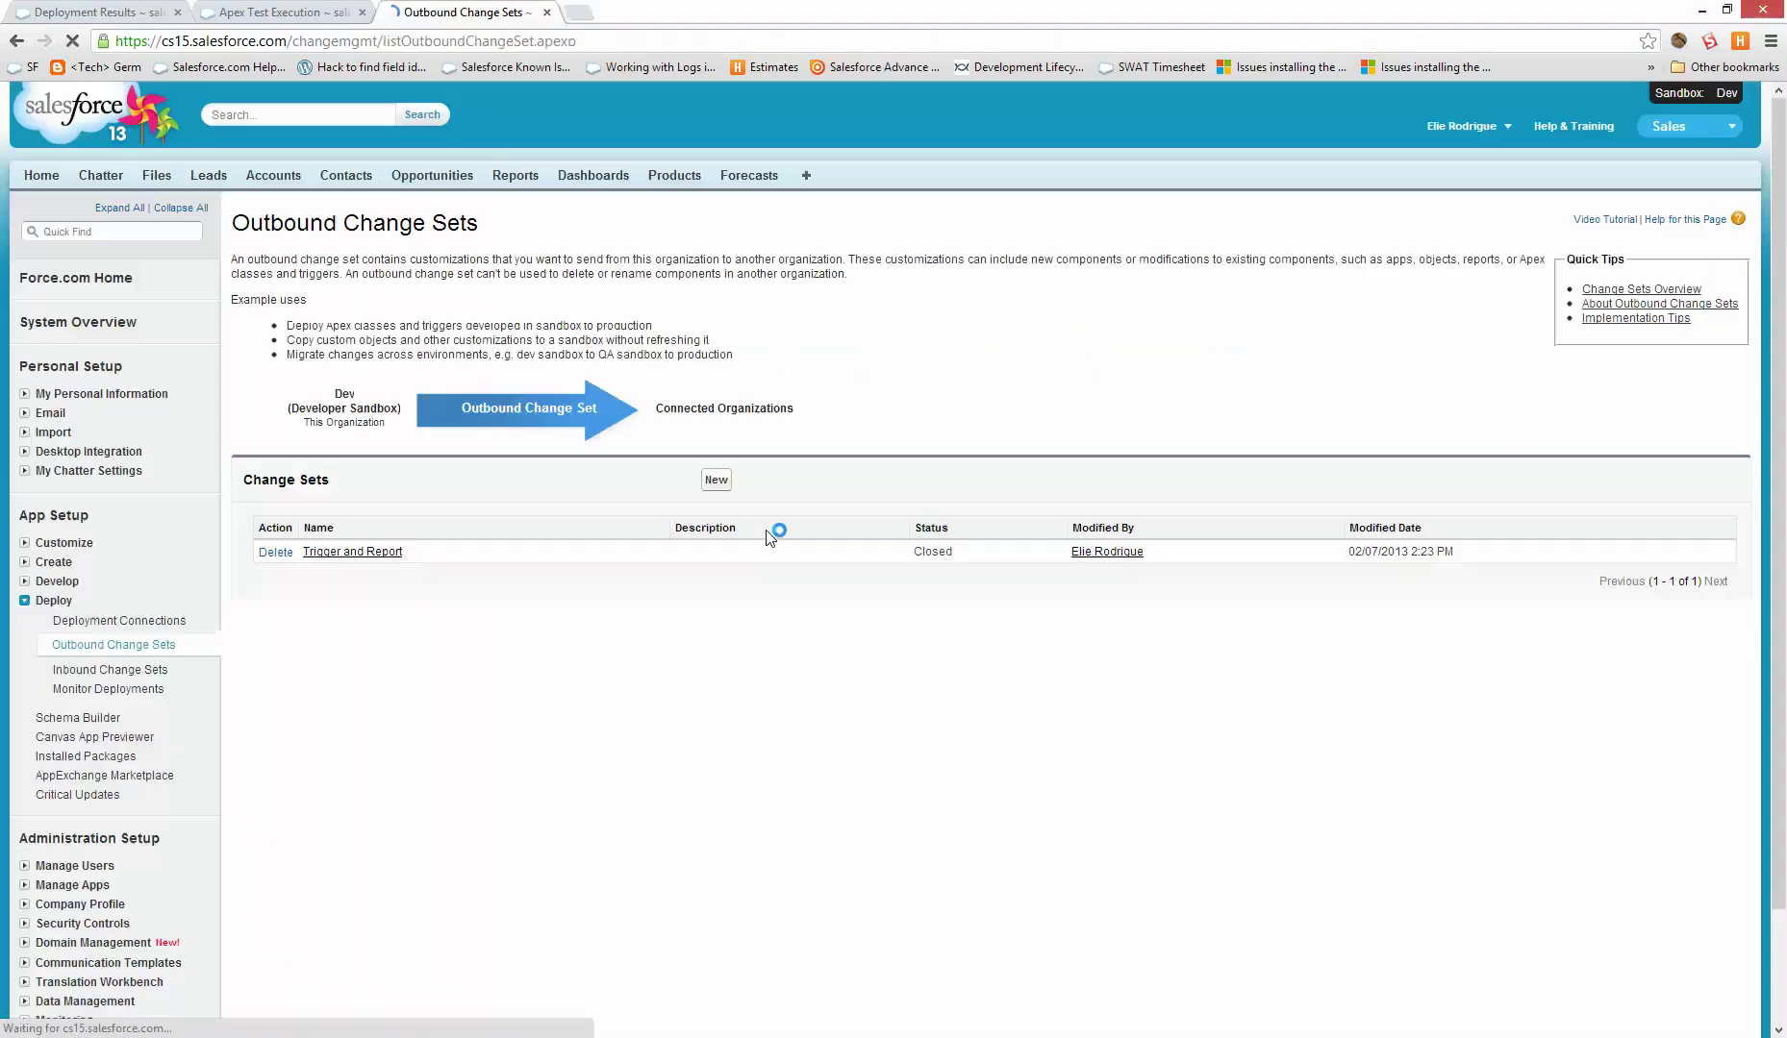
pyautogui.click(339, 554)
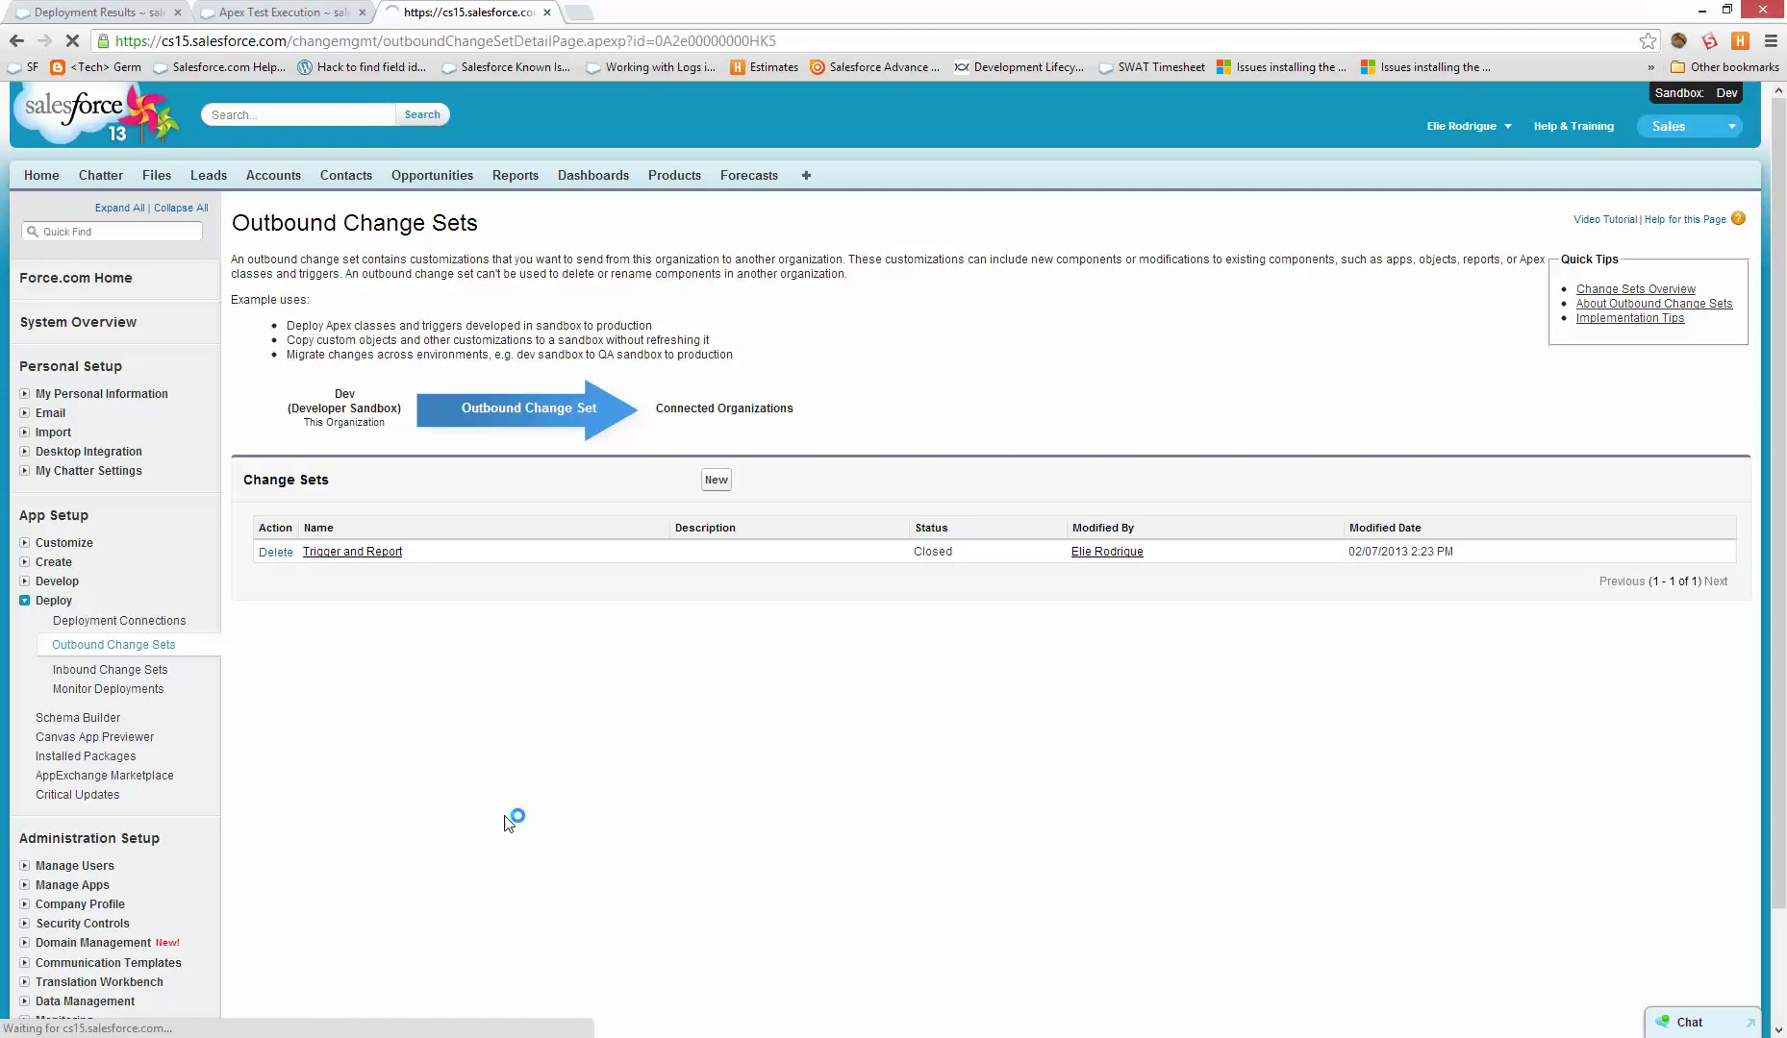